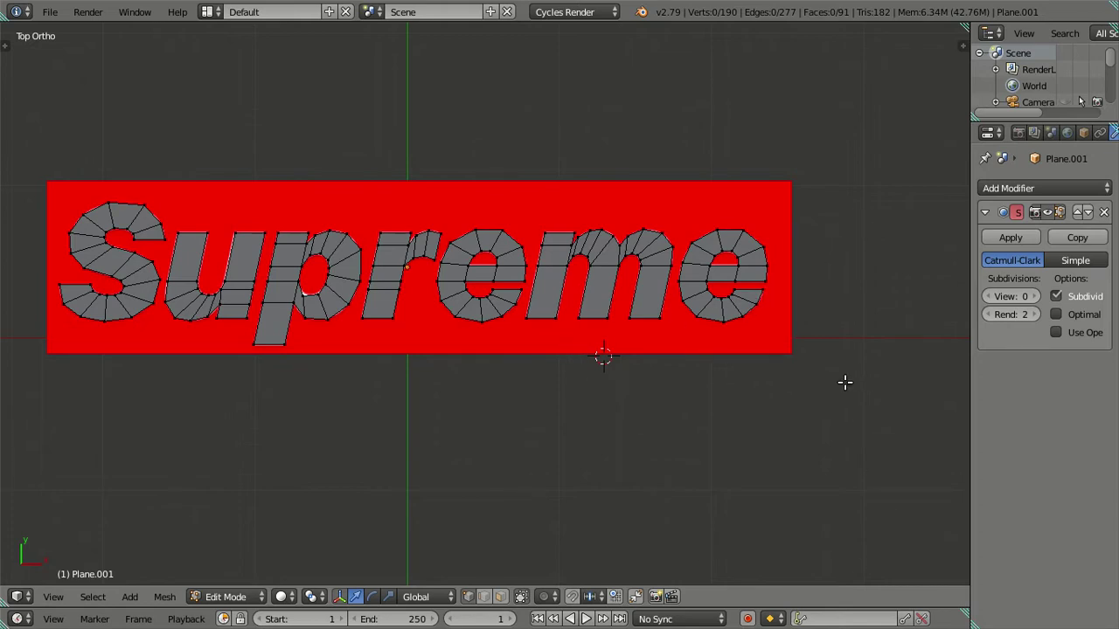
Step: Exit Edit Mode, deselect, and show the star-and-rim cookie outline around the zoomed-in Supreme logo
key("Tab")
key("a")
scroll(752, 351, "down", 3)
scroll(732, 358, "down", 2)
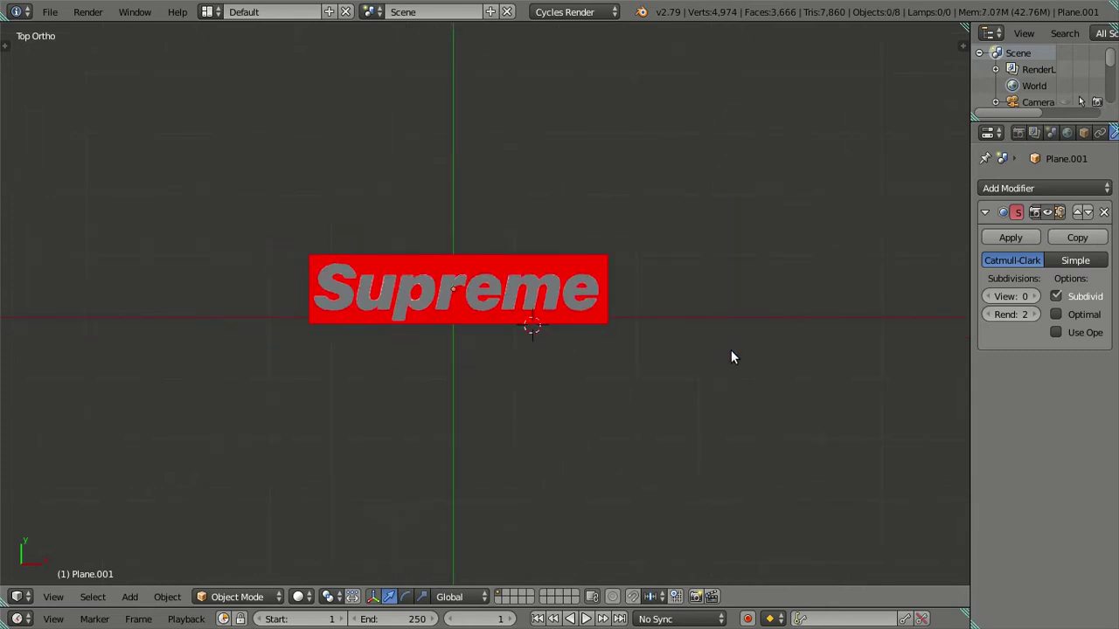
key("z")
key("z")
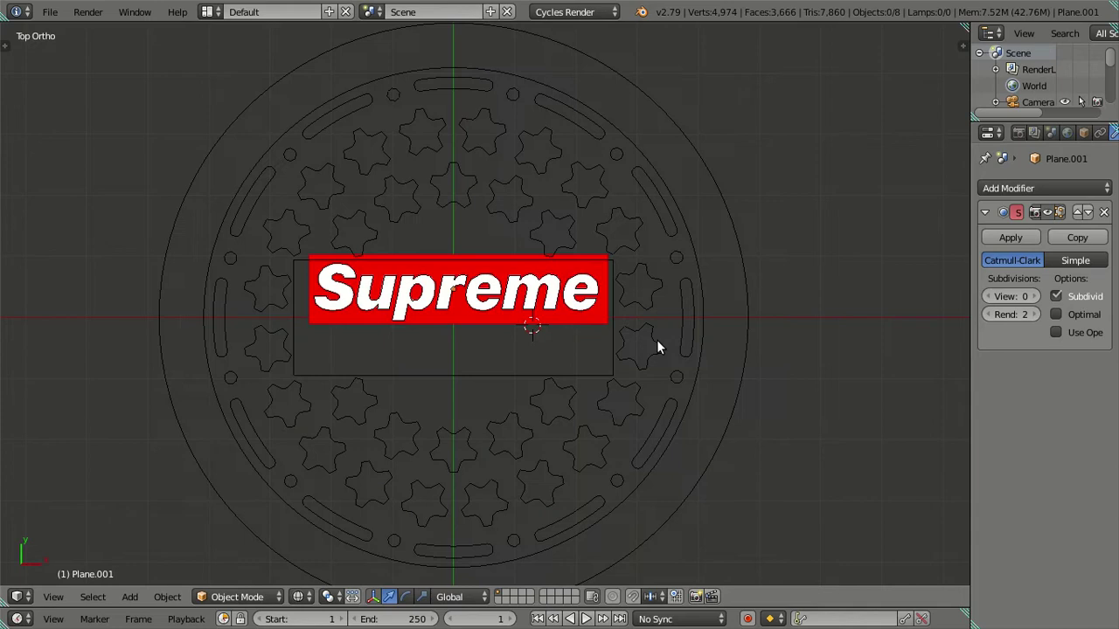
scroll(657, 339, "up", 3)
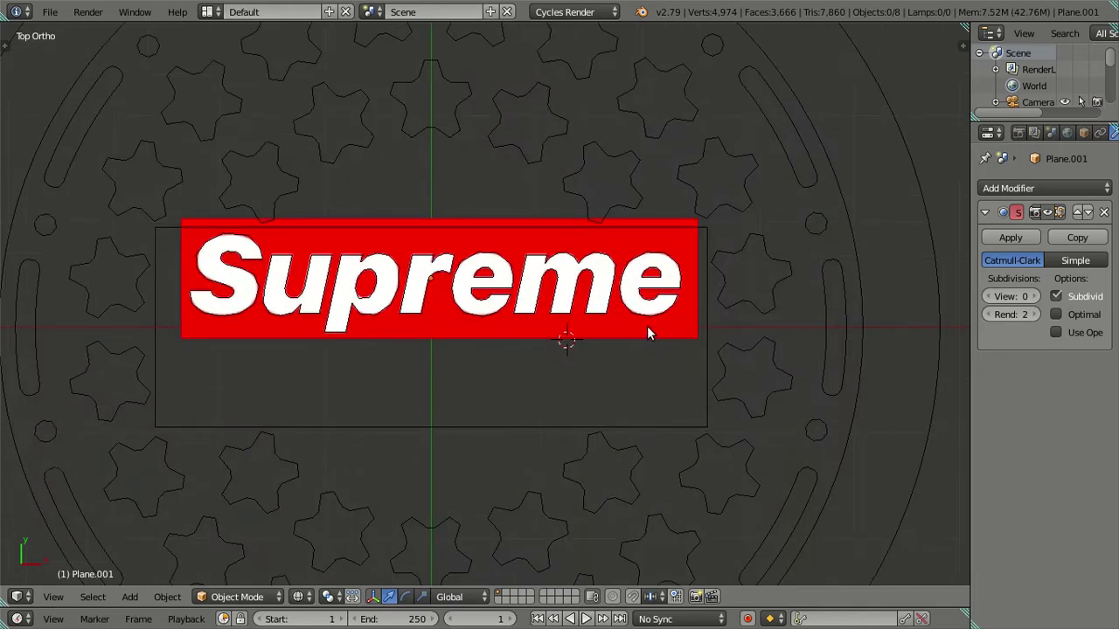
Step: Show the red Oreo reference photo as a background image and expand its settings
key("n")
scroll(889, 433, "down", 4)
scroll(878, 409, "down", 5)
scroll(875, 409, "down", 2)
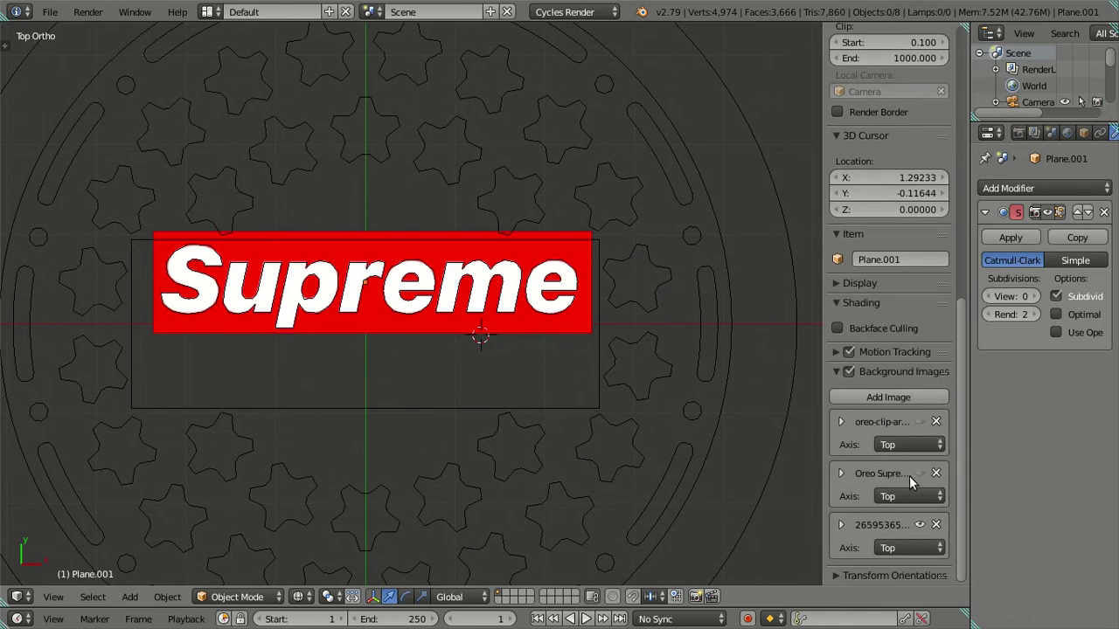
left_click(918, 472)
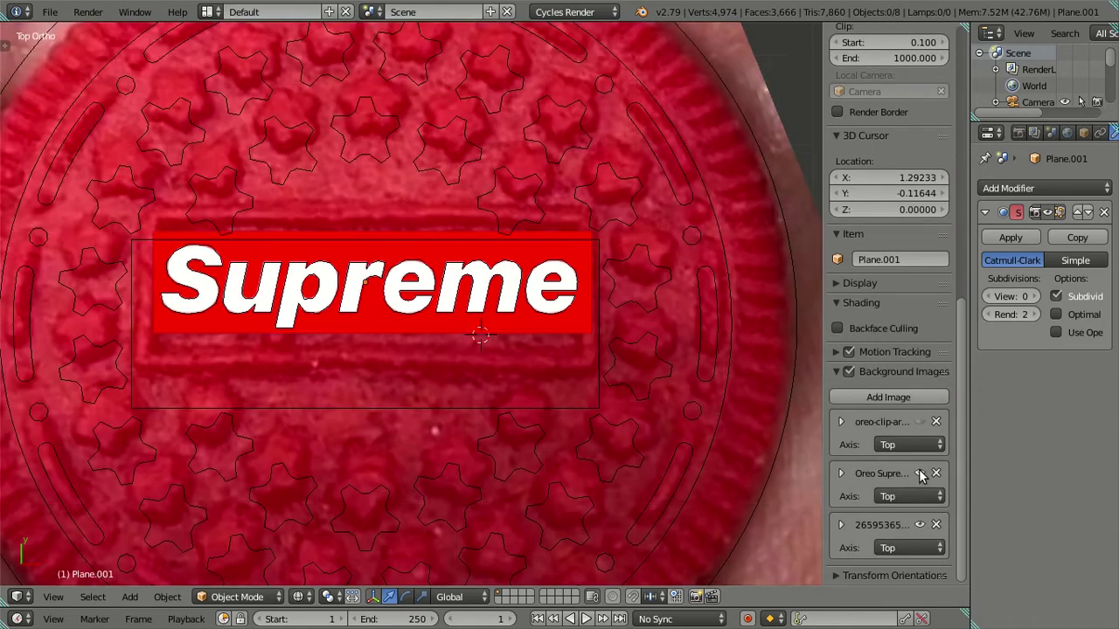
left_click(841, 473)
scroll(860, 466, "down", 3)
scroll(839, 441, "down", 3)
scroll(838, 441, "down", 2)
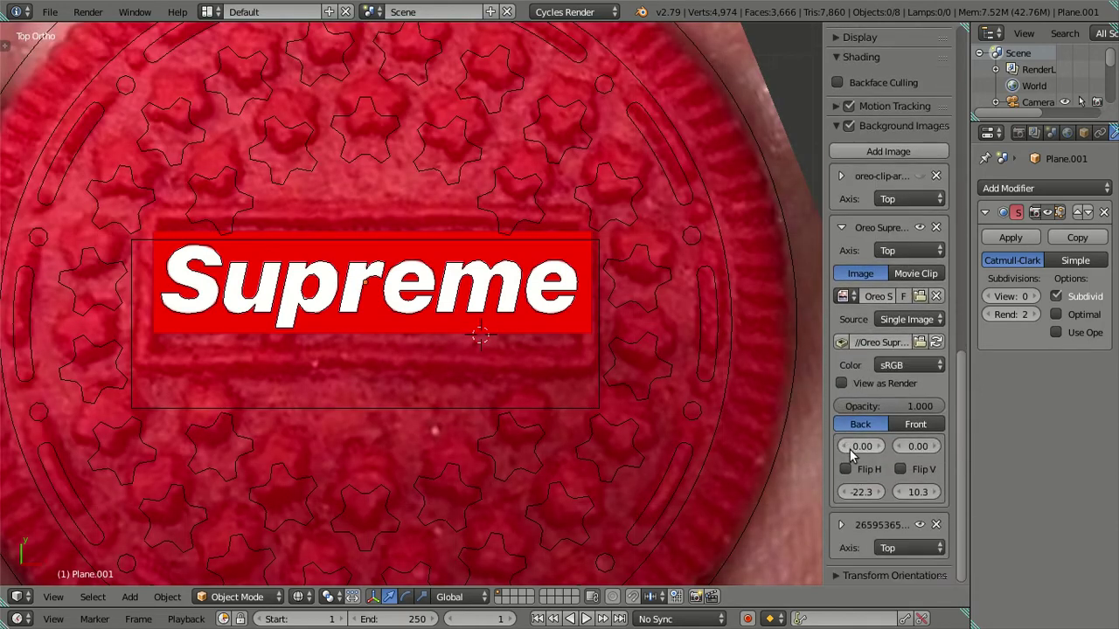
Step: Set the Oreo photo's Y offset to -0.35 and hide the red Supreme logo image
left_click(898, 446)
left_click(898, 447)
left_click(899, 447)
left_click(898, 447)
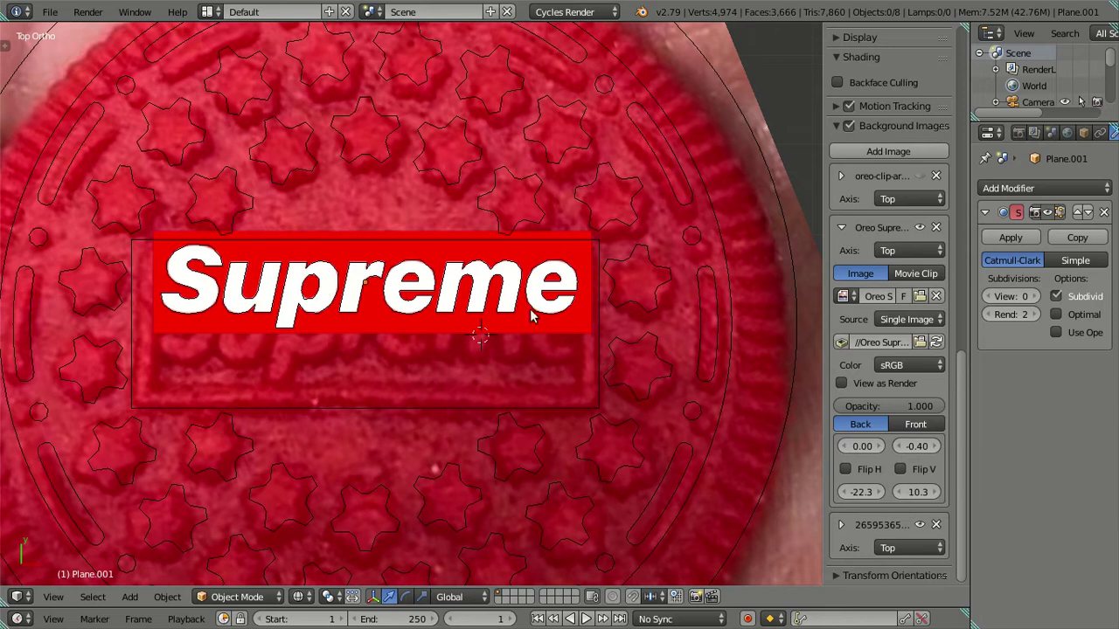
left_click(918, 524)
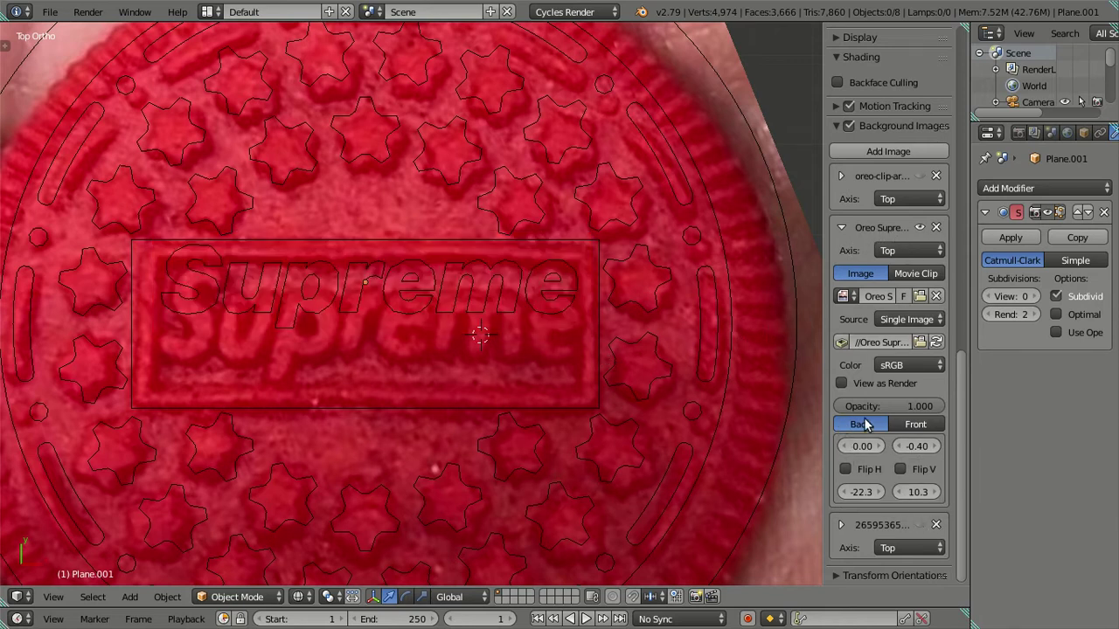
left_click(931, 447)
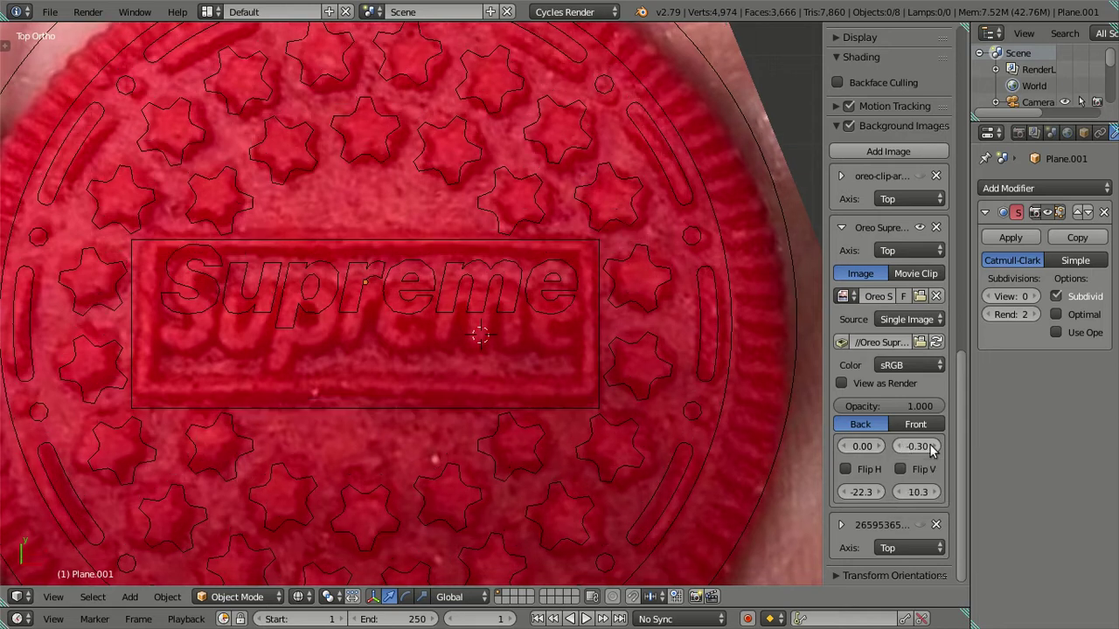
left_click(897, 446)
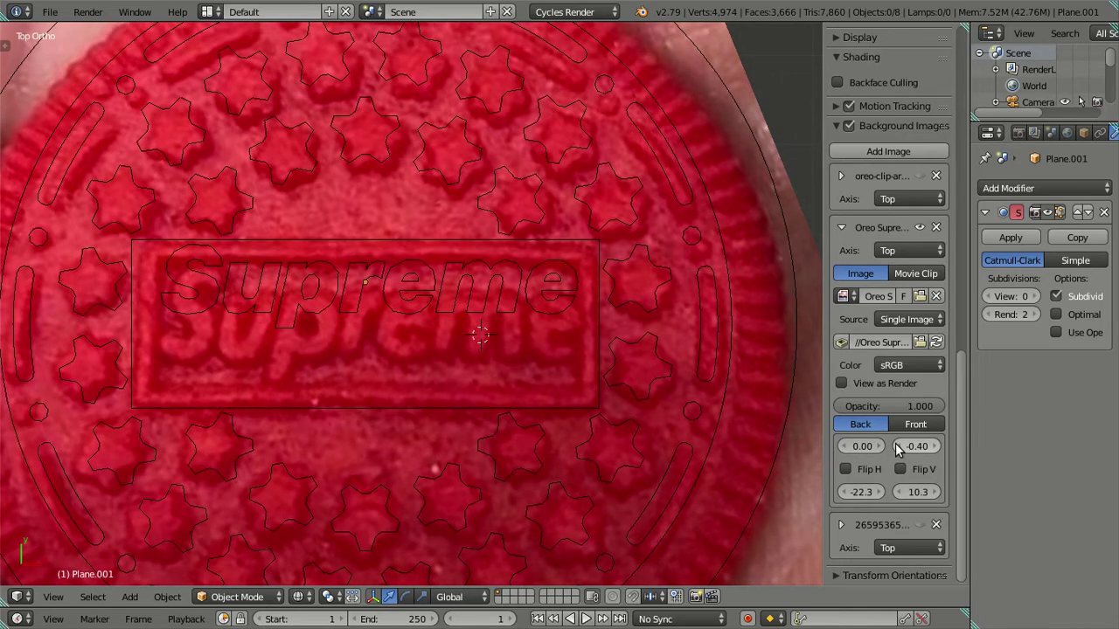
left_click(933, 447)
left_click(928, 447)
type("-0.35")
key("Return")
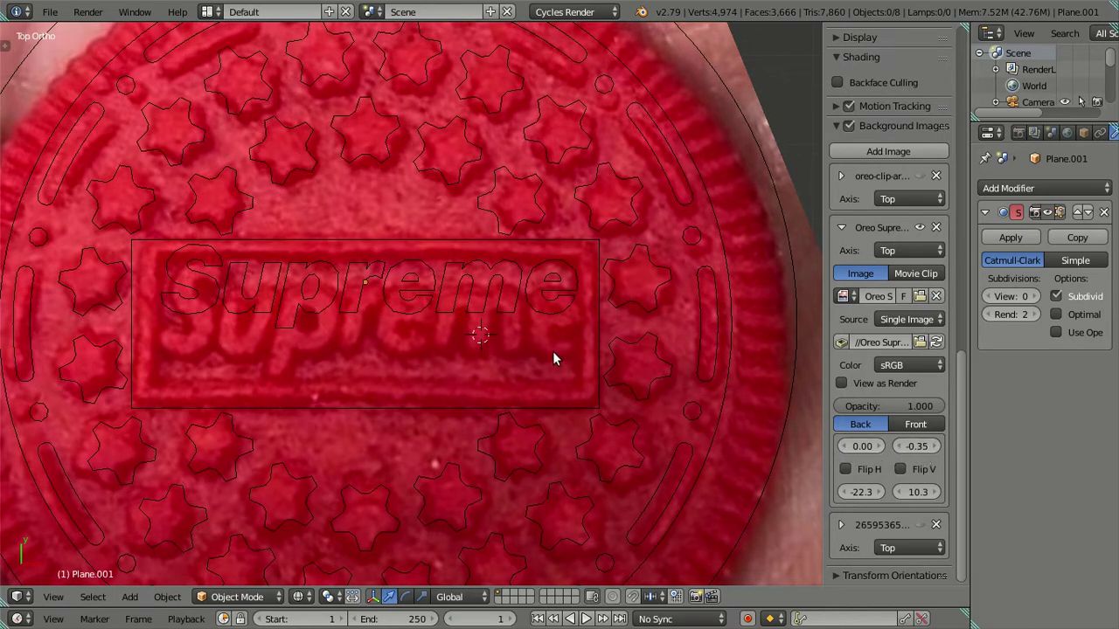
Step: Select the background plane and snap the 3D cursor to the world centre
right_click(548, 307)
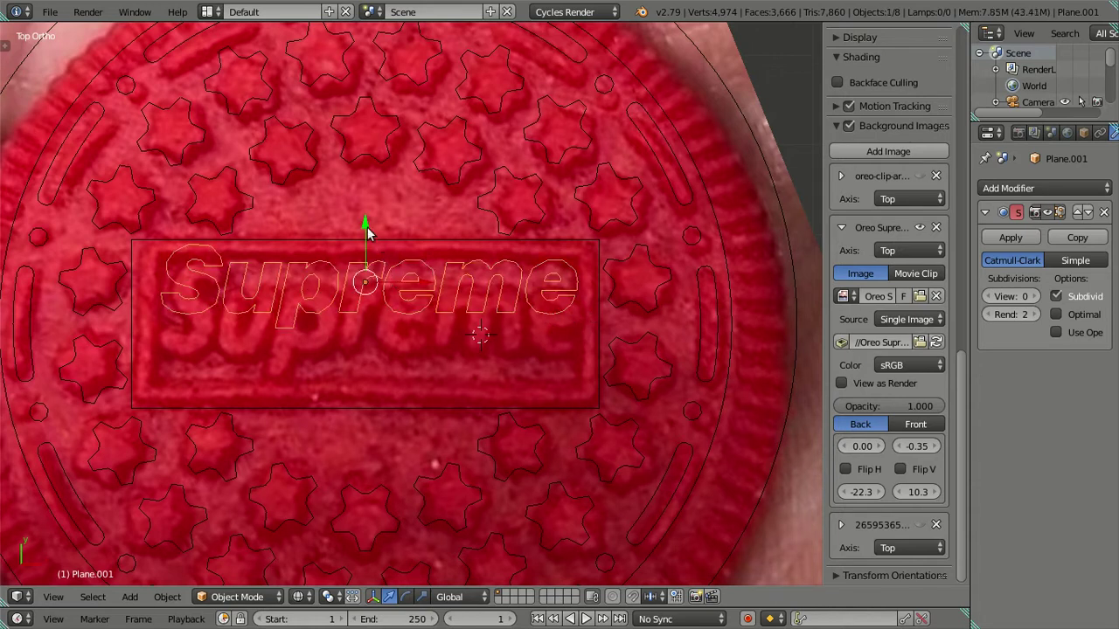
left_click(363, 220)
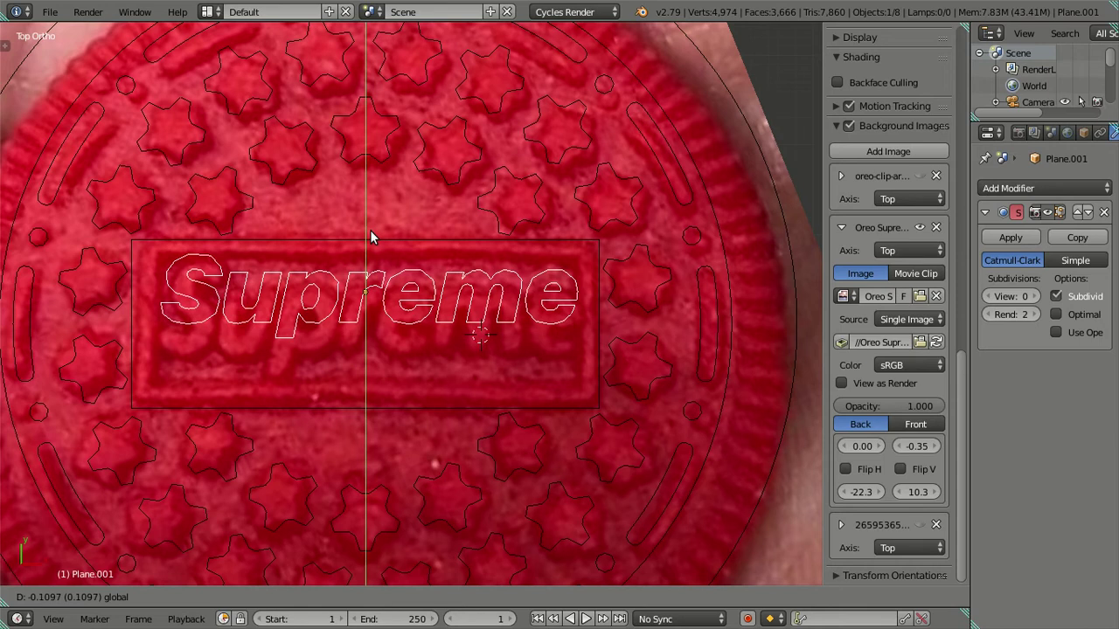
right_click(369, 230)
right_click(393, 237)
right_click(399, 293)
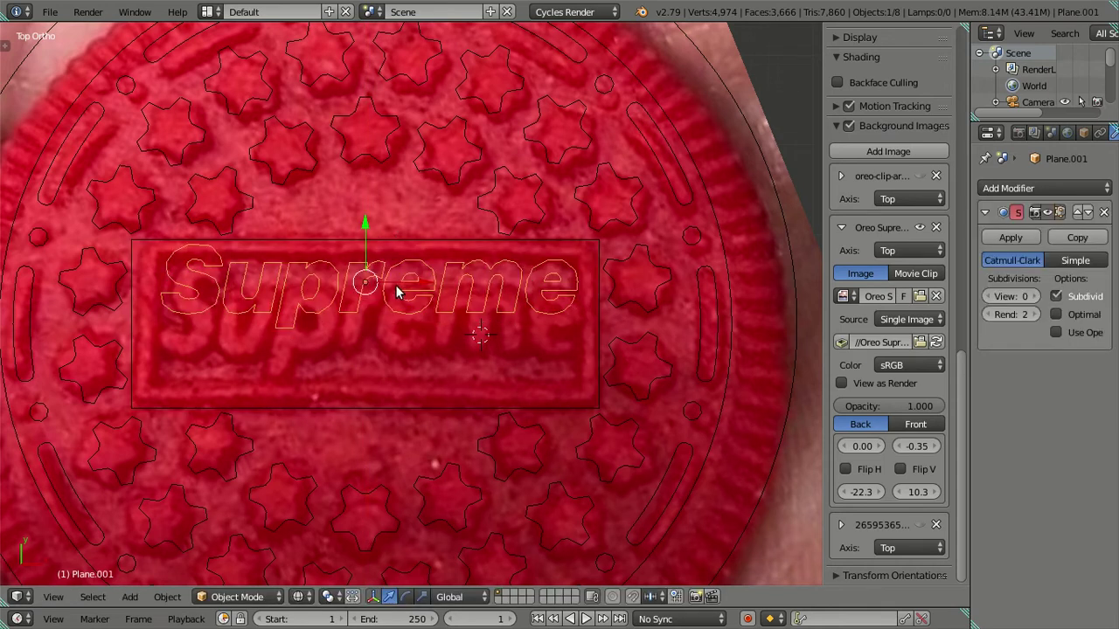
right_click(408, 238)
key("shift+s")
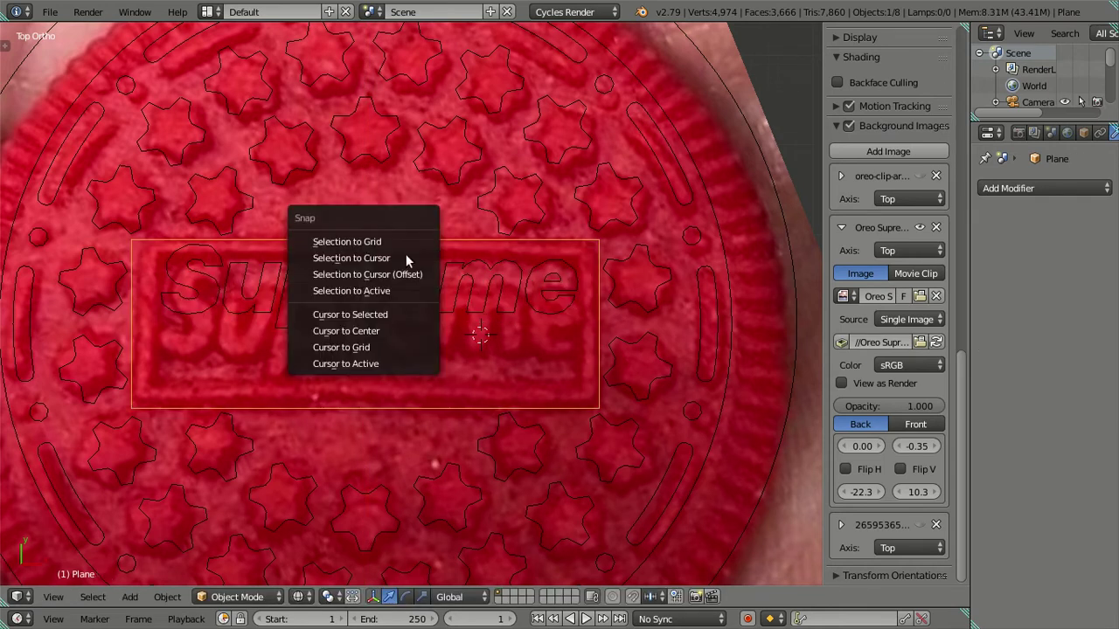
left_click(392, 330)
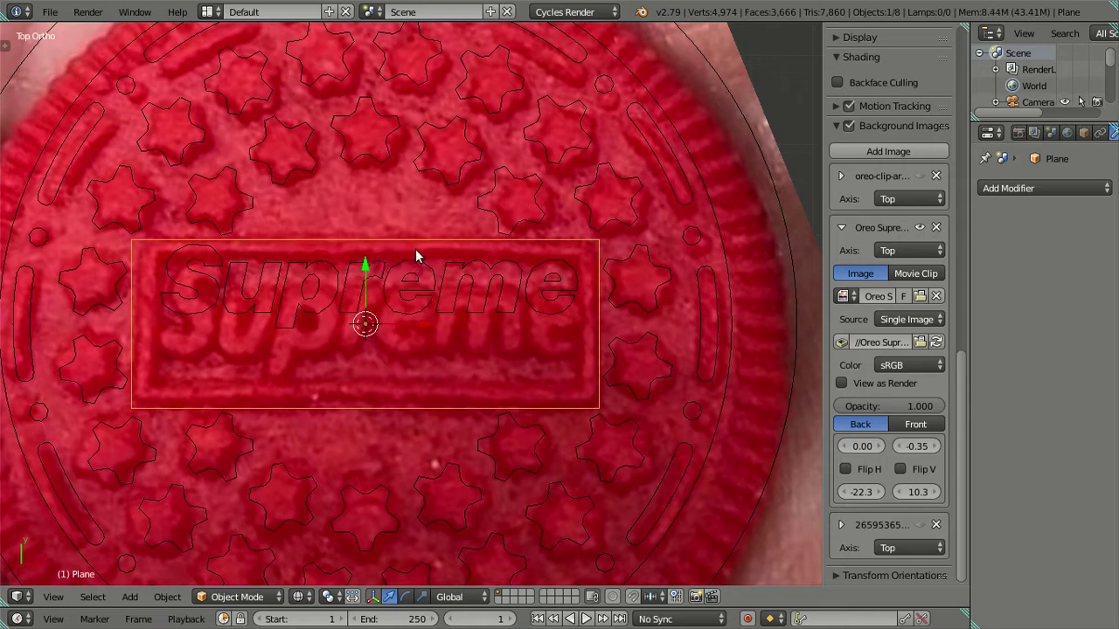
Step: Snap the Supreme text object onto the centred 3D cursor
right_click(414, 276)
key("shift+s")
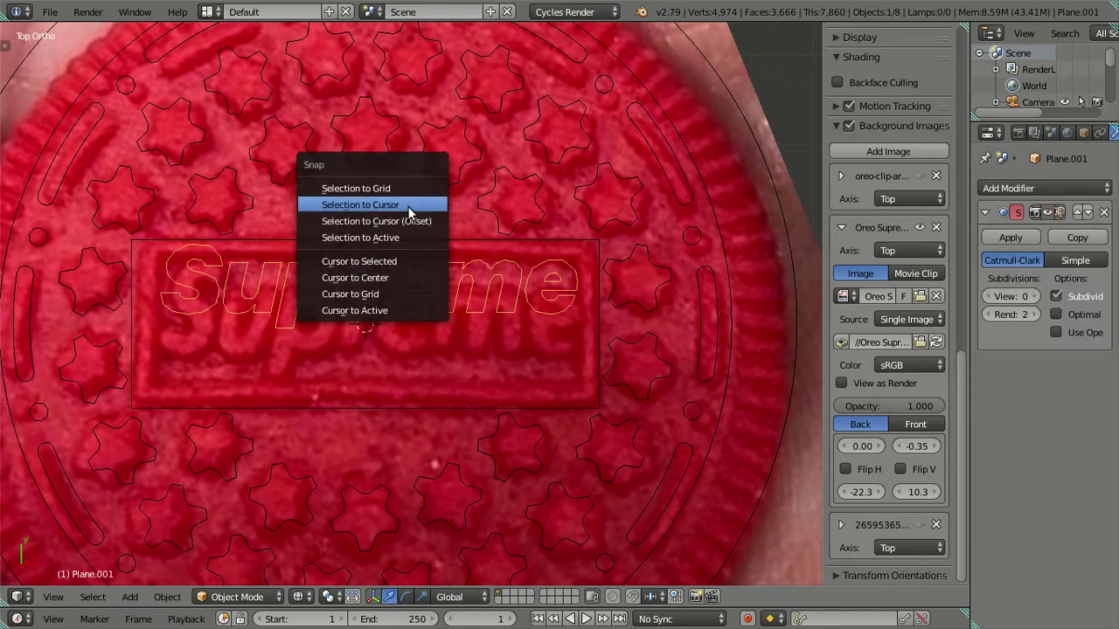
left_click(408, 206)
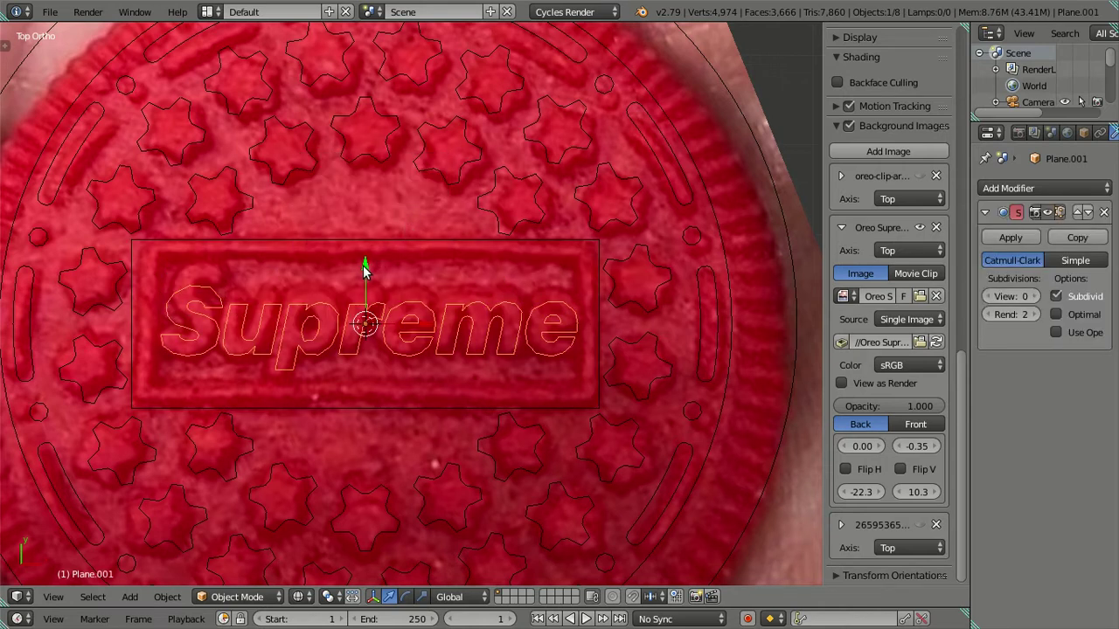
key("g")
key("y")
key("Escape")
Step: Enter Edit Mode on the Supreme letters, select all geometry, and centre the logo in view
scroll(408, 365, "up", 2)
scroll(414, 378, "down", 2)
key("Tab")
key("a")
scroll(394, 404, "up", 2)
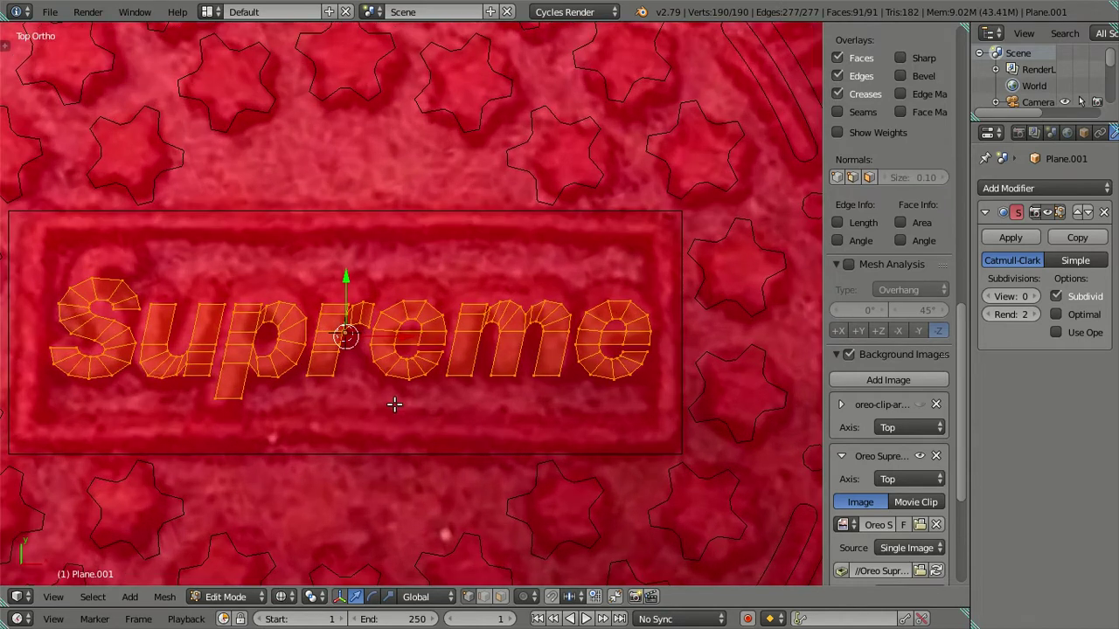
key("n")
middle_click_drag(442, 407, 499, 392, "shift")
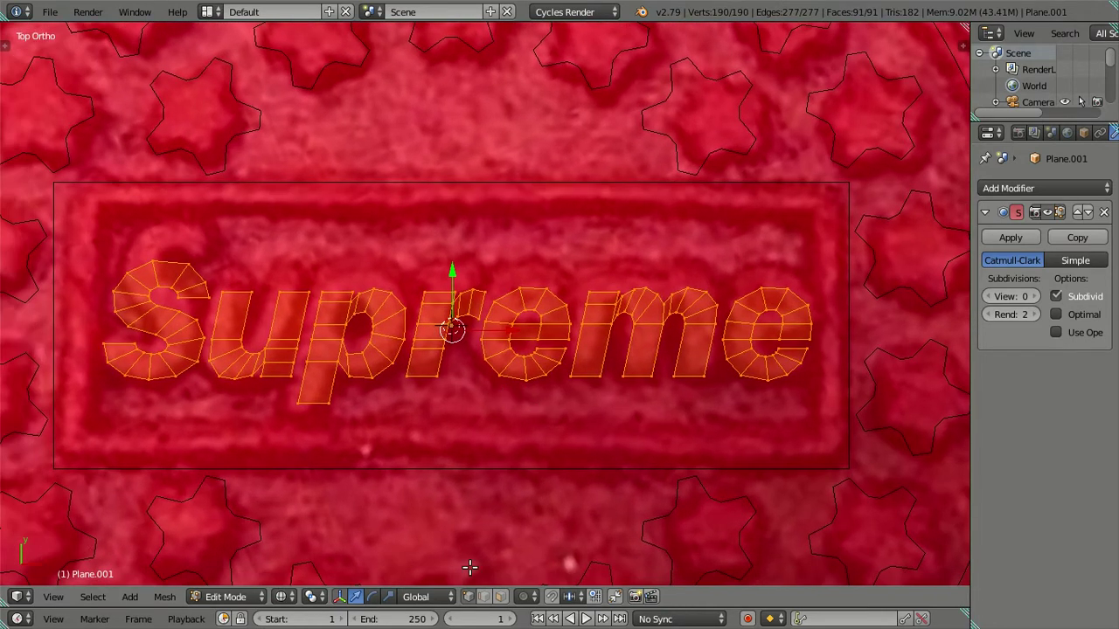
scroll(525, 447, "down", 2)
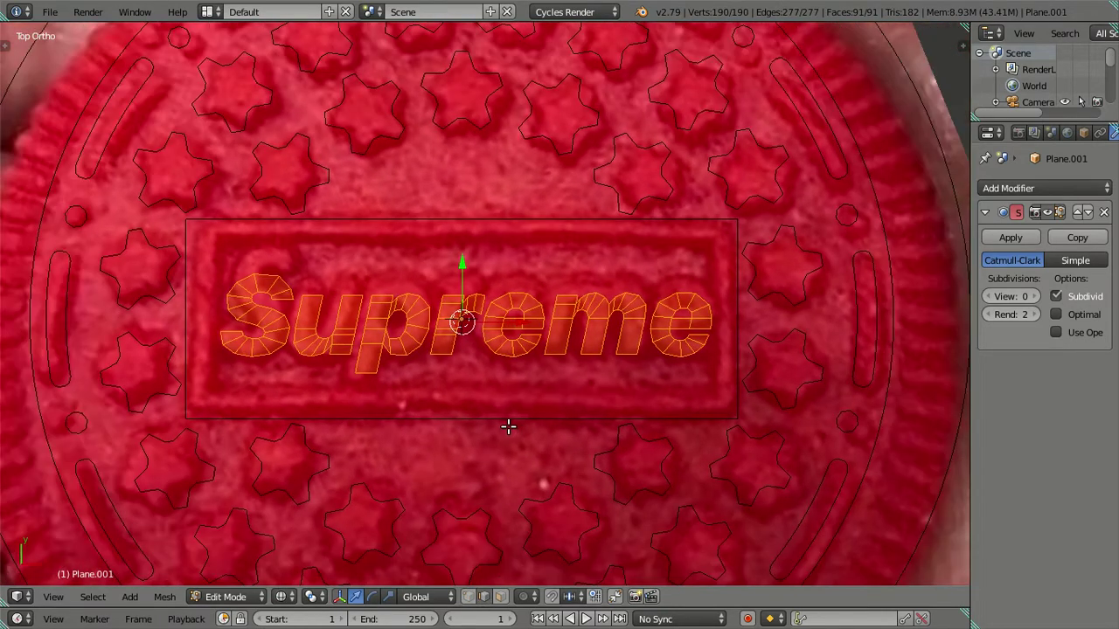
Step: Stretch the letter mesh taller along Y, with trial moves cancelled
key("s")
key("y")
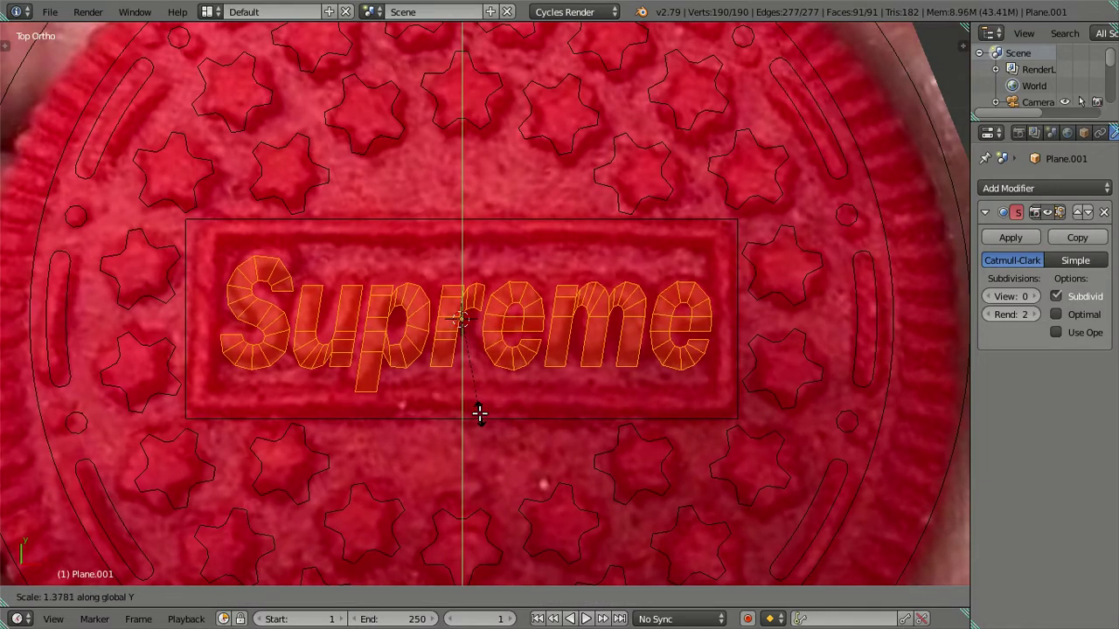
key("Escape")
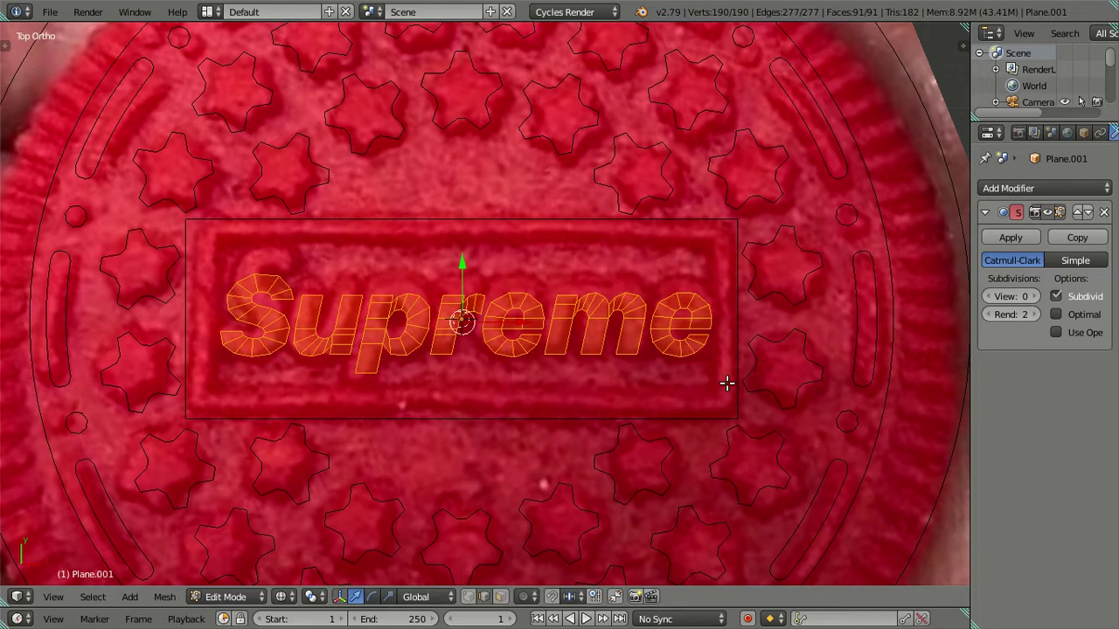
key("s")
key("y")
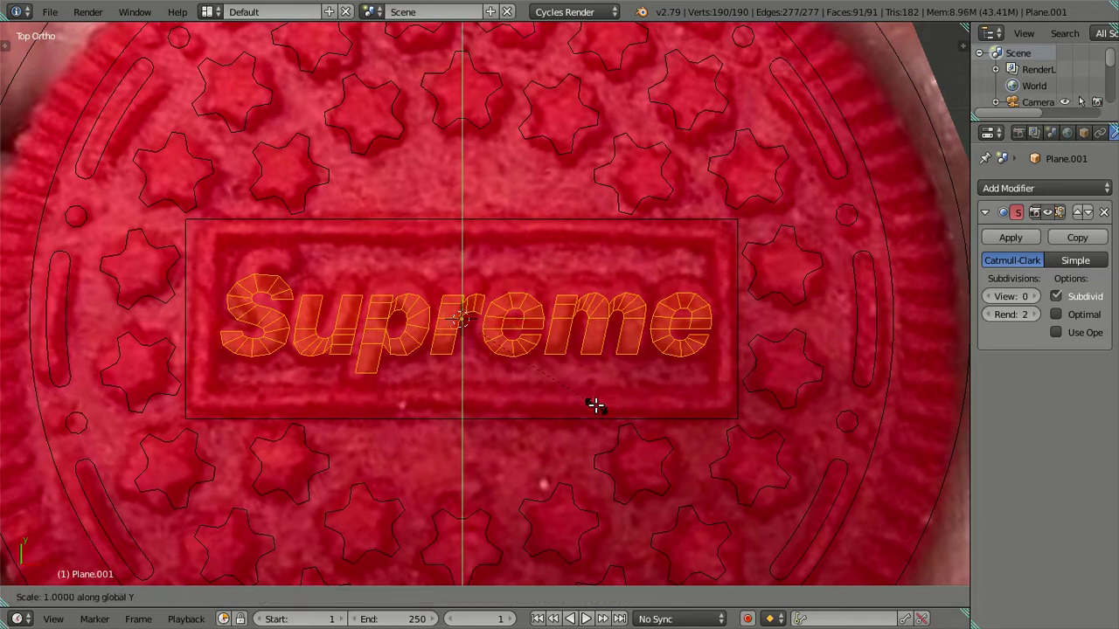
left_click(596, 449)
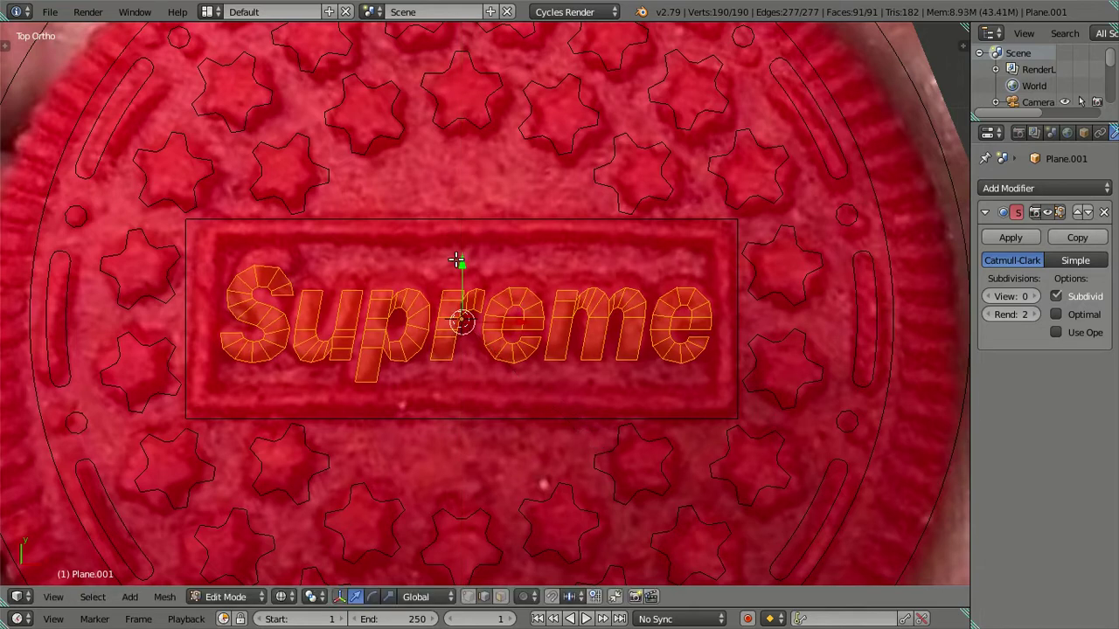
key("g")
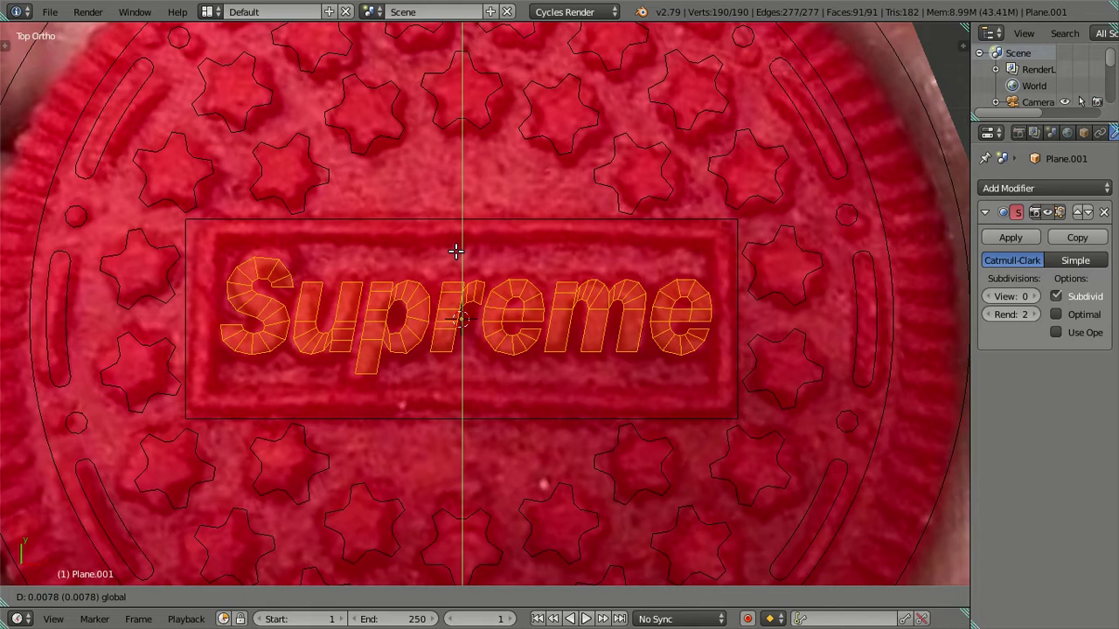
right_click(457, 252)
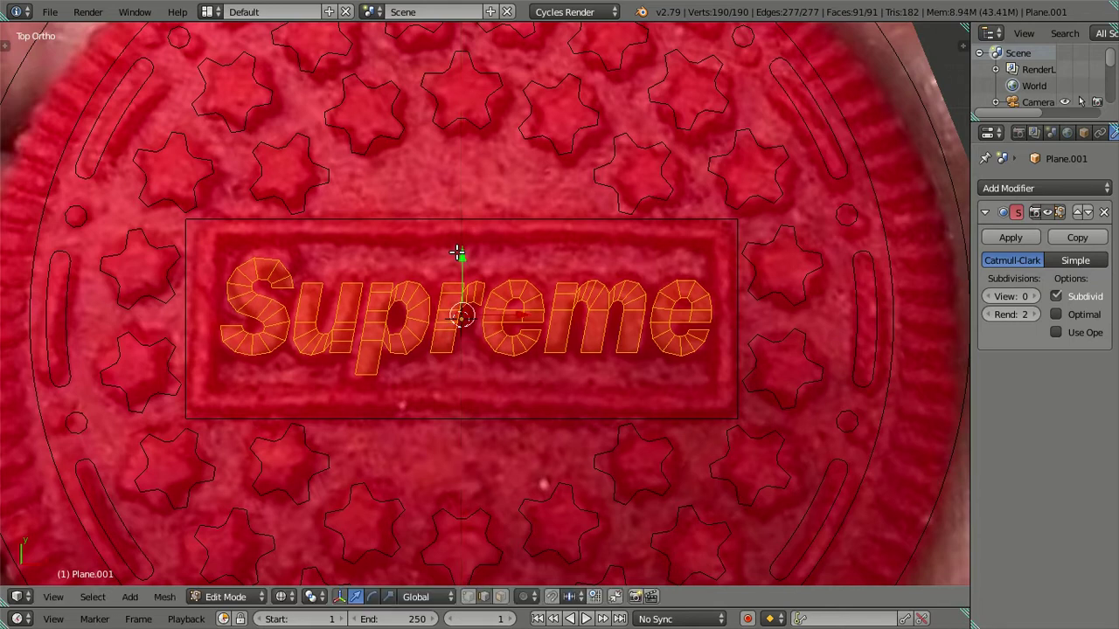
key("g")
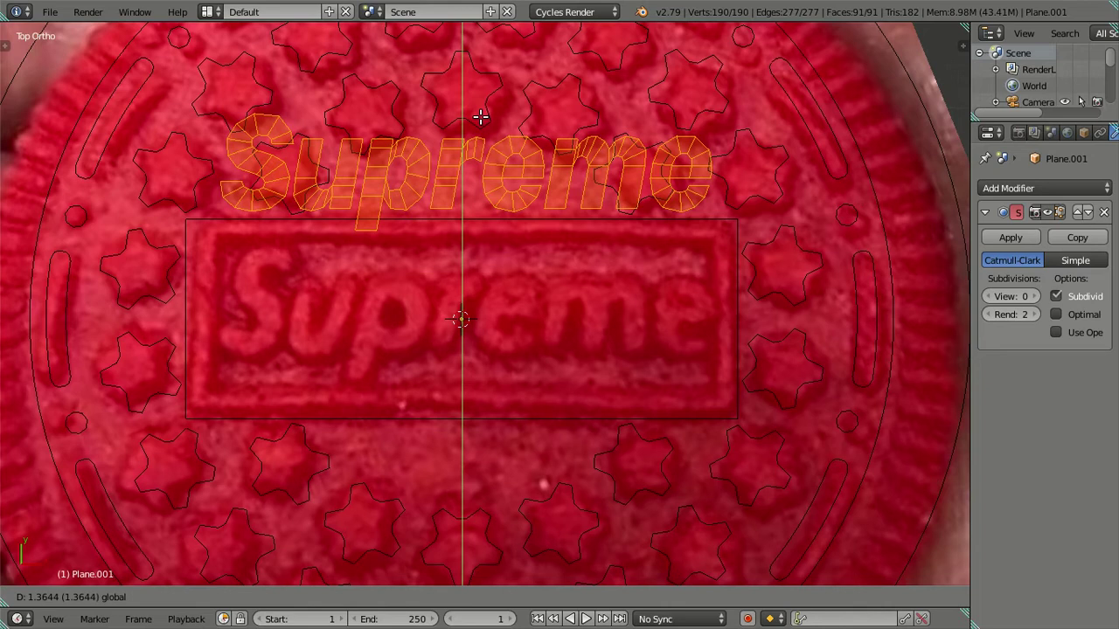
right_click(481, 116)
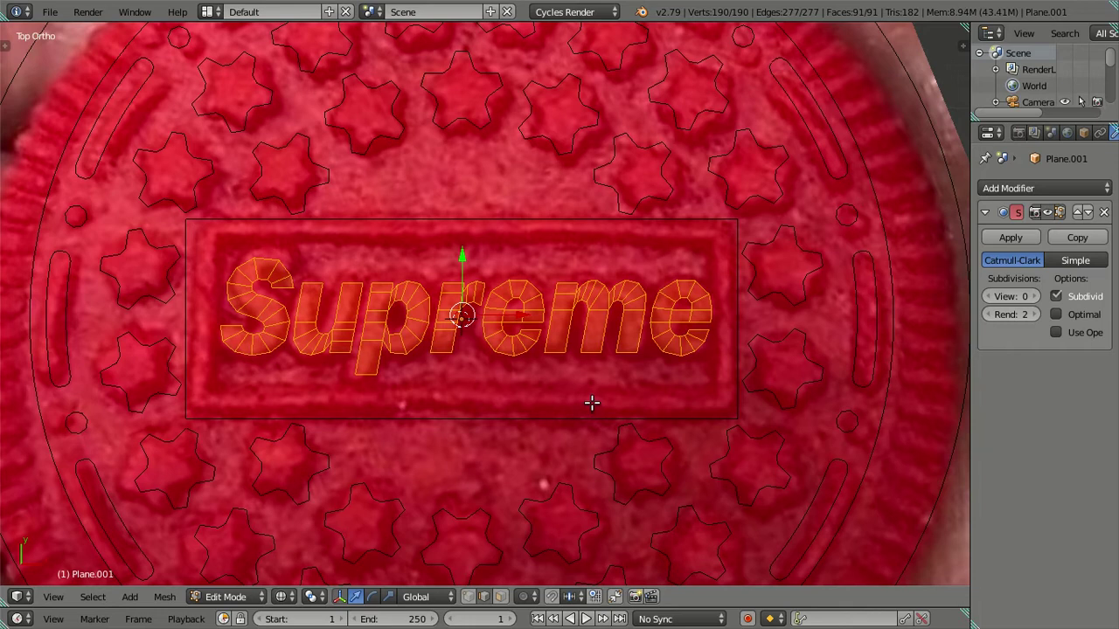
key("ctrl+z")
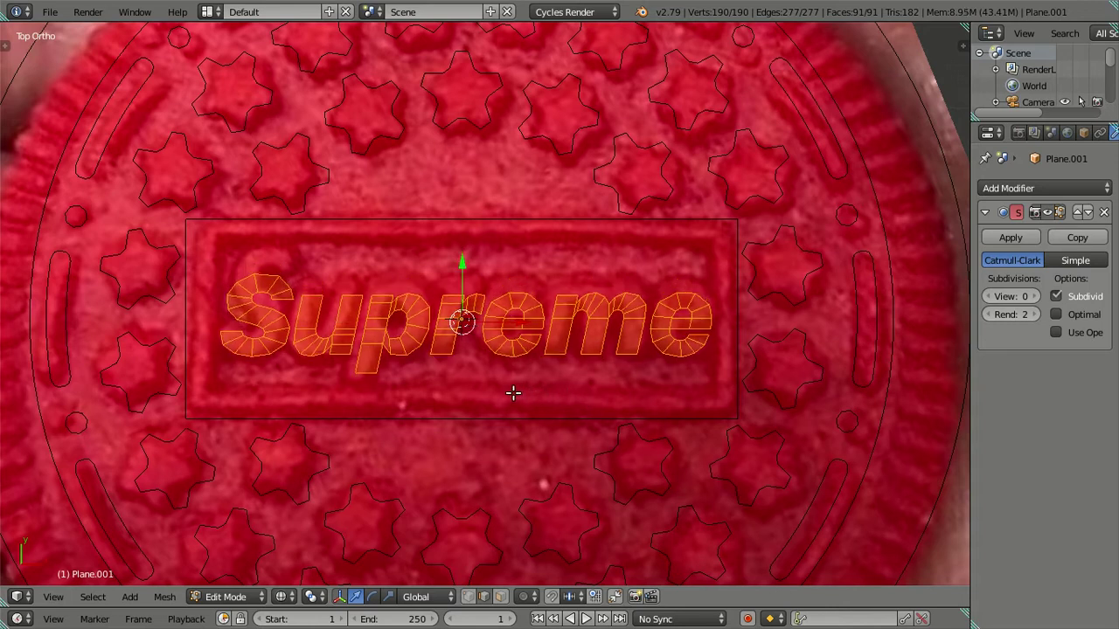
Step: Stretch the letters vertically again and move them up along Y over the photo's logo
key("s")
key("y")
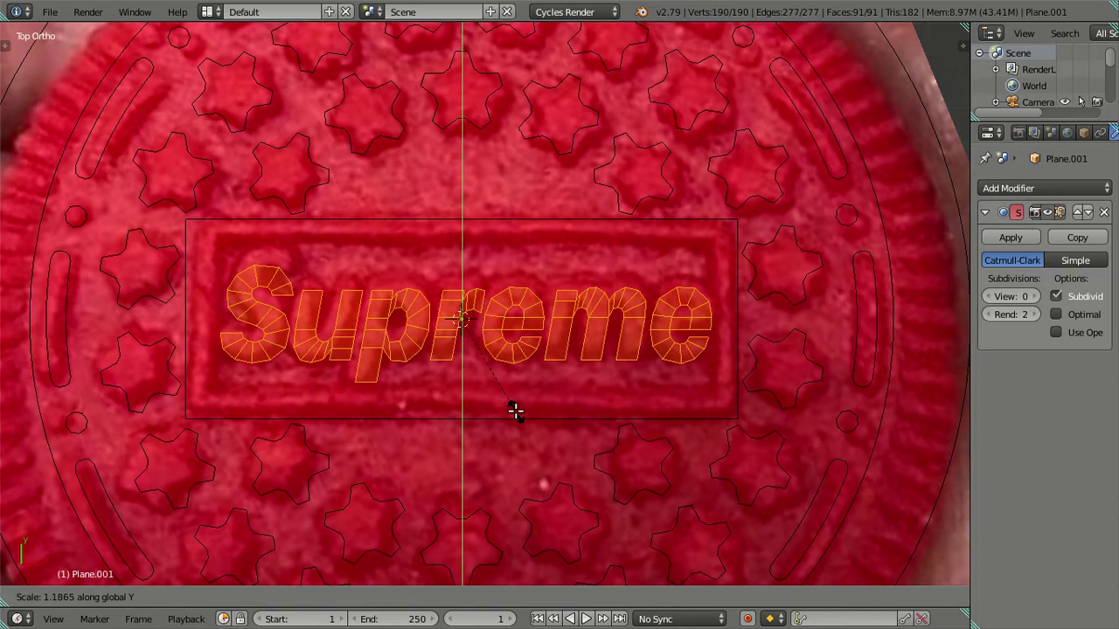
left_click(514, 411)
key("g")
key("y")
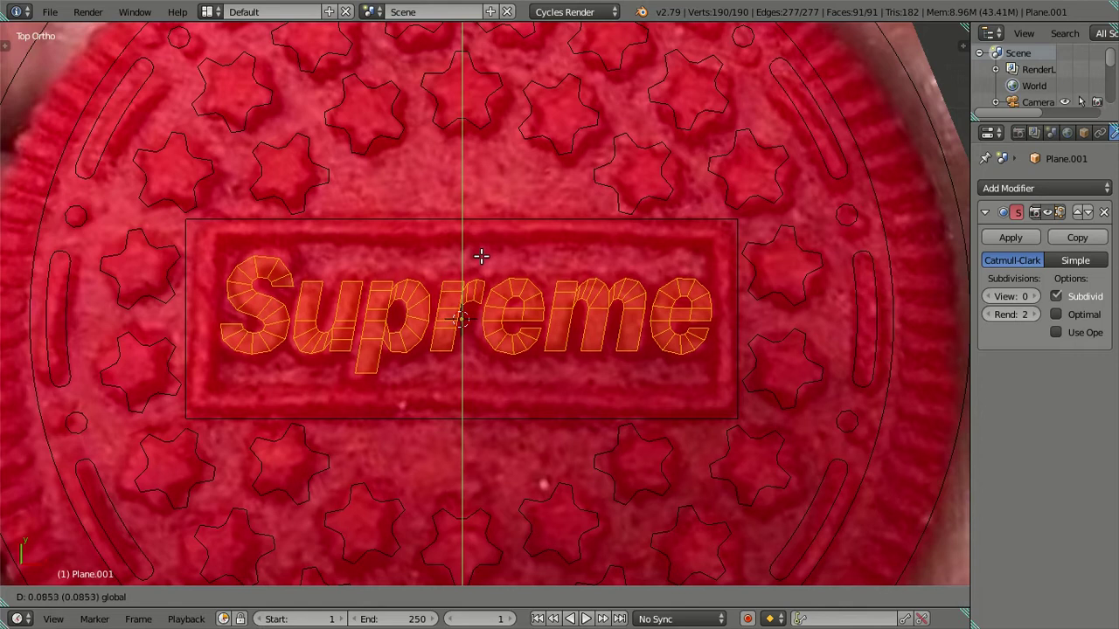
left_click(480, 254)
Step: Try another vertical resize, undo it, and return to Object Mode
key("s")
key("y")
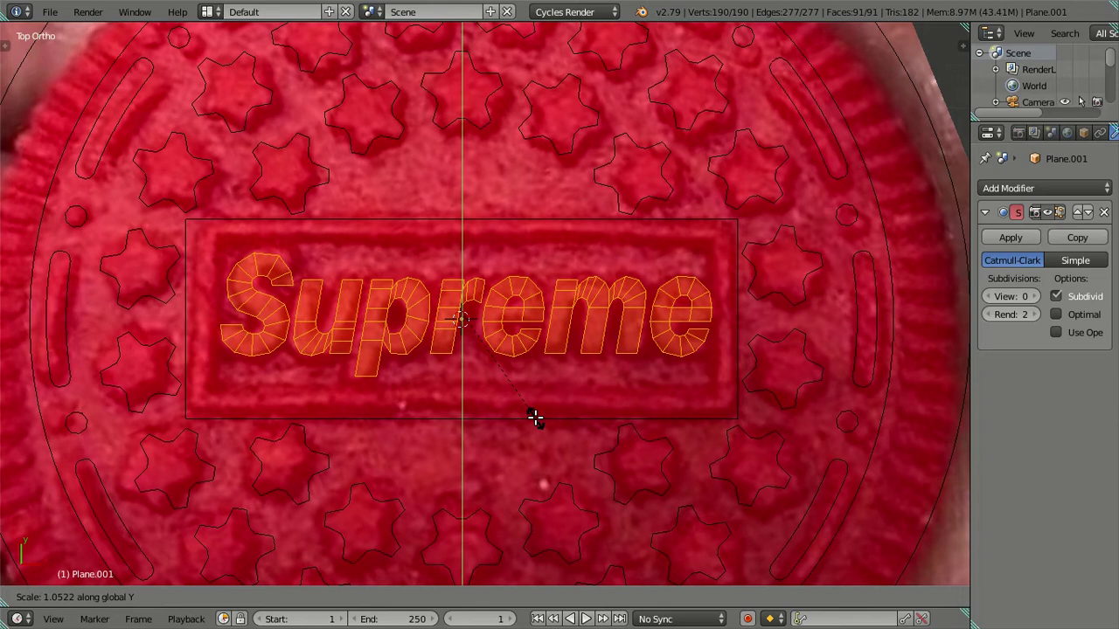
left_click(535, 417)
key("ctrl+z")
key("ctrl+z")
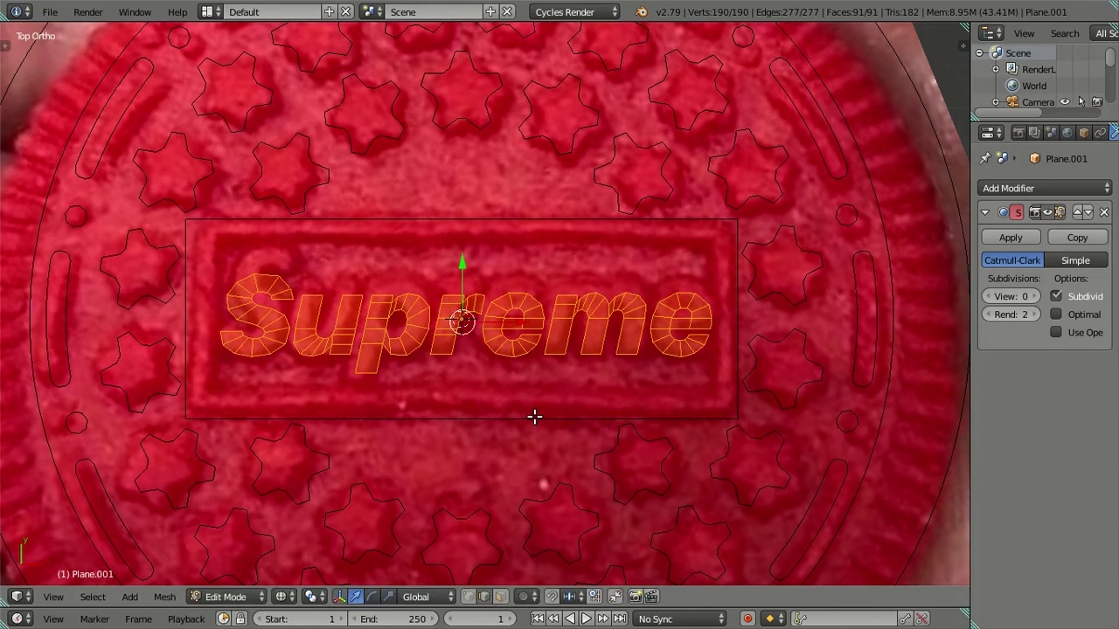
key("a")
key("a")
key("Tab")
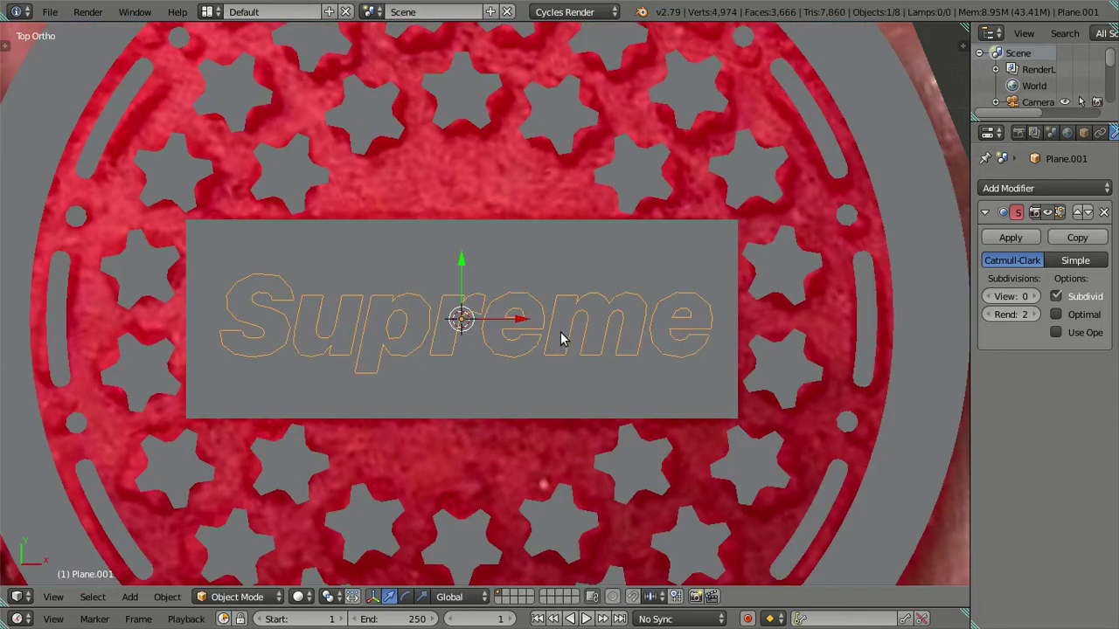
Step: Duplicate the object in place and move the copy to another layer
key("z")
key("shift+d")
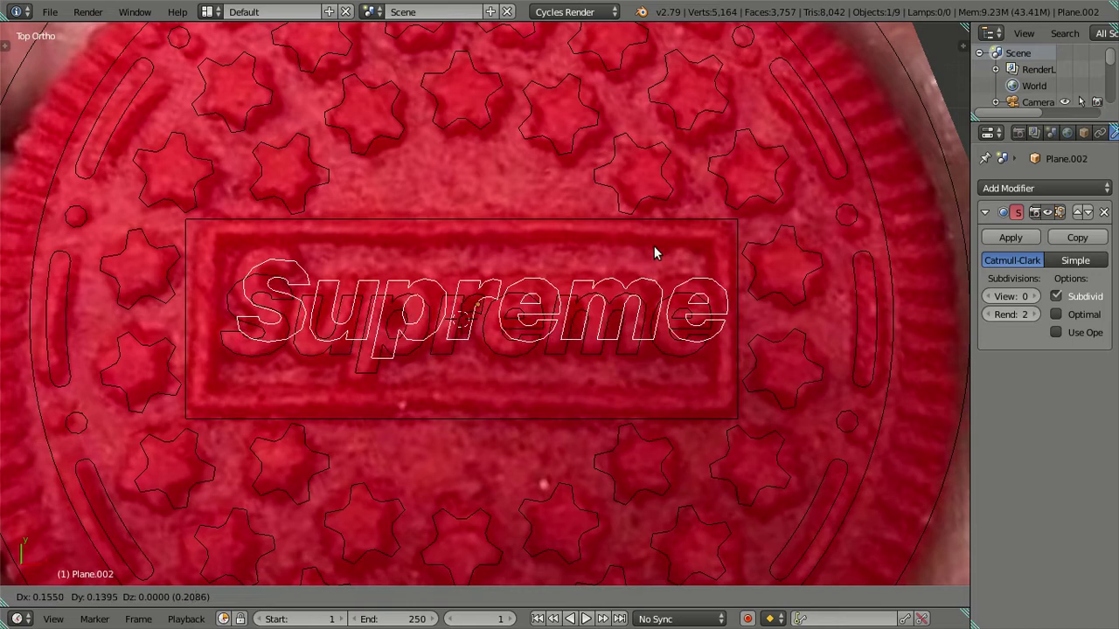
right_click(664, 238)
key("m")
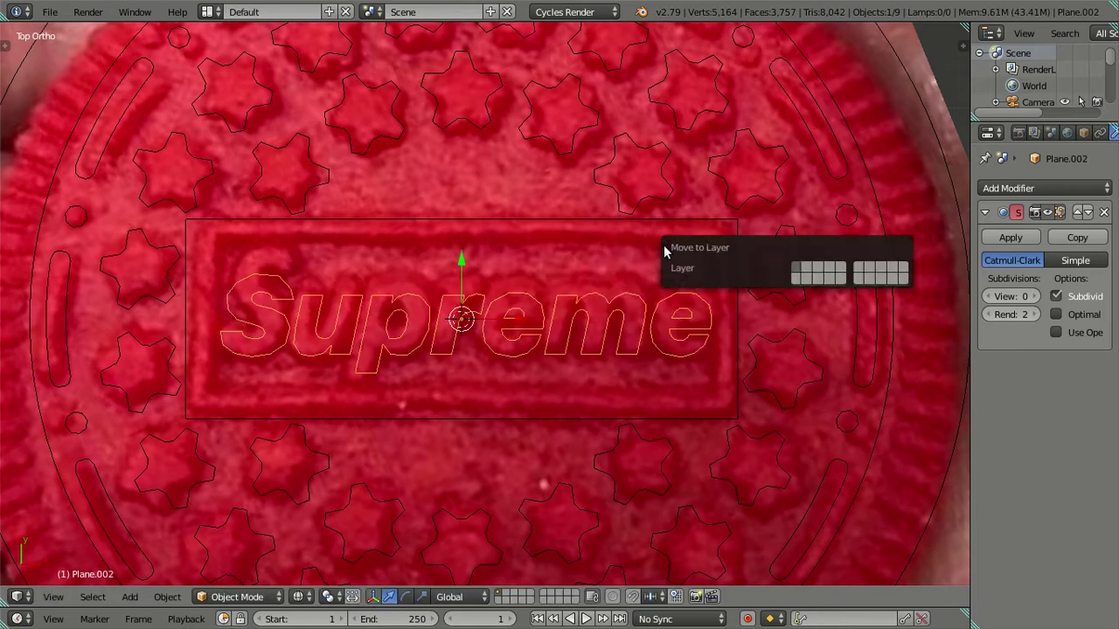
left_click(797, 280)
Step: Restore the original layer and open the Supreme letter mesh in Edit Mode, all selected
left_click(499, 602)
left_click(499, 601, "shift")
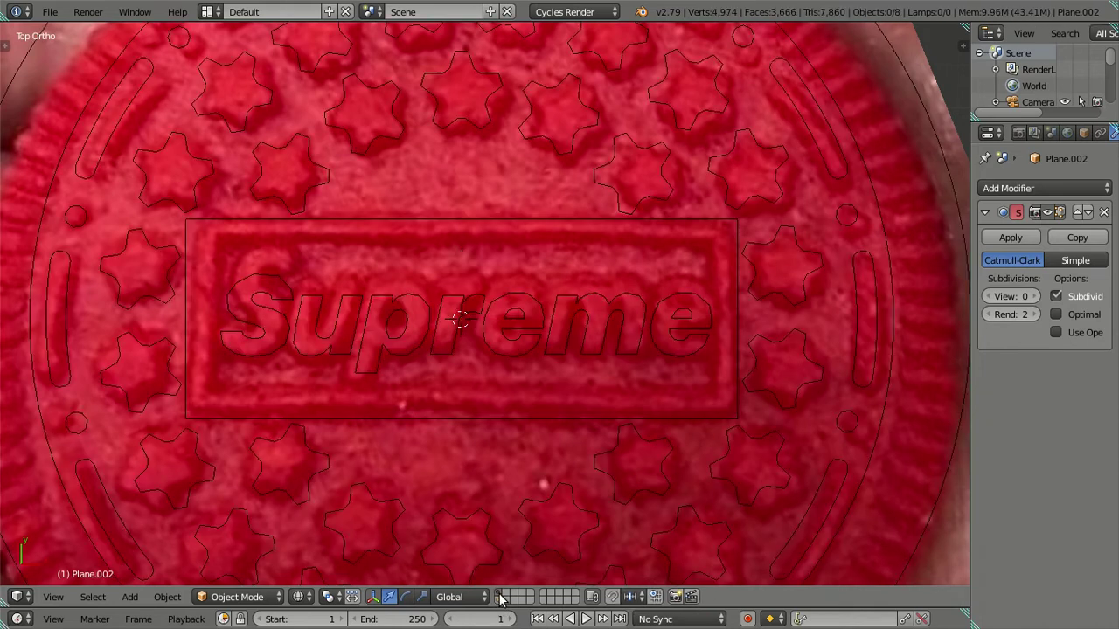
right_click(521, 340)
key("Tab")
key("a")
key("a")
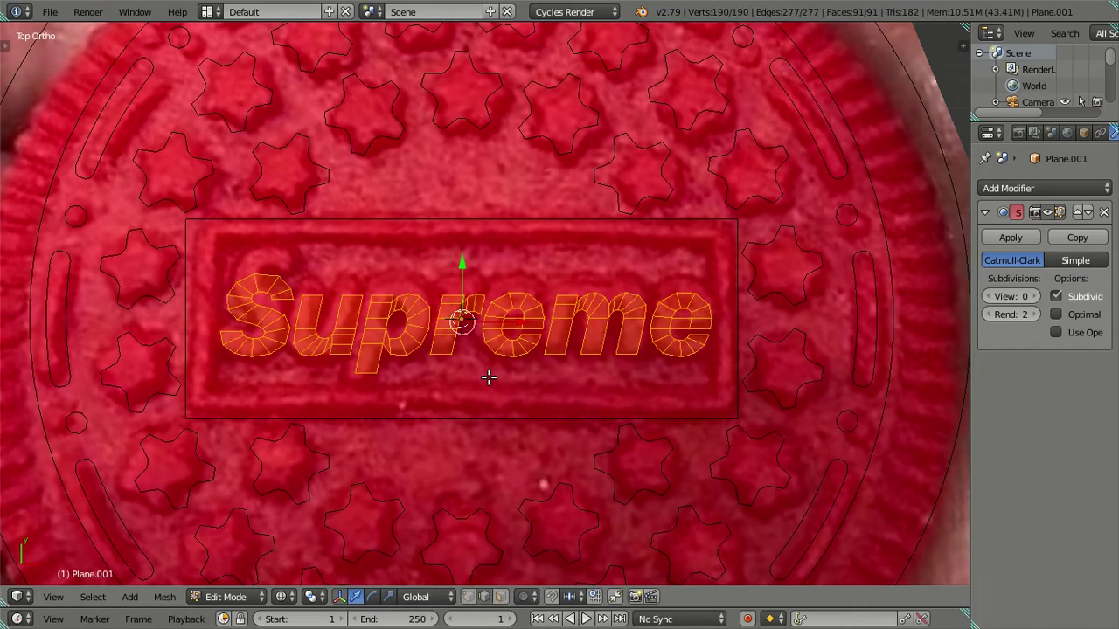
Step: Nudge the letters up along Y, then stretch them taller and undo the stretch
key("g")
key("y")
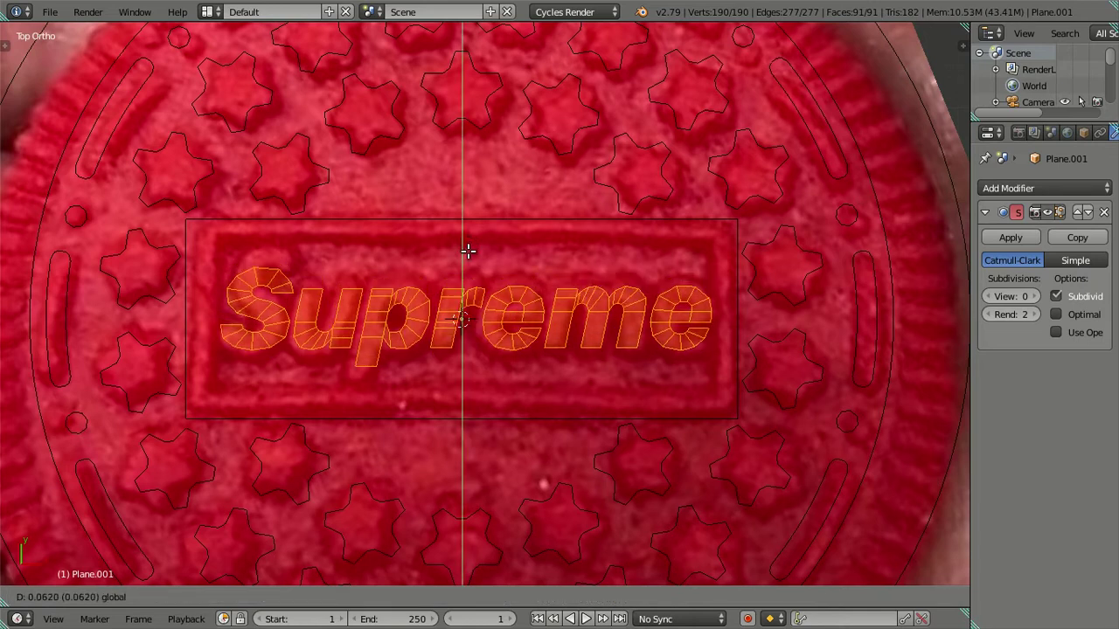
left_click(469, 249)
key("s")
key("y")
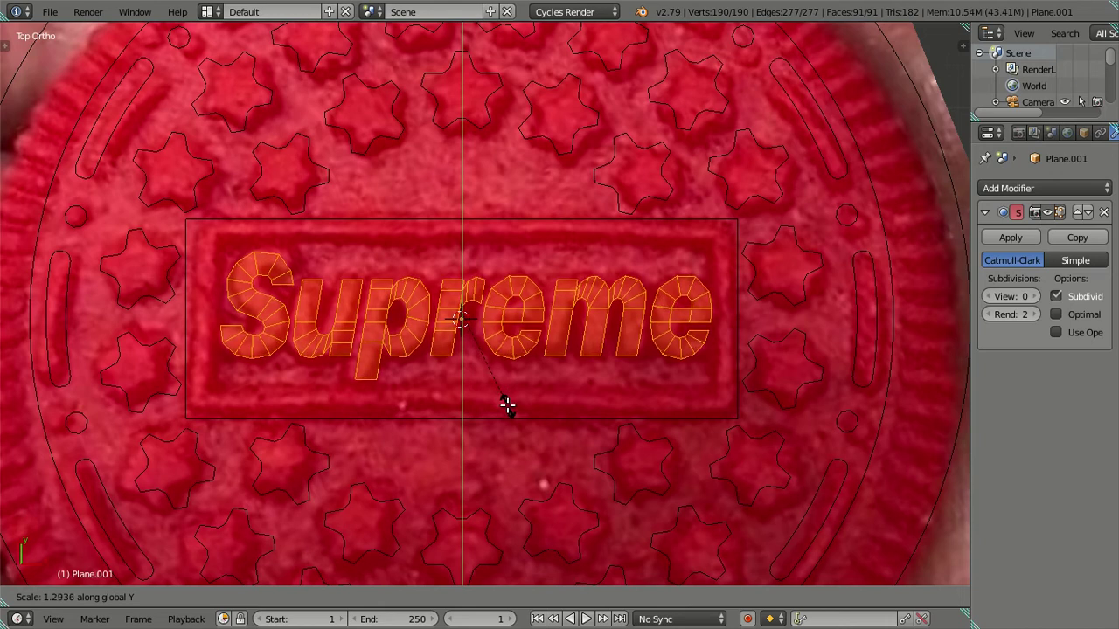
left_click(506, 403)
key("g")
key("y")
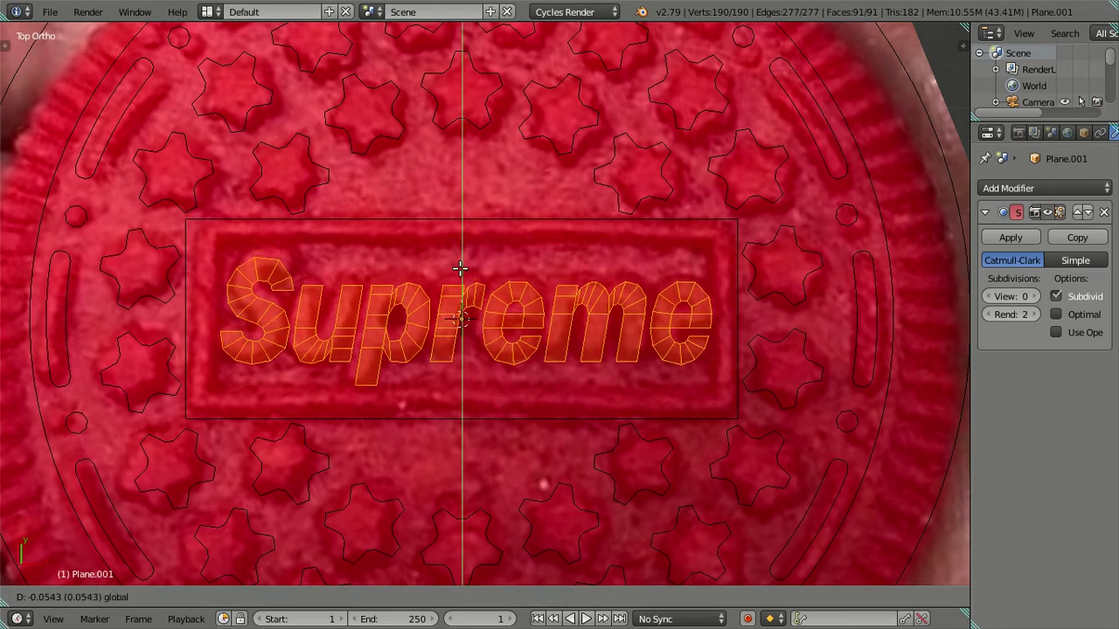
right_click(461, 312)
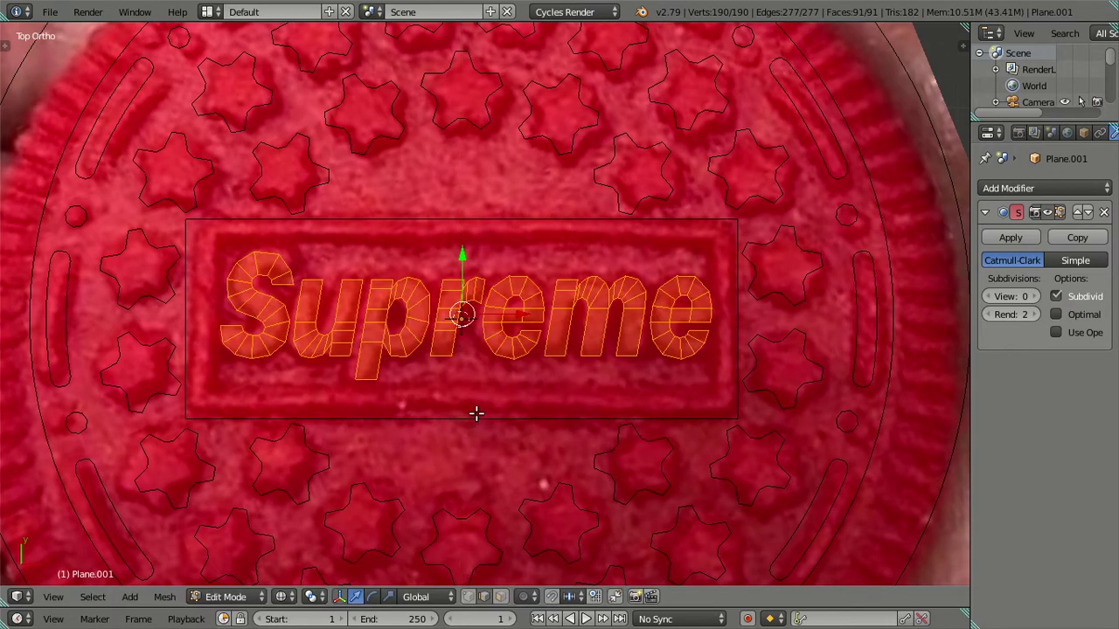
key("ctrl+z")
Step: Trial-resize the letters along Y and X, cancelling each attempt
key("s")
key("y")
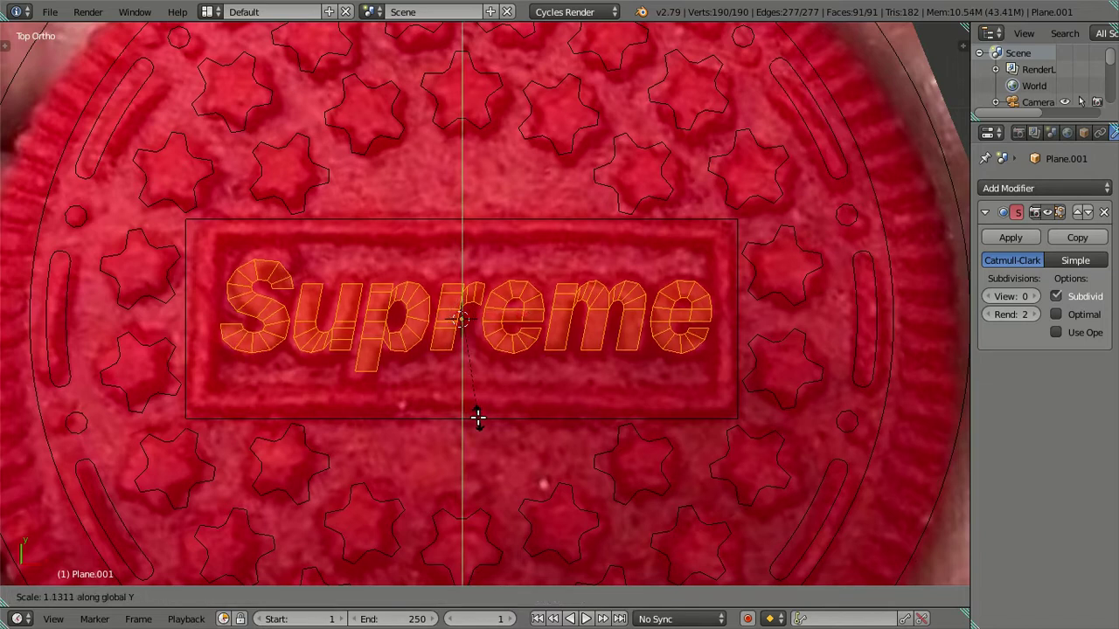
right_click(477, 417)
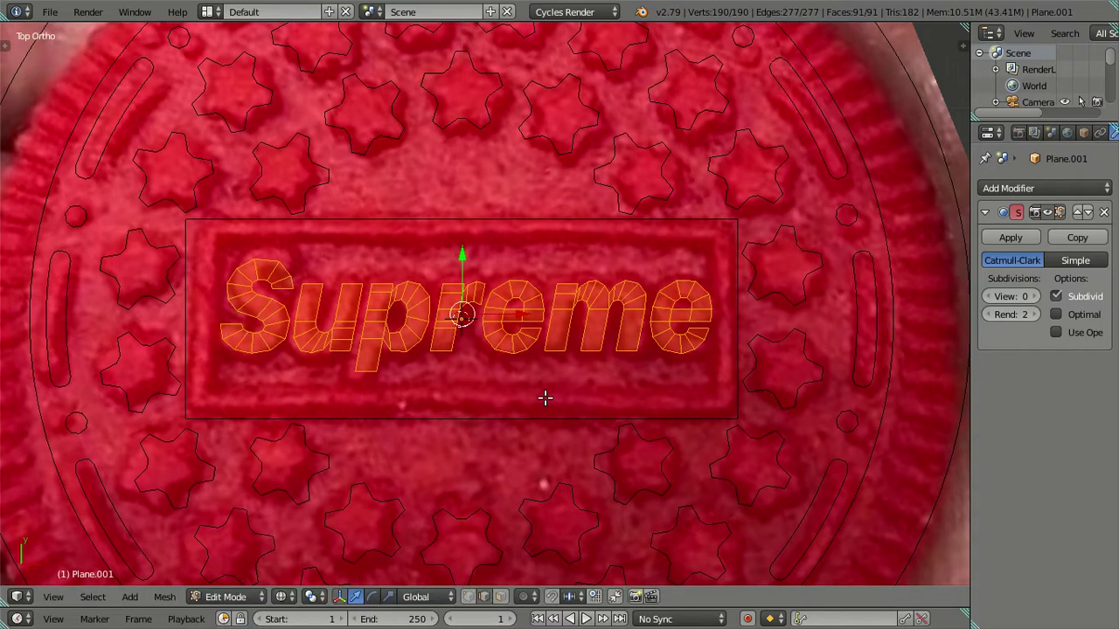
key("s")
key("x")
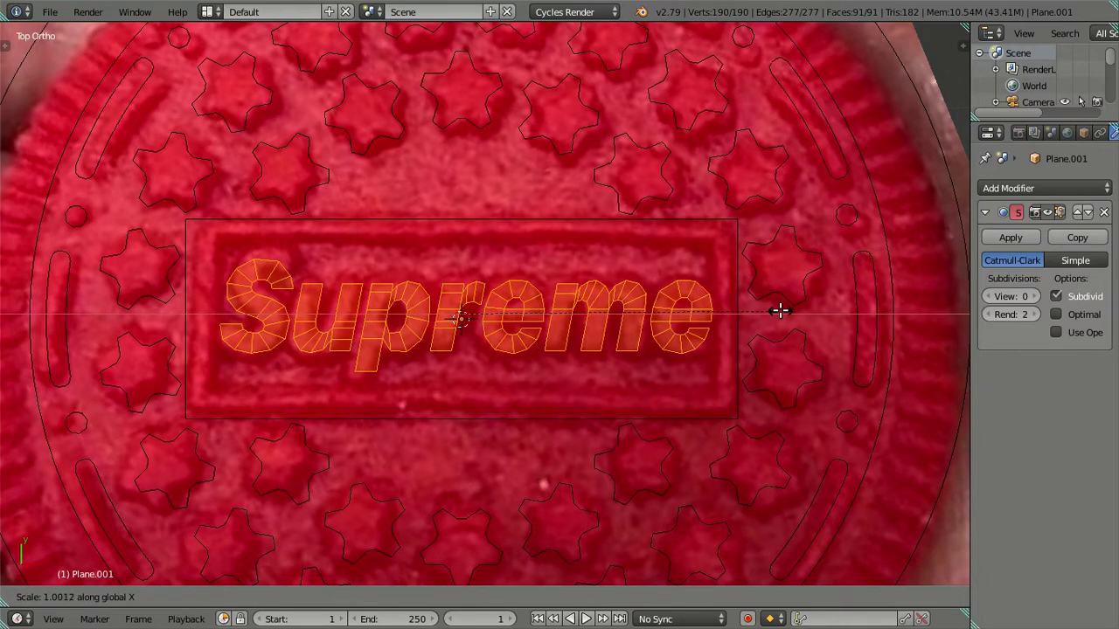
right_click(778, 310)
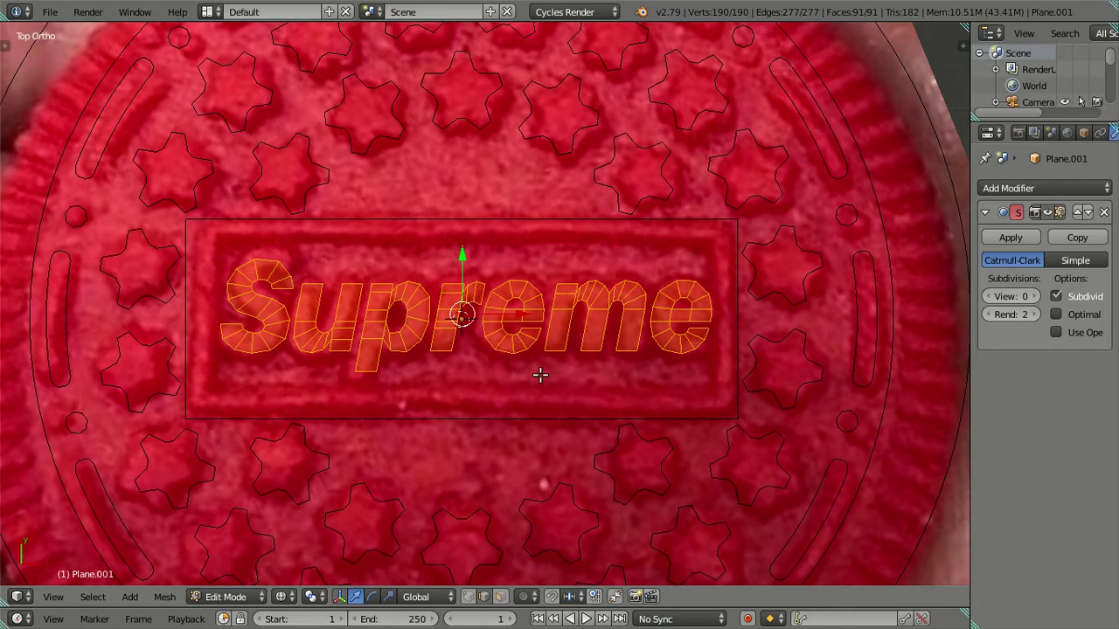
key("s")
key("y")
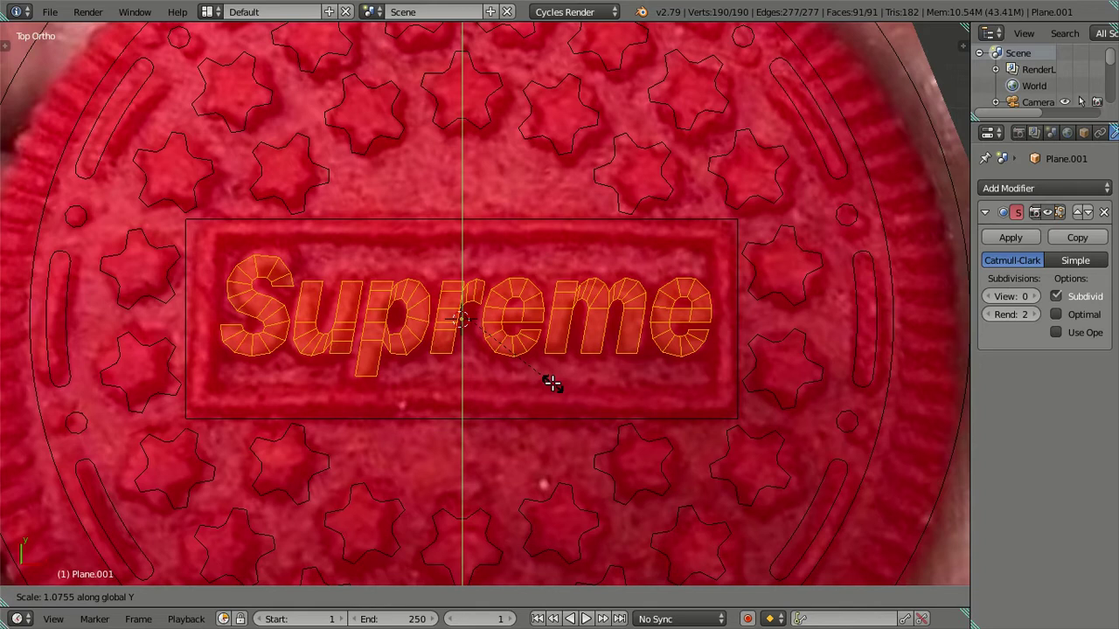
right_click(550, 382)
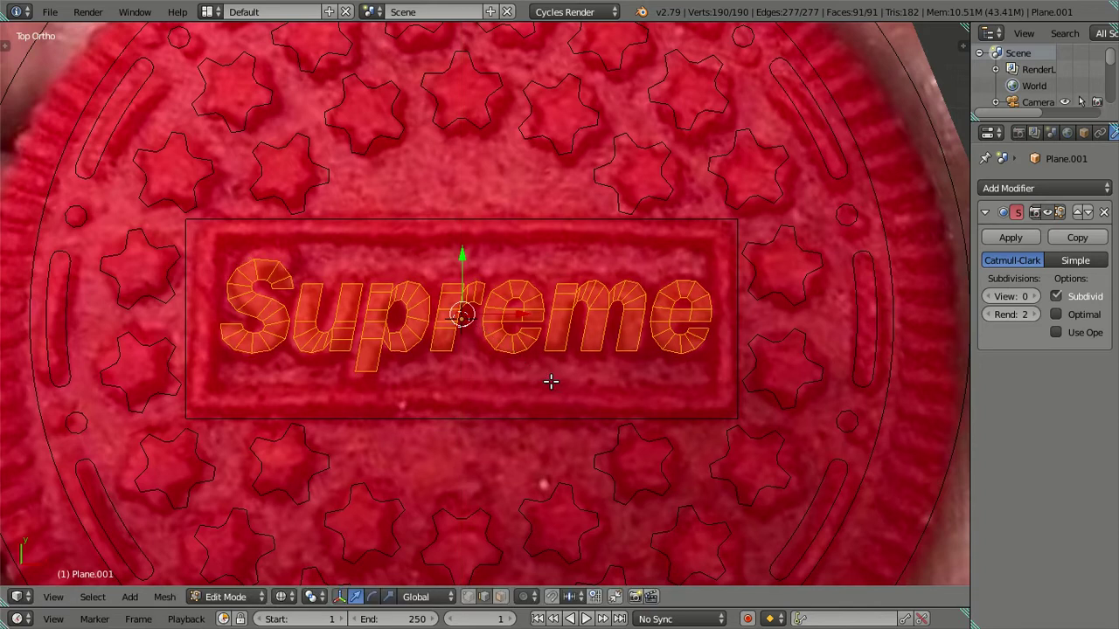
key("s")
key("y")
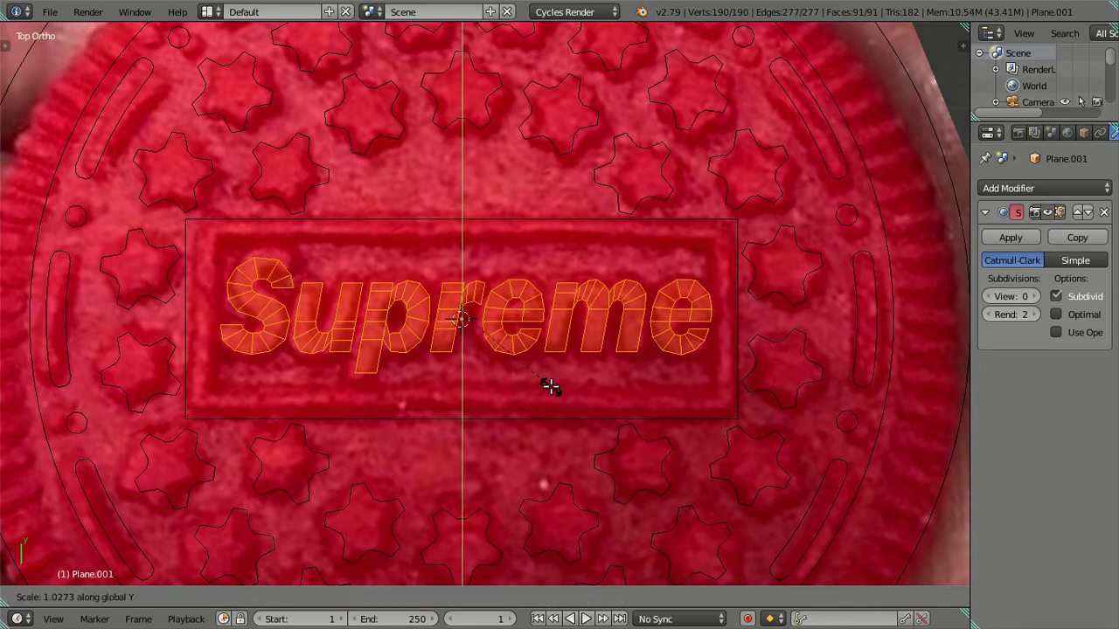
right_click(549, 383)
Step: Deselect the letter mesh and zoom in on the letter e
key("a")
scroll(533, 366, "up", 1)
scroll(529, 367, "up", 1)
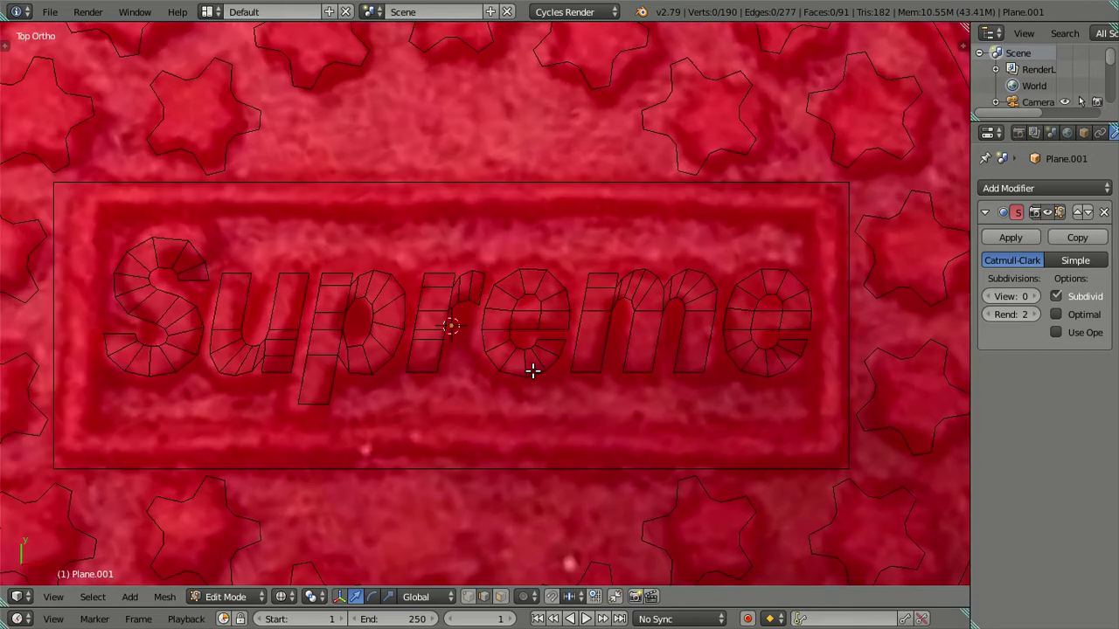
scroll(489, 371, "up", 2)
scroll(674, 364, "up", 2)
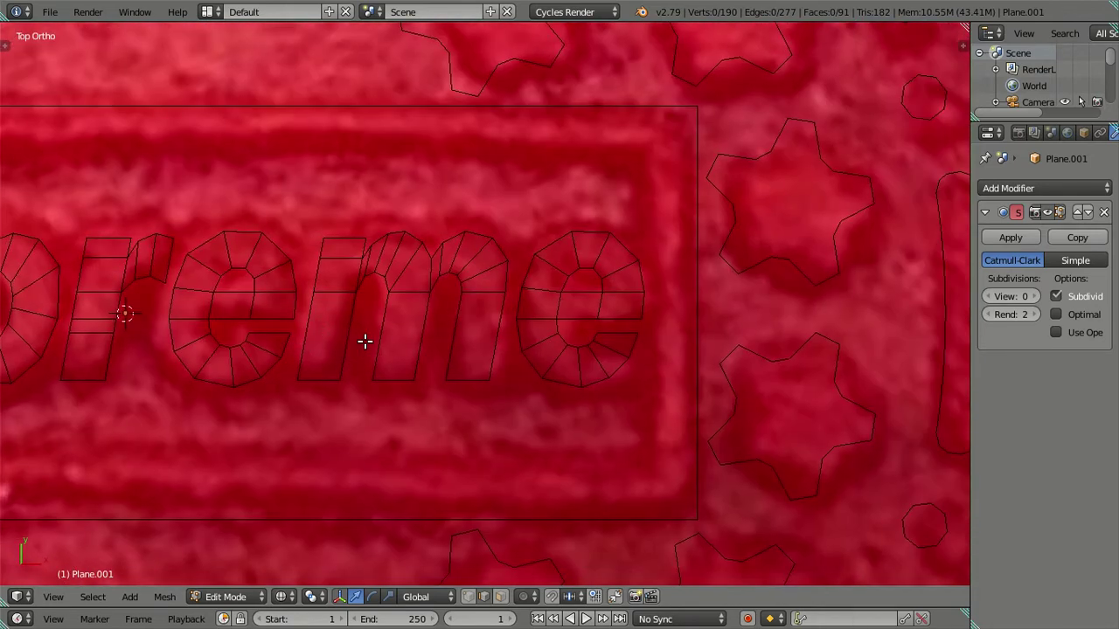
scroll(498, 348, "up", 2)
scroll(590, 339, "up", 3)
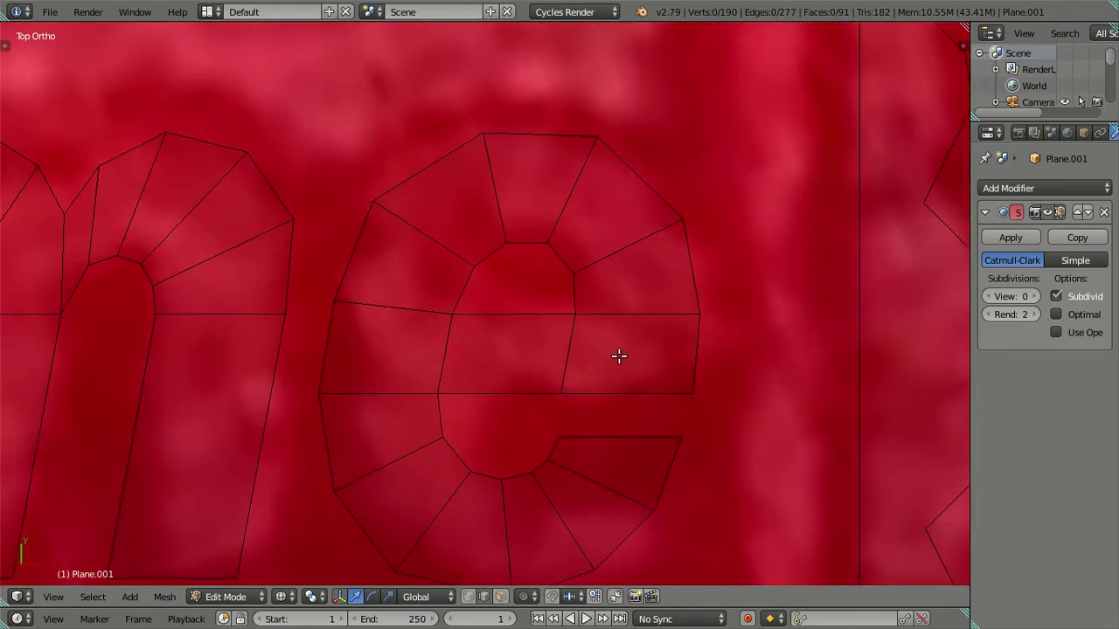
Step: Loop-cut the e, then delete and dissolve the extra edges, keeping an inset loop
key("ctrl+r")
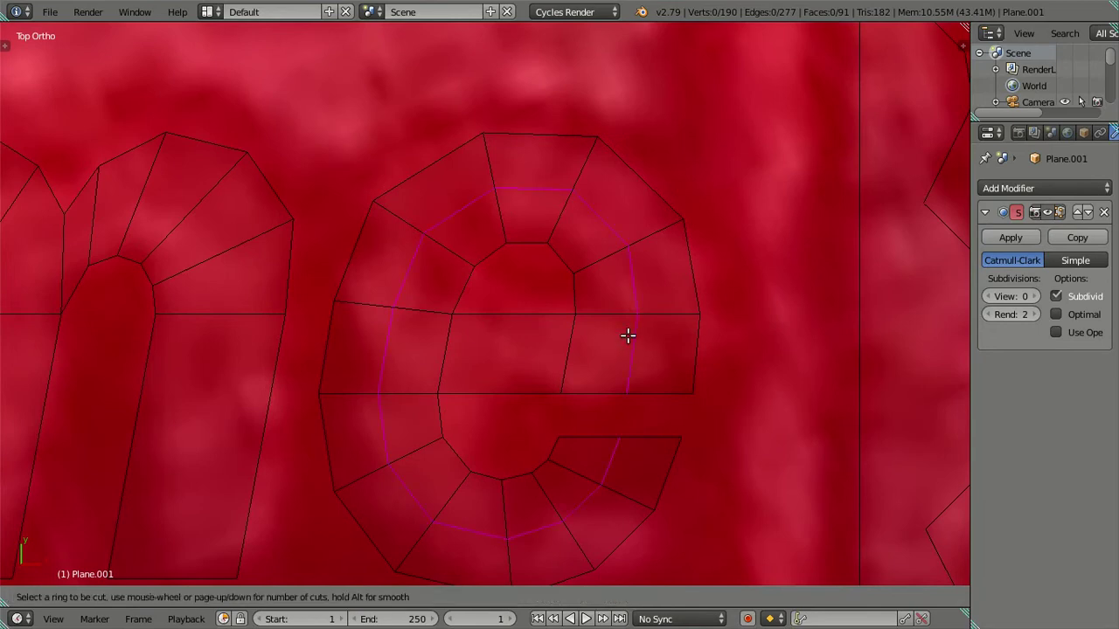
scroll(628, 336, "up", 7)
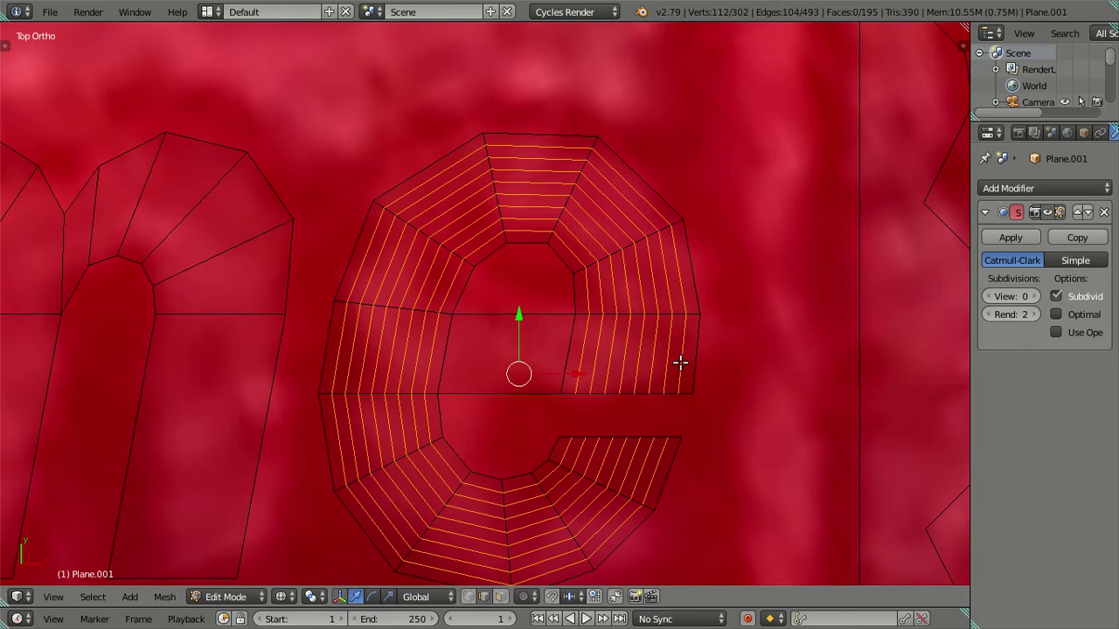
right_click(680, 363, "alt+shift")
key("x")
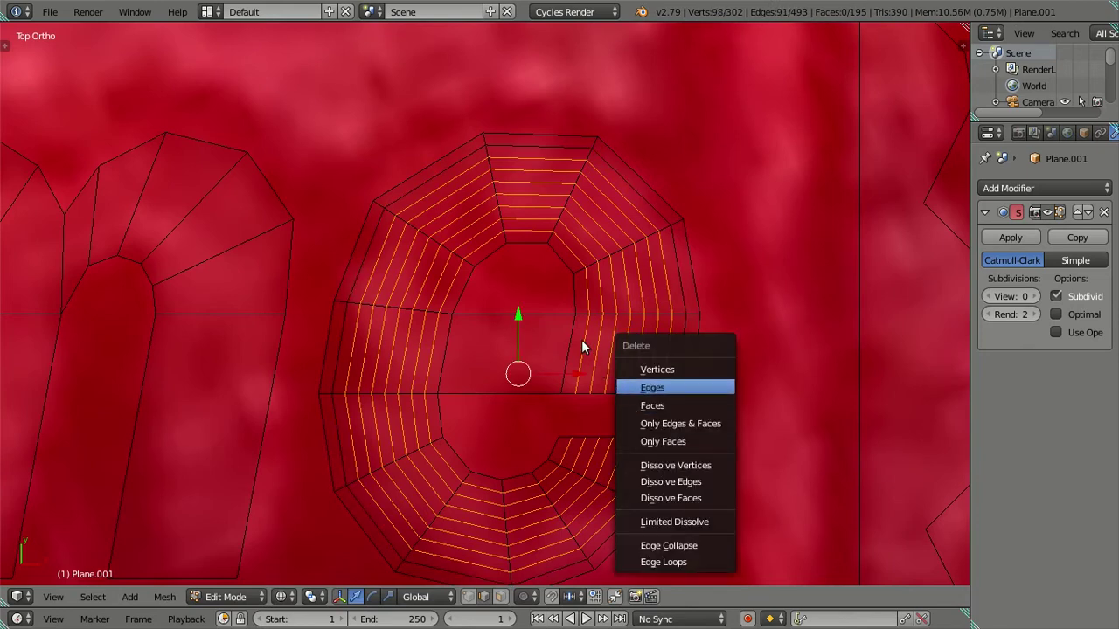
key("Return")
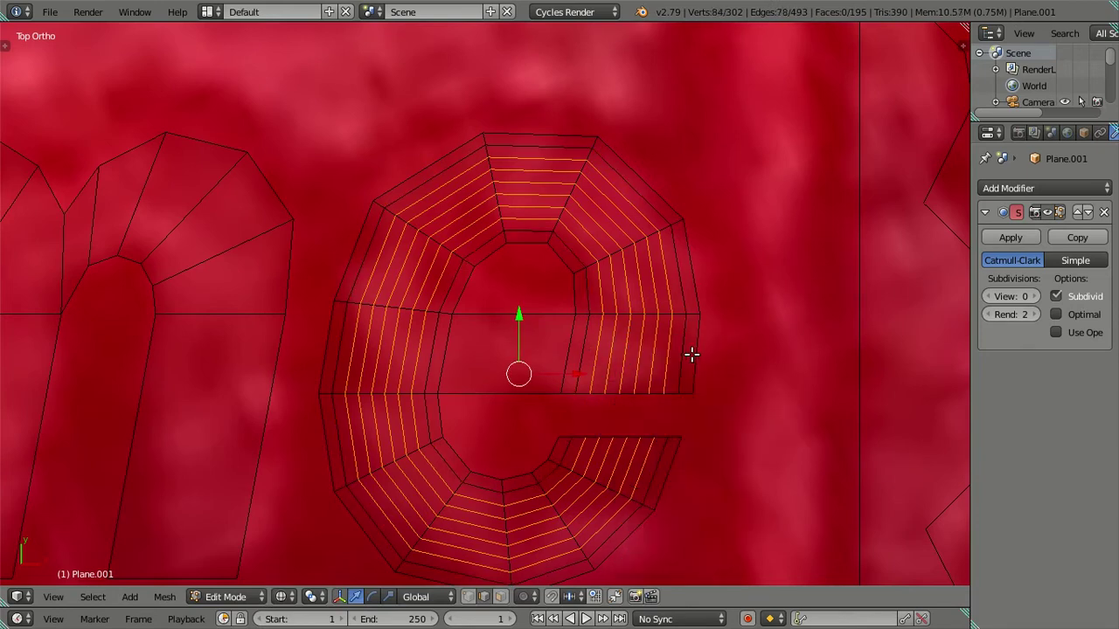
key("x")
left_click(700, 472)
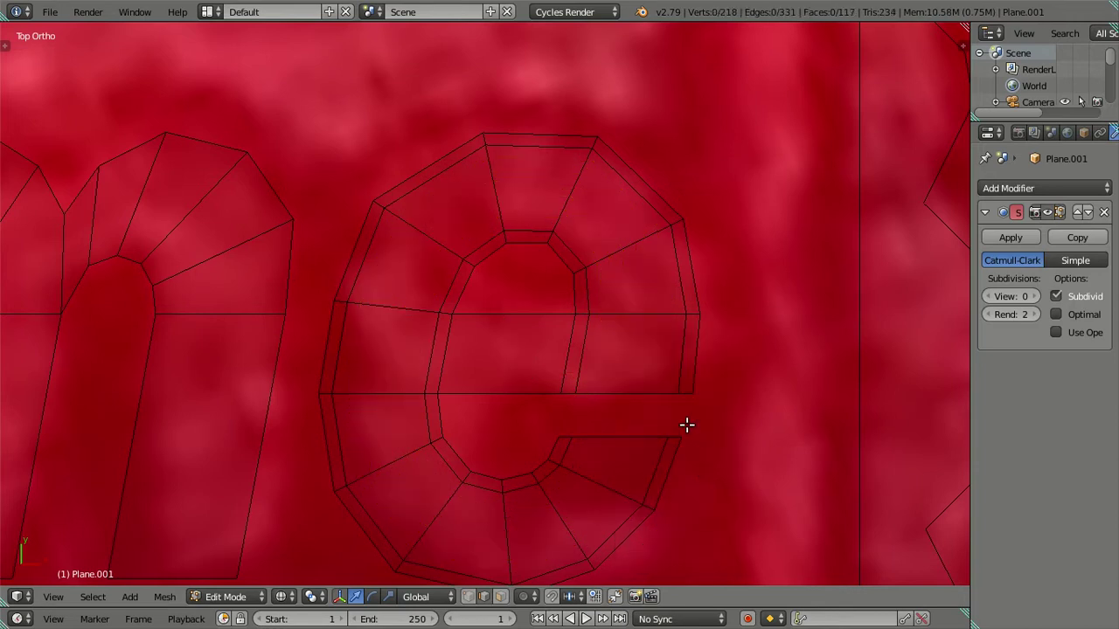
Step: Add six loop cuts across the e's tail
scroll(686, 424, "up", 1)
scroll(672, 375, "up", 1)
scroll(670, 294, "up", 1)
scroll(702, 270, "up", 2)
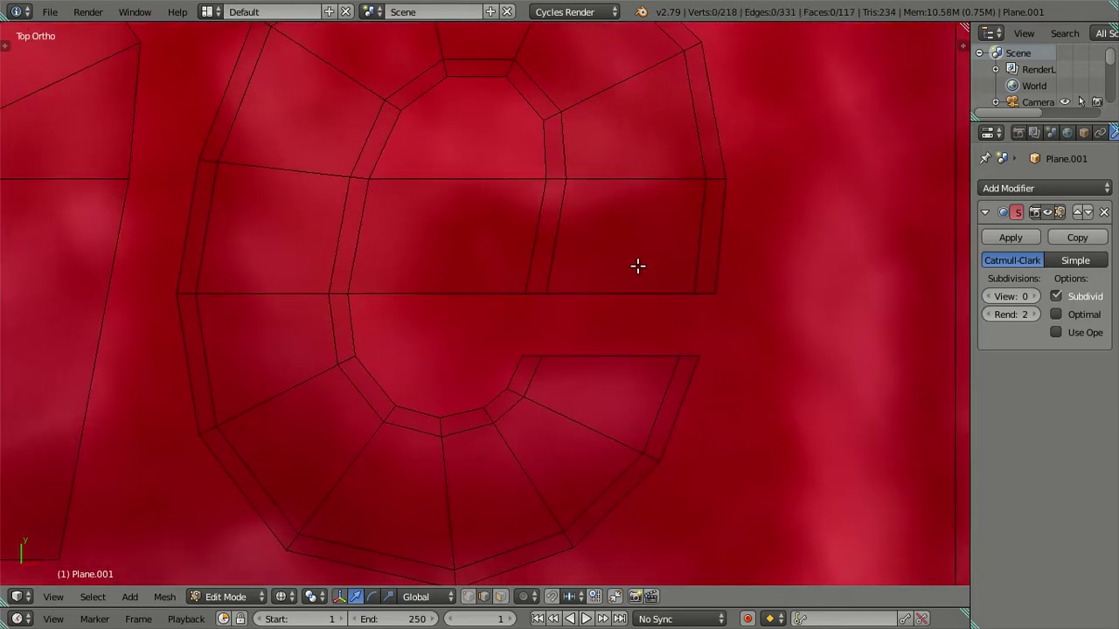
key("ctrl+r")
key("6")
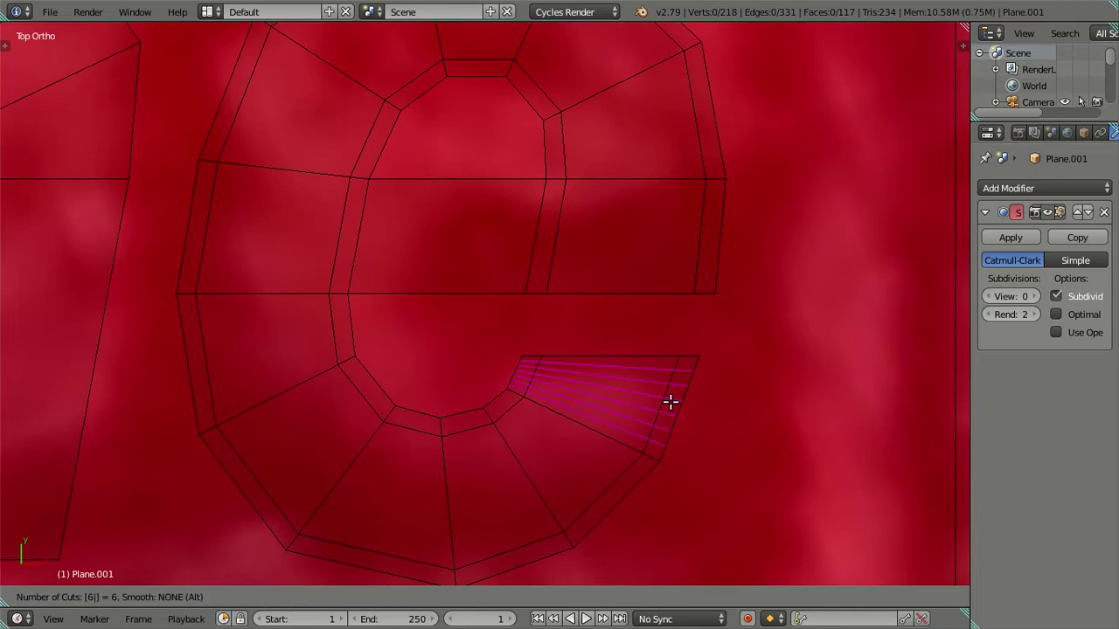
left_click(669, 402)
Step: Dissolve the extra tail loops, keeping two along its upper edge
scroll(669, 428, "up", 2)
middle_click_drag(670, 428, 552, 340, "shift")
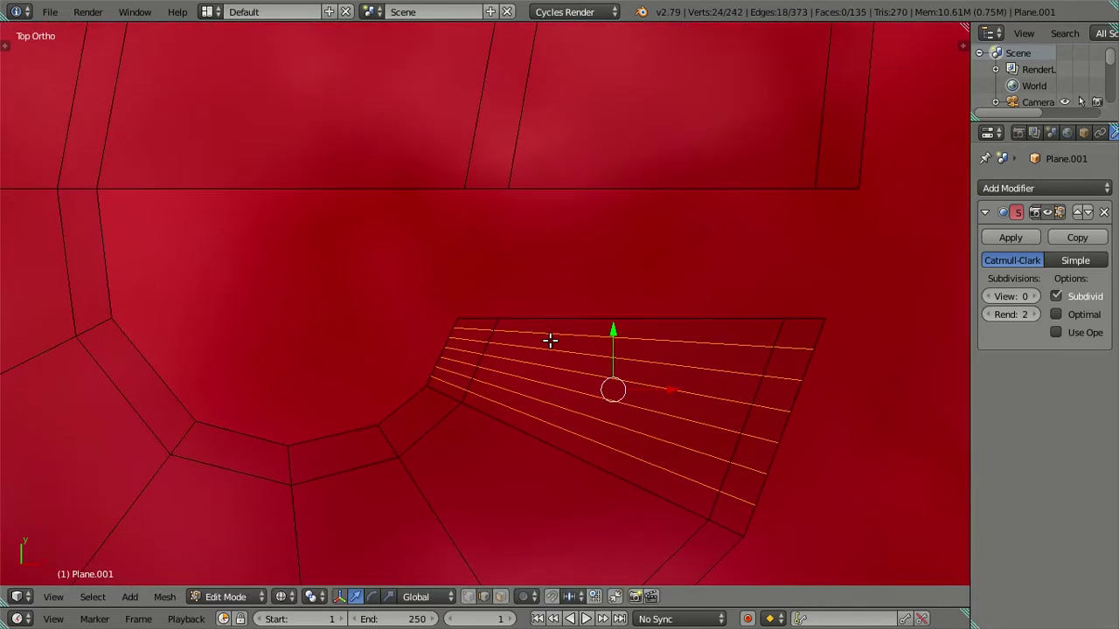
right_click(544, 366, "alt+shift")
right_click(579, 343, "alt+shift")
key("x")
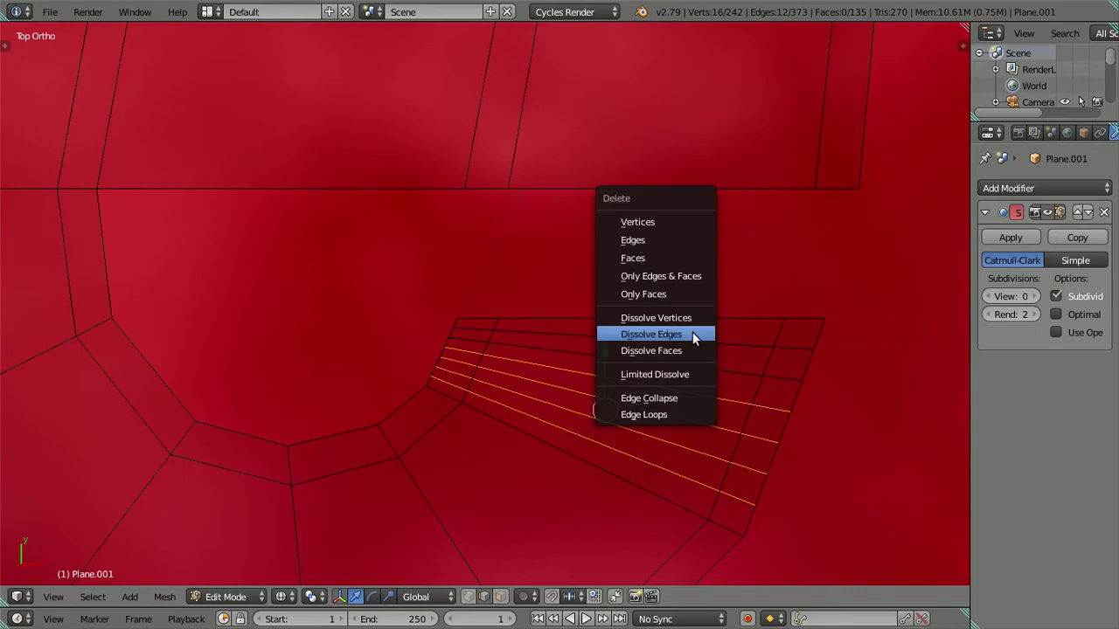
left_click(692, 333)
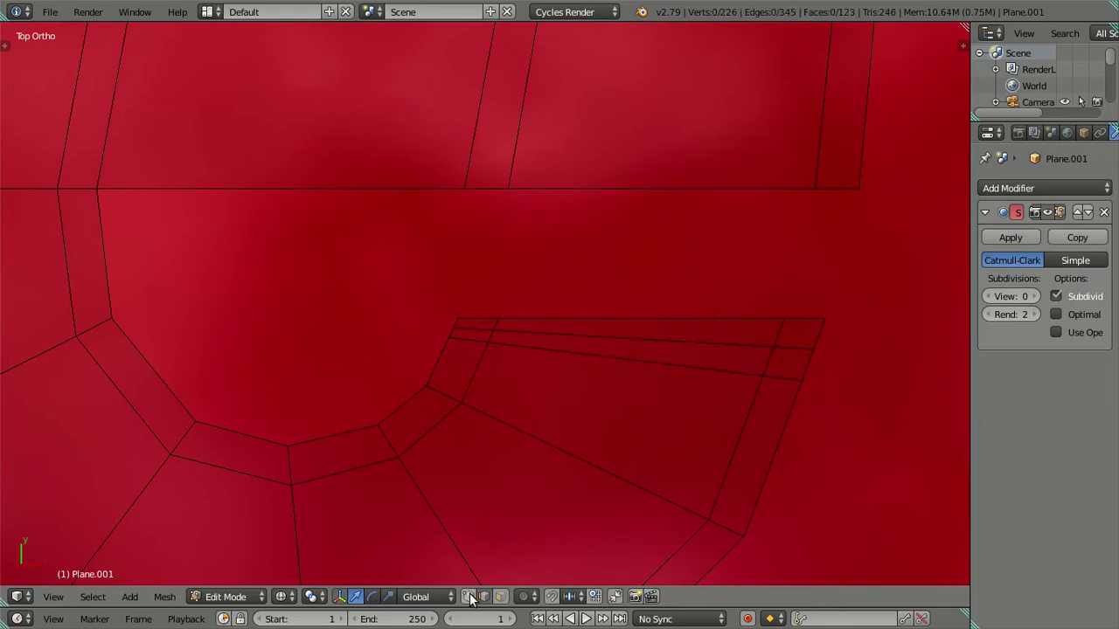
right_click(444, 332)
Step: Snap the tail-tip vertices onto the 3D cursor at the e's tail corner
scroll(446, 336, "up", 2)
left_click(489, 353)
right_click(489, 353, "shift")
key("shift+s")
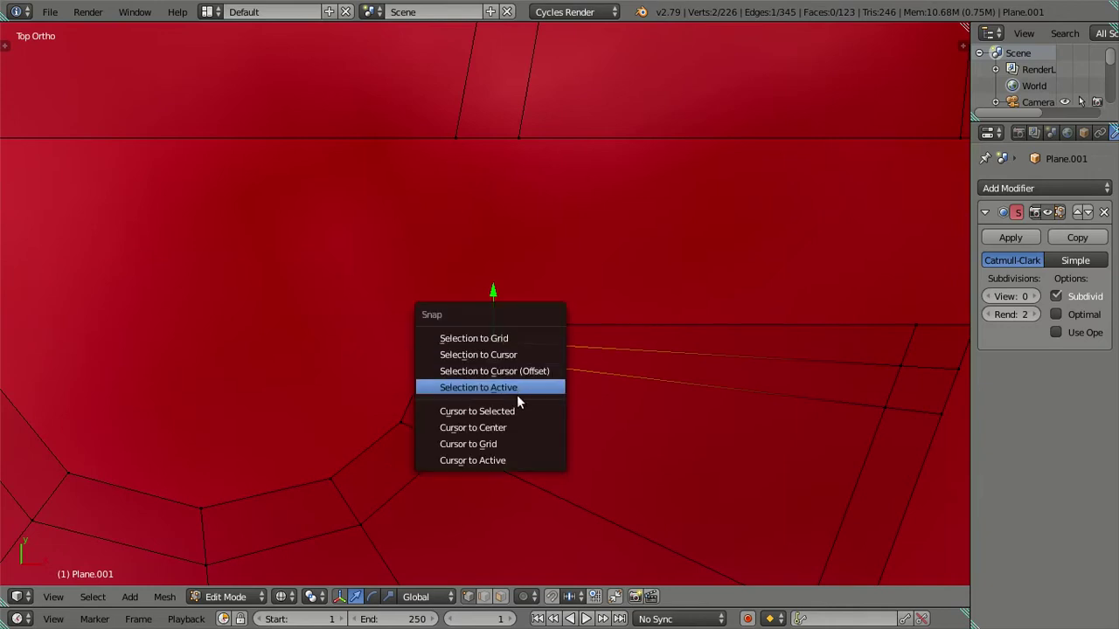
left_click(519, 421)
right_click(504, 357)
key("shift+s")
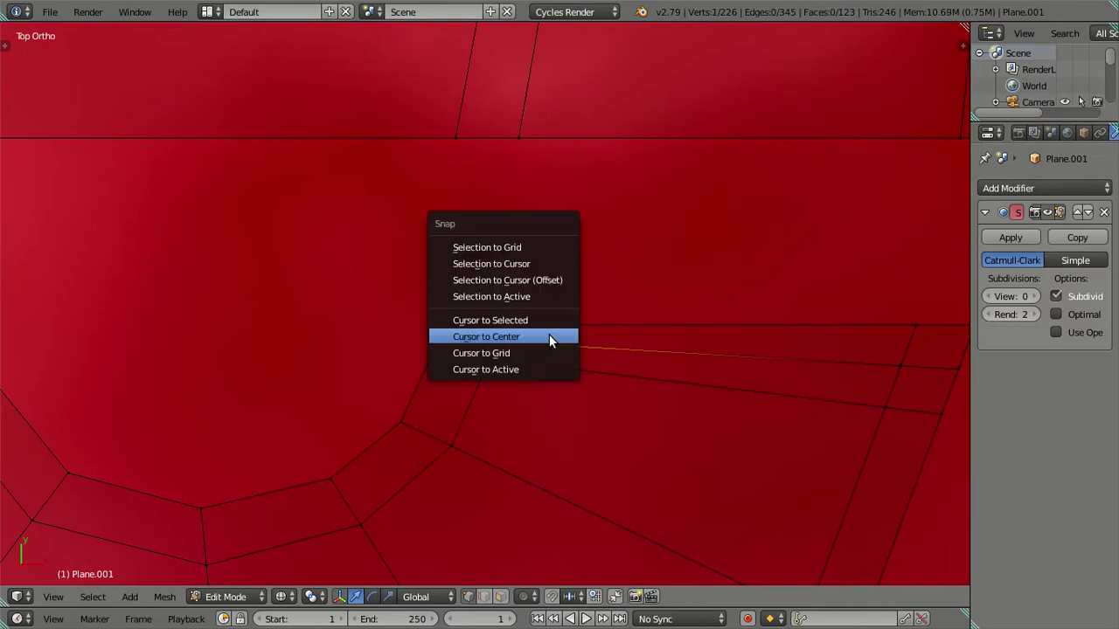
left_click(544, 263)
key("shift+s")
left_click(544, 264)
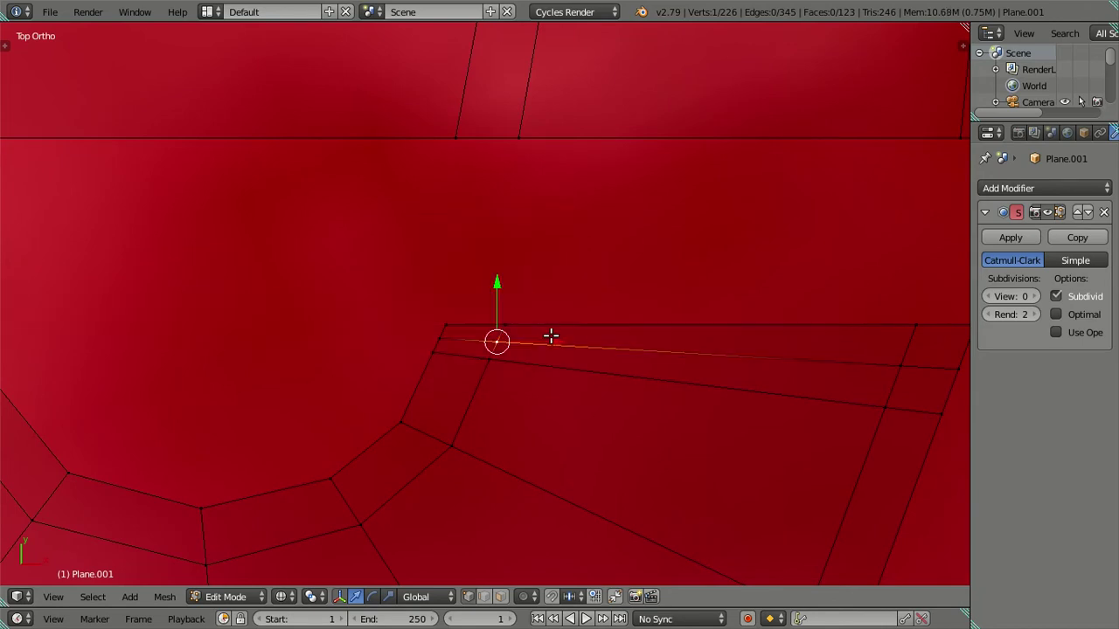
Step: Move the 3D cursor to a tail vertex and merge the two neighbouring vertices there
right_click(491, 360, "shift")
key("shift+s")
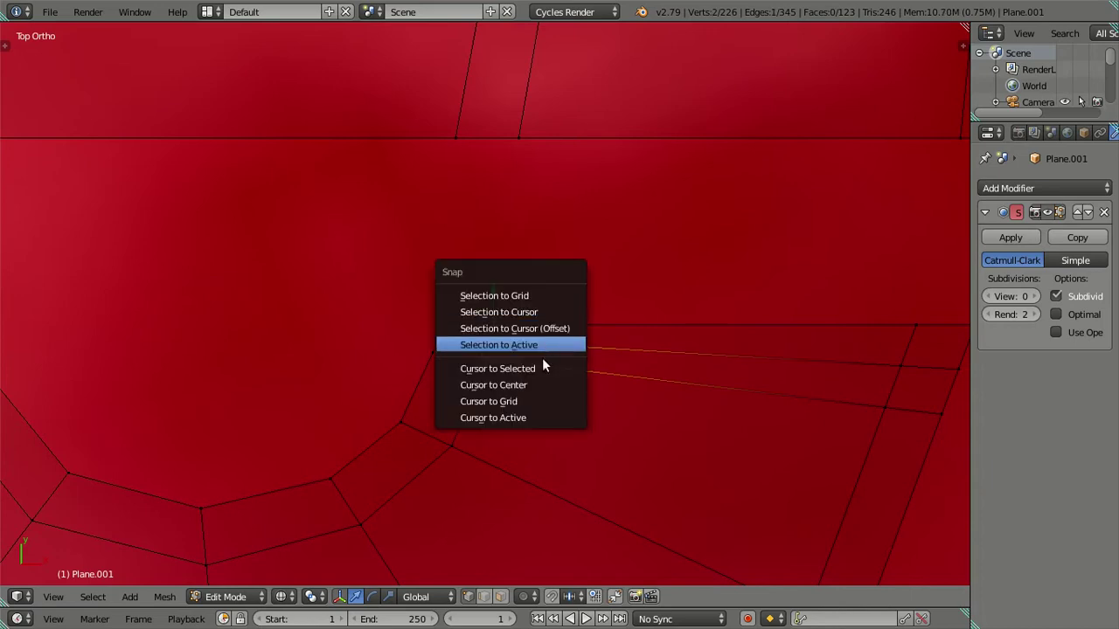
left_click(541, 372)
key("shift+s")
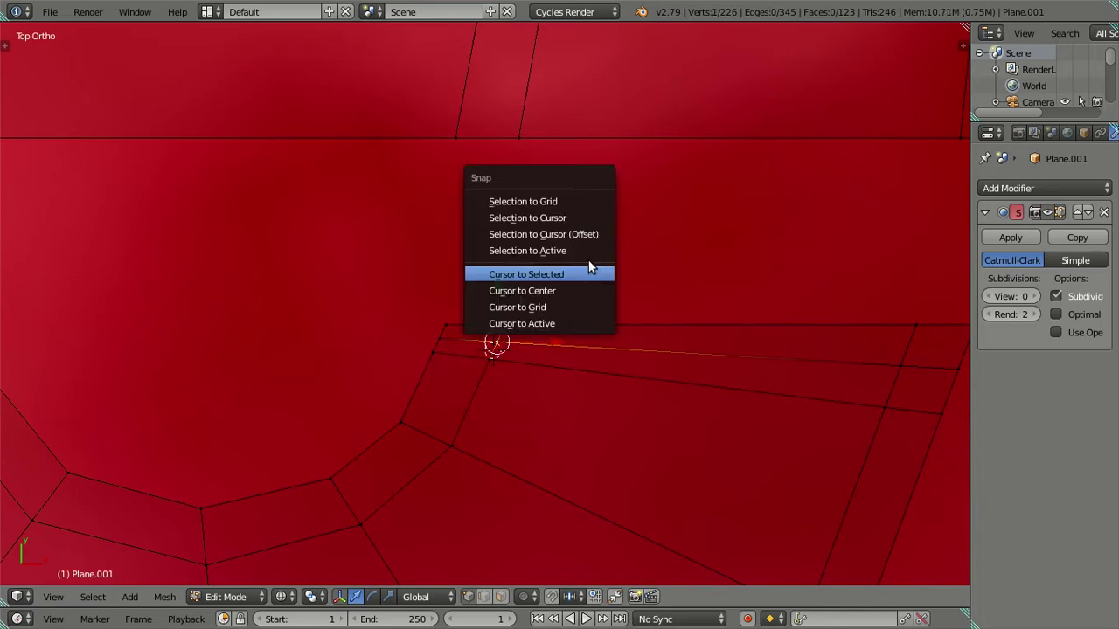
left_click(592, 232)
left_click(439, 340)
right_click(432, 349, "shift")
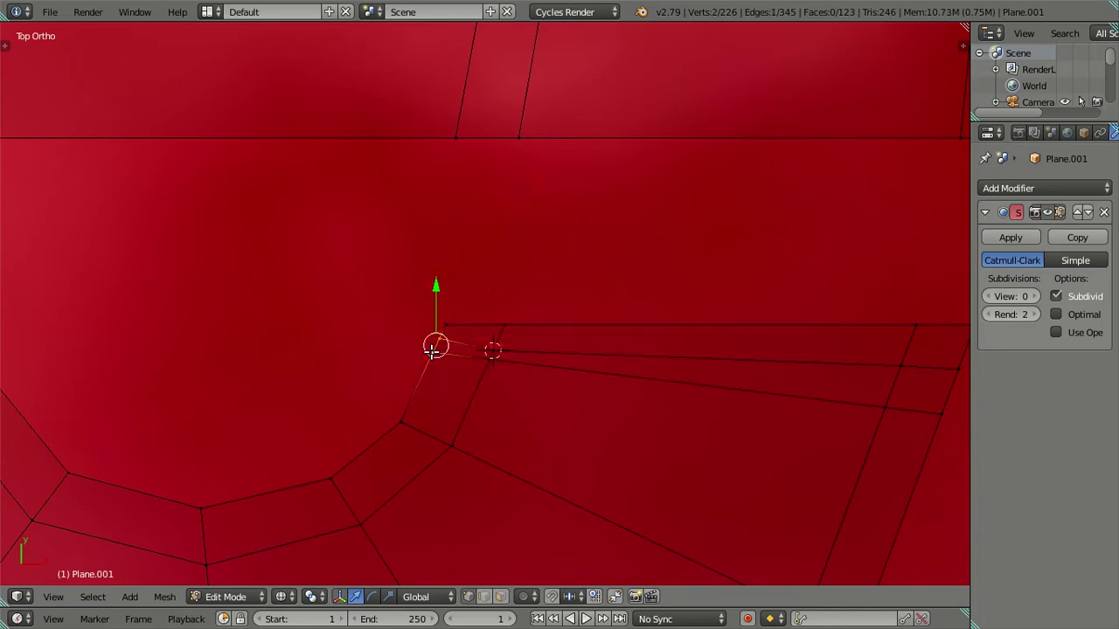
key("alt+m")
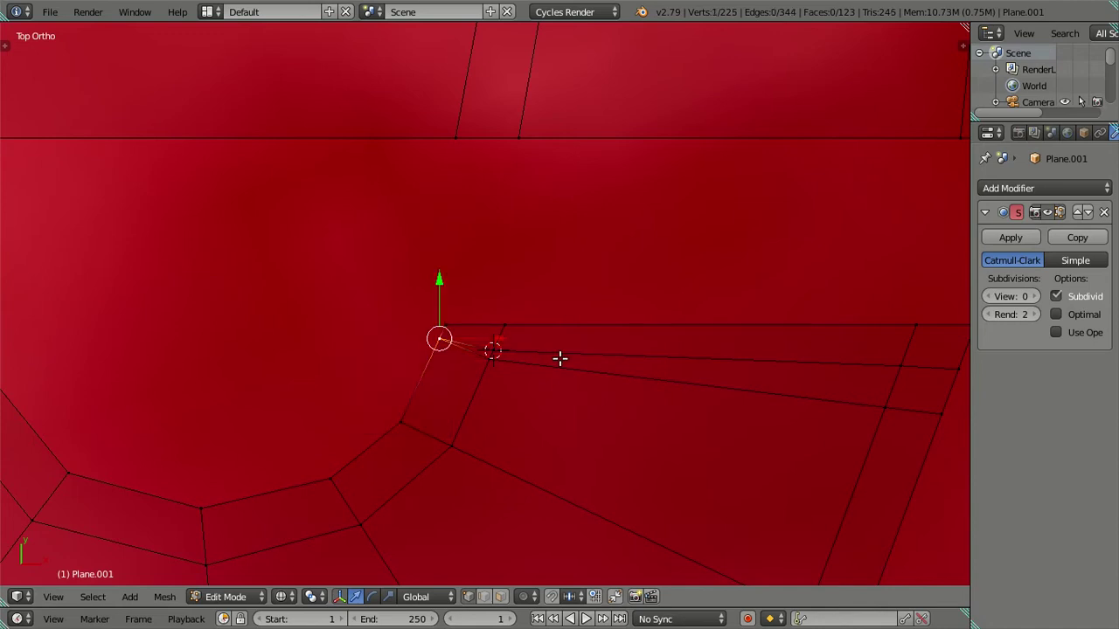
key("alt+m")
left_click(439, 352)
Step: Dissolve the stray long edge loop at the e's tail
right_click(588, 371, "alt")
key("x")
left_click(585, 371)
Step: Select the vertex at the 3D cursor and start nudging it into place
scroll(549, 370, "down", 4)
scroll(509, 387, "down", 3)
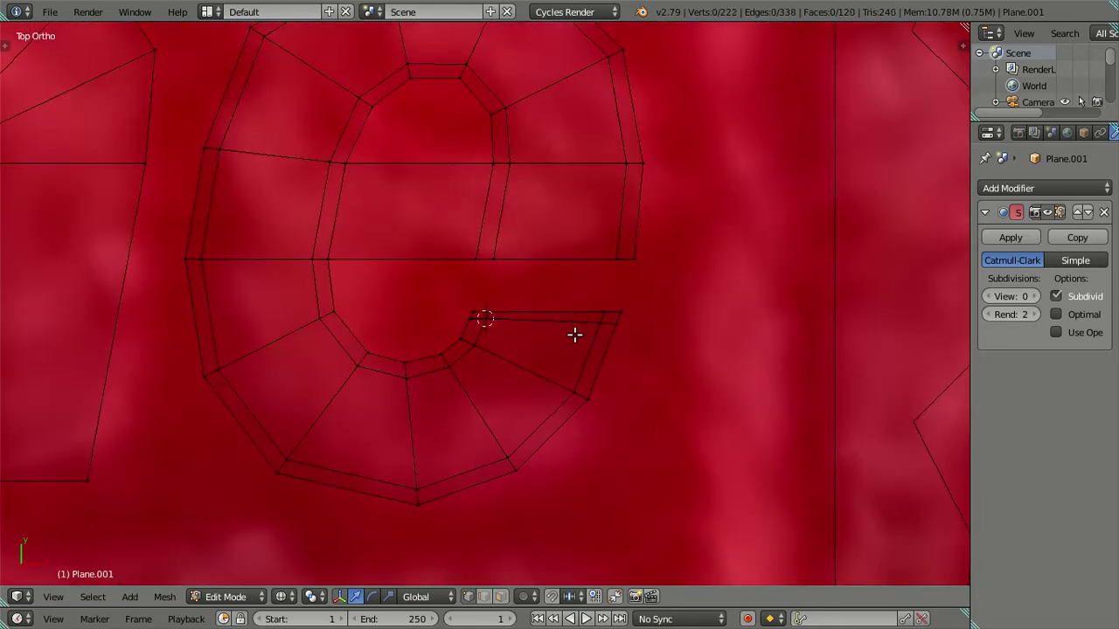
scroll(574, 332, "up", 4)
scroll(537, 428, "up", 2)
middle_click_drag(532, 458, 549, 157, "shift")
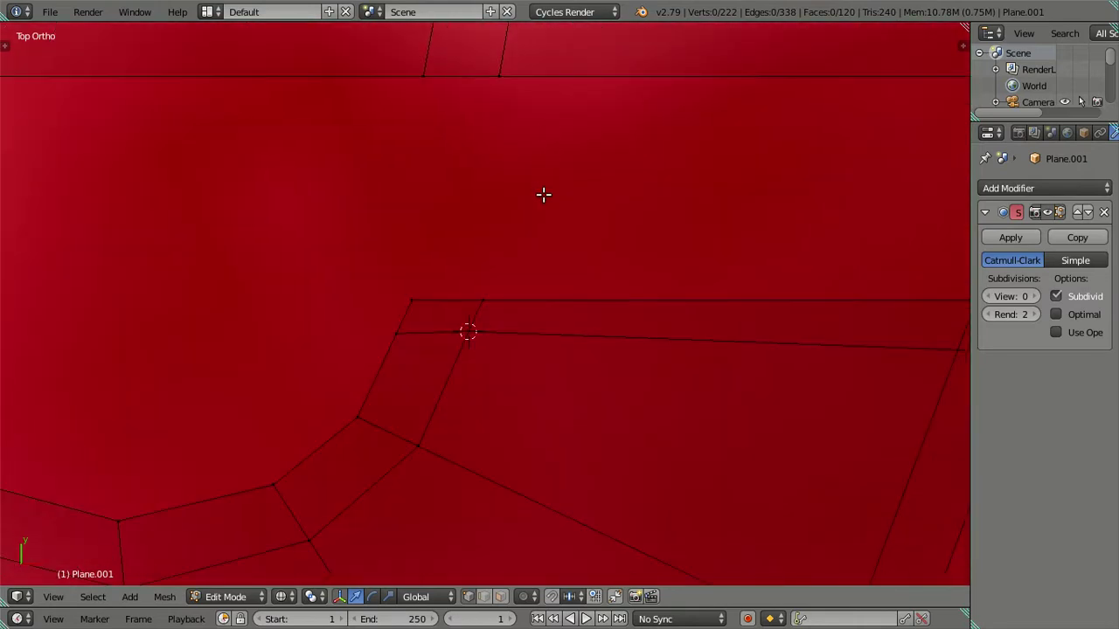
right_click(467, 330)
mouse_move(495, 337)
middle_mouse_down("shift")
mouse_move(423, 332)
mouse_move(589, 250)
mouse_move(644, 247)
middle_mouse_up("shift")
key("g")
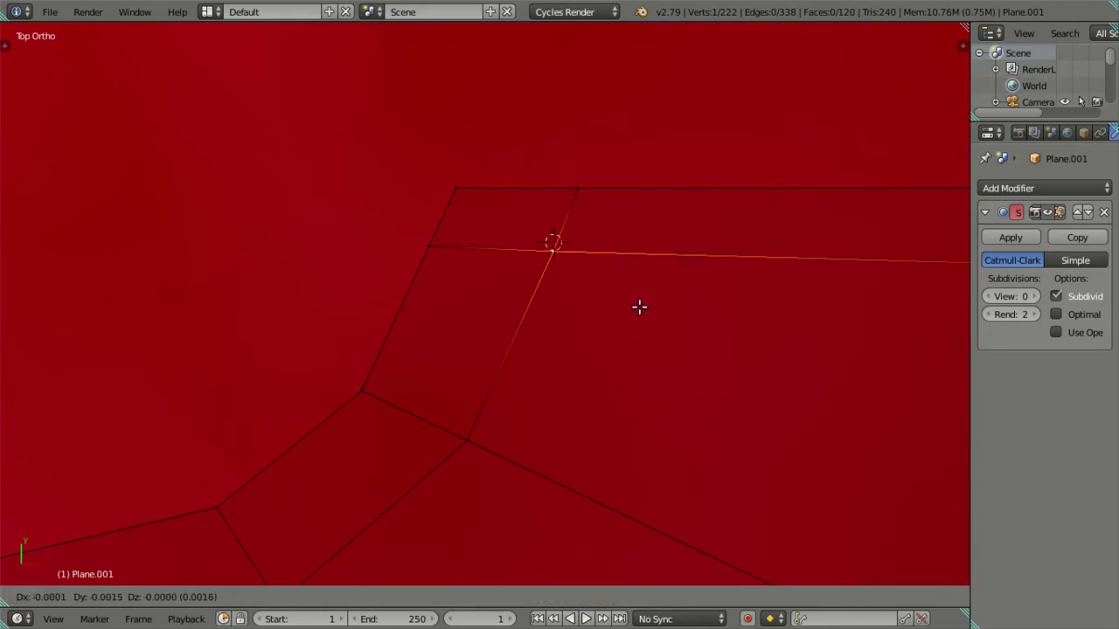
Step: Drop the nudged tail vertex at its new spot and clear the selection
left_click(638, 306)
scroll(635, 305, "down", 3)
scroll(634, 301, "down", 2)
key("a")
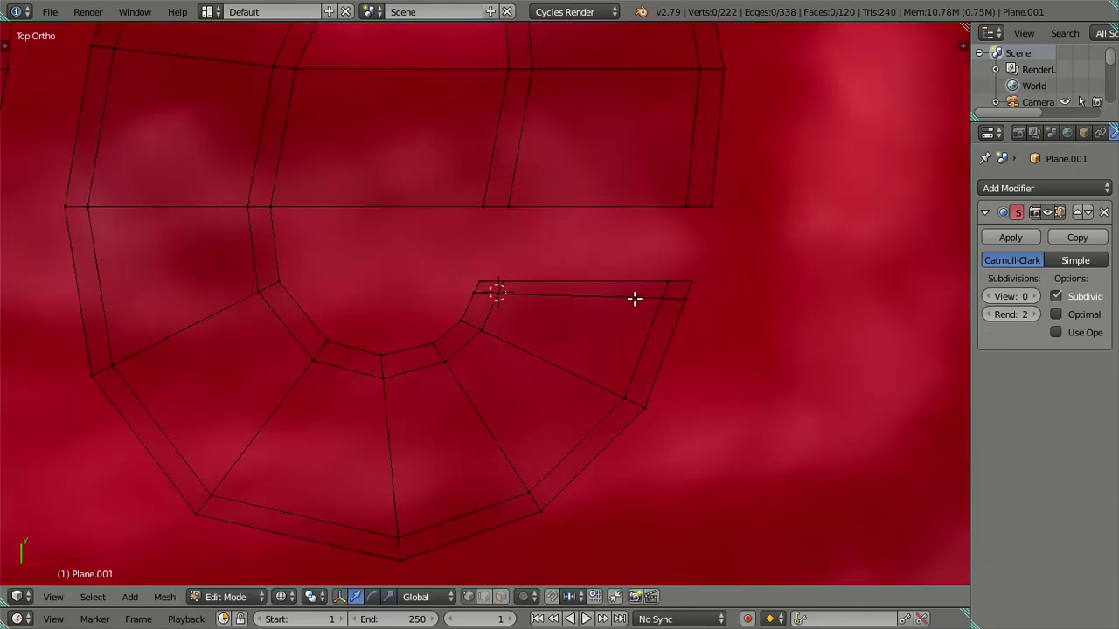
scroll(664, 323, "up", 3, "shift")
scroll(683, 312, "up", 1, "shift")
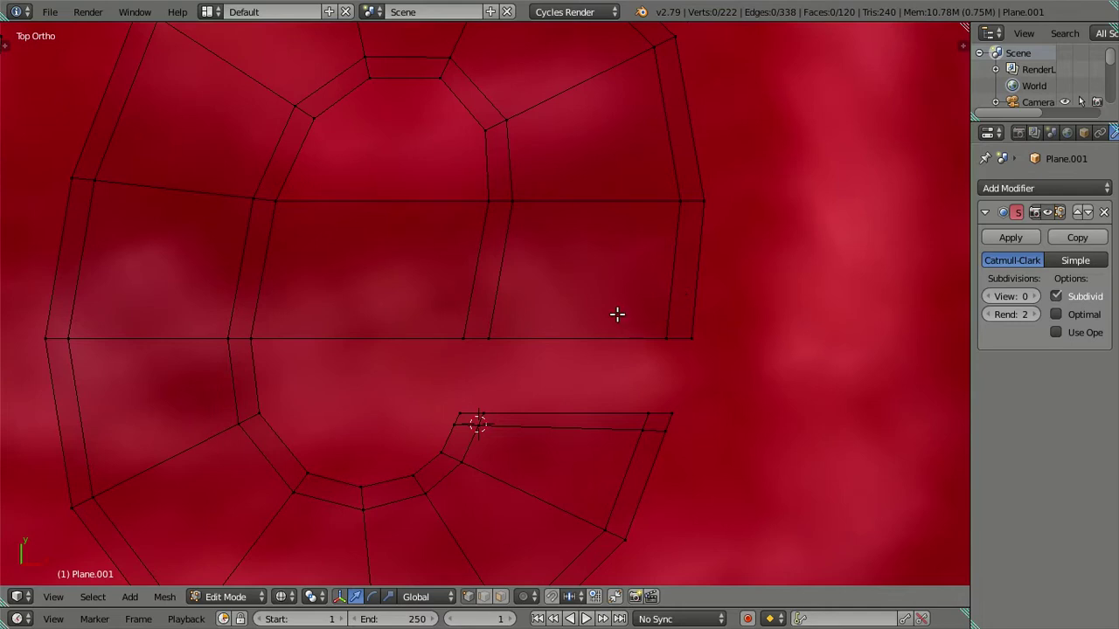
scroll(617, 314, "down", 3)
scroll(611, 327, "up", 1)
scroll(606, 347, "up", 1)
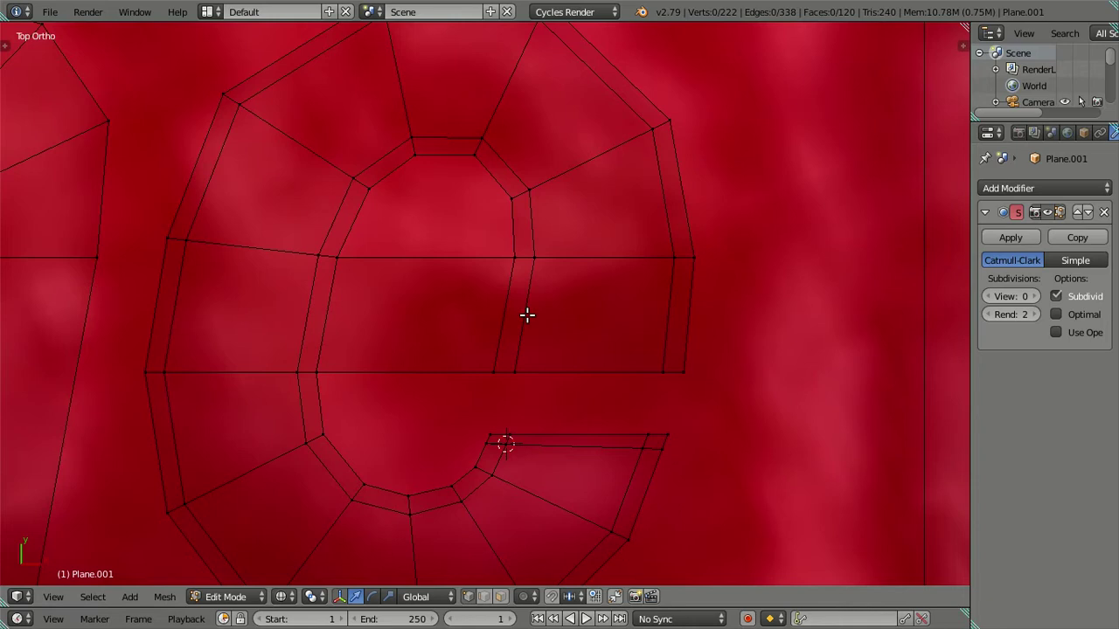
Step: Add five centred loop cuts across the e's crossbar
key("ctrl+r")
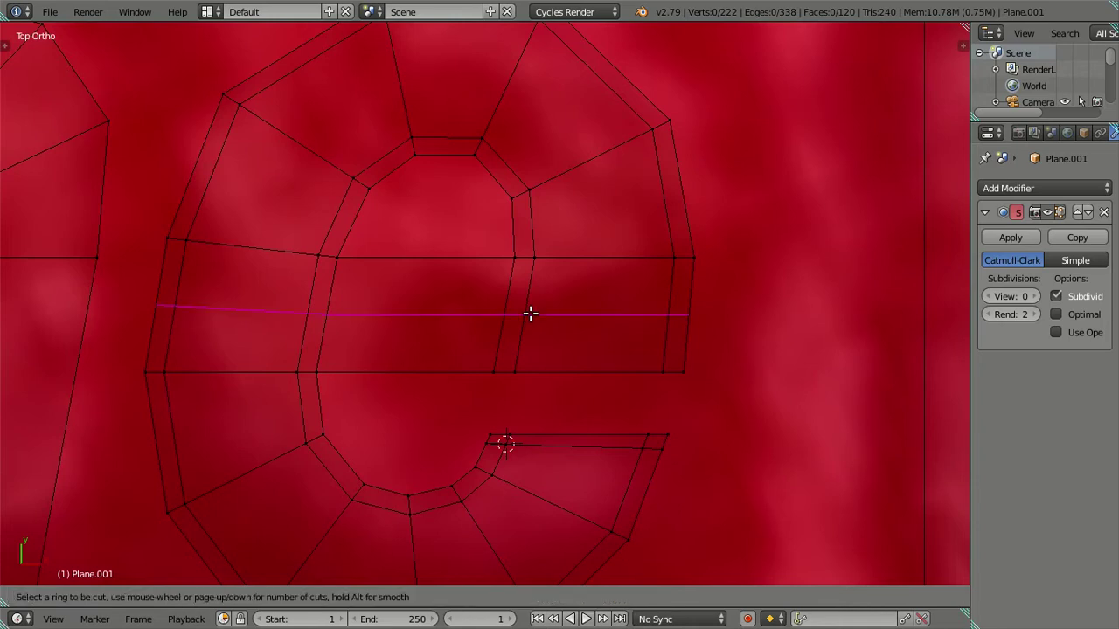
scroll(529, 313, "up", 4)
left_click(529, 312)
right_click(541, 301)
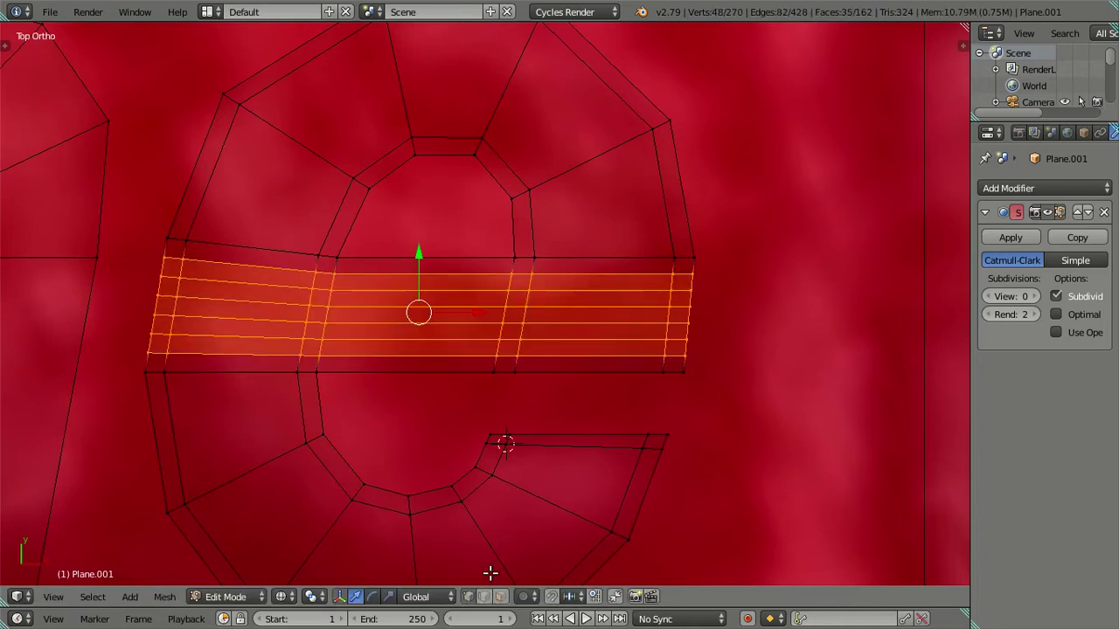
key("ctrl+z")
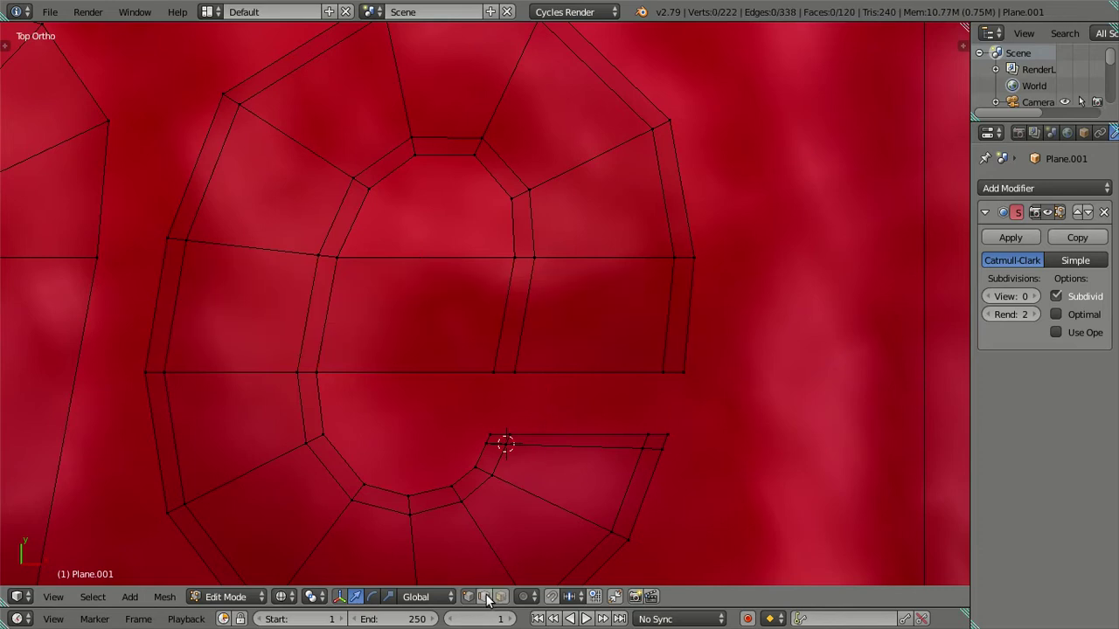
key("ctrl+r")
left_click(525, 336)
right_click(529, 341)
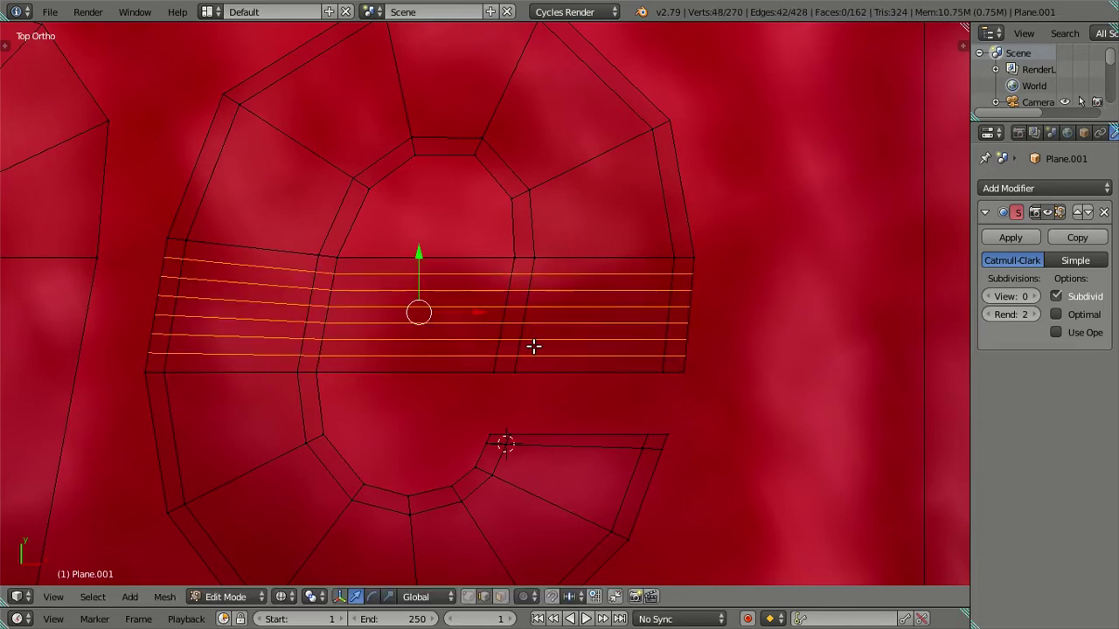
Step: Dissolve the middle cuts, keeping new loops along the crossbar's top and bottom
key("x")
left_click(560, 274)
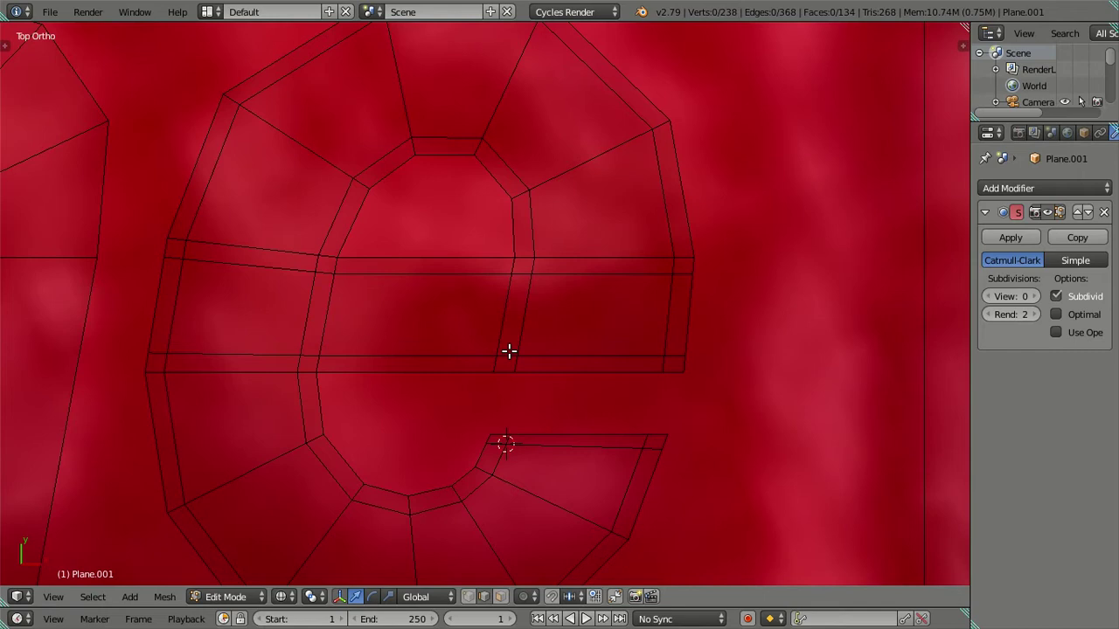
middle_click_drag(462, 252, 524, 340, "shift")
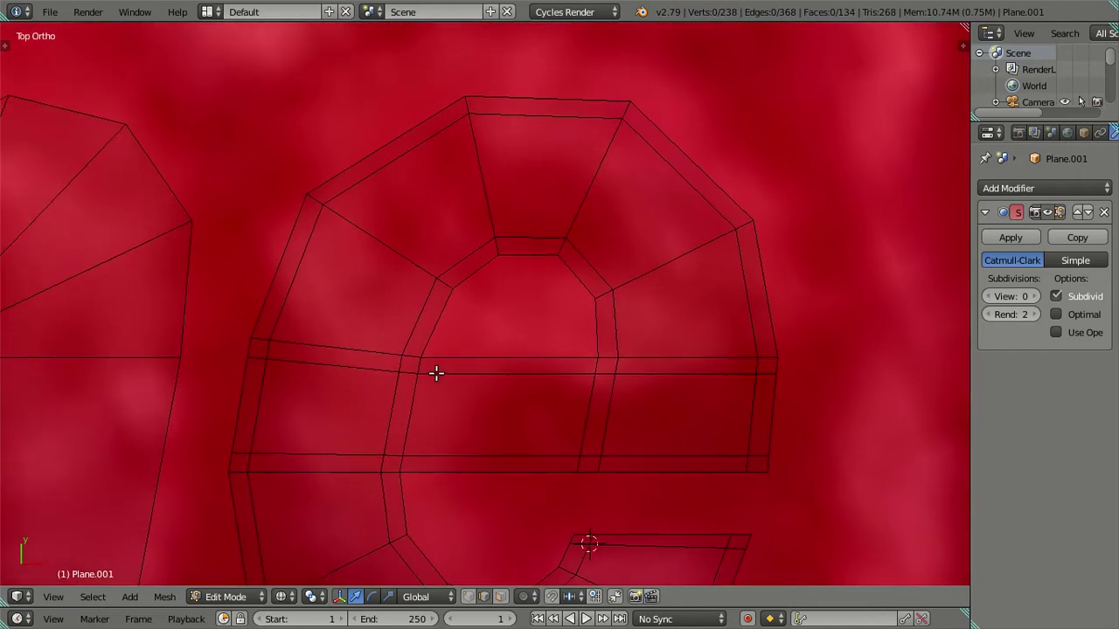
key("ctrl+z")
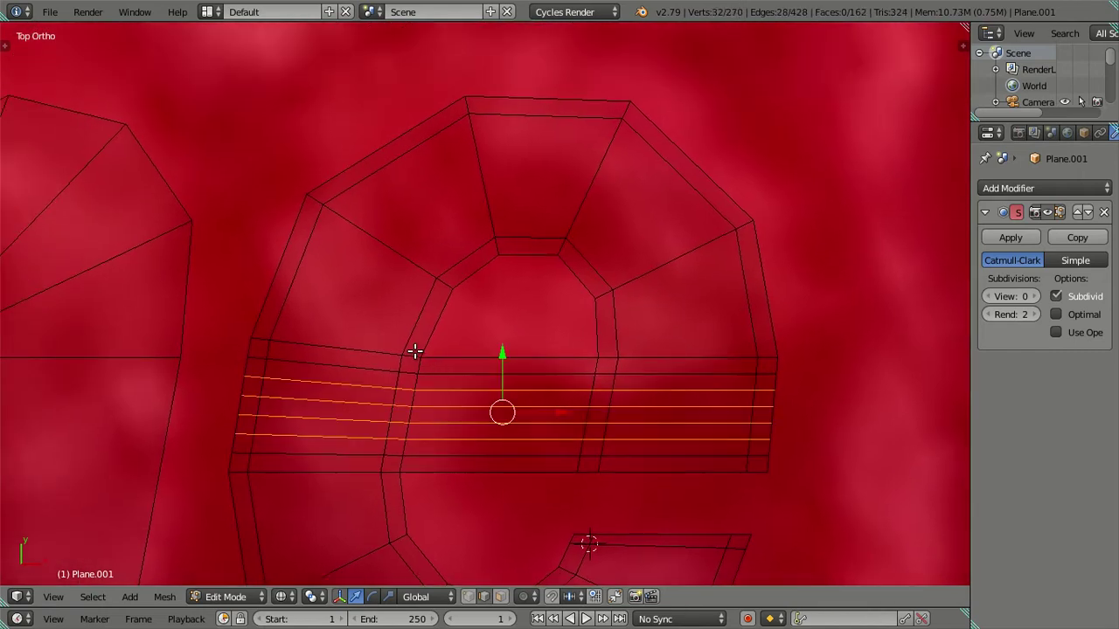
key("x")
left_click(417, 345)
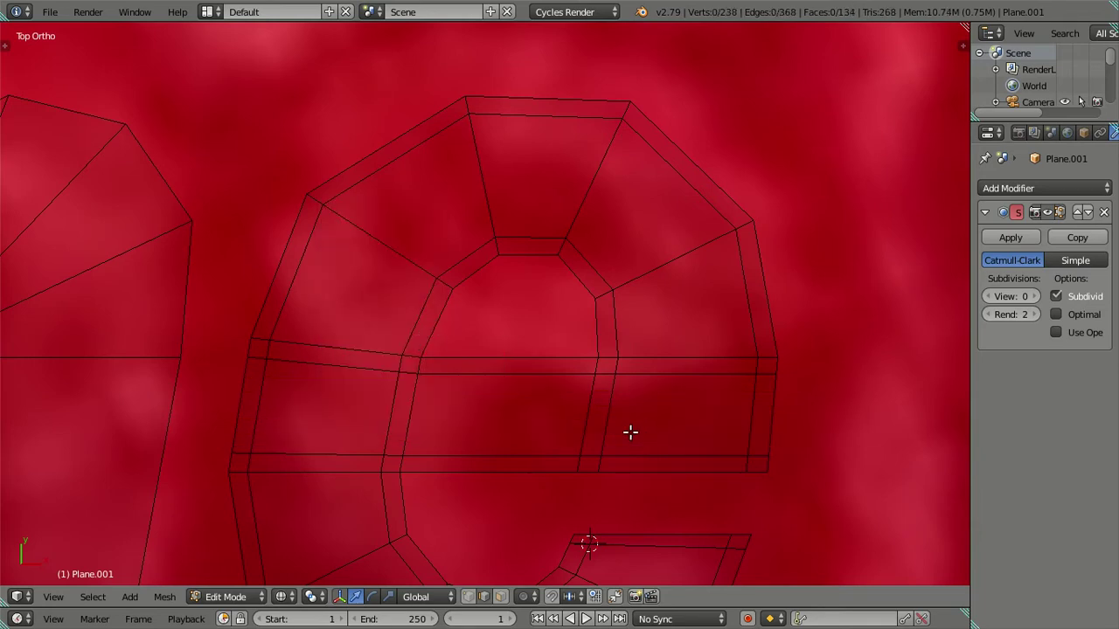
Step: Preview the letters at subdivision level 2 and leave Edit Mode
left_click(1035, 296)
left_click(1035, 296)
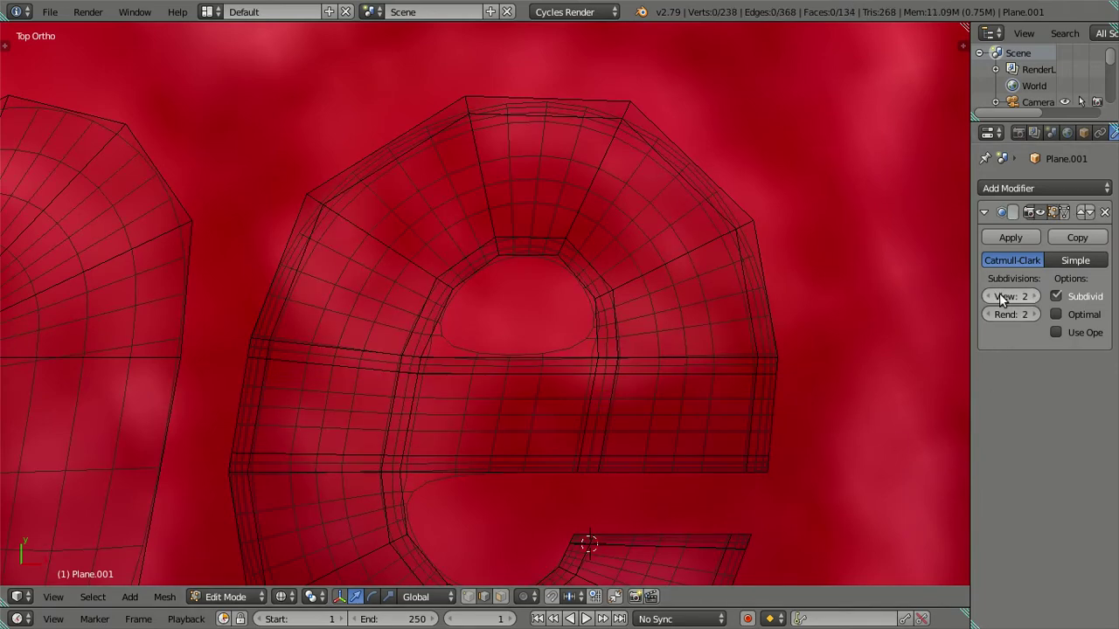
key("shift+z")
key("shift+z")
key("Tab")
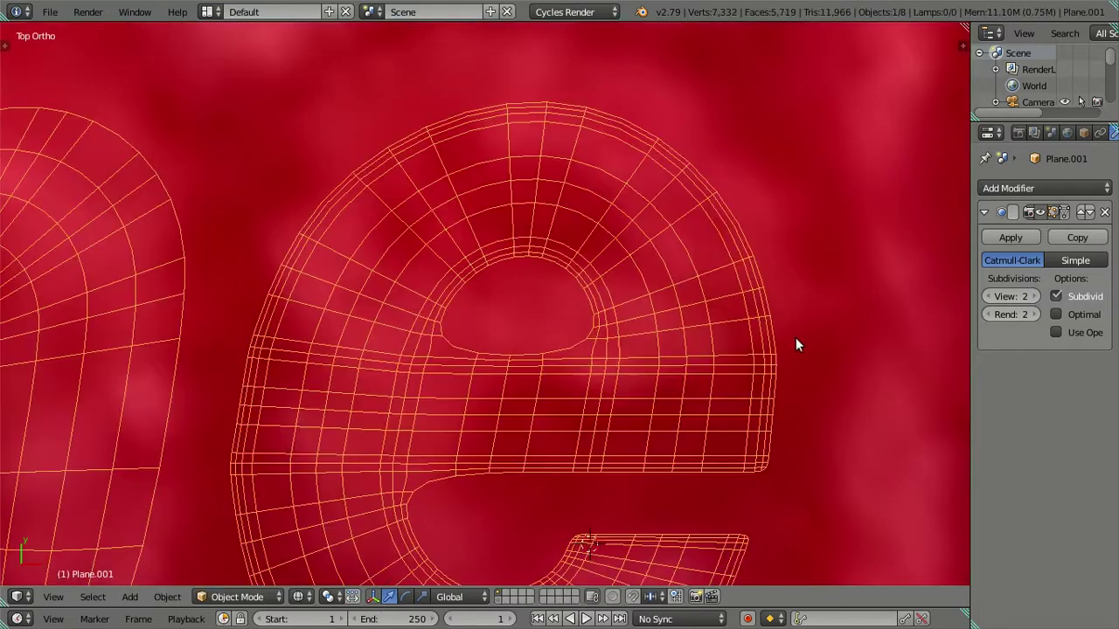
scroll(786, 338, "down", 3)
scroll(631, 269, "down", 2)
Step: Inspect the letters in solid shading, then set the Subsurf viewport level back to 0
right_click(659, 192)
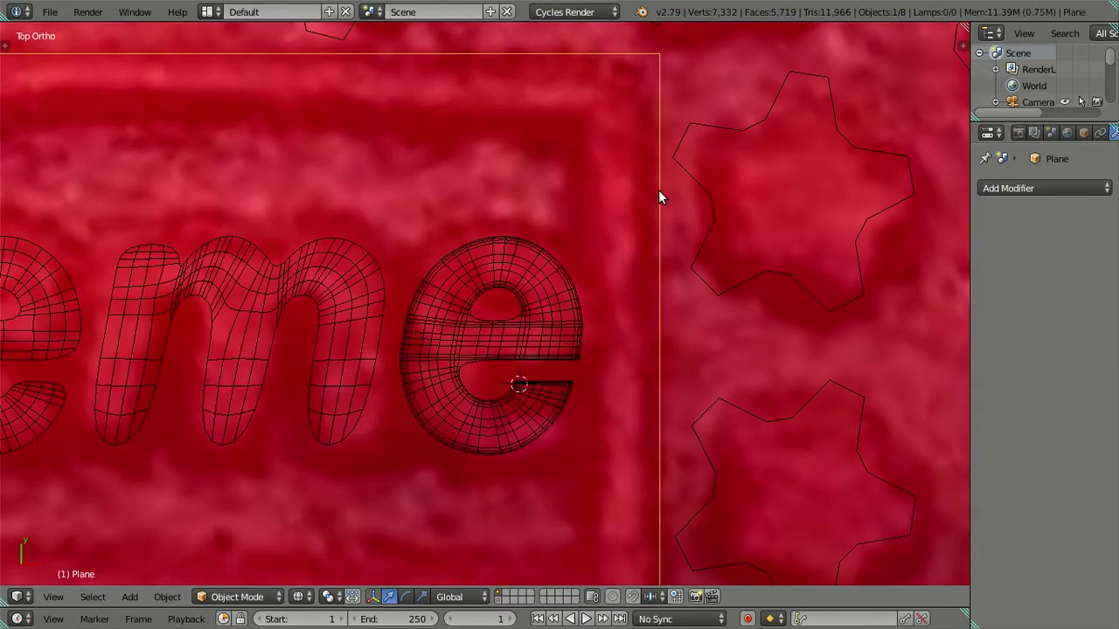
key("Delete")
scroll(589, 357, "up", 3)
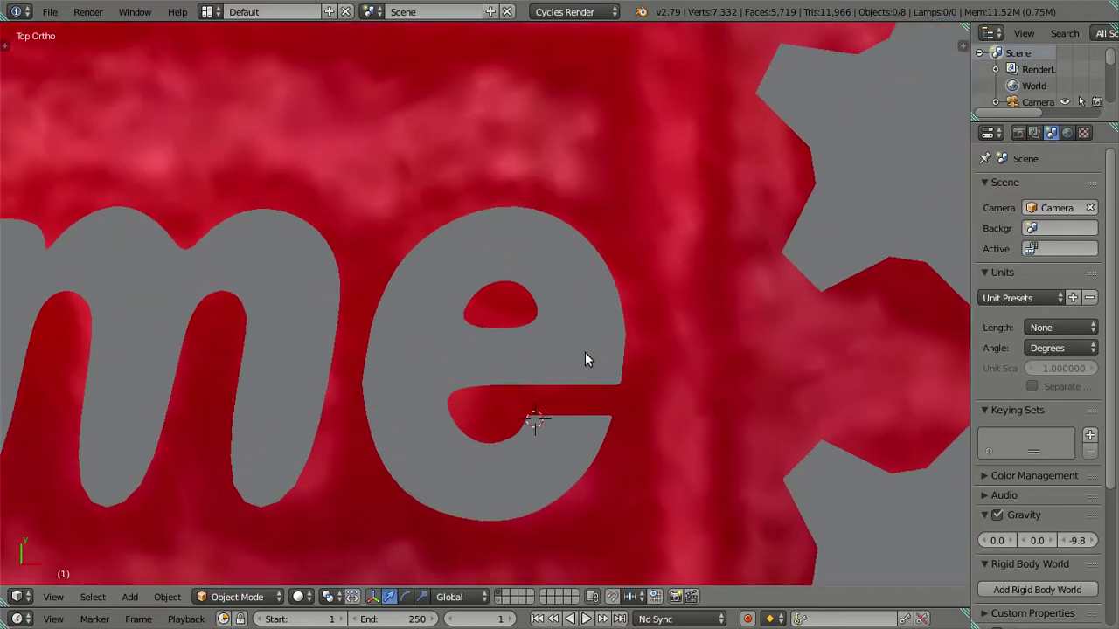
scroll(585, 358, "up", 3)
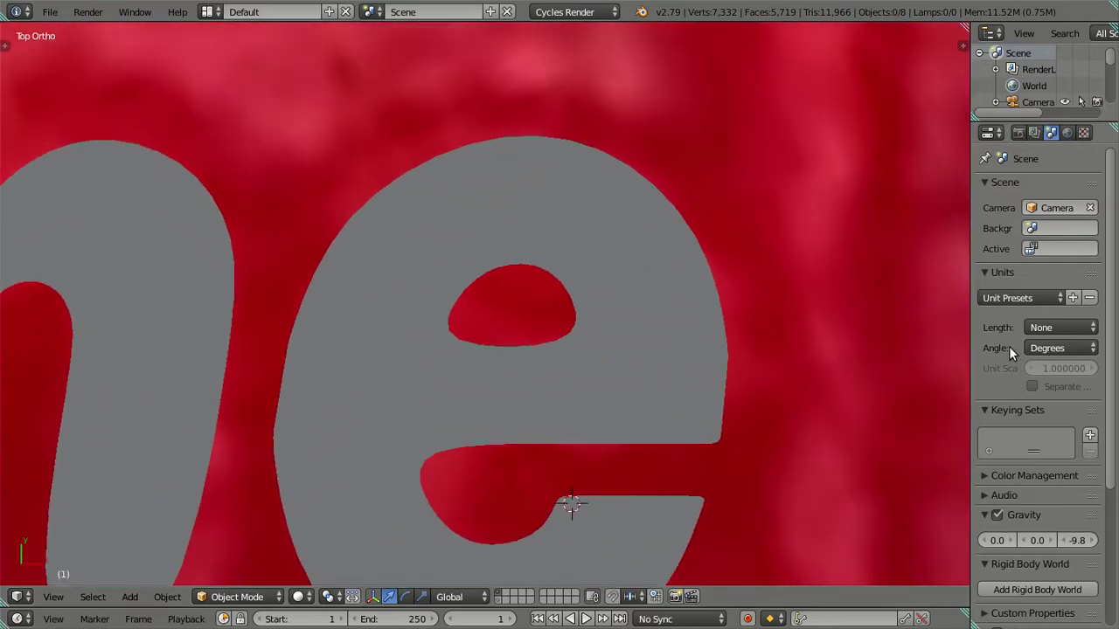
right_click(658, 305)
left_click(986, 296)
left_click(985, 297)
Step: In wireframe Edit Mode, add eight evenly spaced vertical cuts across the e's crossbar
key("Tab")
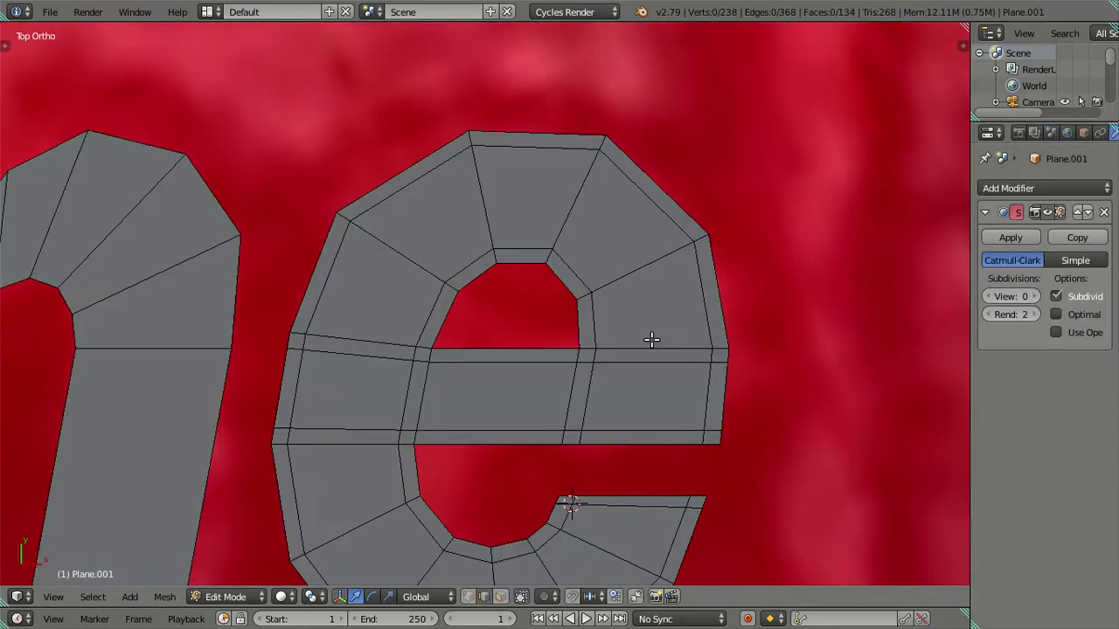
key("z")
mouse_move(410, 426)
middle_mouse_down("shift")
mouse_move(471, 270)
mouse_move(467, 307)
middle_mouse_up("shift")
key("ctrl+r")
scroll(527, 242, "up", 7)
left_click(527, 242)
right_click(527, 242)
Step: Dissolve the inner cuts, keeping two extra vertical loops on the crossbar
right_click(576, 275, "alt+shift")
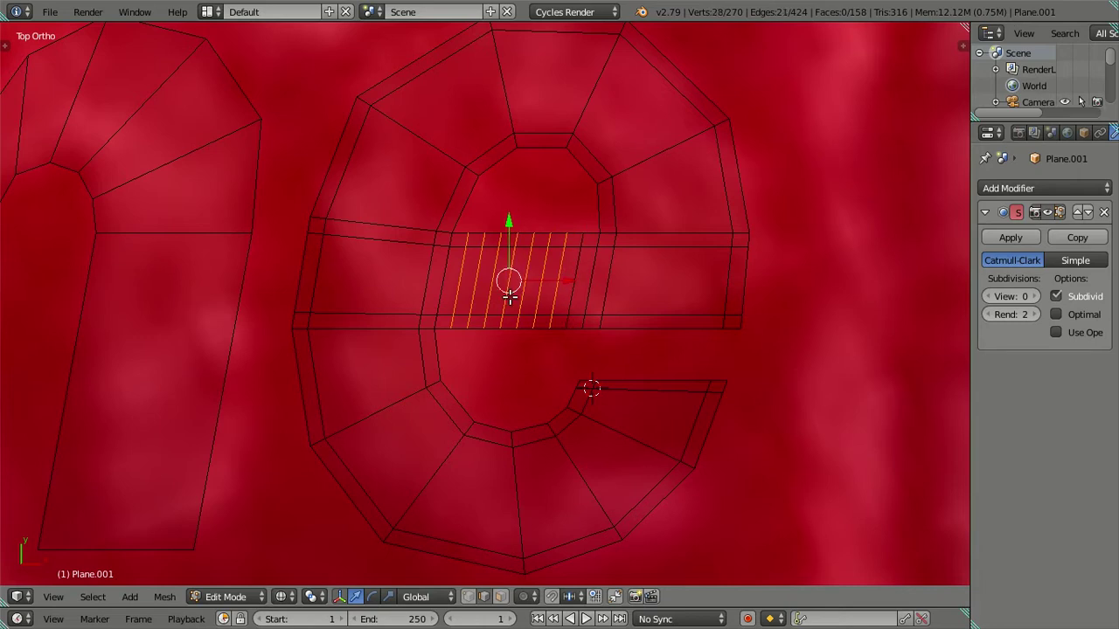
key("x")
left_click(587, 279)
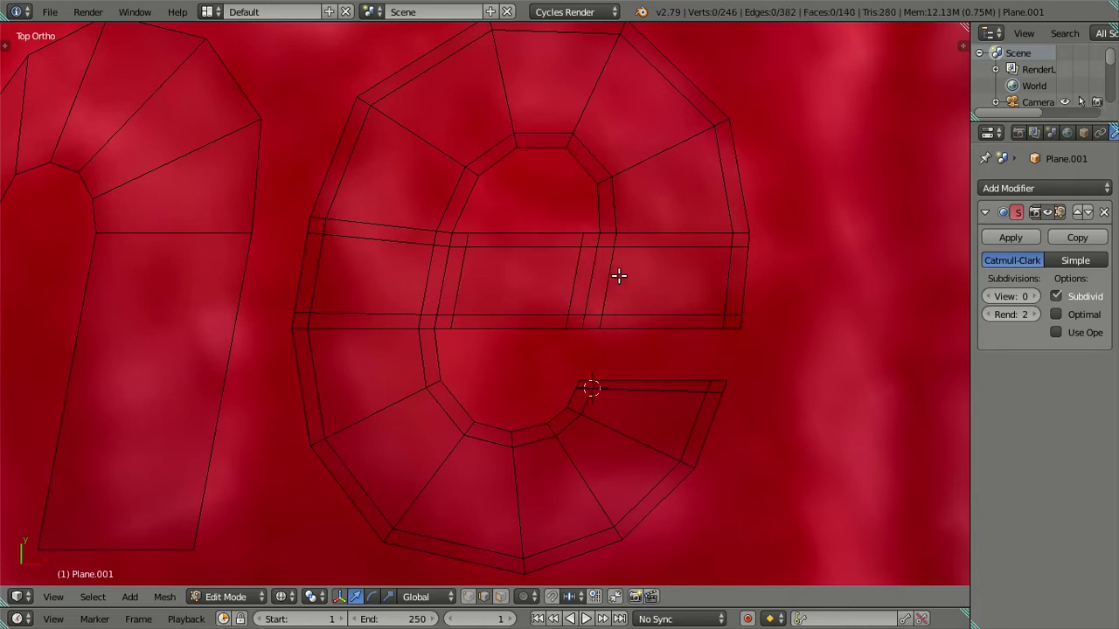
key("z")
Step: Preview the letters at subdivision level 2 in Object Mode and show the Background Images settings
left_click(1034, 295)
left_click(1034, 295)
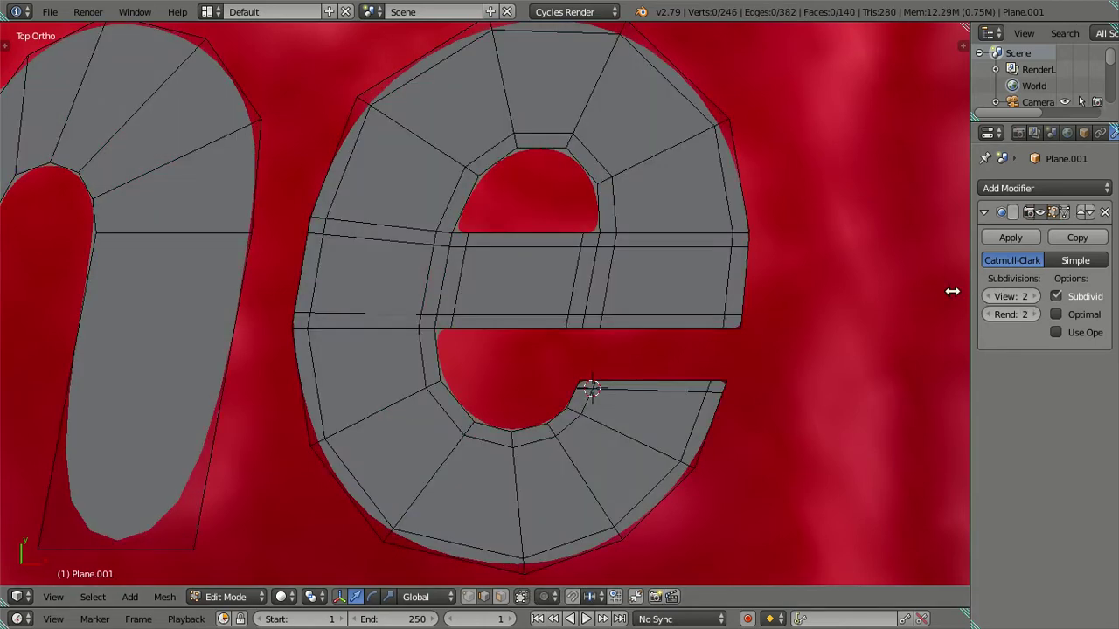
key("Tab")
key("z")
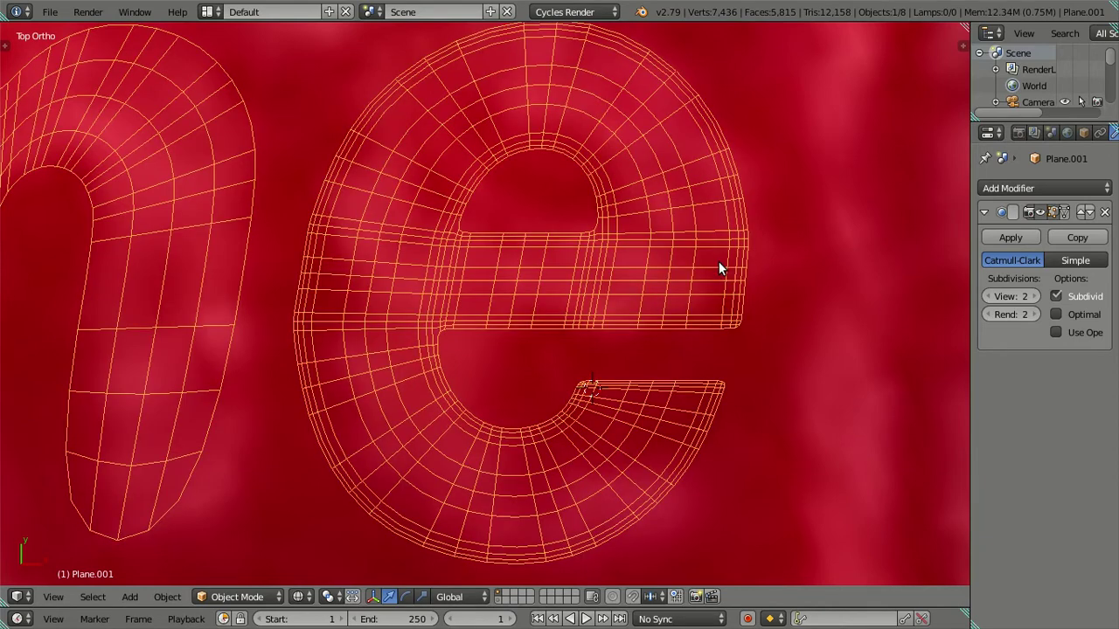
key("z")
scroll(718, 261, "down", 2)
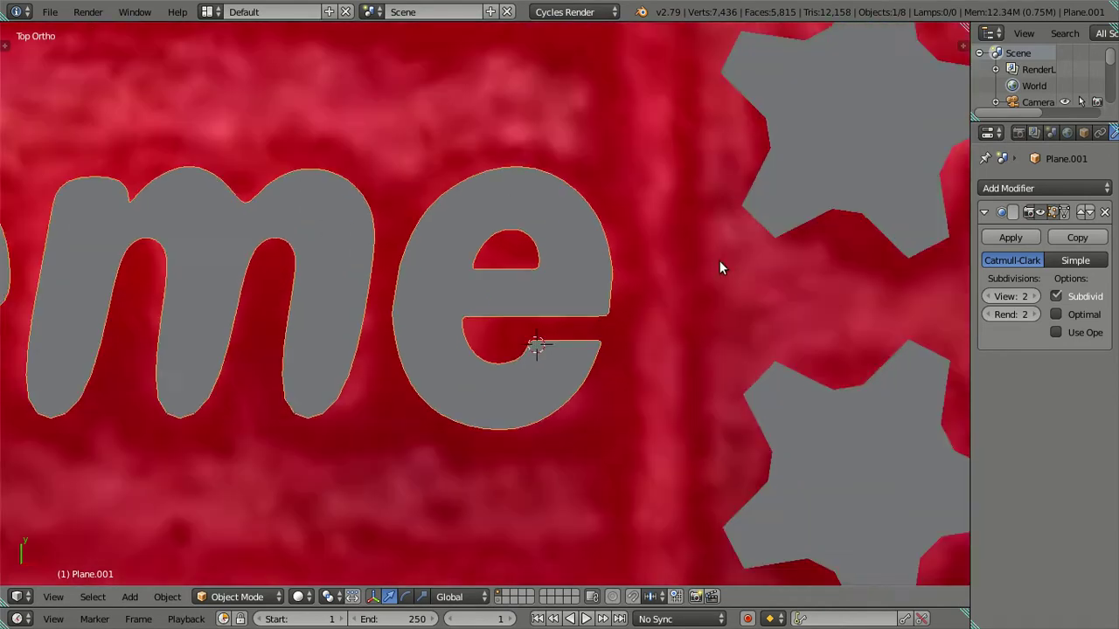
scroll(719, 261, "down", 3)
scroll(719, 261, "down", 3)
scroll(719, 260, "down", 1)
key("n")
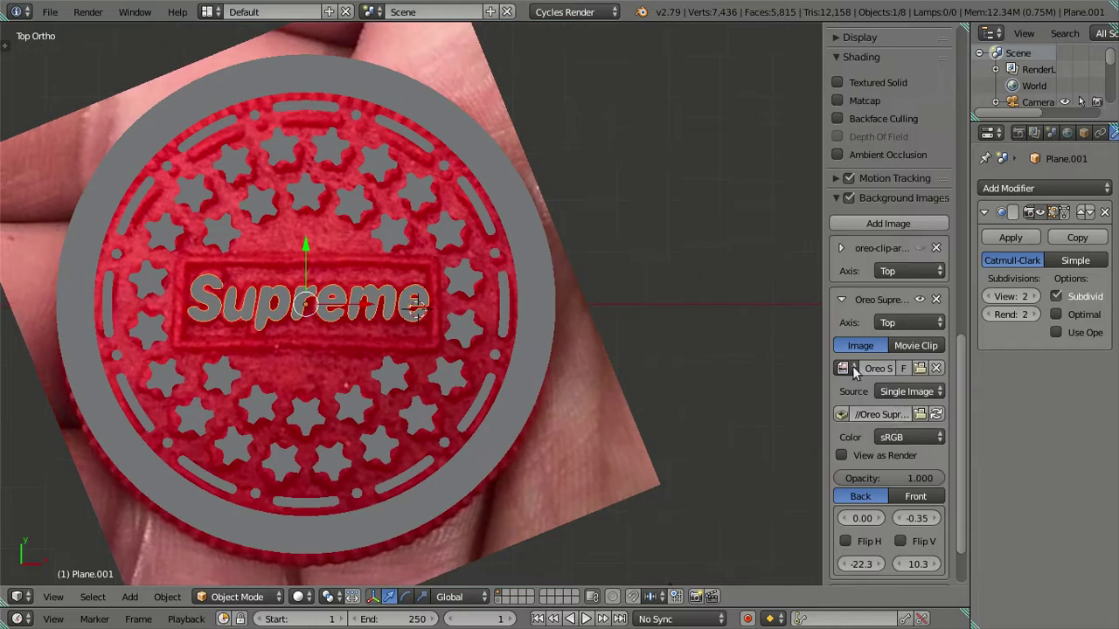
left_click(841, 300)
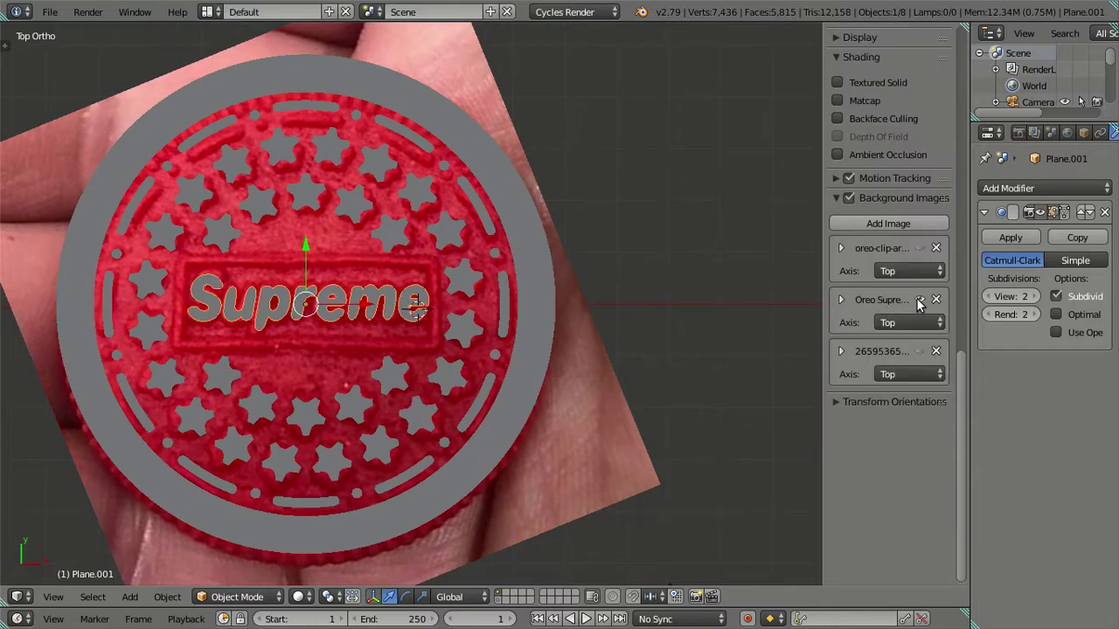
Step: Hide the Oreo photo and show the Supreme box-logo reference image with its settings
left_click(919, 300)
left_click(918, 348)
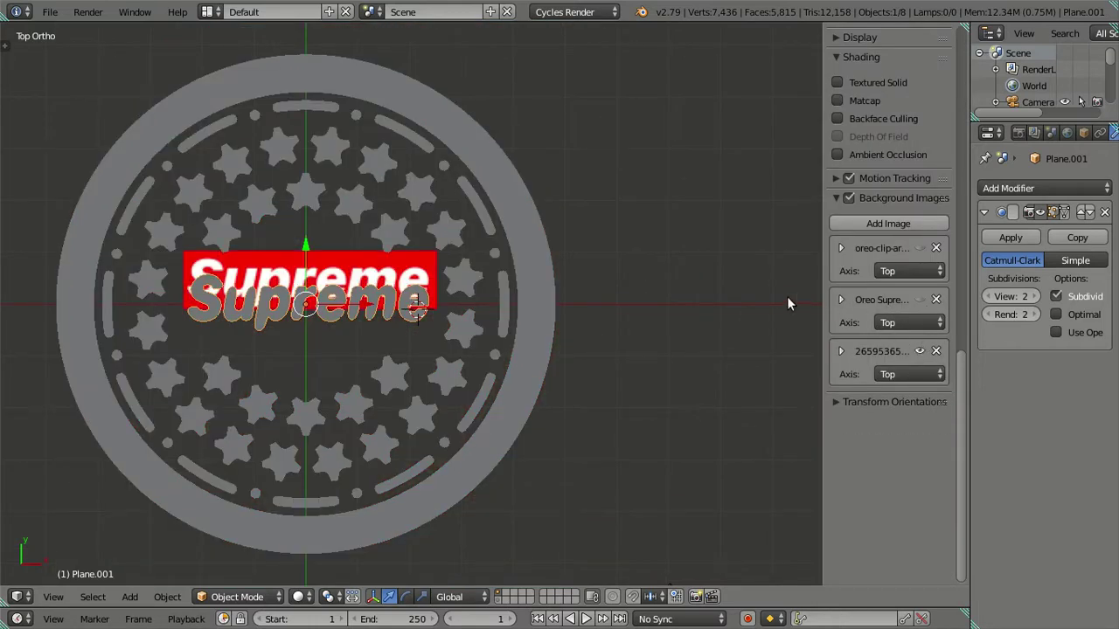
scroll(385, 292, "up", 5)
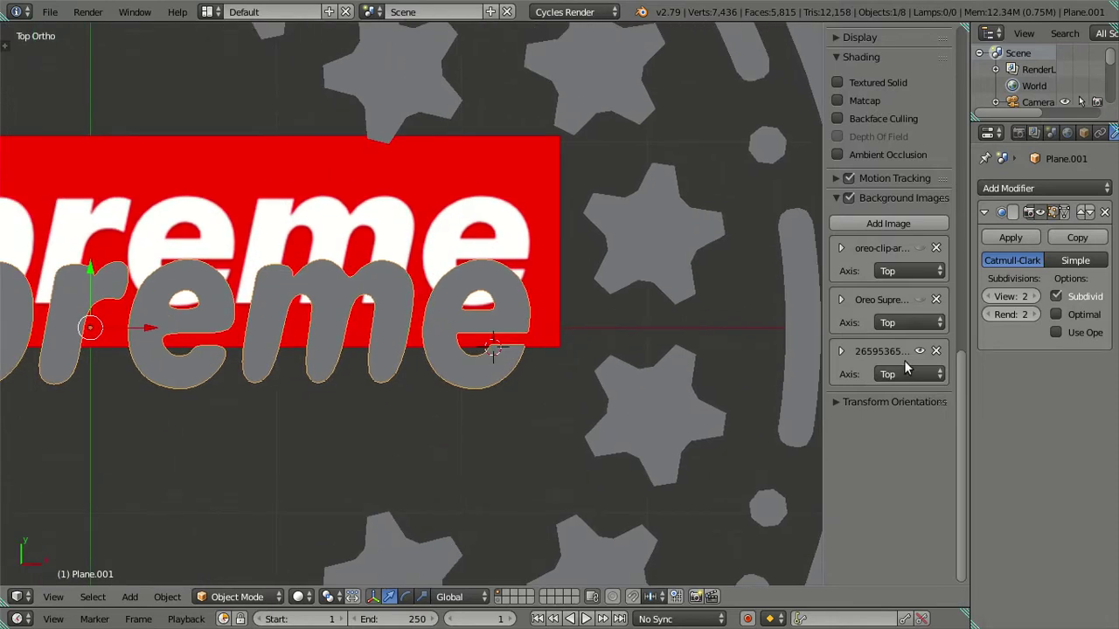
left_click(842, 350)
Step: Set the box-logo image's Y offset to 0.10, check it in wireframe, then hide it
scroll(866, 463, "down", 2)
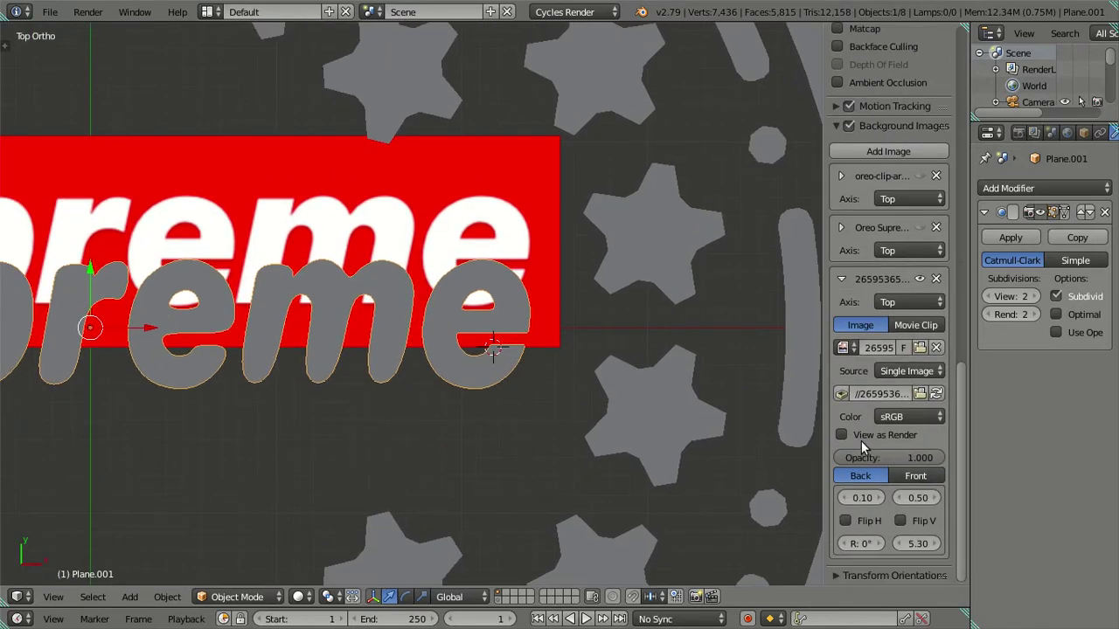
left_click_drag(911, 497, 900, 497)
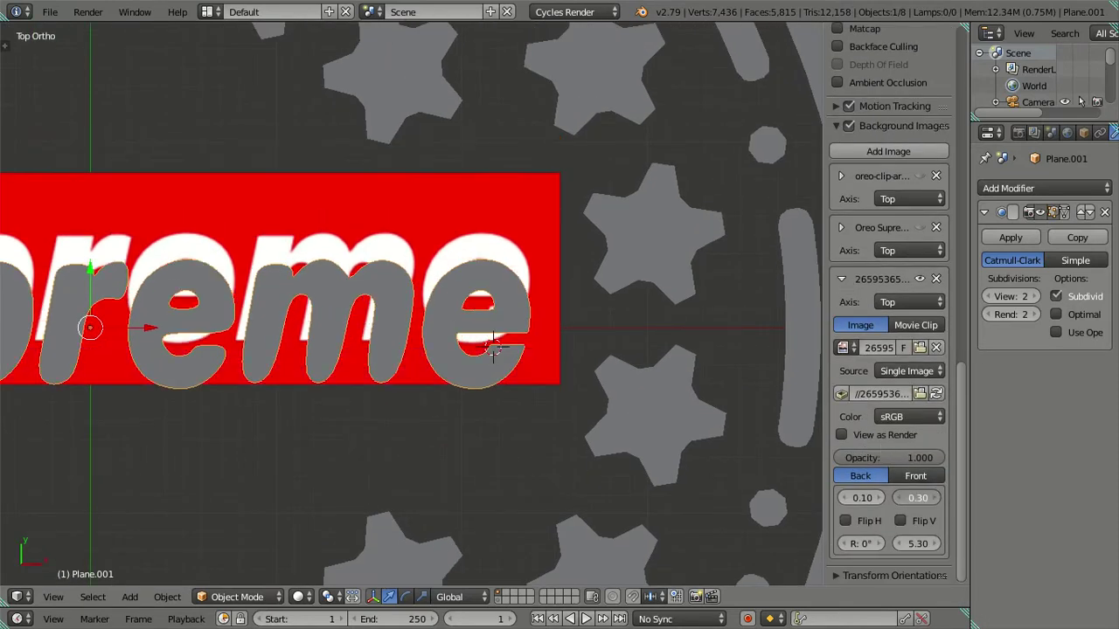
left_click(901, 497)
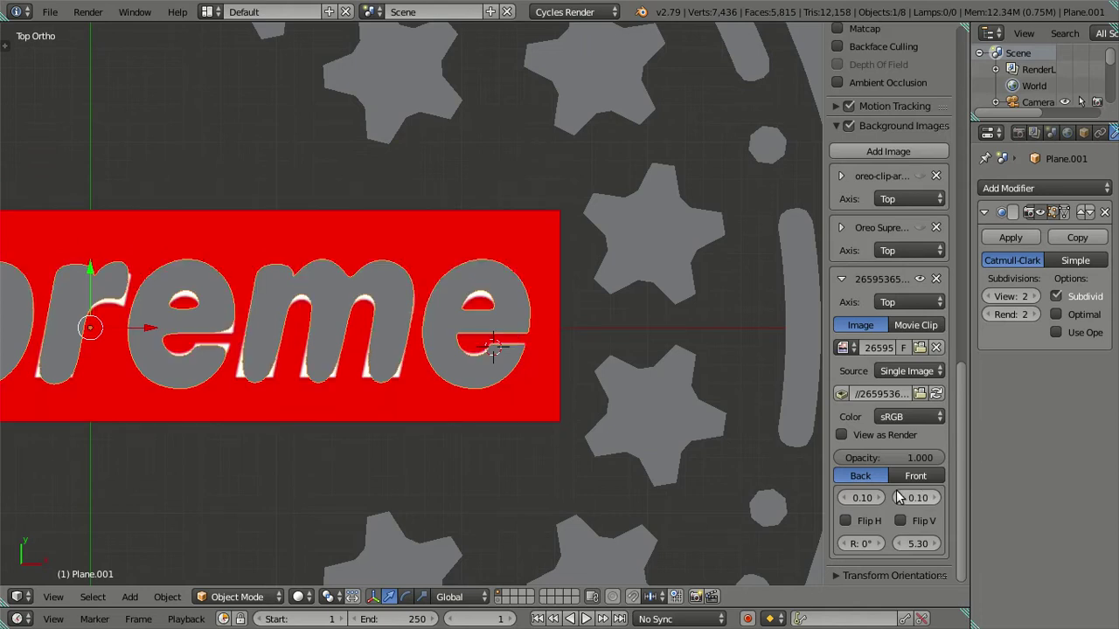
key("z")
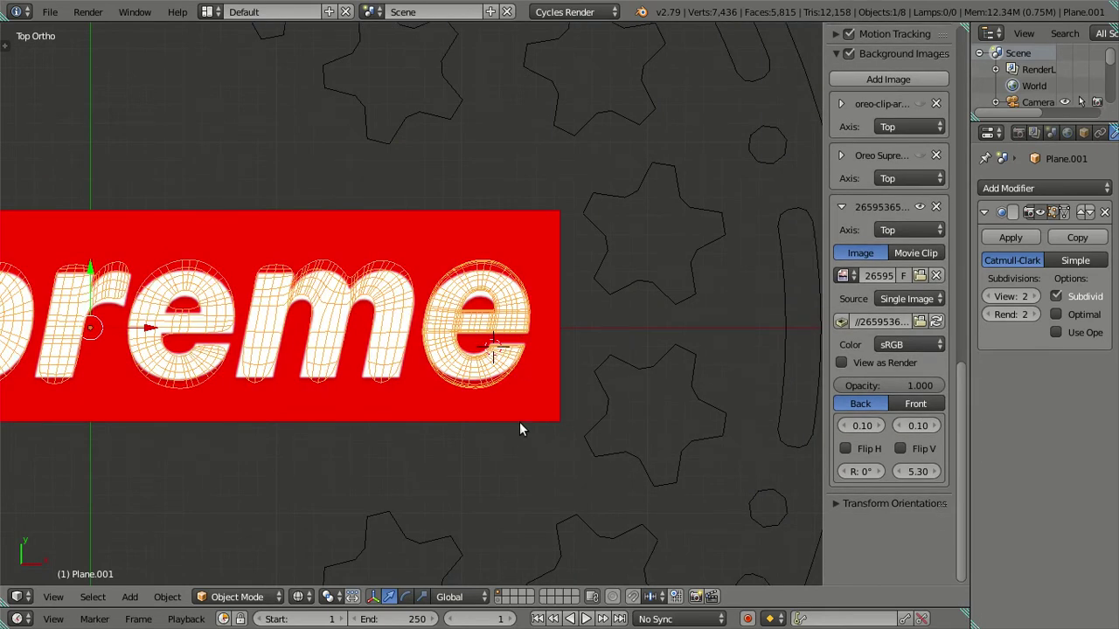
left_click(919, 210)
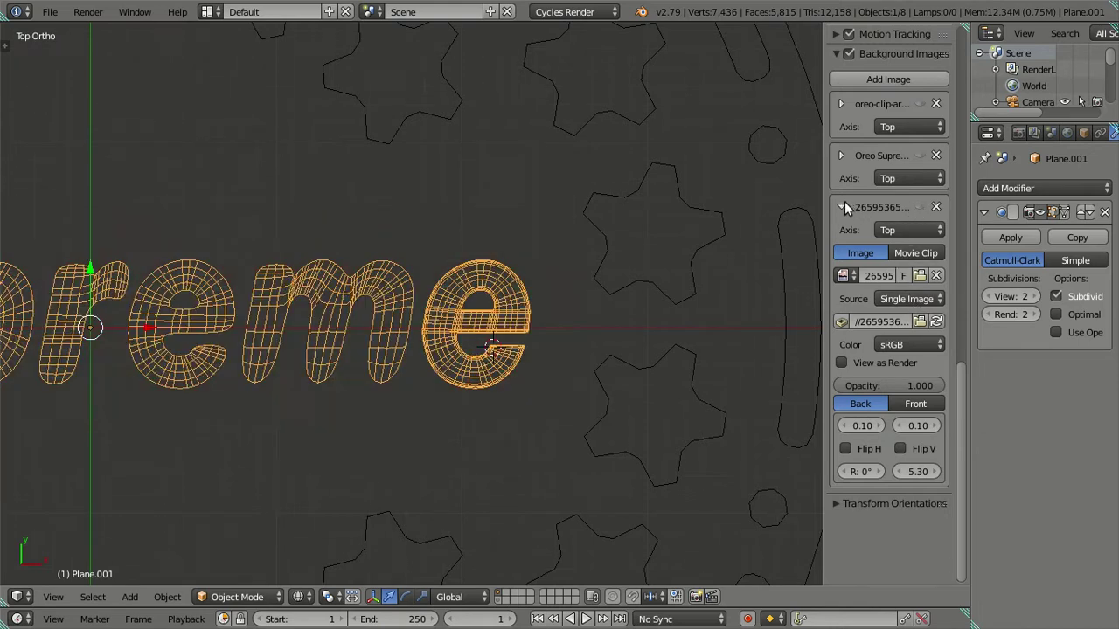
left_click(841, 207)
Step: Return to solid shading, zoom in on the lettering, and enter its Edit Mode
key("n")
key("z")
scroll(608, 192, "up", 3)
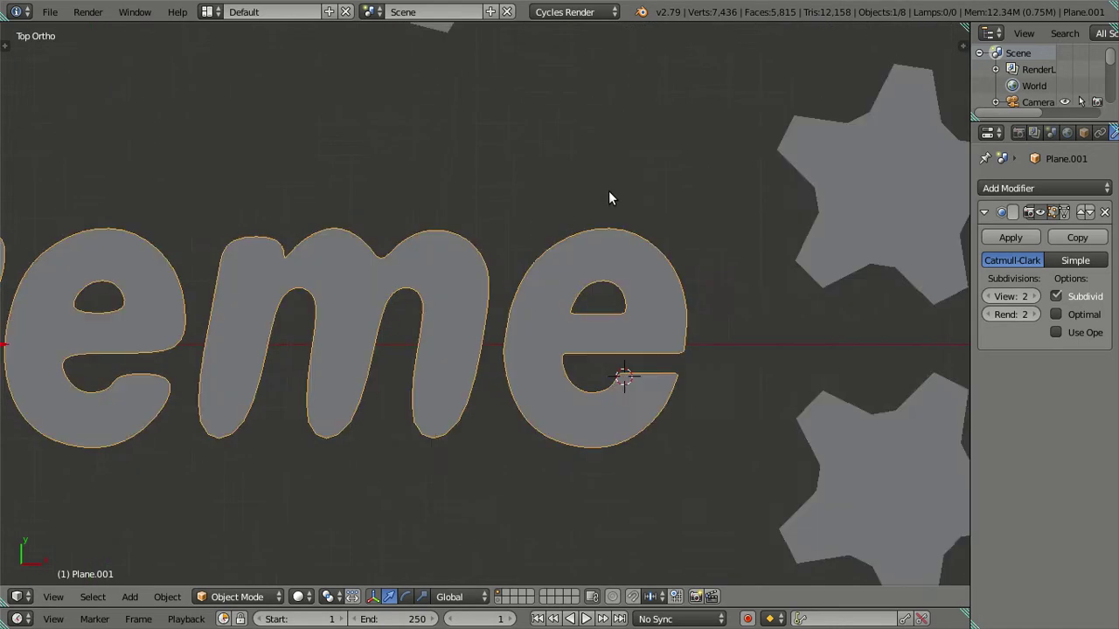
scroll(572, 216, "up", 1)
scroll(591, 244, "up", 3)
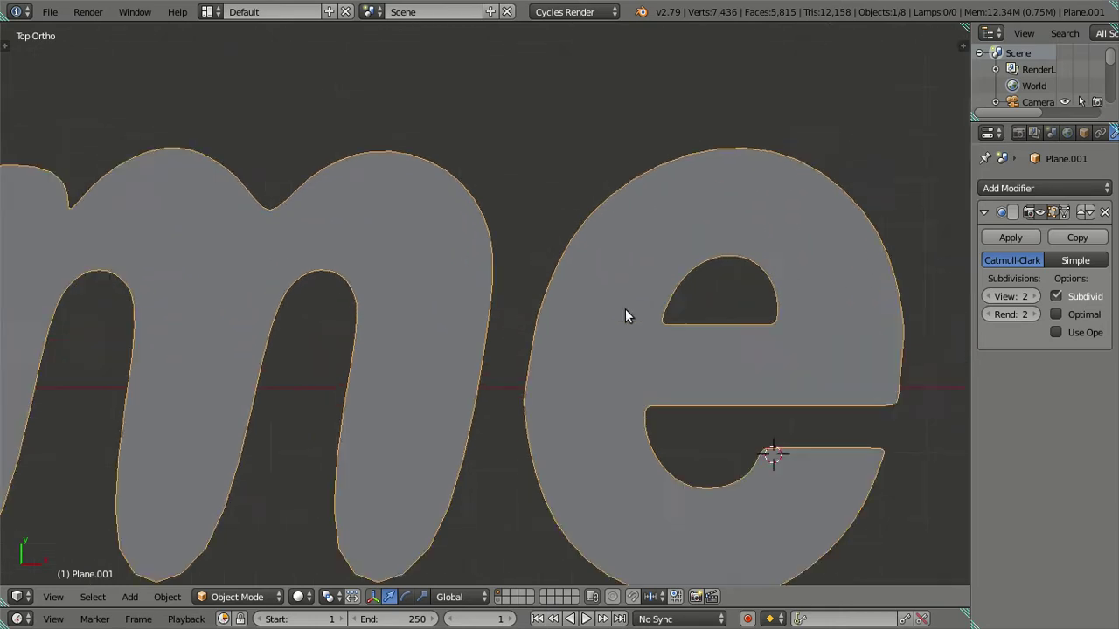
scroll(624, 314, "up", 2)
key("Tab")
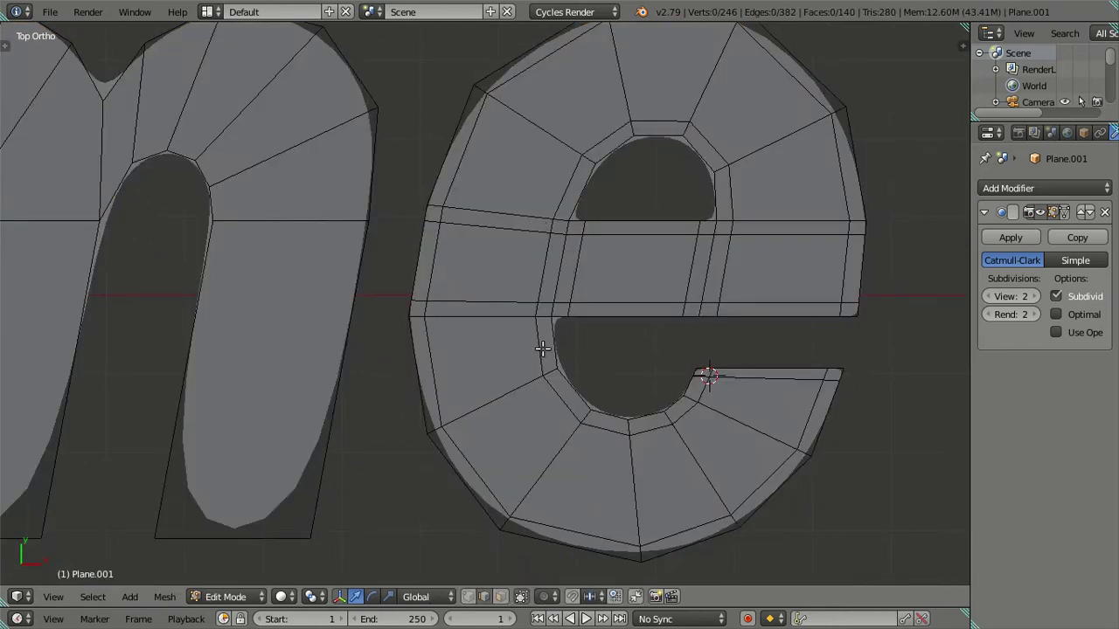
scroll(544, 347, "up", 2)
key("Tab")
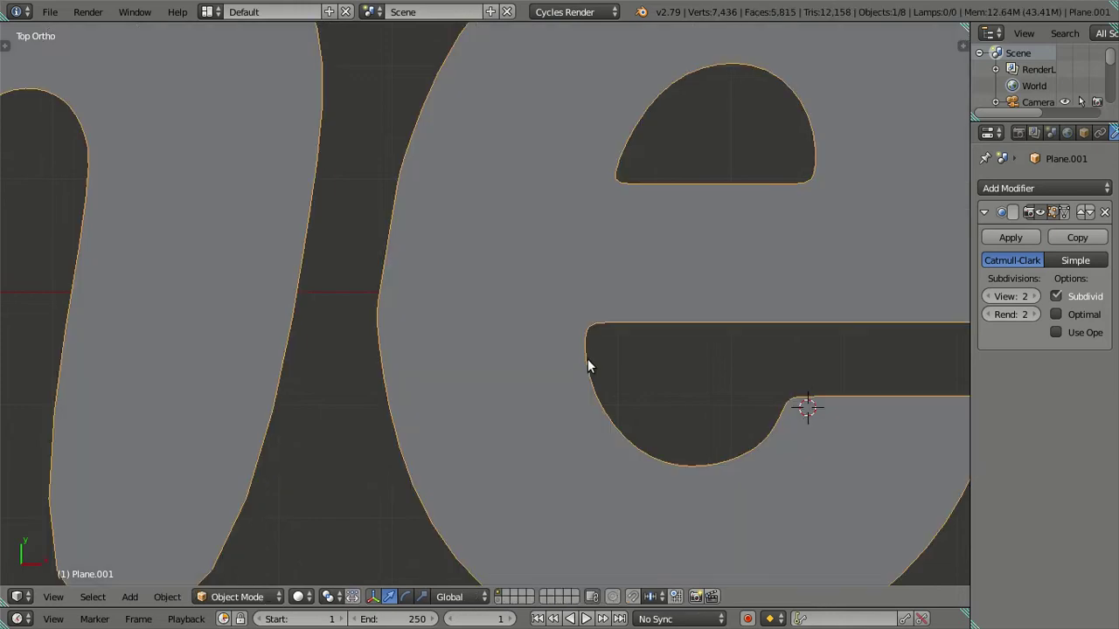
key("Tab")
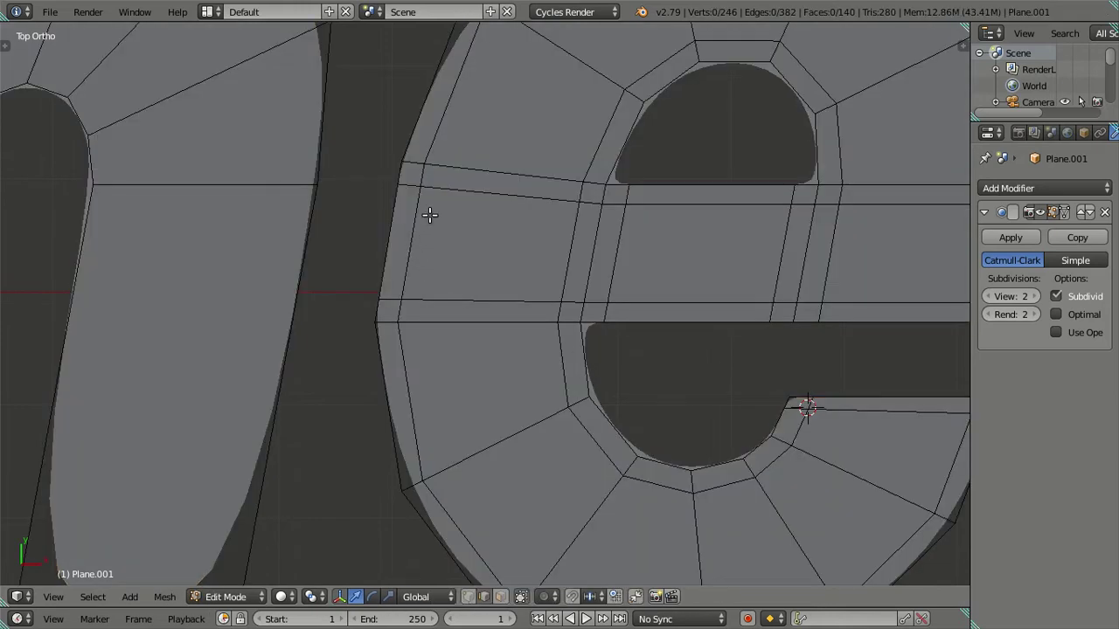
Step: Cut two new edge loops across the e's crossbar without sliding them
key("ctrl+r")
scroll(407, 226, "up", 1)
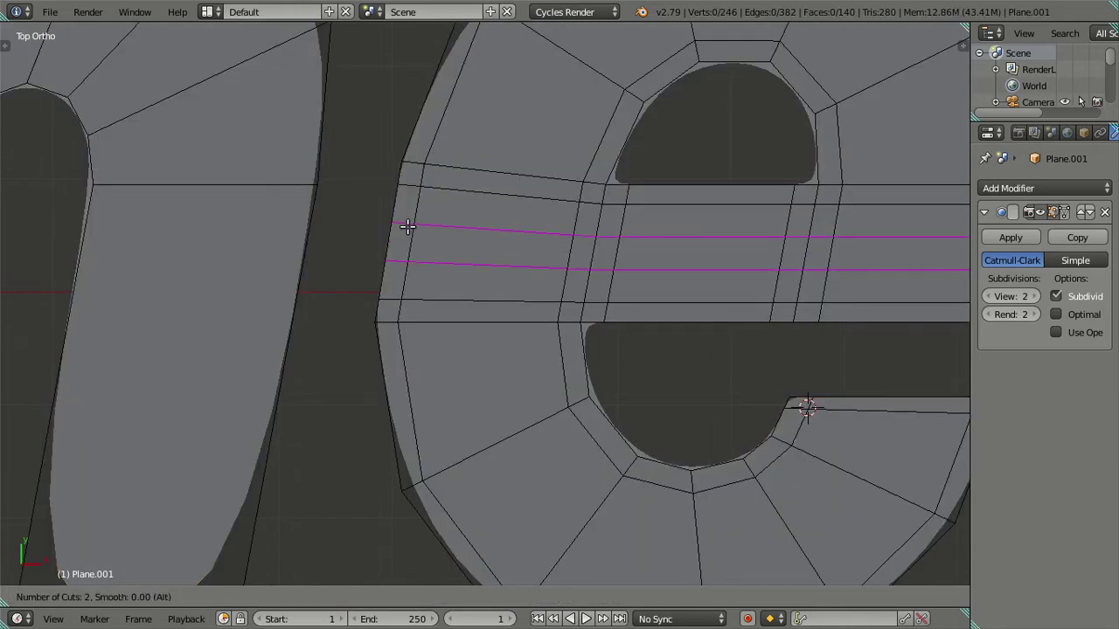
left_click(407, 227)
right_click(407, 227)
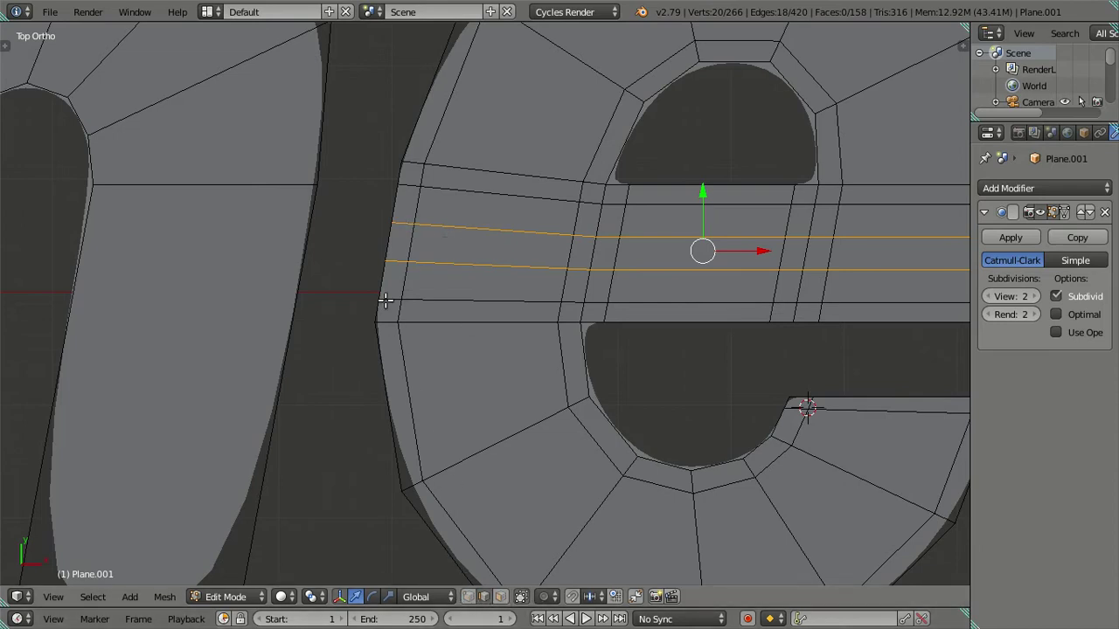
Step: Merge the crossbar's left-end edge and a vertex pair At Center
left_click(469, 596)
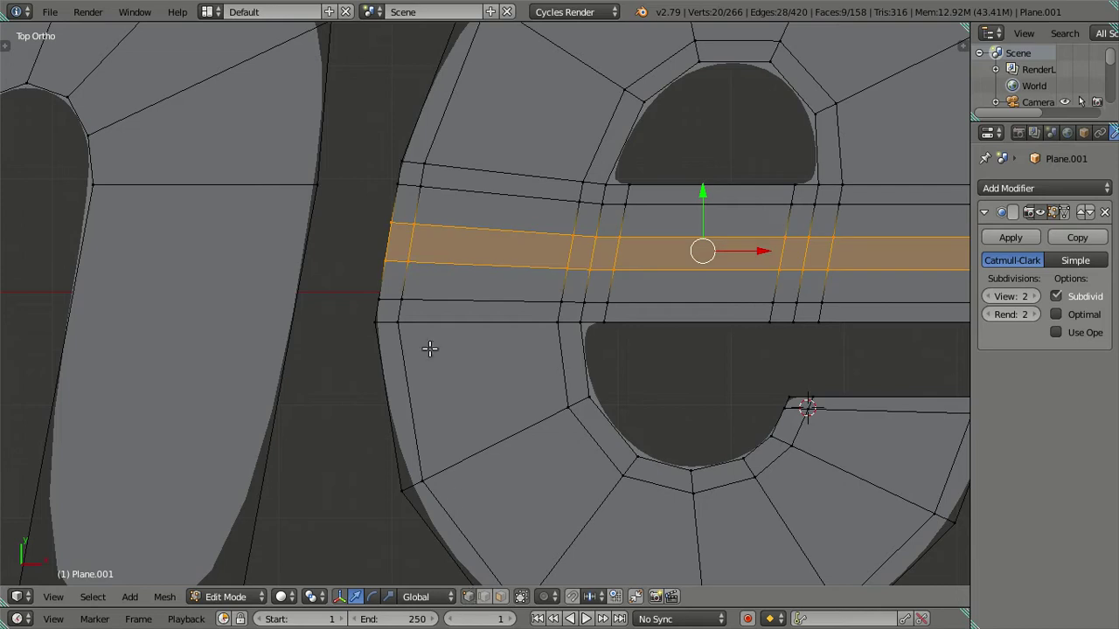
right_click(390, 219)
key("alt+m")
left_click(392, 219)
right_click(378, 299)
right_click(387, 262, "shift")
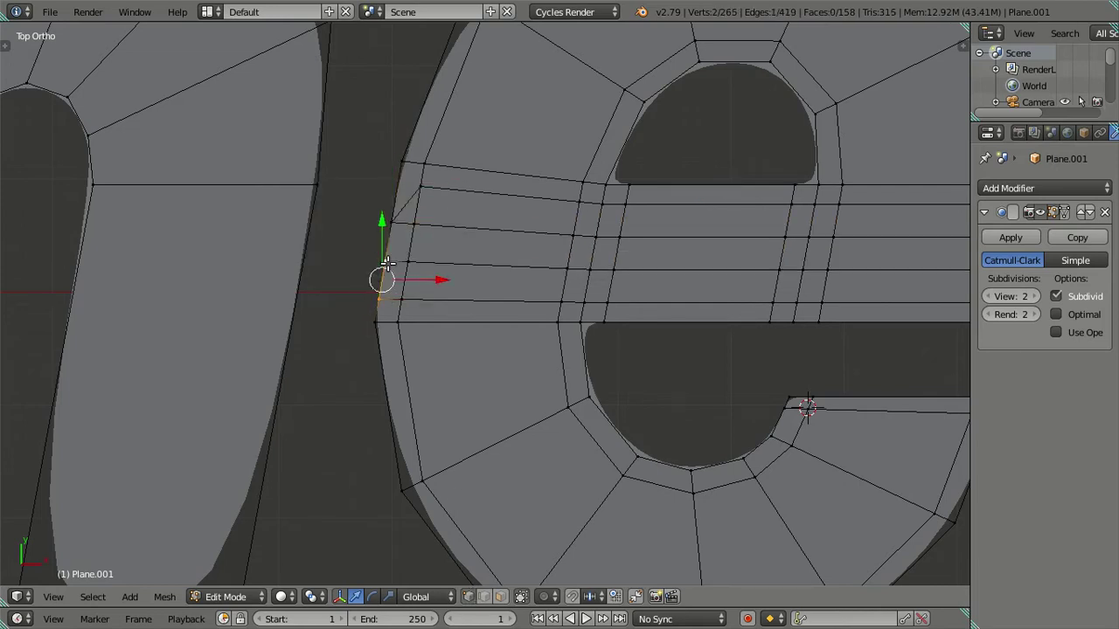
key("alt+m")
left_click(388, 262)
Step: Merge the next left-end vertex pair and edge of the crossbar At Center
key("a")
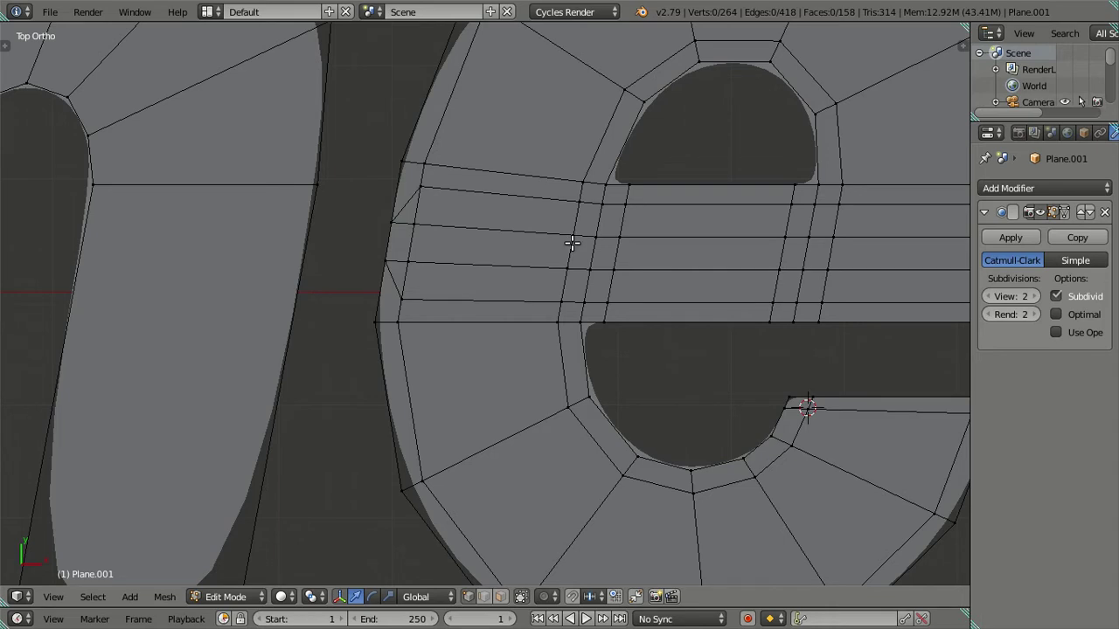
right_click(400, 299)
right_click(407, 262, "shift")
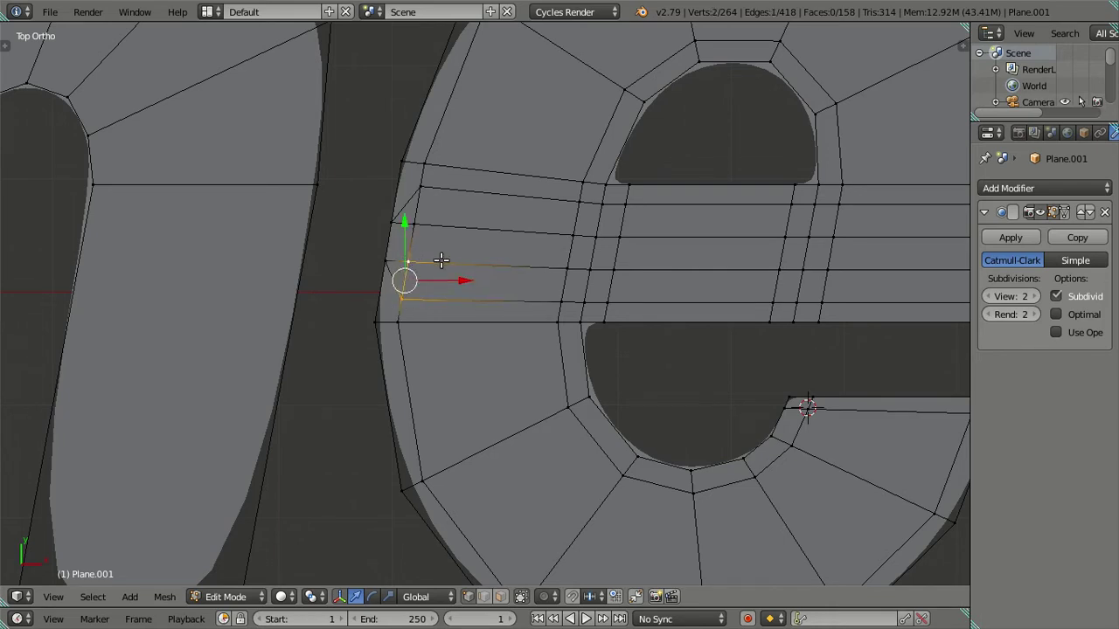
key("alt+m")
left_click(434, 280)
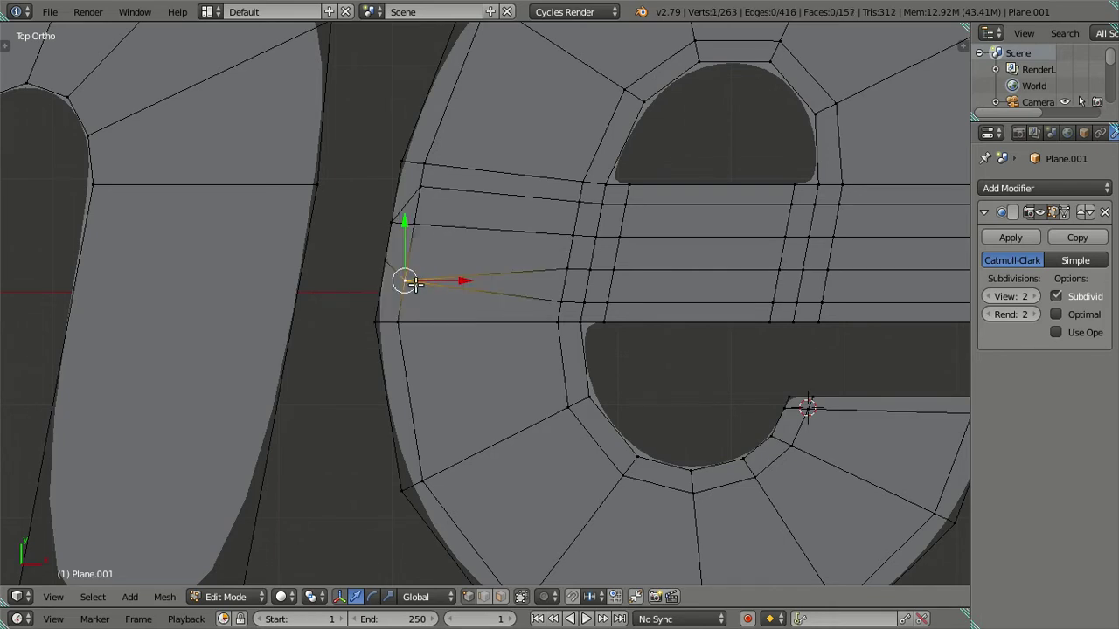
right_click(411, 223)
right_click(421, 188, "shift")
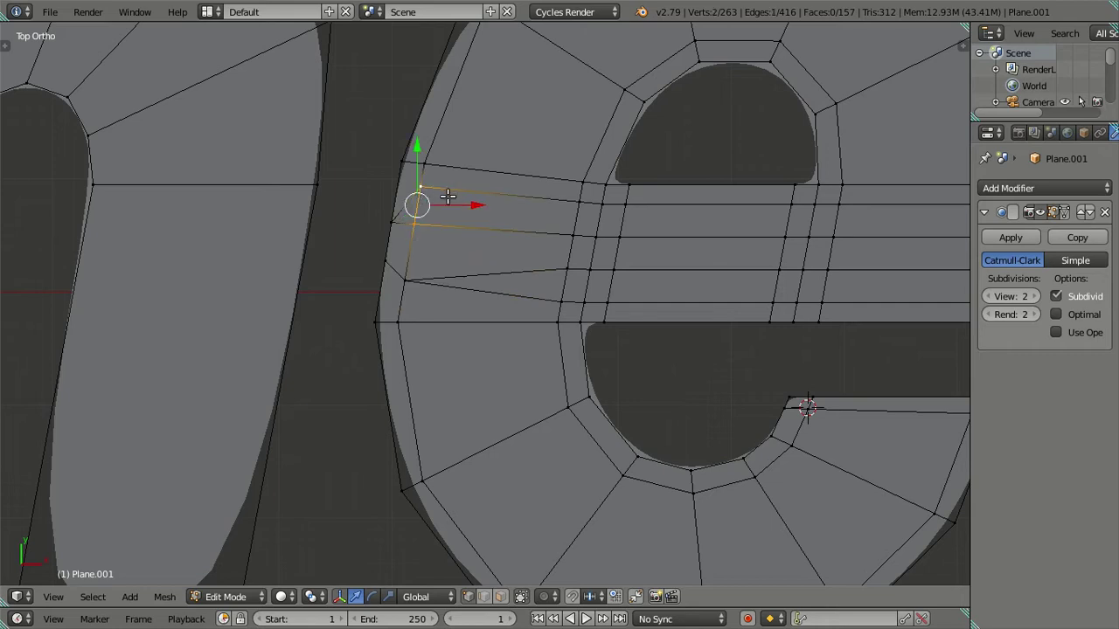
key("alt+m")
left_click(430, 217)
Step: Flatten the horizontal ring of crossbar faces with Y scale 0 and dissolve its edges
key("a")
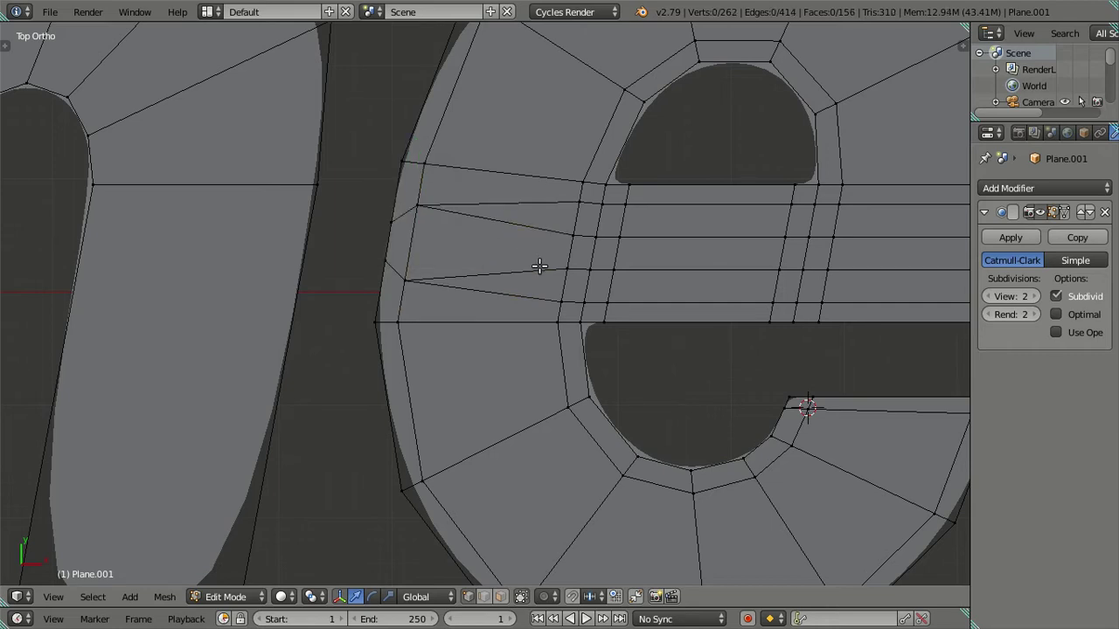
right_click(648, 244, "ctrl+alt")
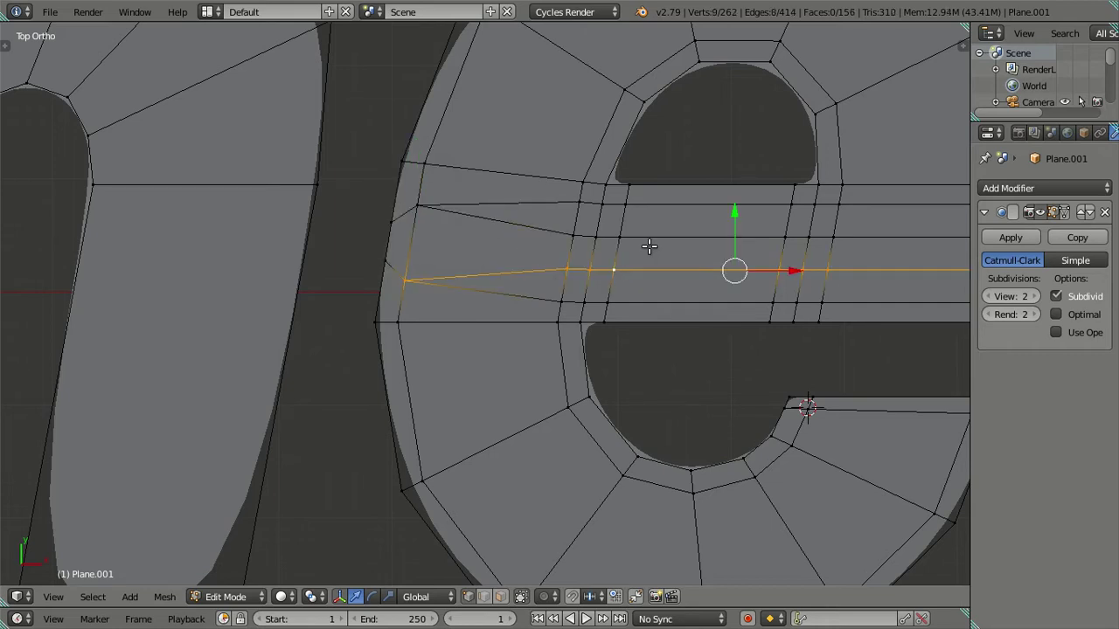
key("s")
key("y")
key("0")
key("Return")
key("x")
left_click(652, 265)
Step: Dissolve the leftover horizontal edge loop and preview the smoothed letters in Object Mode
right_click(658, 238, "alt")
key("x")
key("Escape")
key("a")
right_click(691, 234, "alt")
key("x")
left_click(670, 232)
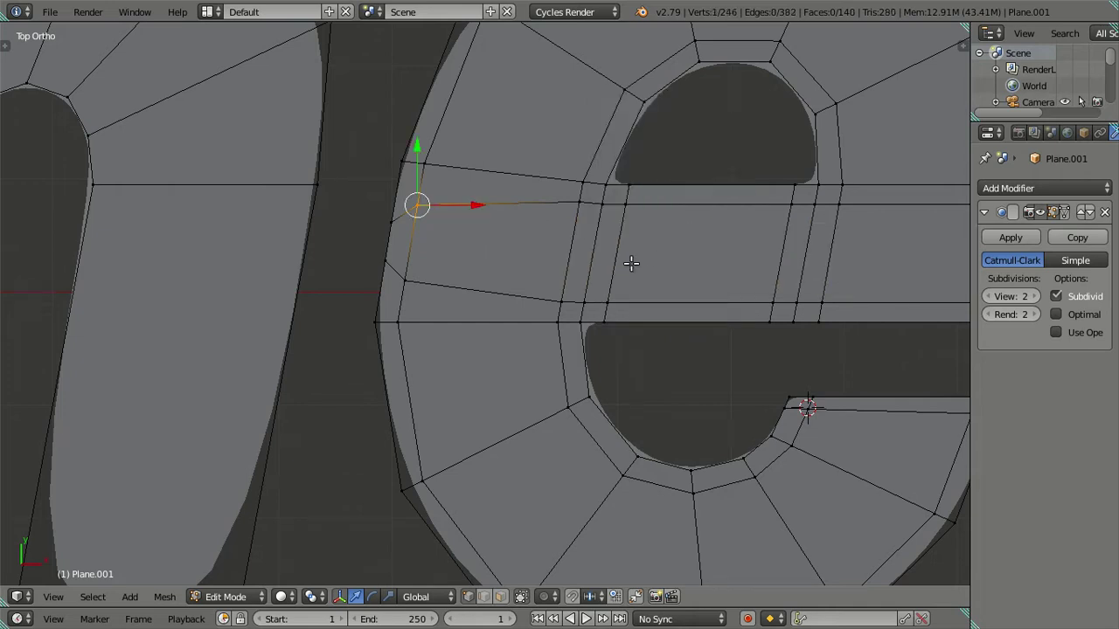
scroll(630, 262, "down", 3)
scroll(587, 278, "up", 3)
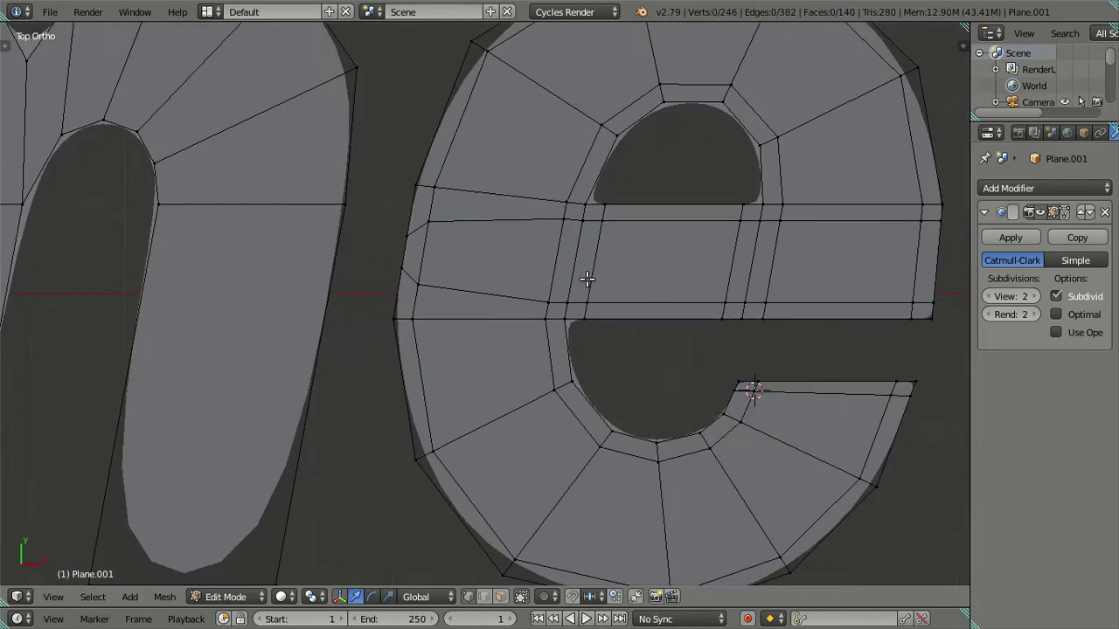
key("Tab")
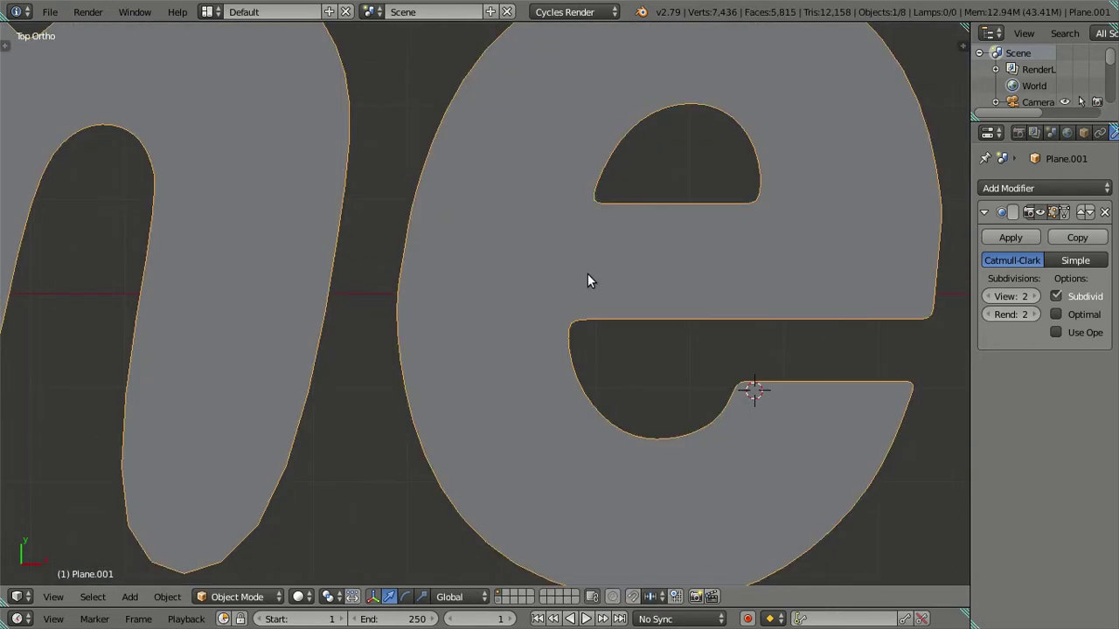
Step: Cut an edge loop across the crossbar's middle and merge two right-end vertices At Center
key("Tab")
scroll(778, 264, "right", 3, "ctrl")
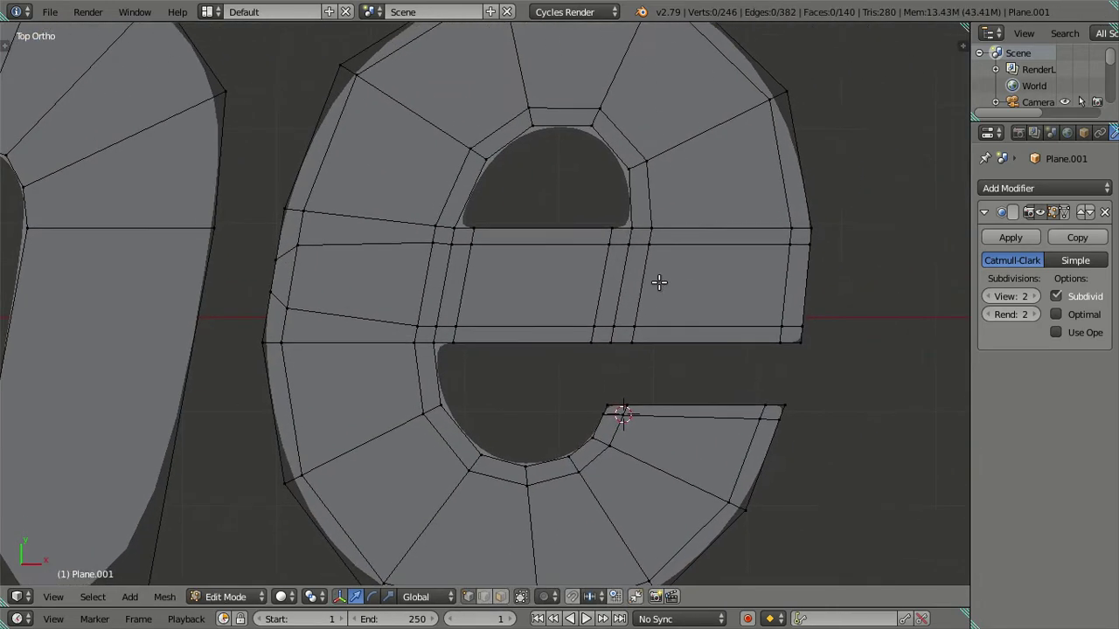
key("ctrl+r")
left_click(777, 268)
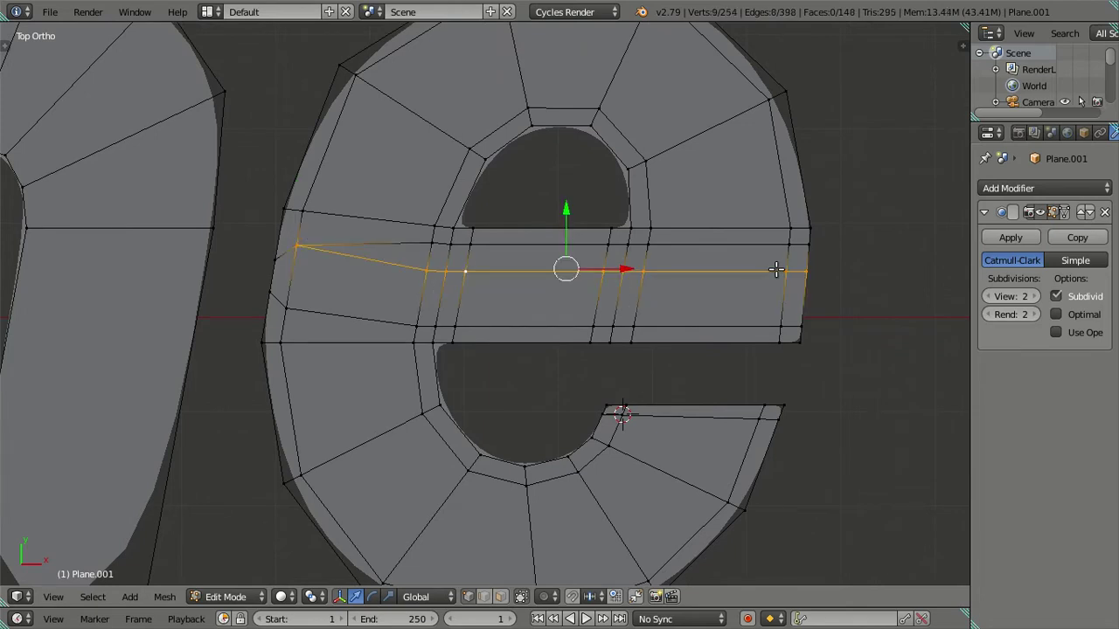
left_click(789, 246)
left_click(786, 269, "shift")
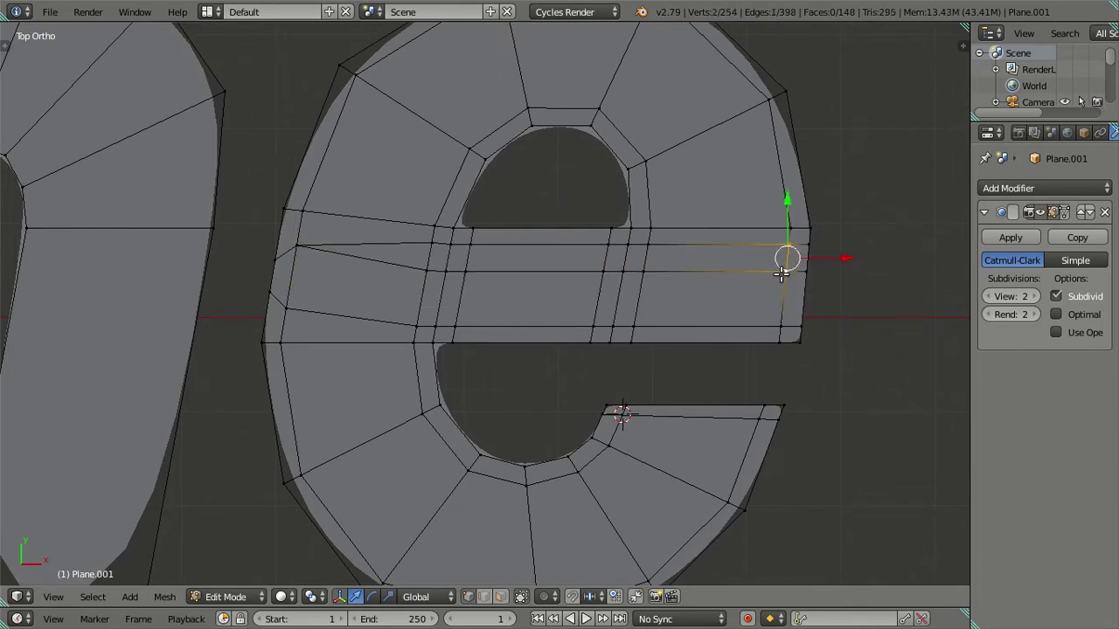
key("alt+m")
left_click(742, 277)
Step: Merge the remaining right-end edge and vertex pair, then dissolve the horizontal edge loop
left_click(809, 270, "shift")
key("alt+m")
left_click(809, 269)
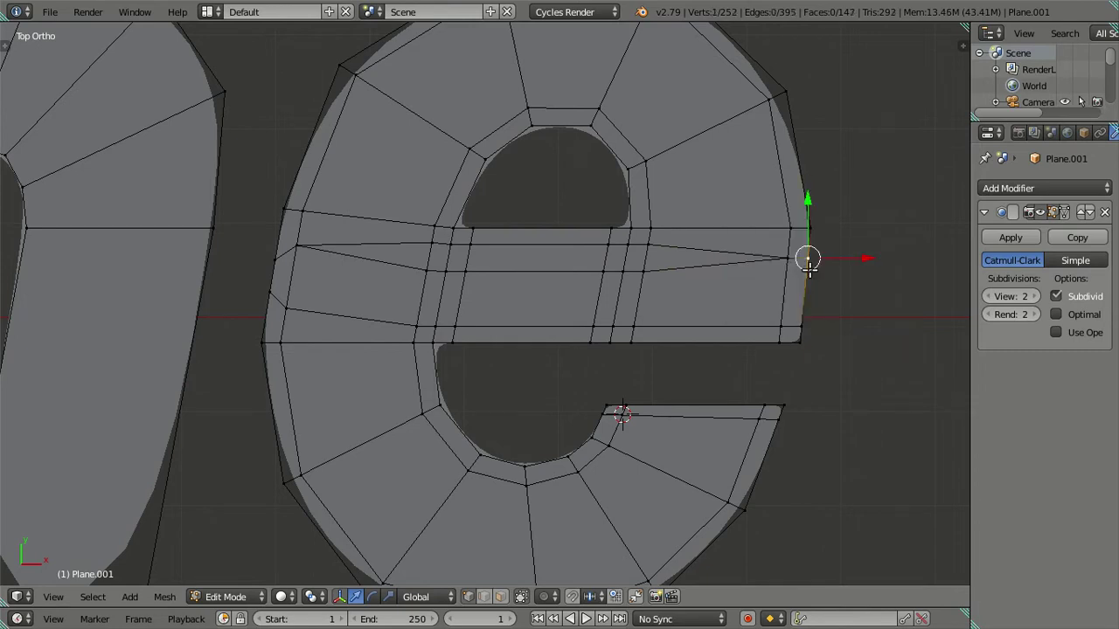
key("alt+m")
left_click(807, 264)
key("a")
right_click(551, 267, "alt")
key("x")
left_click(550, 266)
key("a")
Step: Cut two new edge loops across the e's lower-left section
middle_click_drag(499, 344, 538, 260, "shift")
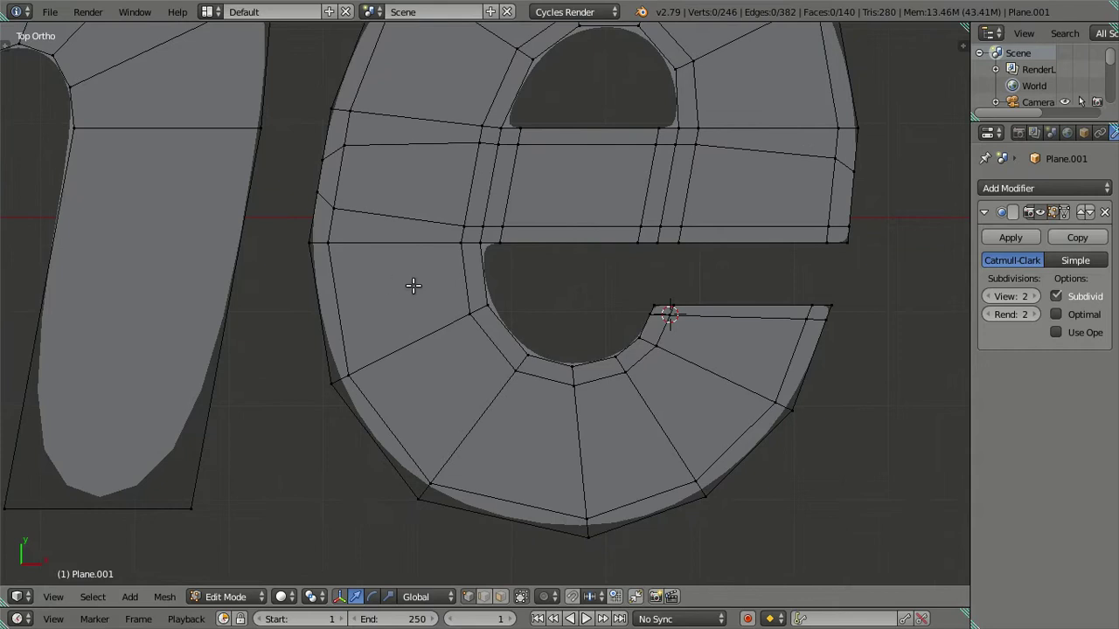
key("ctrl+r")
scroll(472, 276, "up", 1)
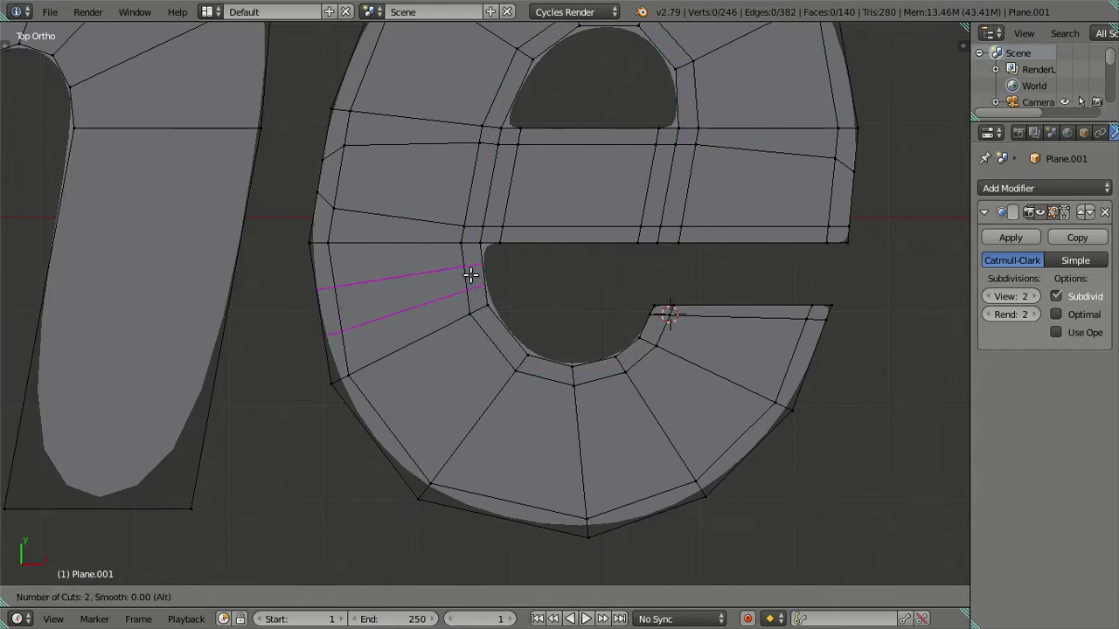
left_click(471, 275)
left_click(459, 280)
scroll(459, 280, "up", 3)
Step: Merge the new loops' left boundary edge At Center and two vertices At Last
left_click(222, 274)
left_click(200, 303)
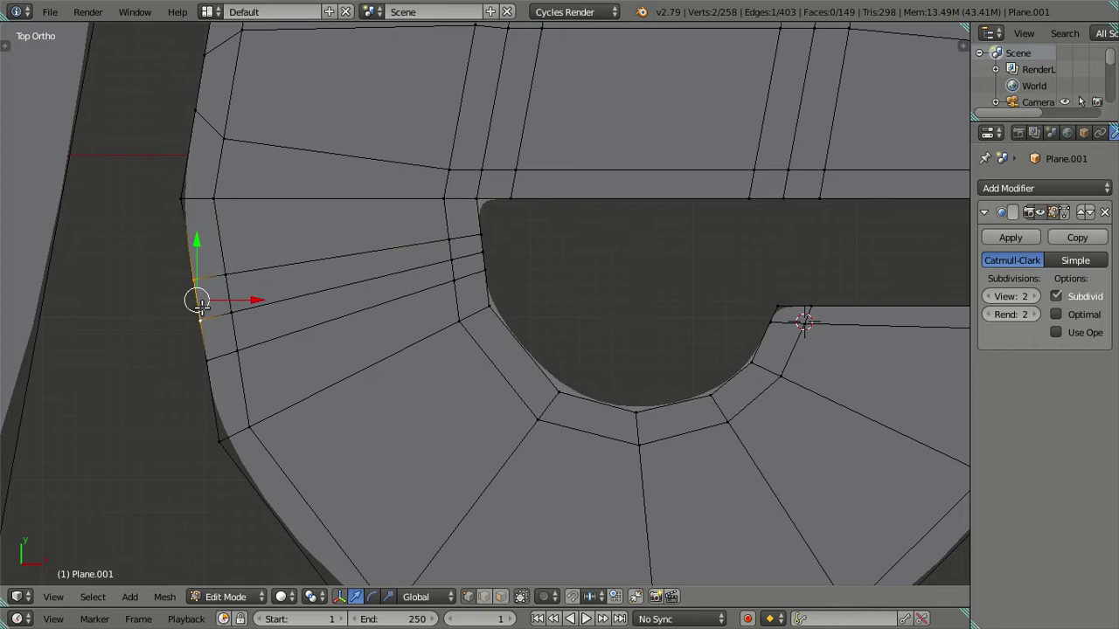
key("alt+m")
left_click(202, 303)
left_click(225, 274)
left_click(233, 306, "shift")
key("alt+m")
left_click(233, 305)
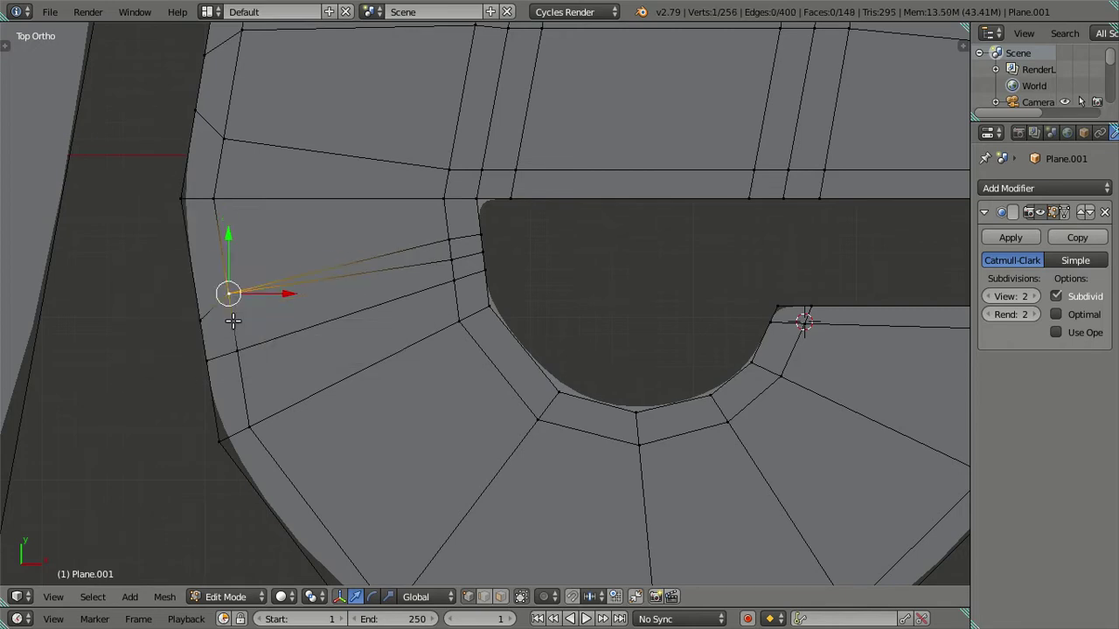
Step: Dissolve the stray edge and edge loop on the e, then return to Object Mode
right_click(396, 272)
key("x")
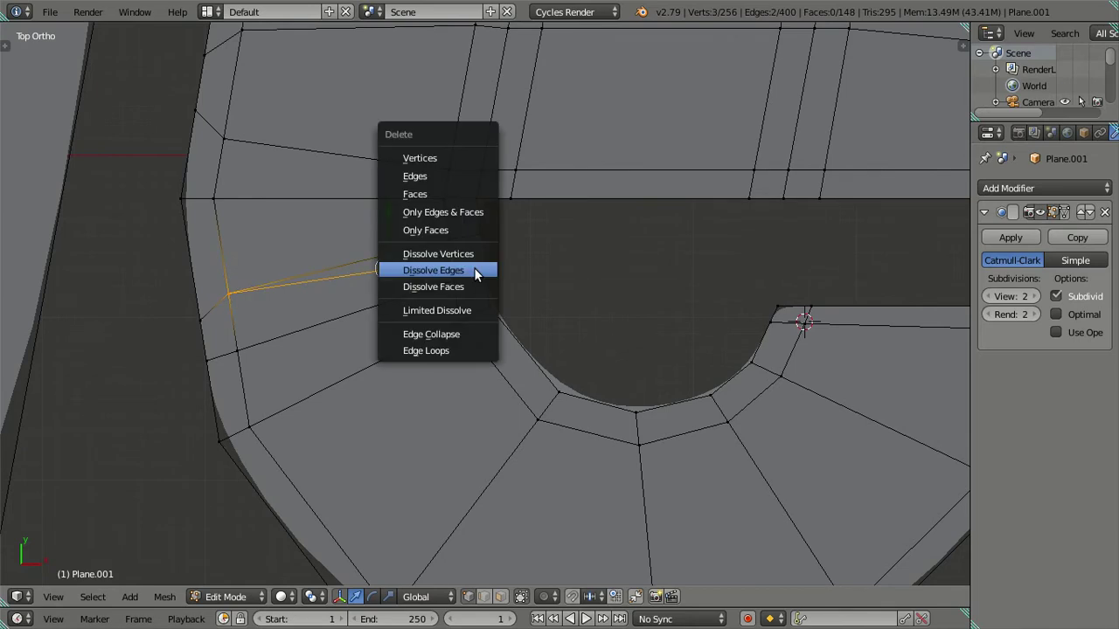
left_click(474, 268)
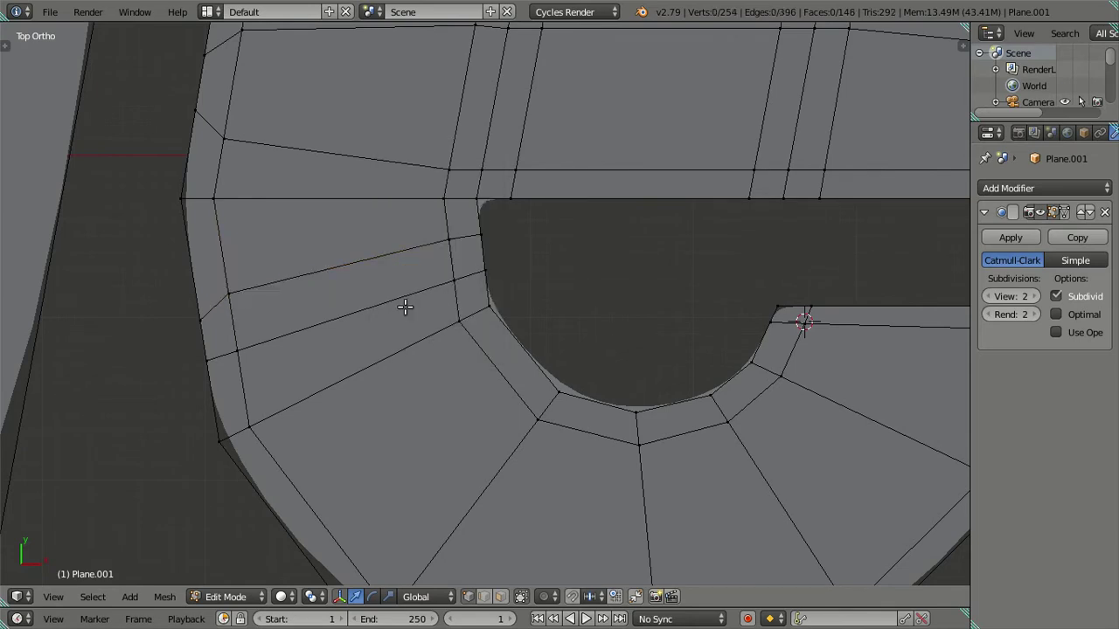
right_click(405, 306, "alt")
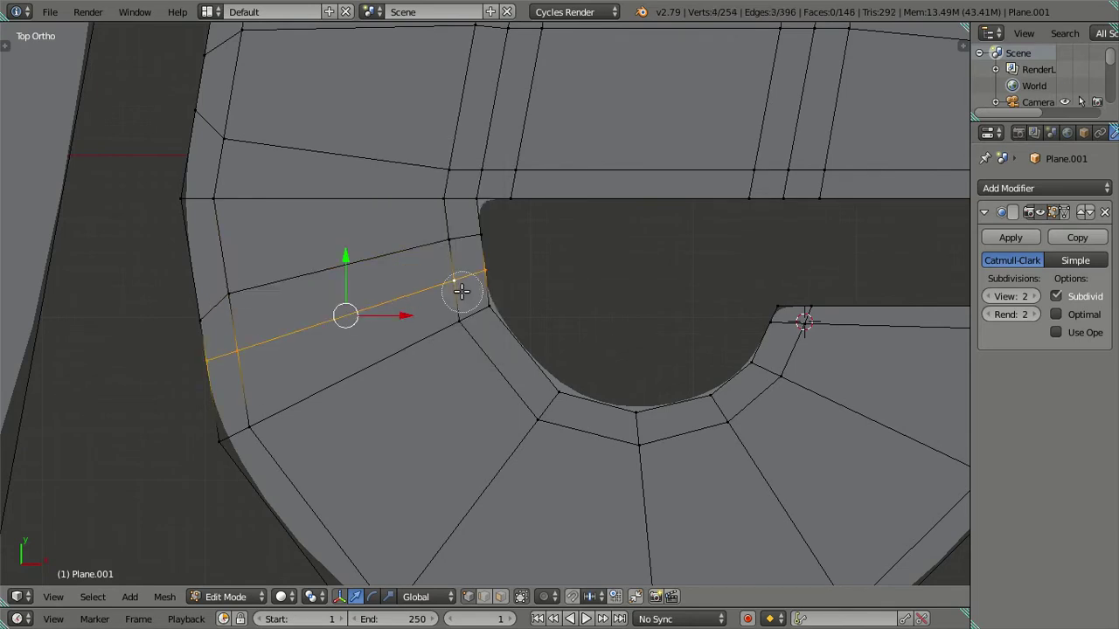
key("x")
left_click(462, 297)
key("a")
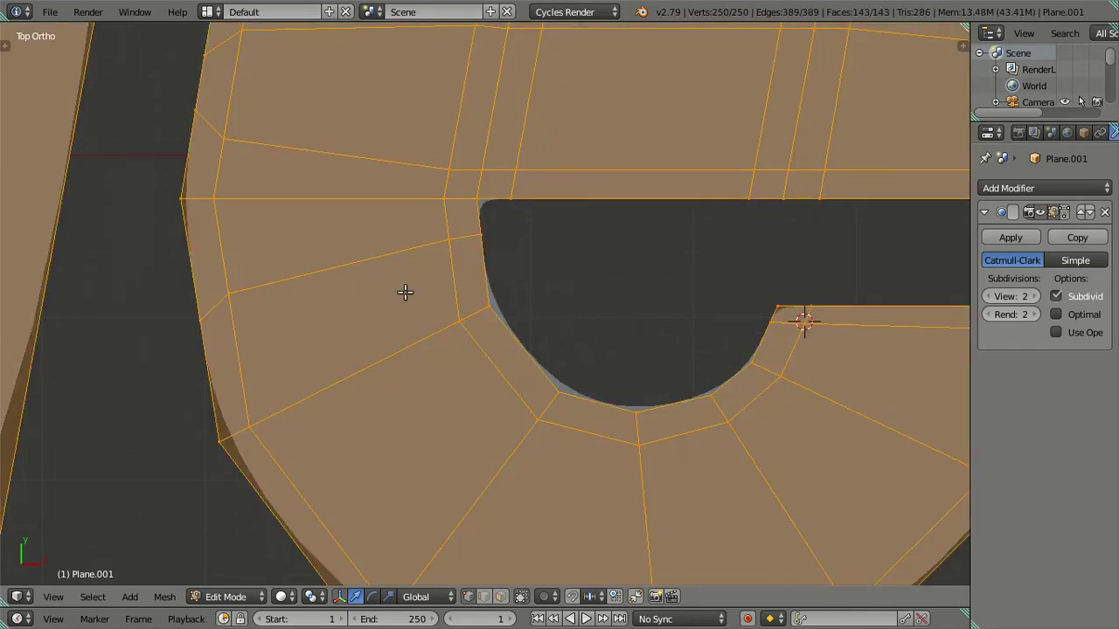
key("a")
key("Tab")
scroll(399, 297, "down", 2)
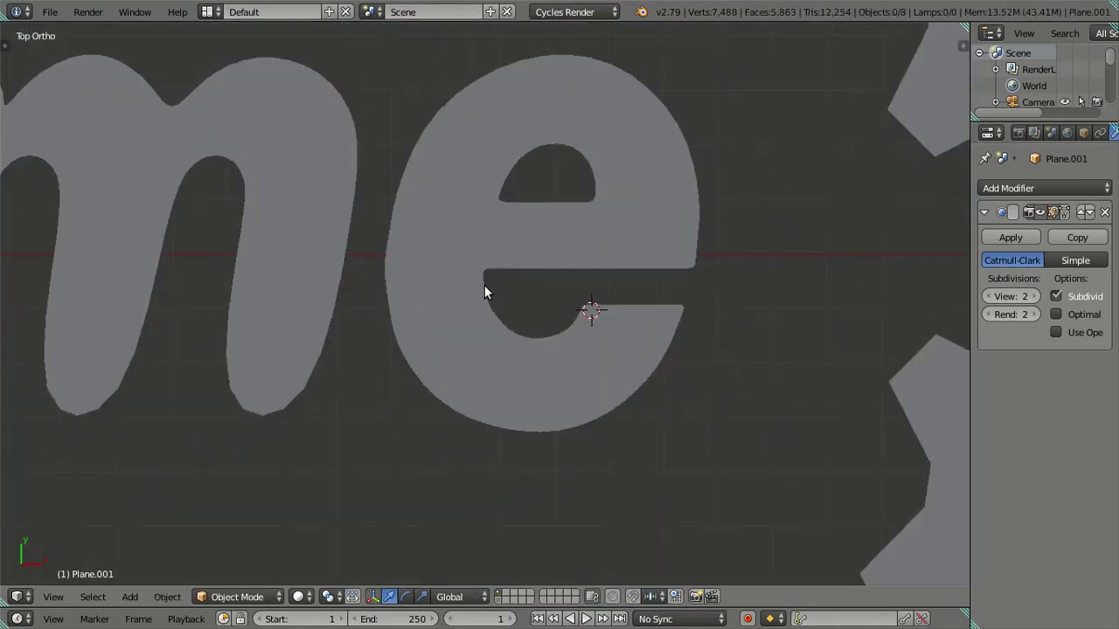
Step: Compare the smoothed letters against the edit mesh, then centre the view on the m
scroll(484, 285, "up", 2)
key("Tab")
scroll(558, 285, "up", 1)
scroll(554, 287, "down", 2)
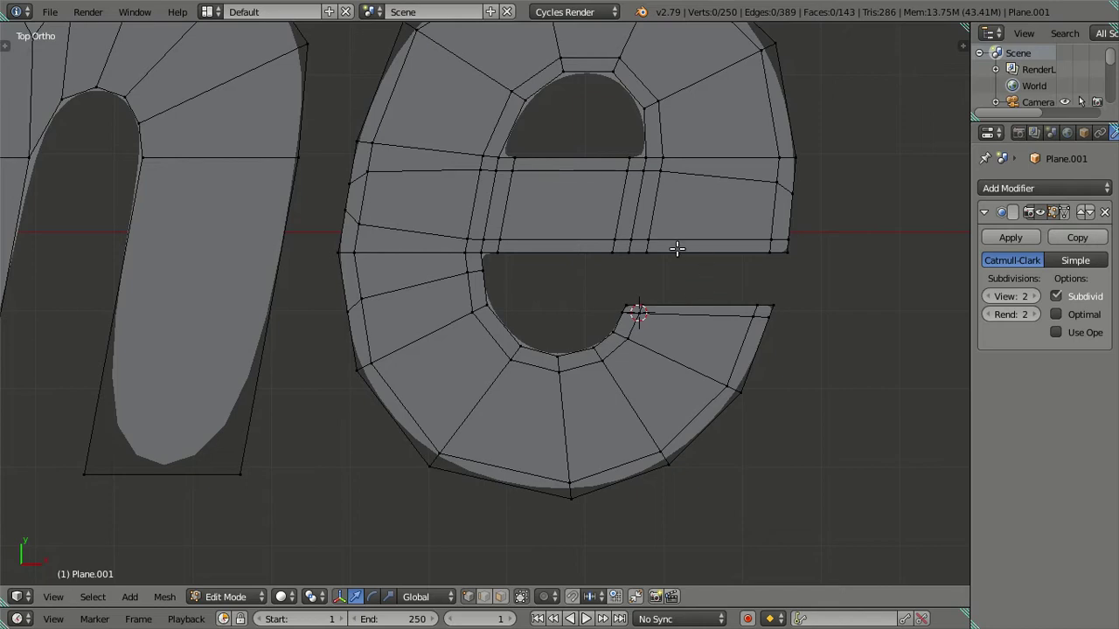
key("Tab")
scroll(394, 248, "down", 2)
scroll(571, 267, "up", 1)
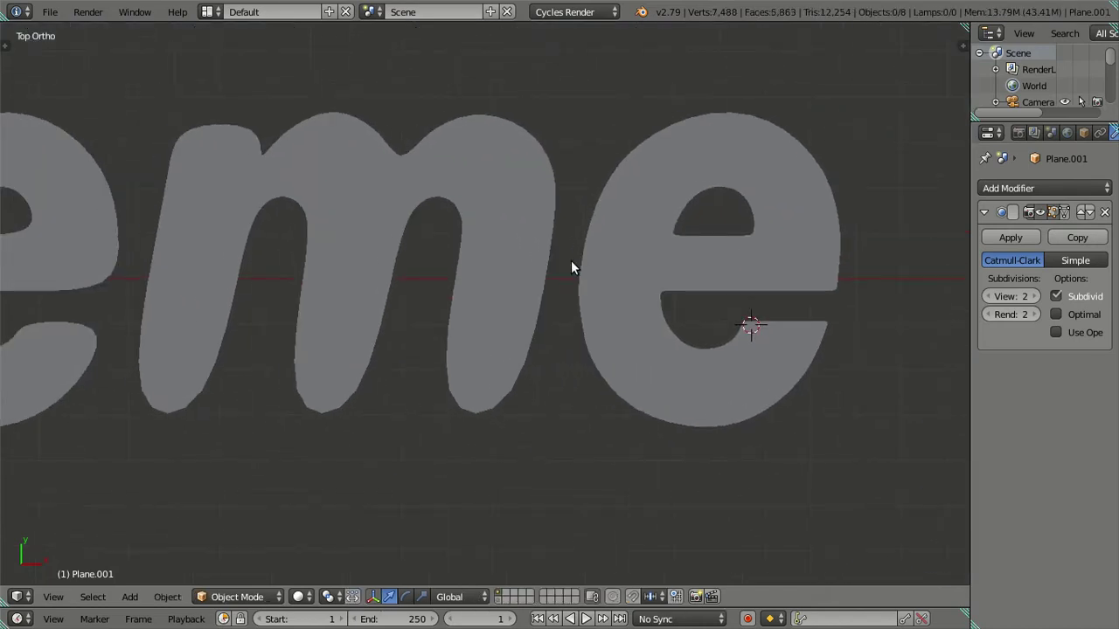
scroll(570, 266, "down", 3)
scroll(668, 266, "up", 1)
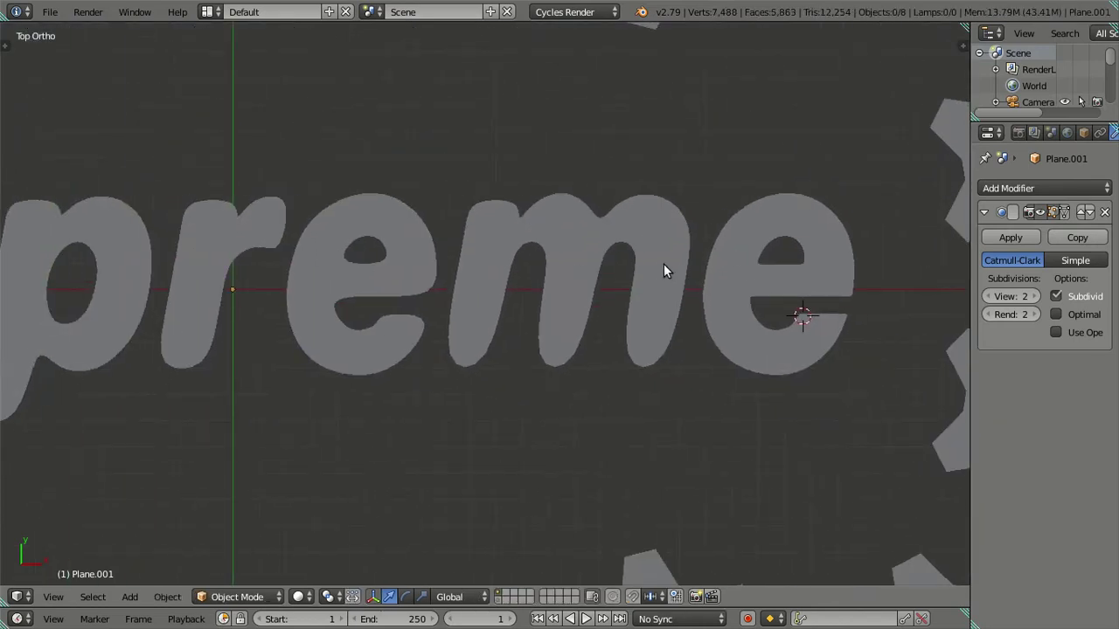
scroll(663, 264, "up", 2)
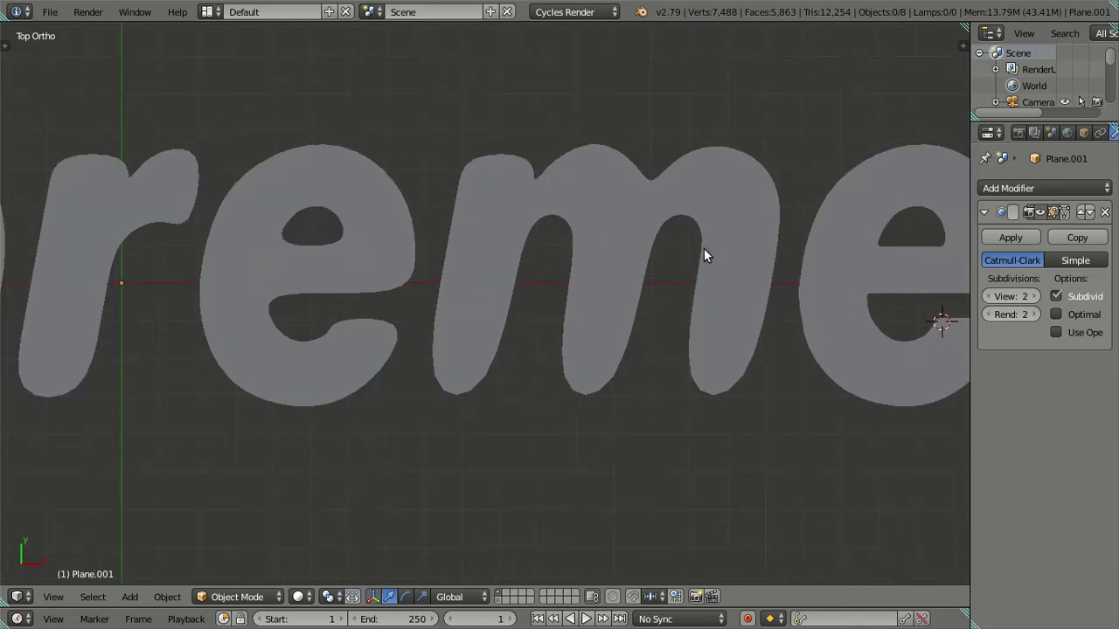
scroll(704, 247, "down", 2)
scroll(704, 247, "down", 1)
key("Tab")
scroll(613, 284, "up", 3)
key("Tab")
key("Tab")
middle_click_drag(675, 284, 576, 286, "shift")
scroll(562, 304, "up", 2)
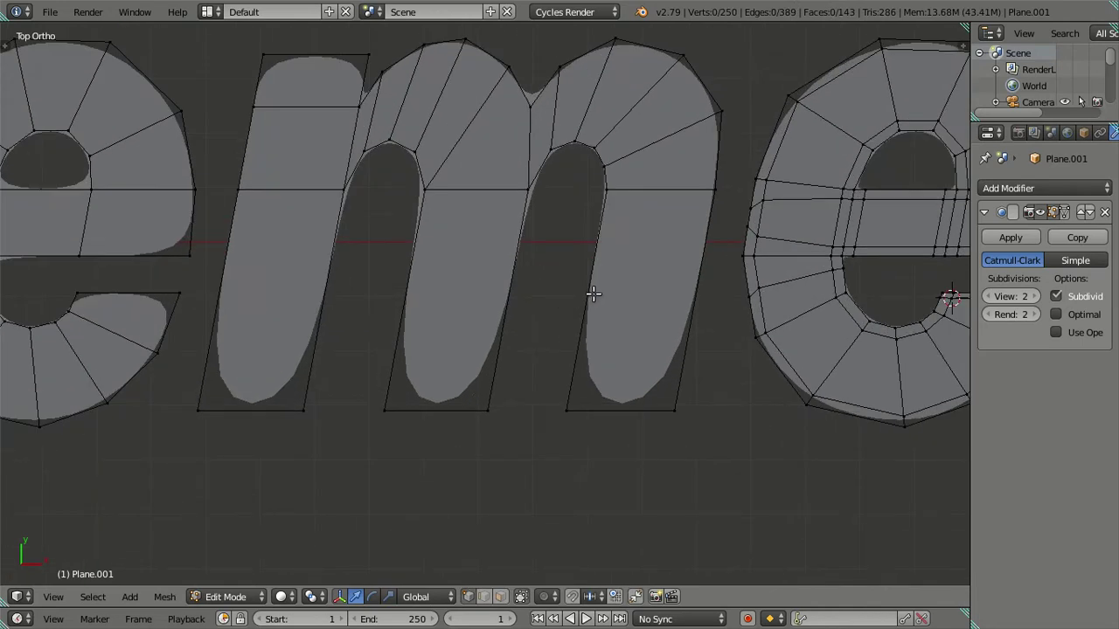
scroll(513, 568, "down", 1)
scroll(534, 503, "up", 1)
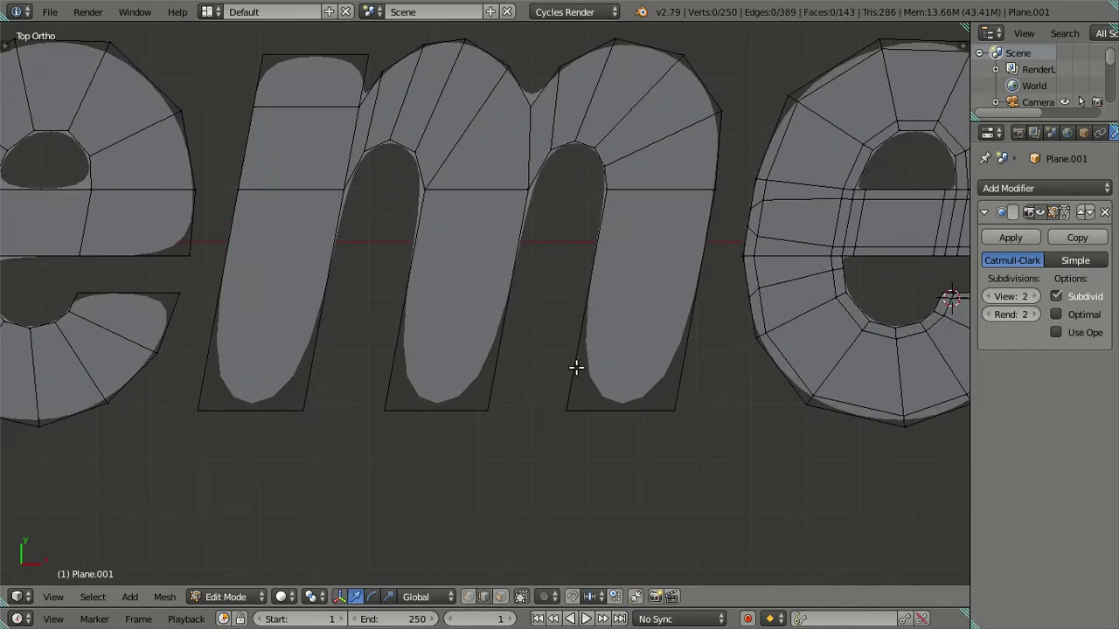
Step: Add 20 loop cuts across the m's right leg and dissolve them
key("ctrl+r")
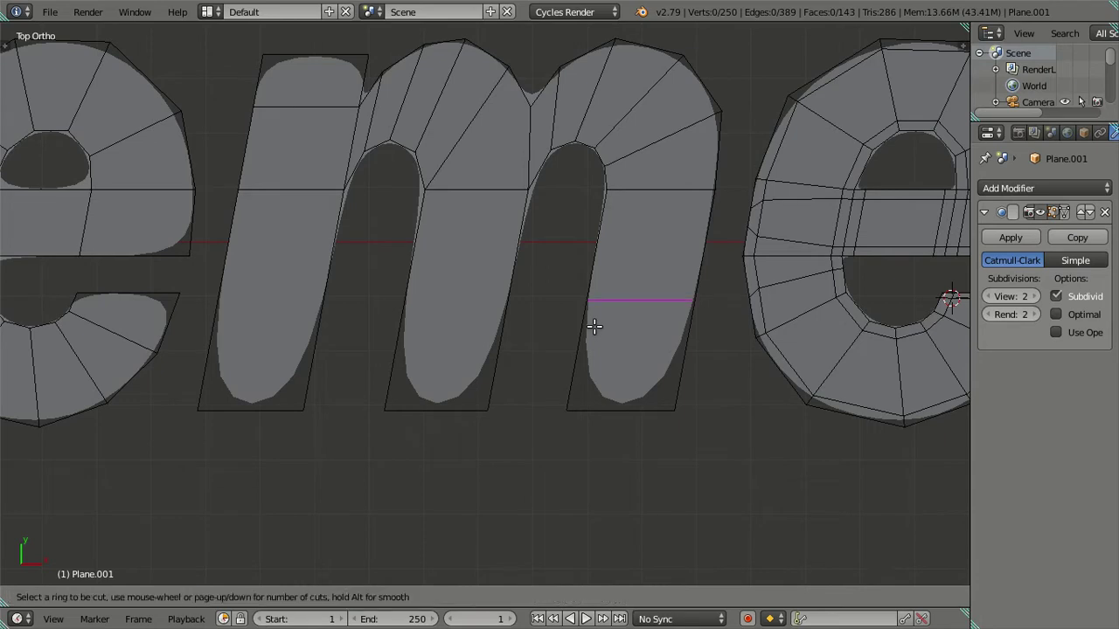
type("20")
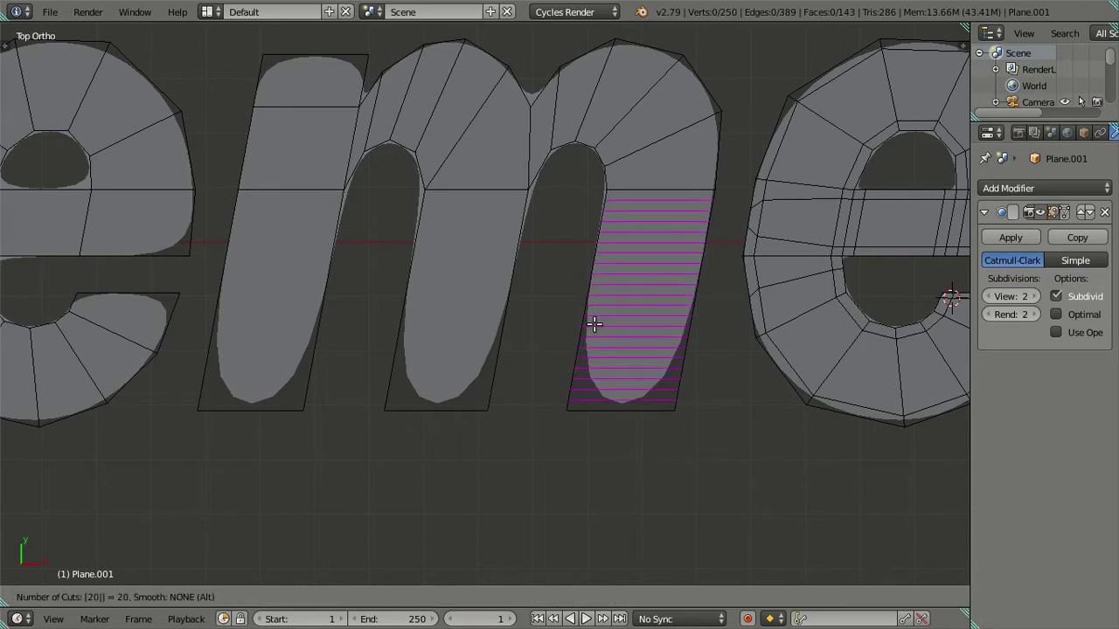
left_click(594, 324)
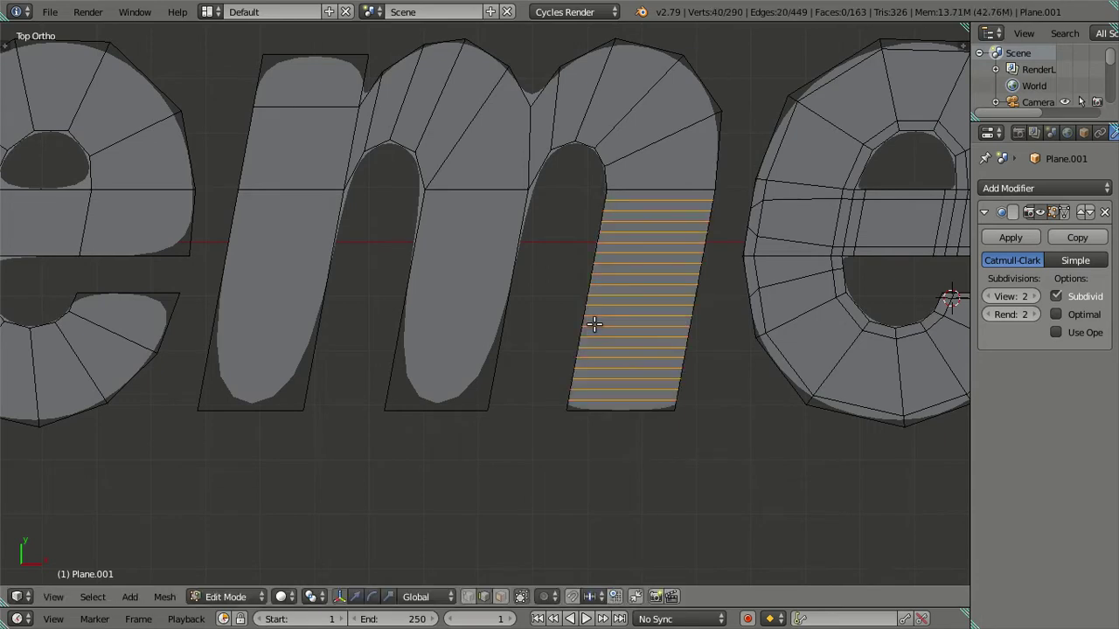
key("x")
left_click(611, 399)
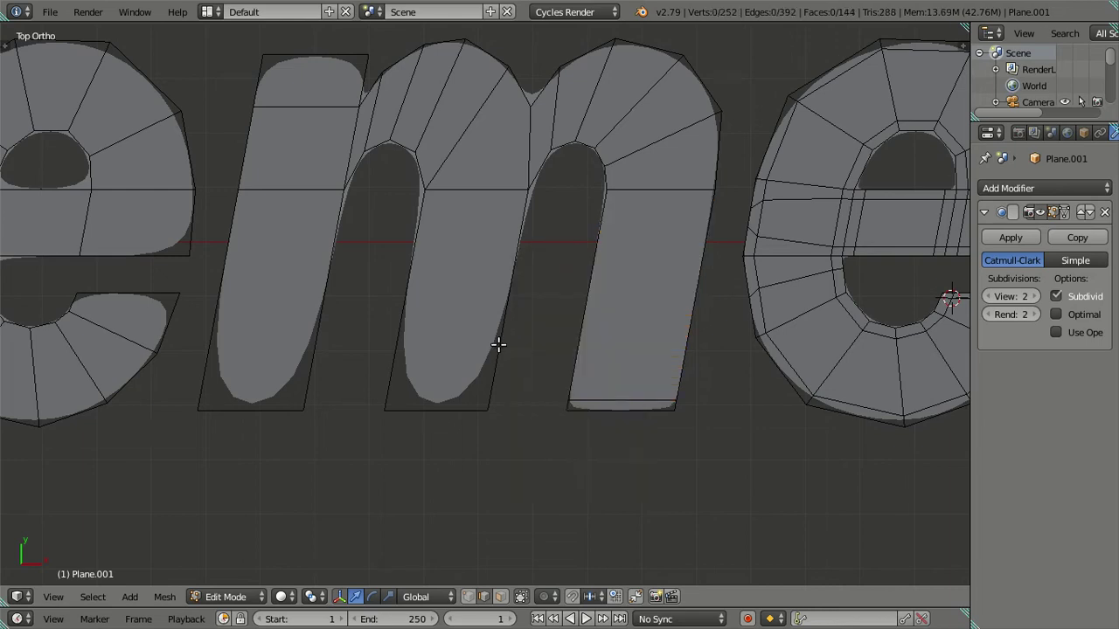
Step: Add 20 loop cuts on the middle leg and dissolve all but the bottom edge
key("ctrl+r")
type("20")
left_click(498, 343)
right_click(454, 397, "shift")
key("x")
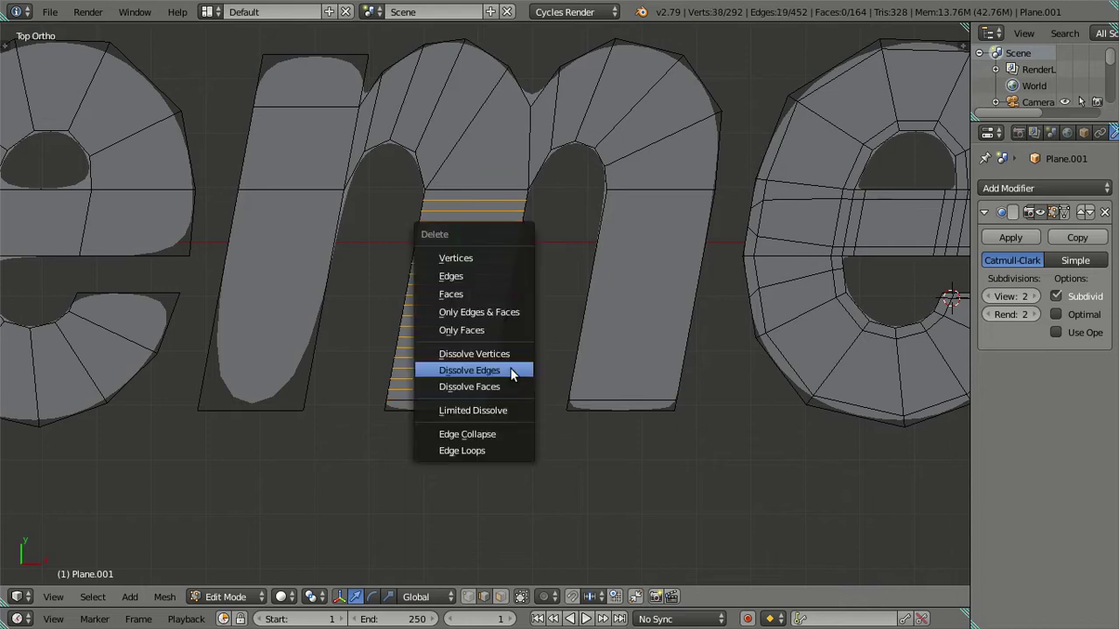
left_click(512, 374)
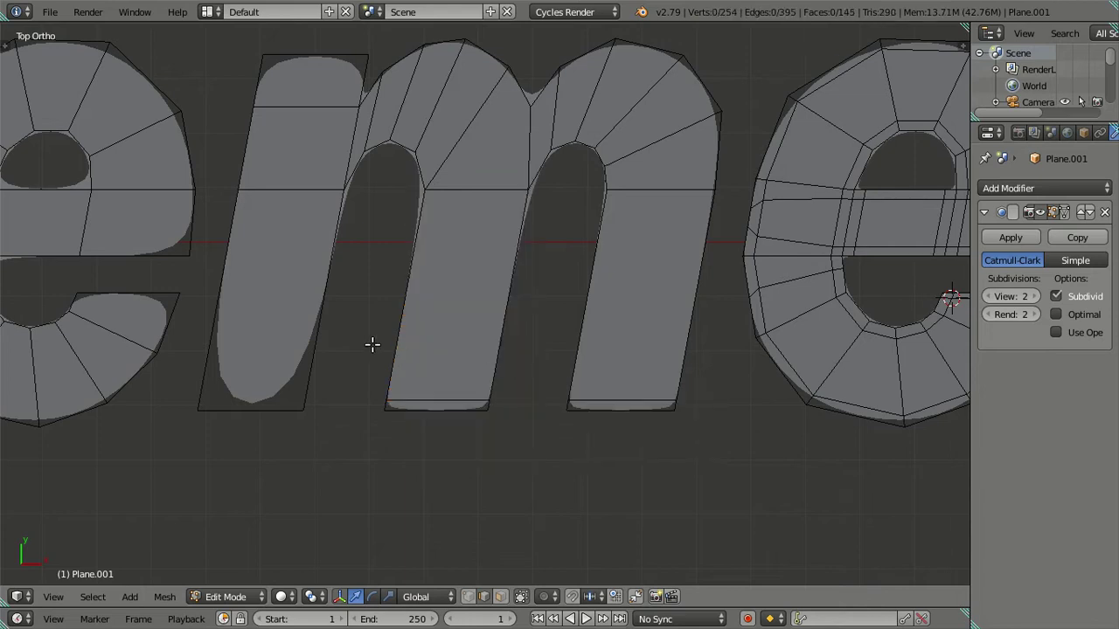
Step: Add 20 loop cuts on the first leg and dissolve all but the bottom edge
key("ctrl+r")
type("20")
left_click(318, 317)
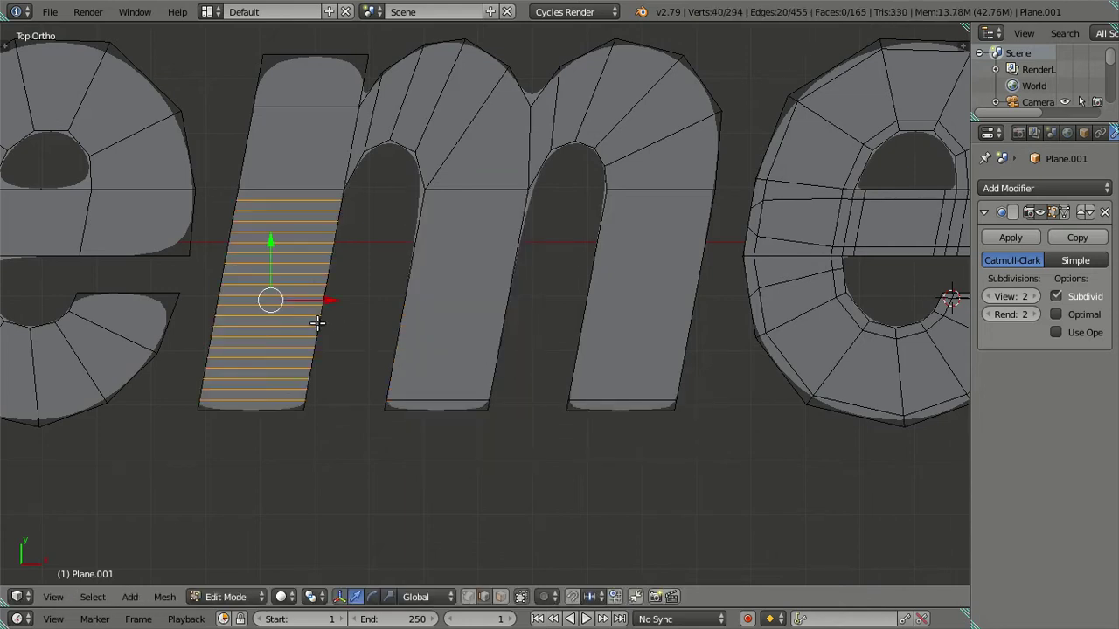
right_click(275, 404, "shift")
key("x")
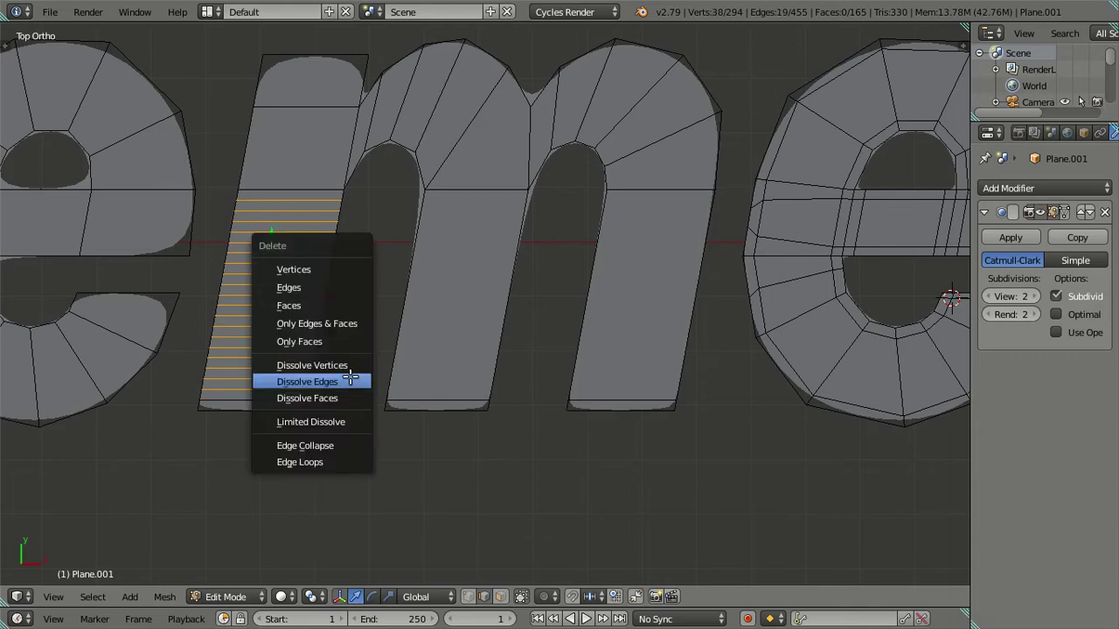
left_click(349, 378)
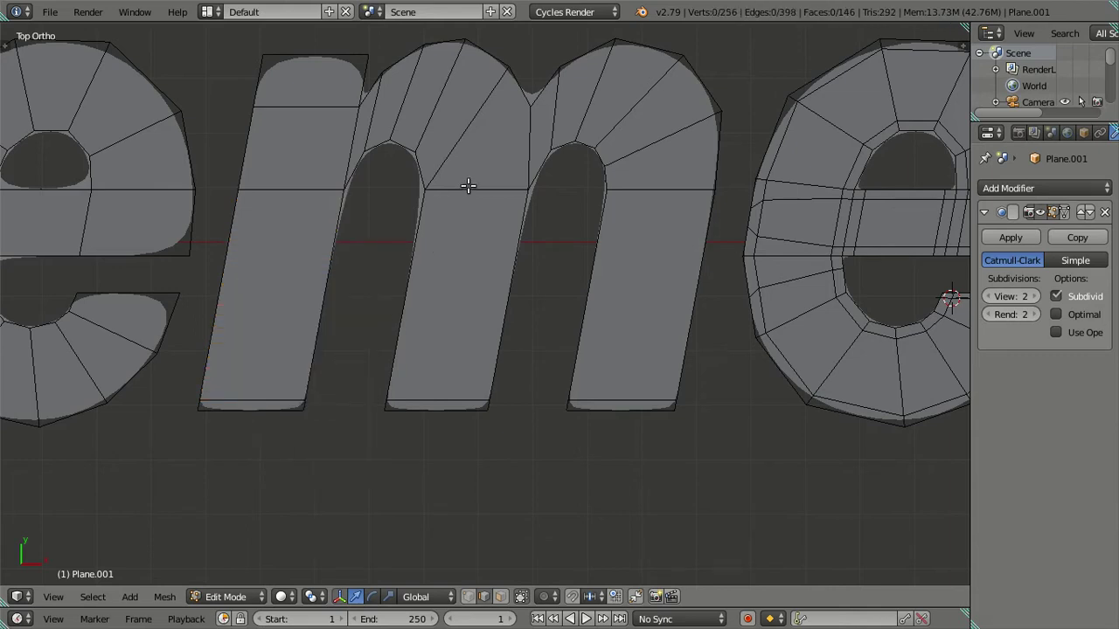
Step: Add eight loop cuts along the middle leg and deselect two outer edge loops
key("ctrl+r")
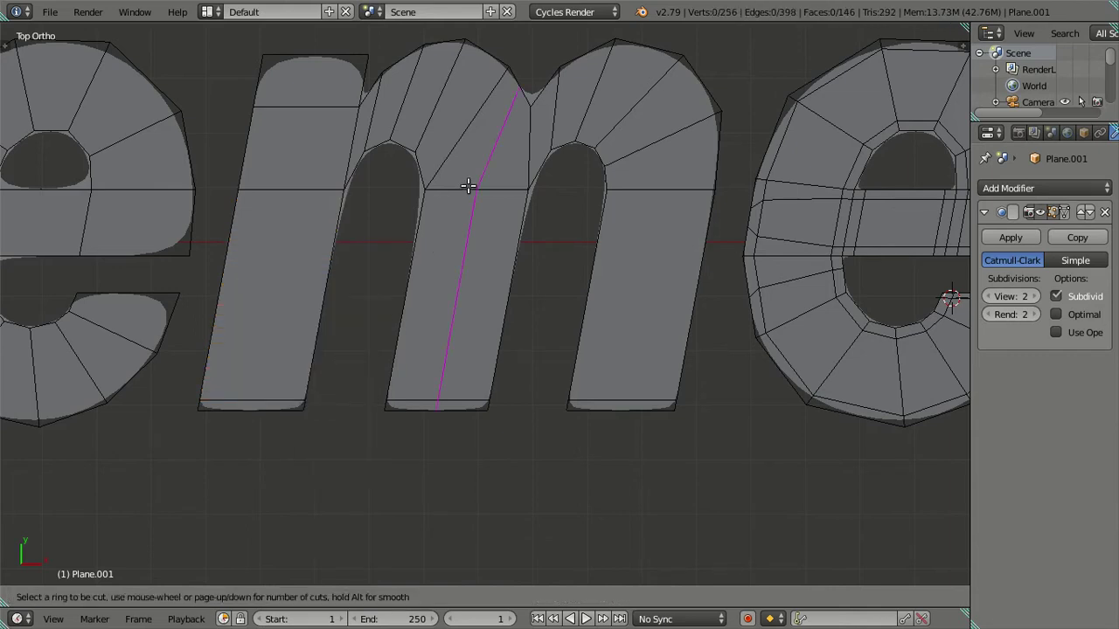
scroll(468, 185, "up", 7)
left_click(468, 186)
right_click(468, 185)
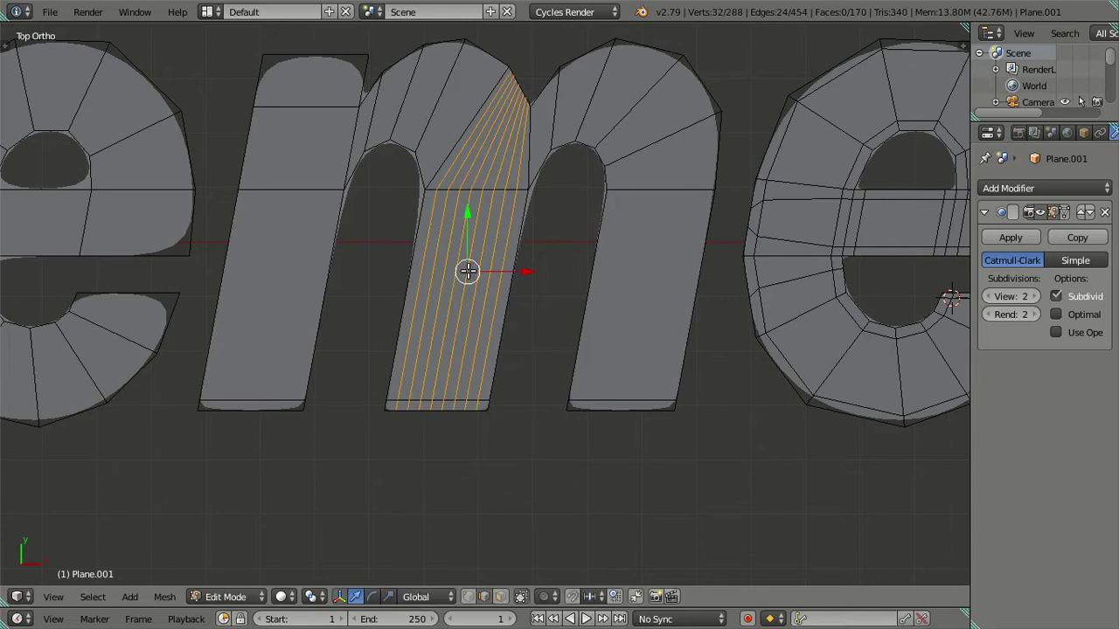
right_click(503, 251, "alt+shift")
right_click(437, 231, "alt+shift")
key("x")
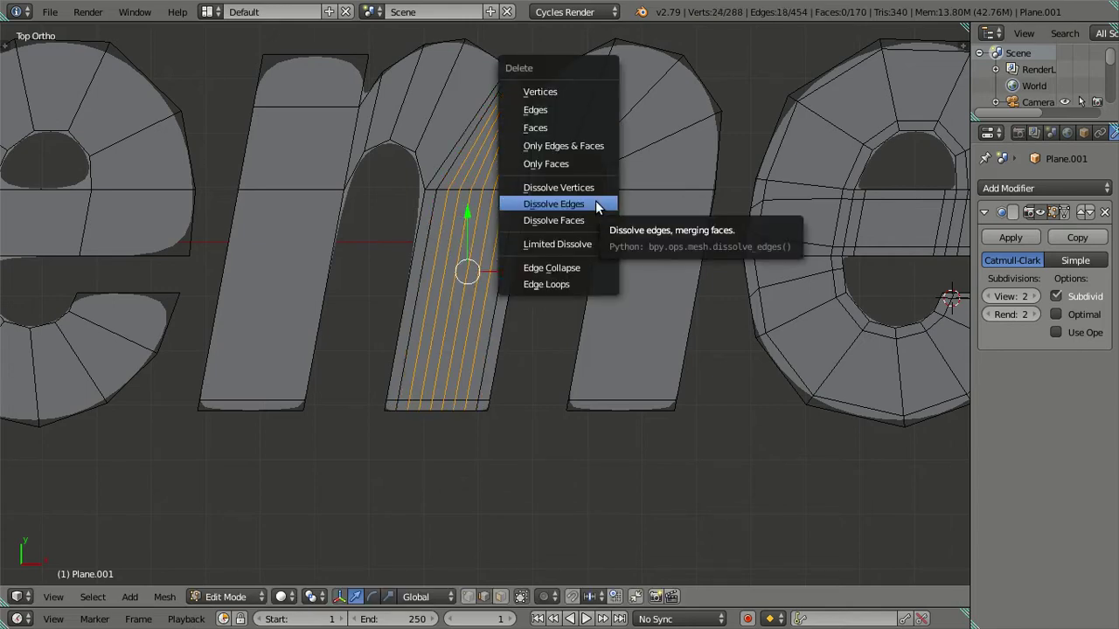
key("Escape")
Step: Deselect one more loop near the top and dissolve the remaining middle-leg cuts
scroll(525, 280, "up", 3)
scroll(518, 276, "up", 3)
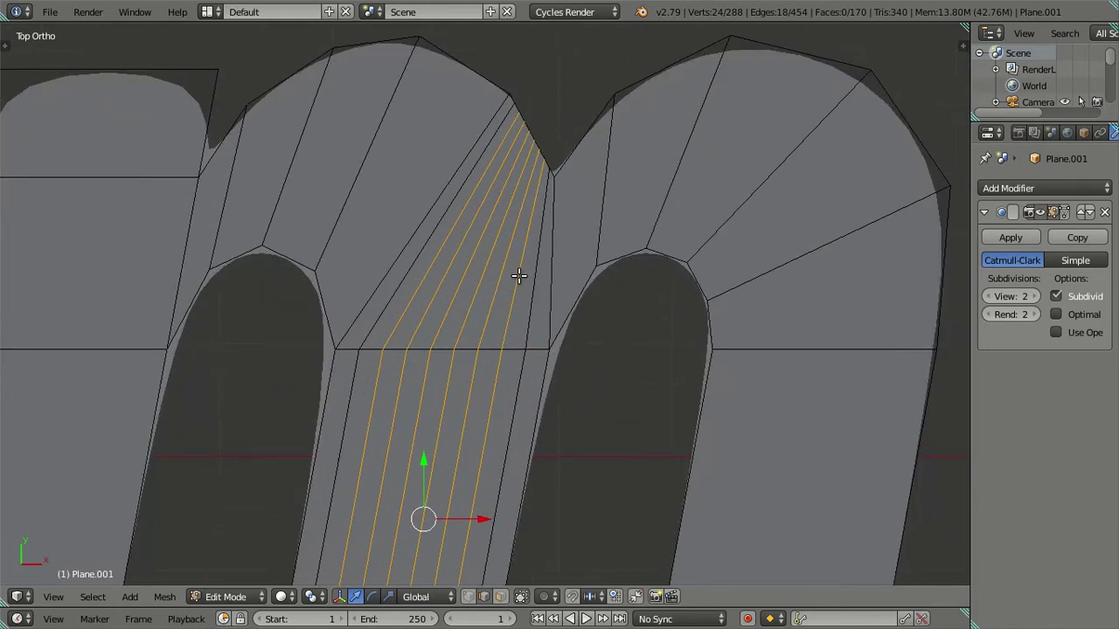
middle_click_drag(555, 190, 544, 229, "shift")
scroll(545, 229, "up", 2)
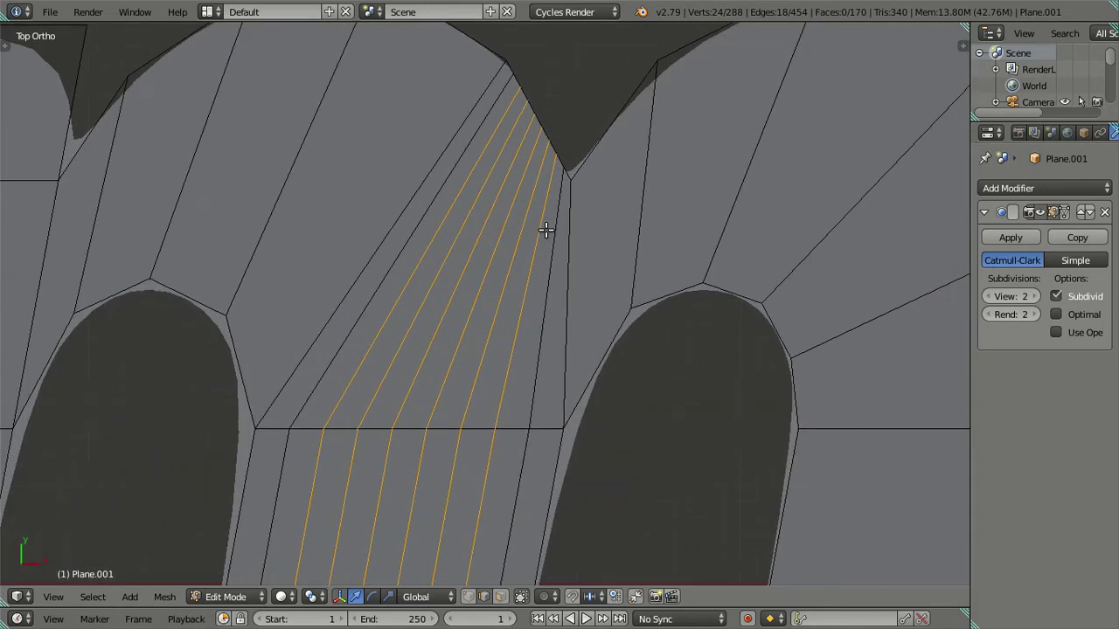
right_click(522, 168, "alt+shift")
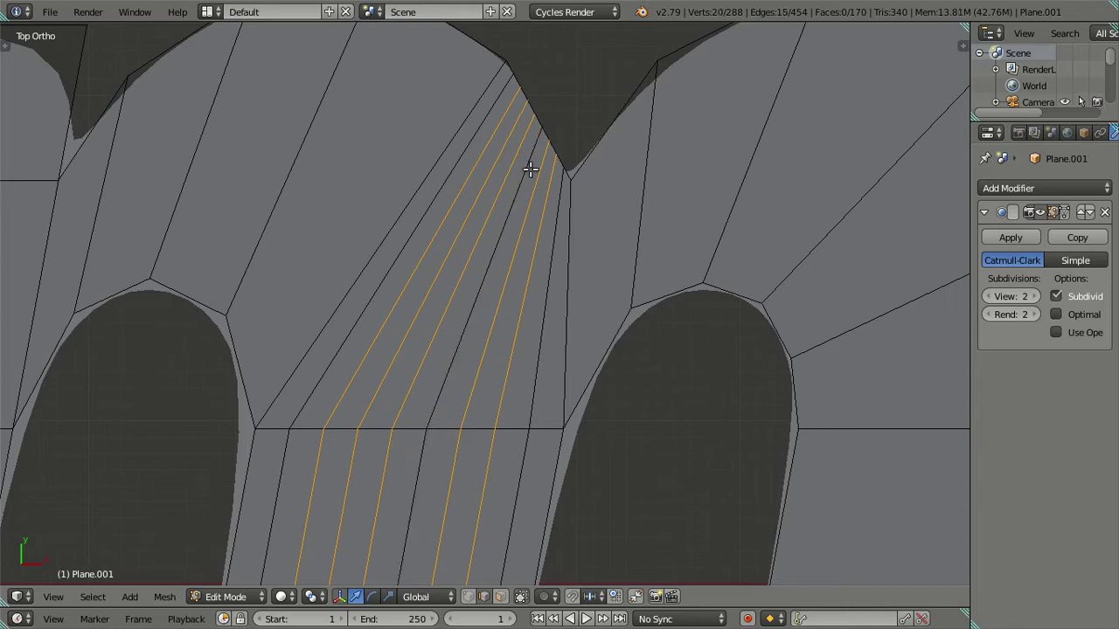
key("x")
left_click(618, 187)
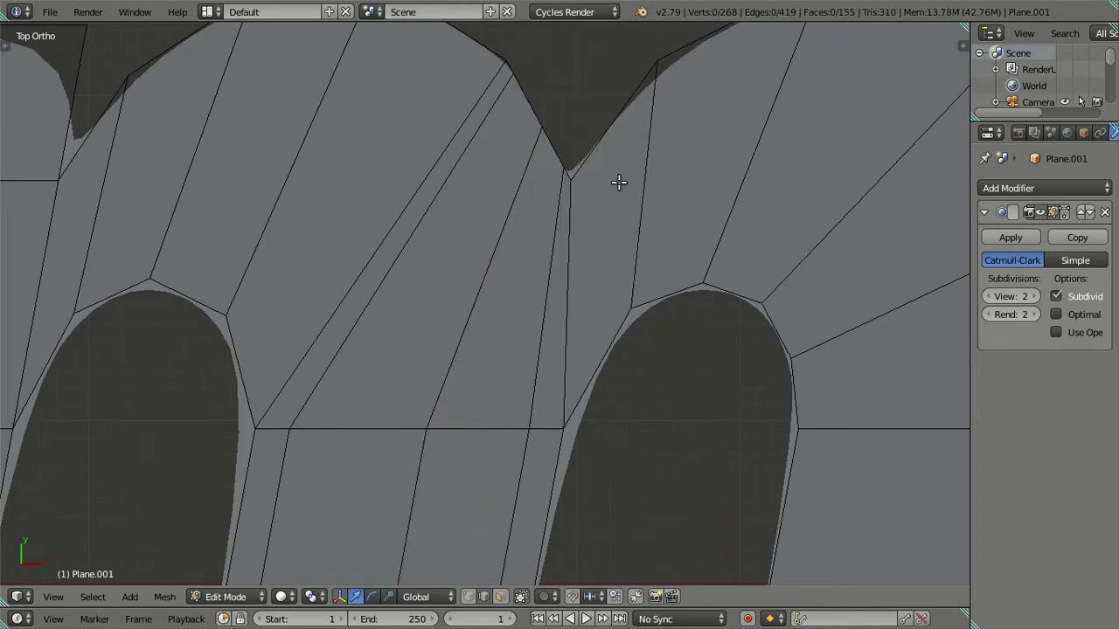
scroll(536, 212, "down", 2)
scroll(502, 294, "up", 2)
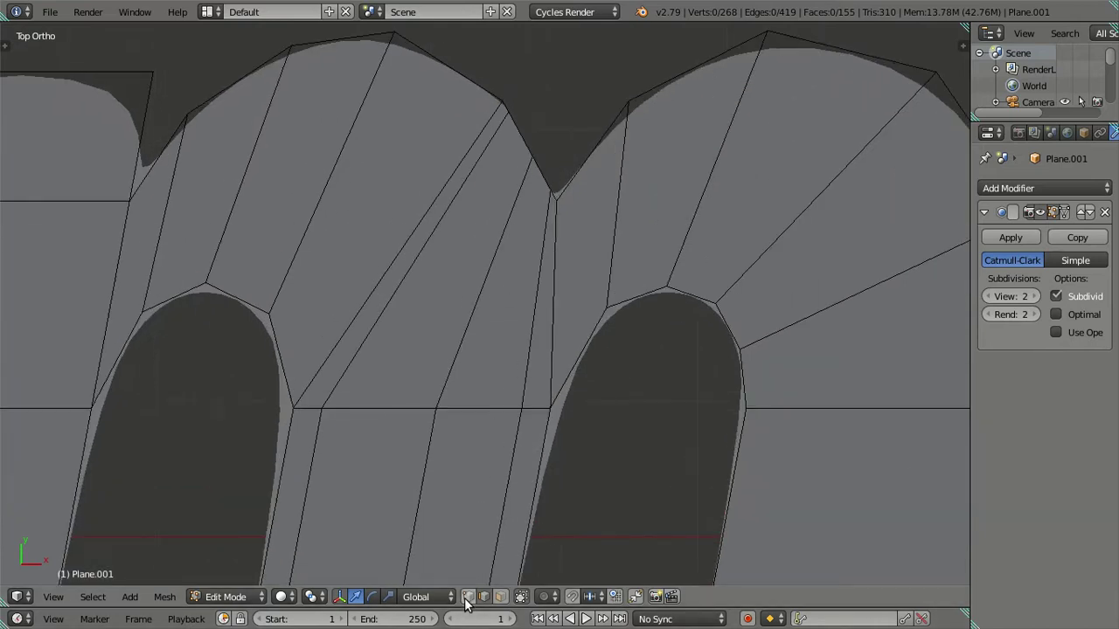
Step: Merge the two notch vertices At Last and dissolve the leftover edge loop
right_click(522, 130)
right_click(525, 131, "shift")
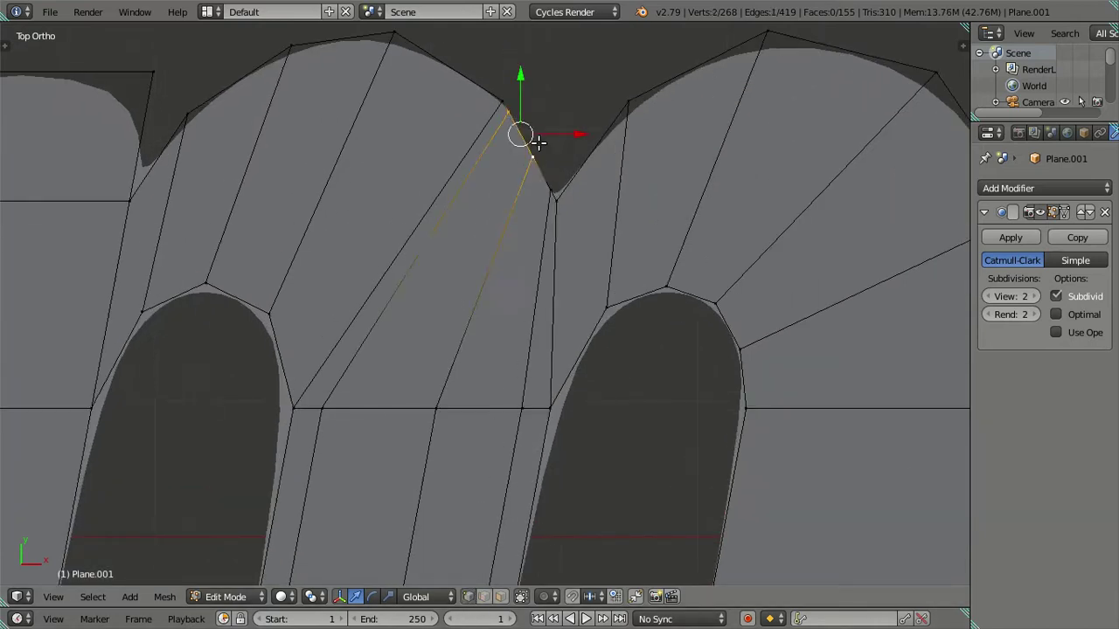
key("alt+m")
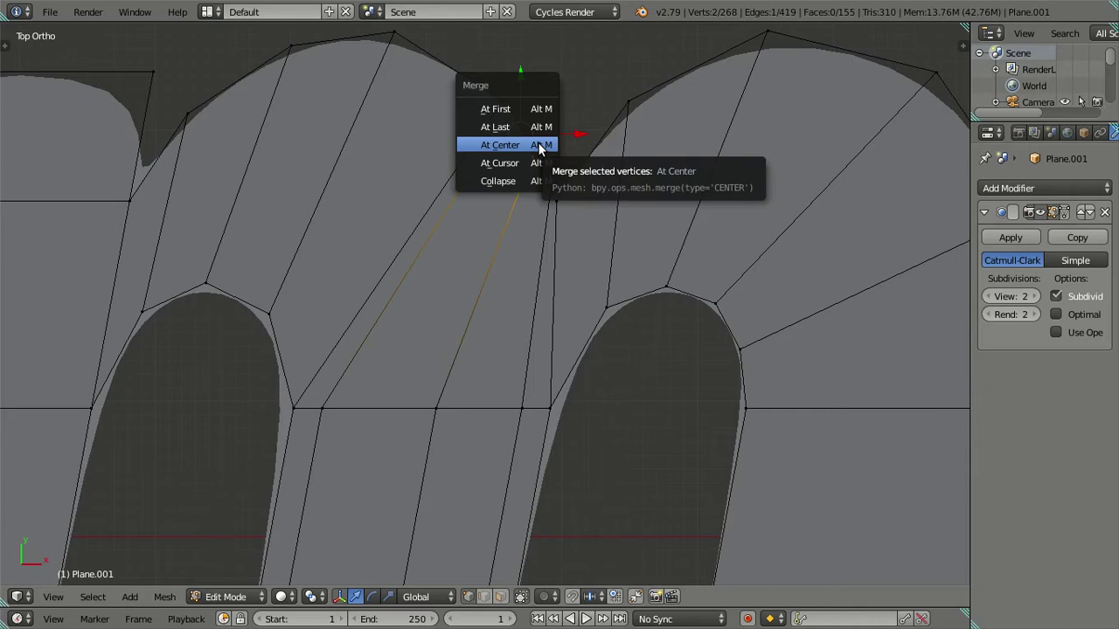
left_click(495, 127)
right_click(492, 267, "alt")
key("x")
left_click(506, 258)
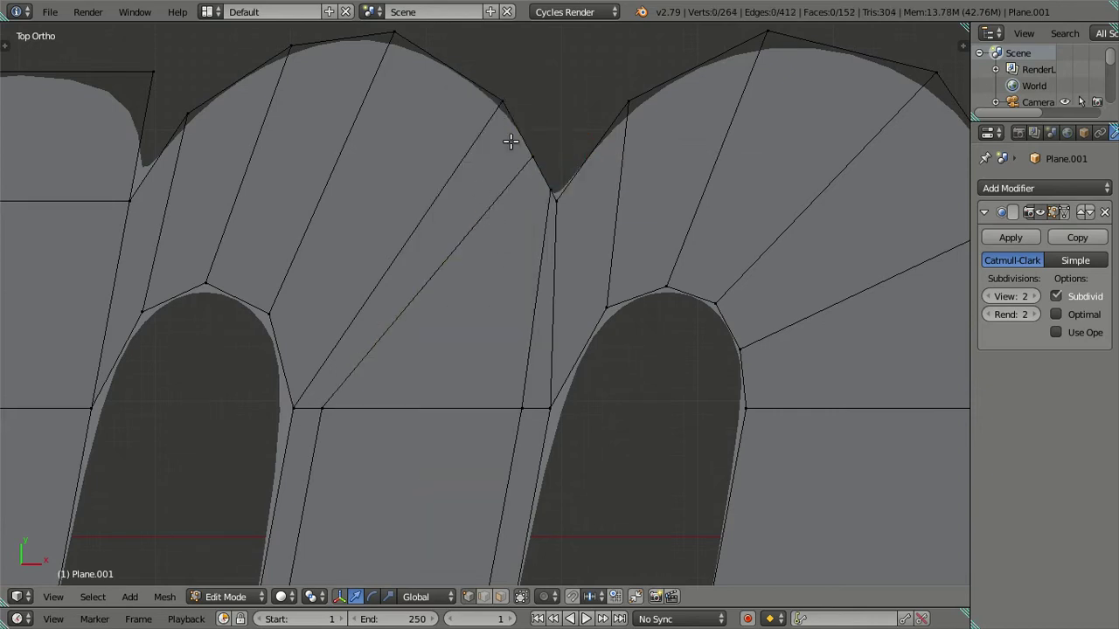
Step: Check the mesh in wireframe and smooth preview, then reposition the notch vertex
key("z")
key("z")
key("Tab")
key("Tab")
right_click(491, 99)
key("g")
left_click(554, 175)
key("ctrl+z")
key("g")
left_click(542, 154)
Step: Nudge the notch vertex slightly right along the X axis onto the outline
key("g")
key("y")
key("Escape")
key("g")
key("x")
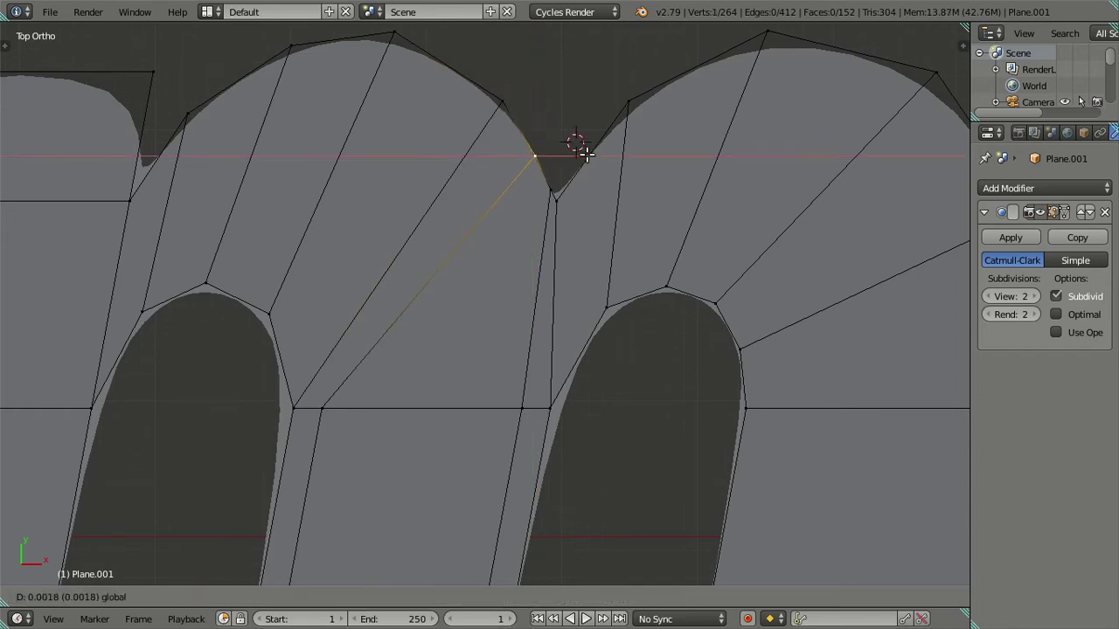
key("Escape")
key("g")
key("x")
left_click(586, 157)
Step: Preview the smoothed m, then go back to editing the mesh
key("Tab")
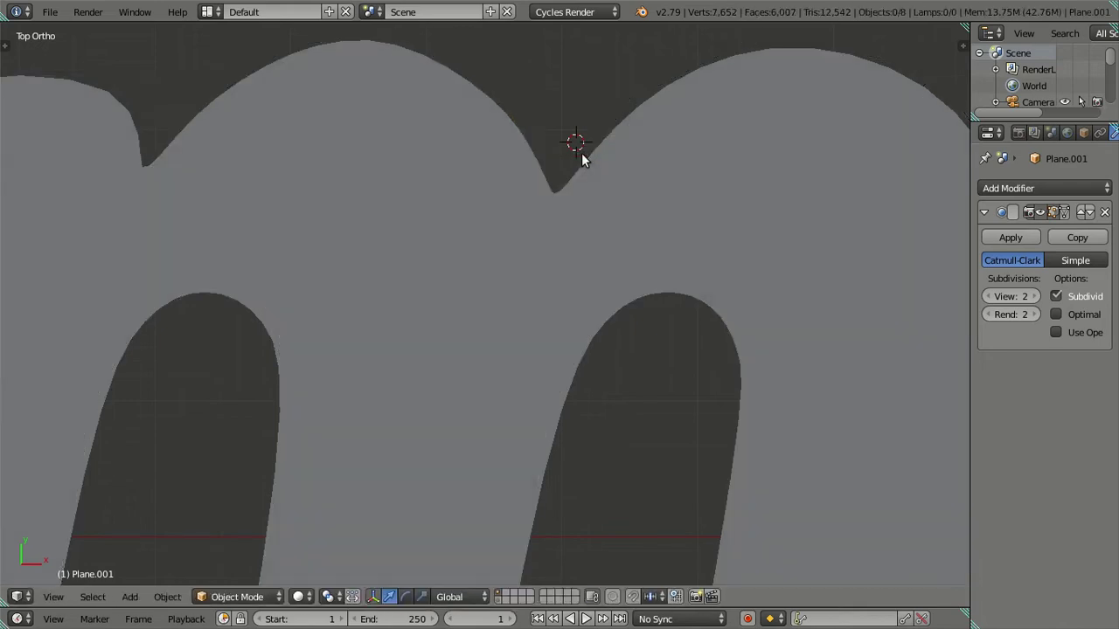
scroll(530, 170, "down", 3)
key("Tab")
scroll(524, 218, "down", 2)
scroll(529, 304, "down", 2)
Step: Add many even loop cuts across the m's arches and dissolve all but the first loop
scroll(545, 291, "down", 2, "shift")
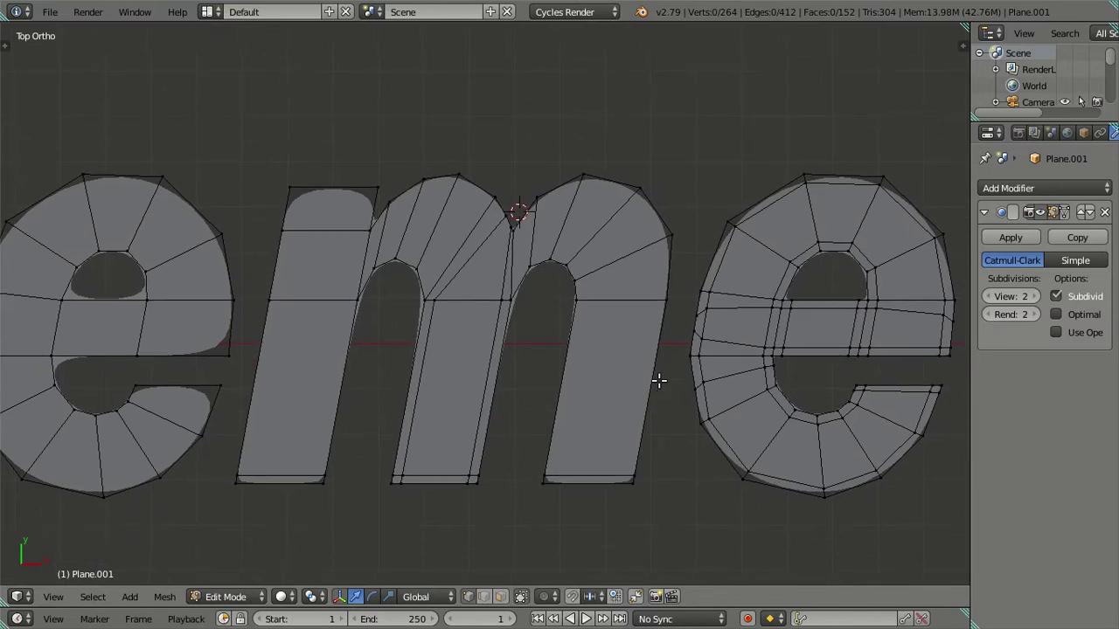
key("ctrl+r")
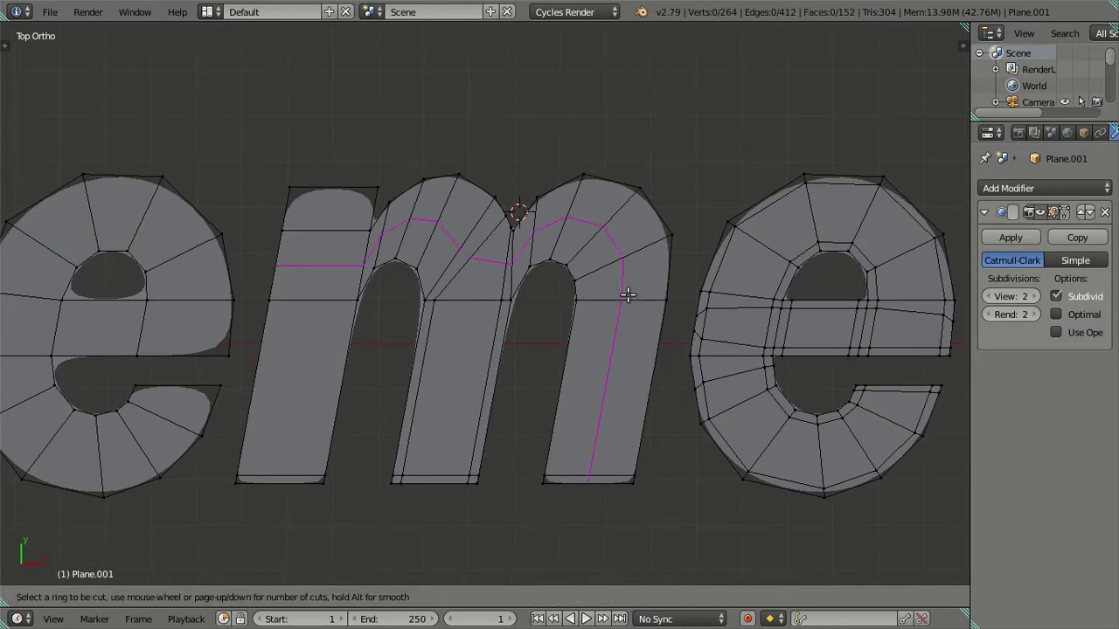
key("Escape")
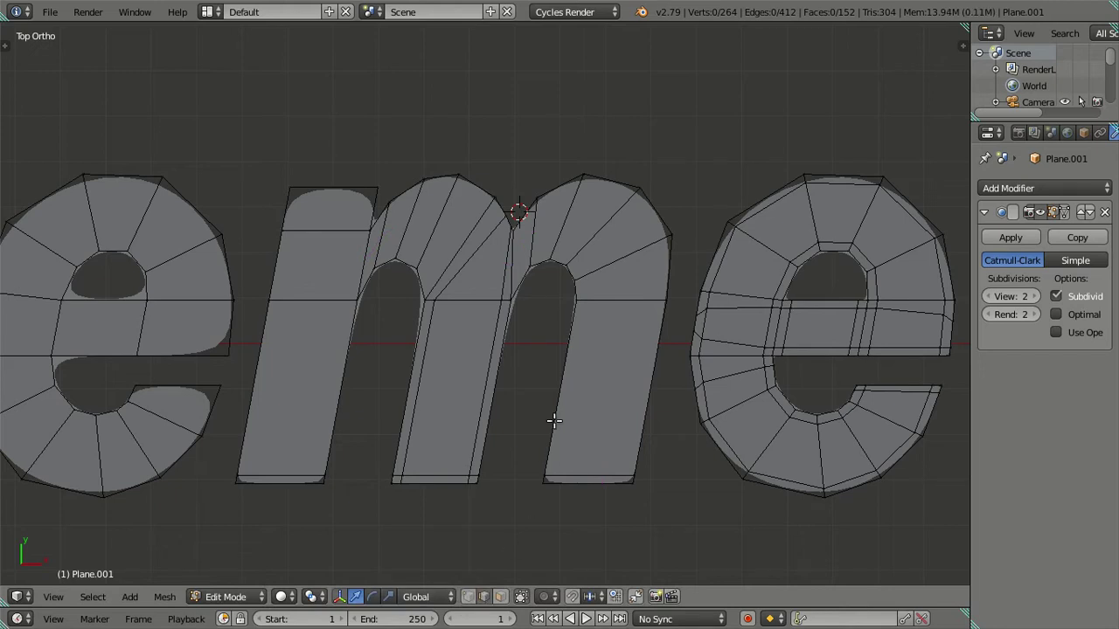
key("ctrl+r")
scroll(601, 305, "up", 8)
left_click(600, 305)
right_click(601, 305)
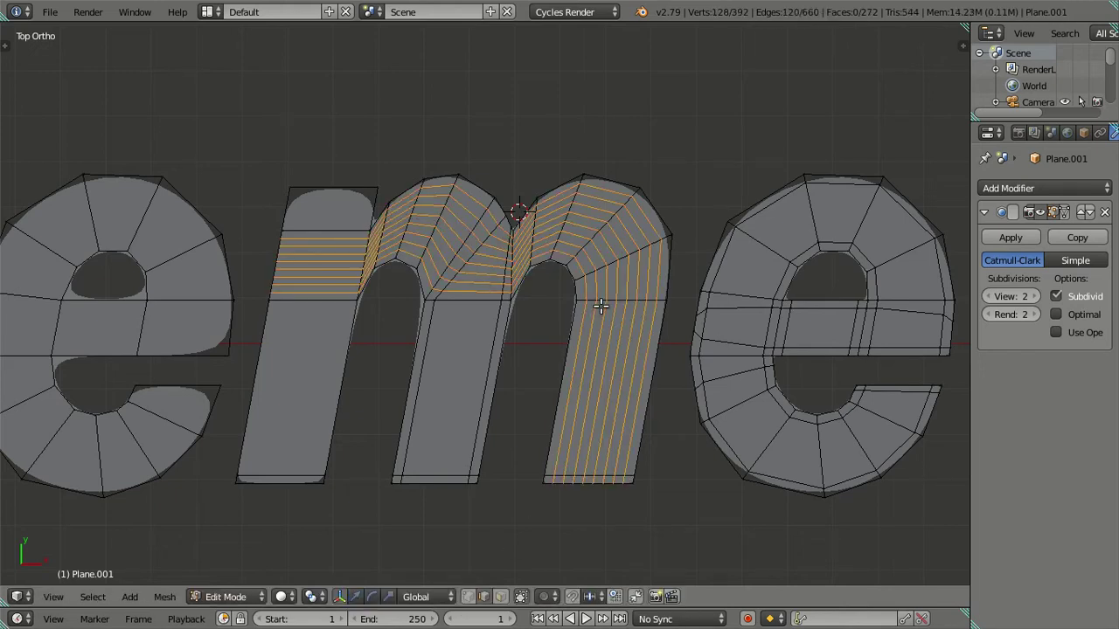
scroll(591, 367, "up", 1)
scroll(610, 370, "up", 1)
right_click(610, 371, "alt+shift")
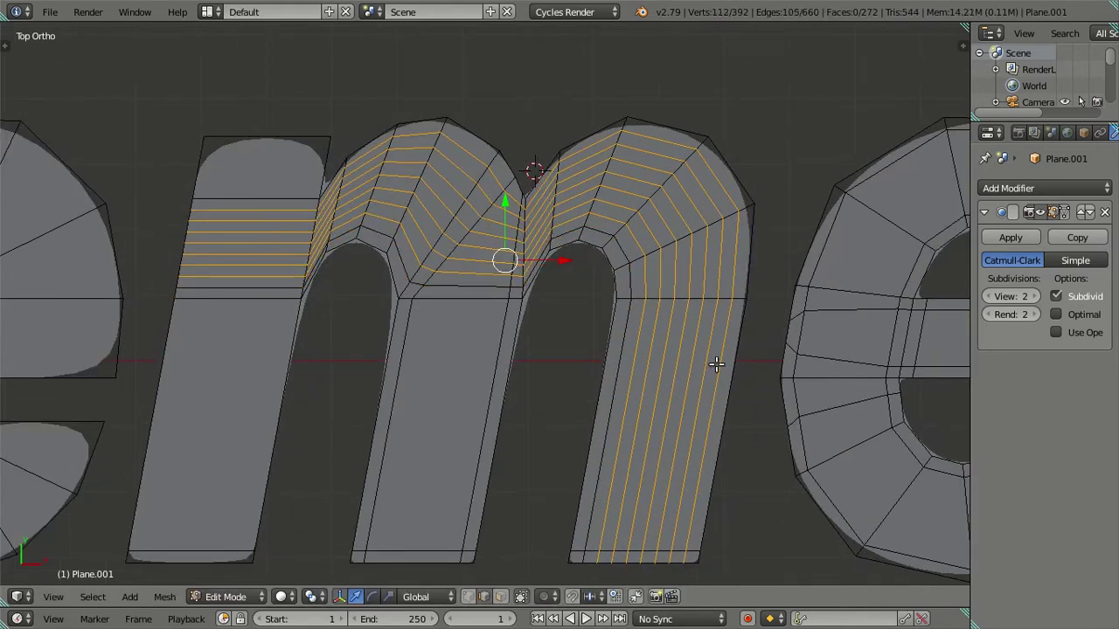
key("x")
left_click(690, 358)
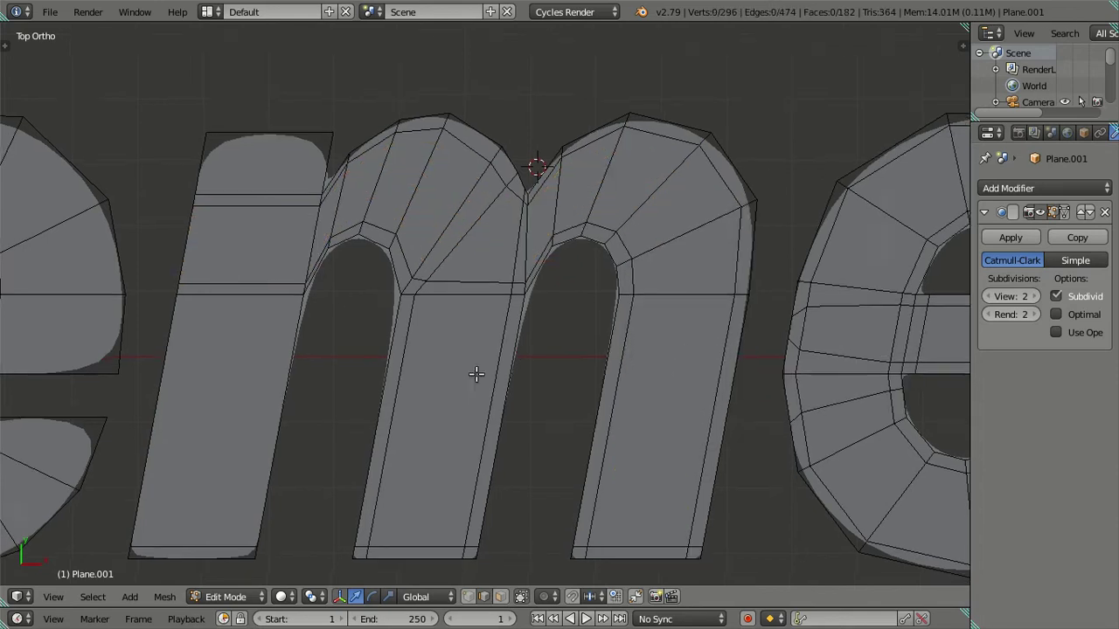
Step: Add about ten loop cuts on the m's left leg and dissolve them
middle_click_drag(476, 374, 564, 325, "shift")
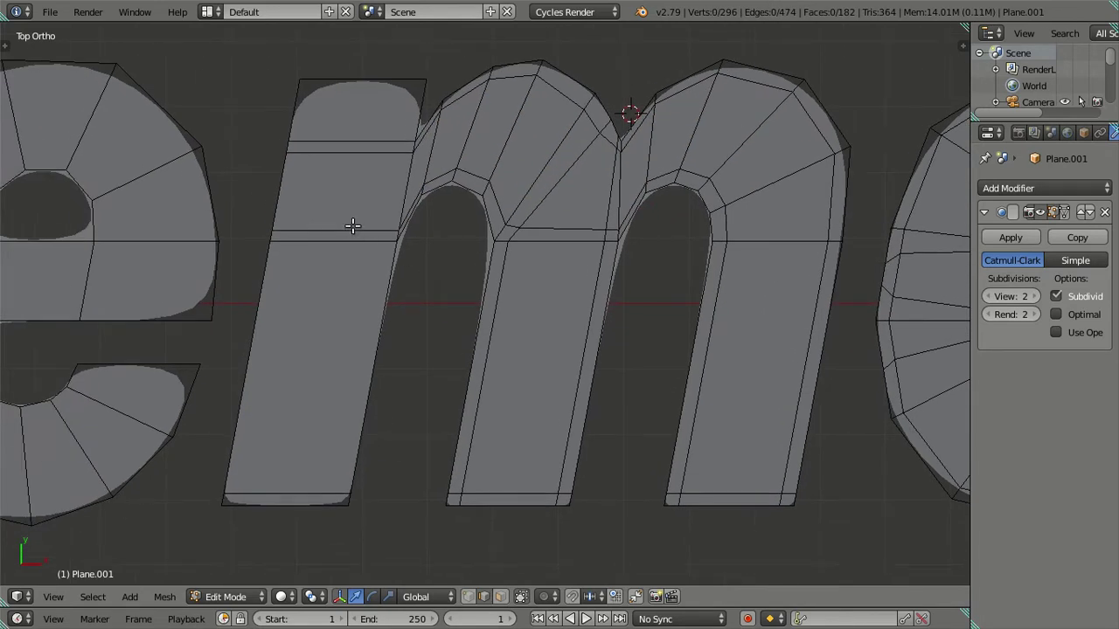
key("z")
scroll(353, 226, "down", 2)
key("z")
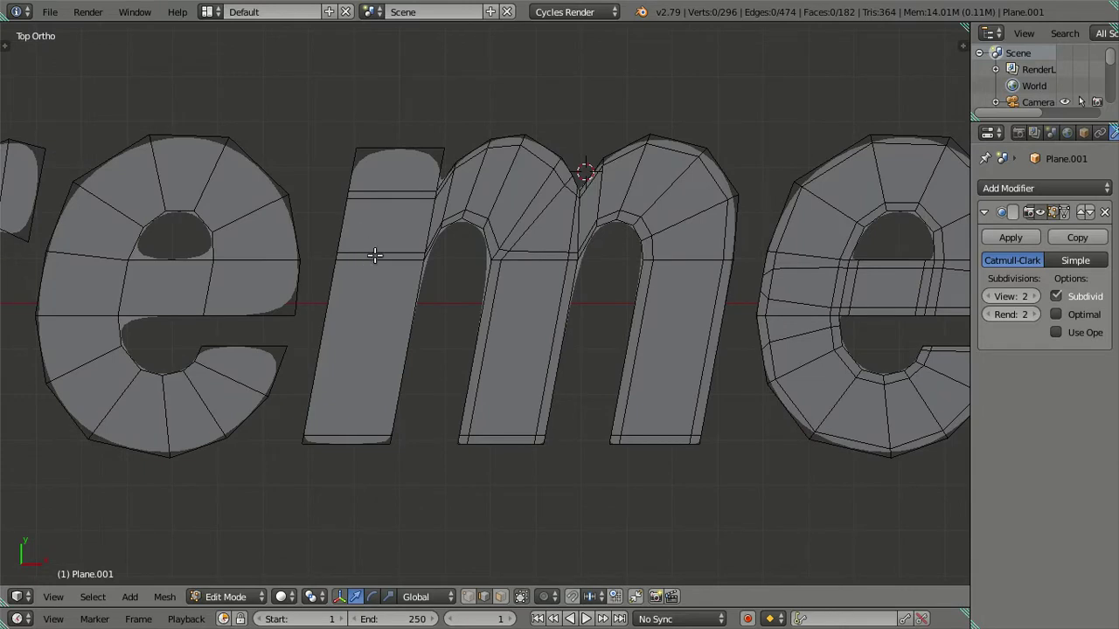
key("ctrl+r")
scroll(374, 254, "up", 9)
left_click(374, 254)
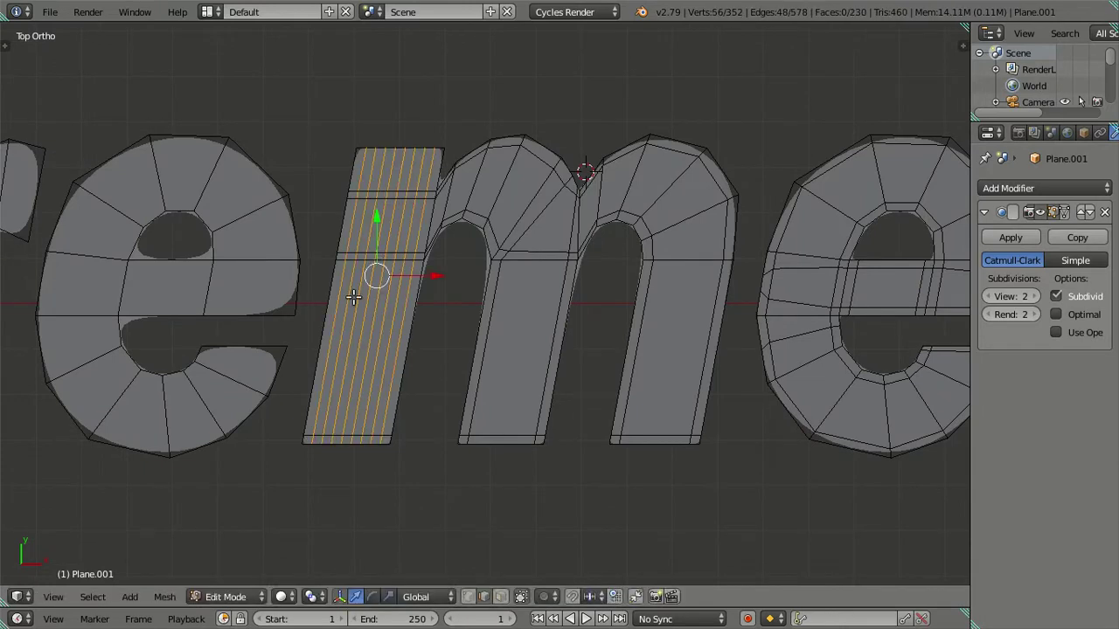
scroll(354, 297, "up", 2)
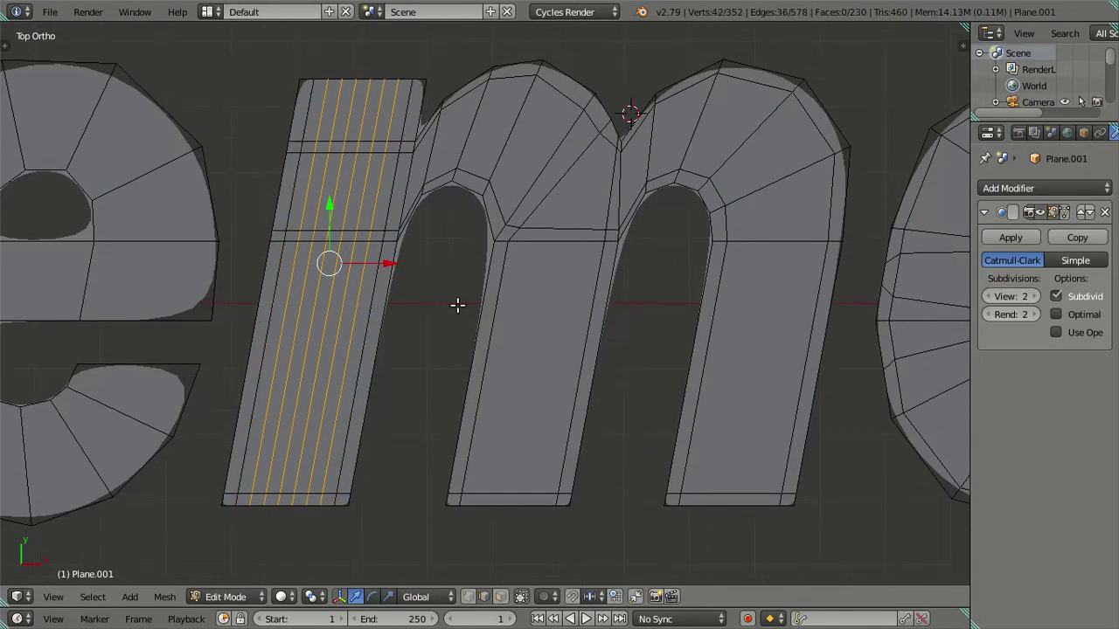
key("x")
left_click(464, 307)
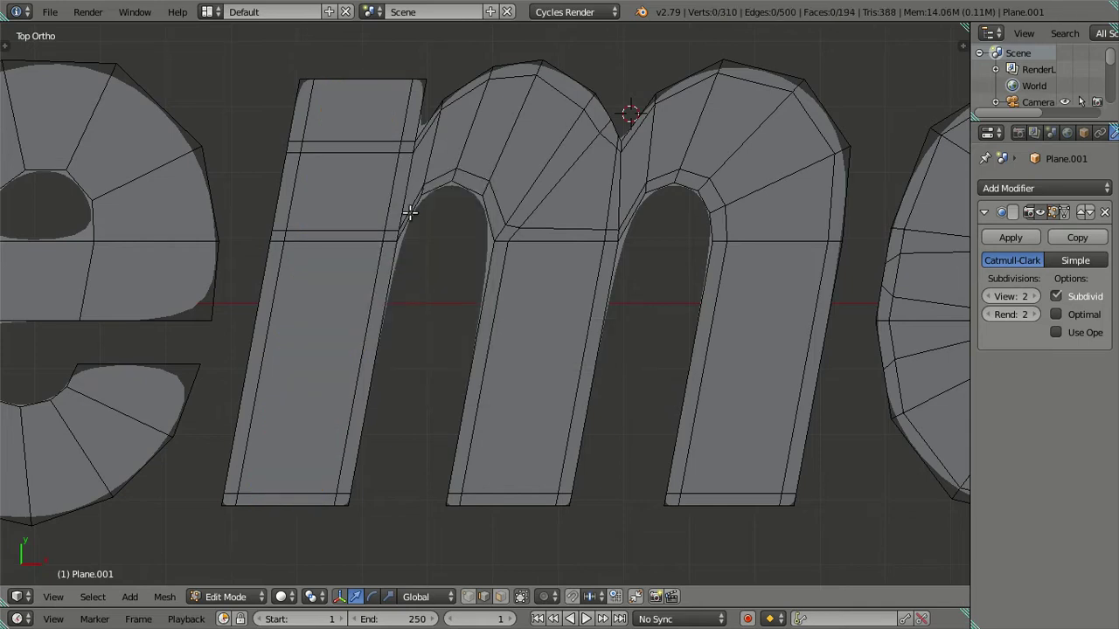
Step: Add five loop cuts on the left leg and dissolve them
middle_click_drag(410, 213, 479, 352, "shift")
scroll(480, 351, "up", 3)
key("ctrl+r")
scroll(428, 304, "up", 3)
key("Escape")
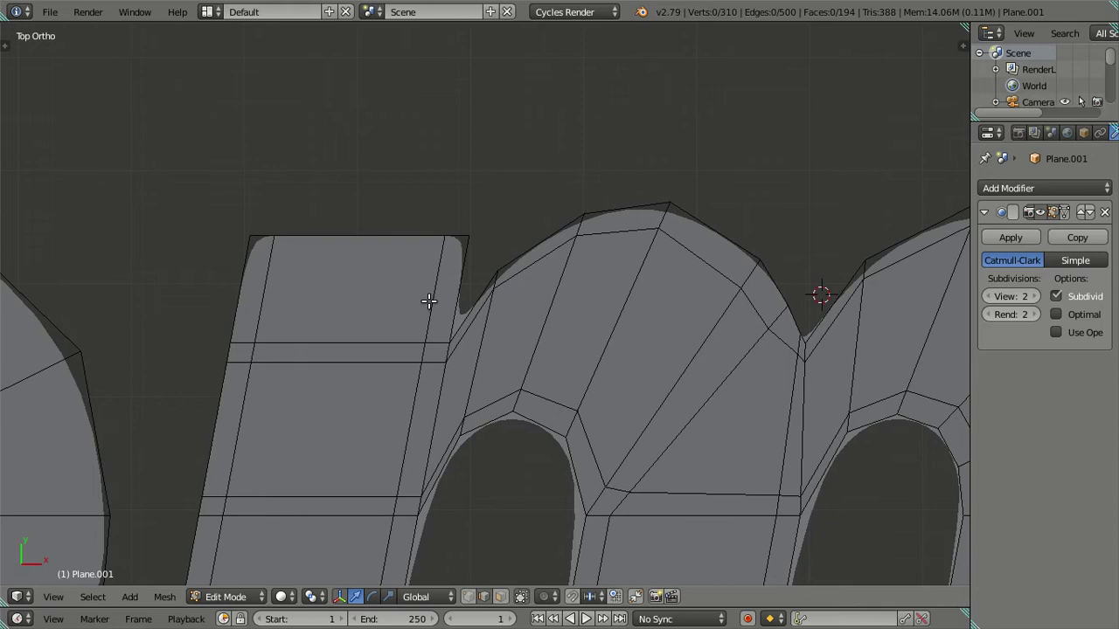
key("ctrl+r")
scroll(428, 300, "up", 4)
left_click(428, 298)
key("x")
left_click(523, 270)
Step: Return to Object Mode and view the smoothed 'preme' lettering
key("Tab")
scroll(426, 315, "down", 3)
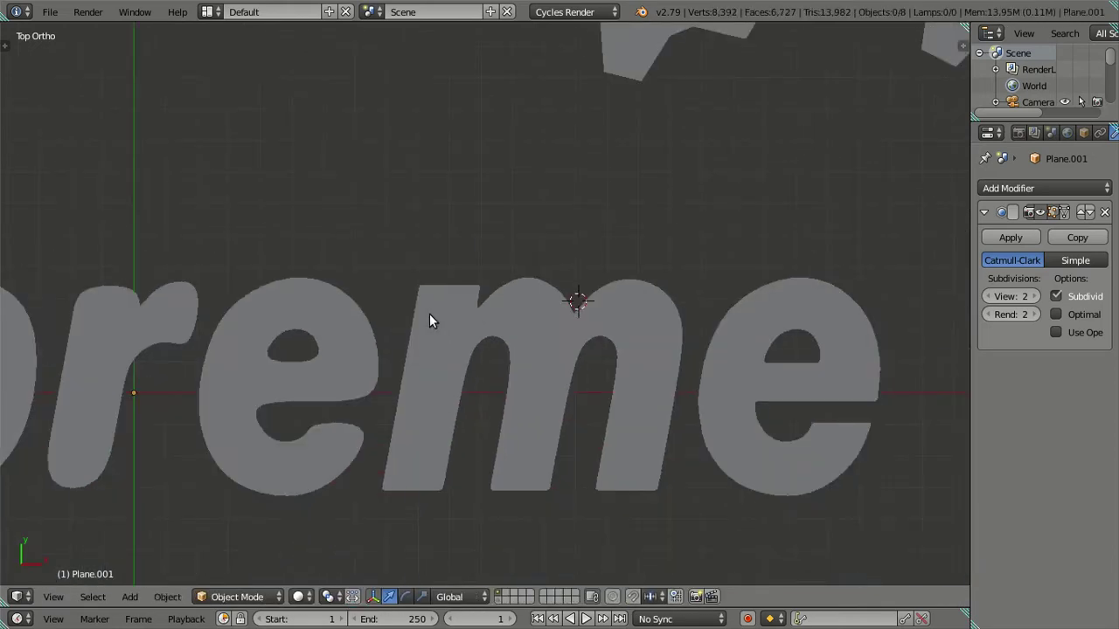
middle_click_drag(388, 347, 544, 290, "shift")
scroll(472, 306, "down", 1)
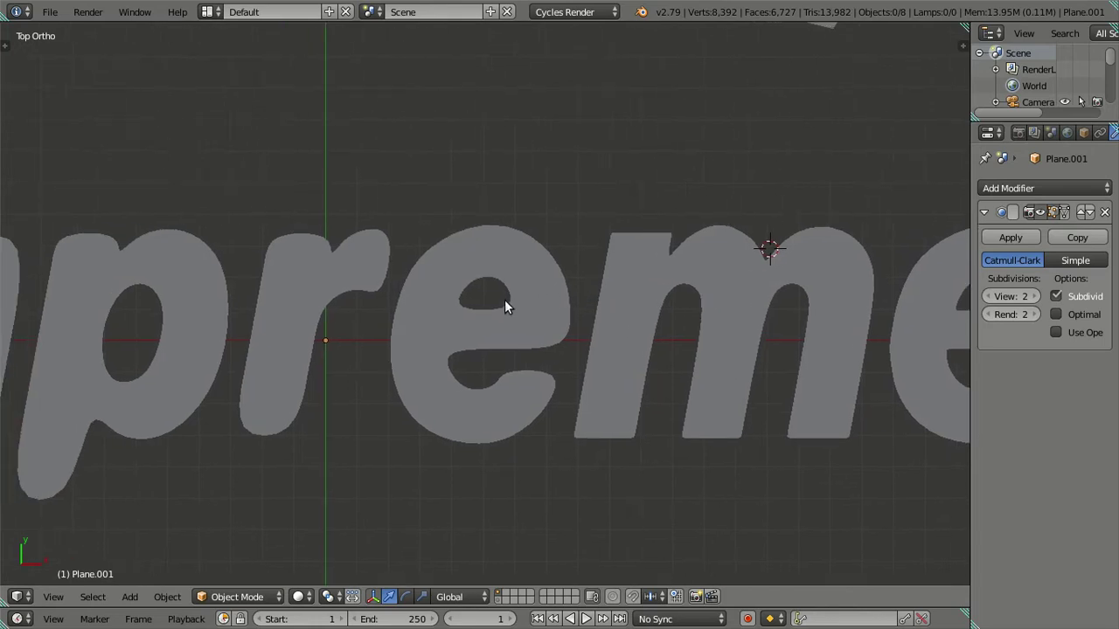
scroll(504, 299, "down", 2)
Step: Duplicate the last e along X and place the copy over the first e
key("Tab")
right_click(485, 307)
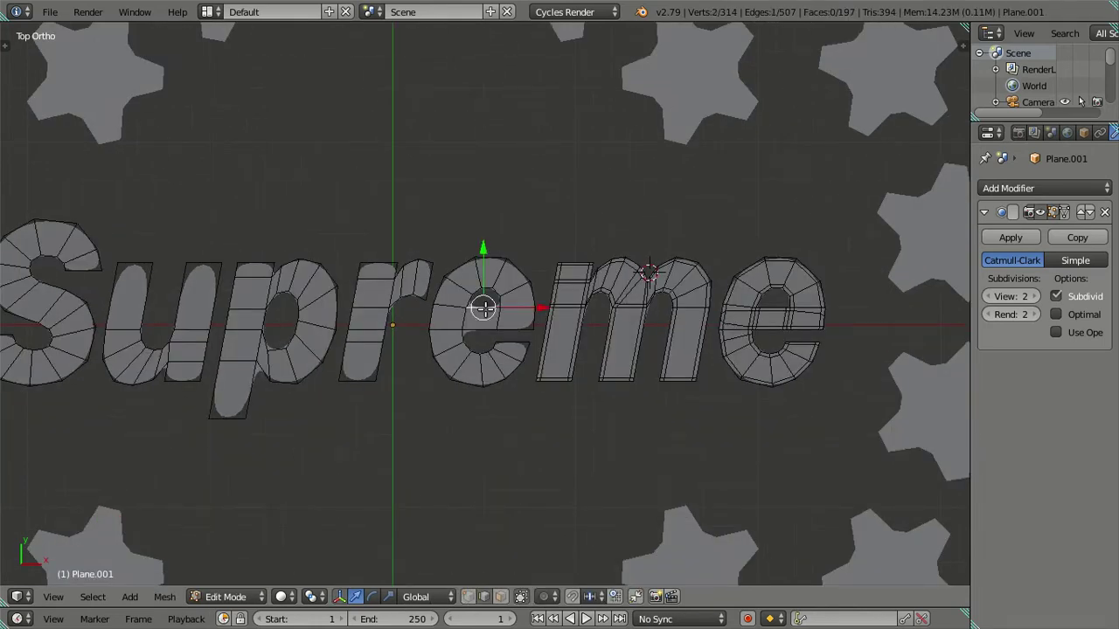
key("l")
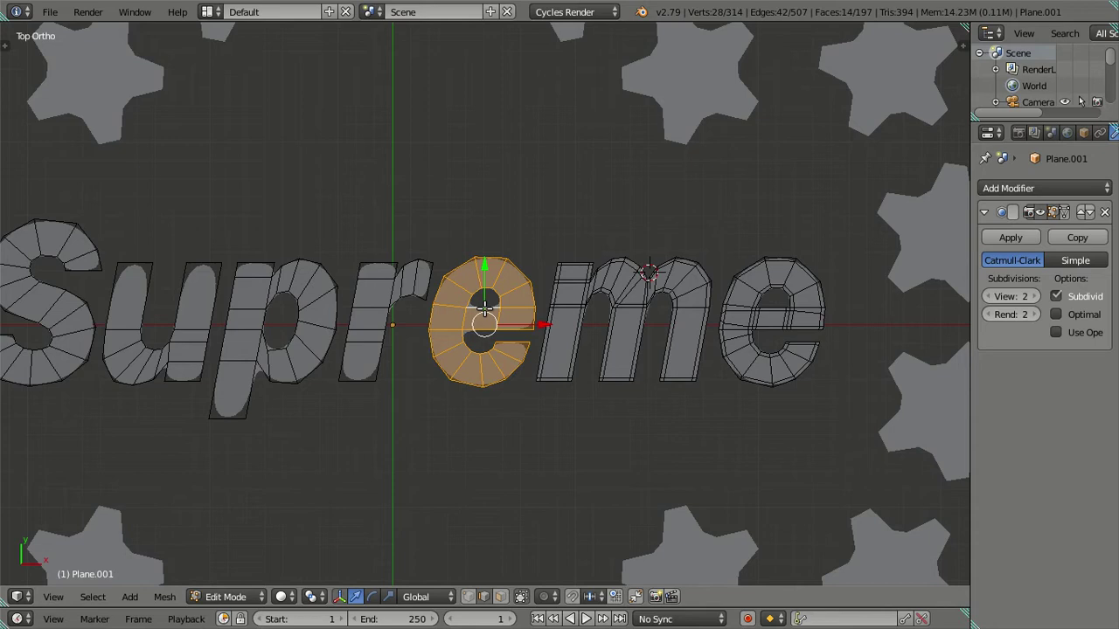
key("a")
right_click(771, 323)
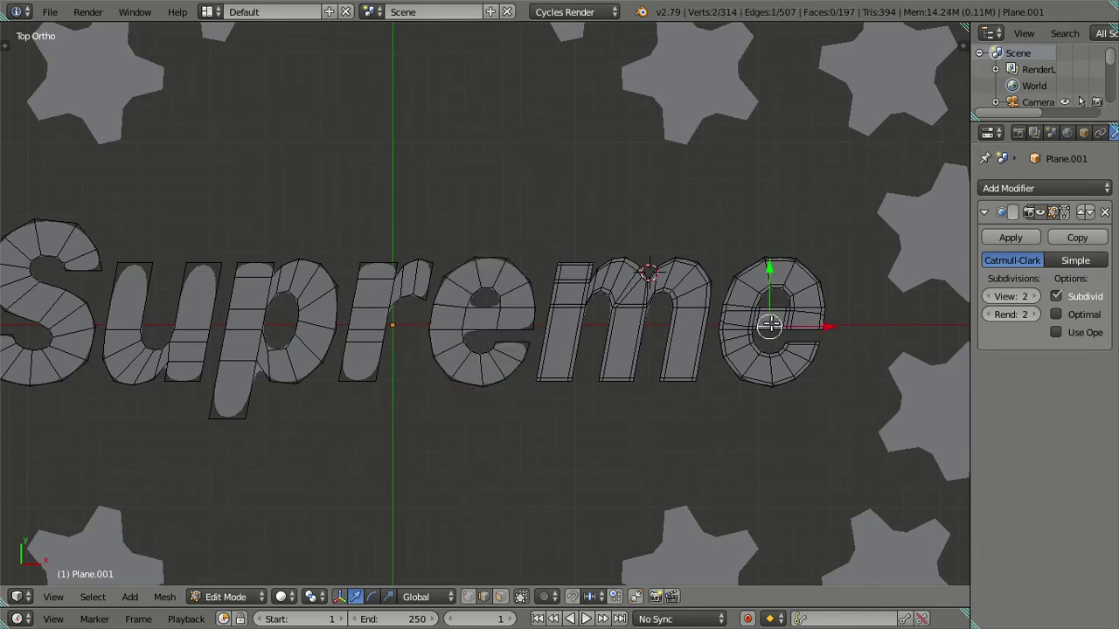
key("l")
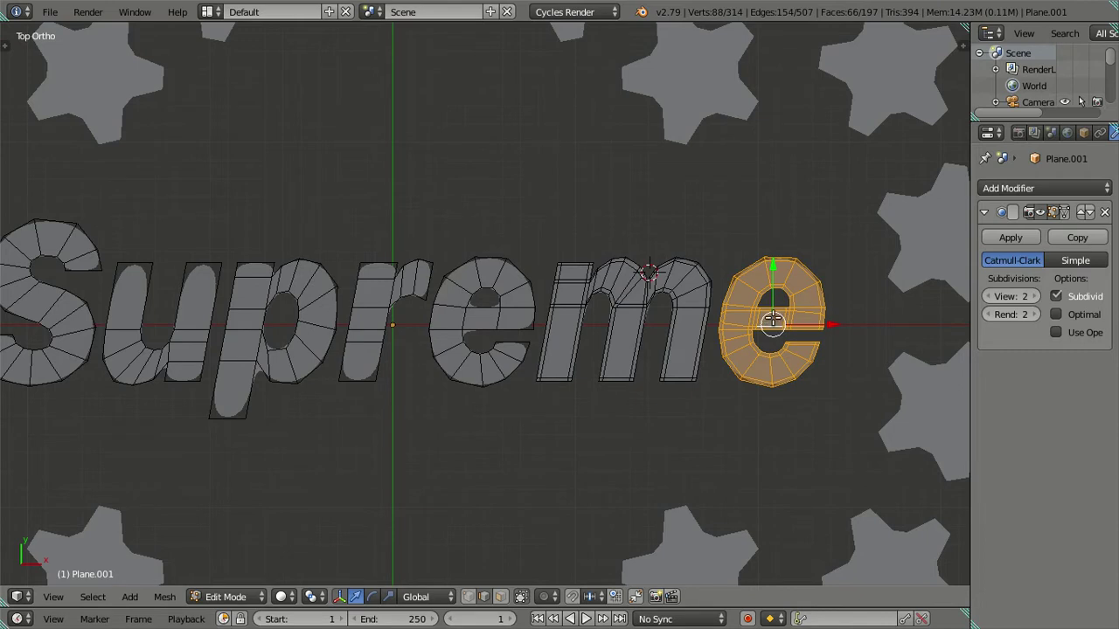
key("shift+d")
key("x")
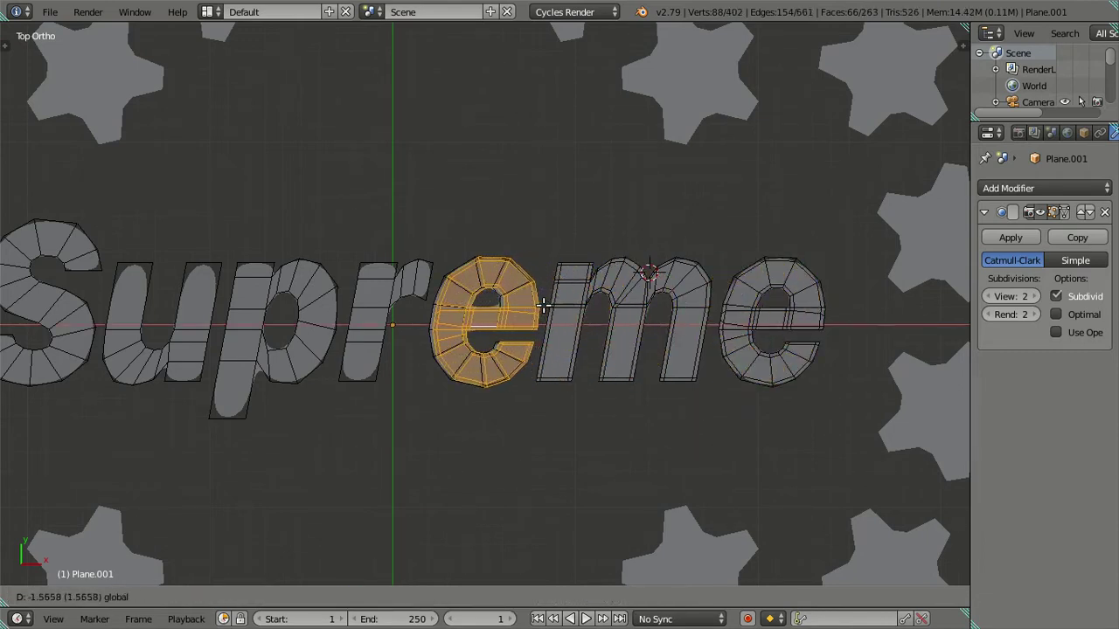
left_click(543, 304)
scroll(543, 304, "up", 2)
scroll(612, 306, "up", 4)
scroll(687, 309, "up", 4)
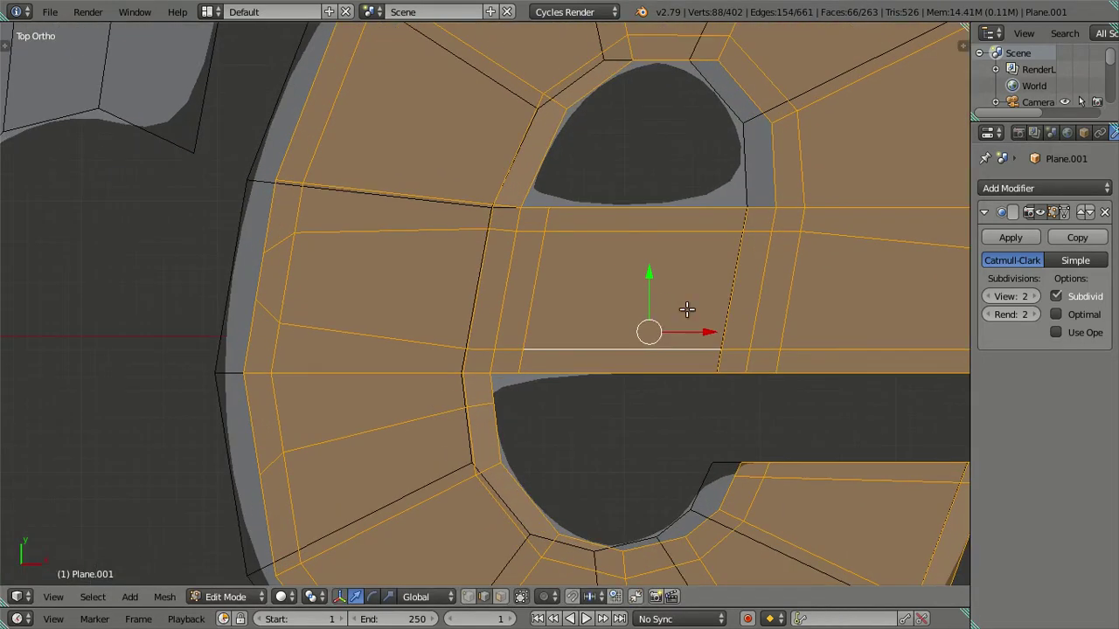
Step: Nudge the copied e along X until it aligns with the first e
key("g")
key("x")
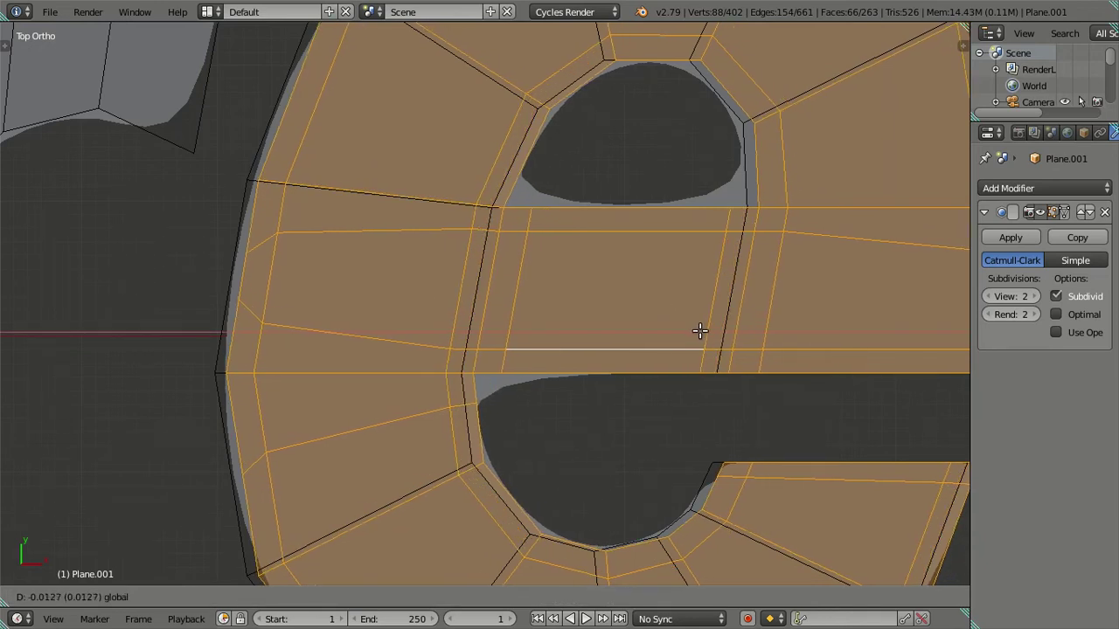
left_click(685, 330)
scroll(685, 330, "down", 2)
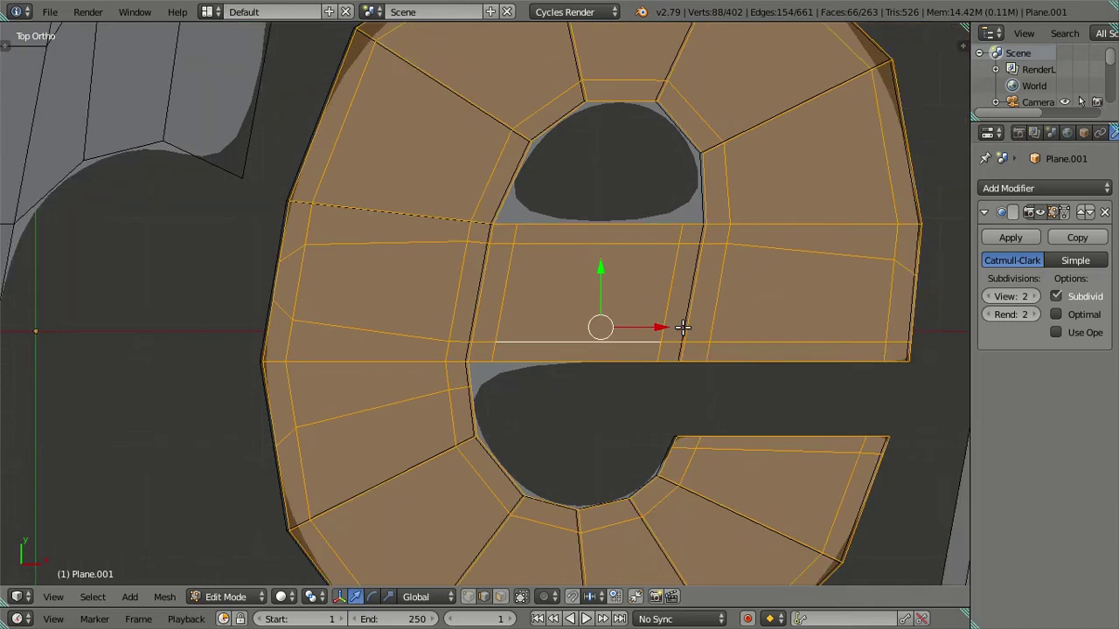
scroll(682, 324, "up", 4)
key("g")
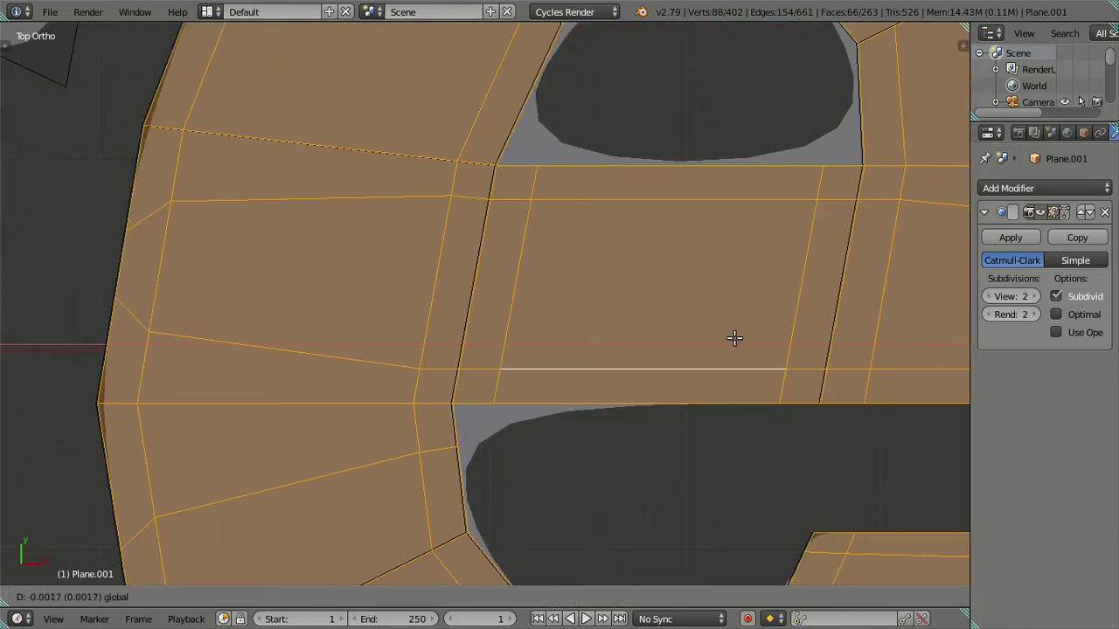
left_click(732, 337)
scroll(704, 329, "down", 3)
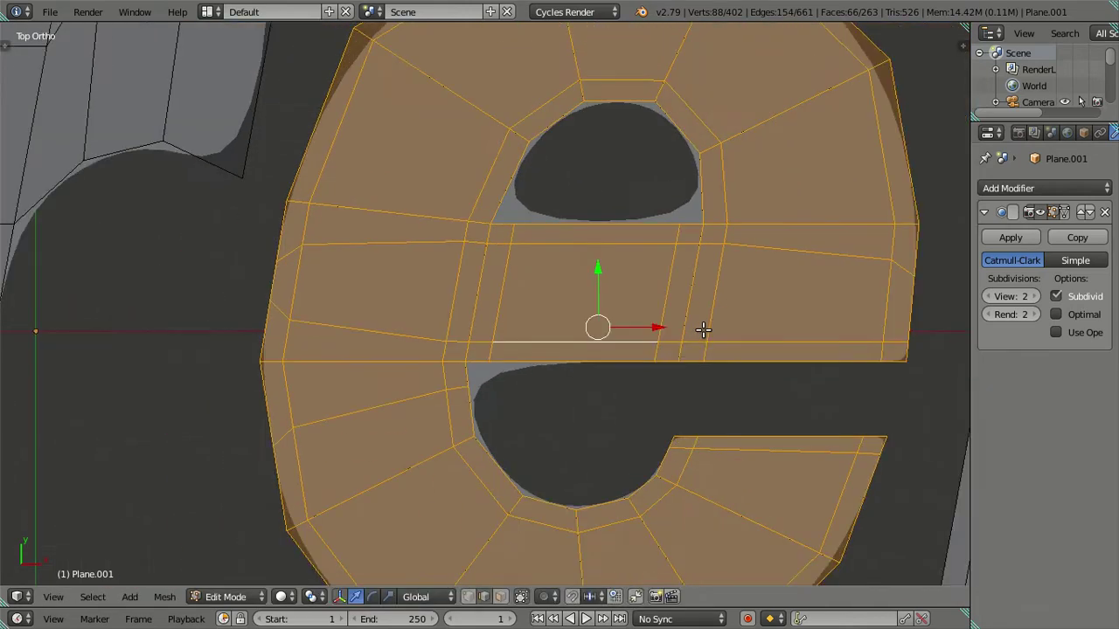
scroll(704, 325, "down", 2)
Step: Delete the faces of the original first e, keeping the aligned copy
key("a")
right_click(645, 311)
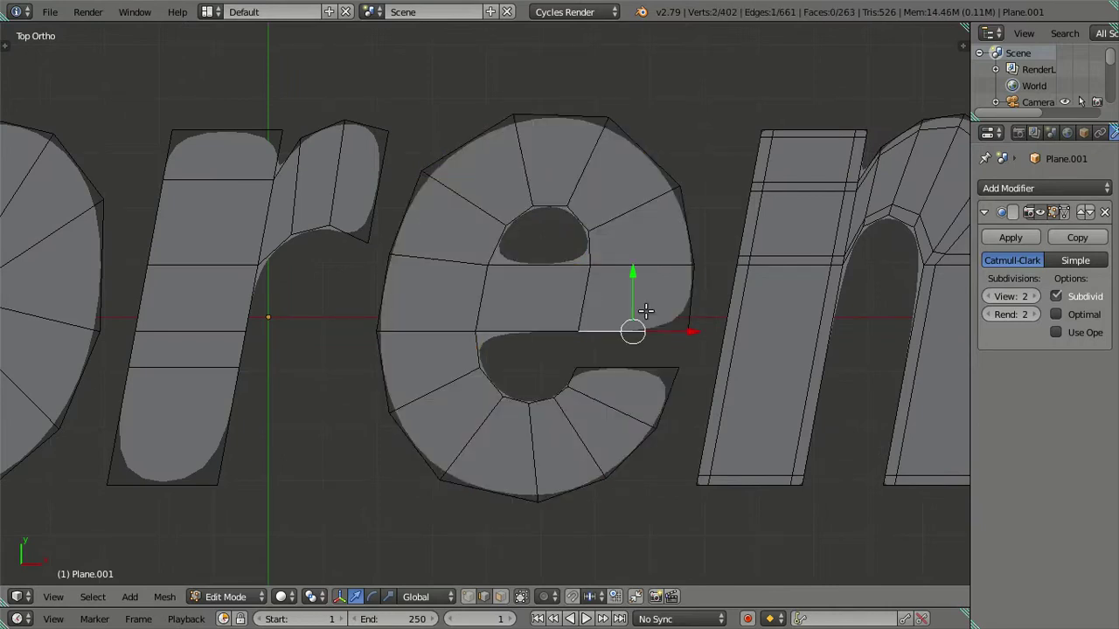
key("ctrl+l")
key("x")
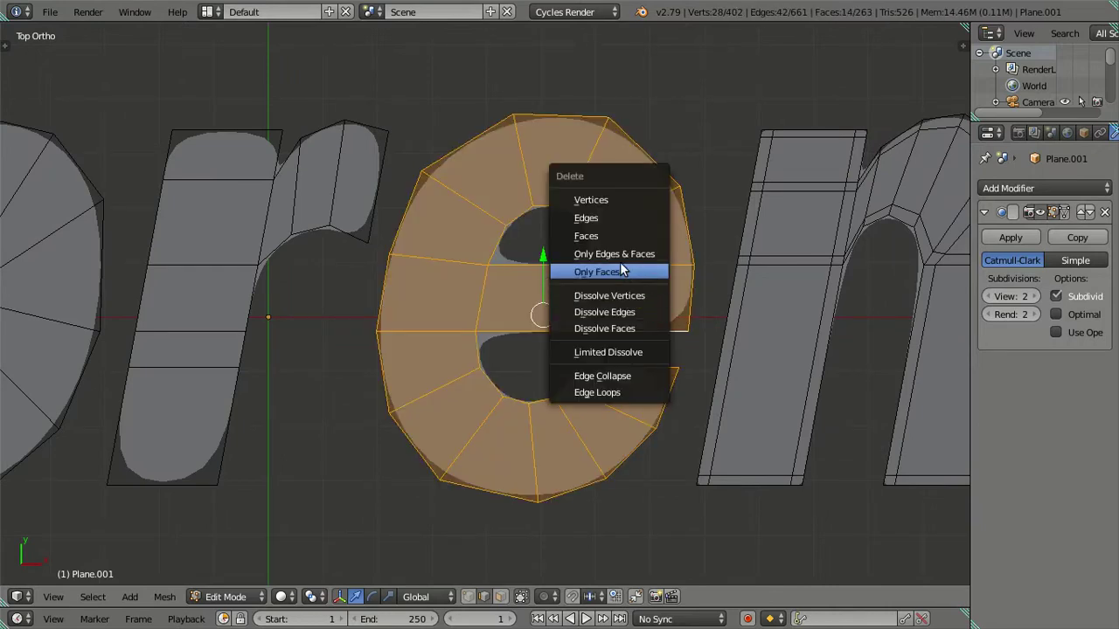
left_click(620, 236)
key("ctrl+z")
key("ctrl+shift+z")
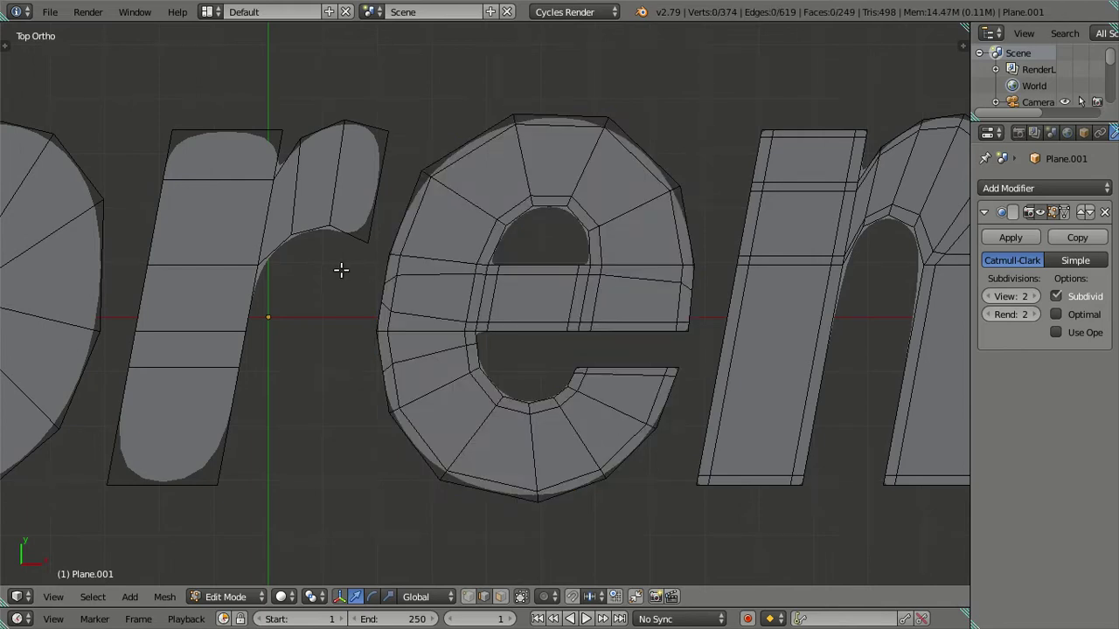
scroll(336, 262, "down", 2)
scroll(339, 291, "down", 1)
Step: Dissolve two edges on the r's stem
middle_click_drag(339, 291, 487, 268, "shift")
scroll(481, 270, "up", 4)
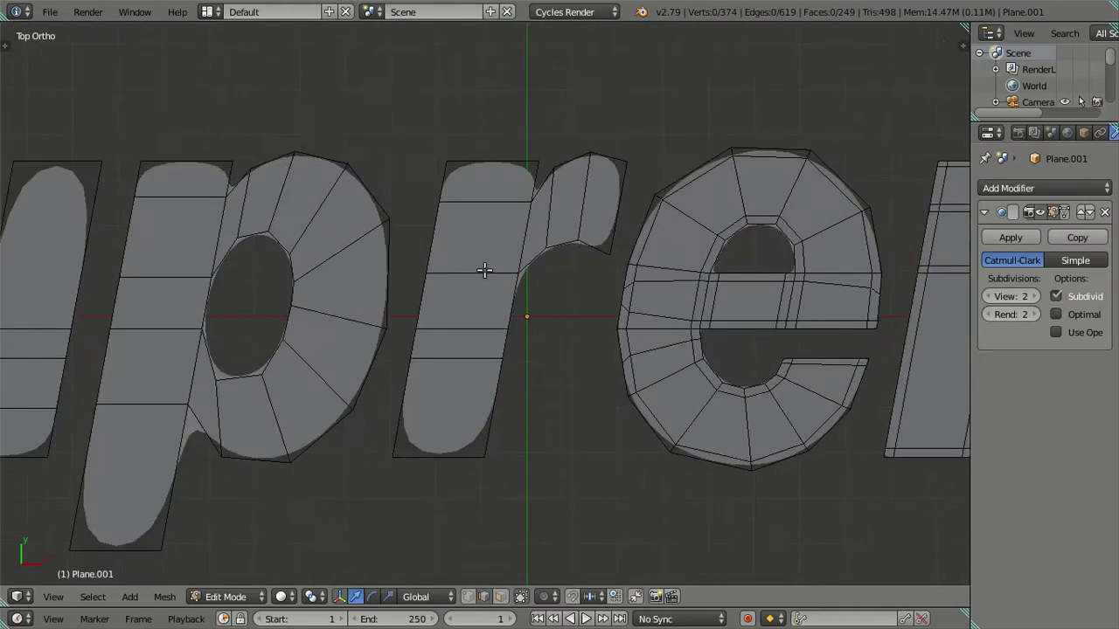
scroll(432, 345, "up", 3)
scroll(455, 393, "down", 1)
scroll(461, 375, "down", 4)
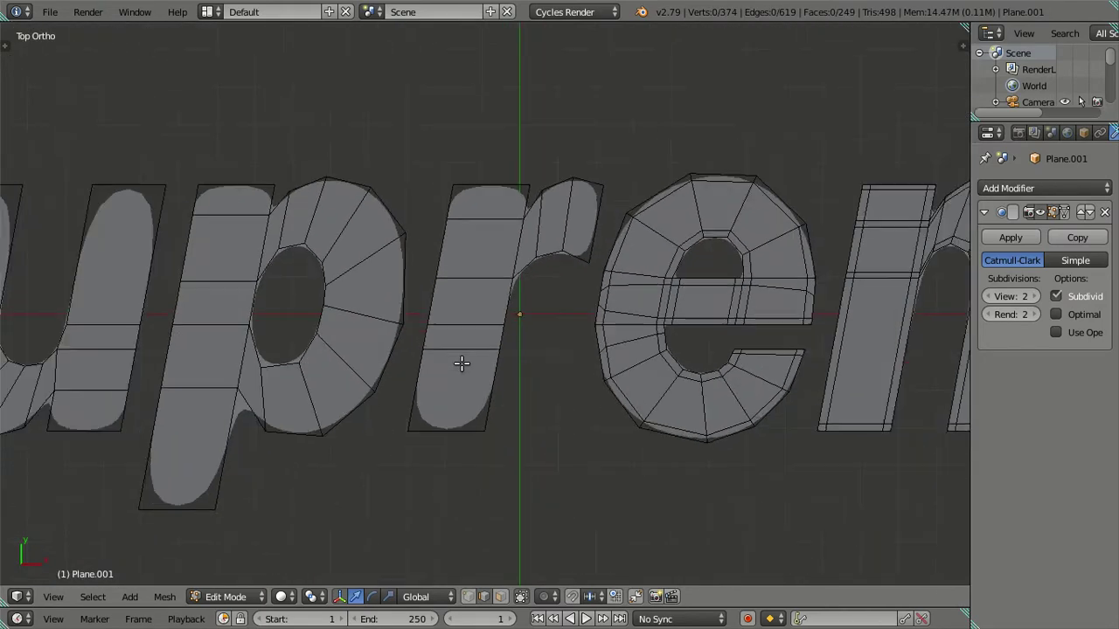
scroll(461, 366, "down", 1)
scroll(442, 304, "up", 3)
right_click(468, 325)
right_click(446, 347, "shift")
key("x")
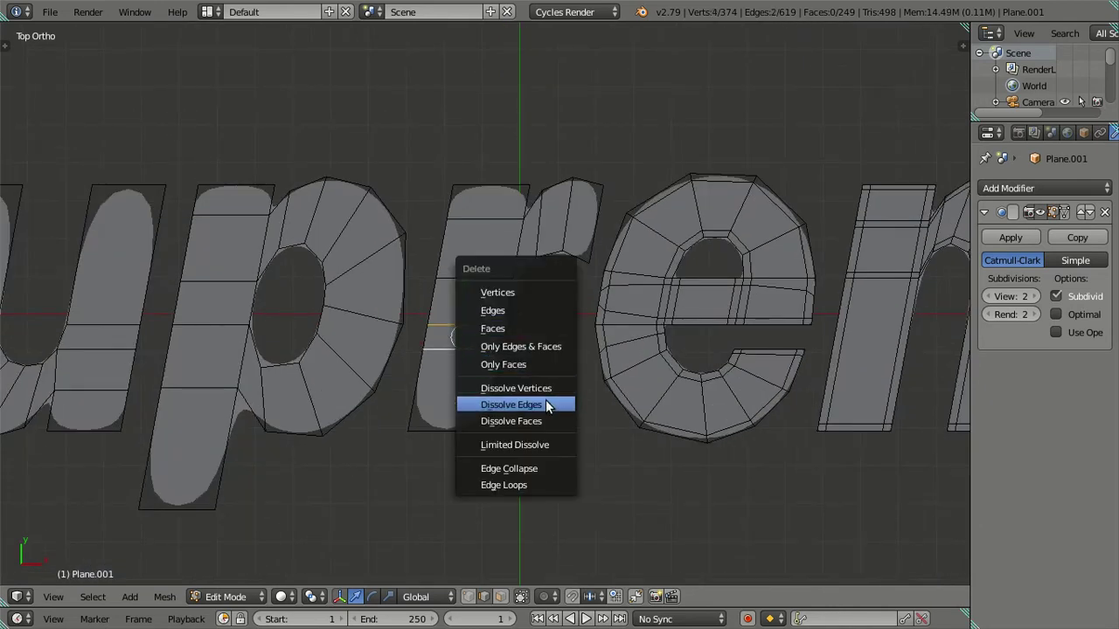
left_click(545, 403)
Step: Add twenty loop cuts across the r's stem and dissolve all but the outer loops
key("ctrl+r")
left_click(494, 350)
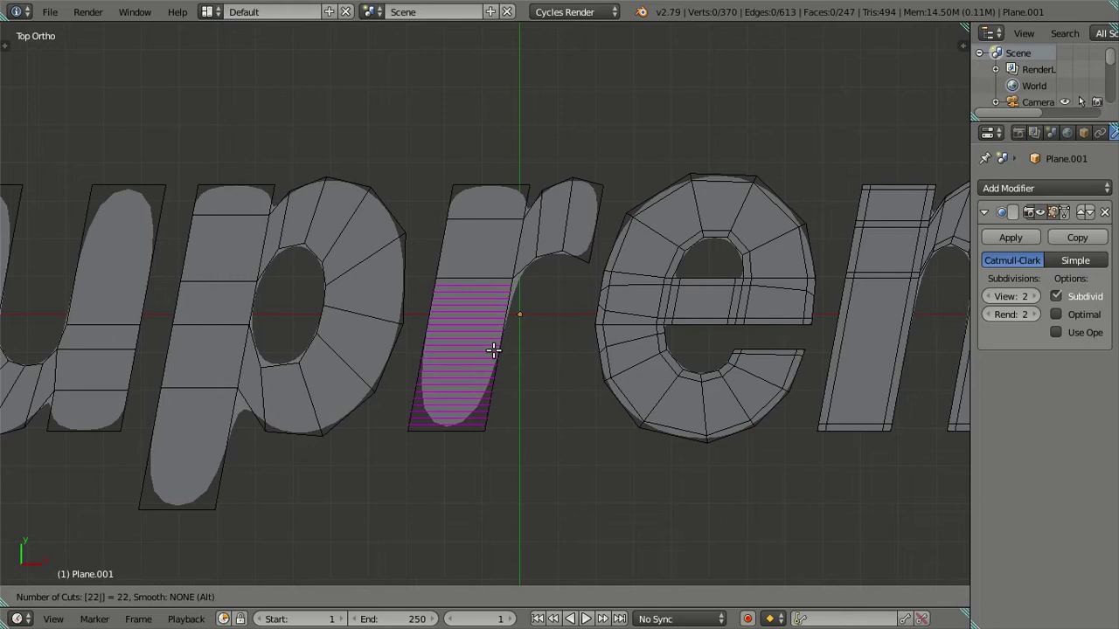
left_click(495, 347)
key("ctrl+z")
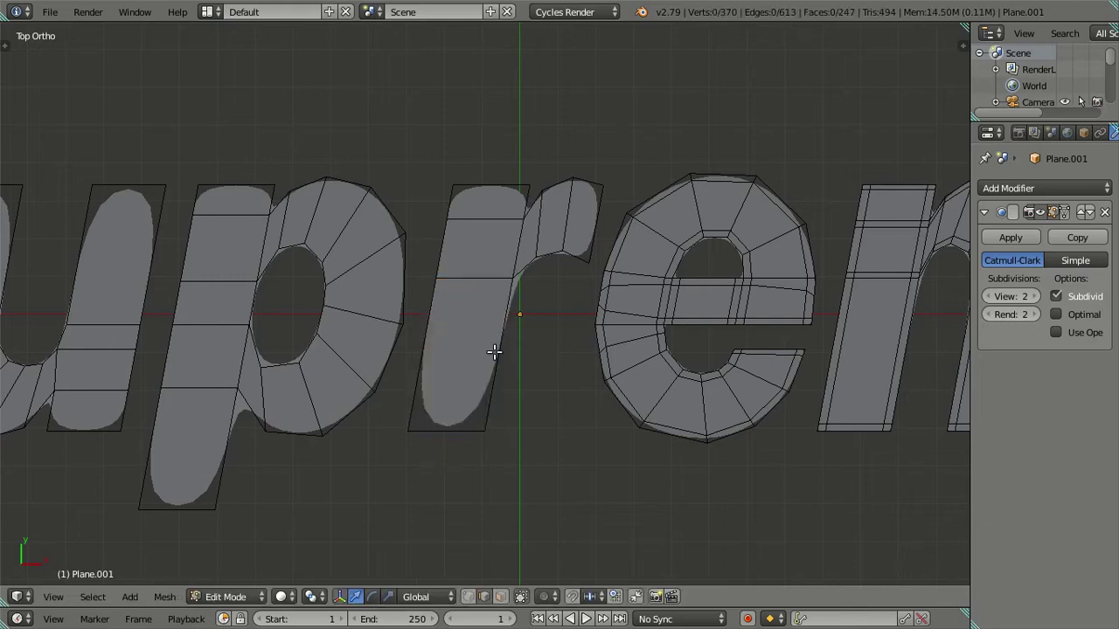
key("ctrl+r")
scroll(494, 351, "up", 19)
left_click(495, 350)
scroll(495, 350, "up", 3)
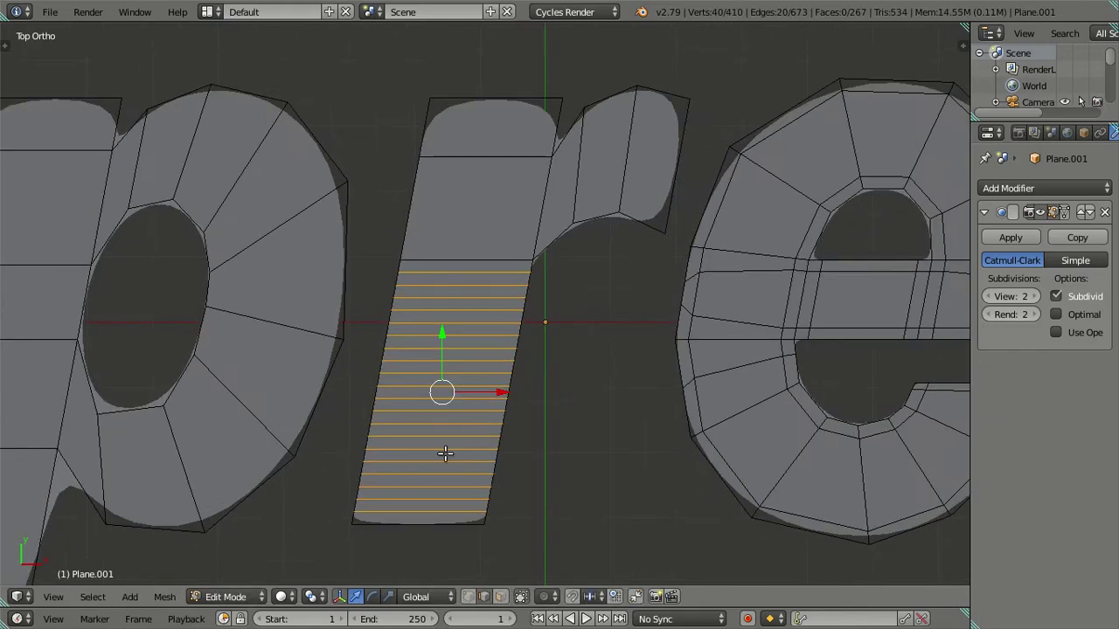
right_click(433, 508, "shift")
right_click(493, 266, "shift")
key("x")
left_click(627, 287)
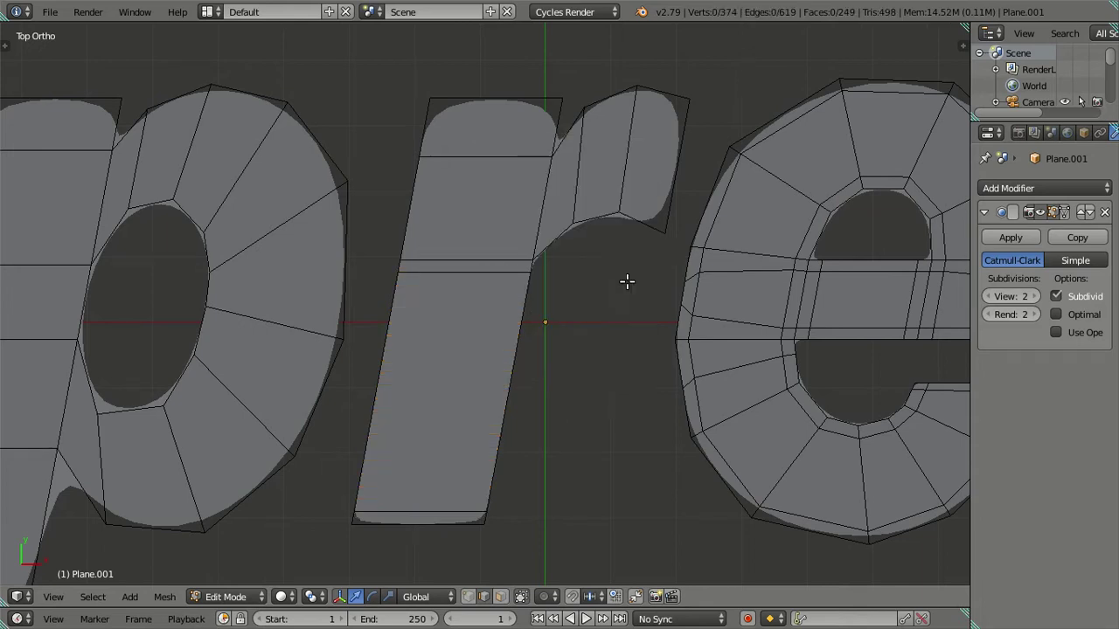
scroll(627, 279, "up", 5)
scroll(567, 250, "down", 2)
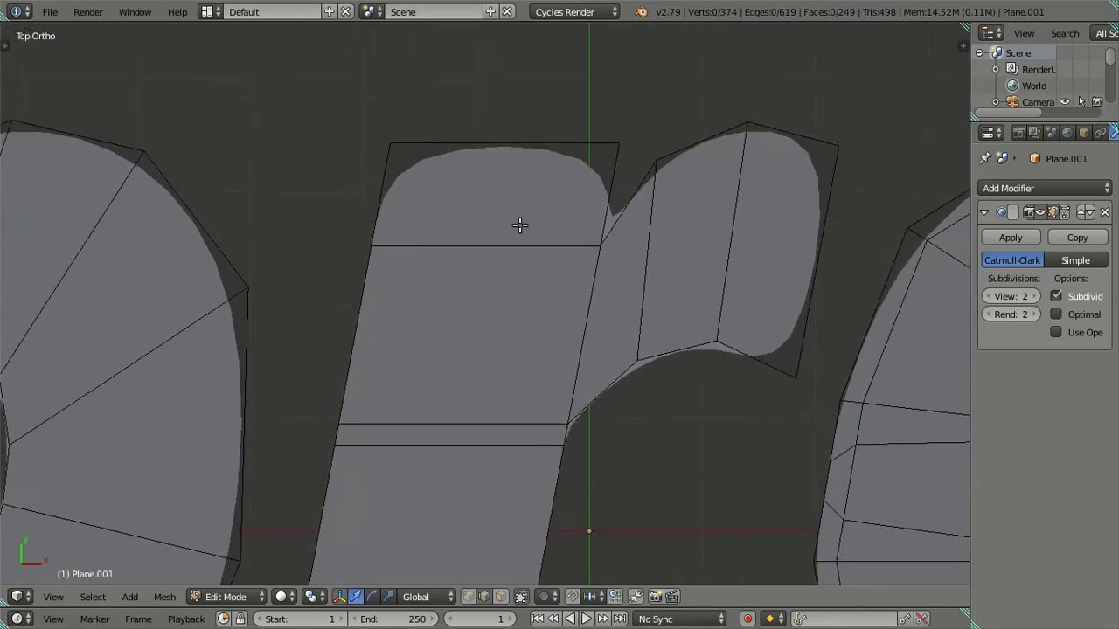
Step: Add six lengthwise loop cuts on the r stem and dissolve the inner ones
key("ctrl+r")
scroll(519, 224, "up", 5)
left_click(519, 224)
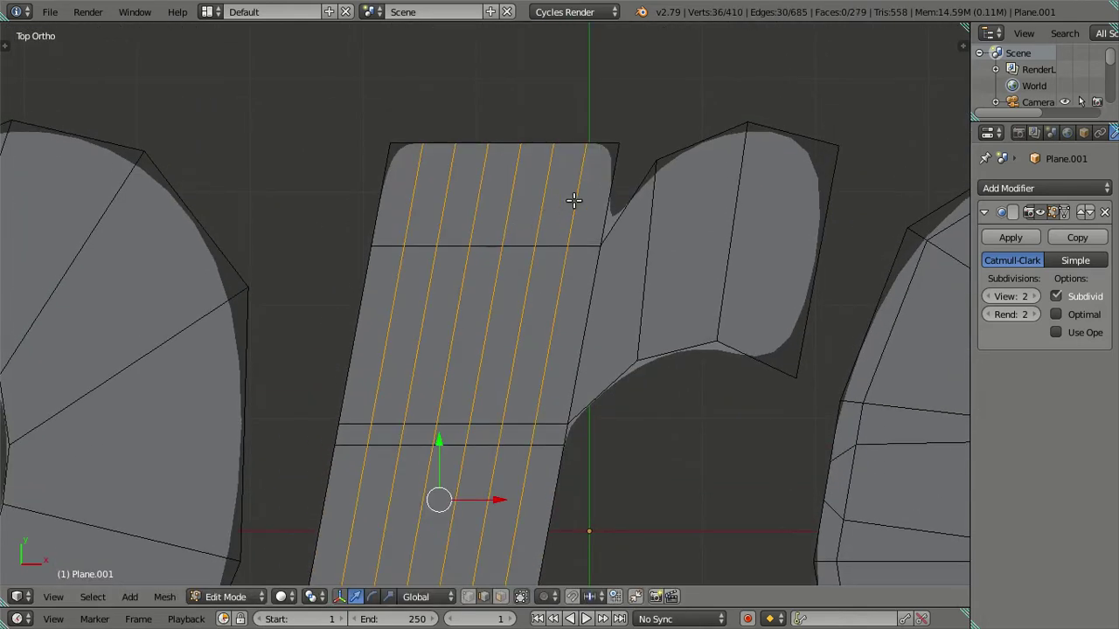
scroll(573, 200, "down", 3)
scroll(573, 200, "down", 3)
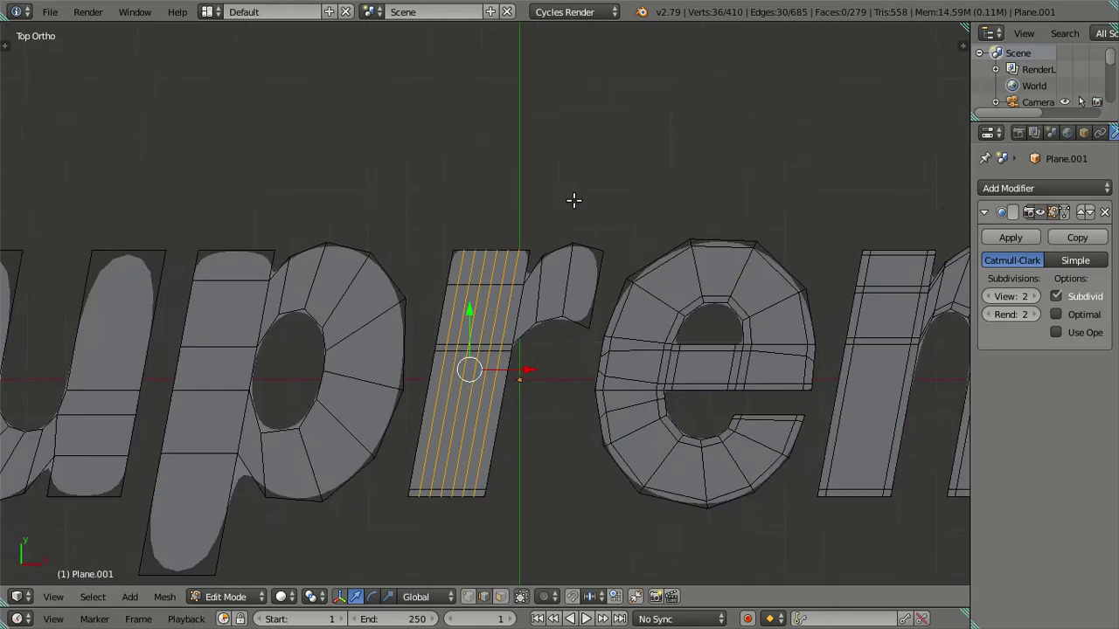
scroll(564, 208, "up", 3)
left_click(530, 239, "alt+shift")
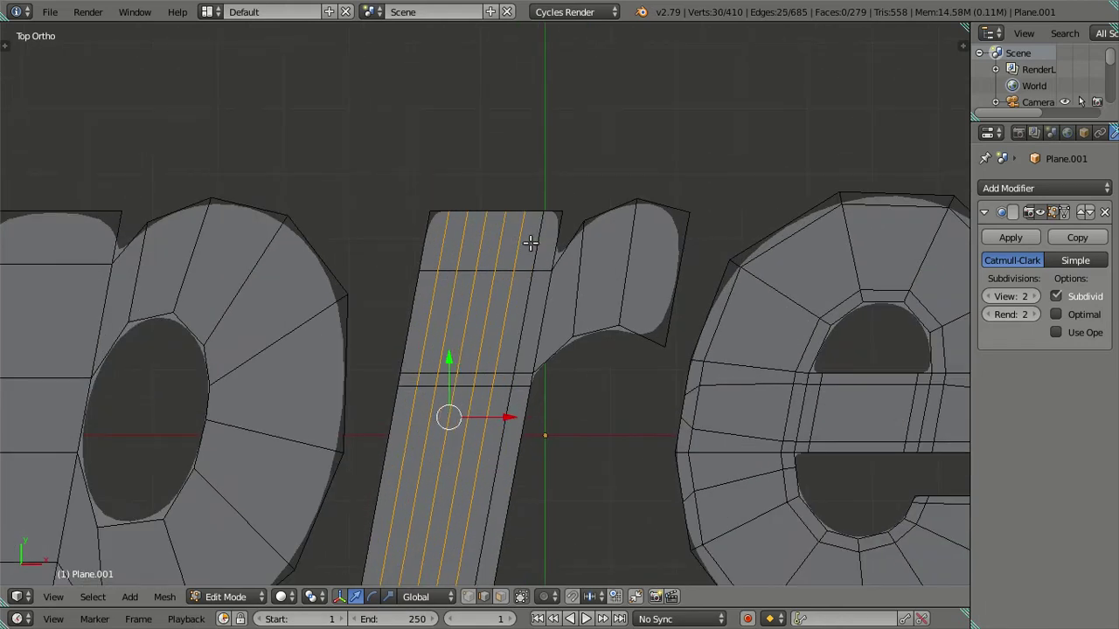
left_click(439, 244, "alt+shift")
key("x")
left_click(537, 249)
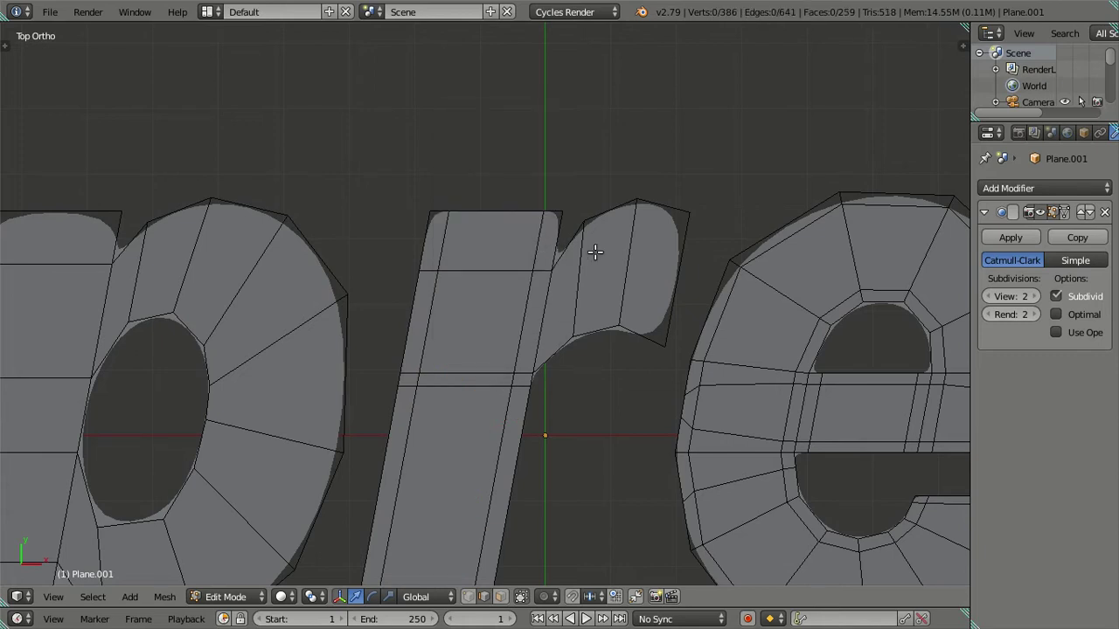
scroll(603, 255, "up", 1)
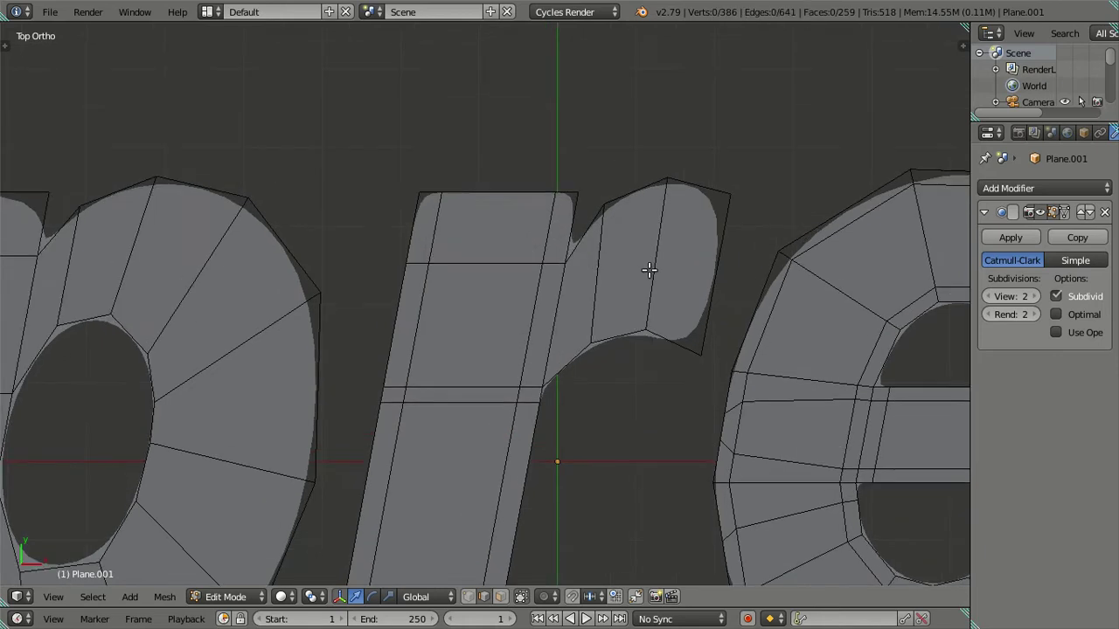
Step: Add and dissolve trial loop cuts across the r's stem, shoulder and stem top
key("ctrl+r")
scroll(649, 270, "up", 4)
left_click(649, 270)
right_click(658, 289)
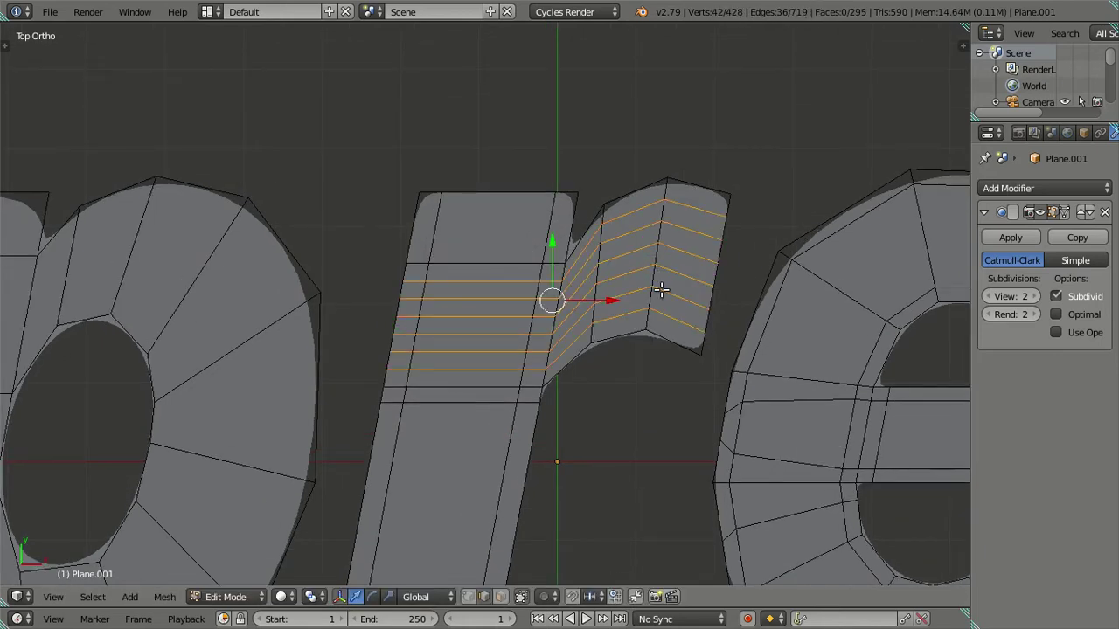
key("x")
left_click(690, 206)
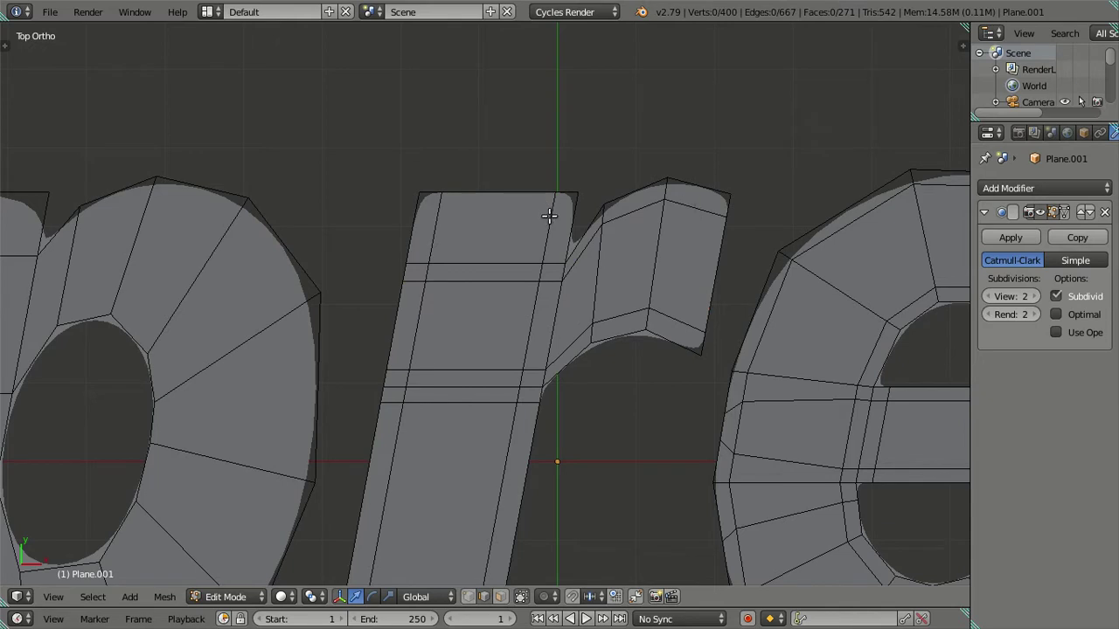
key("ctrl+r")
scroll(554, 214, "up", 3)
left_click(554, 214)
right_click(551, 215)
key("x")
left_click(522, 204)
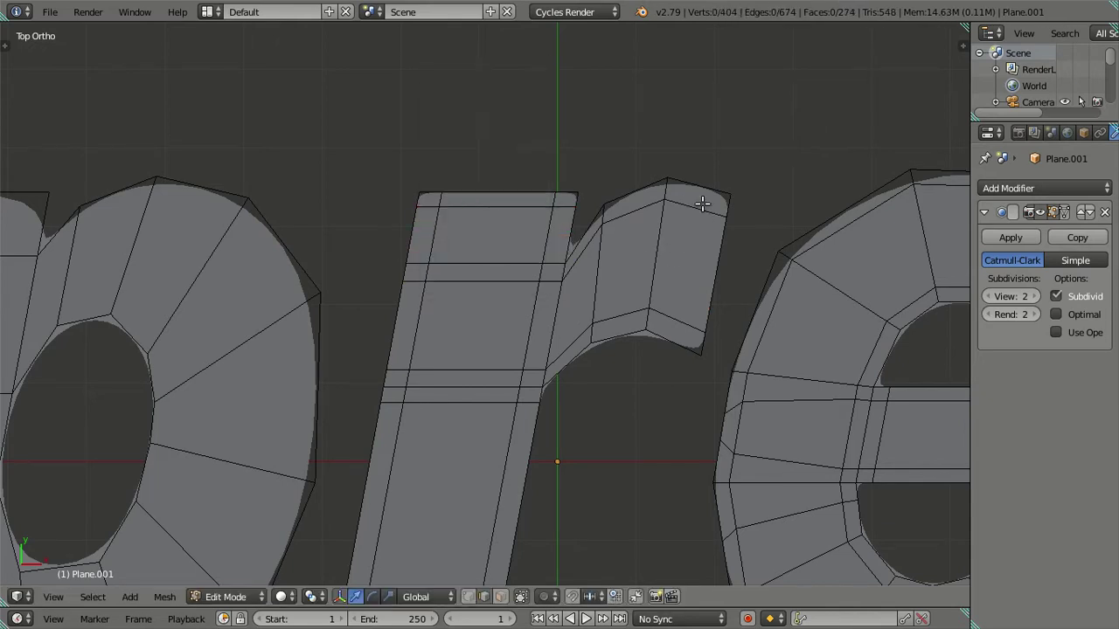
Step: Add two loop cuts on the r arm, dissolve one, and preview the smoothed letters
key("ctrl+r")
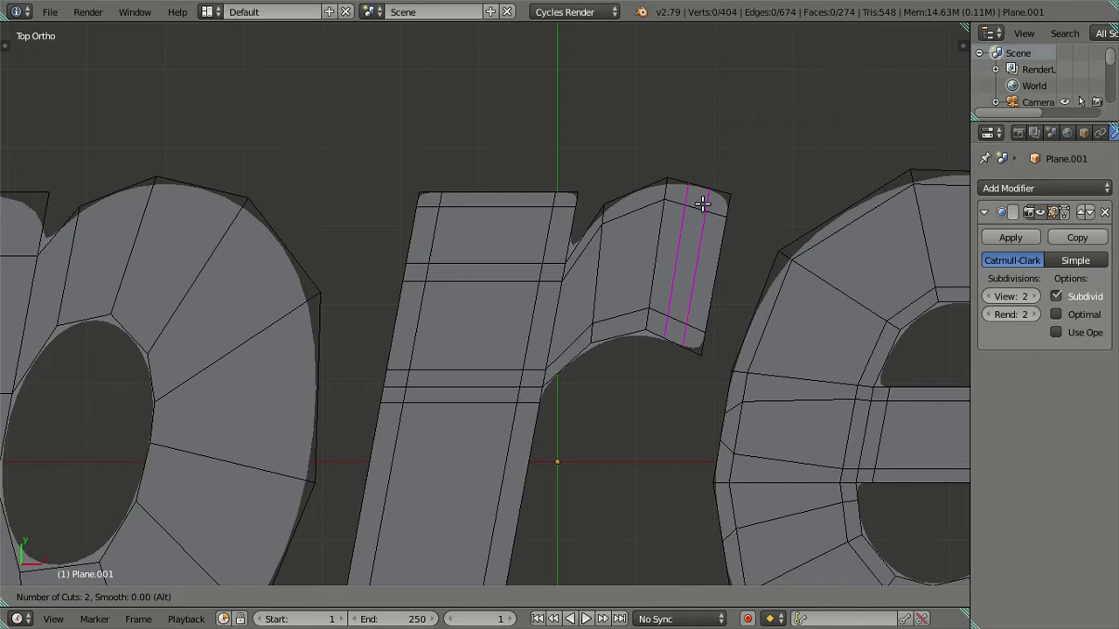
left_click(702, 203)
right_click(700, 237, "alt")
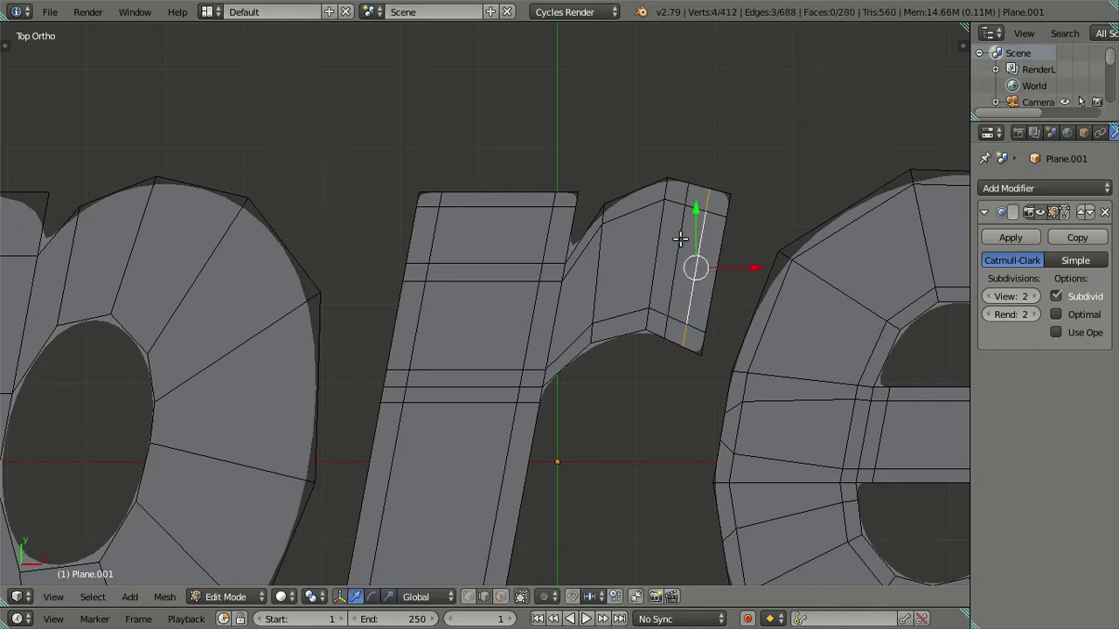
key("x")
left_click(686, 232)
scroll(542, 250, "down", 4)
key("Tab")
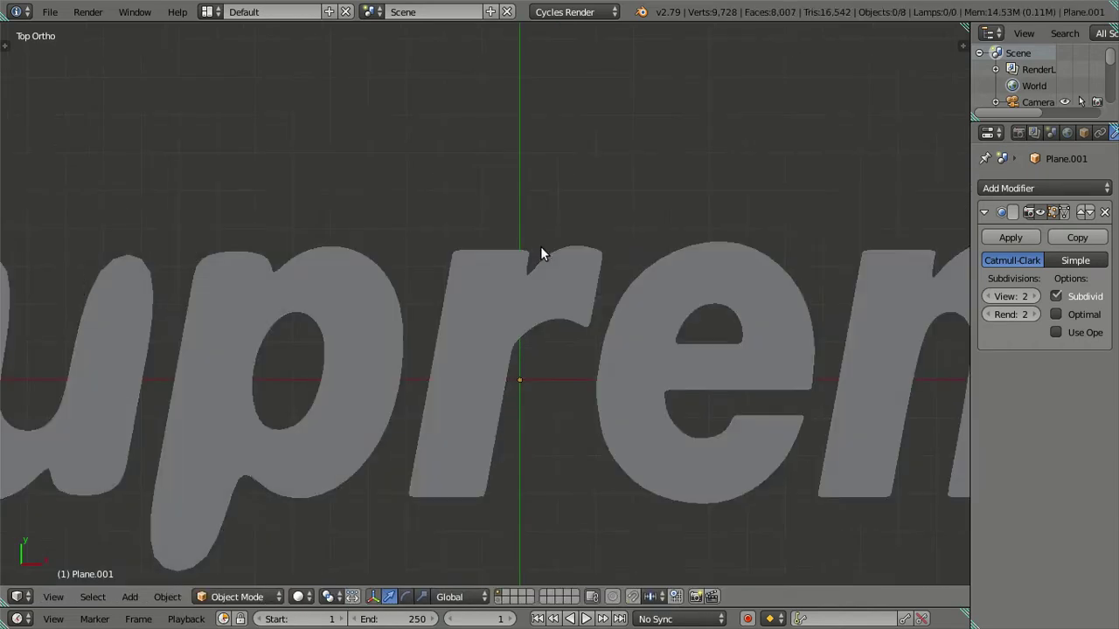
scroll(540, 247, "down", 5)
scroll(452, 297, "up", 2)
scroll(458, 276, "up", 3)
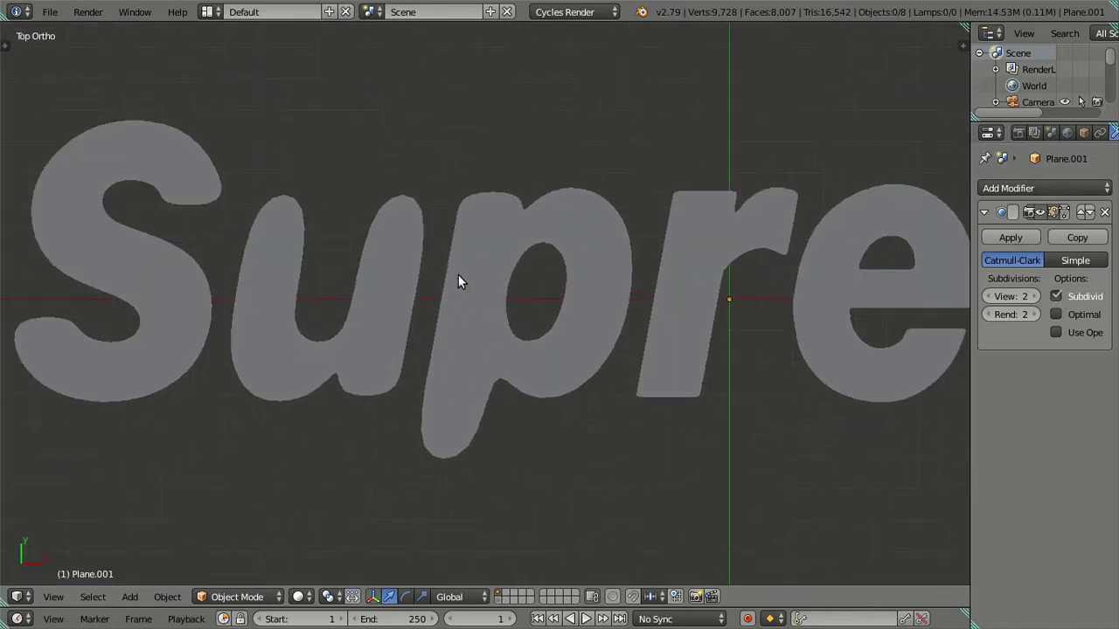
scroll(458, 272, "up", 3)
Step: Dissolve an edge loop on the r's left side
key("Tab")
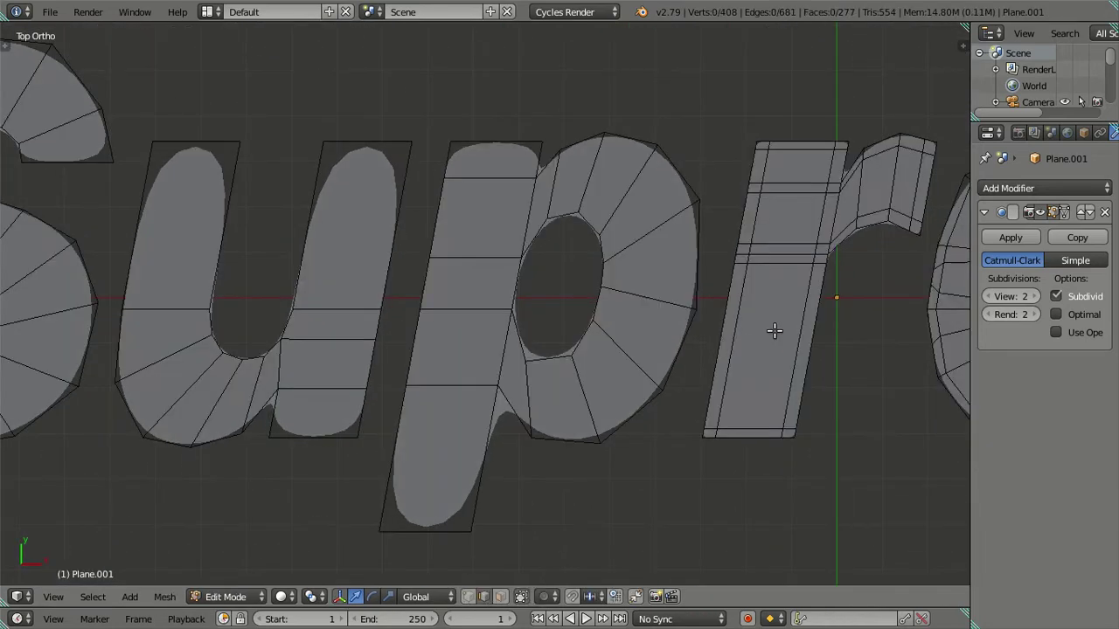
scroll(644, 330, "down", 1)
scroll(637, 323, "down", 2)
middle_click_drag(636, 323, 539, 315, "shift")
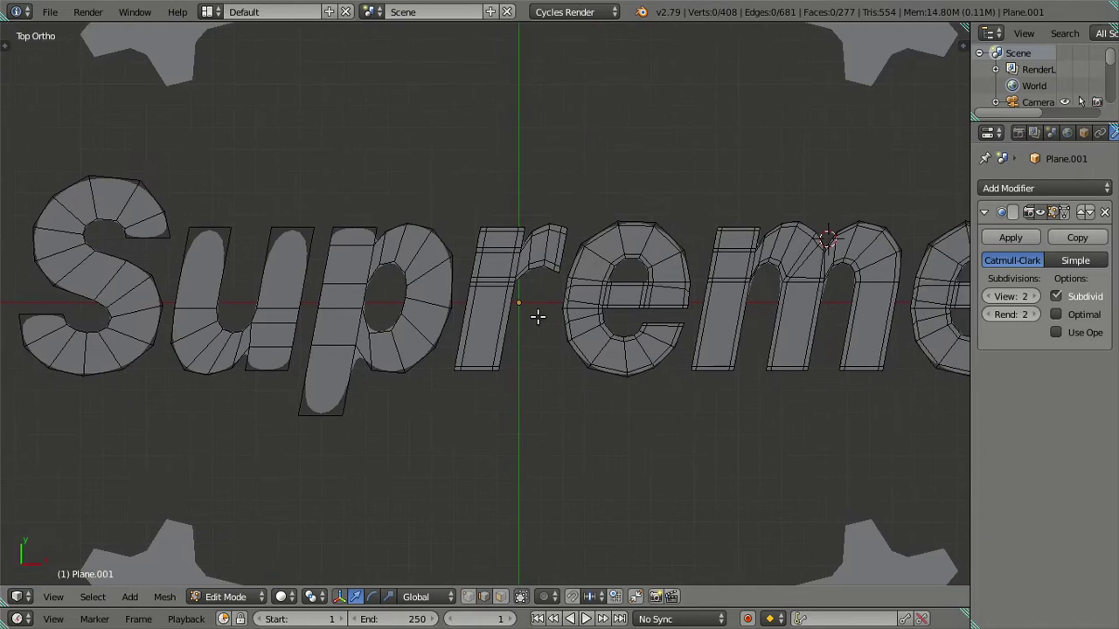
scroll(539, 315, "up", 2)
right_click(487, 325, "alt")
key("x")
left_click(534, 316)
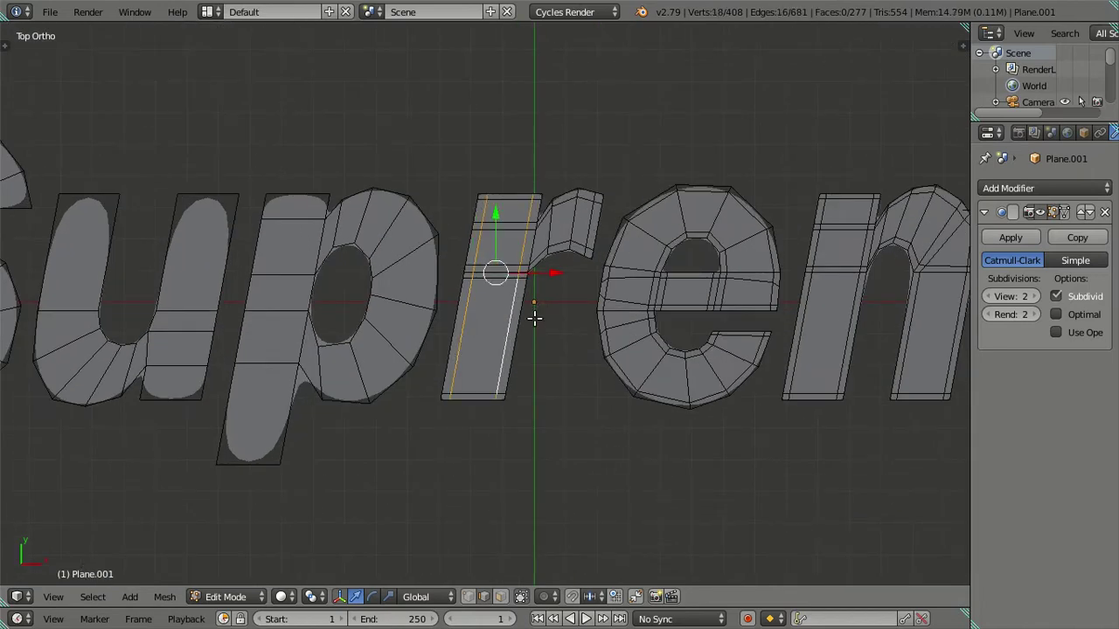
scroll(493, 271, "up", 2)
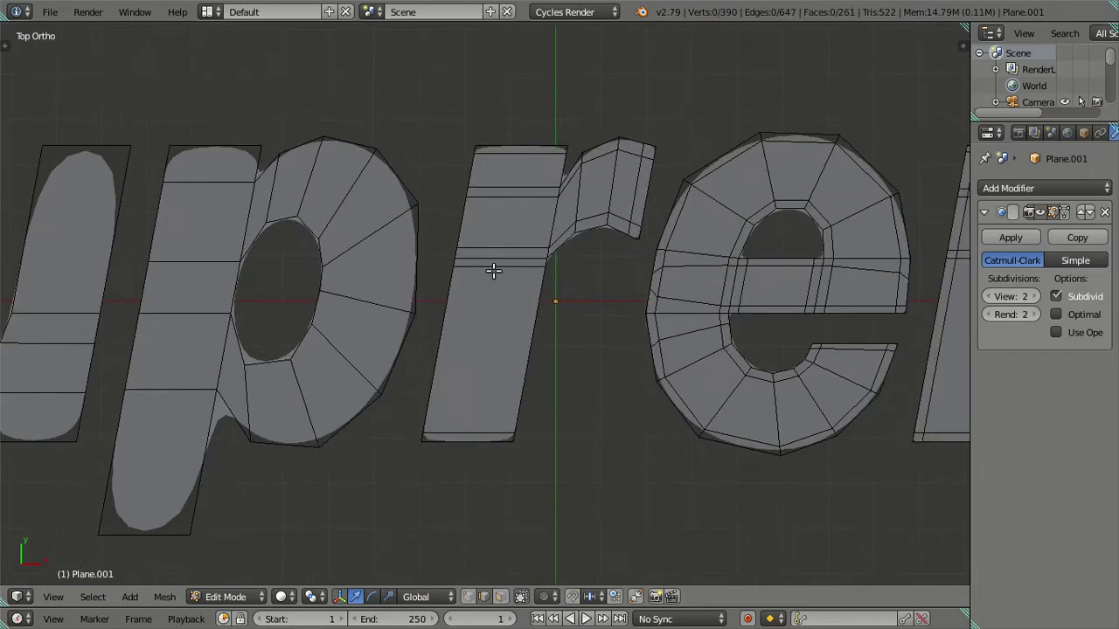
scroll(495, 270, "up", 2)
Step: Add eight evenly spaced loop cuts along the r stem, then dissolve them
key("ctrl+r")
key("8")
left_click(497, 235)
right_click(497, 236)
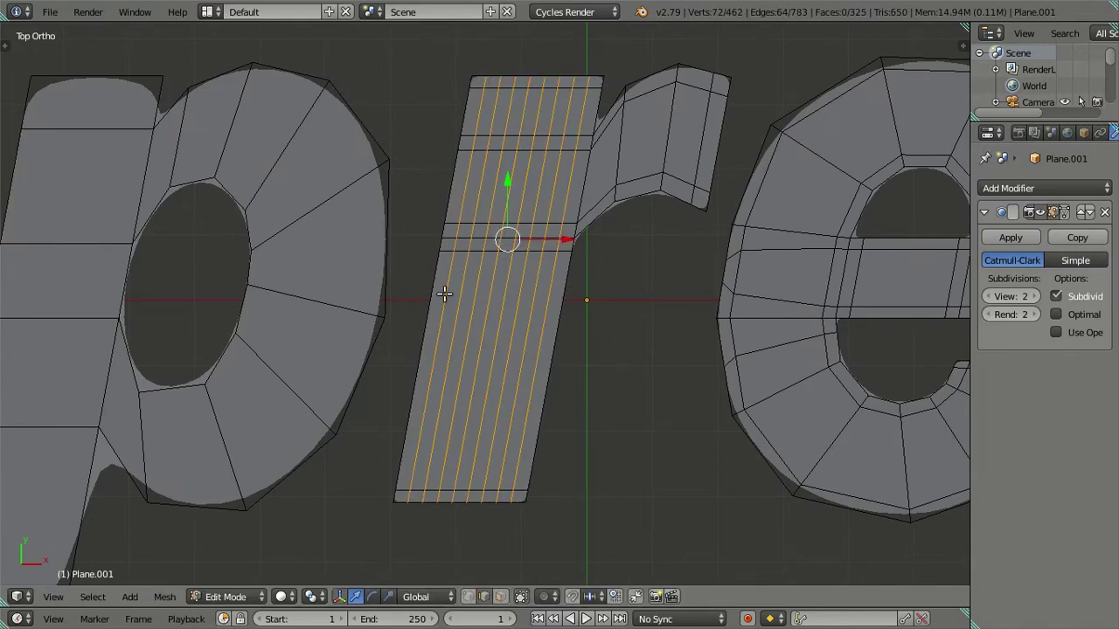
key("x")
left_click(574, 285)
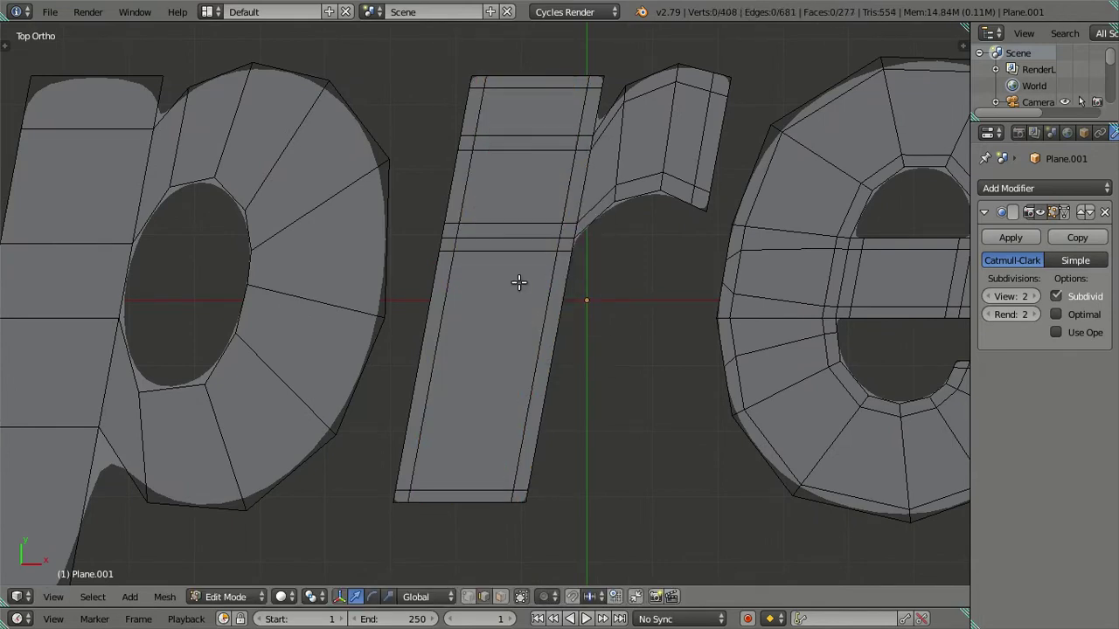
scroll(519, 282, "down", 3)
Step: Zoom in on the p and add many evenly spaced loop cuts across its stem
scroll(535, 290, "up", 1)
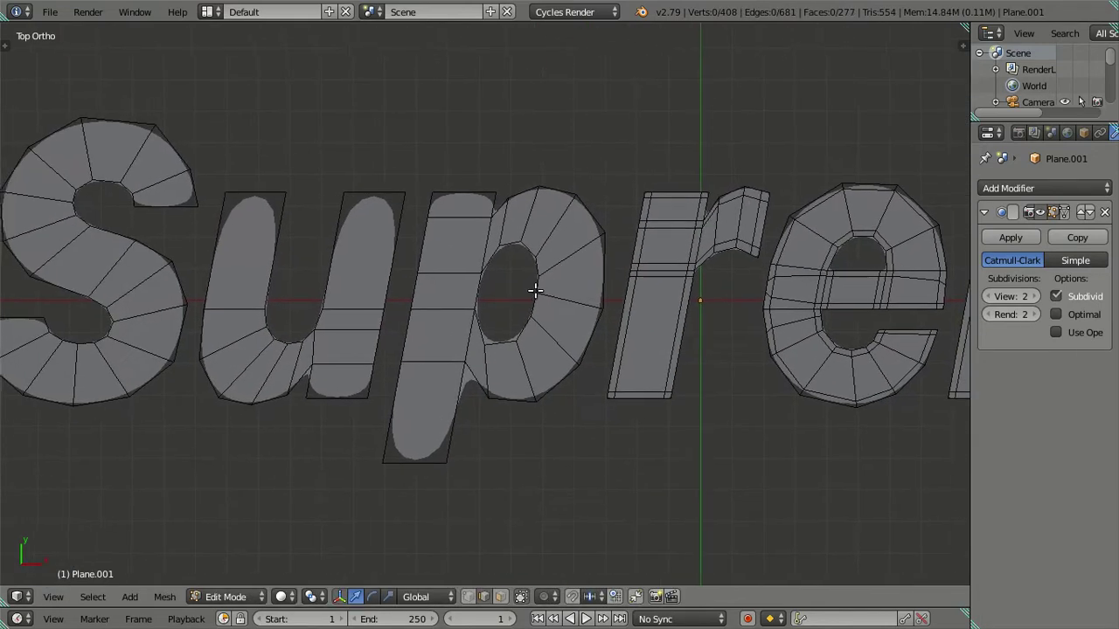
scroll(535, 300, "up", 1)
scroll(568, 262, "up", 1)
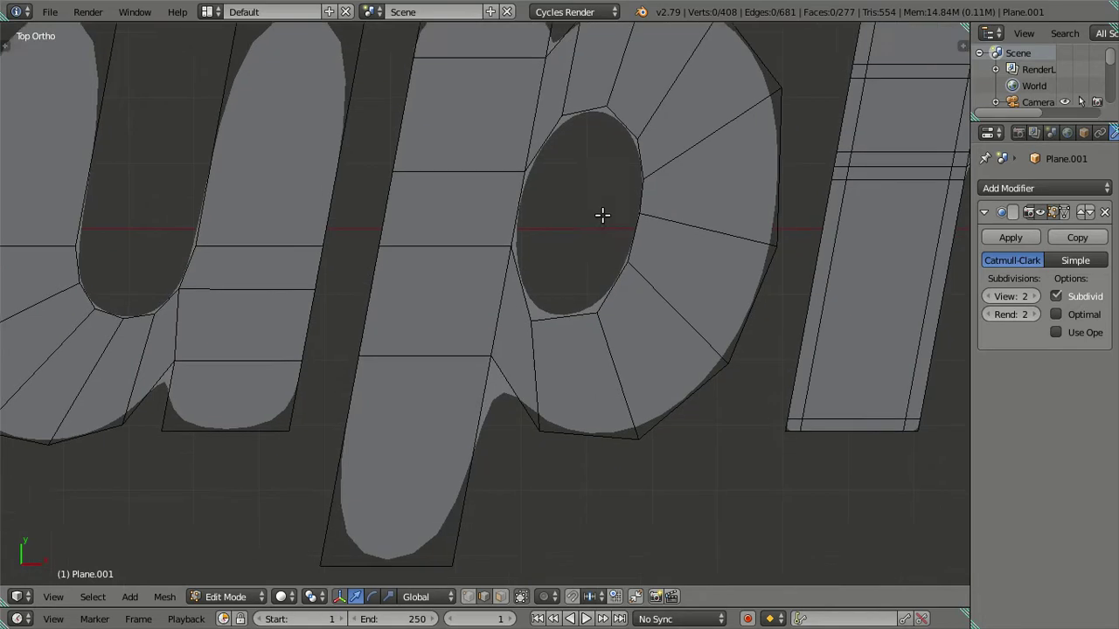
scroll(577, 262, "up", 1)
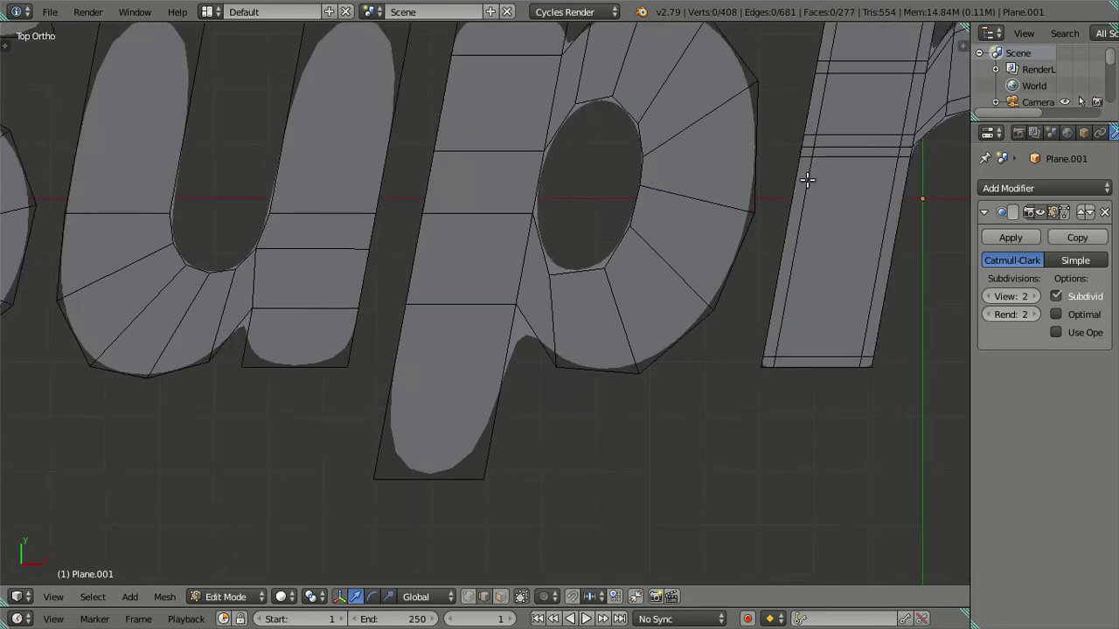
scroll(480, 382, "up", 1)
scroll(503, 349, "up", 2)
scroll(515, 359, "down", 1, "shift")
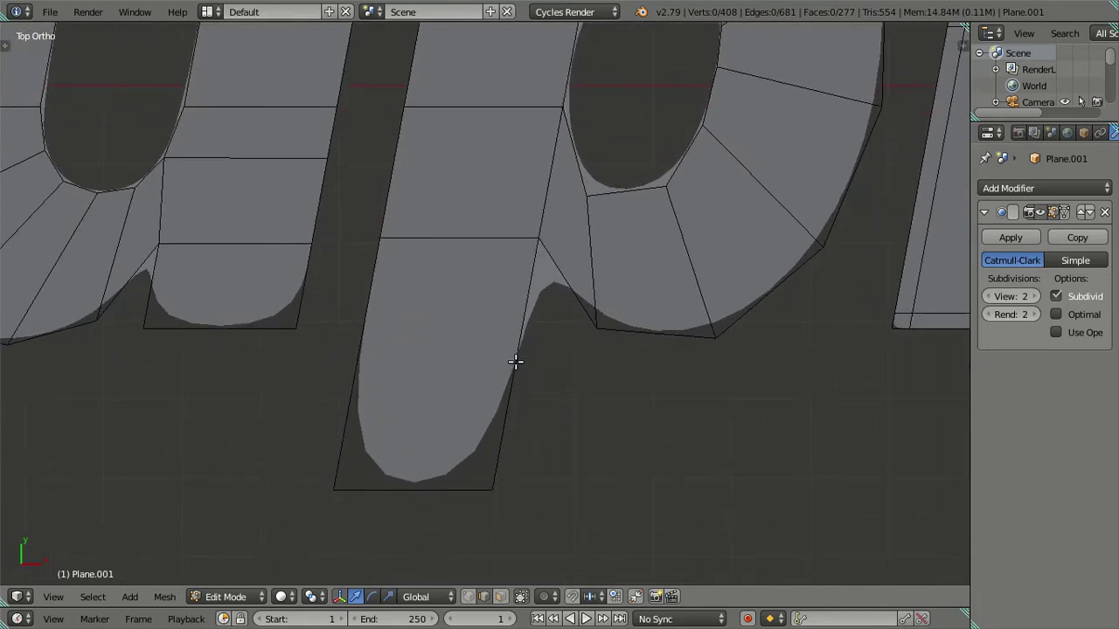
key("ctrl+r")
scroll(515, 362, "up", 14)
left_click(512, 366)
right_click(512, 365)
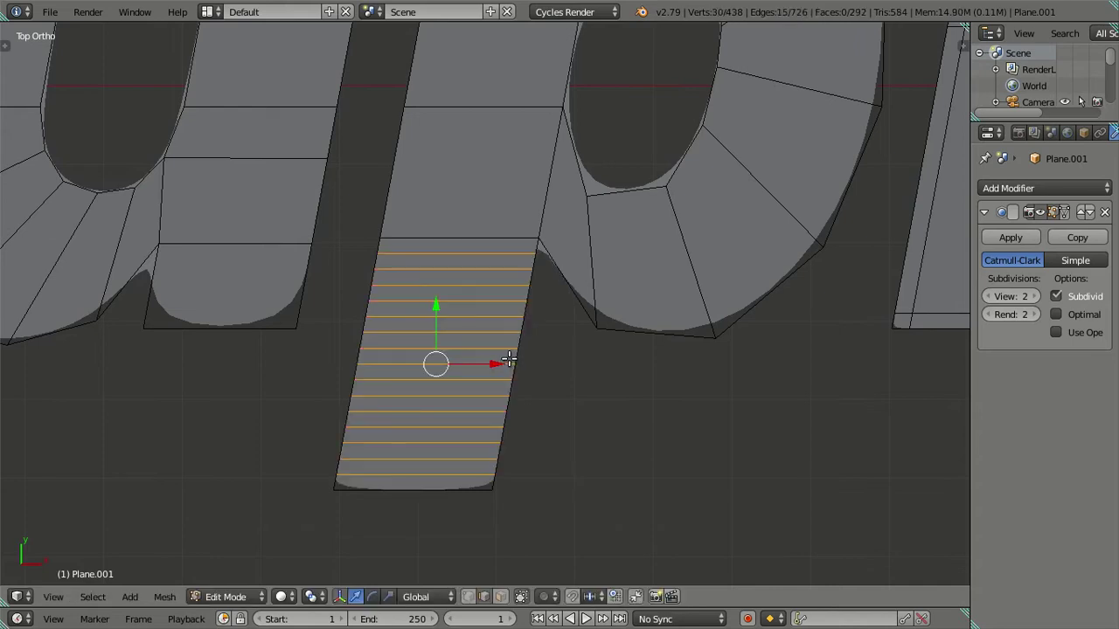
Step: Dissolve those surplus loop cuts from the p stem
key("x")
key("Escape")
scroll(500, 410, "down", 1)
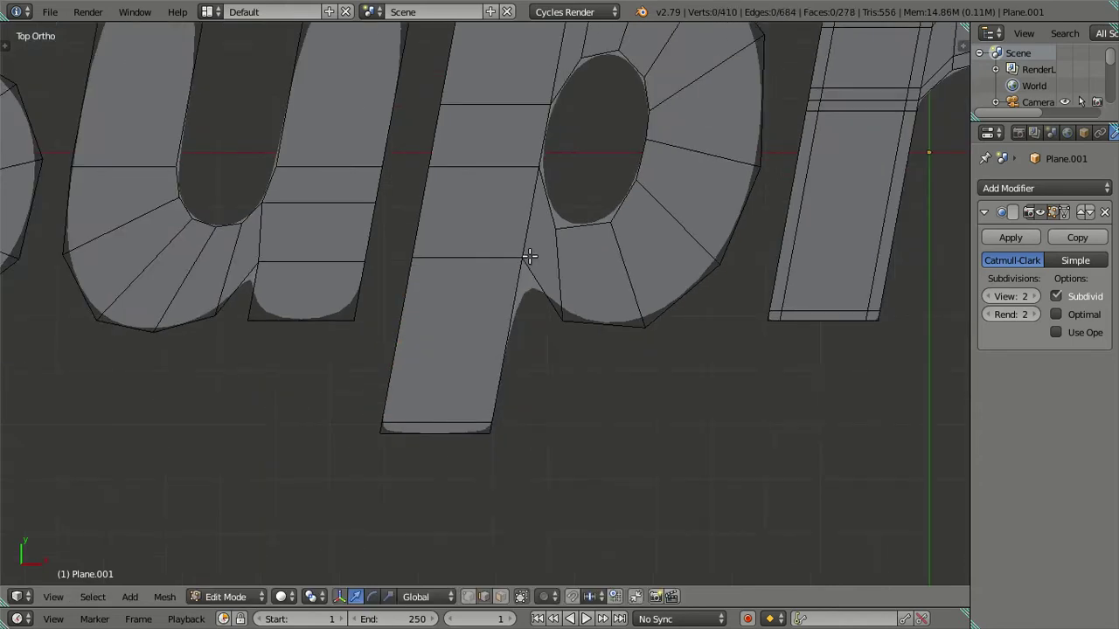
scroll(527, 255, "down", 2)
key("x")
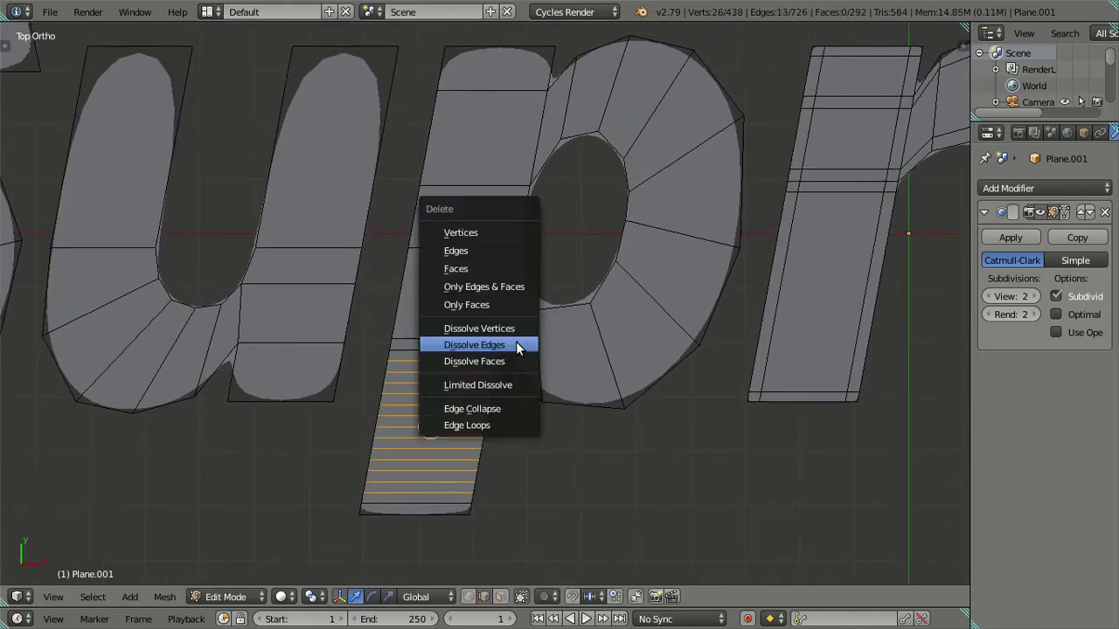
left_click(516, 343)
Step: Cut eight lengthwise loops on the p stem and dissolve the six middle ones
middle_click_drag(514, 215, 499, 352, "shift")
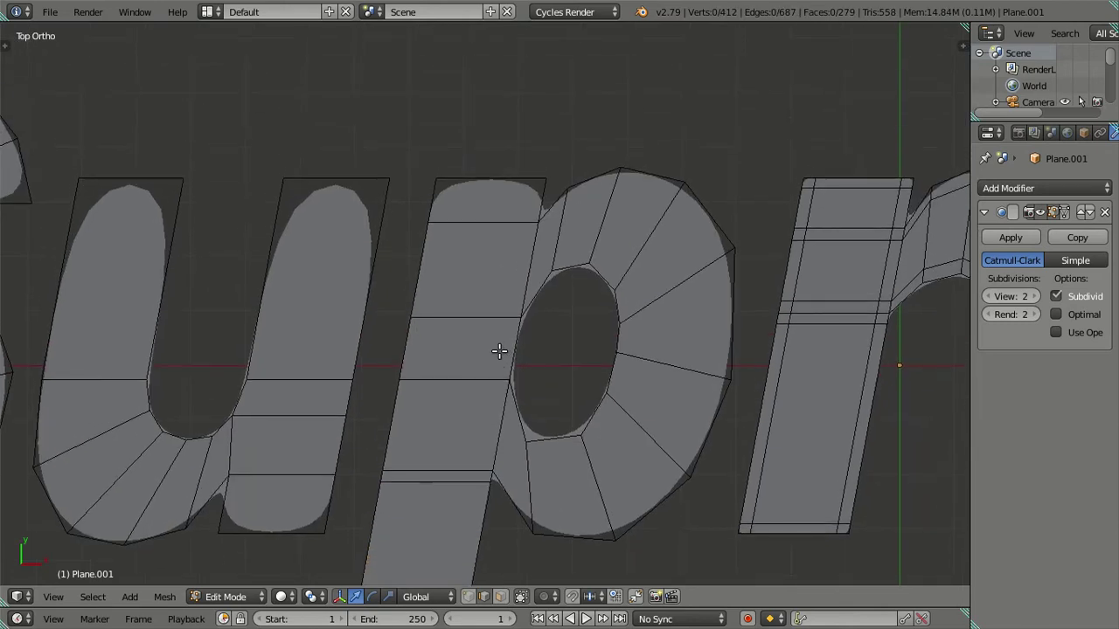
key("ctrl+r")
scroll(496, 220, "up", 7)
left_click(495, 223)
scroll(467, 300, "up", 3)
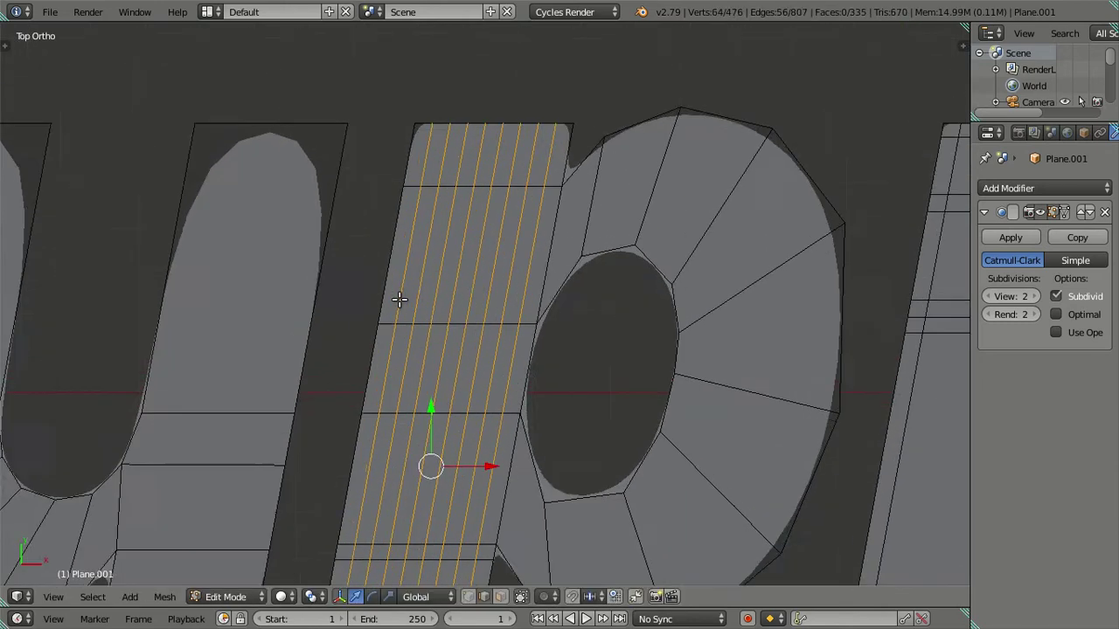
left_click(407, 266, "alt+shift")
left_click(535, 271, "alt+shift")
key("x")
left_click(532, 274)
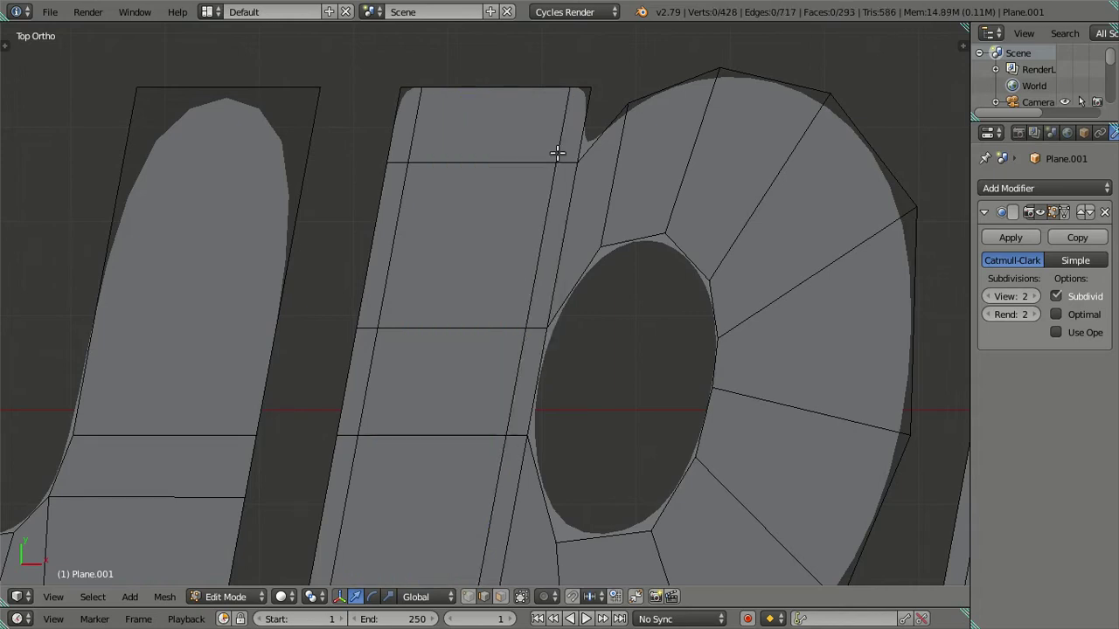
Step: Add four loop cuts across the top of the p stem, then dissolve them
key("ctrl+r")
scroll(574, 117, "up", 3)
left_click(574, 117)
right_click(572, 117)
key("x")
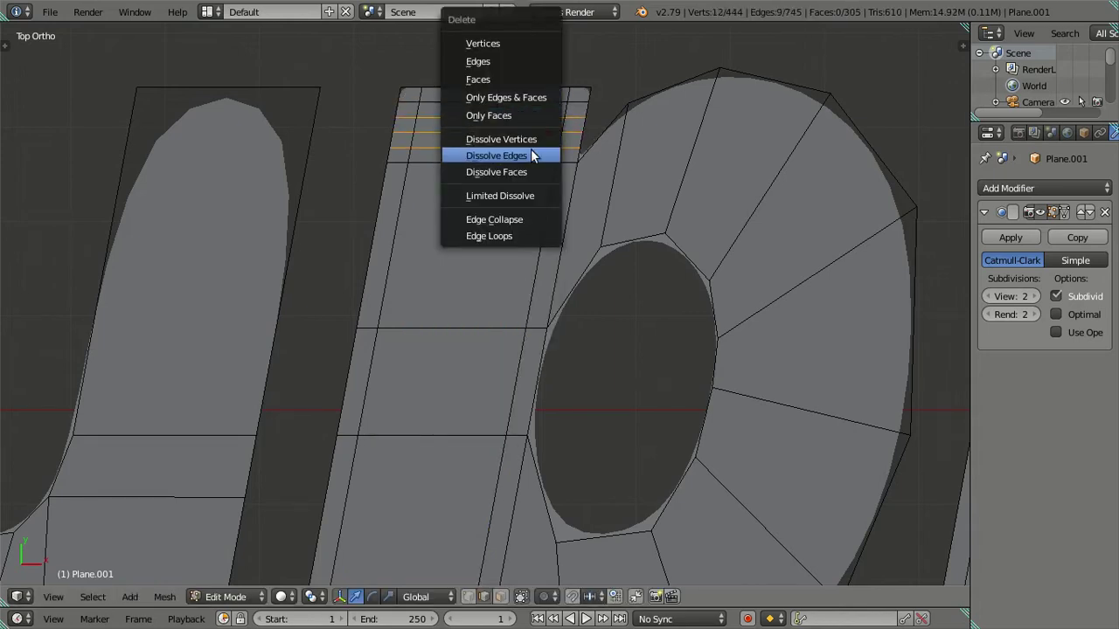
left_click(531, 150)
Step: Retry a loop cut at the stem top and dissolve the selected cut vertices
scroll(550, 242, "down", 3)
scroll(569, 230, "up", 3)
key("ctrl+r")
left_click(554, 140)
key("x")
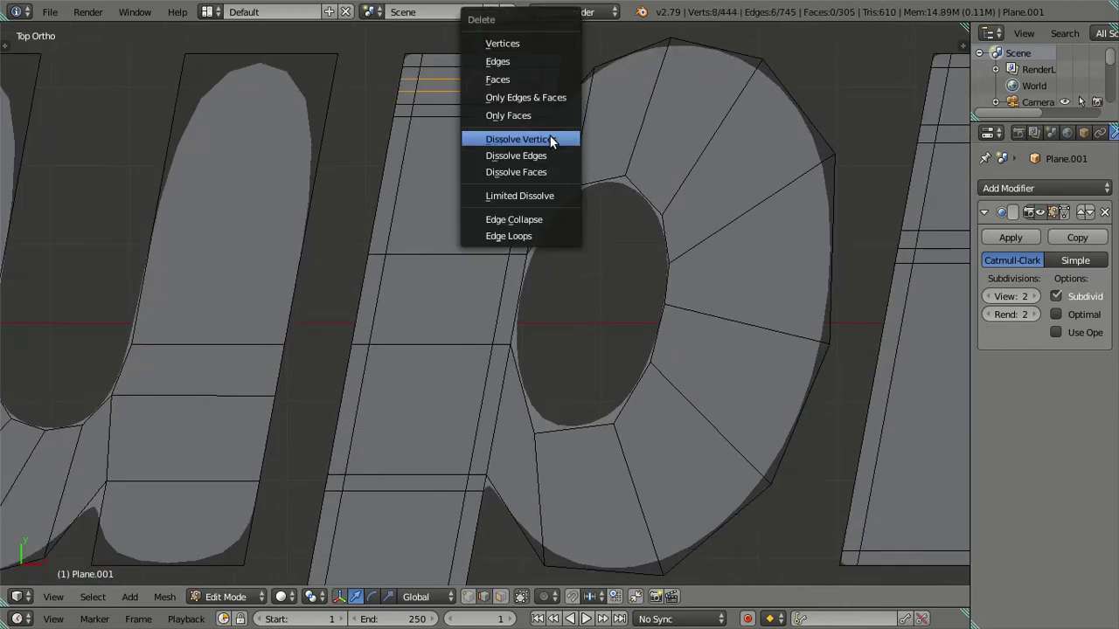
left_click(535, 149)
scroll(530, 185, "down", 2)
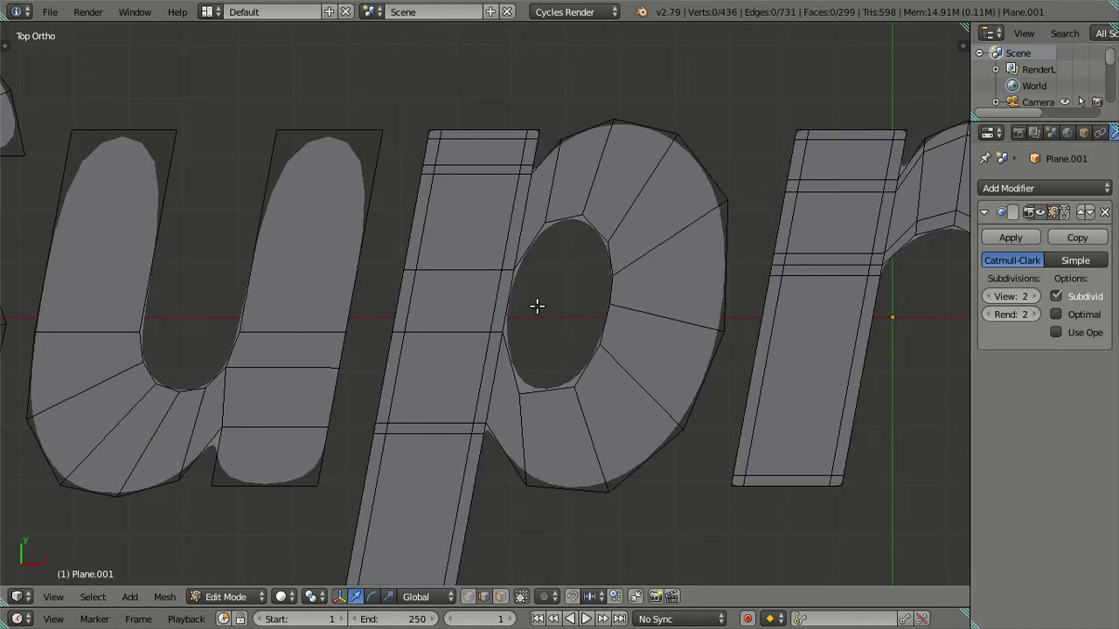
Step: Preview the smoothed logo outside Edit Mode, then return to editing the p
key("Tab")
scroll(538, 304, "down", 2)
scroll(524, 341, "down", 2)
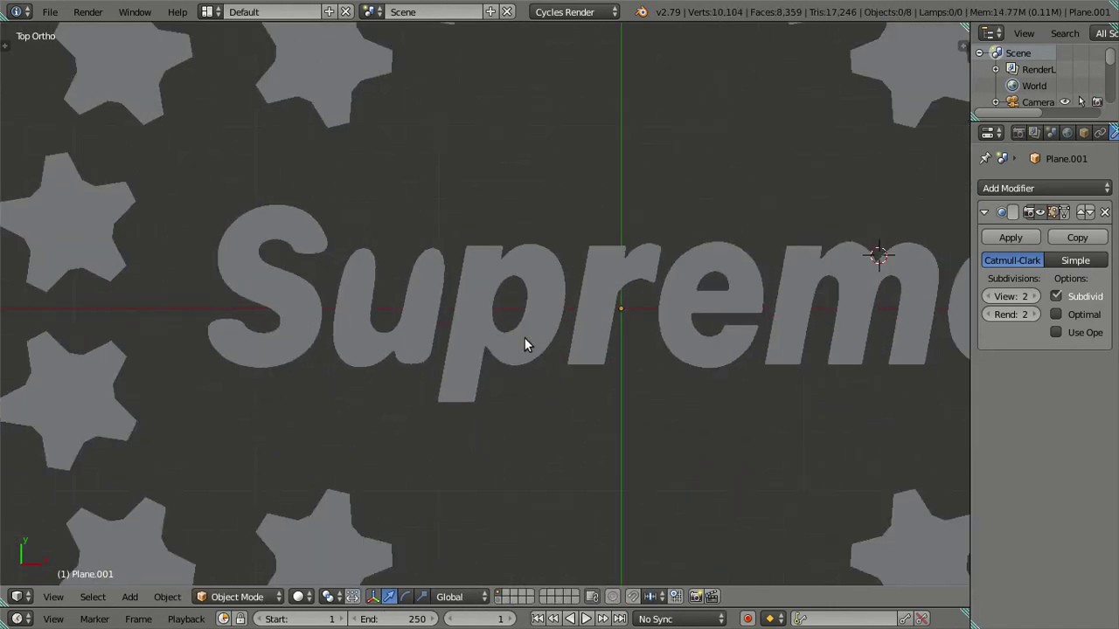
key("Tab")
scroll(527, 341, "up", 2)
scroll(527, 340, "up", 2)
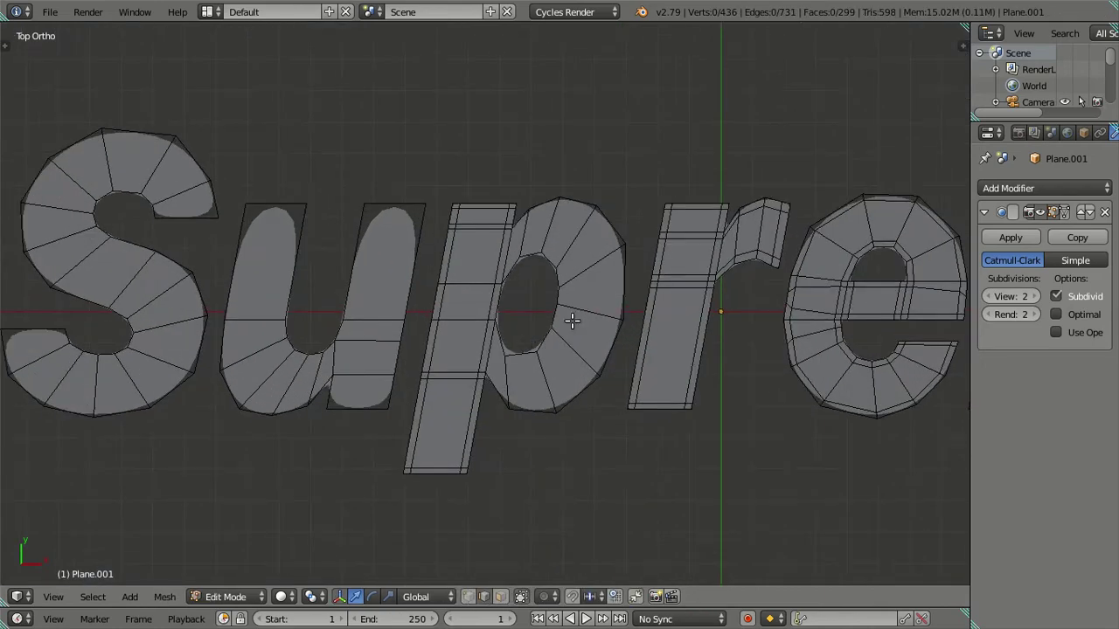
scroll(527, 341, "up", 3)
Step: Cut eight loops through the p's bowl and dissolve all but the innermost loop
key("ctrl+r")
scroll(652, 247, "up", 9)
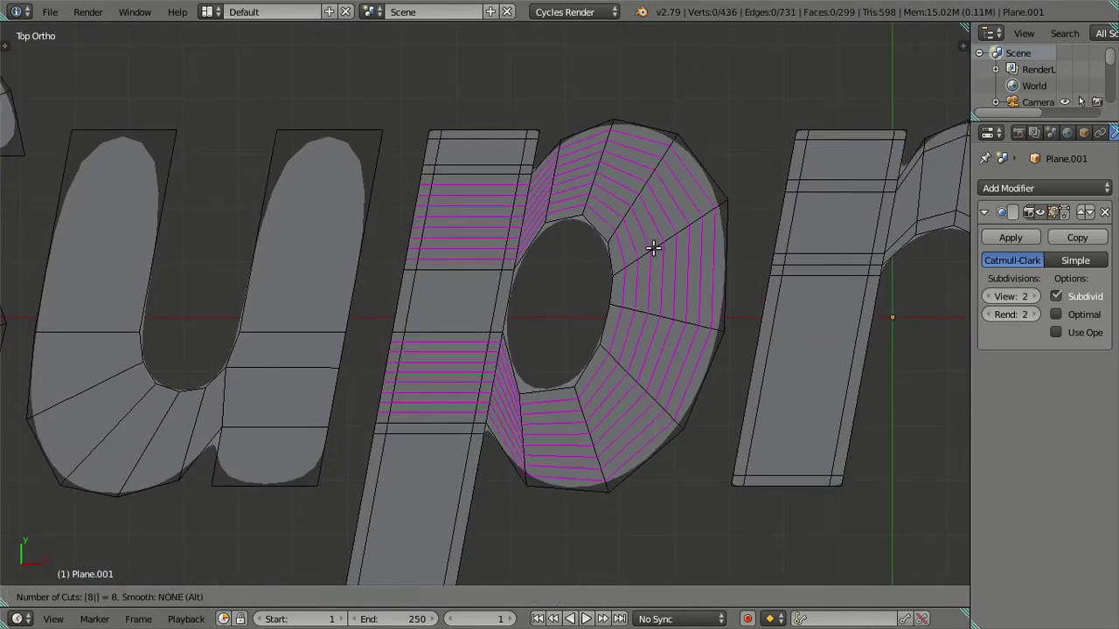
left_click(654, 248)
right_click(654, 248)
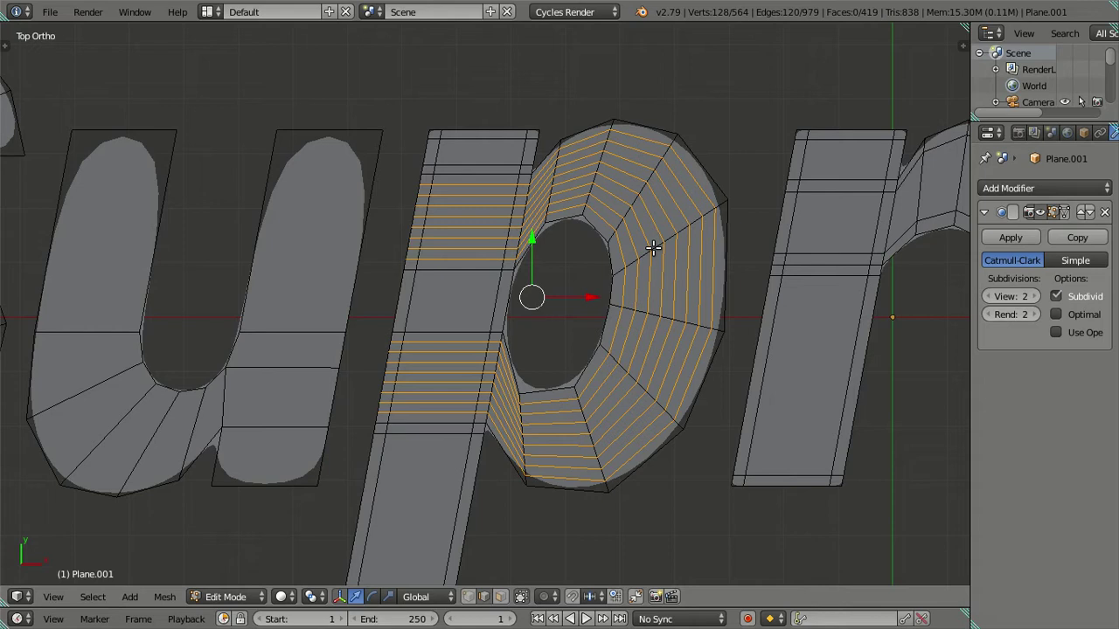
right_click(621, 289, "alt+shift")
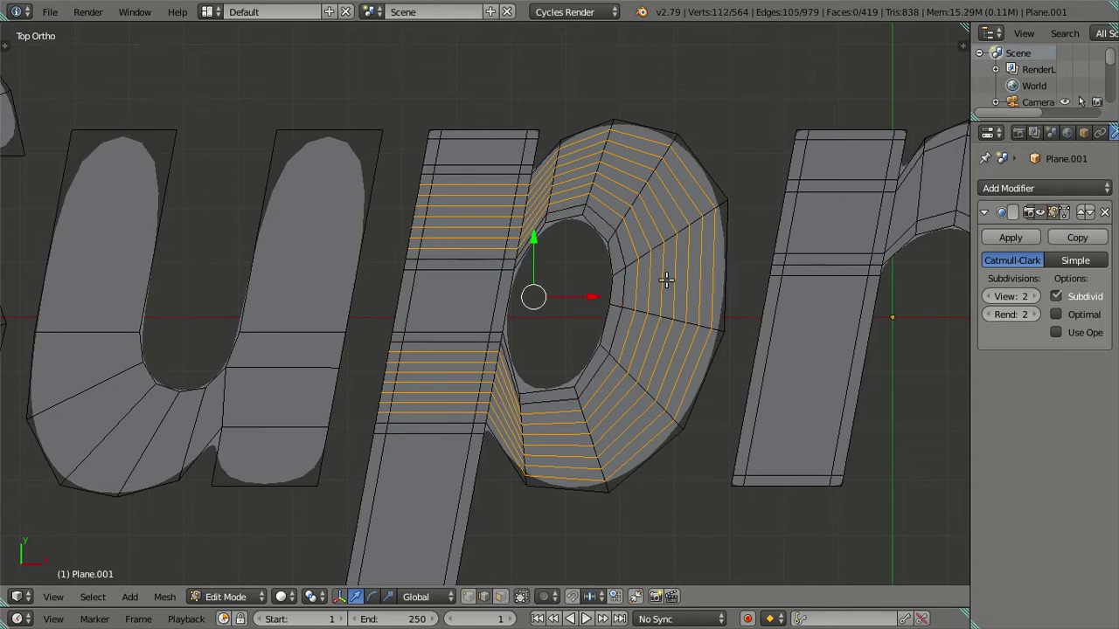
key("x")
left_click(724, 270)
scroll(642, 298, "down", 3)
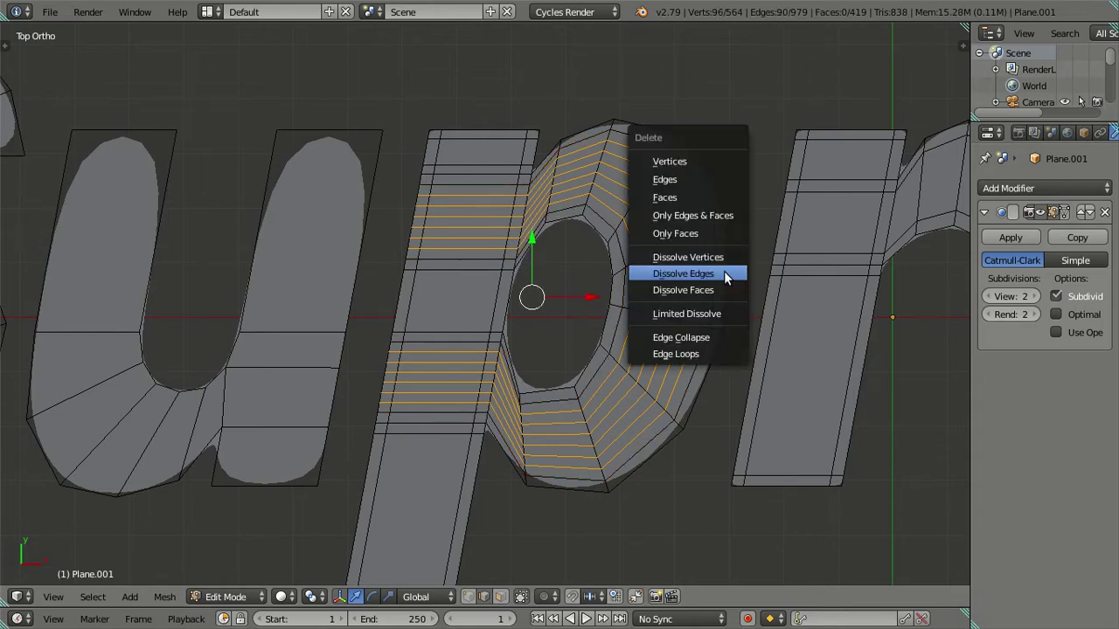
scroll(643, 298, "down", 2)
scroll(642, 299, "down", 1)
scroll(642, 299, "up", 2)
scroll(537, 324, "up", 2)
Step: Add 21 loop cuts to the p stem, then dissolve the extras
scroll(514, 324, "up", 1)
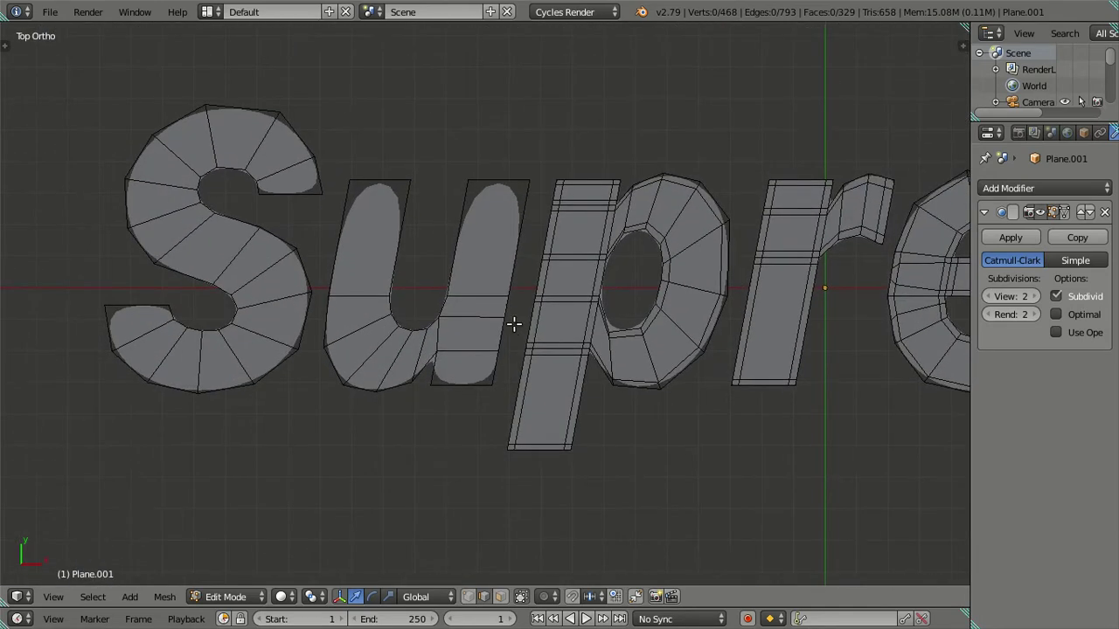
scroll(473, 313, "up", 1)
scroll(473, 313, "up", 1)
scroll(473, 313, "up", 2)
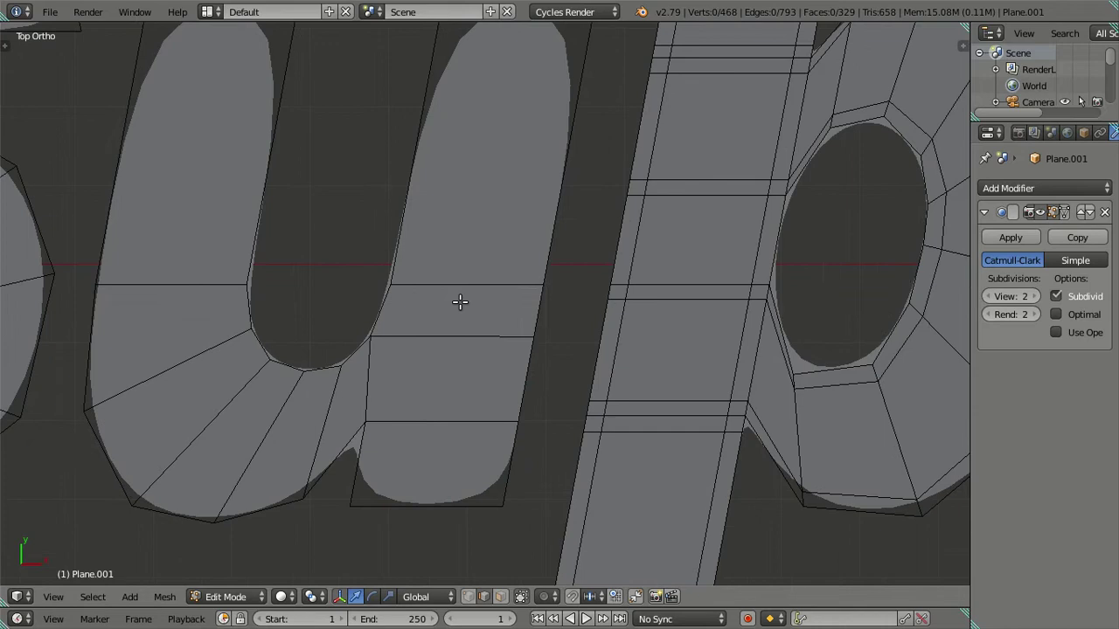
scroll(455, 280, "down", 2)
scroll(468, 267, "up", 1)
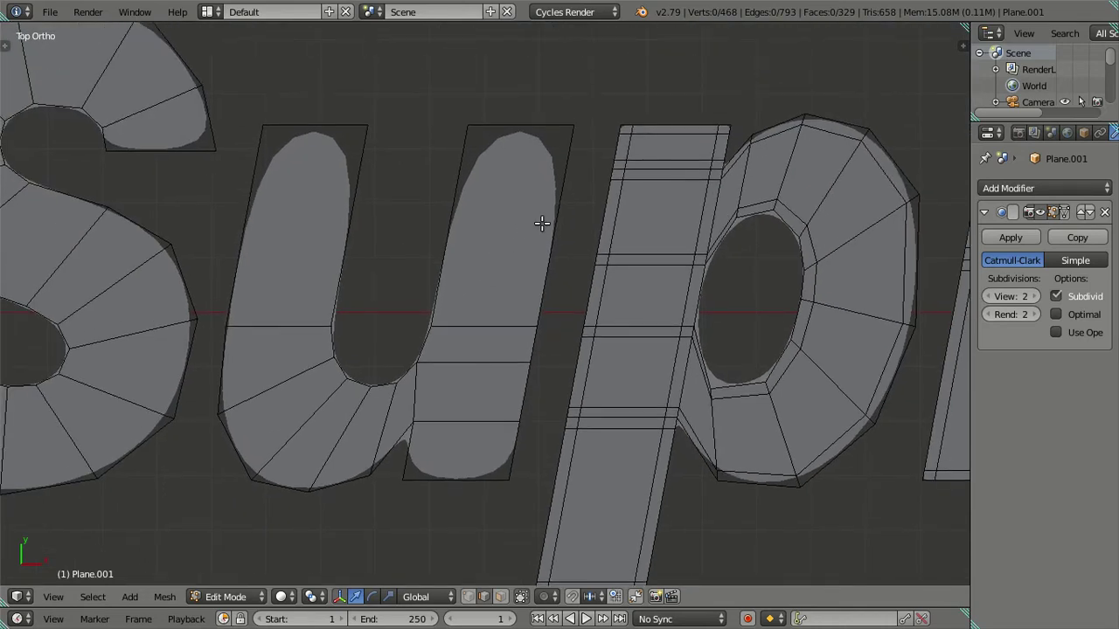
key("ctrl+r")
type("21")
key("Escape")
key("ctrl+r")
type("21")
left_click(543, 224)
right_click(537, 217)
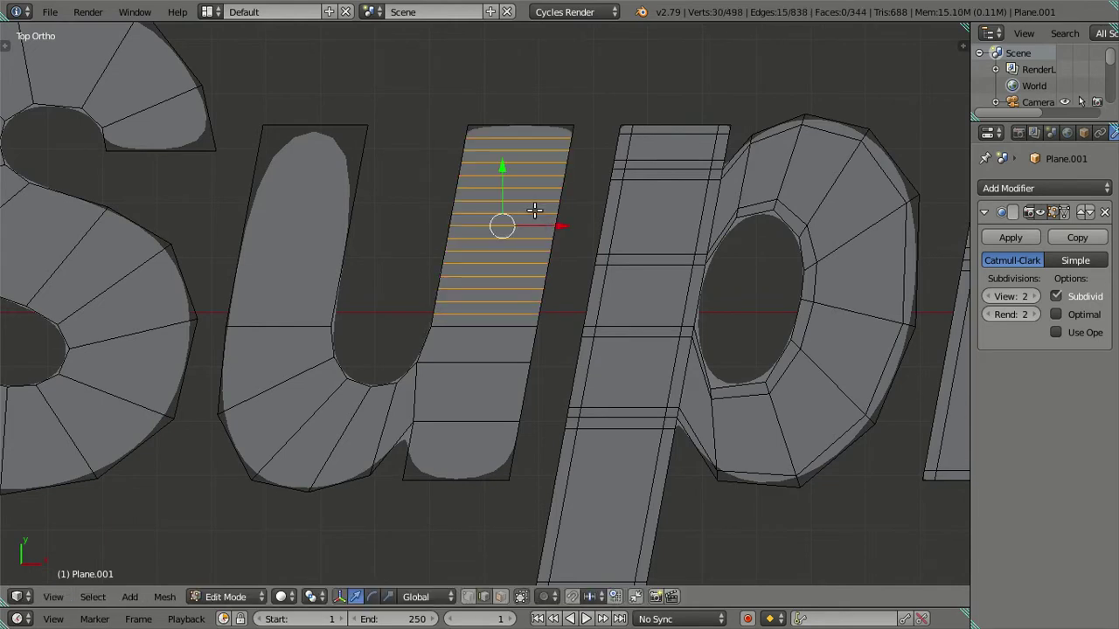
key("ctrl+x")
Step: Add 15 loop cuts across the u arm and dissolve the selected ones
key("ctrl+r")
type("15")
left_click(554, 209)
right_click(548, 194)
key("x")
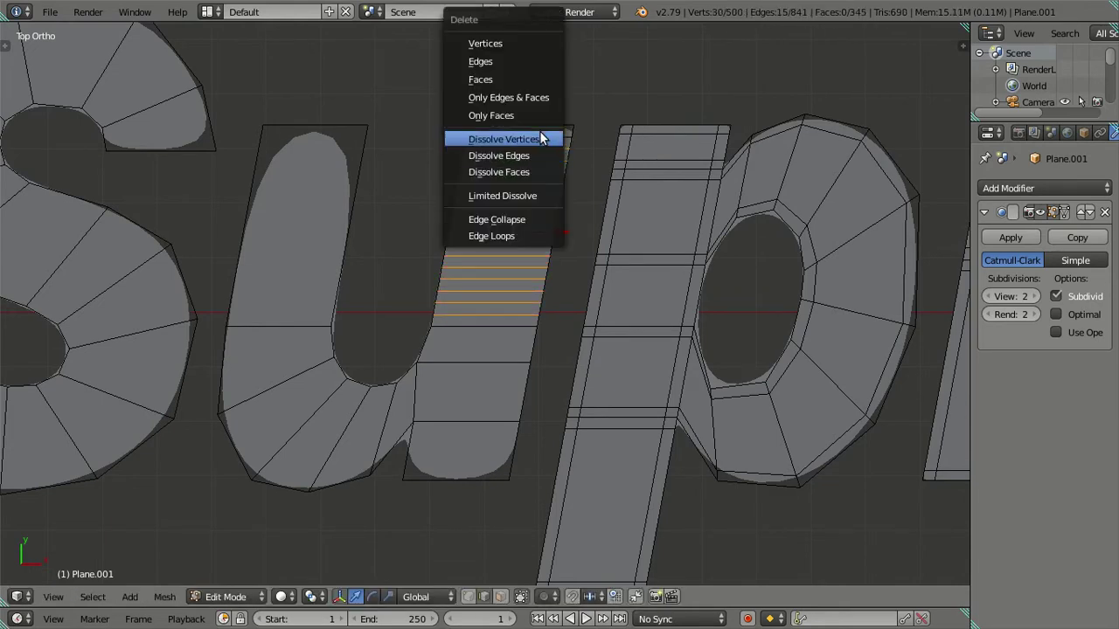
key("x")
left_click(562, 261)
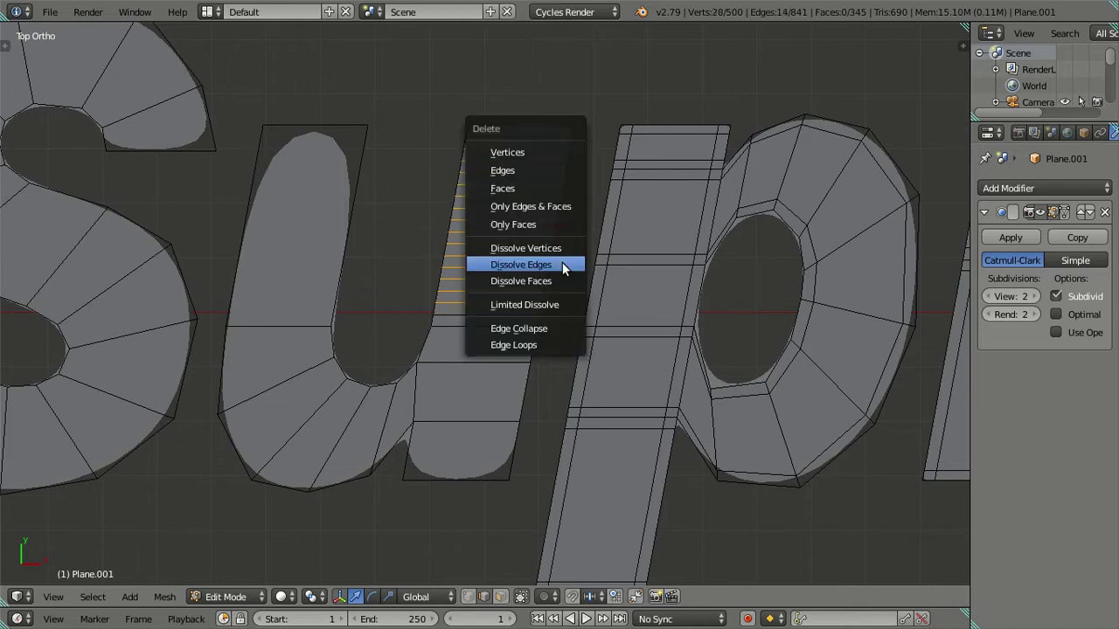
Step: Add three loop cuts at the bottom of the u and dissolve them
key("ctrl+r")
scroll(511, 450, "up", 2)
left_click(512, 450)
right_click(463, 450)
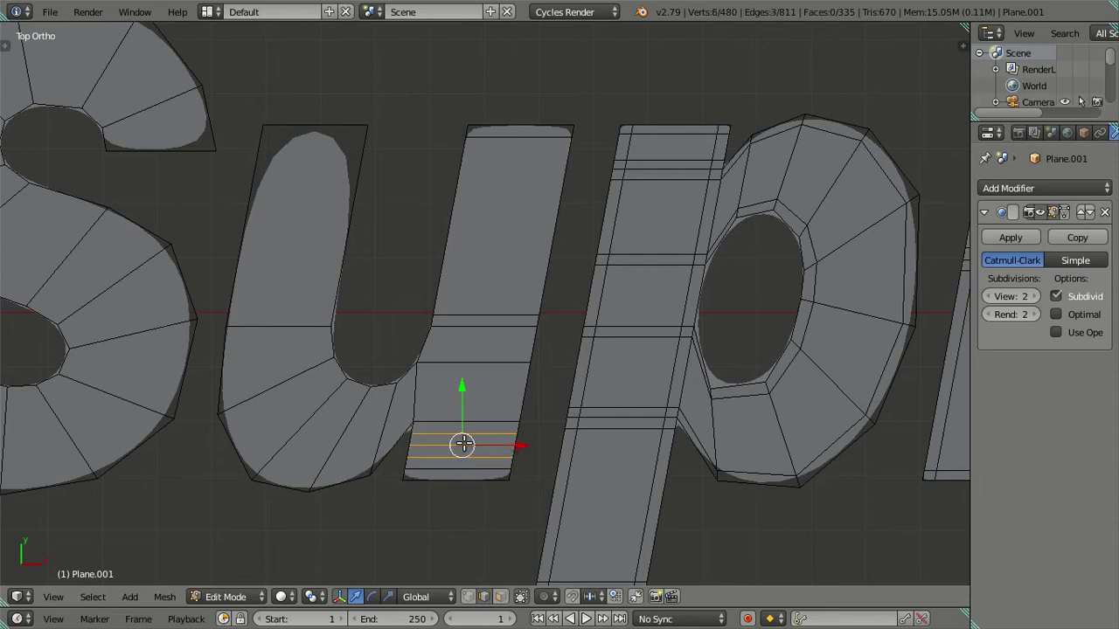
key("x")
left_click(463, 428)
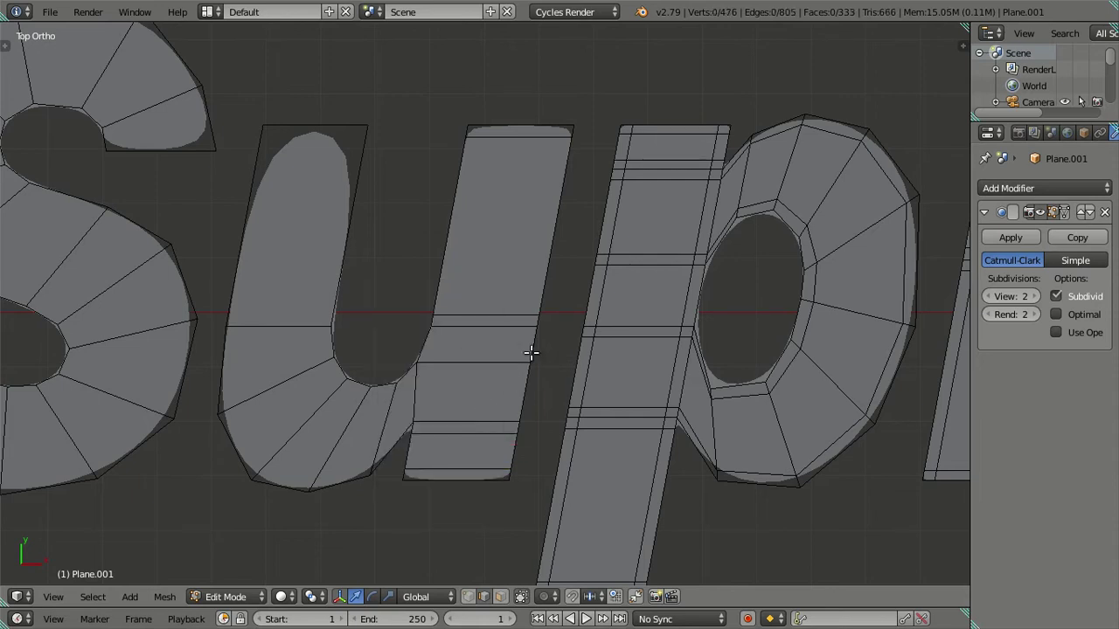
Step: Cut loops along the p stem and dissolve them, leaving tight end supports
key("ctrl+r")
scroll(525, 122, "up", 8)
left_click(525, 123)
right_click(525, 123)
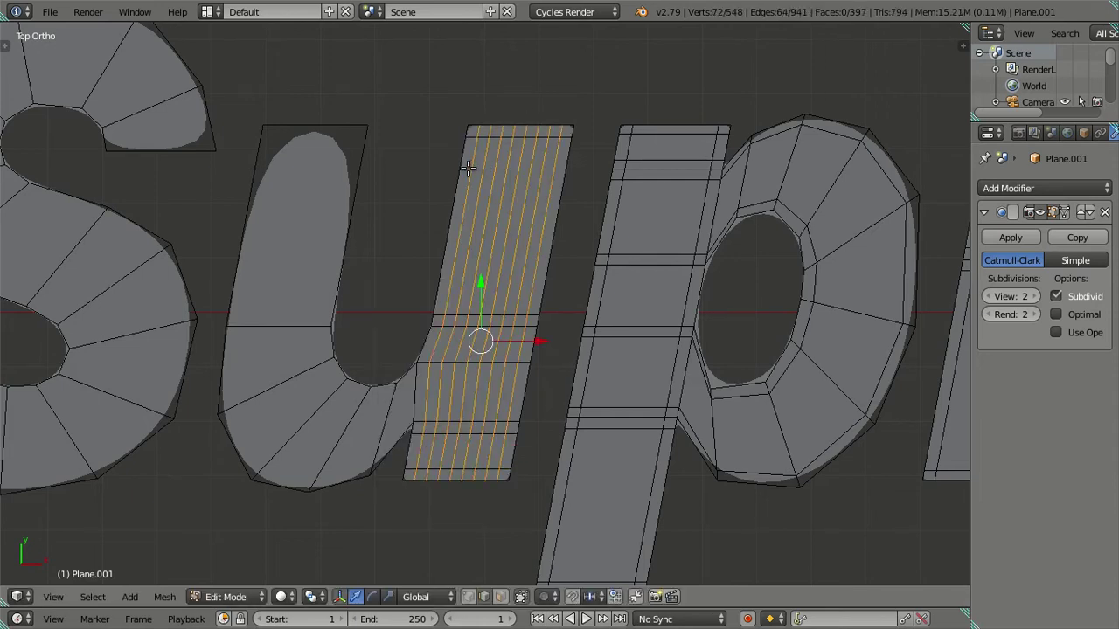
key("x")
left_click(547, 185)
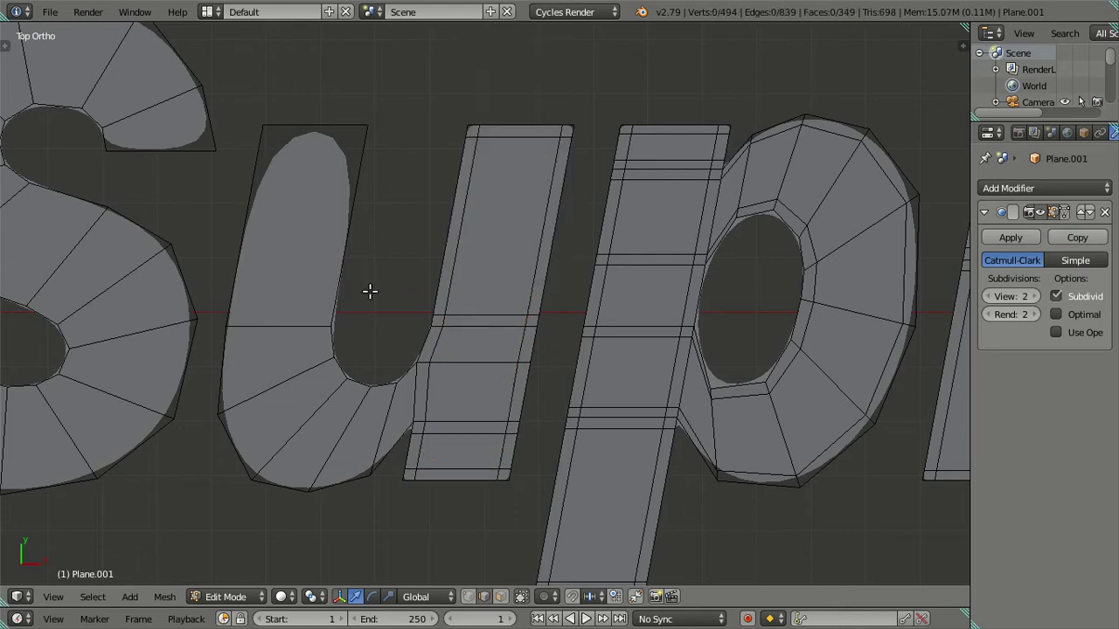
Step: Add 21 loop cuts to the u stem and dissolve all but the topmost support loop
key("ctrl+r")
scroll(359, 181, "up", 20)
key("Escape")
key("ctrl+r")
scroll(359, 181, "up", 20)
left_click(359, 181)
right_click(358, 181)
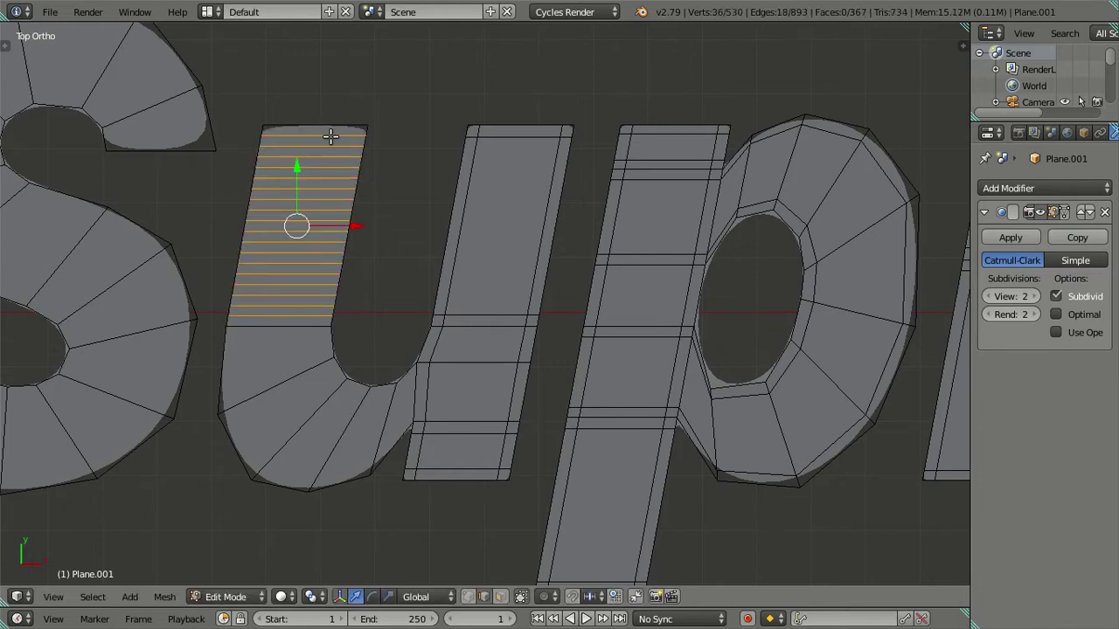
key("x")
left_click(395, 158)
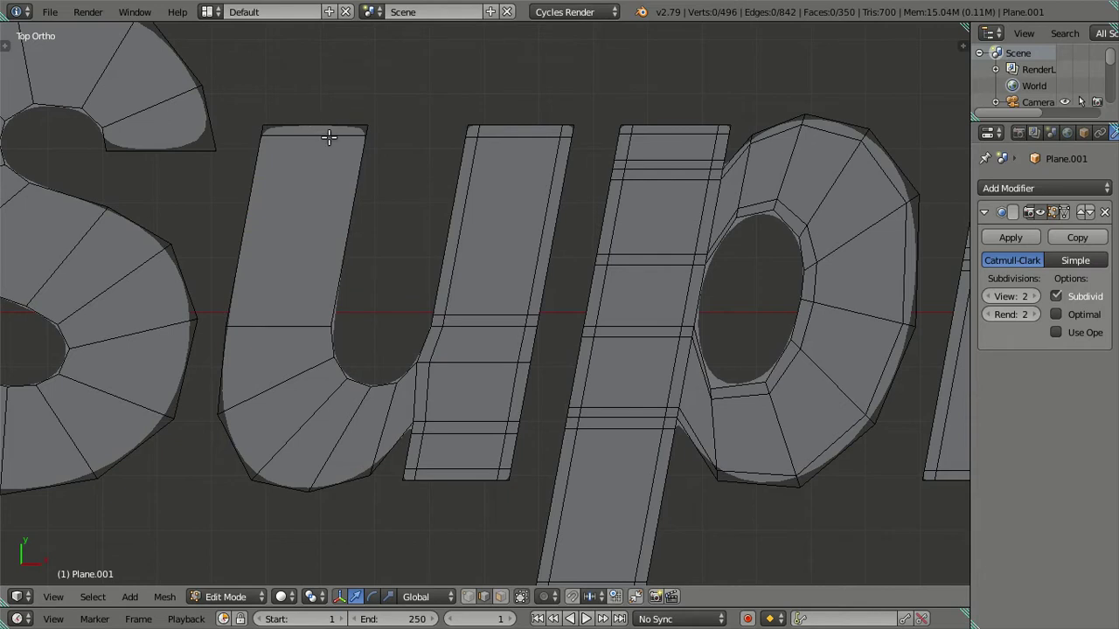
right_click(358, 157)
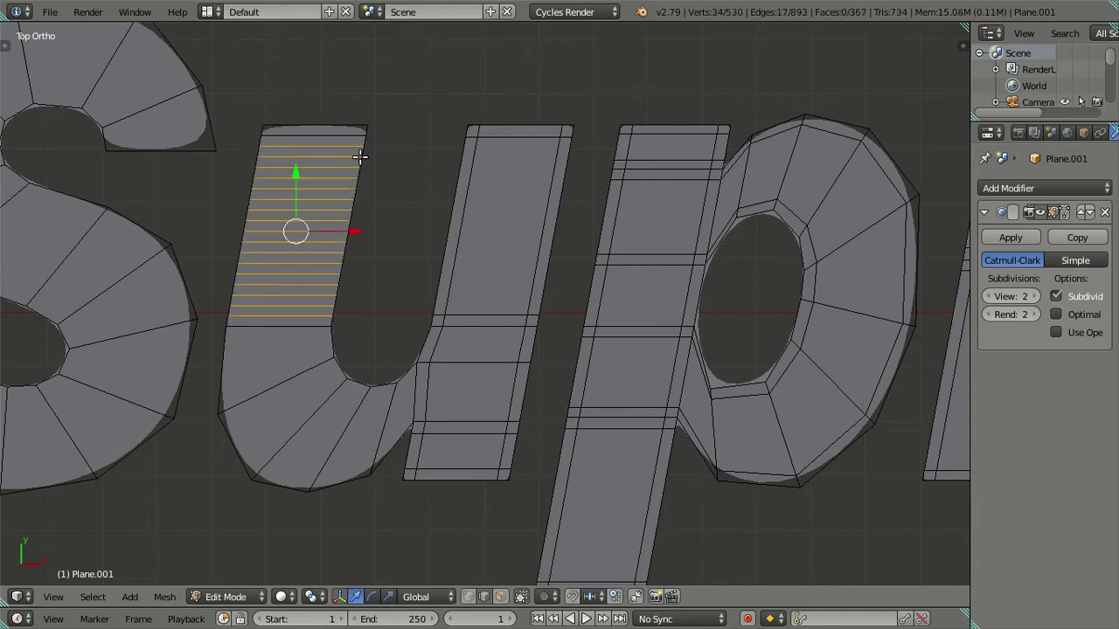
key("x")
left_click(358, 158)
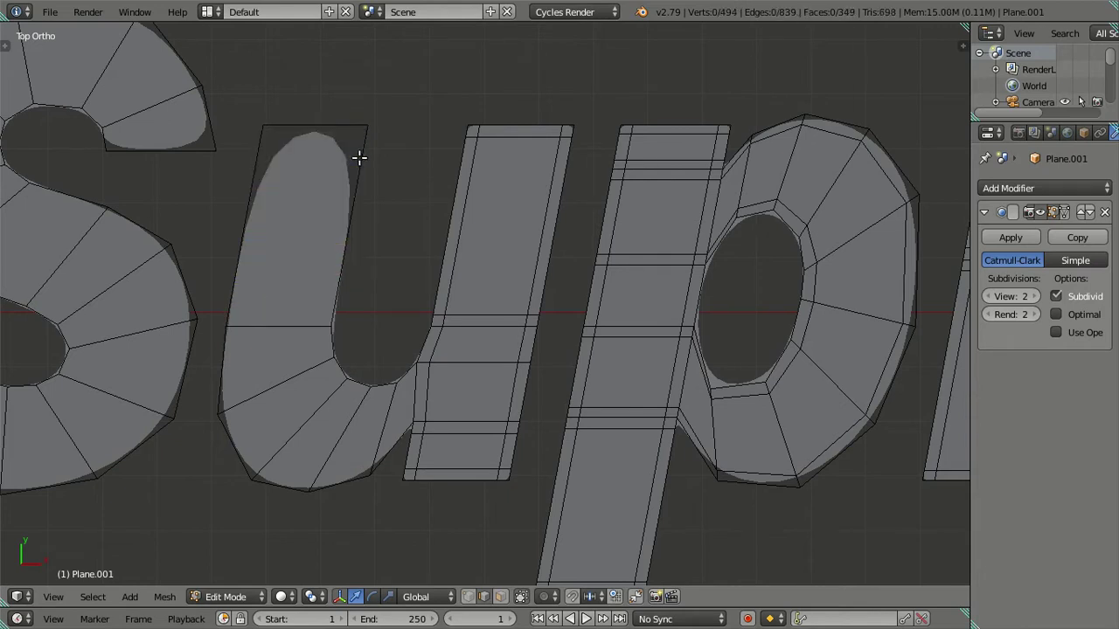
Step: Add 15 more loop cuts to the u arm and dissolve the surplus edges
key("ctrl+r")
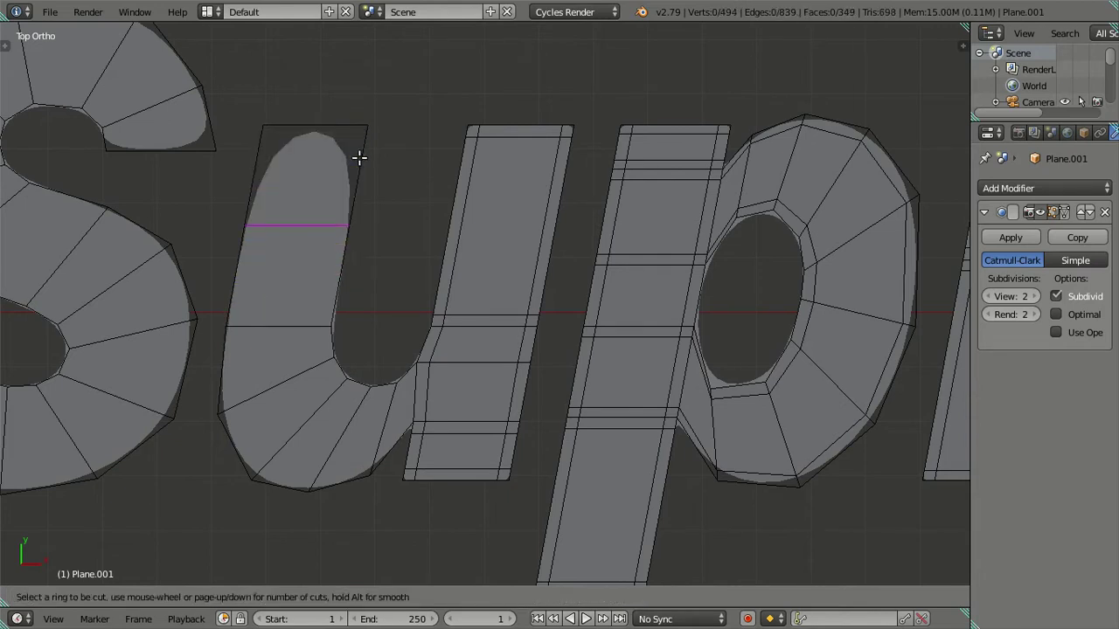
scroll(356, 154, "up", 14)
left_click(357, 155)
right_click(357, 154)
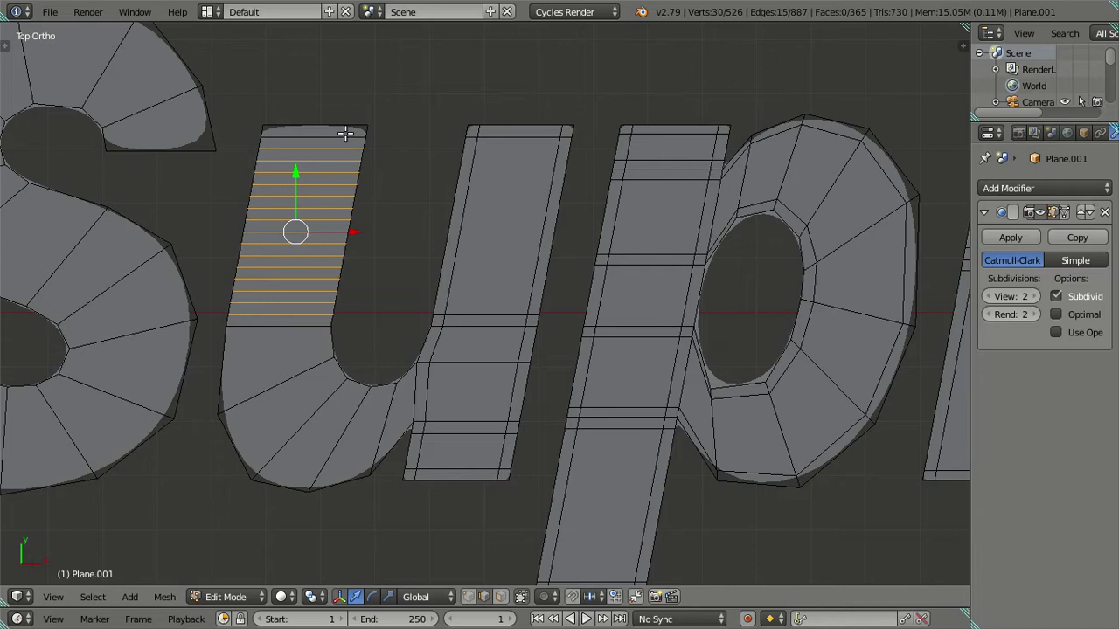
key("x")
left_click(363, 239)
key("x")
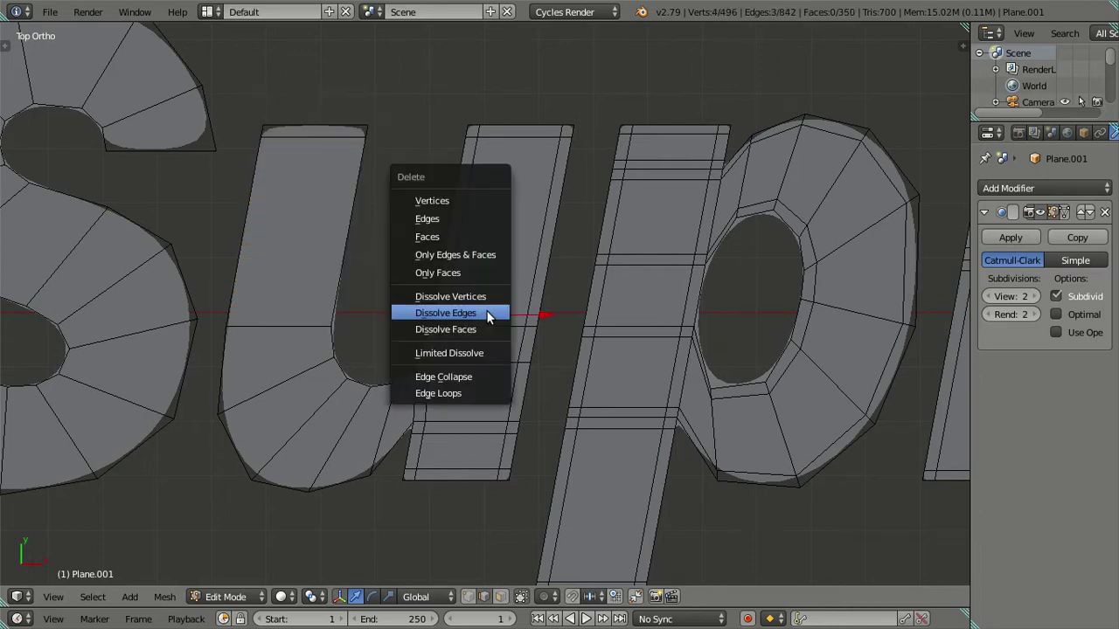
left_click(486, 312)
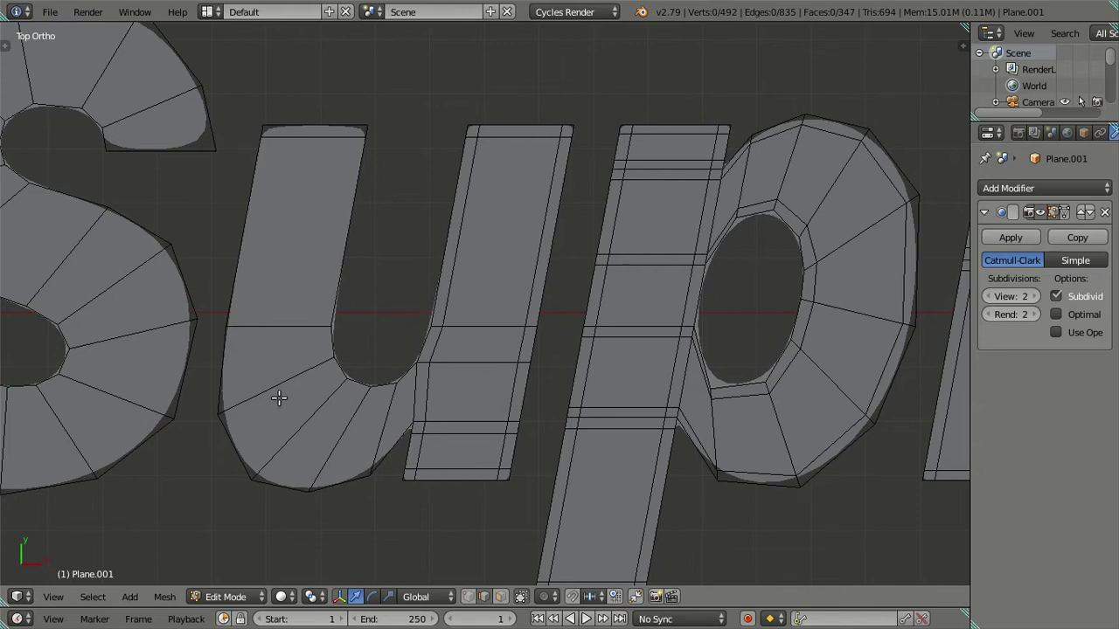
Step: Cut loops through the u's curve and dissolve the selected ones
key("ctrl+r")
scroll(317, 131, "up", 9)
left_click(324, 148)
right_click(336, 172)
scroll(306, 188, "down", 1)
key("x")
left_click(390, 178)
Step: Pan and zoom the view over to the S letter
scroll(319, 316, "down", 3)
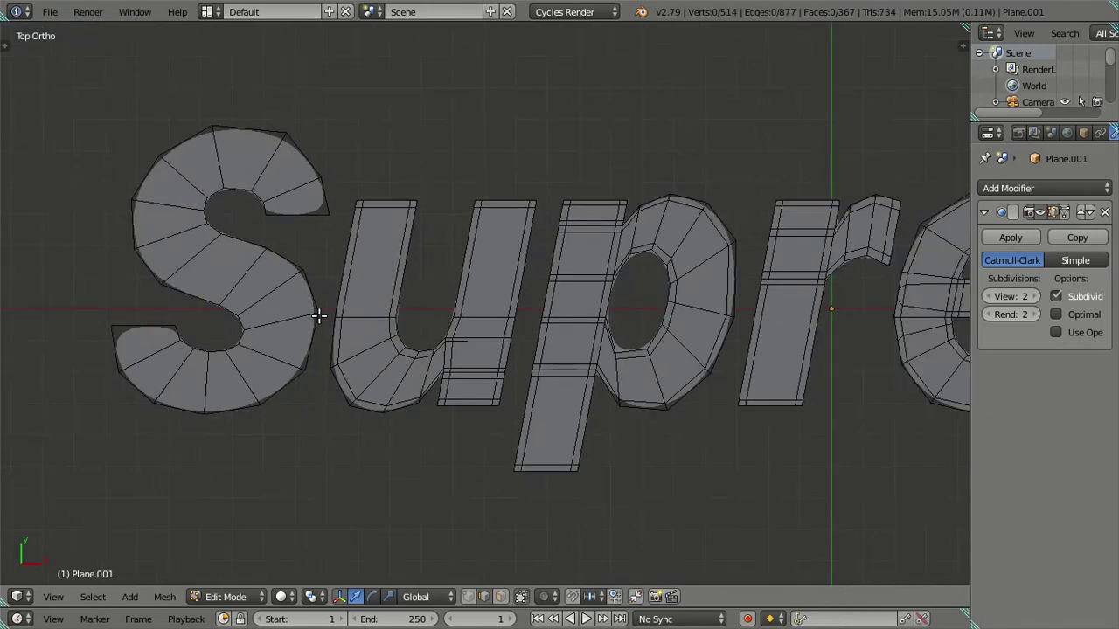
scroll(342, 300, "up", 2)
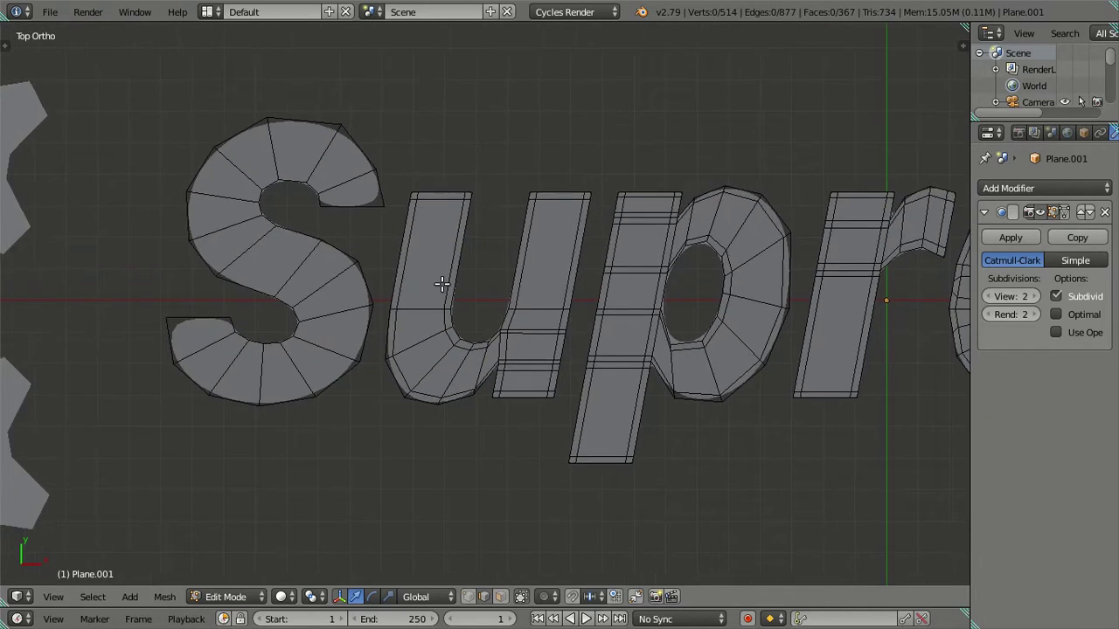
middle_click_drag(455, 293, 699, 300, "shift")
scroll(759, 325, "up", 1)
middle_click_drag(758, 325, 530, 283, "shift")
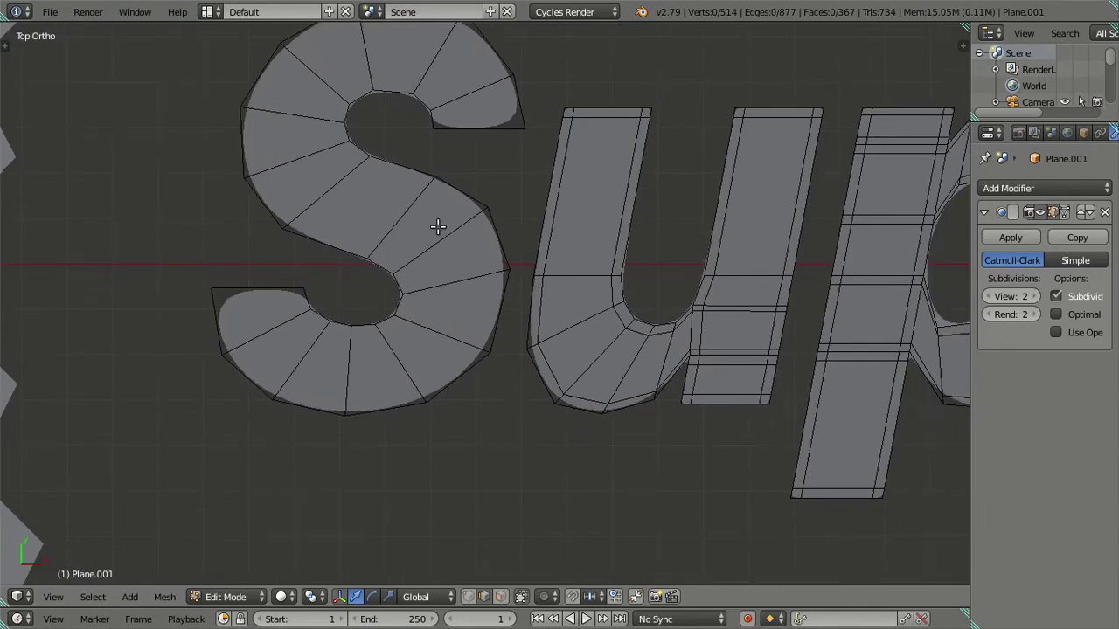
Step: Zoom onto the S's upper hook end and add two loop cuts across it
middle_click_drag(437, 230, 478, 320, "shift")
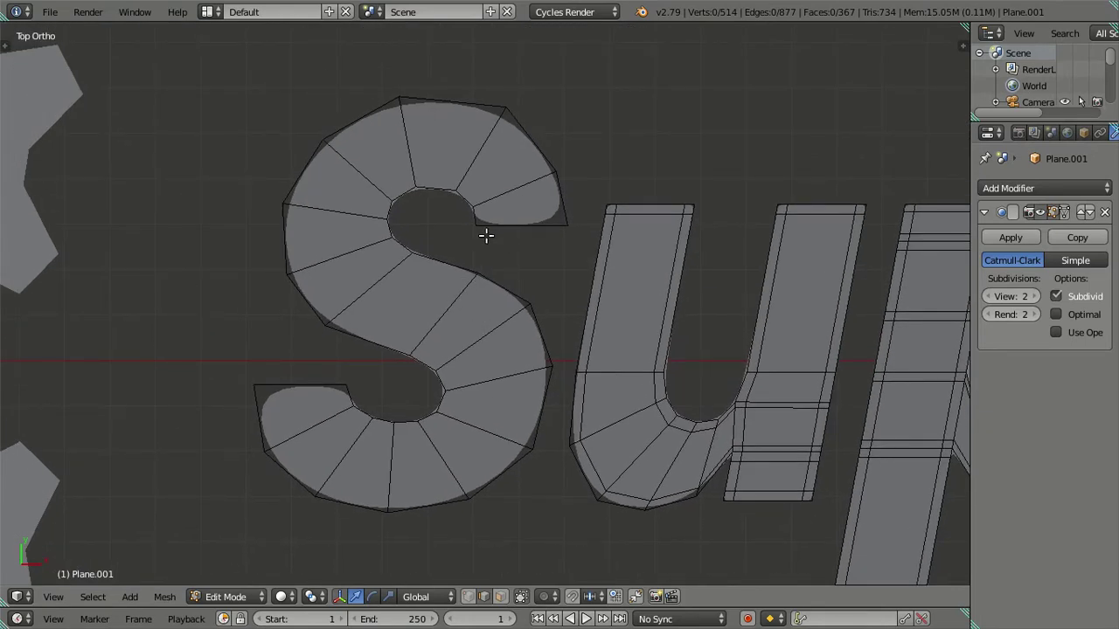
middle_click_drag(456, 224, 487, 230, "shift")
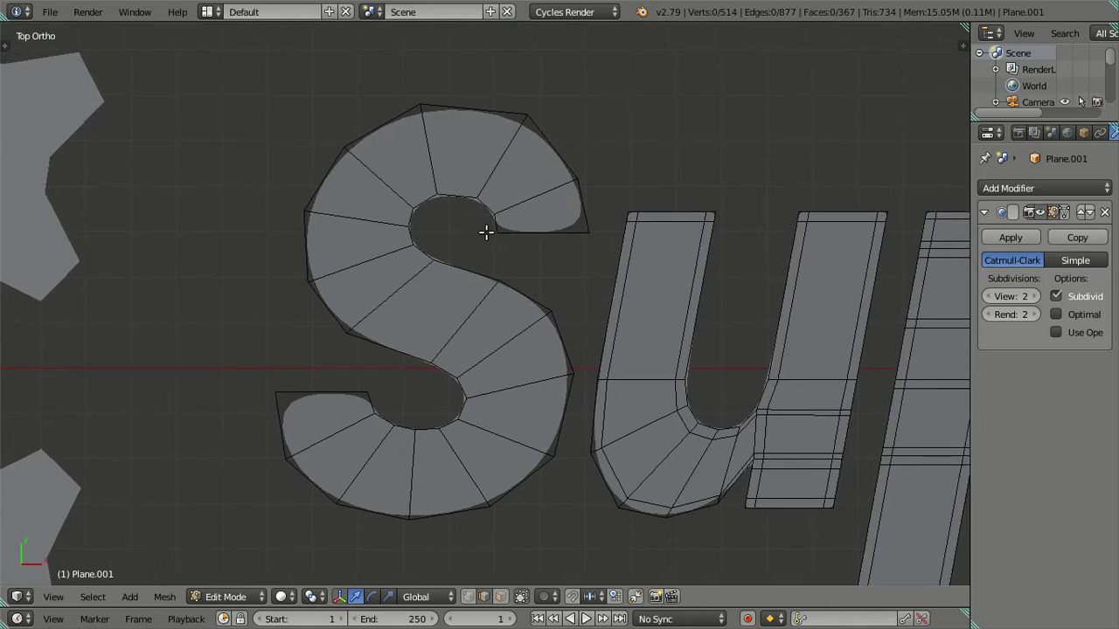
scroll(516, 219, "up", 1)
scroll(545, 225, "up", 2)
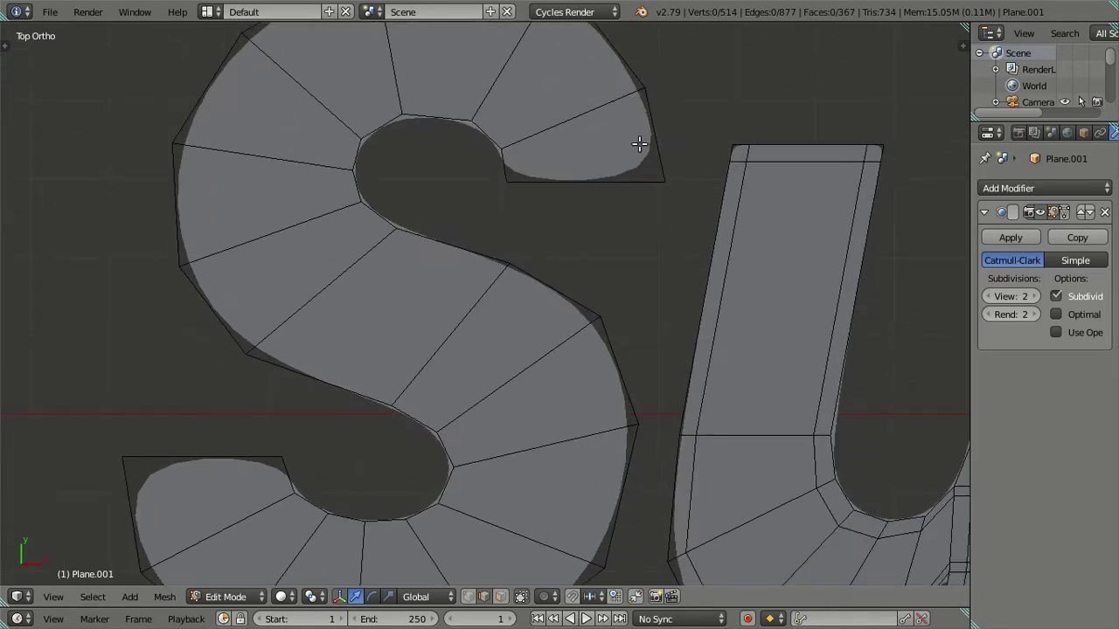
middle_click_drag(638, 143, 492, 280, "shift")
scroll(481, 292, "up", 2)
scroll(385, 287, "up", 2)
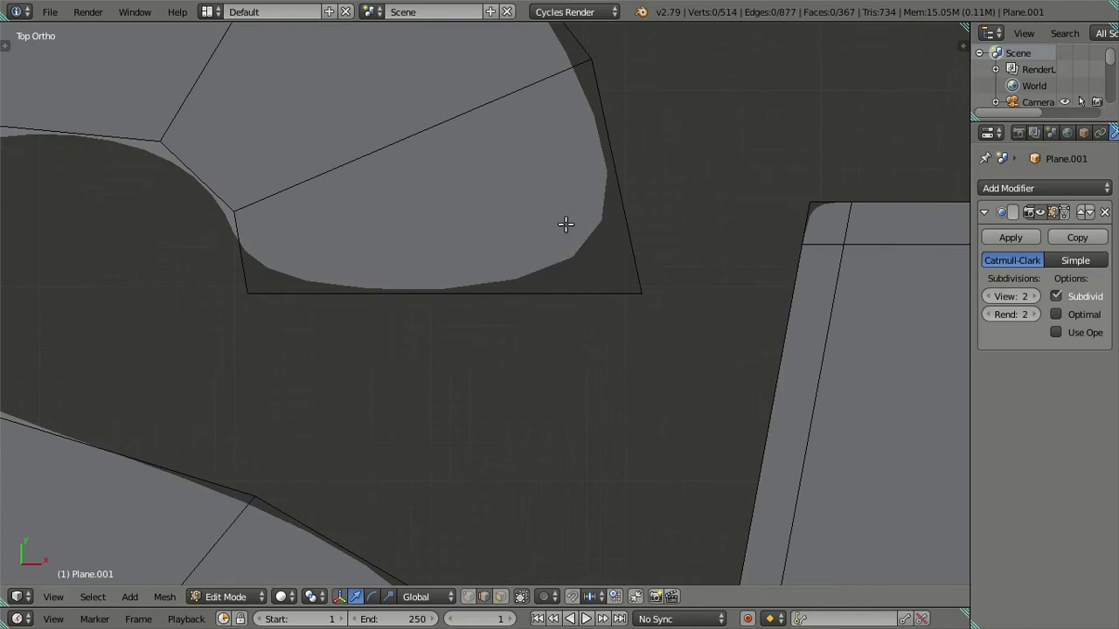
key("ctrl+r")
scroll(597, 209, "up", 1)
scroll(598, 210, "up", 1)
scroll(598, 210, "down", 1)
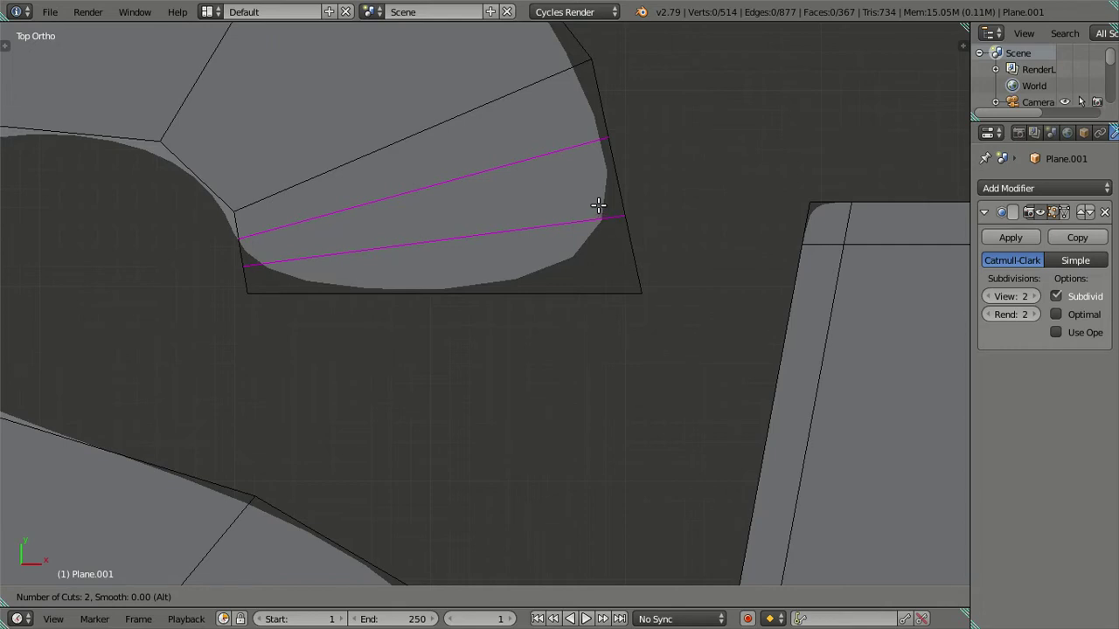
left_click(598, 205)
right_click(598, 205)
Step: Dissolve one of the new edge loops on the hook end
right_click(464, 174, "alt")
key("x")
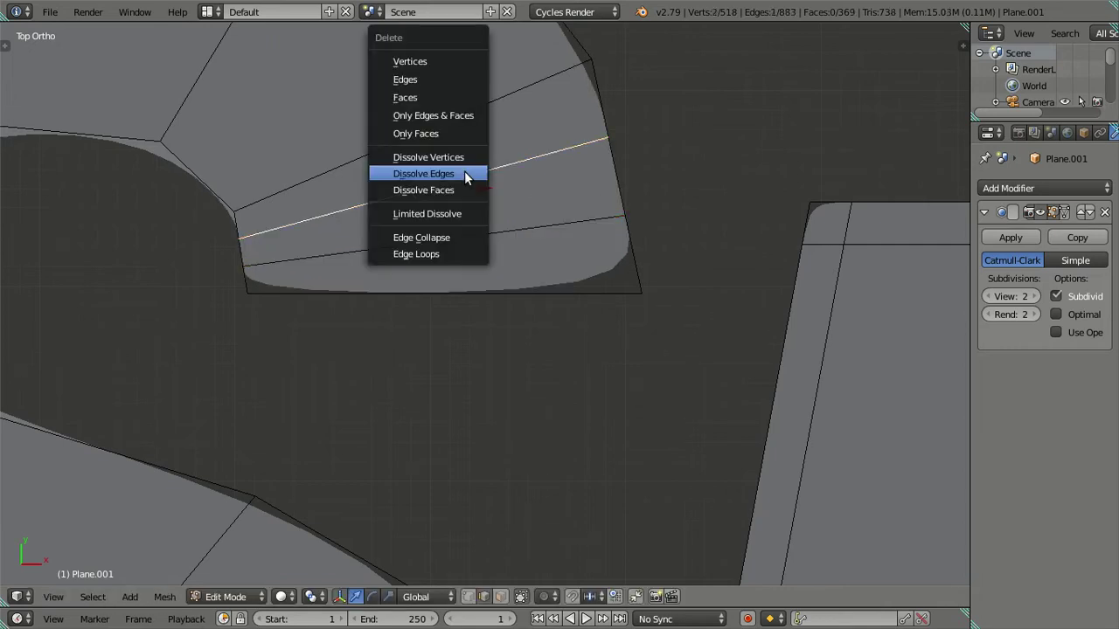
left_click(464, 174)
Step: Add a loop cut near the hook's bottom edge and dissolve the extra loops
scroll(582, 247, "up", 1)
scroll(582, 247, "up", 1)
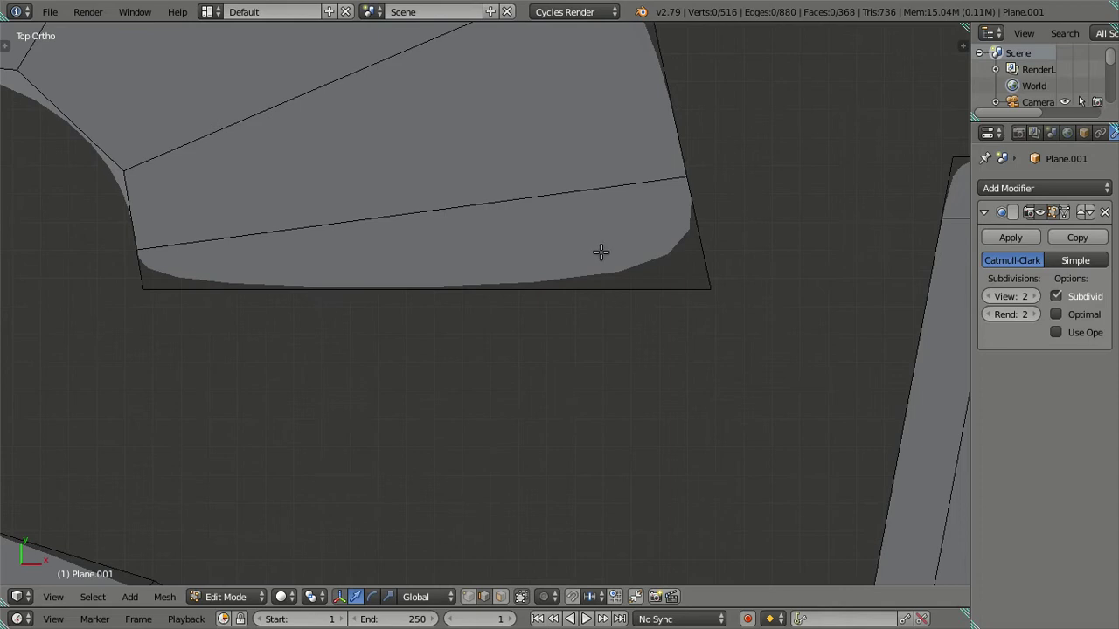
middle_click_drag(600, 253, 581, 302, "shift")
key("ctrl+r")
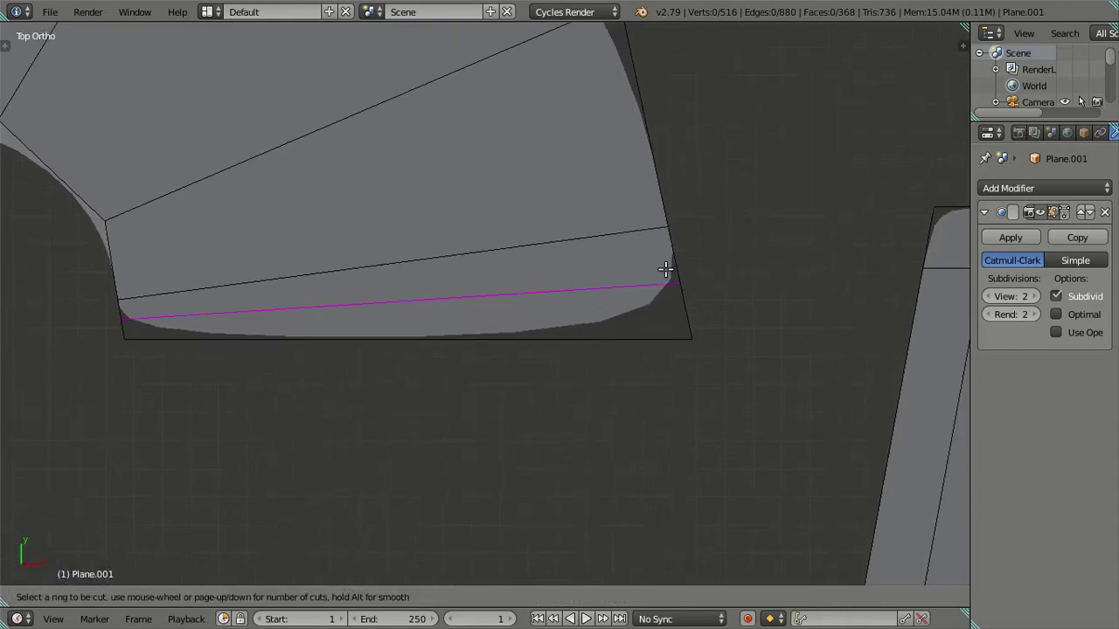
scroll(665, 268, "up", 1)
scroll(665, 266, "down", 1)
scroll(664, 264, "up", 1)
scroll(664, 261, "up", 1)
scroll(665, 260, "up", 1)
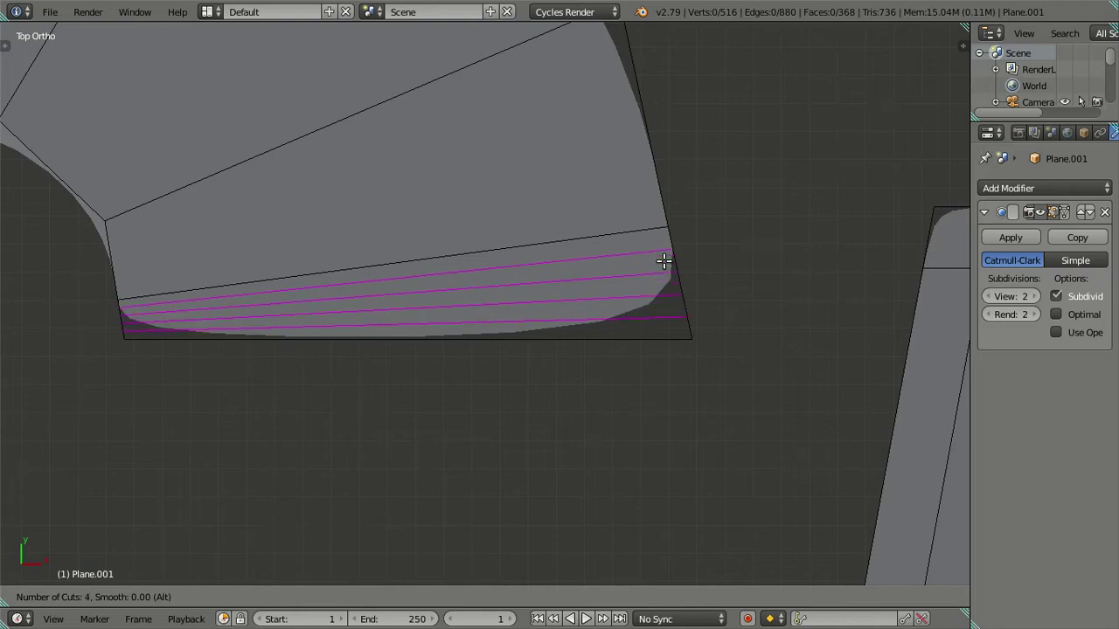
left_click(664, 260)
right_click(653, 276)
key("x")
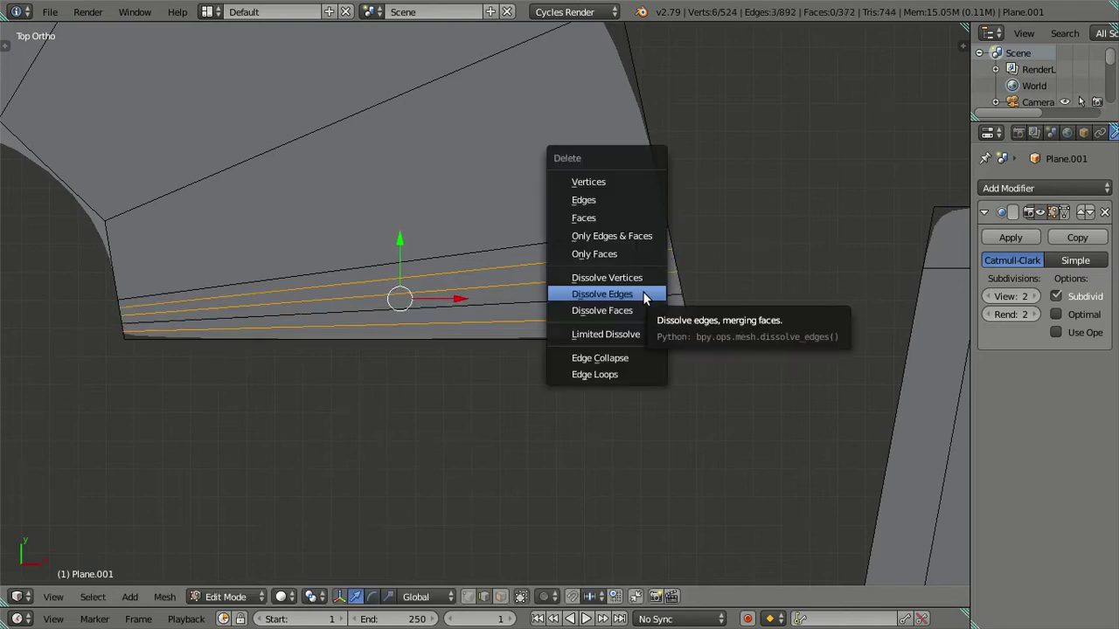
left_click(643, 296)
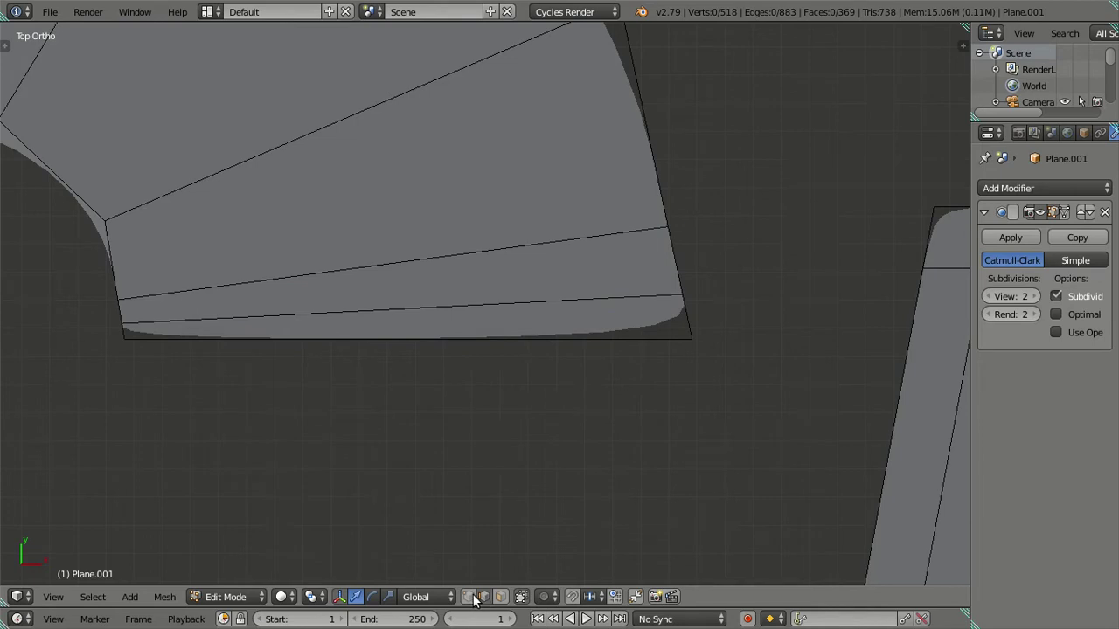
Step: Merge the two vertices at the new loop's left end and select the leftover long edge
right_click(115, 324)
right_click(110, 303, "shift")
key("alt+m")
left_click(110, 302)
right_click(426, 255)
Step: Dissolve the leftover long edge on the S
key("x")
left_click(434, 249)
scroll(323, 309, "down", 2)
scroll(361, 385, "down", 2)
Step: Add two loop cuts on the S's lower hook and dissolve one of them
middle_click_drag(362, 385, 381, 262, "shift")
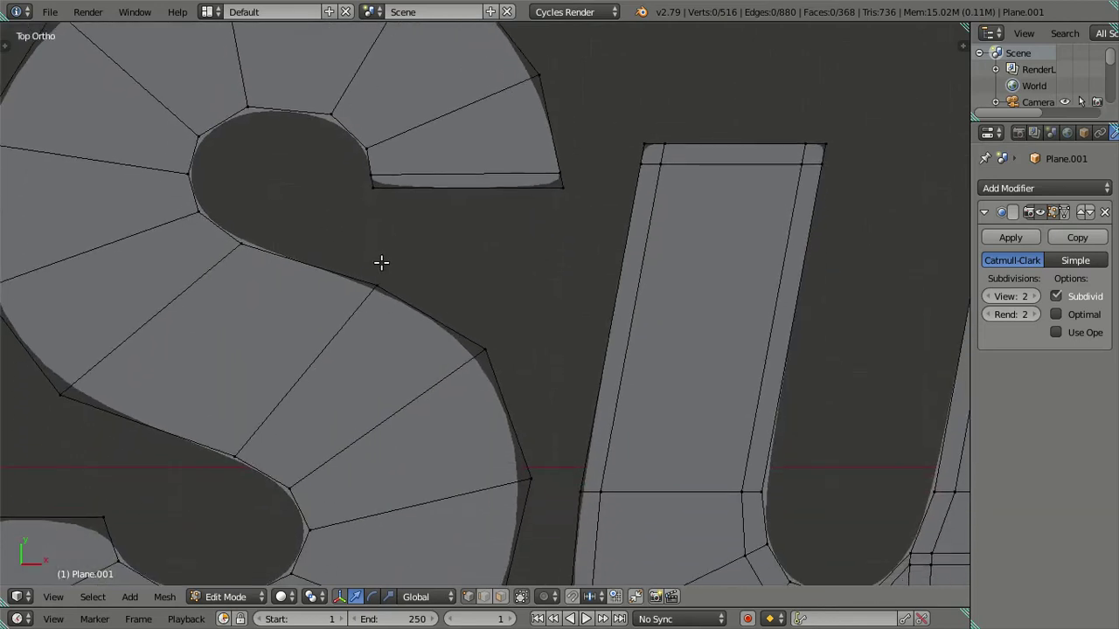
scroll(381, 262, "down", 3)
scroll(315, 399, "up", 1)
scroll(499, 262, "up", 2)
scroll(539, 321, "up", 2)
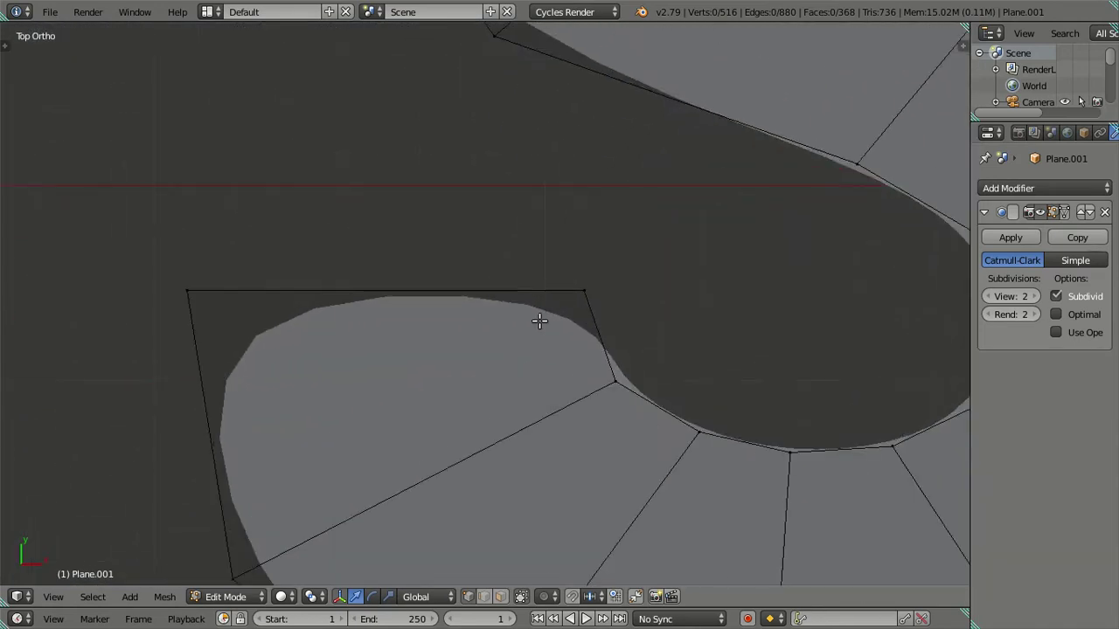
key("ctrl+r")
scroll(585, 325, "up", 1)
left_click(585, 325)
right_click(541, 370)
key("a")
right_click(540, 371, "alt")
key("x")
left_click(527, 376)
Step: Cut three loops across the letter face, then remove them with Ctrl+X
middle_click_drag(193, 349, 297, 339, "shift")
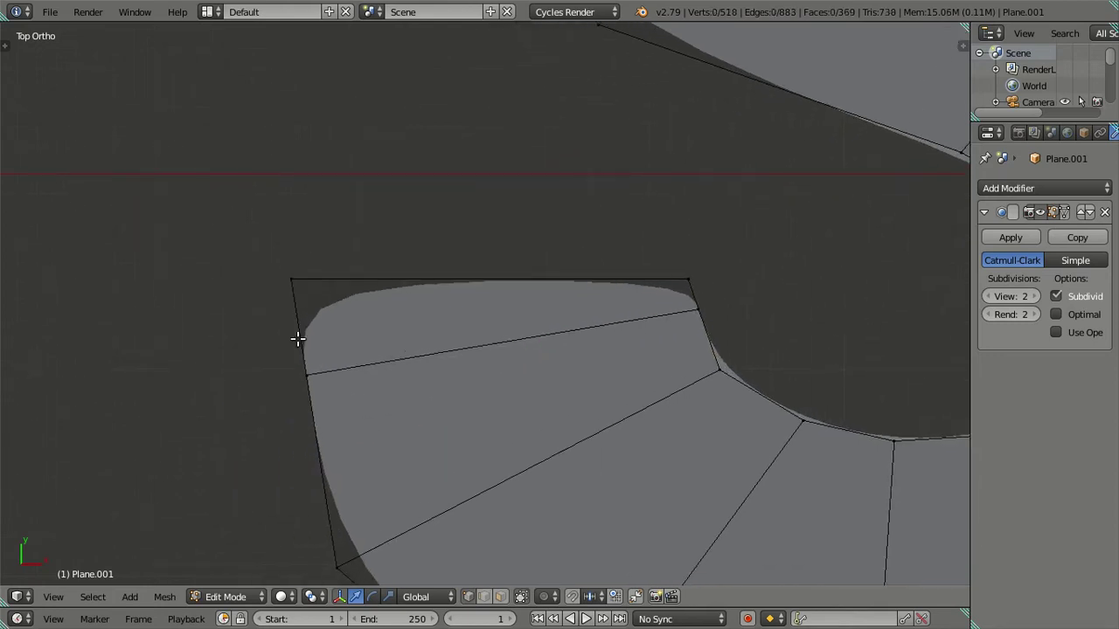
scroll(297, 339, "up", 1)
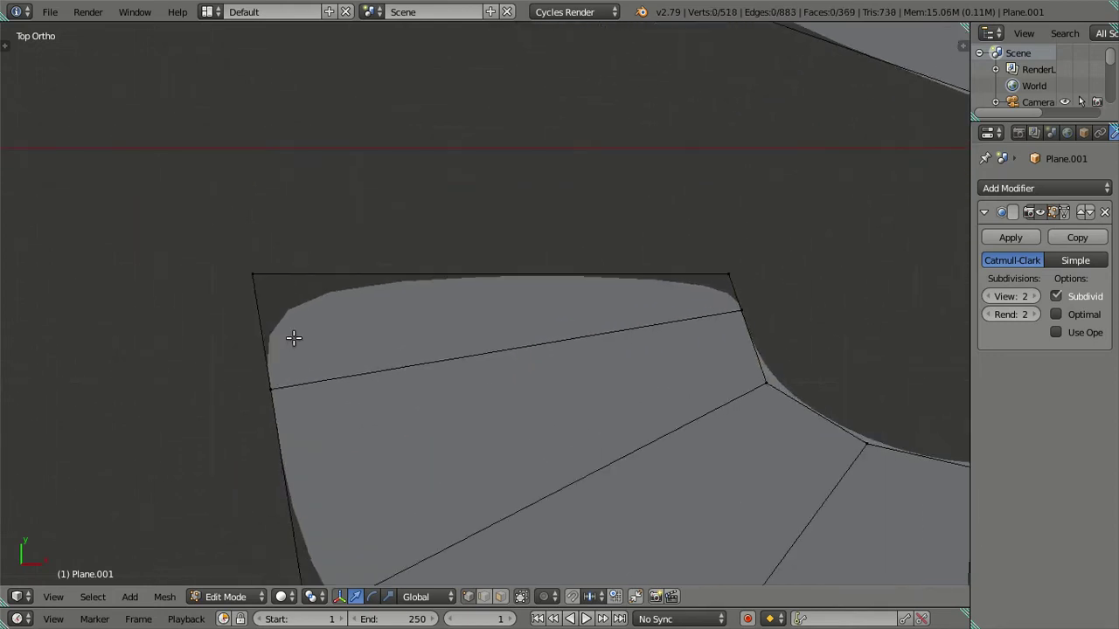
key("ctrl+r")
scroll(293, 337, "up", 1)
scroll(293, 337, "up", 1)
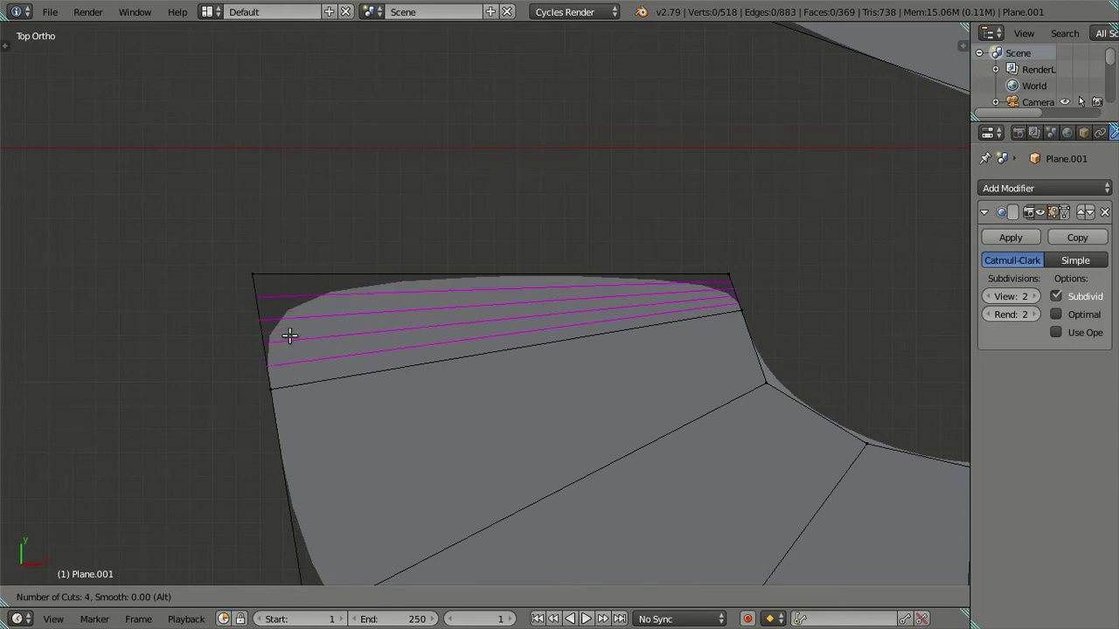
left_click(292, 336)
right_click(288, 334)
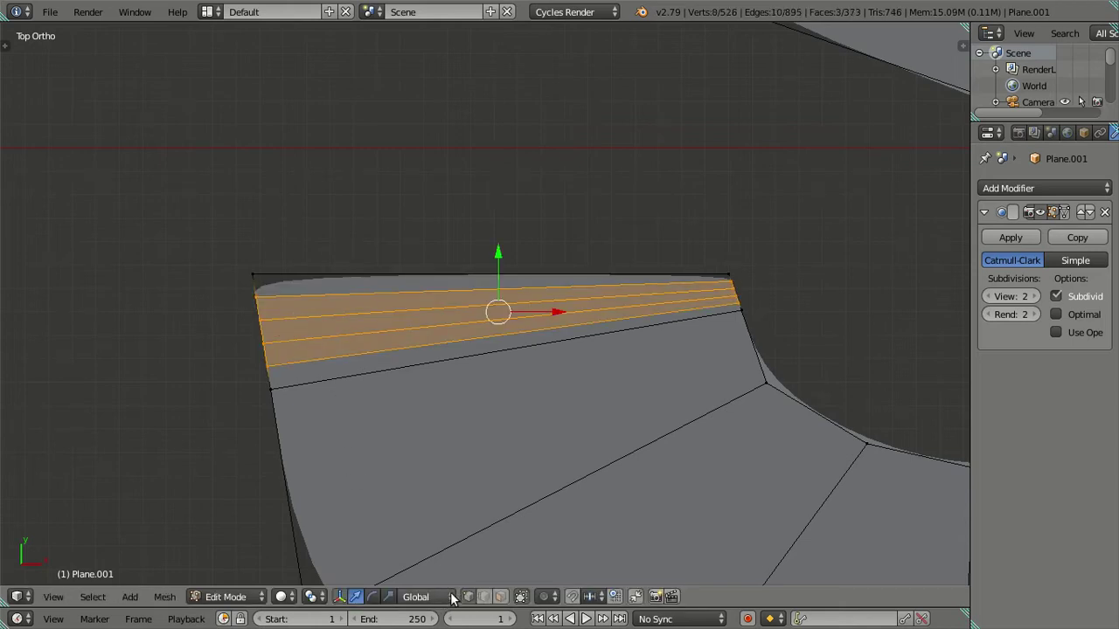
key("a")
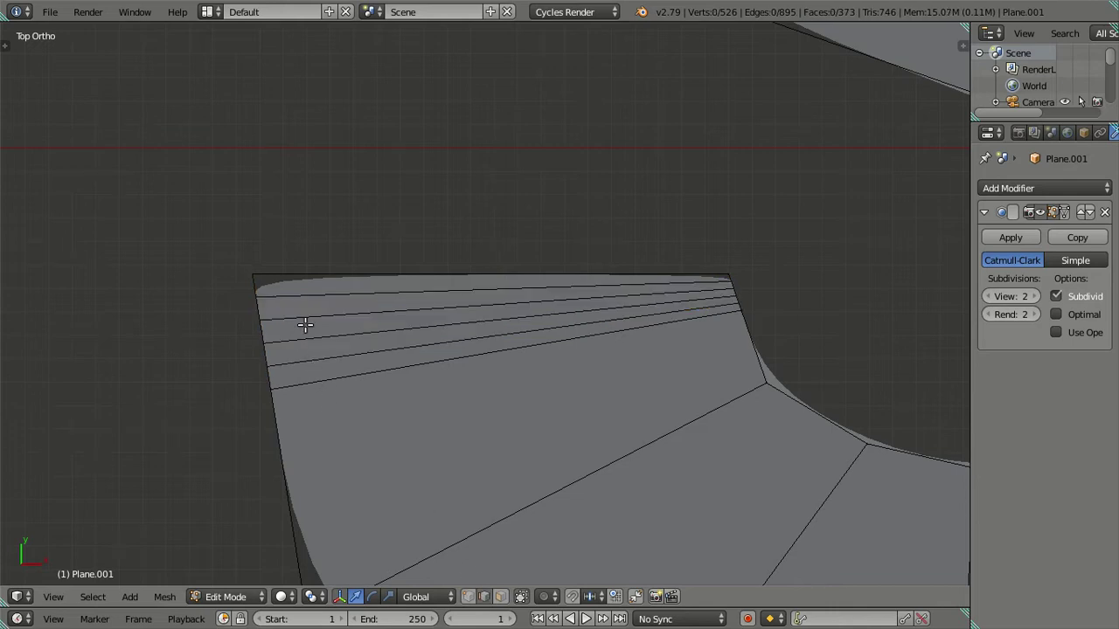
right_click(311, 323, "ctrl+alt")
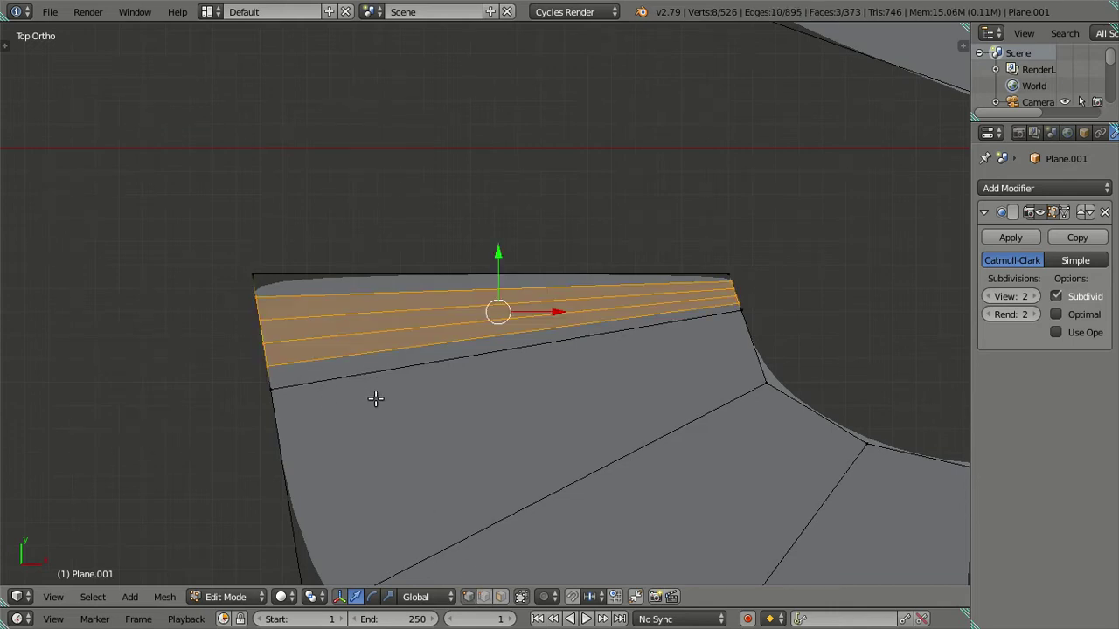
key("ctrl+x")
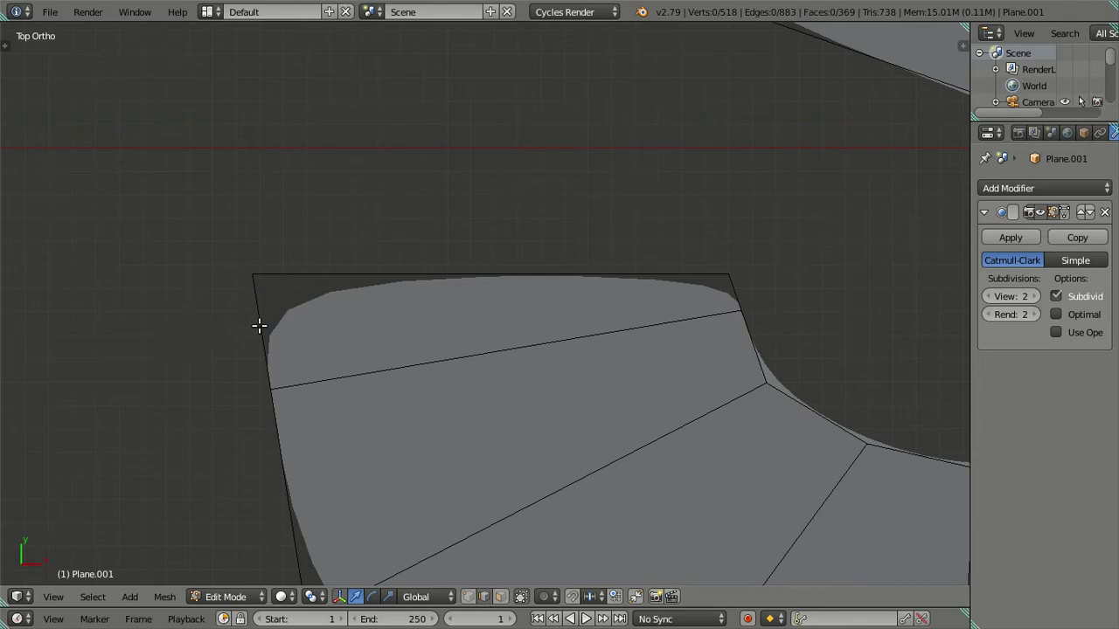
Step: Add four loop cuts across the face and dissolve them
key("ctrl+r")
scroll(270, 327, "up", 2)
scroll(273, 326, "up", 1)
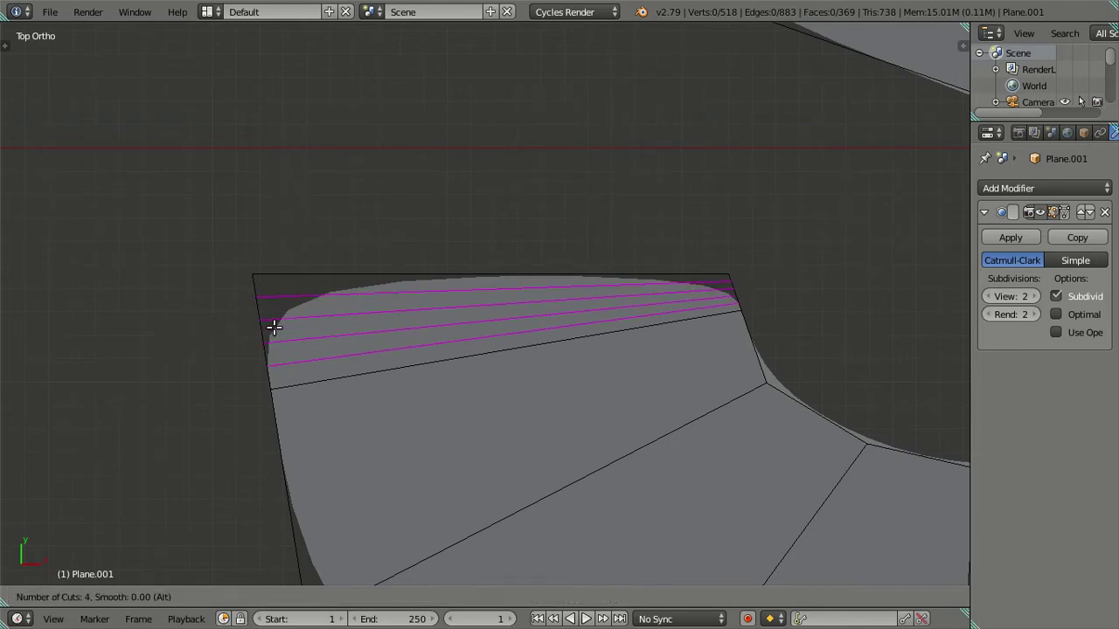
left_click(273, 327)
right_click(274, 327)
key("x")
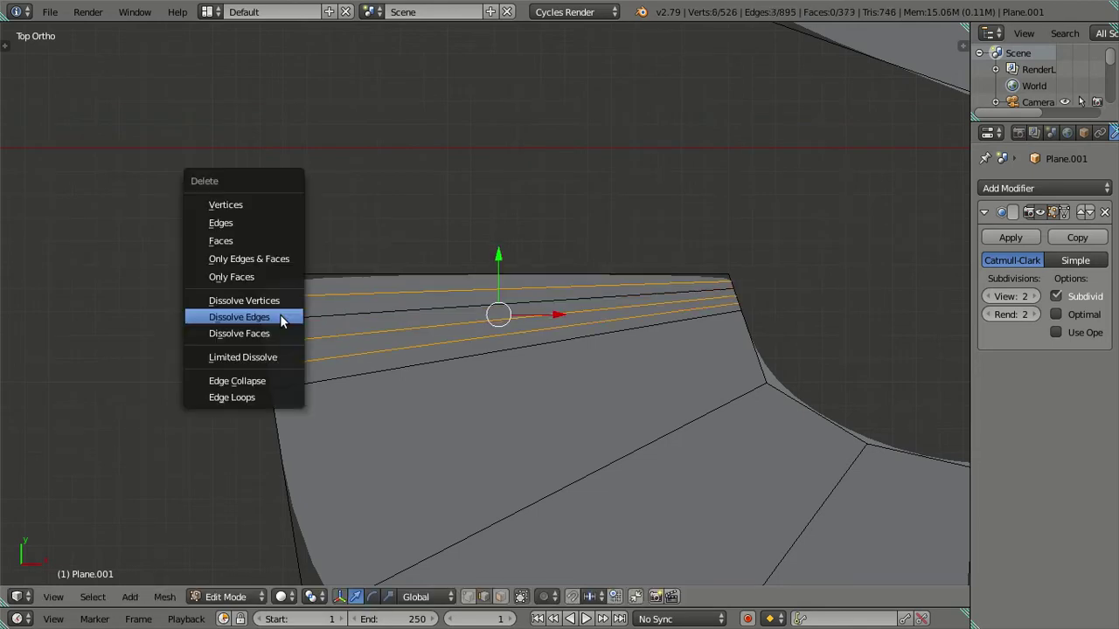
left_click(280, 314)
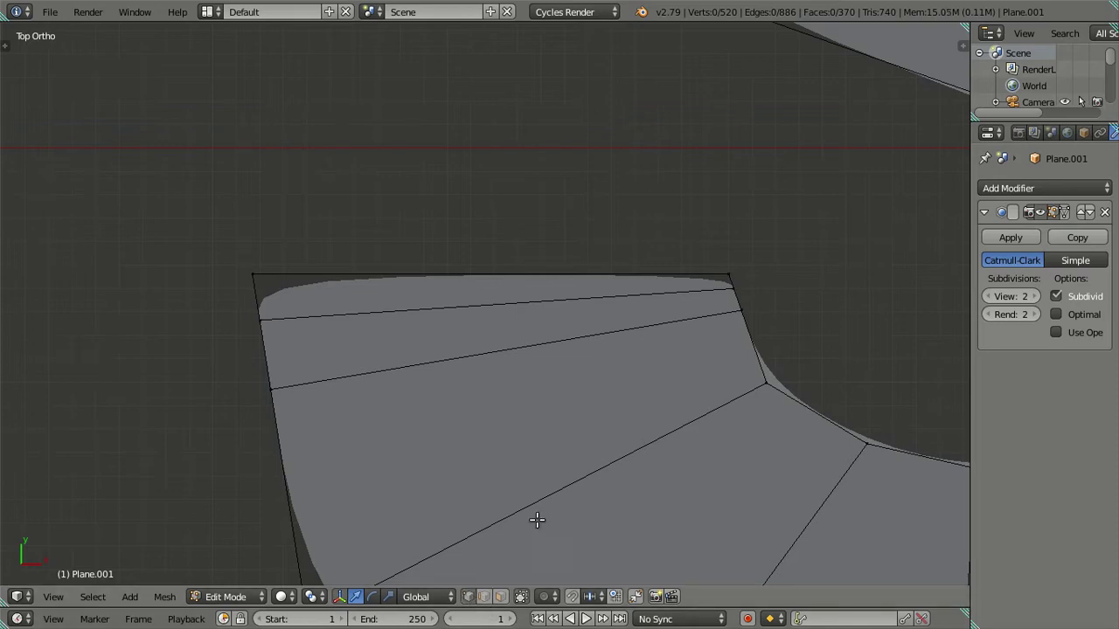
Step: Merge the two right corner vertices and dissolve the left corner edge
right_click(730, 288)
right_click(741, 309, "shift")
key("alt+m")
left_click(741, 310)
right_click(287, 394)
right_click(428, 374, "shift")
key("x")
left_click(428, 376)
Step: Cut loops across the S's top arm, then undo them
scroll(425, 357, "down", 3)
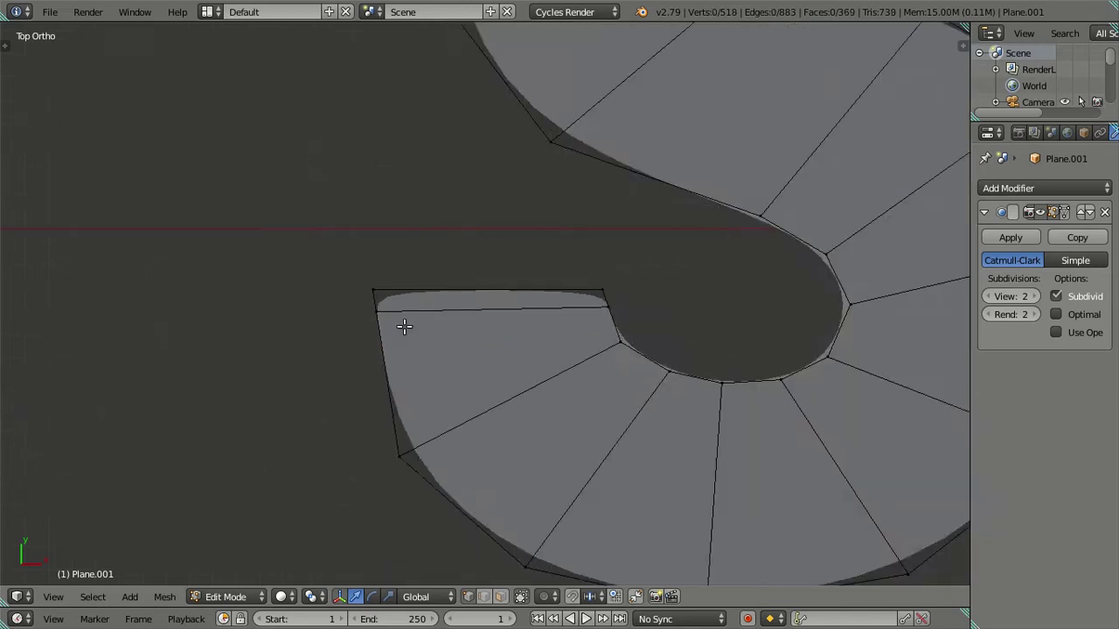
scroll(600, 155, "down", 2)
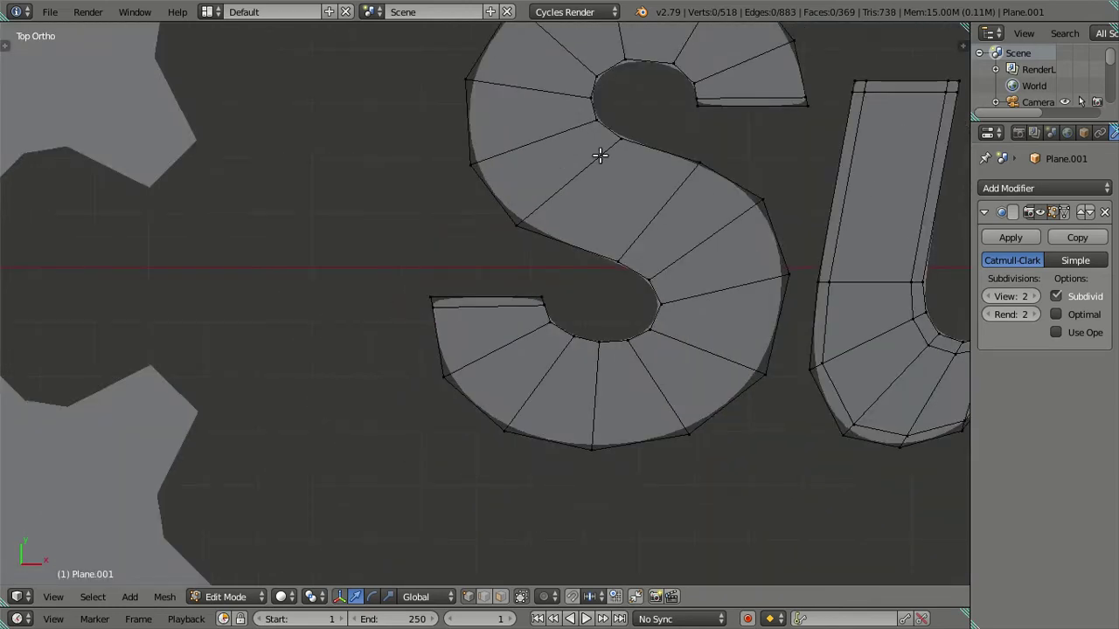
scroll(612, 153, "up", 1)
middle_click_drag(629, 149, 357, 257, "shift")
scroll(359, 245, "up", 3)
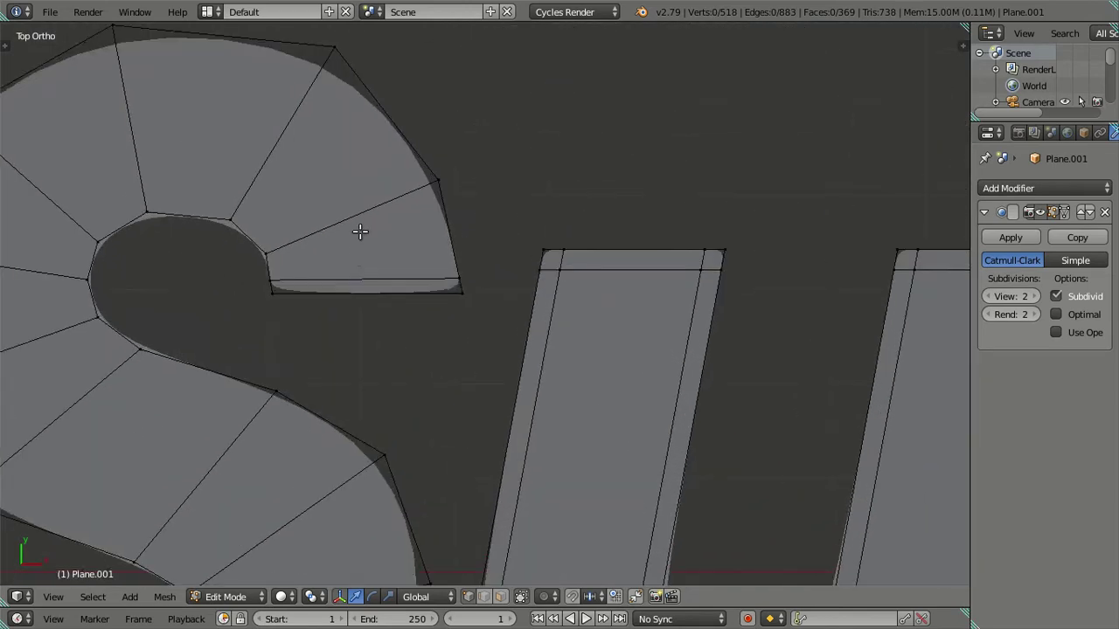
key("ctrl+r")
scroll(353, 225, "up", 7)
left_click(352, 224)
right_click(282, 231)
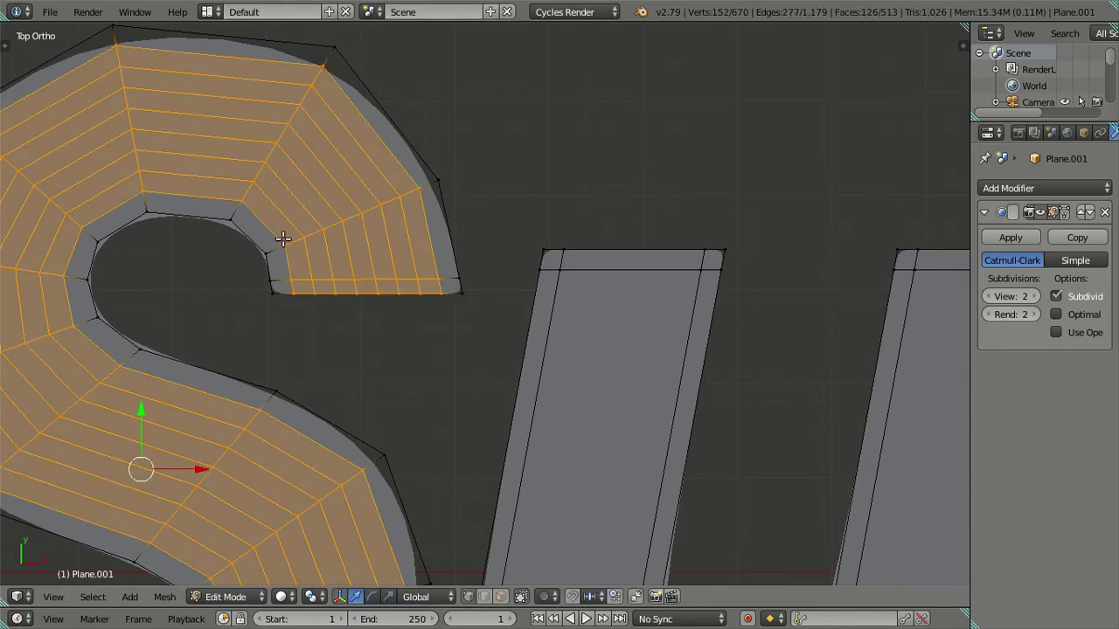
key("ctrl+z")
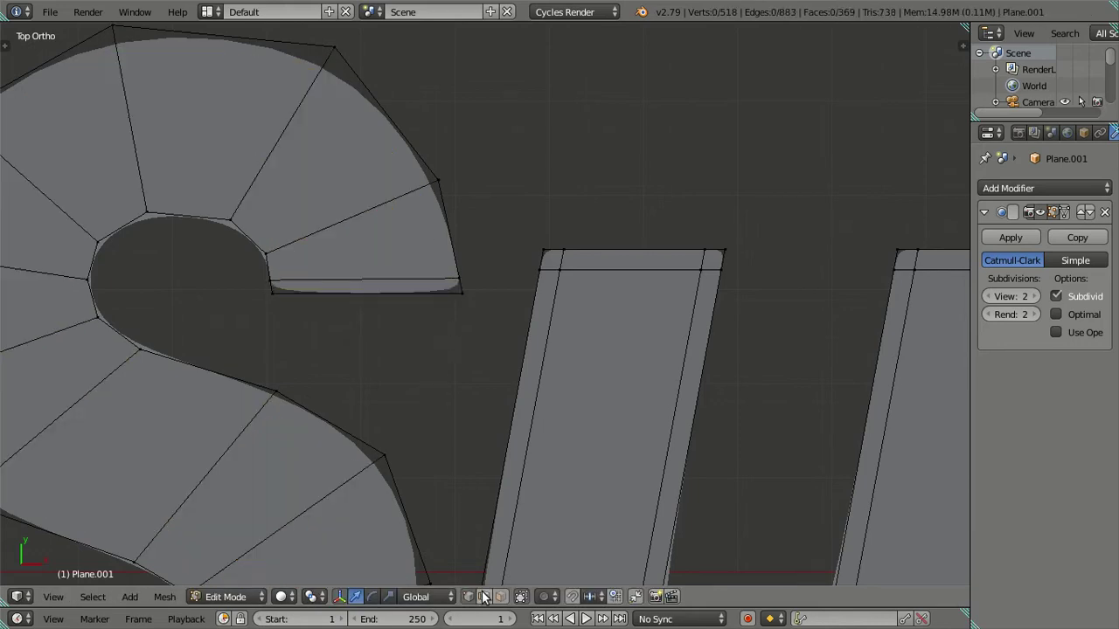
Step: Re-cut the loops across the S's top arm and dissolve them
key("ctrl+r")
scroll(323, 224, "up", 7)
left_click(323, 224)
right_click(323, 224)
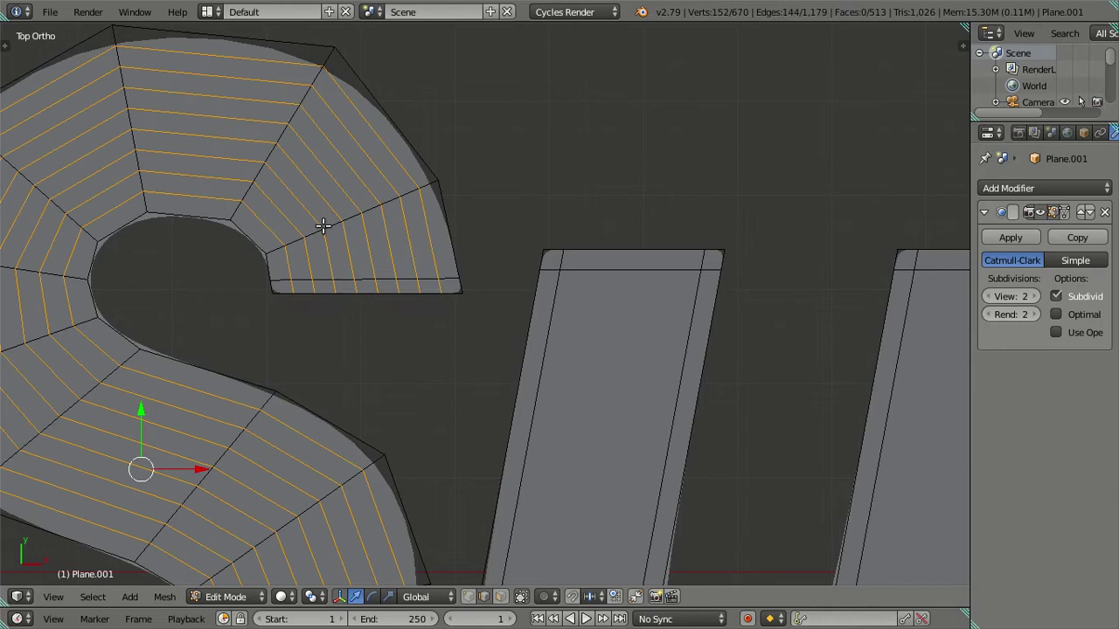
key("x")
left_click(475, 169)
Step: Leave Edit Mode on the Supreme text and recentre the logo in view
scroll(464, 224, "down", 5)
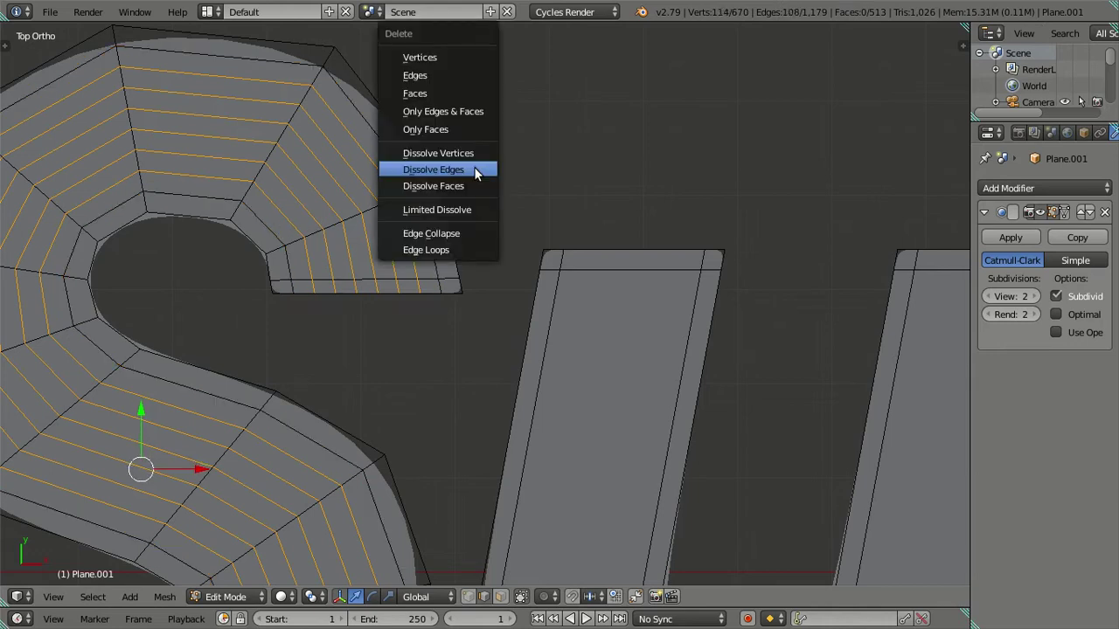
scroll(478, 225, "down", 3)
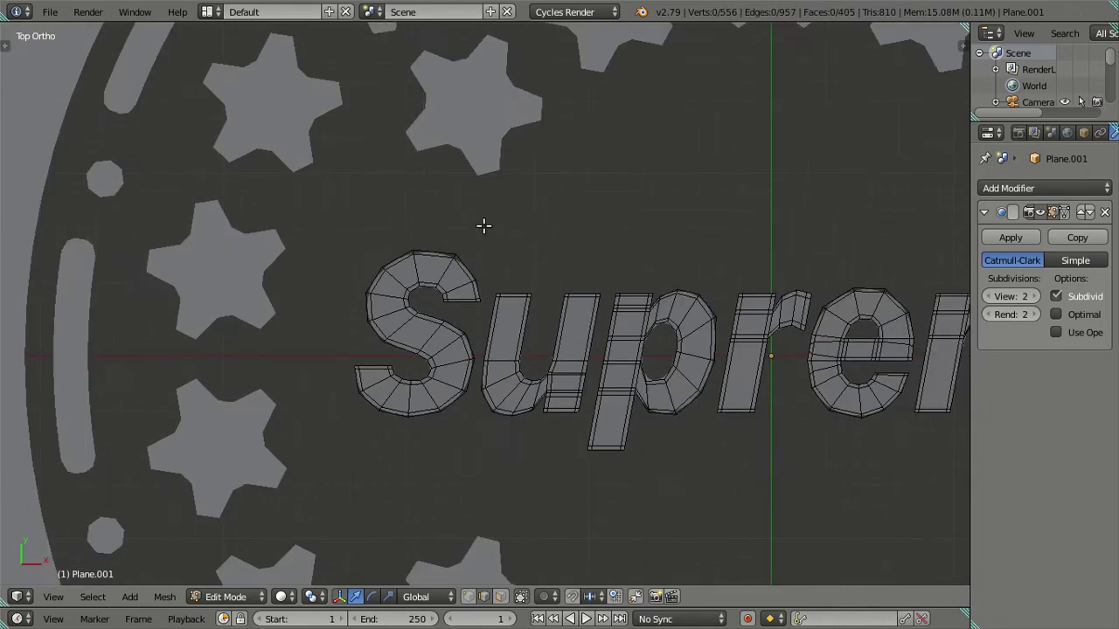
key("Tab")
scroll(483, 225, "down", 1)
scroll(483, 226, "down", 3)
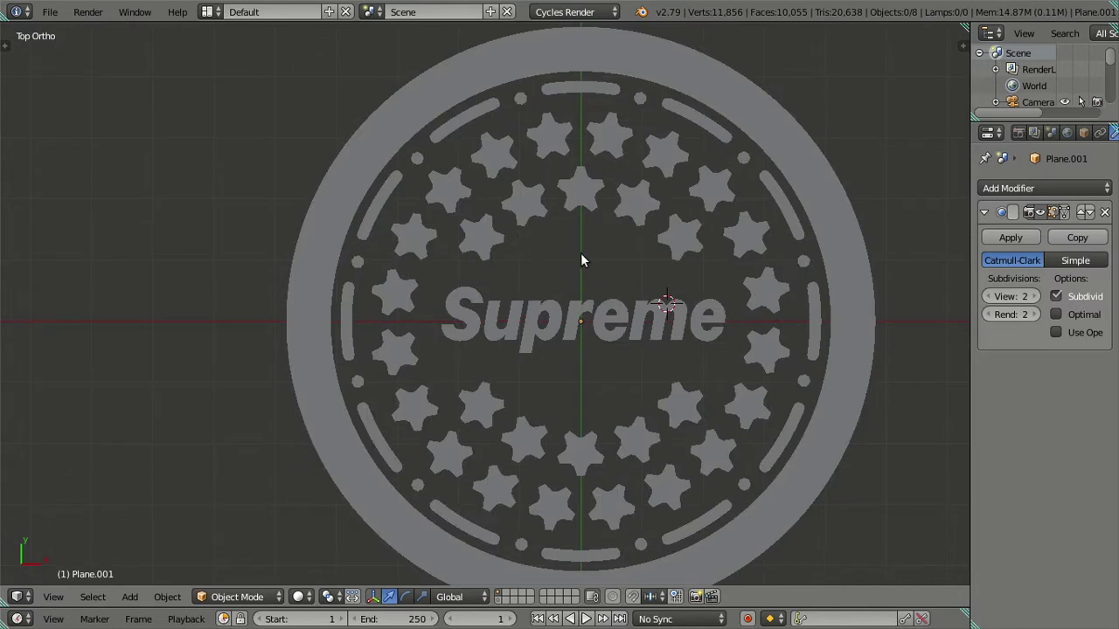
middle_click_drag(581, 260, 525, 260, "shift")
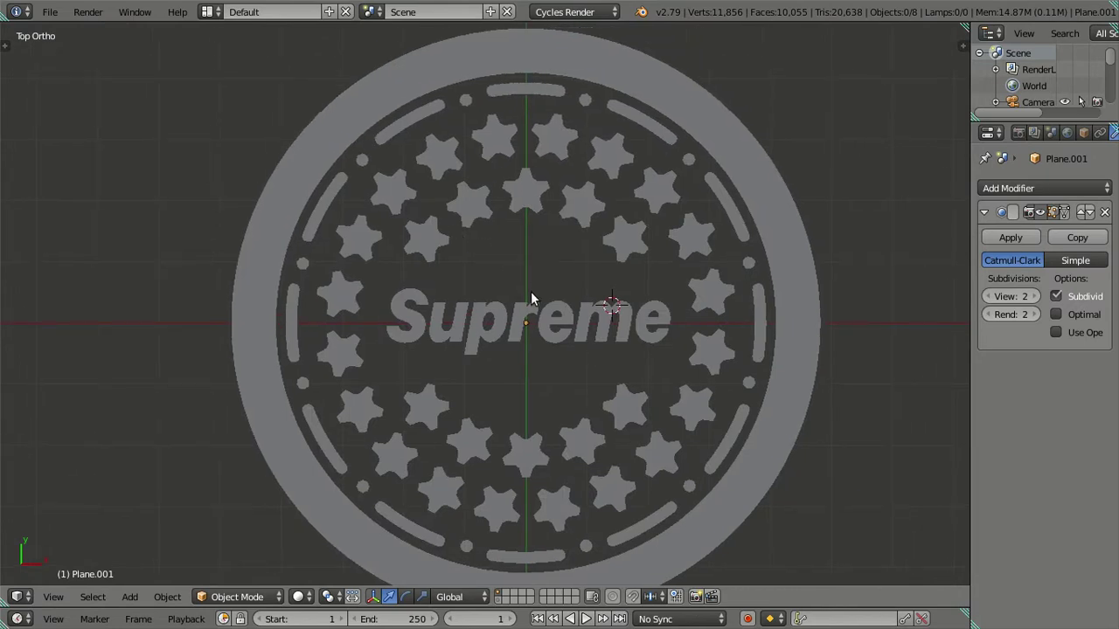
scroll(573, 358, "up", 1)
scroll(573, 358, "down", 2)
Step: Unhide the plate, hide the camera, show wireframe, and lower the Supreme text's viewport subdivisions
key("alt+h")
key("a")
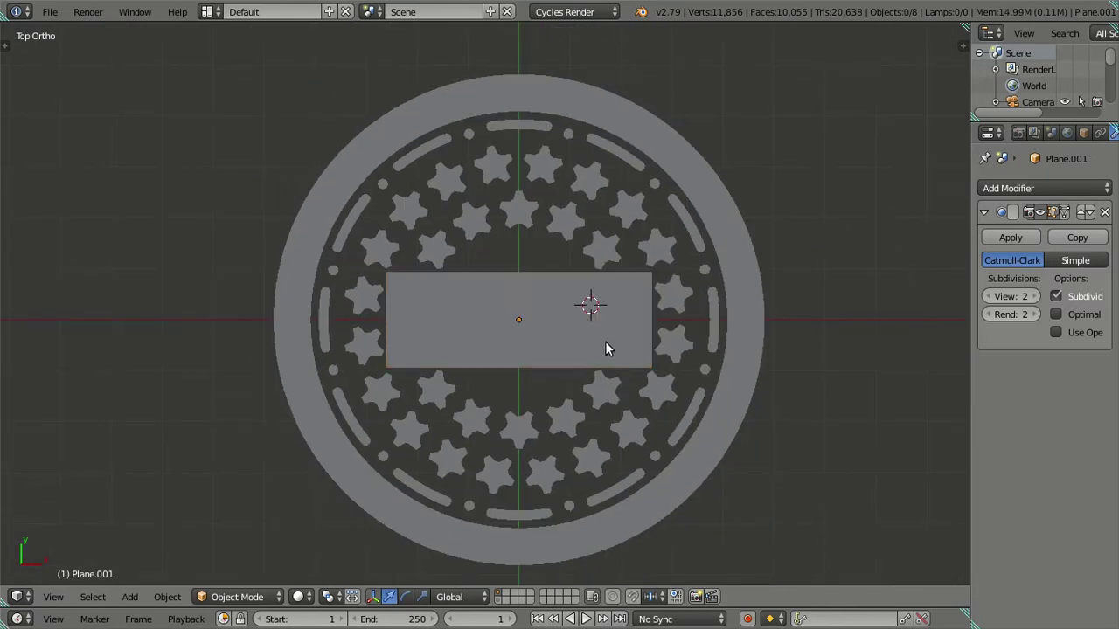
scroll(605, 340, "down", 3)
scroll(537, 358, "down", 2)
key("h")
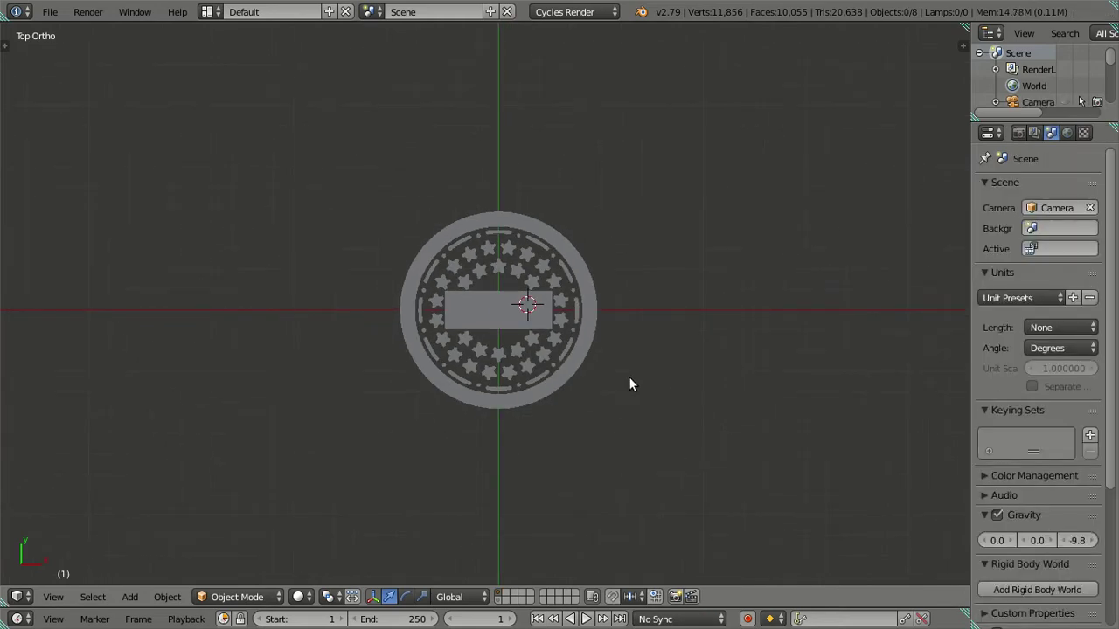
scroll(628, 377, "up", 6)
key("z")
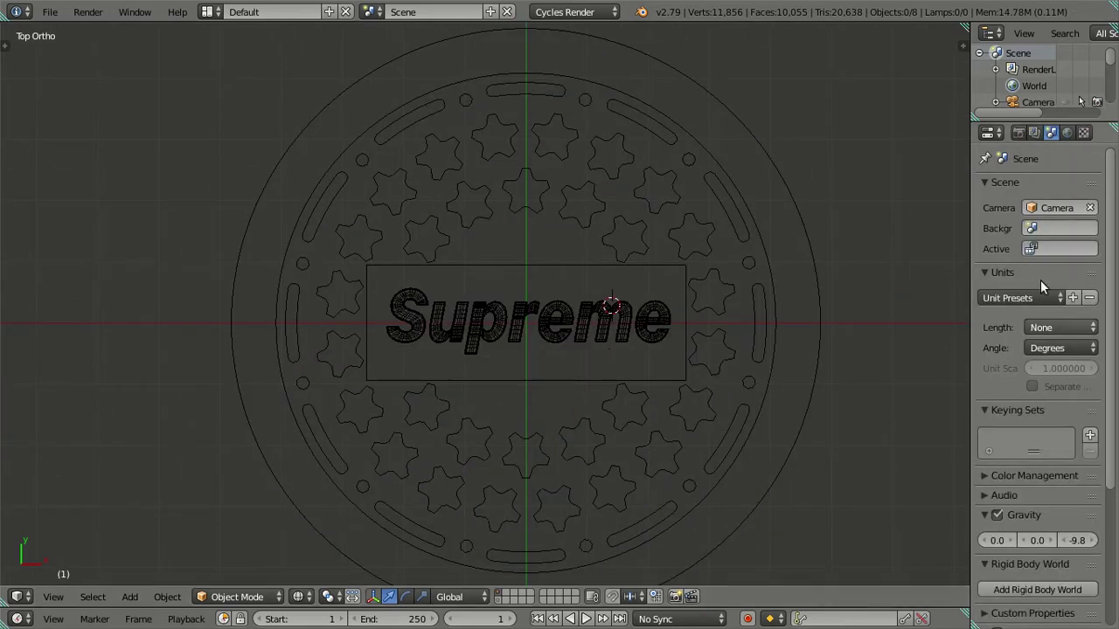
right_click(666, 310)
left_click(988, 296)
Step: Set the text's viewport subdivisions to 0, hide it, and edit the rectangular plate
left_click(987, 297)
key("h")
key("z")
scroll(708, 322, "up", 3)
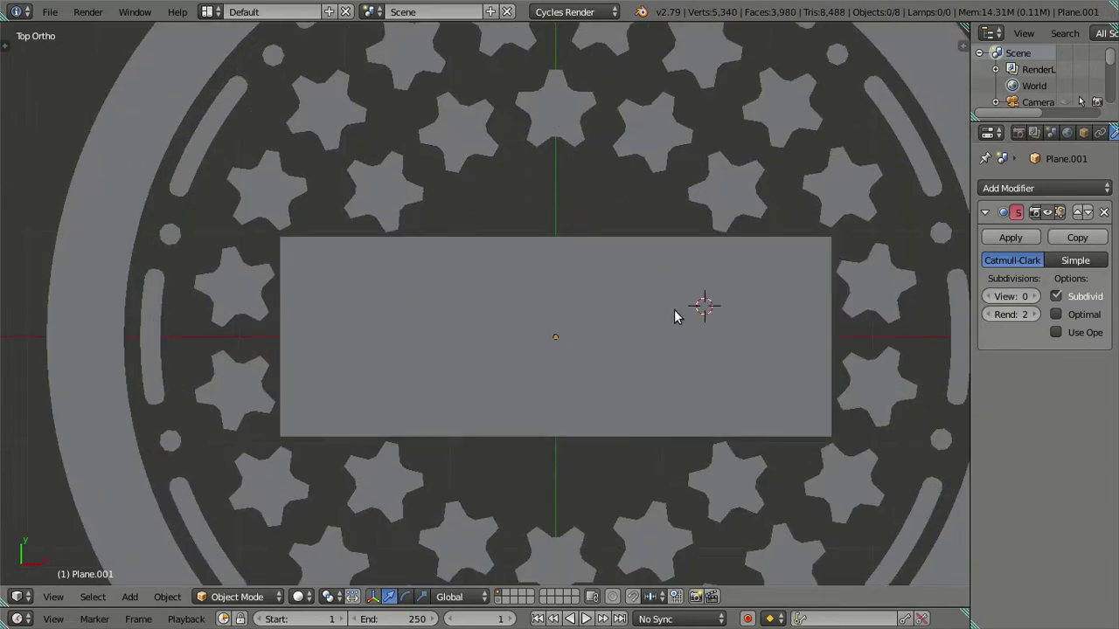
right_click(612, 248)
key("Tab")
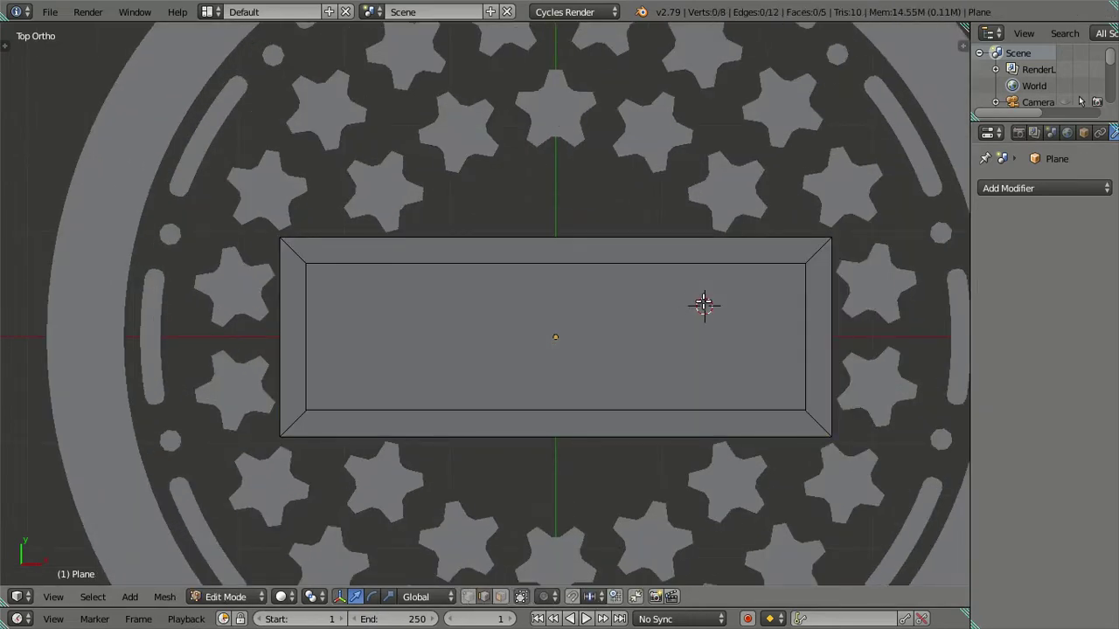
Step: Add a Subdivision Surface modifier to the plate and view it in wireframe
middle_click_drag(704, 306, 545, 327, "shift")
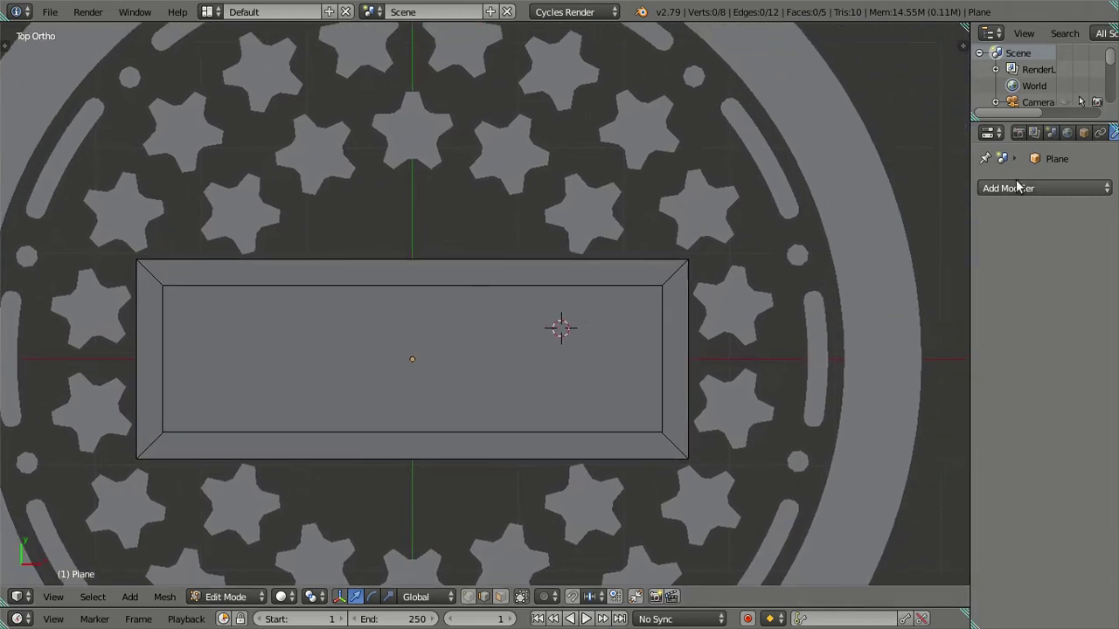
left_click(1044, 189)
left_click(835, 460)
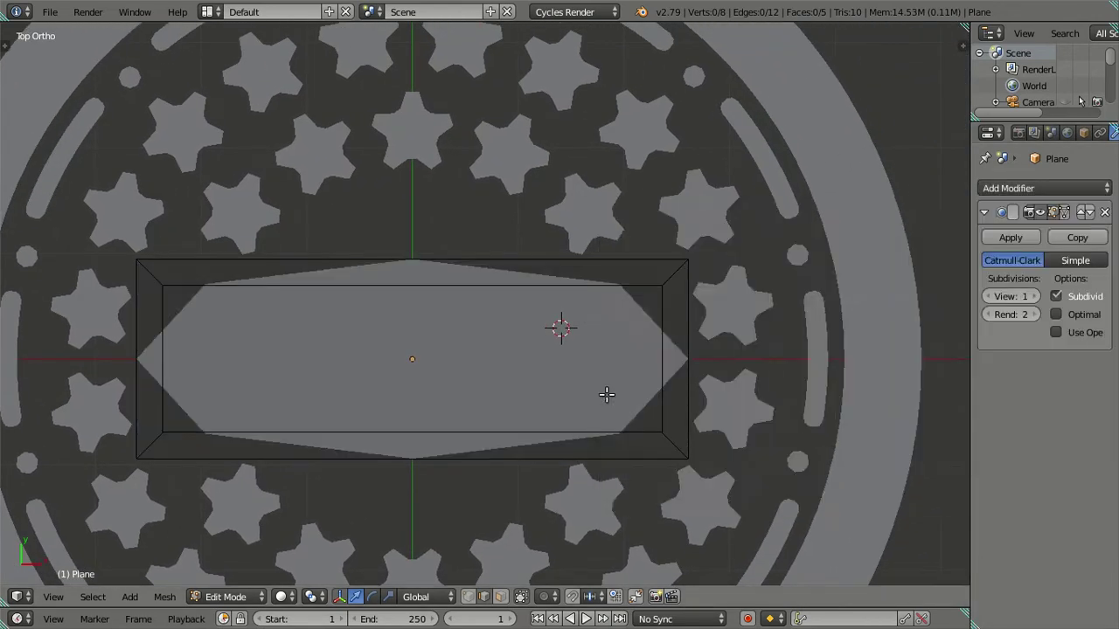
key("z")
scroll(603, 384, "up", 3)
scroll(594, 347, "down", 2)
scroll(487, 332, "up", 1)
Step: Add vertical and horizontal centre edge loops through the plate
key("ctrl+r")
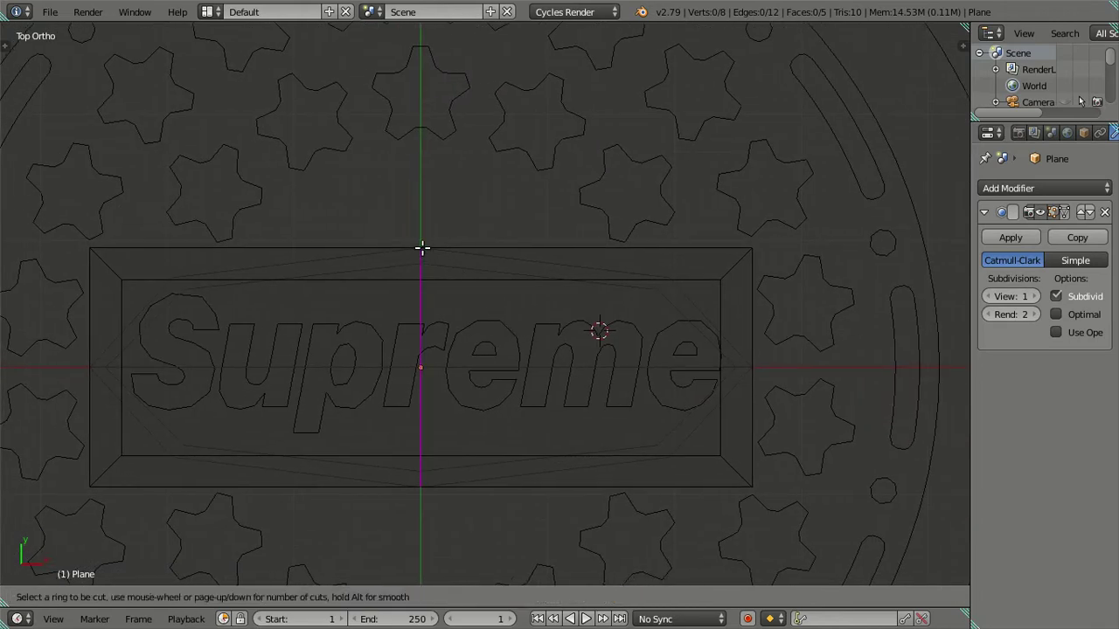
left_click(421, 248)
right_click(454, 257)
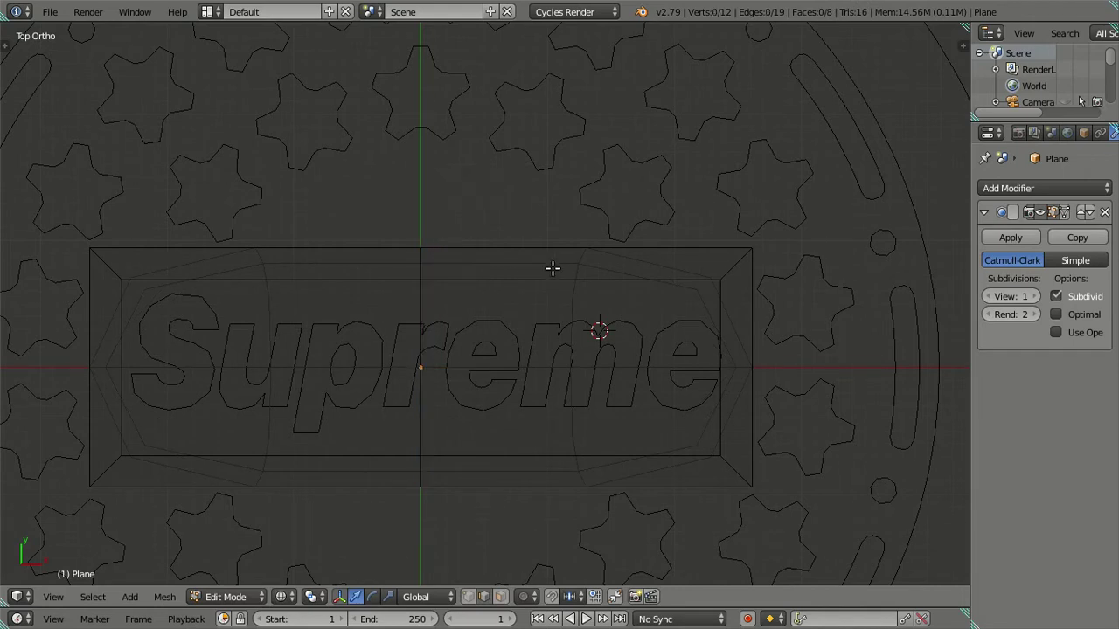
key("ctrl+r")
left_click(706, 351)
right_click(707, 352)
key("a")
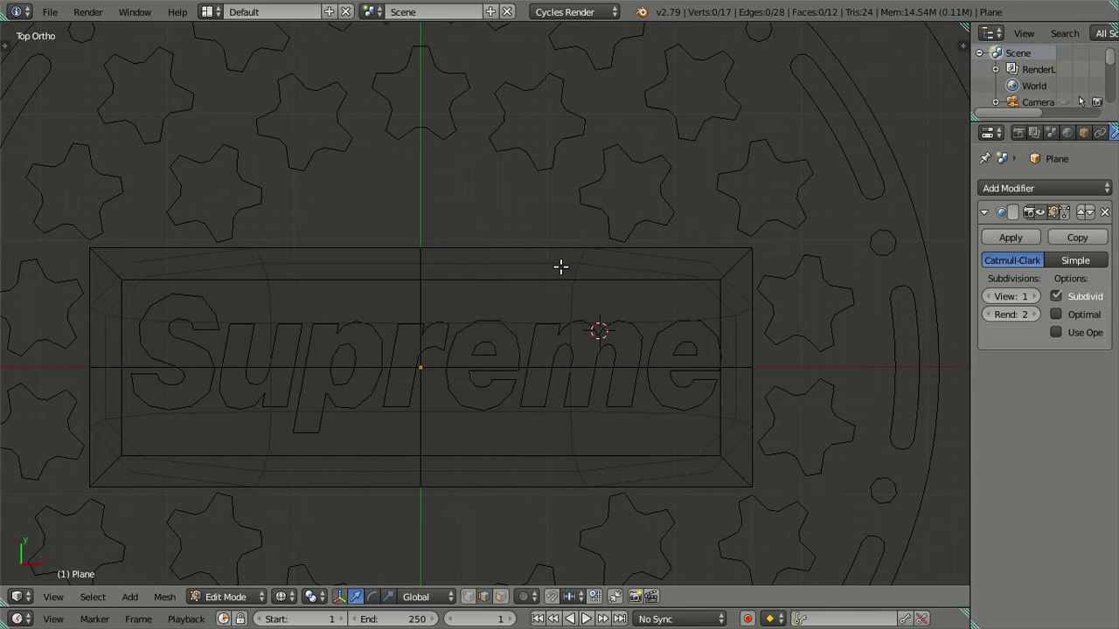
Step: Add a vertical loop cut at the plate's right edge and shift it -0.1 along X
key("ctrl+r")
left_click(579, 266)
left_click(914, 298)
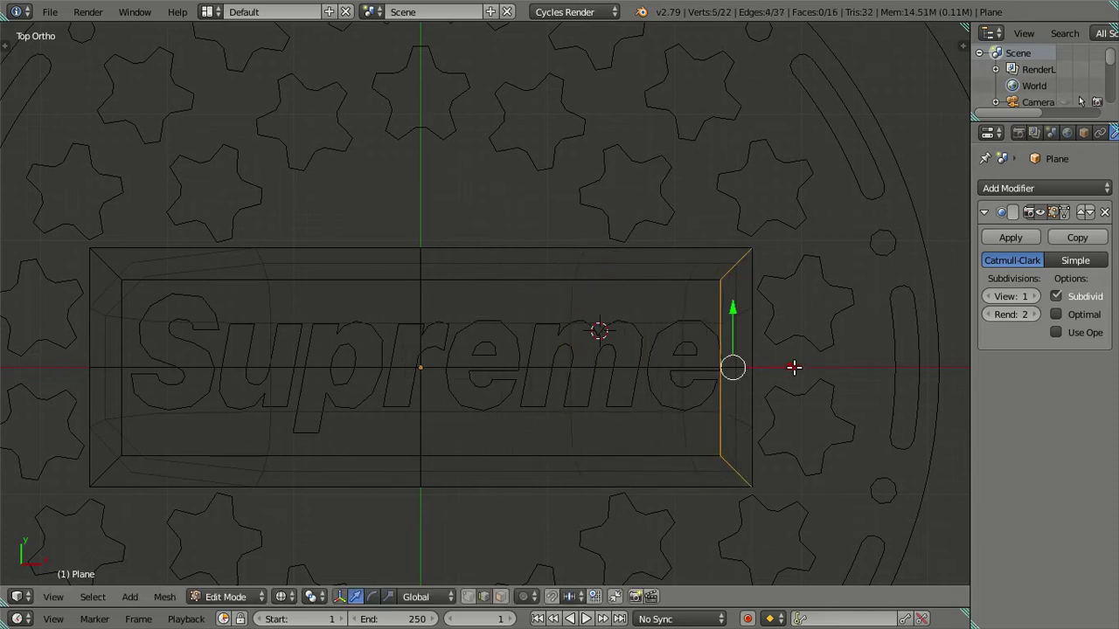
key("g")
key("x")
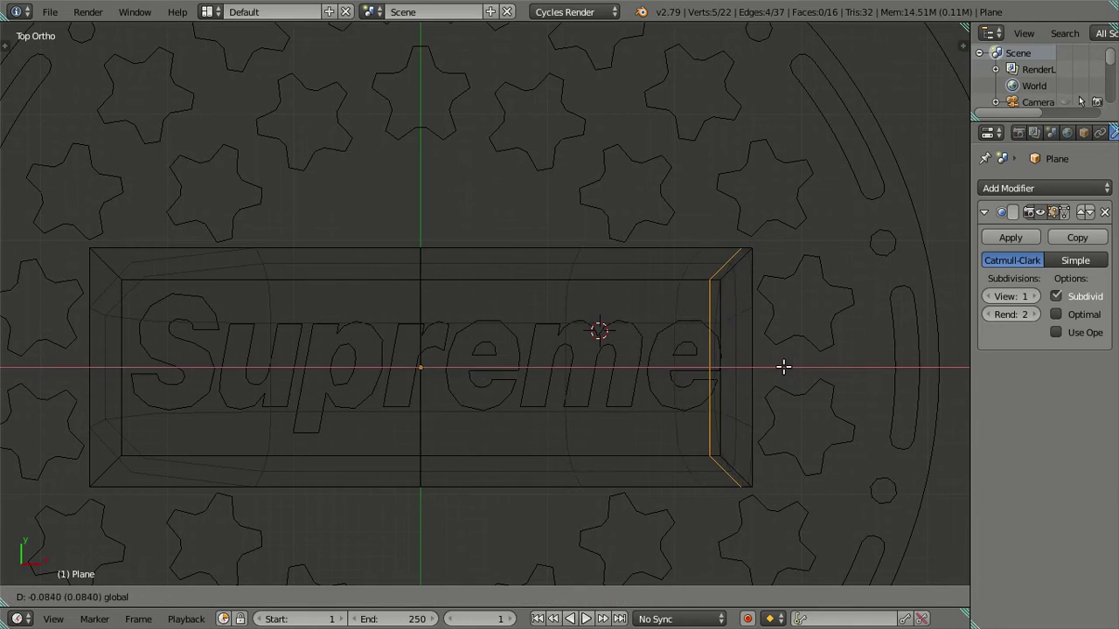
type("-0.05")
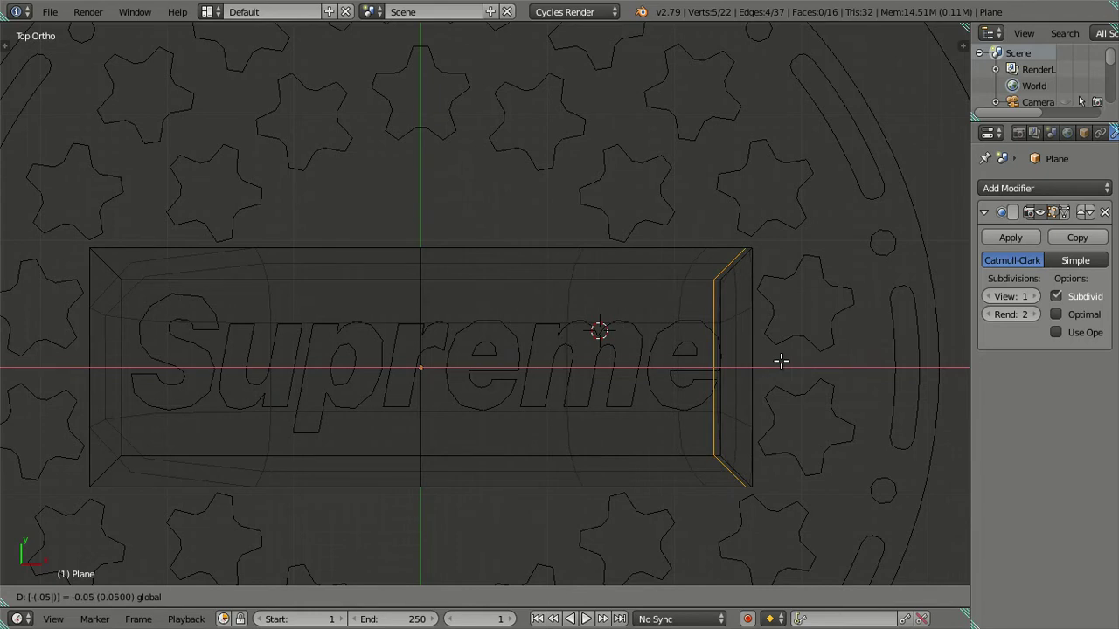
key("Return")
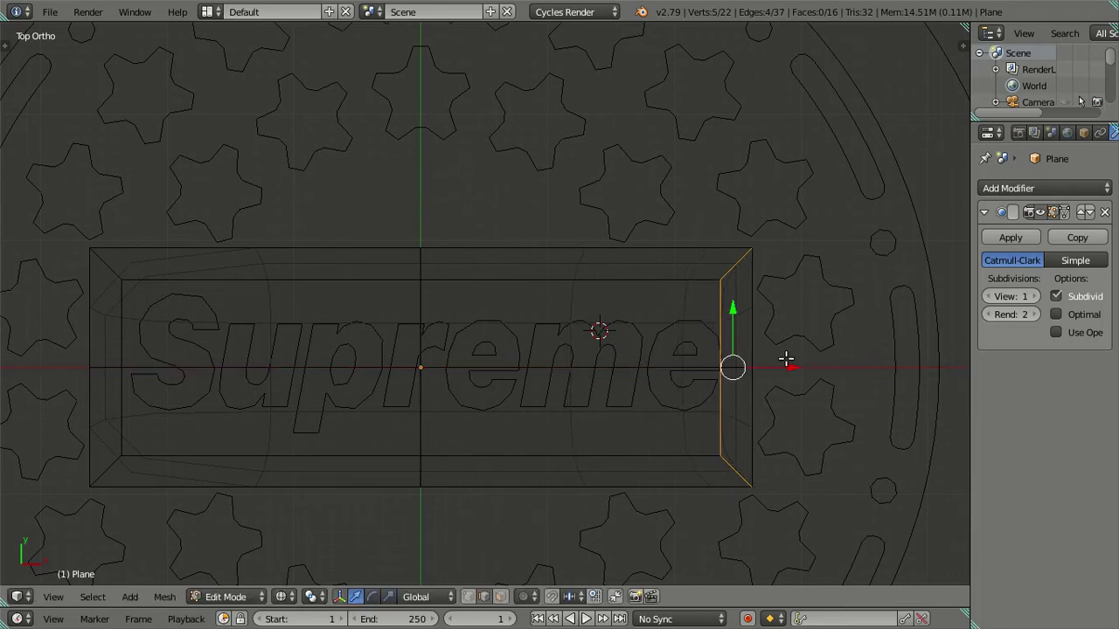
key("g")
key("x")
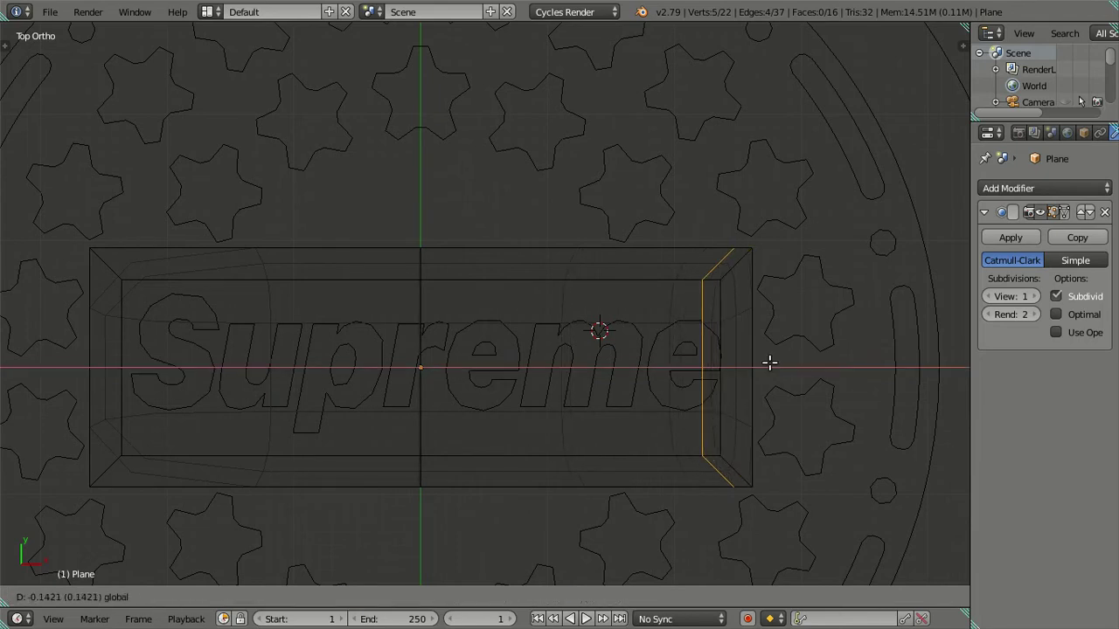
type("-0.01")
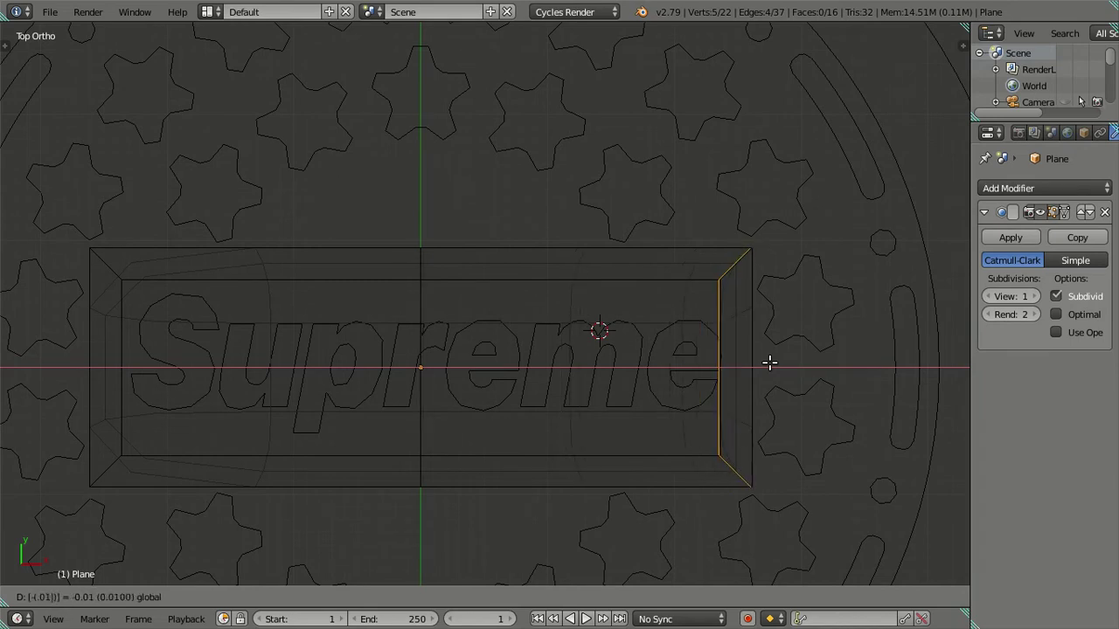
key("Return")
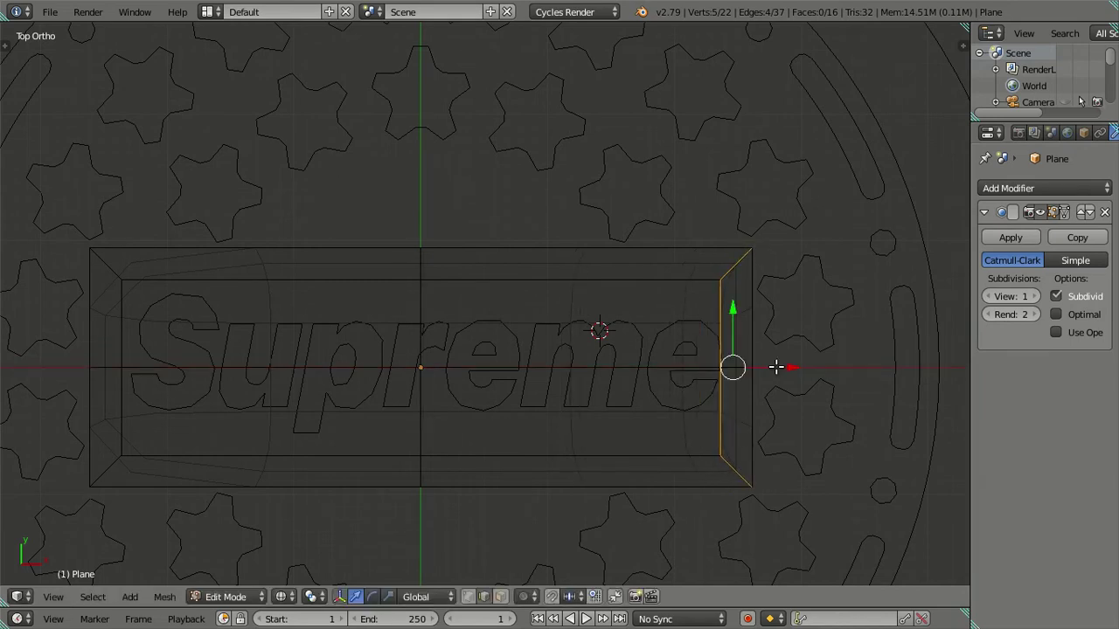
type("gx")
type("-.1")
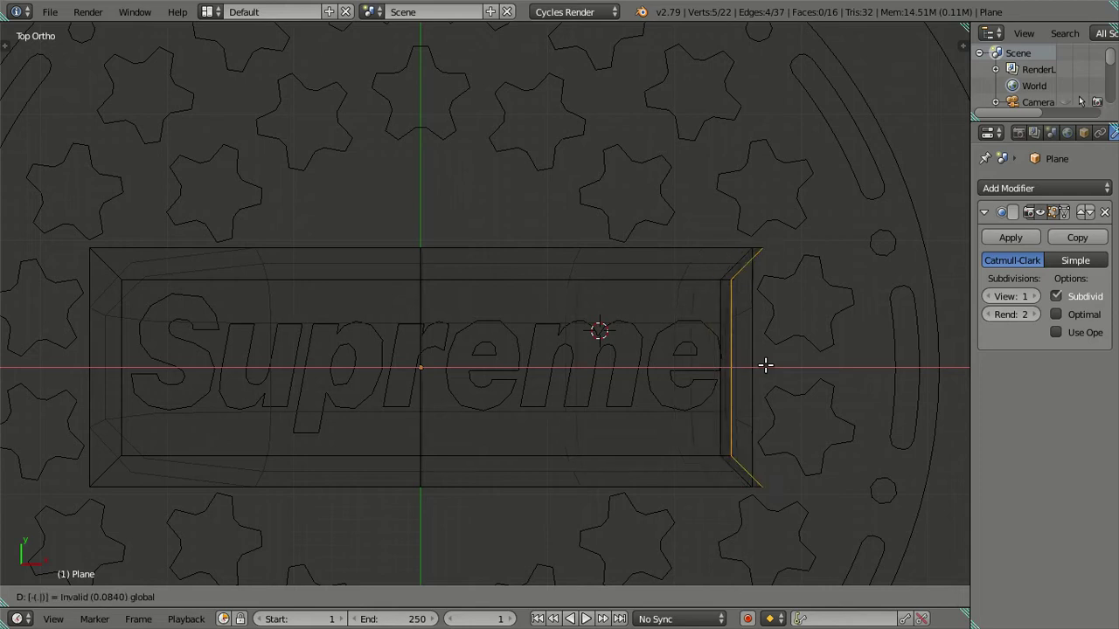
key("Return")
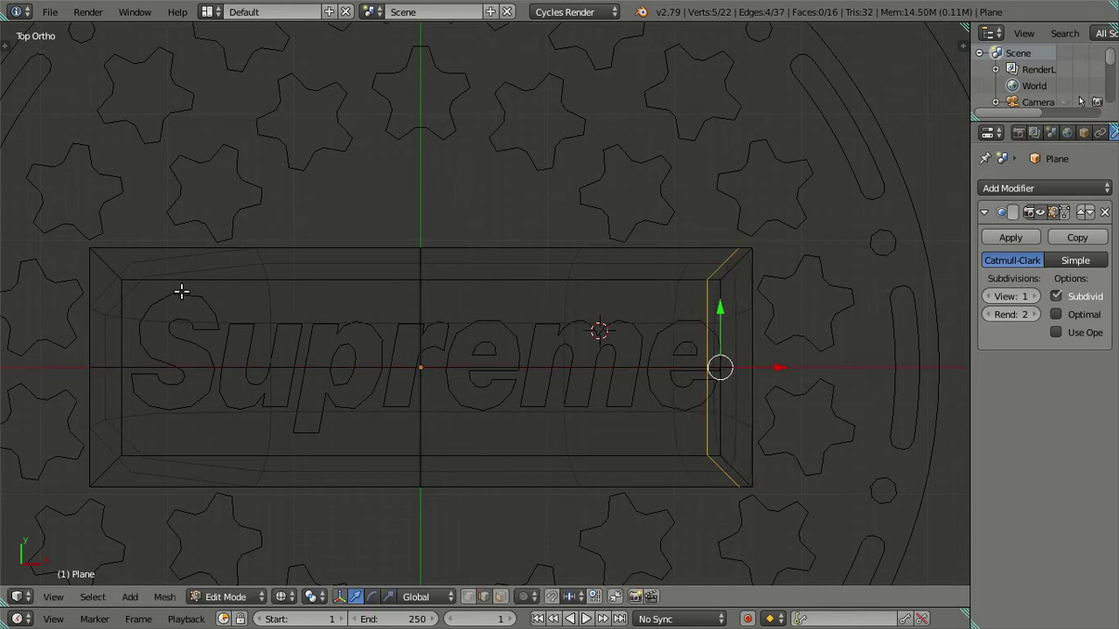
Step: Add a second vertical loop cut near the left edge, moved 0.1 inward
key("ctrl+r")
left_click(184, 289)
left_click(859, 282)
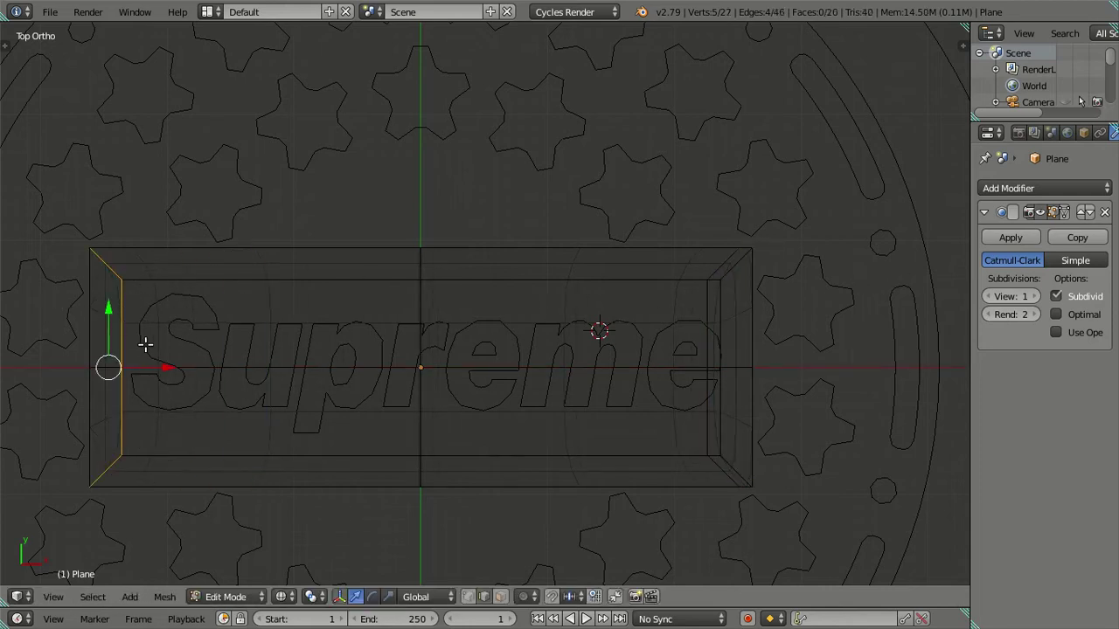
left_click_drag(154, 363, 166, 363)
type(".1")
key("Return")
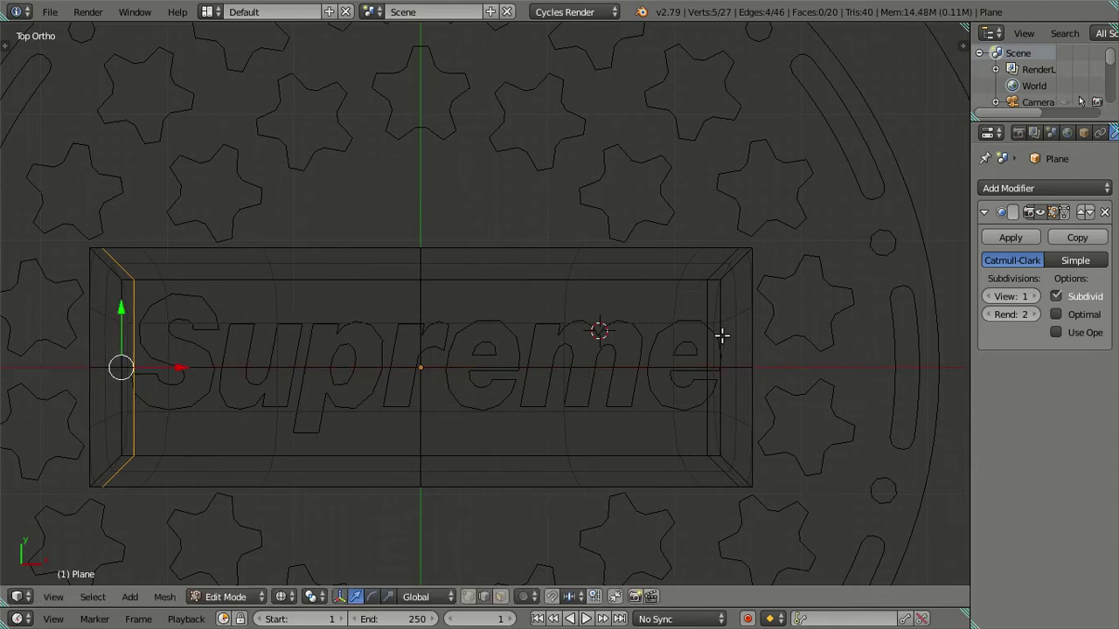
Step: Add horizontal loop cuts just inside the top and bottom edges, then view in solid shading
key("ctrl+r")
left_click(733, 320)
left_click(724, 192)
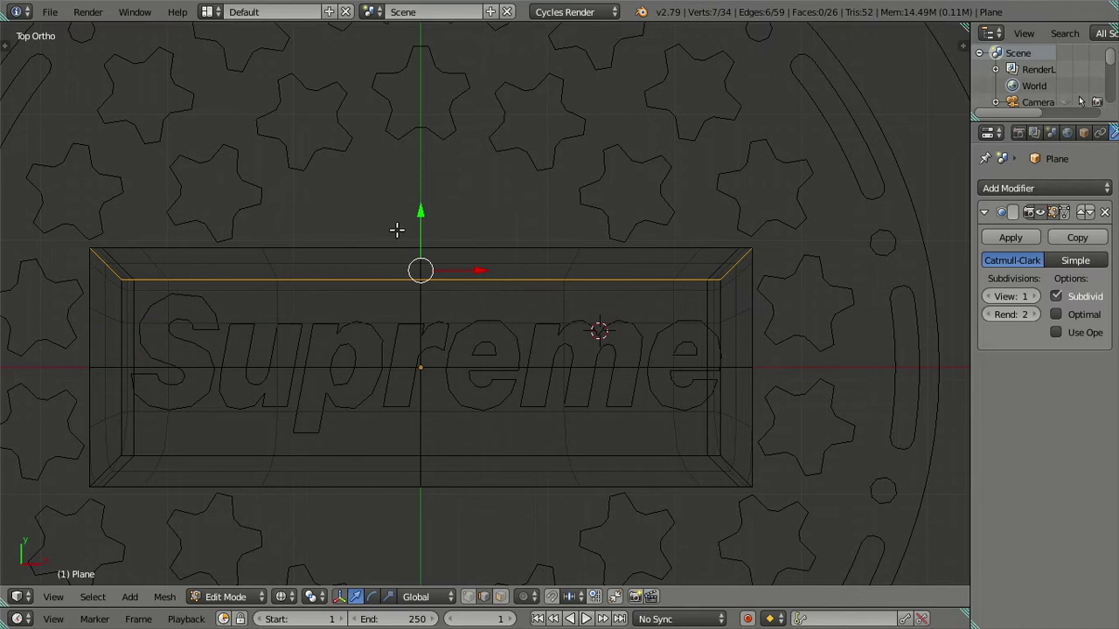
left_click_drag(416, 215, 428, 222)
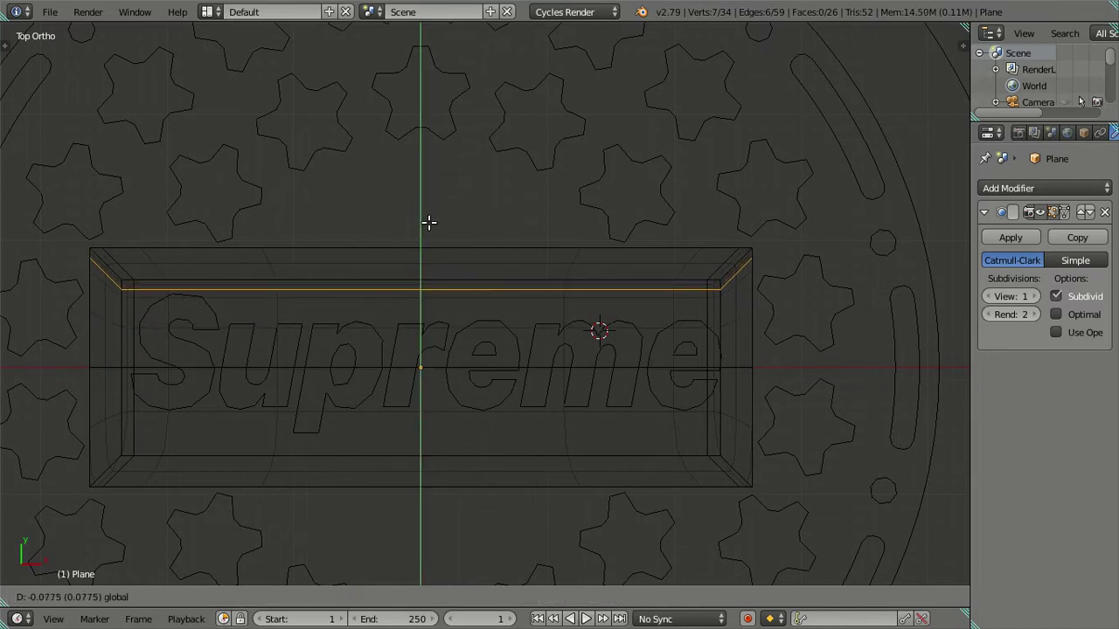
left_click(429, 222)
key("ctrl+r")
left_click(731, 414)
left_click(716, 521)
key("g")
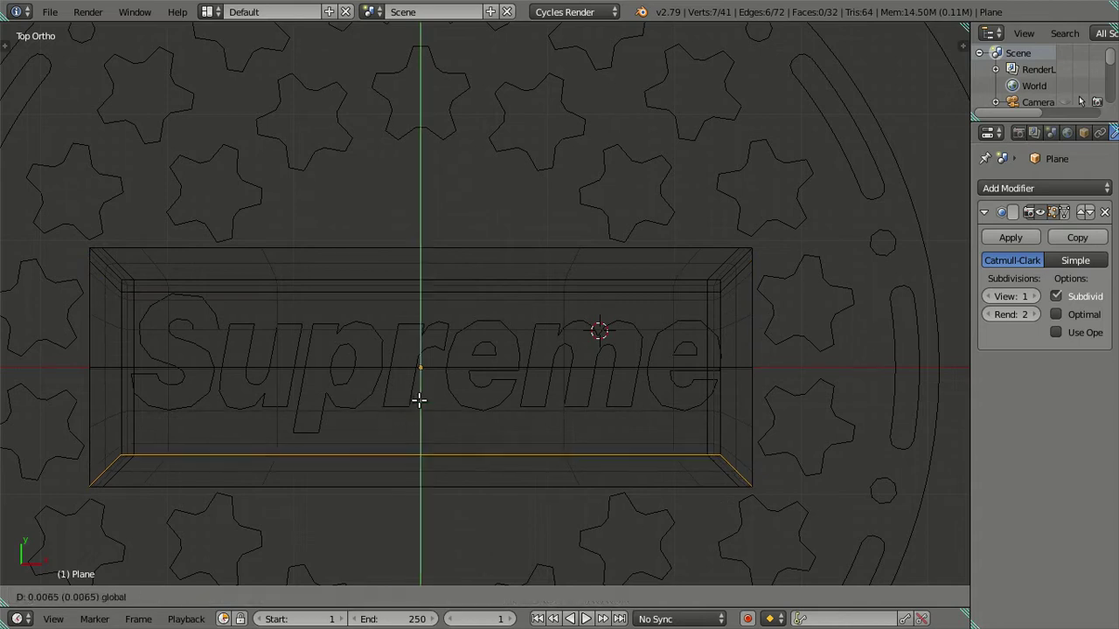
left_click(423, 390)
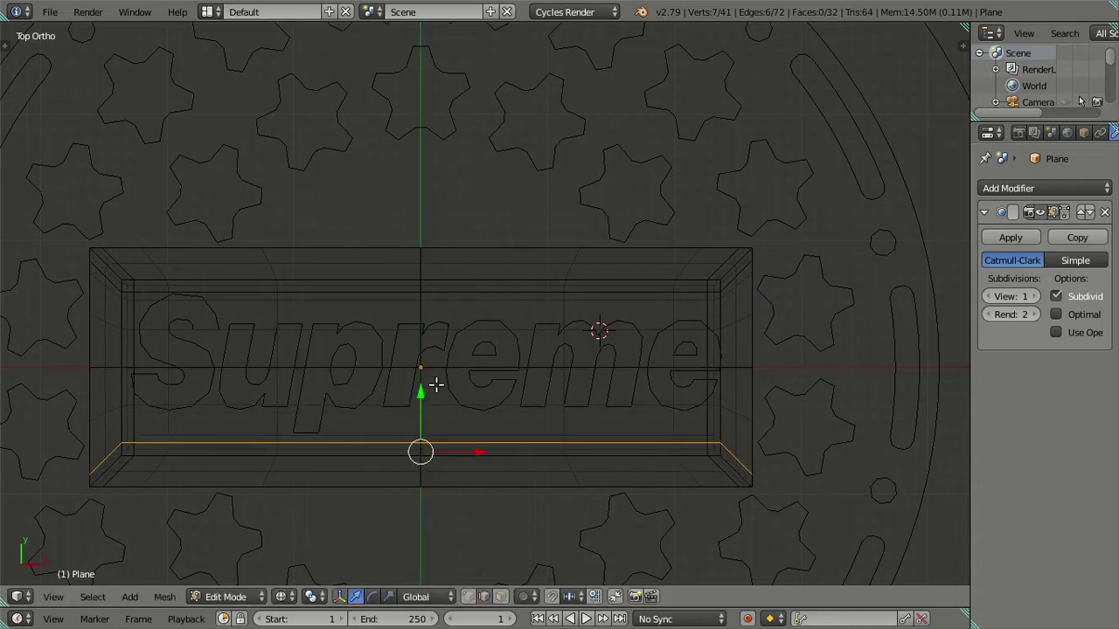
key("a")
key("z")
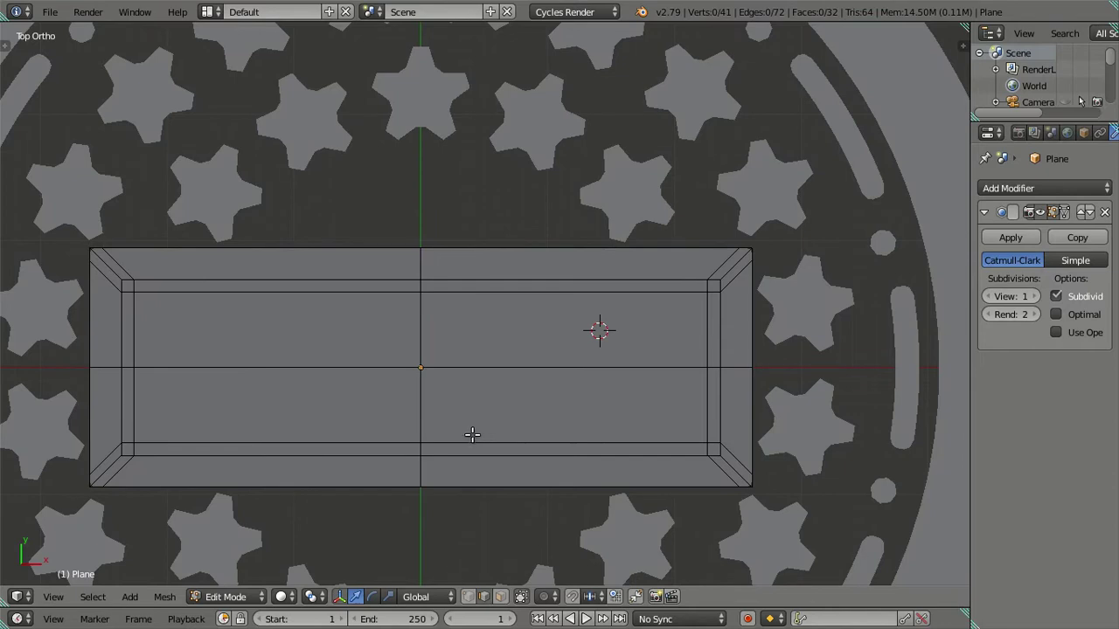
Step: Inspect the plate at an angle and in wireframe, returning to top view
mouse_move(462, 442)
middle_mouse_down()
mouse_move(519, 309)
mouse_move(487, 370)
middle_mouse_up()
key("KP_7")
key("z")
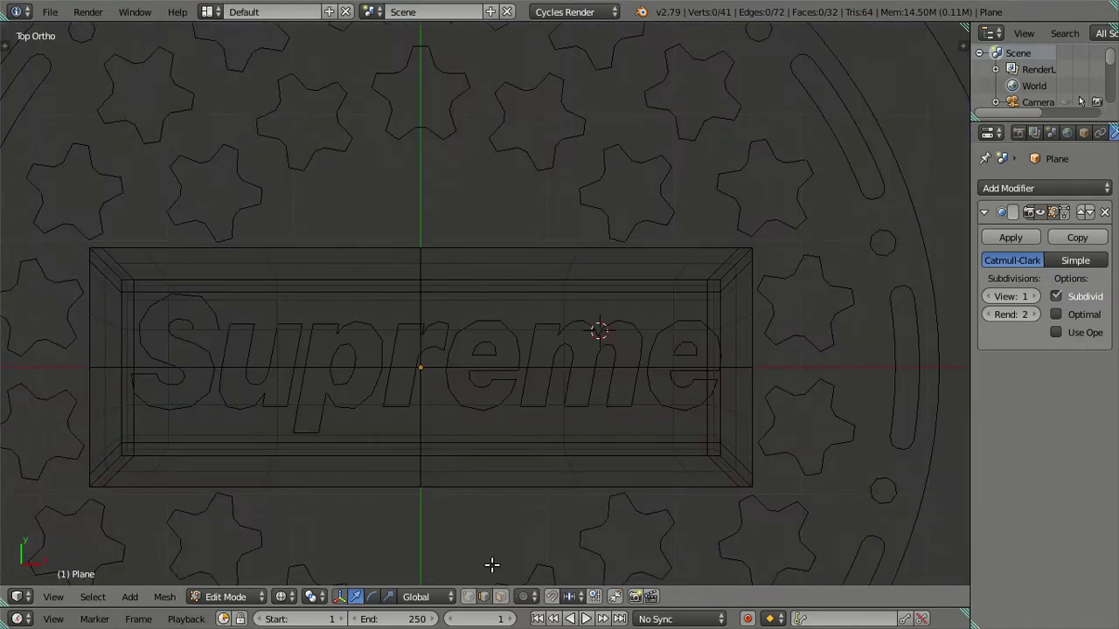
key("z")
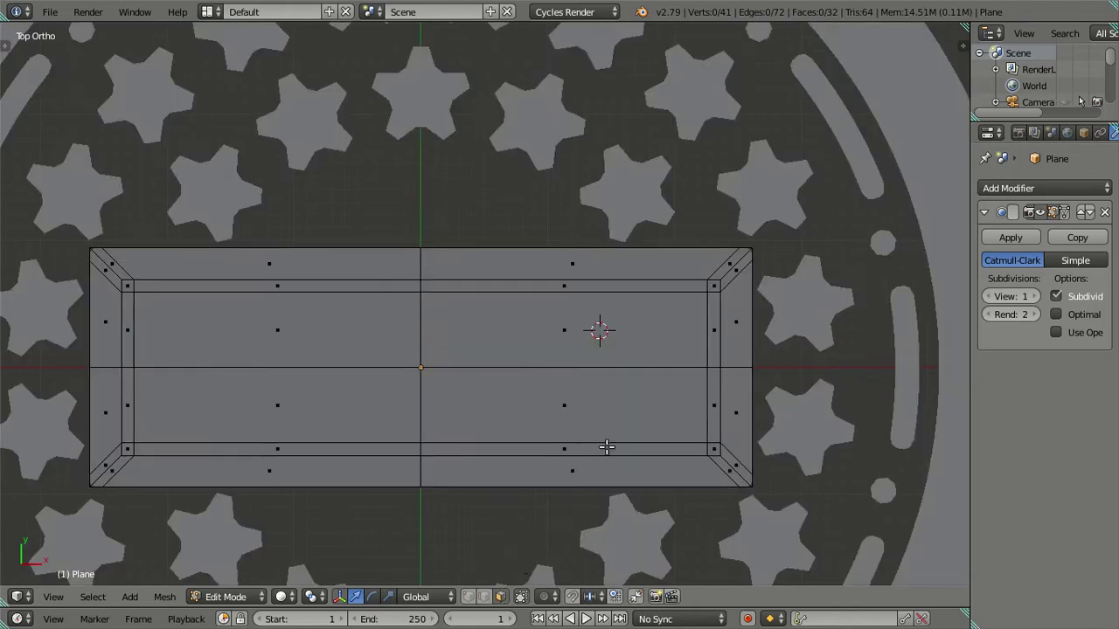
Step: Select all the inner faces lying inside the border loops
right_click(709, 286, "ctrl")
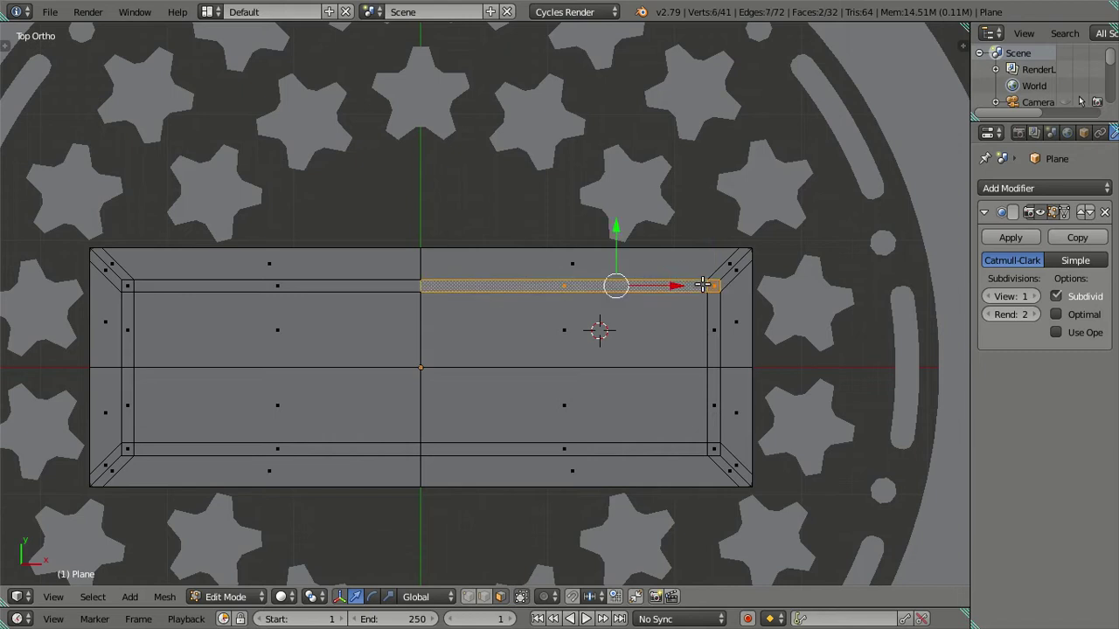
right_click(692, 420, "shift")
right_click(691, 449, "shift")
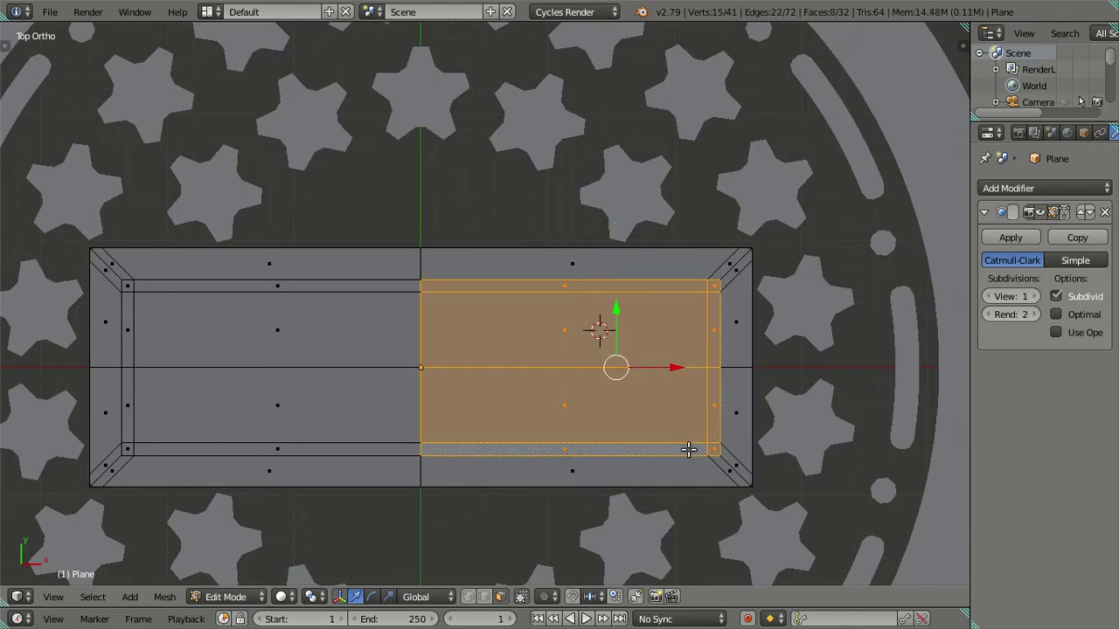
right_click(150, 447, "shift")
right_click(164, 384, "shift")
right_click(170, 340, "shift")
right_click(169, 288, "shift")
right_click(128, 286, "shift")
right_click(129, 330, "shift")
right_click(128, 407, "shift")
right_click(127, 449, "shift")
Step: Delete the selected faces and leave Edit Mode to see the frame
key("x")
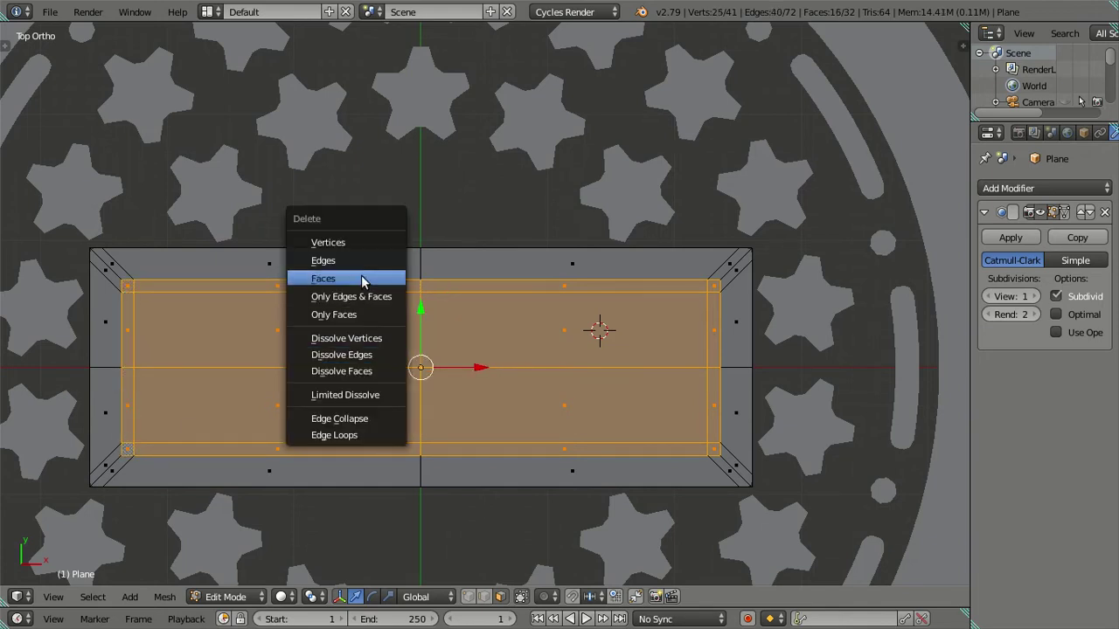
left_click(365, 280)
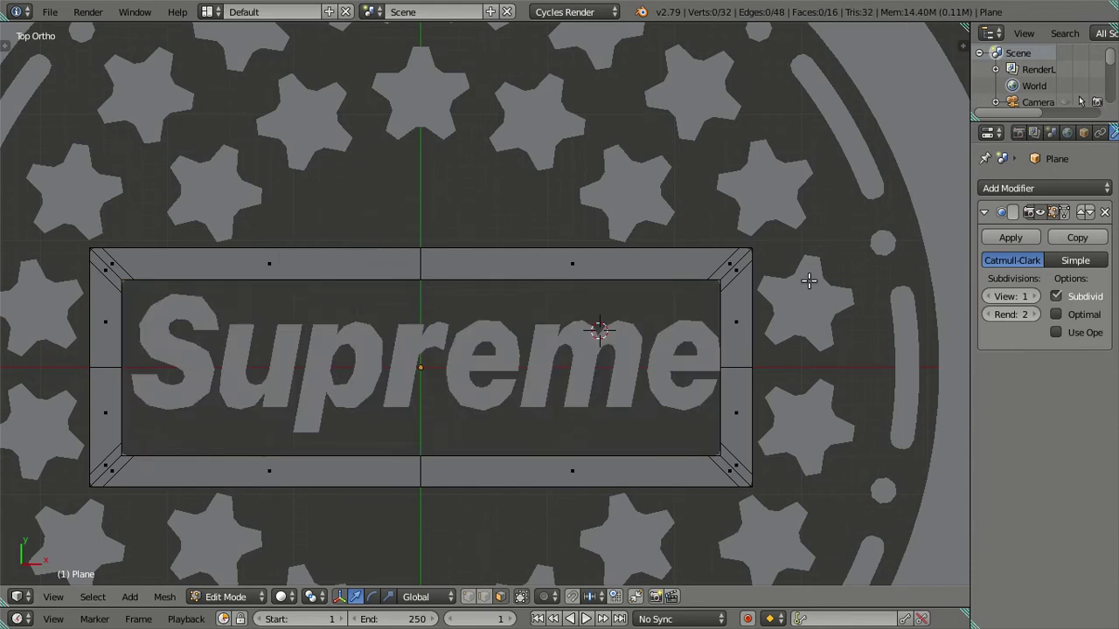
key("Tab")
key("Tab")
Step: Preview the smoothed plate up close in Object Mode, then return to Edit Mode
key("Tab")
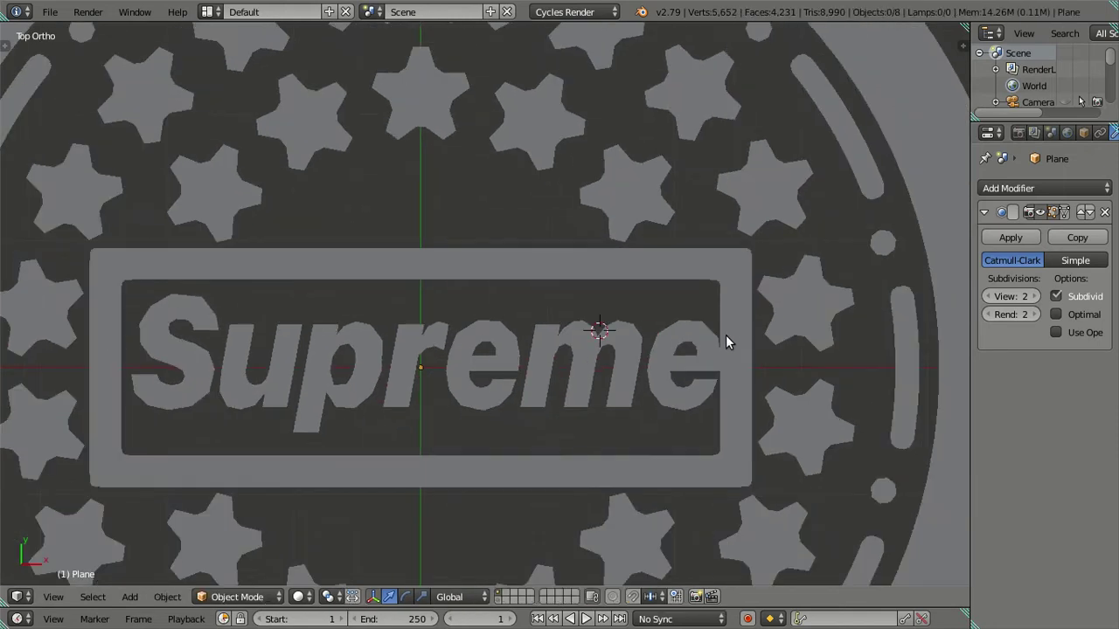
key("Tab")
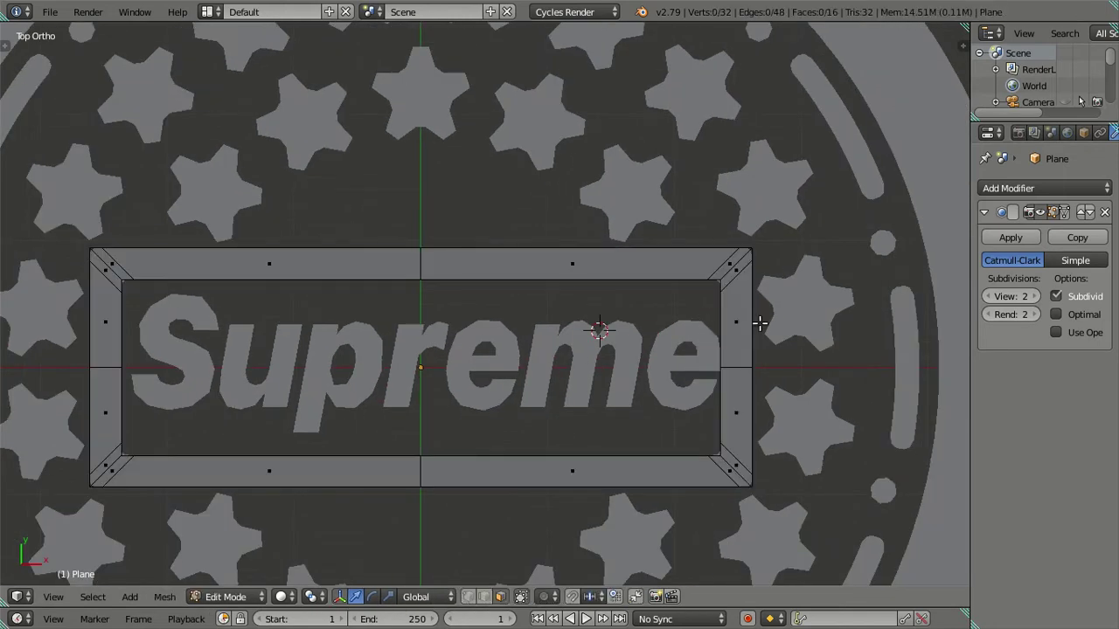
scroll(749, 315, "up", 1)
scroll(639, 323, "up", 1)
scroll(671, 297, "up", 1)
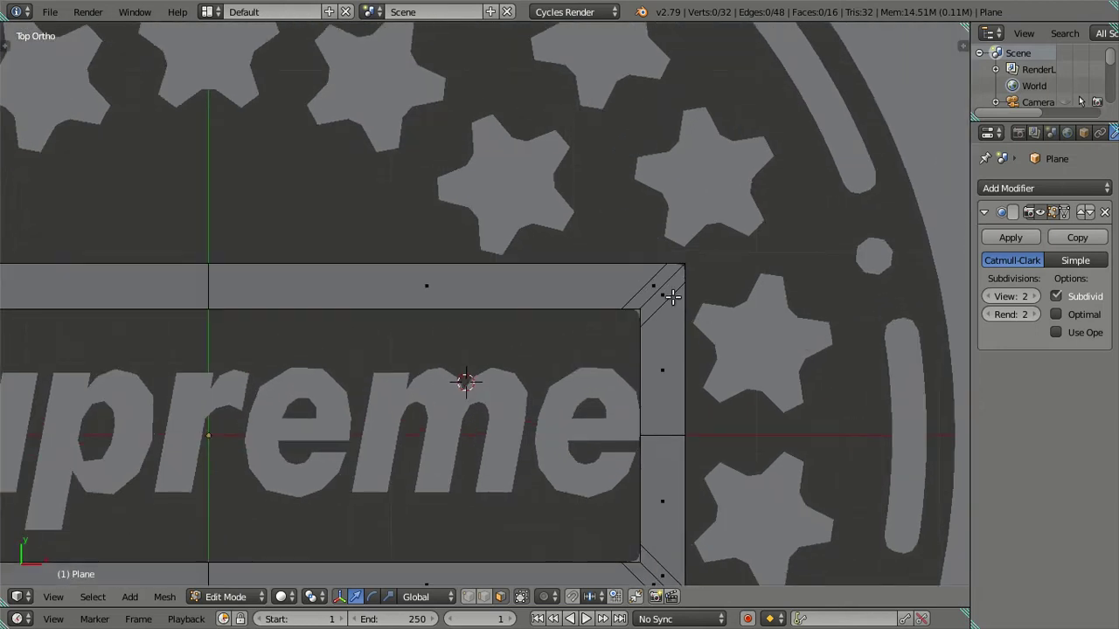
scroll(658, 290, "down", 1)
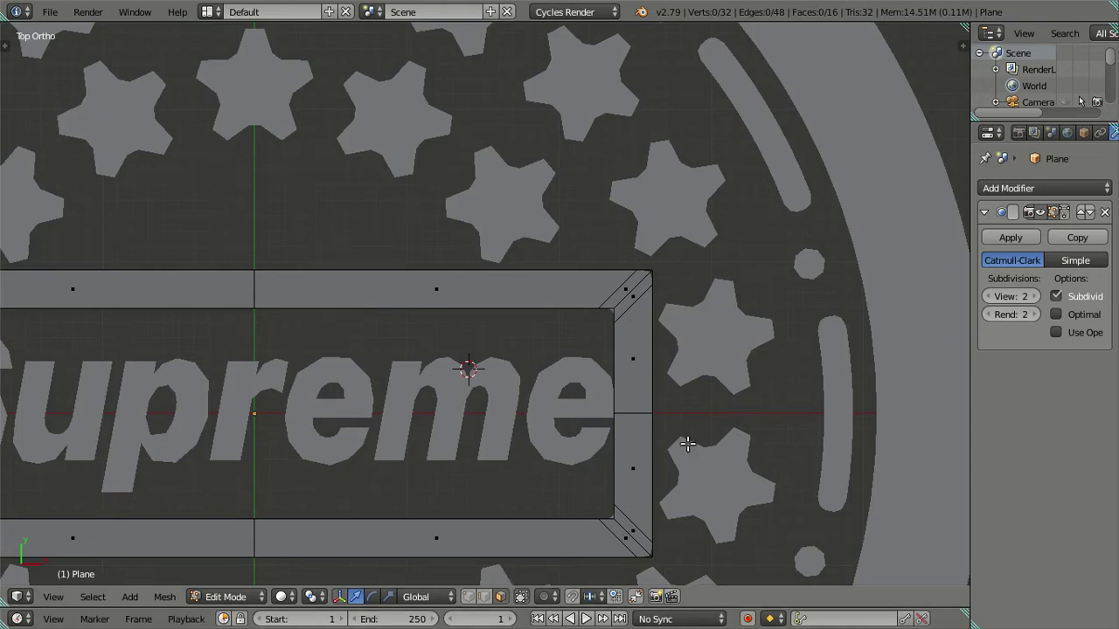
scroll(687, 441, "down", 4)
scroll(624, 382, "up", 3)
scroll(624, 379, "up", 2)
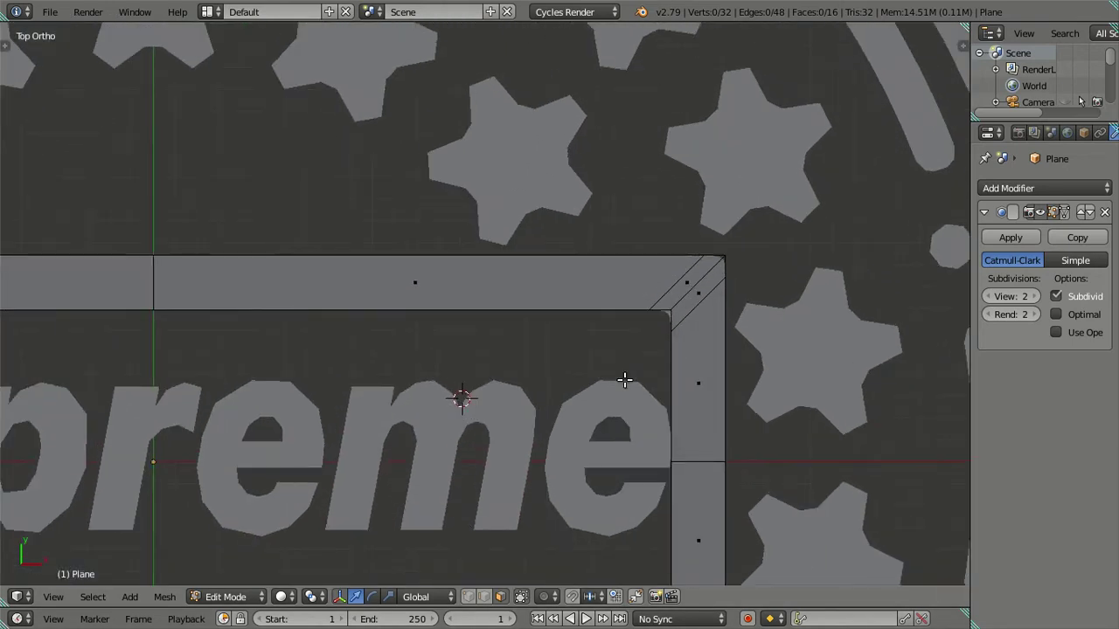
scroll(624, 379, "up", 2)
key("Tab")
key("Tab")
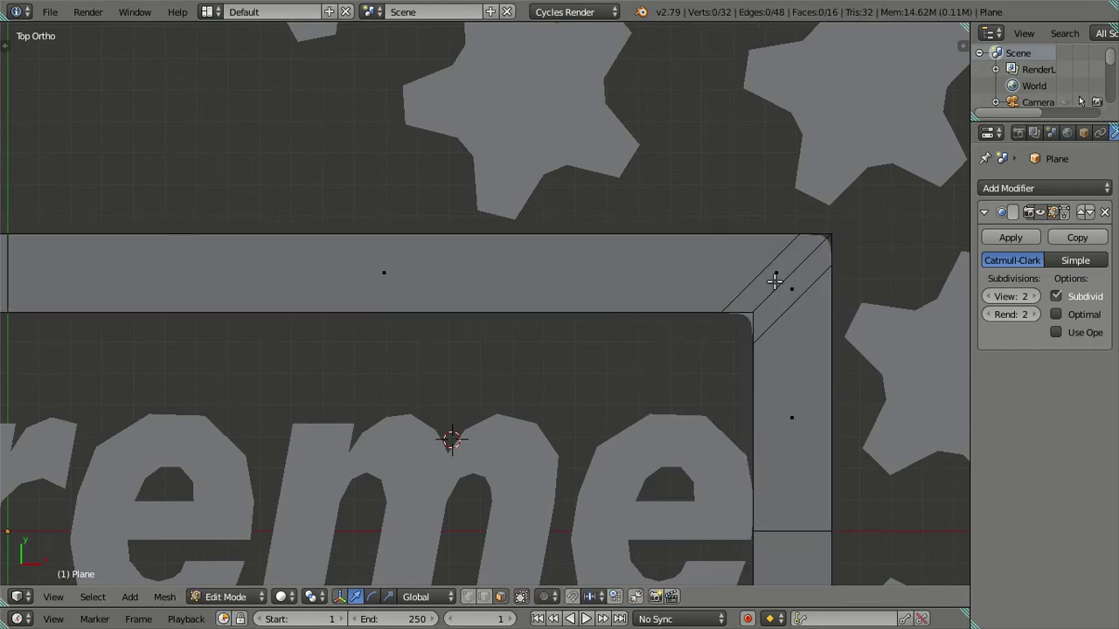
Step: Select the top-right corner edge and Dissolve Vertices, checking the result
right_click(775, 279)
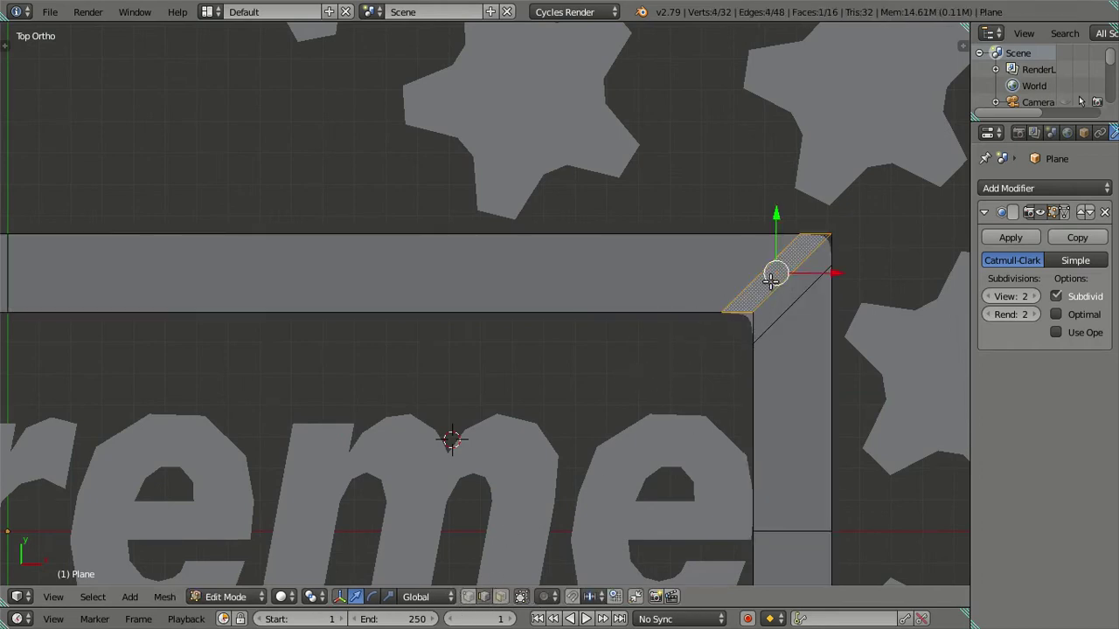
right_click(771, 282)
key("g")
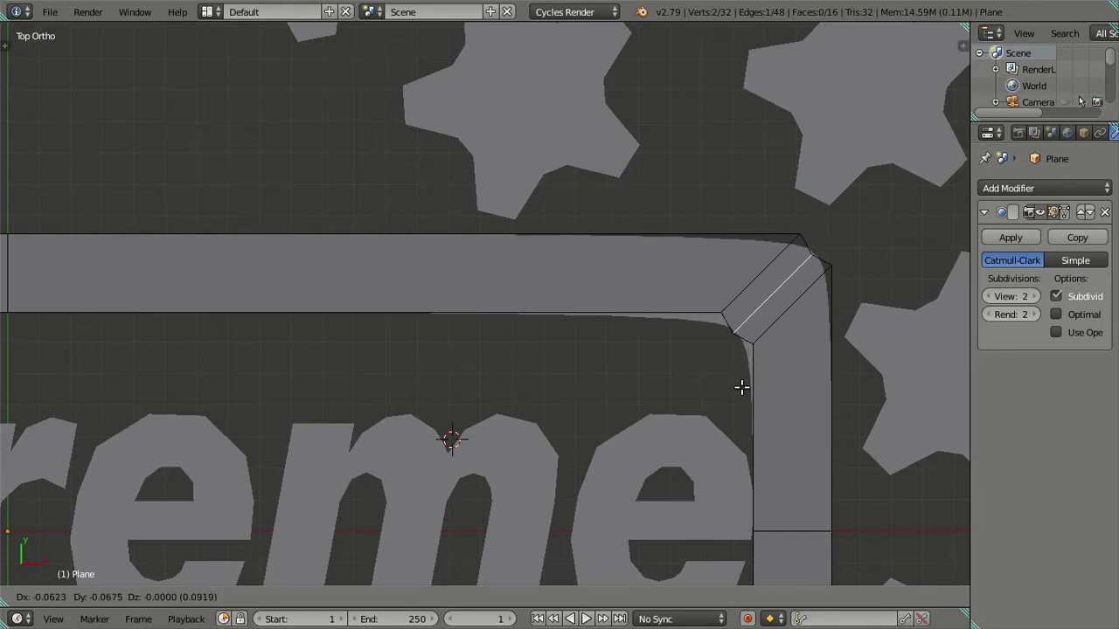
right_click(748, 379)
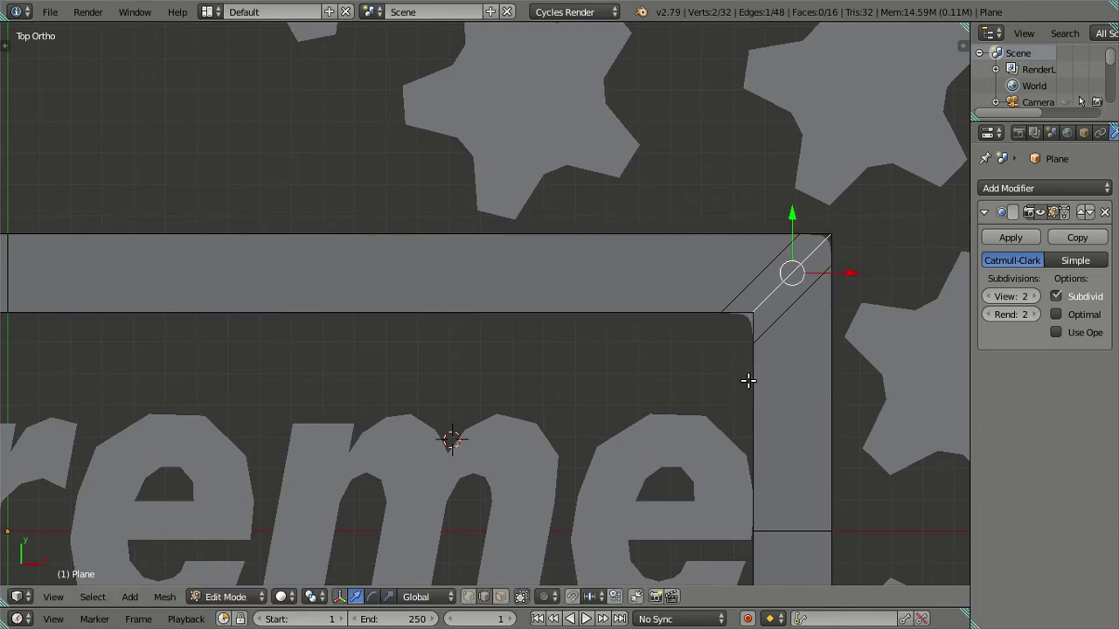
key("x")
left_click(789, 357)
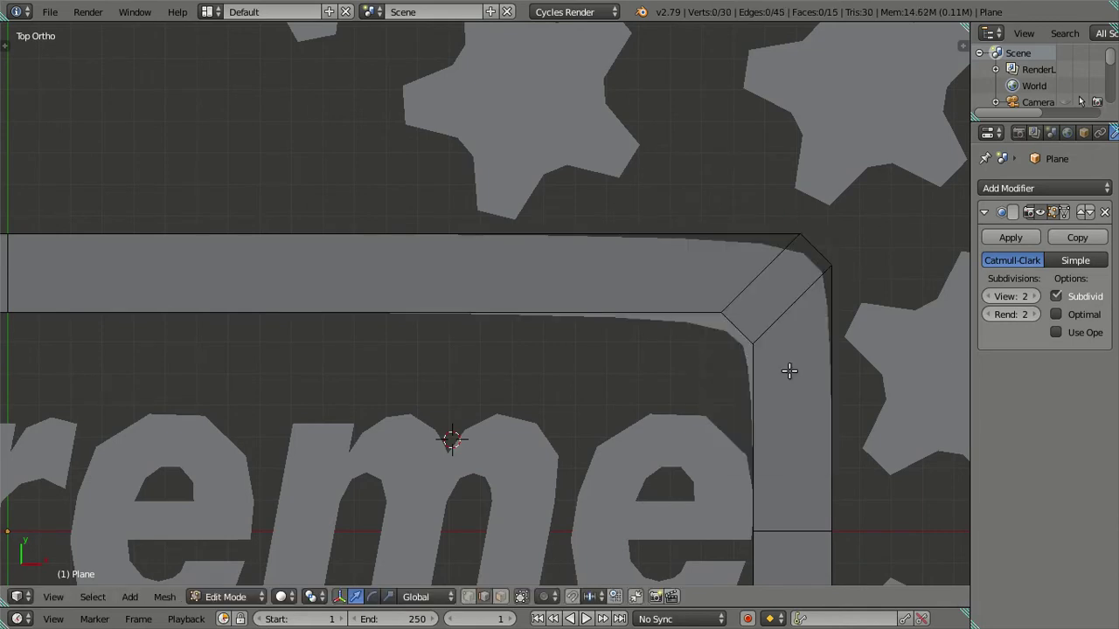
key("Tab")
scroll(610, 380, "down", 2)
key("Tab")
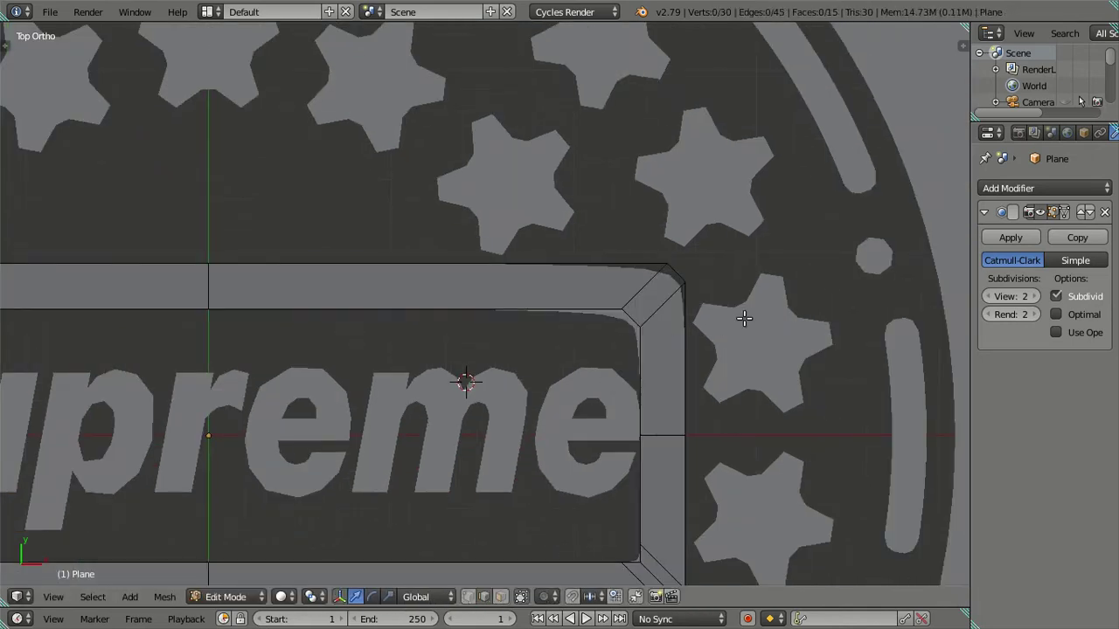
Step: Add a centred loop cut across the diagonal corner face and exit Edit Mode
scroll(742, 317, "up", 2)
scroll(760, 288, "up", 1)
key("ctrl+r")
left_click(805, 261)
right_click(805, 260)
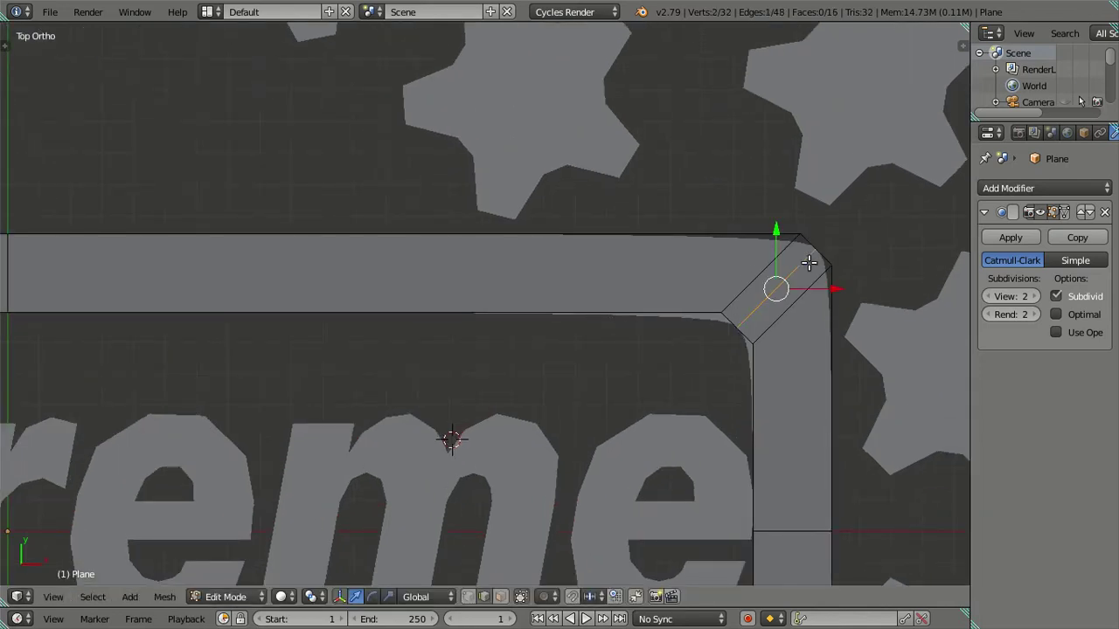
key("ctrl+z")
key("ctrl+shift+z")
key("a")
key("Tab")
Step: Switch to wireframe and set the Subdivision Surface viewport level to 0
scroll(463, 327, "down", 3)
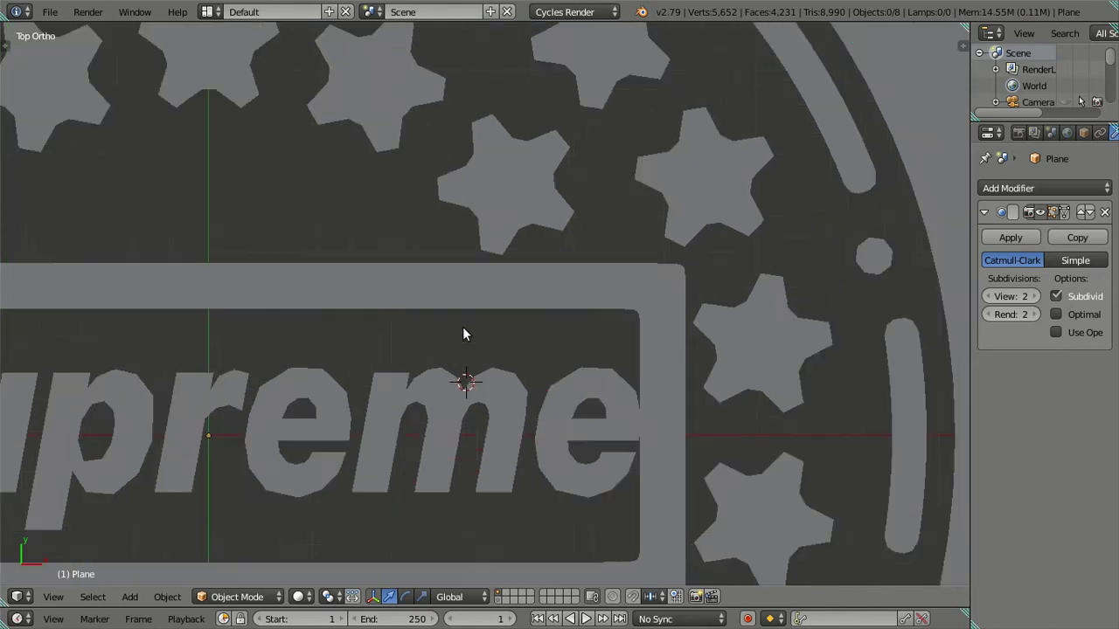
scroll(467, 358, "down", 2)
scroll(472, 371, "down", 1)
scroll(467, 366, "down", 1)
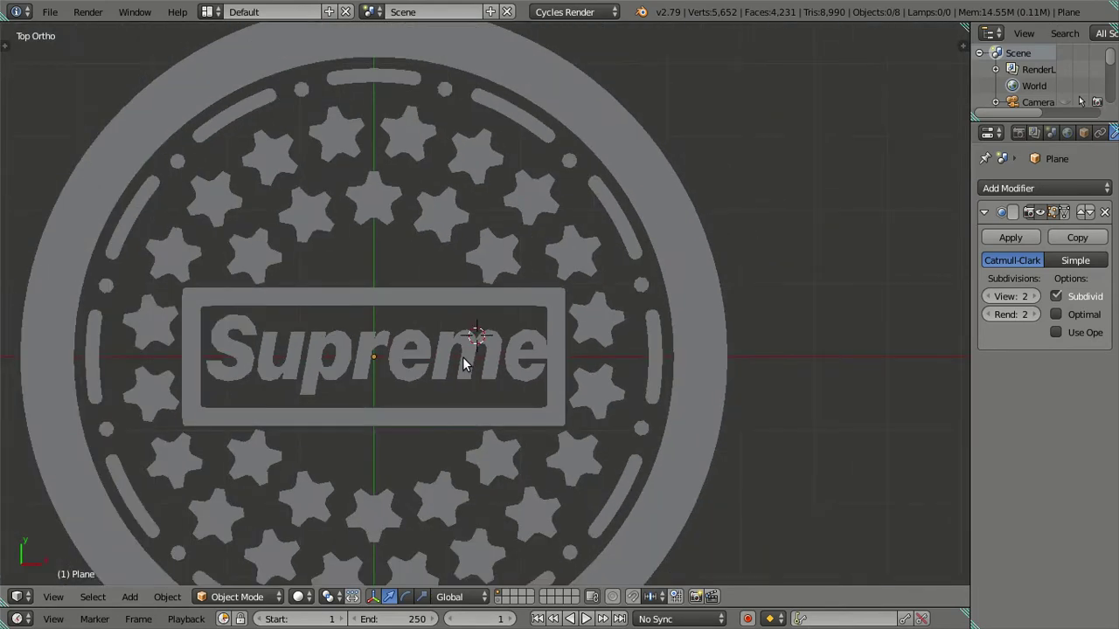
key("z")
scroll(480, 352, "up", 1)
scroll(525, 358, "up", 2)
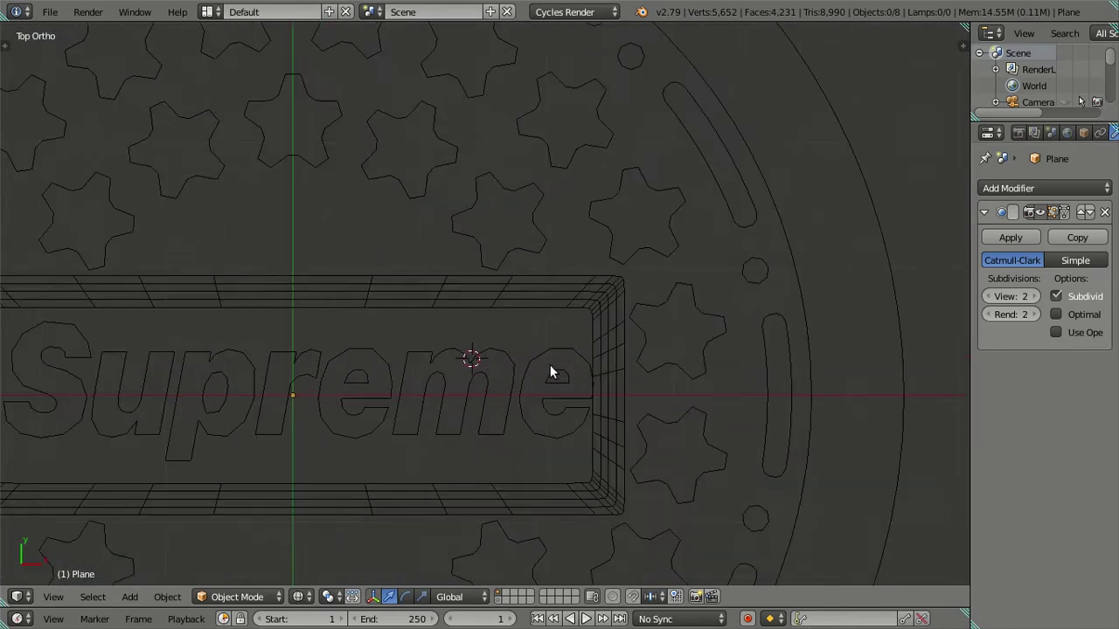
left_click(987, 296)
left_click(987, 296)
middle_click_drag(562, 377, 736, 323, "shift")
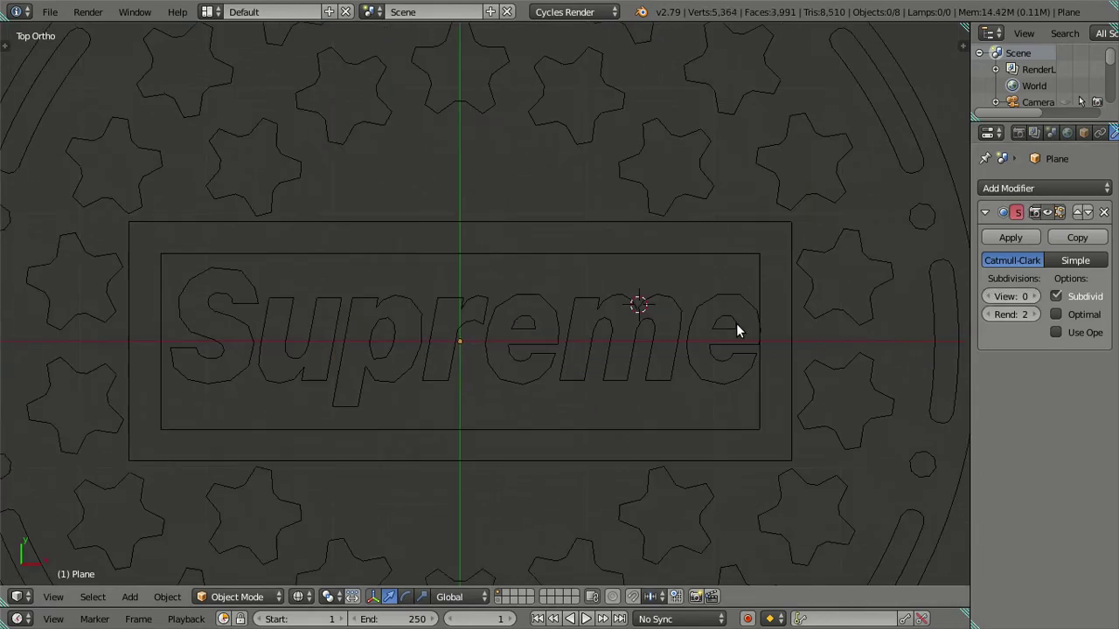
Step: Move all of the Supreme lettering's vertices slightly to centre it in the frame
right_click(593, 330)
key("a")
right_click(576, 335)
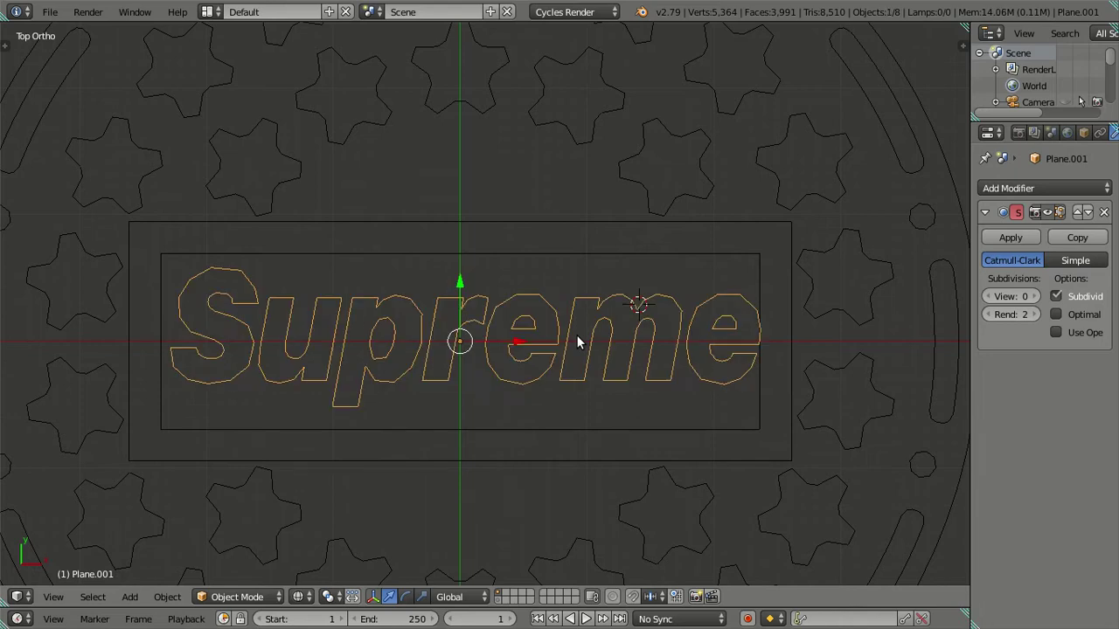
key("Tab")
key("a")
scroll(542, 345, "up", 1)
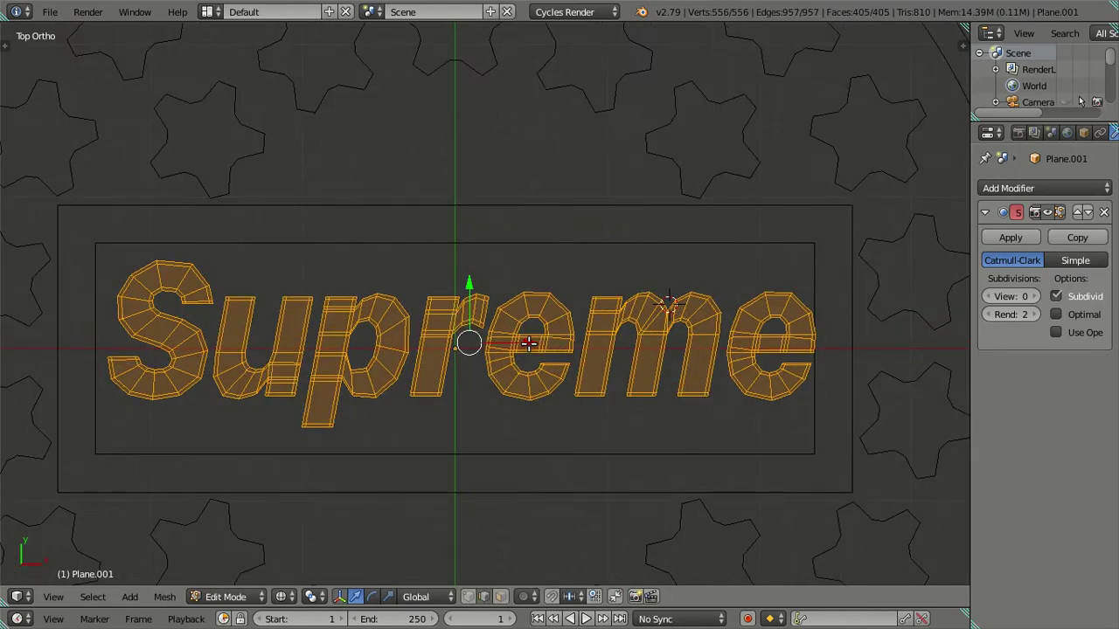
key("g")
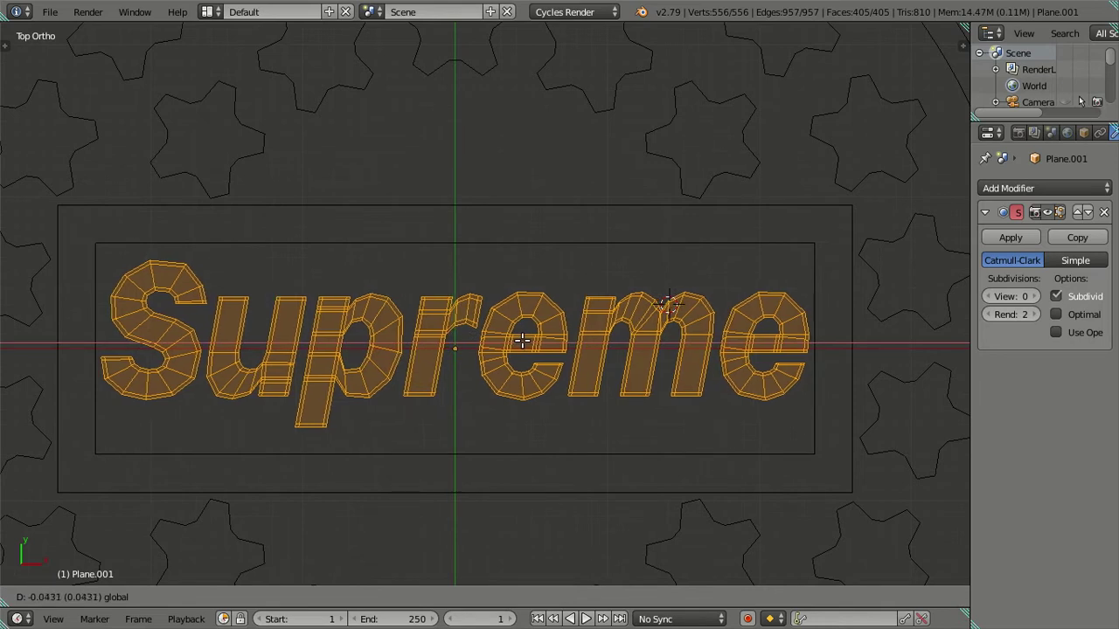
left_click(522, 340)
key("a")
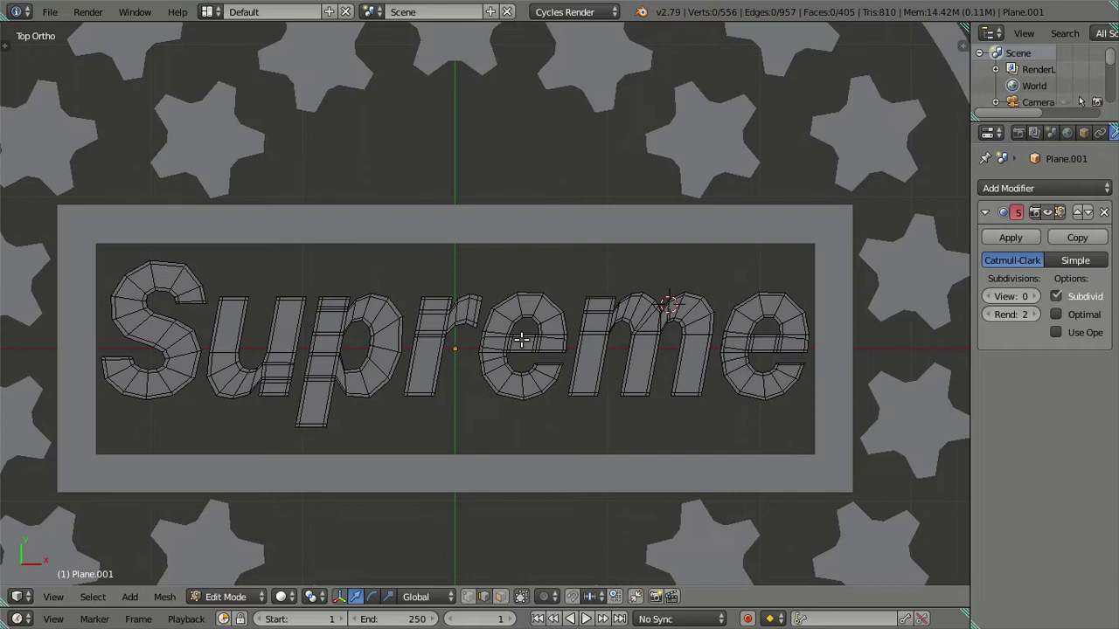
key("Tab")
scroll(525, 332, "down", 2)
scroll(525, 332, "down", 2)
scroll(538, 358, "down", 1)
Step: Save the file, confirming the overwrite
middle_click_drag(541, 393, 549, 332)
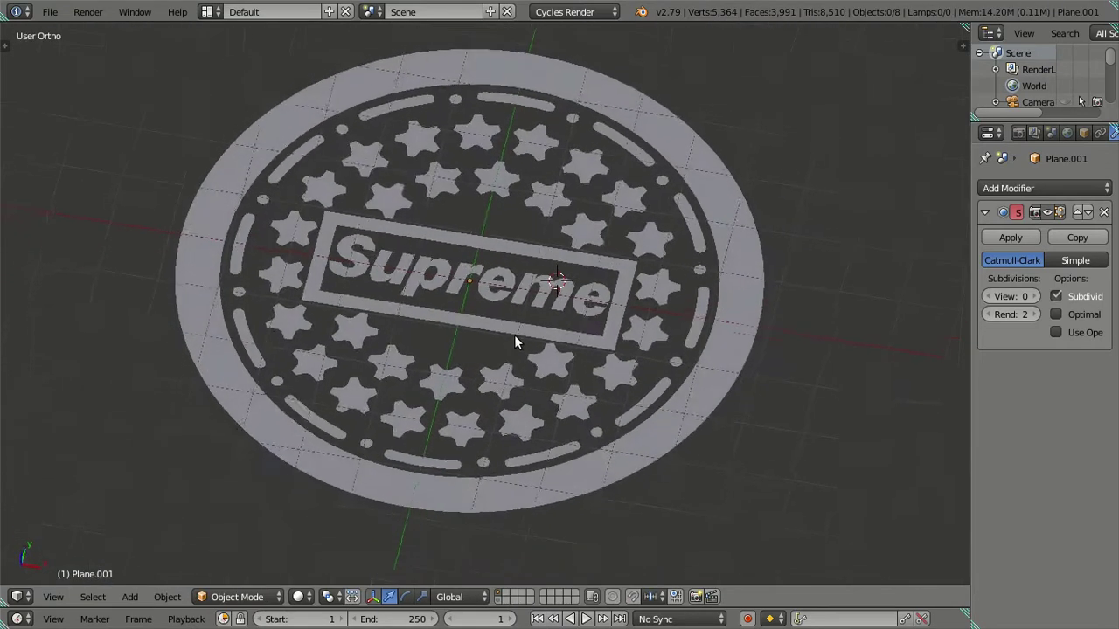
scroll(550, 332, "up", 2)
scroll(550, 333, "down", 2)
key("ctrl+s")
left_click(551, 333)
Step: Select all seven emblem parts: lettering, both star groups, dots, slot bars, ring and frame
scroll(551, 333, "up", 2)
right_click(567, 289)
right_click(566, 360, "shift")
right_click(600, 402, "shift")
right_click(755, 367, "shift")
right_click(737, 393, "shift")
right_click(774, 395, "shift")
right_click(501, 317, "shift")
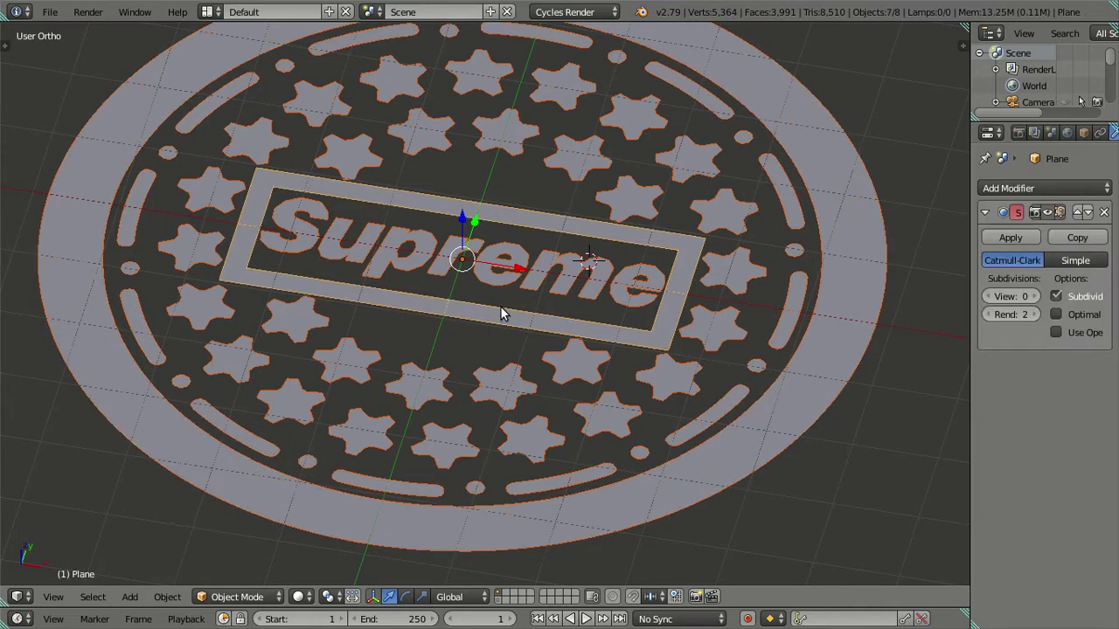
scroll(480, 324, "down", 2)
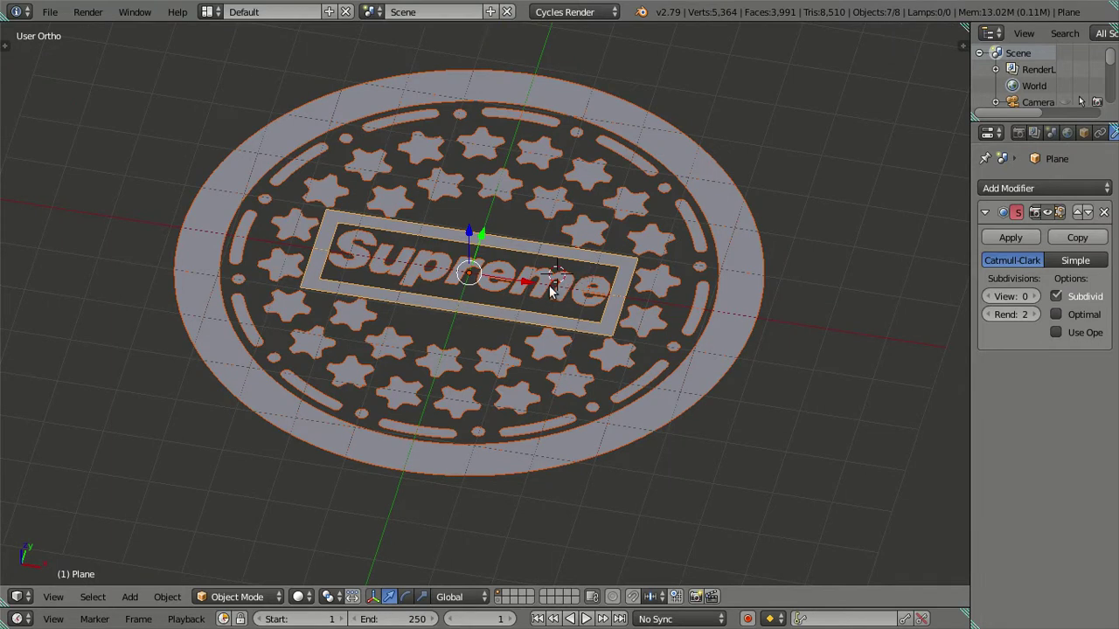
Step: Duplicate the selected parts in place and move the copies to another layer
key("shift+d")
key("Escape")
key("m")
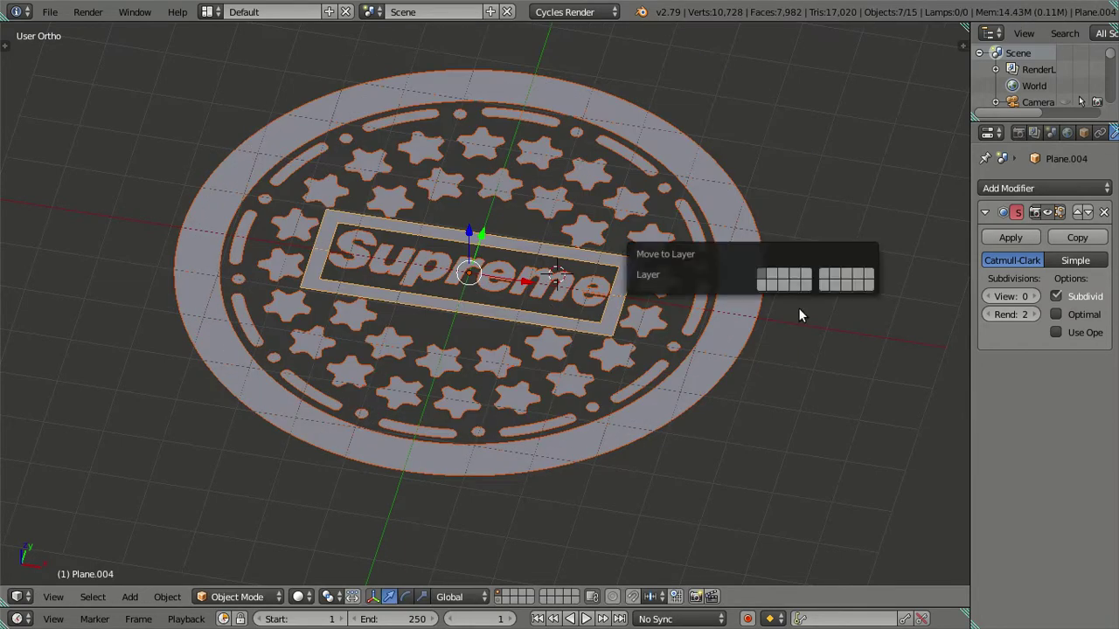
left_click(771, 287)
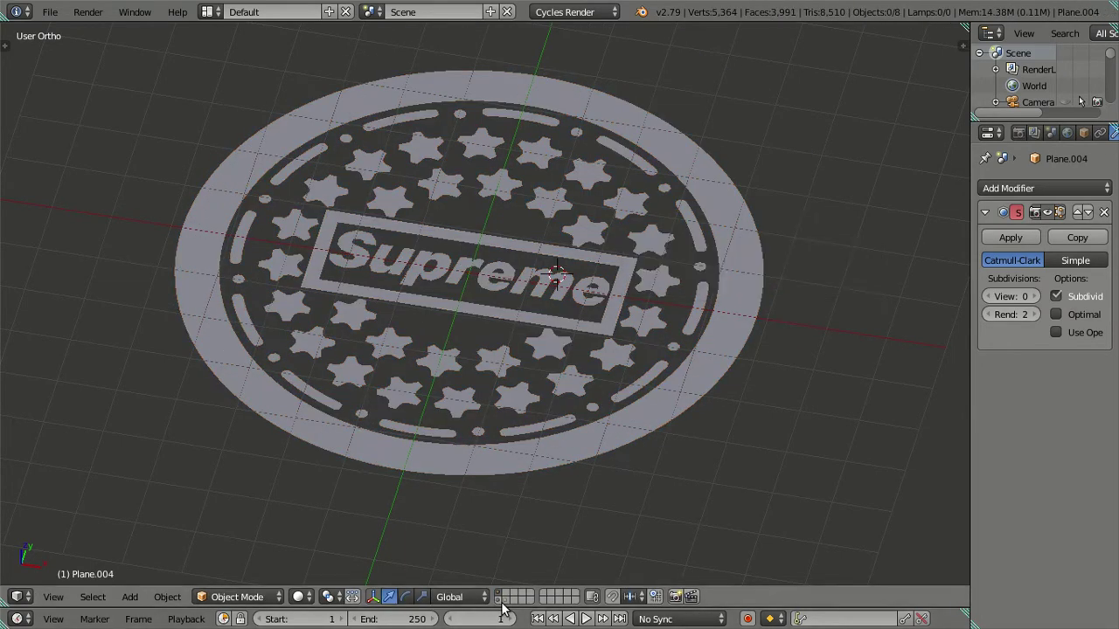
Step: Check the backup layer, then return to the working layer and reframe the view
left_click(505, 601)
left_click(504, 601, "shift")
middle_click_drag(516, 350, 542, 359)
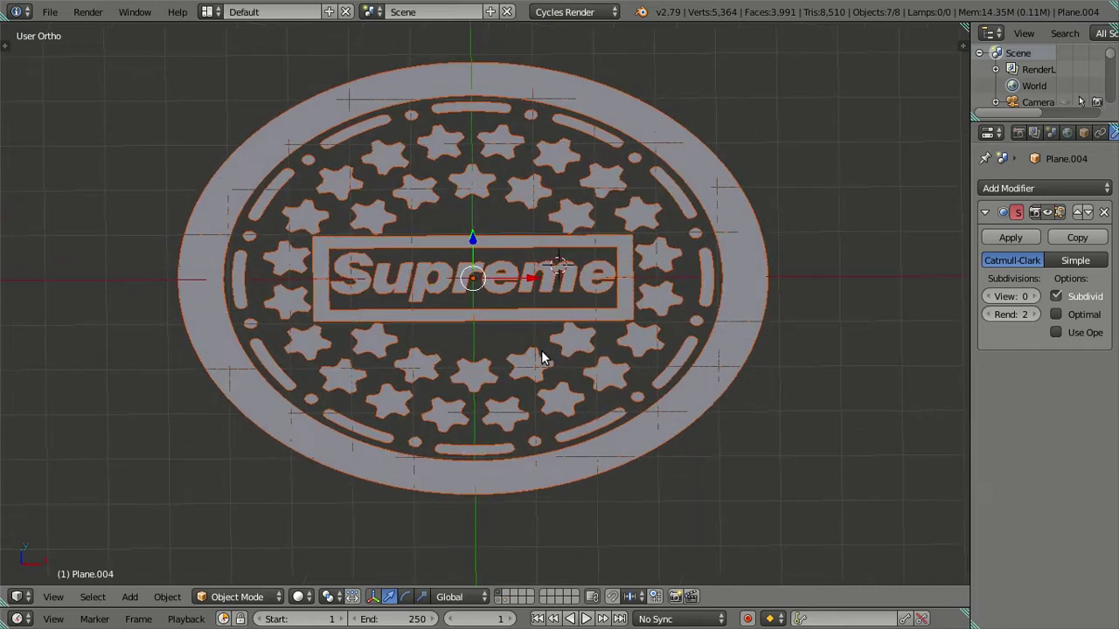
scroll(543, 249, "up", 3)
Step: Select all visible emblem parts with the outer ring active and join them into Circle
right_click(486, 317)
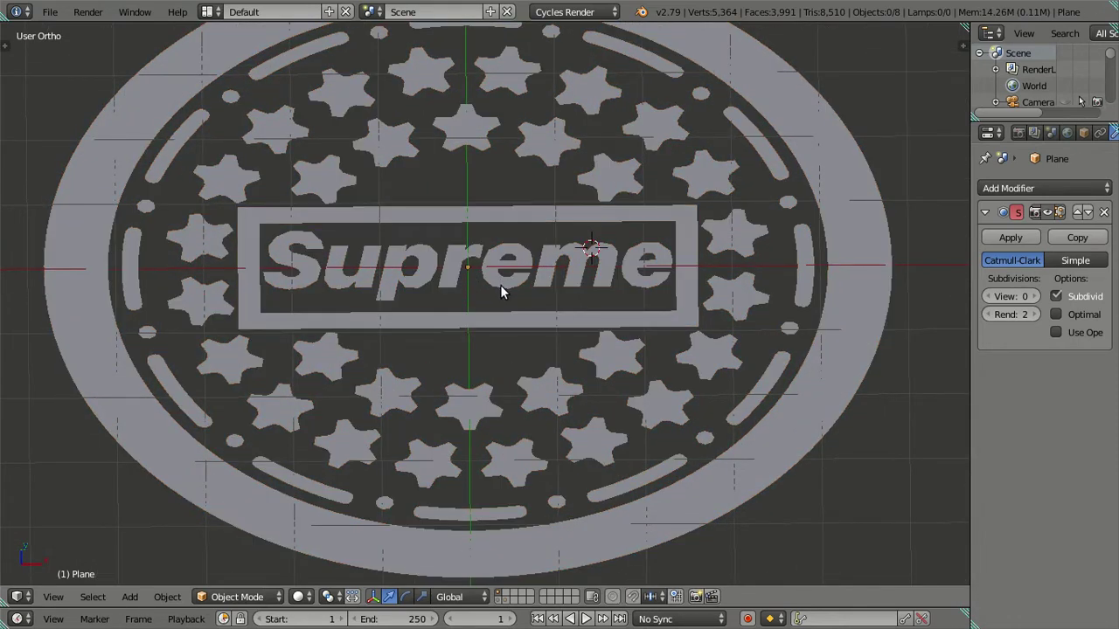
right_click(833, 345)
key("a")
key("a")
key("ctrl+j")
key("a")
middle_click_drag(619, 317, 569, 323)
Step: Enter Edit Mode on the joined mesh, zoom onto the rim, and clear the selection in face mode
key("Tab")
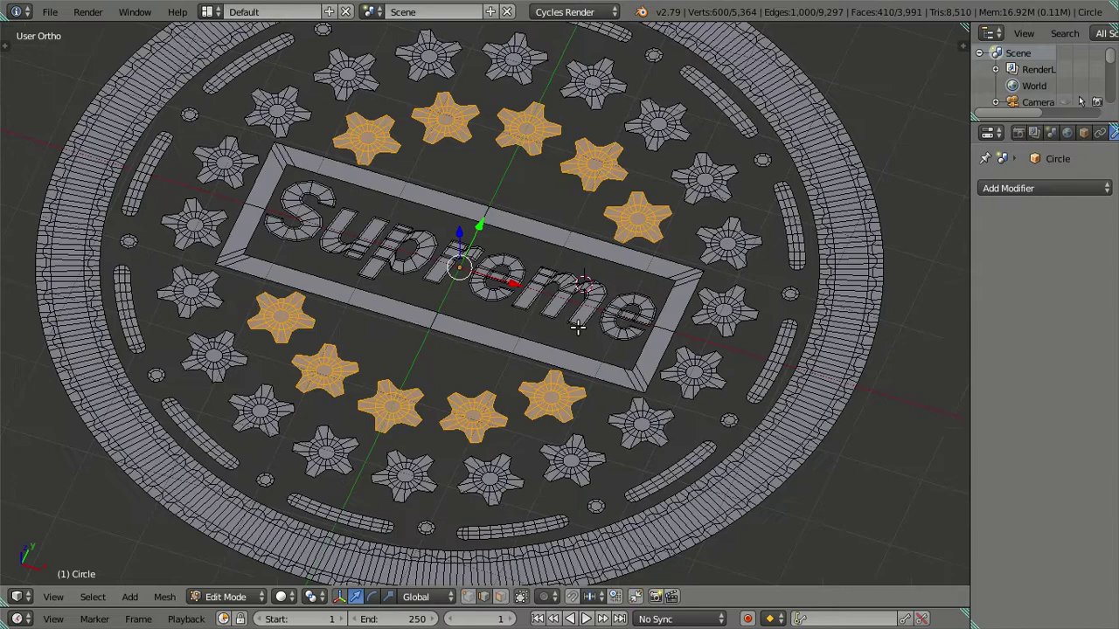
key("a")
key("a")
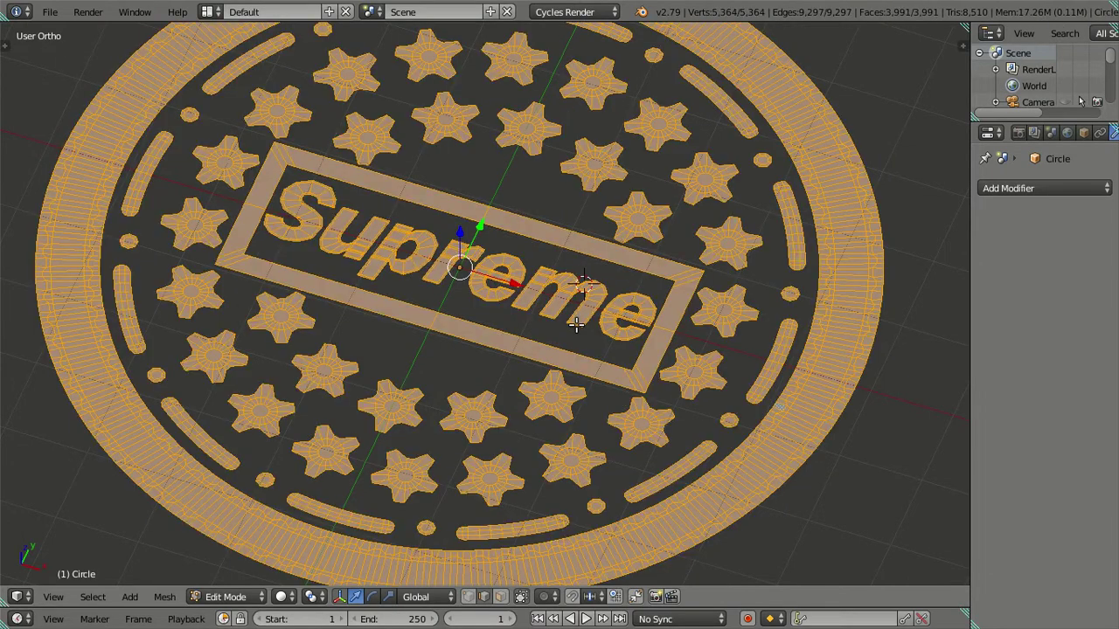
mouse_move(579, 370)
middle_mouse_down()
mouse_move(464, 253)
mouse_move(618, 442)
mouse_move(624, 306)
middle_mouse_up()
scroll(613, 410, "up", 2)
scroll(607, 384, "up", 1)
scroll(616, 397, "up", 1)
scroll(624, 305, "down", 2)
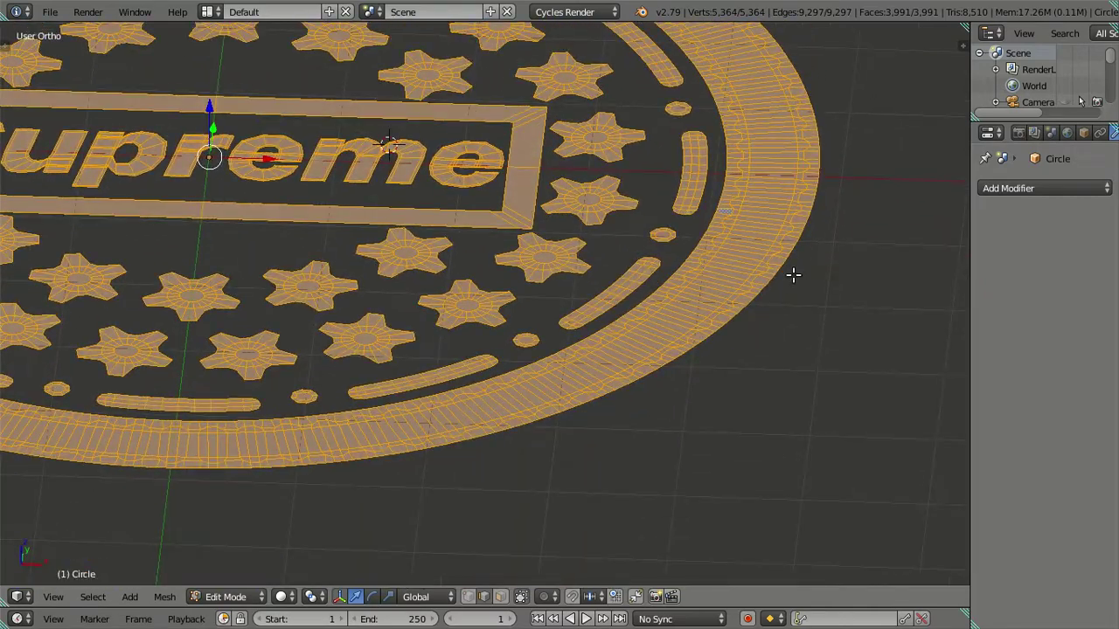
middle_click_drag(794, 272, 637, 350, "shift")
scroll(635, 353, "up", 3)
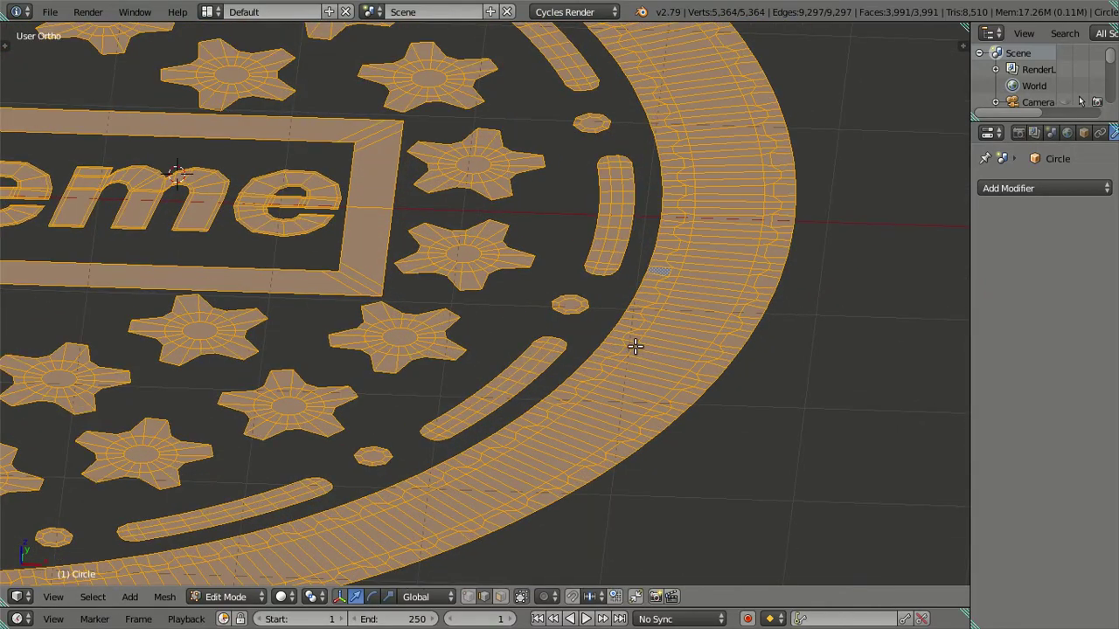
scroll(614, 375, "up", 1)
scroll(607, 373, "up", 1)
scroll(609, 370, "up", 2)
scroll(609, 370, "down", 4)
scroll(609, 363, "up", 1)
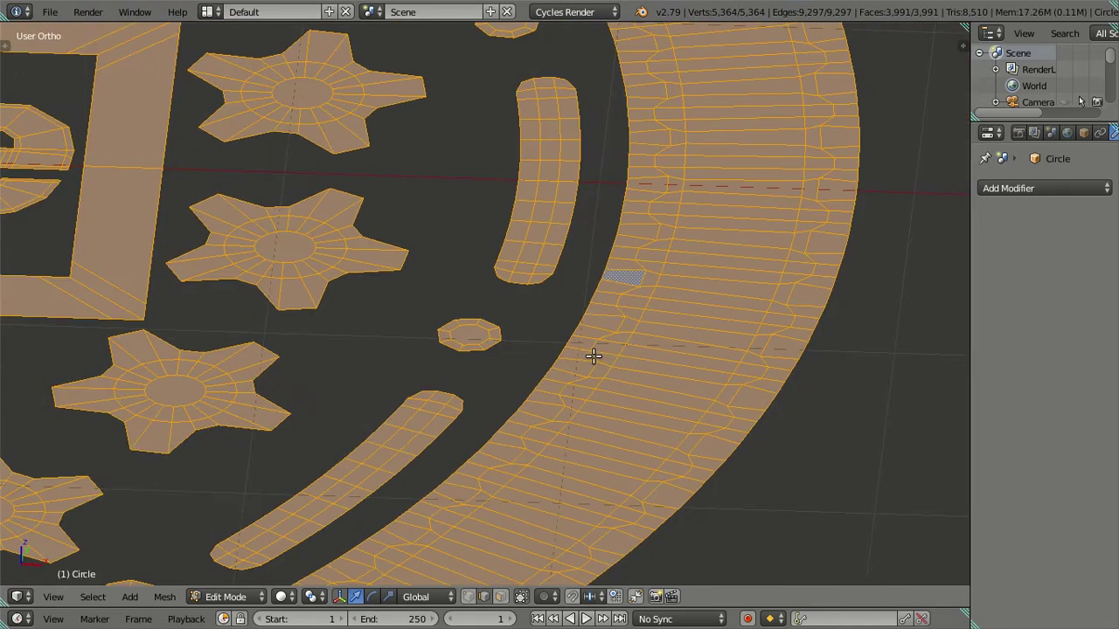
left_click(501, 596)
scroll(557, 504, "up", 2)
key("a")
Step: Select the entire connected outer rim ring, using face loops and Ctrl+L linked selection
left_click(640, 330, "alt")
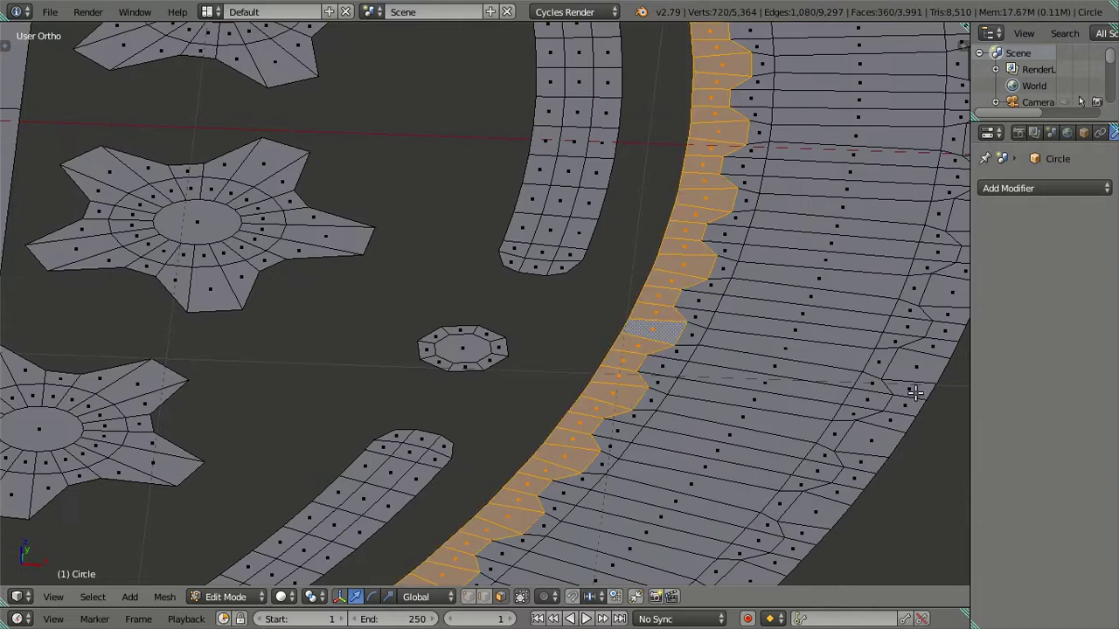
left_click(916, 376, "alt+shift")
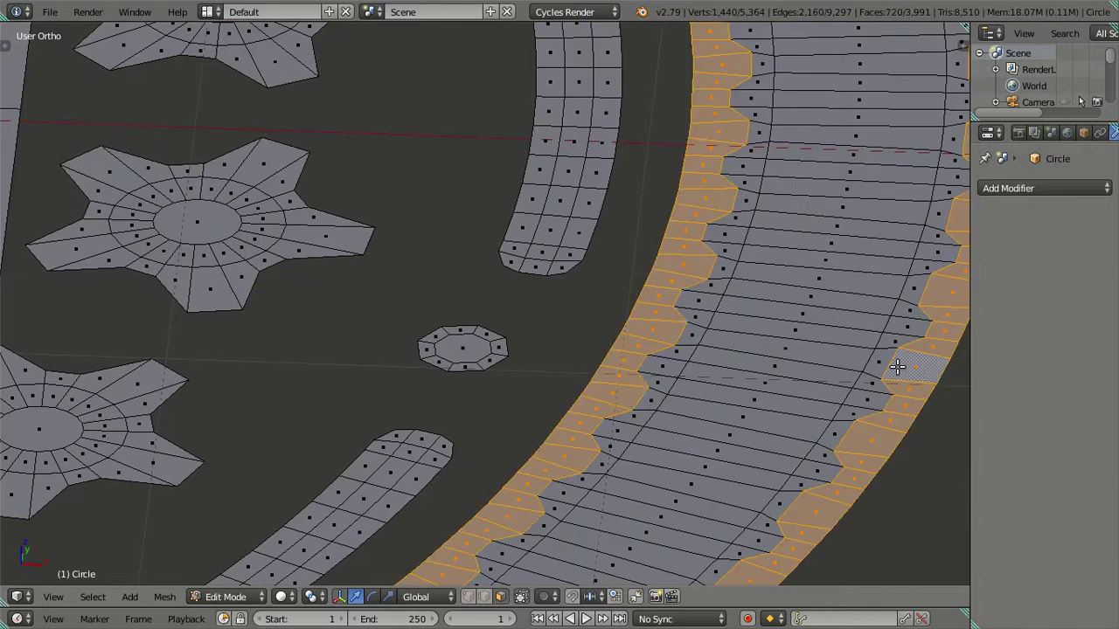
left_click(841, 359)
key("ctrl+l")
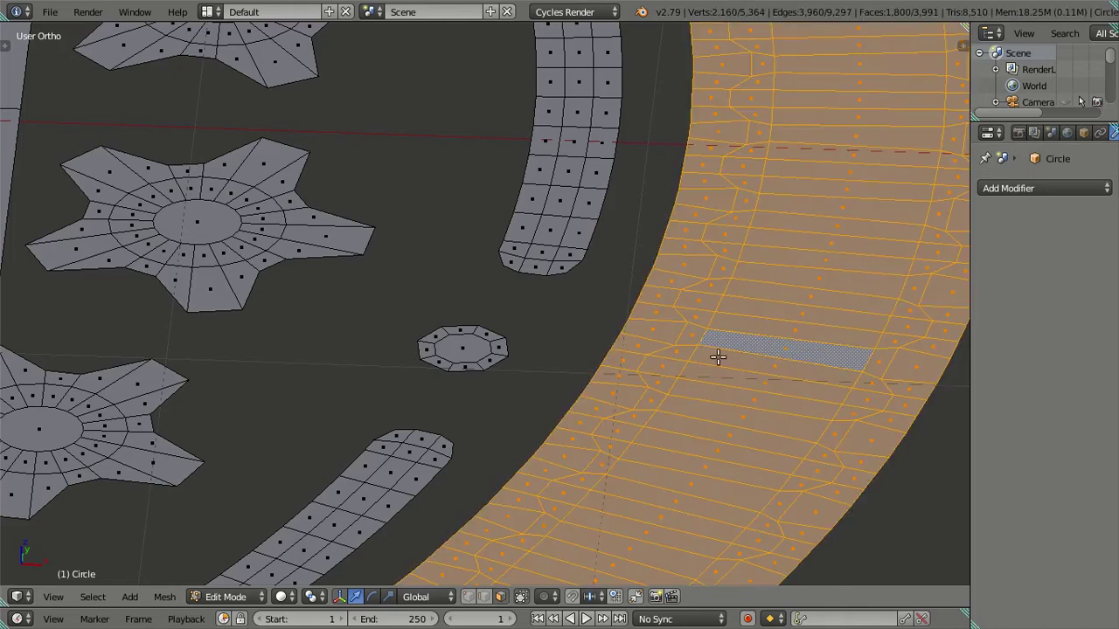
Step: Deselect the ring band's innermost and outer face loops, then switch to top orthographic view
scroll(717, 357, "down", 2)
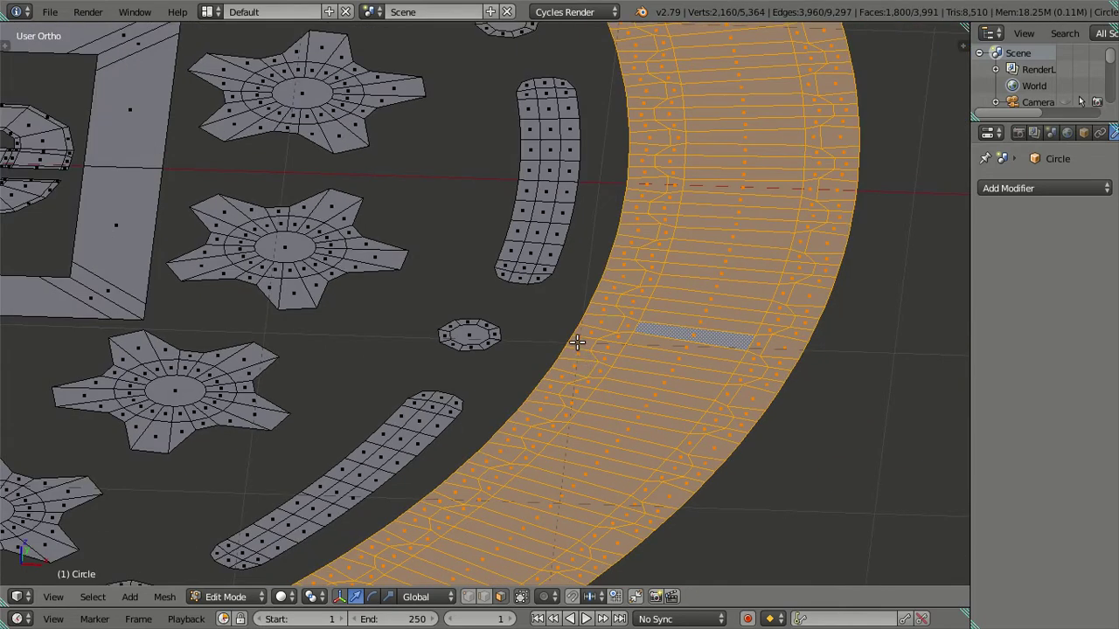
left_click(577, 342, "alt+shift")
left_click(792, 329, "alt+shift")
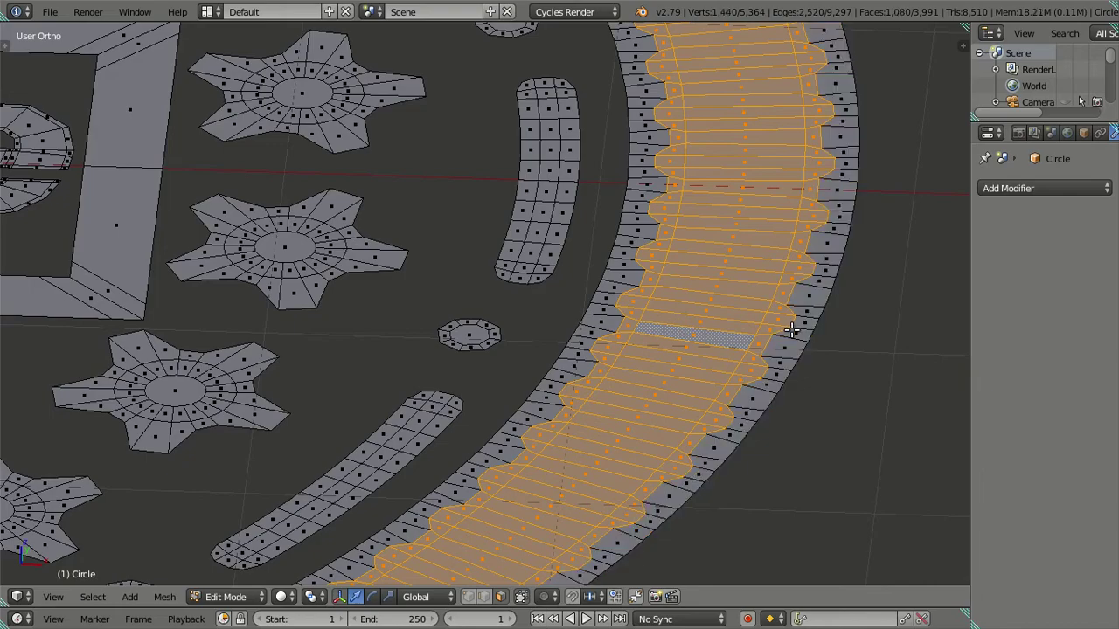
scroll(748, 352, "down", 2)
middle_click_drag(749, 353, 694, 350)
scroll(597, 380, "up", 1)
middle_click_drag(597, 380, 617, 493)
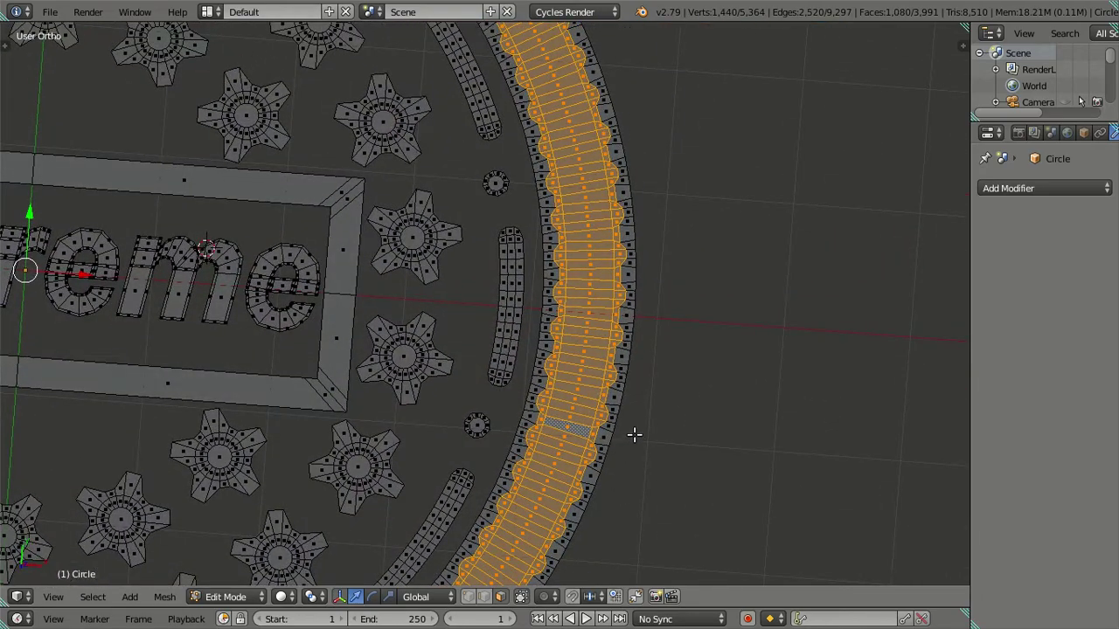
key("KP_7")
scroll(634, 435, "up", 2)
Step: Deselect five cross rows in the first section of the rim band to separate slots
left_click(637, 519, "alt+shift")
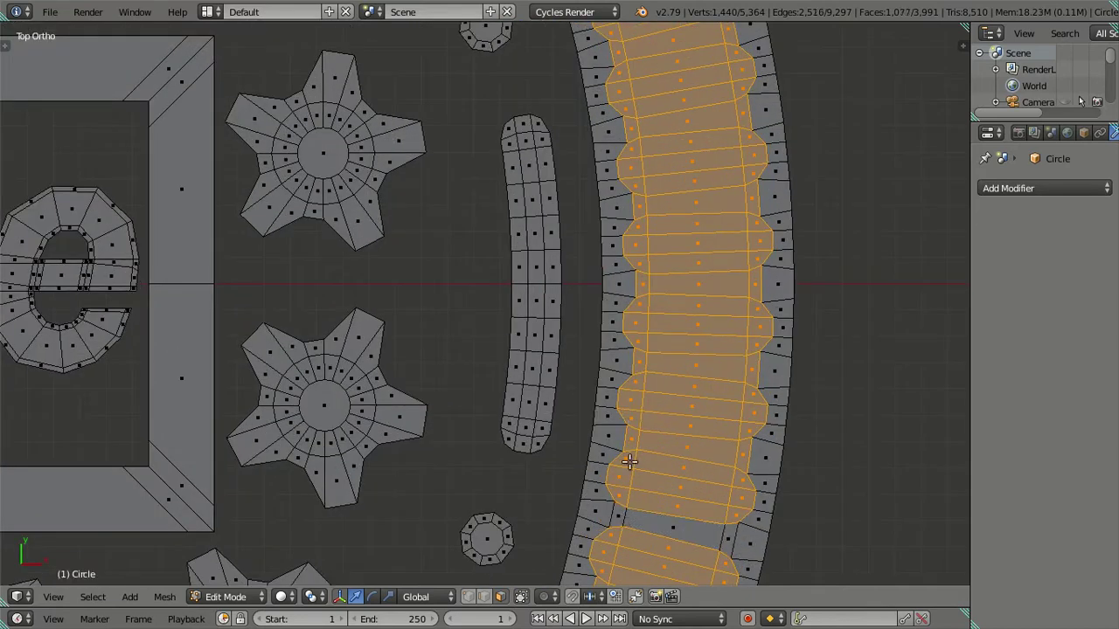
left_click(637, 443, "alt+shift")
left_click(648, 356, "alt+shift")
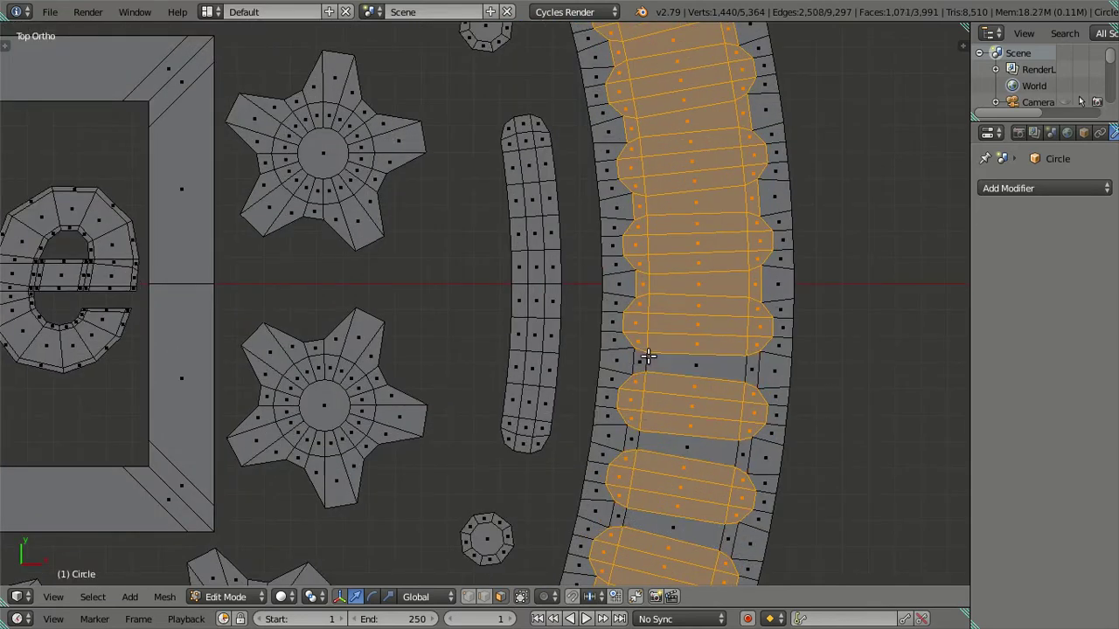
left_click(644, 277, "alt+shift")
left_click(651, 194, "alt+shift")
scroll(651, 194, "down", 3)
mouse_move(586, 304)
middle_mouse_down("shift")
mouse_move(636, 443)
mouse_move(494, 270)
middle_mouse_up("shift")
scroll(636, 443, "up", 3)
scroll(512, 283, "up", 3)
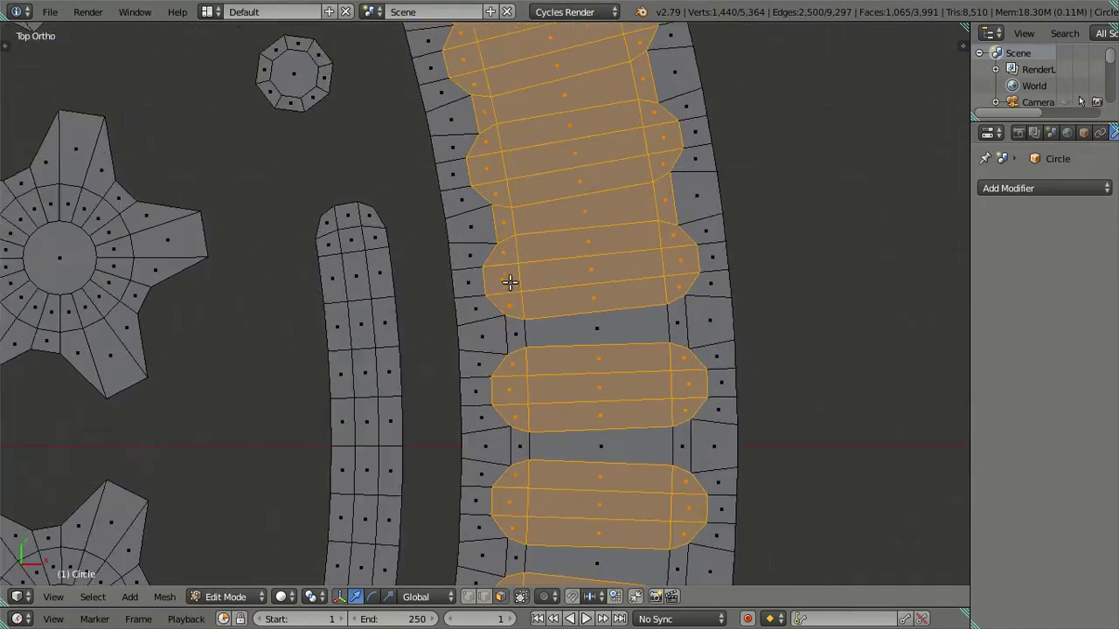
Step: Deselect alternating cross rows across the next two sections of the ring band
left_click(512, 223, "alt+shift")
left_click(493, 128, "alt+shift")
mouse_move(494, 128)
middle_mouse_down("shift")
mouse_move(531, 145)
mouse_move(712, 440)
middle_mouse_up("shift")
scroll(531, 145, "down", 3)
scroll(713, 440, "up", 3)
left_click(700, 419, "alt+shift")
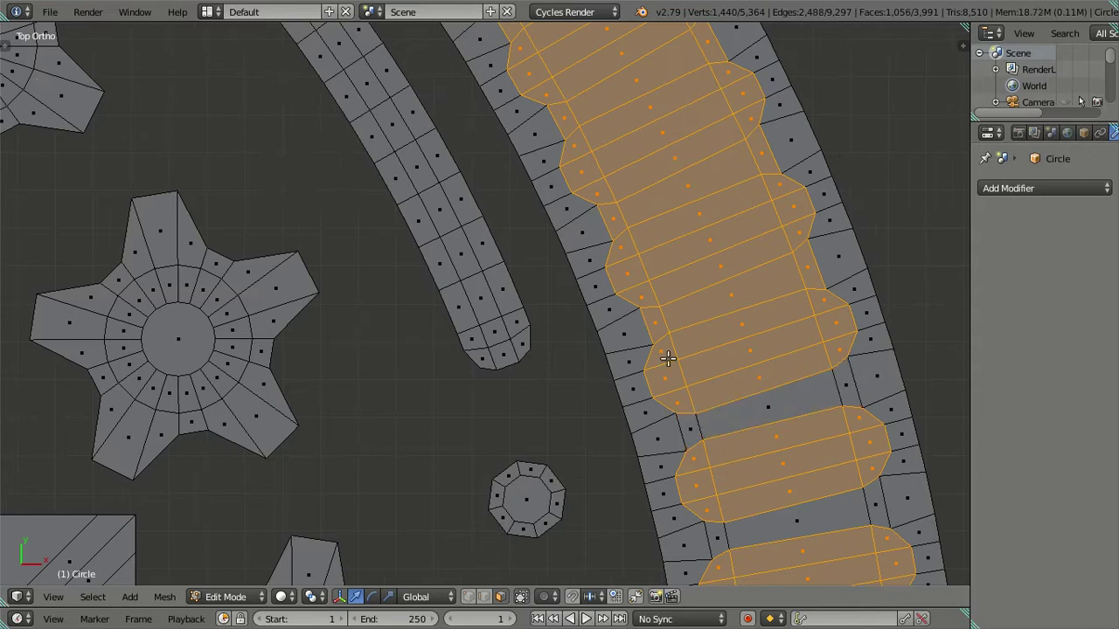
left_click(667, 313, "alt+shift")
left_click(622, 215, "alt+shift")
scroll(462, 198, "down", 3)
scroll(619, 384, "up", 2)
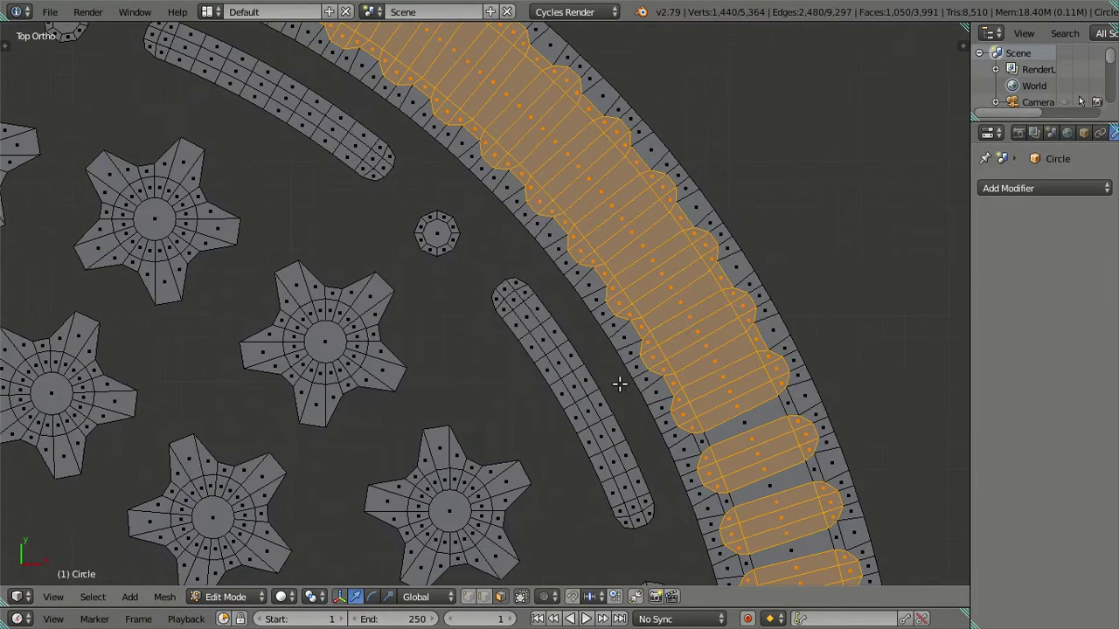
Step: Deselect further cross rows, restoring a band selection that was accidentally cleared
left_click(680, 381, "alt+shift")
left_click(625, 297, "alt+shift")
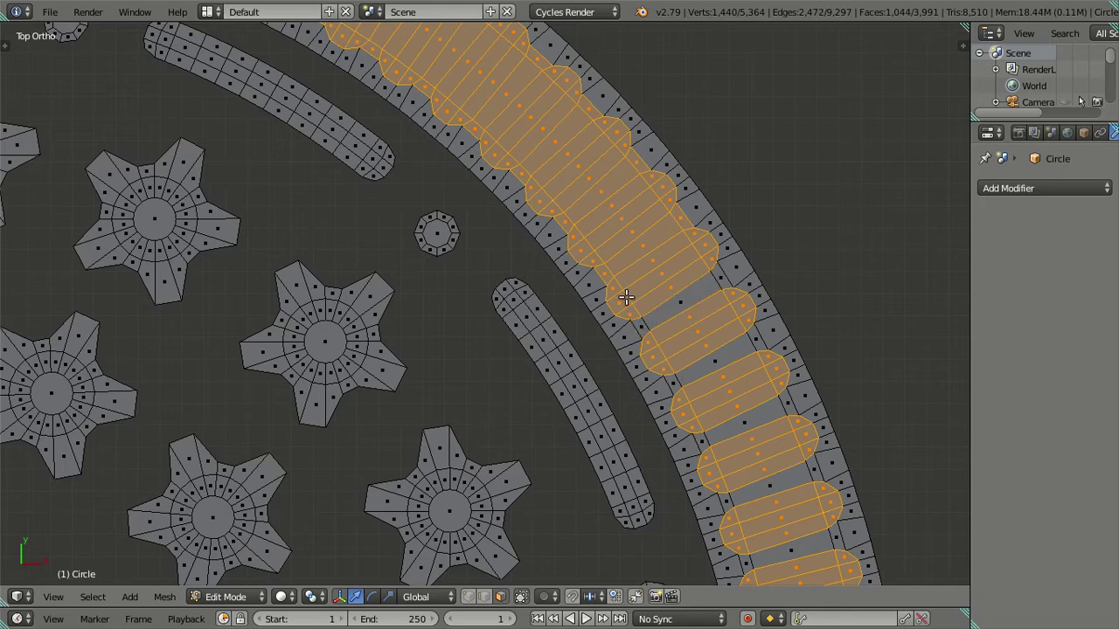
left_click(606, 268, "alt+shift")
left_click(564, 206, "alt+shift")
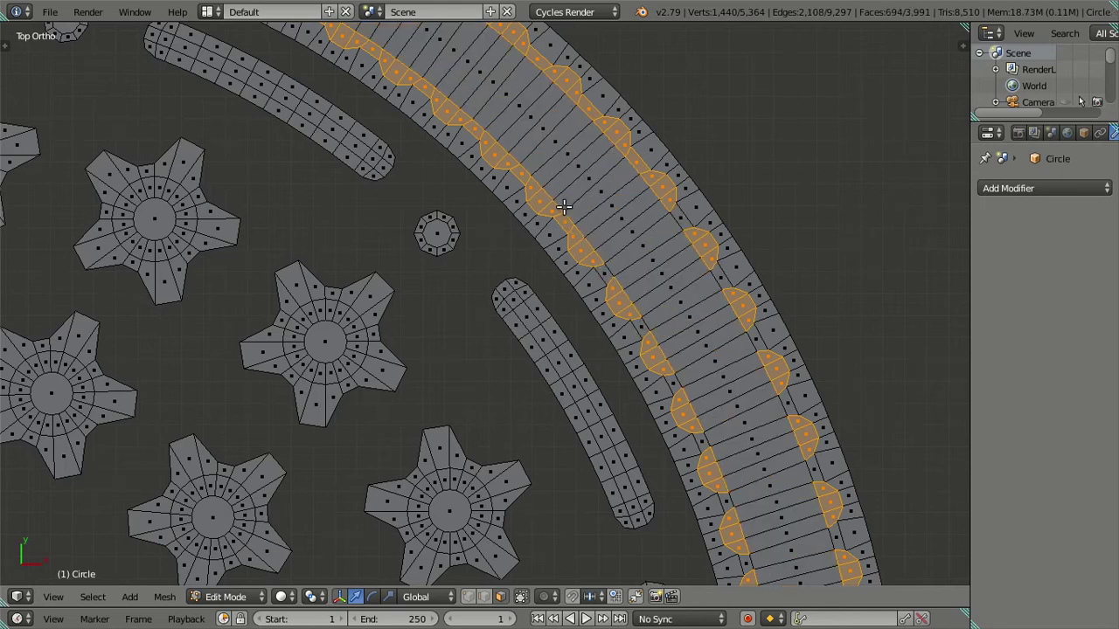
left_click(564, 206, "alt+shift")
scroll(568, 219, "down", 1)
scroll(664, 350, "up", 1)
scroll(729, 407, "up", 1)
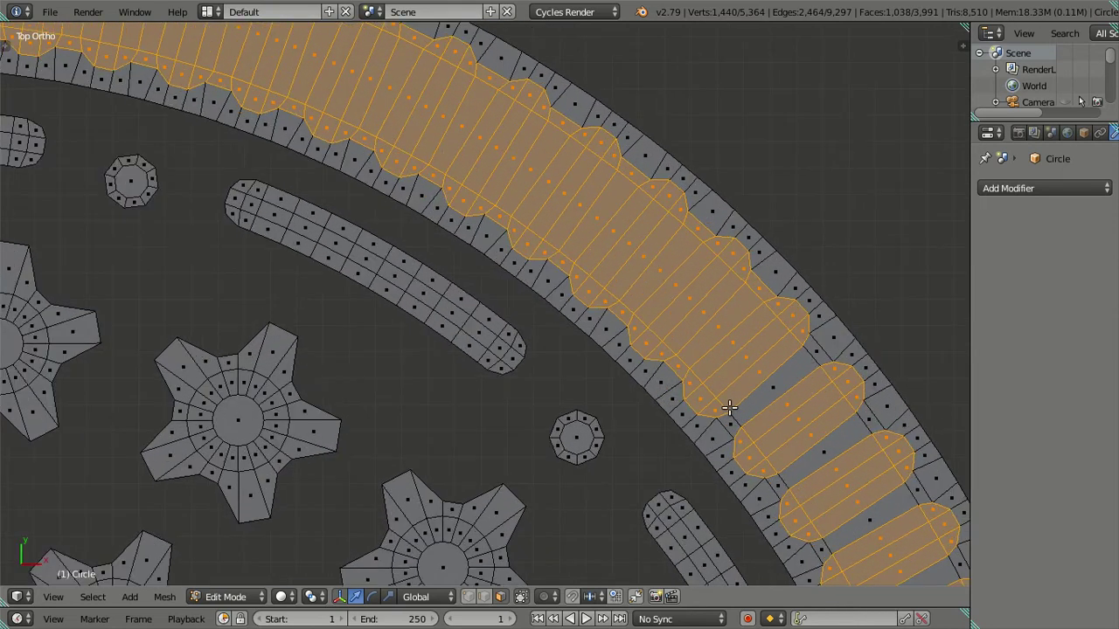
Step: Deselect the remaining cross rows through to the top section of the ring
left_click(682, 359, "alt+shift")
left_click(624, 302, "alt+shift")
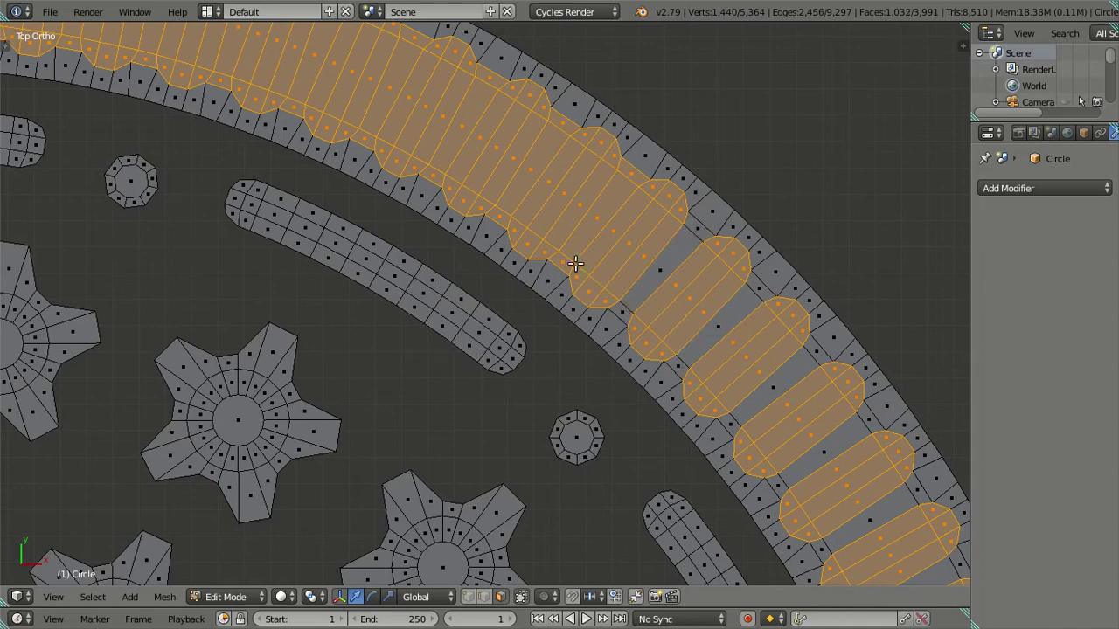
left_click(564, 248, "alt+shift")
scroll(357, 230, "down", 1)
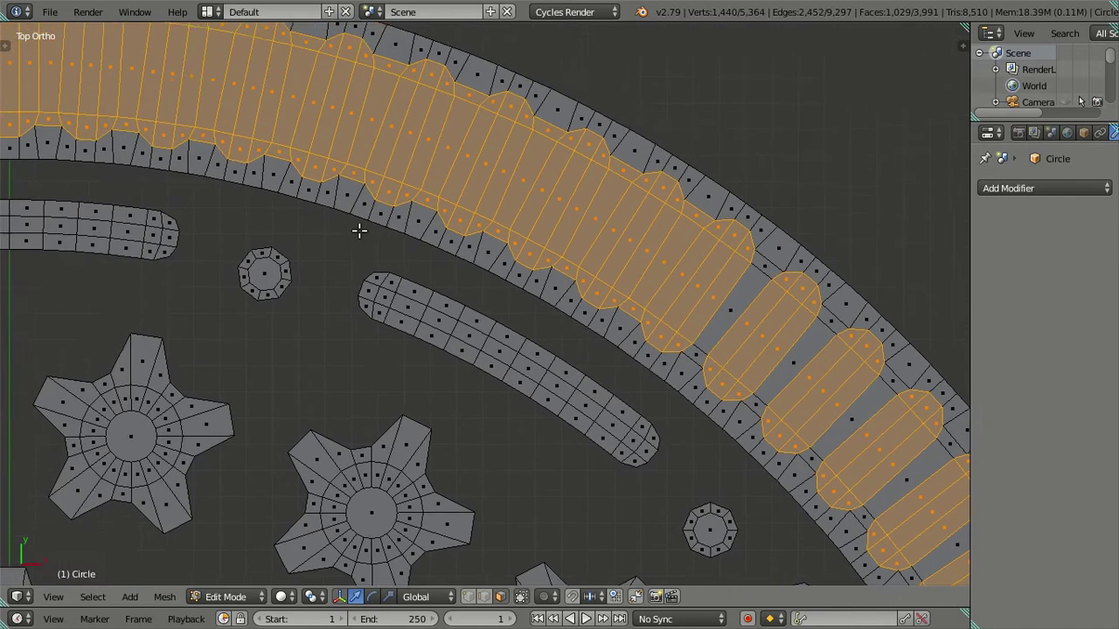
scroll(445, 252, "up", 3)
left_click(720, 310, "alt+shift")
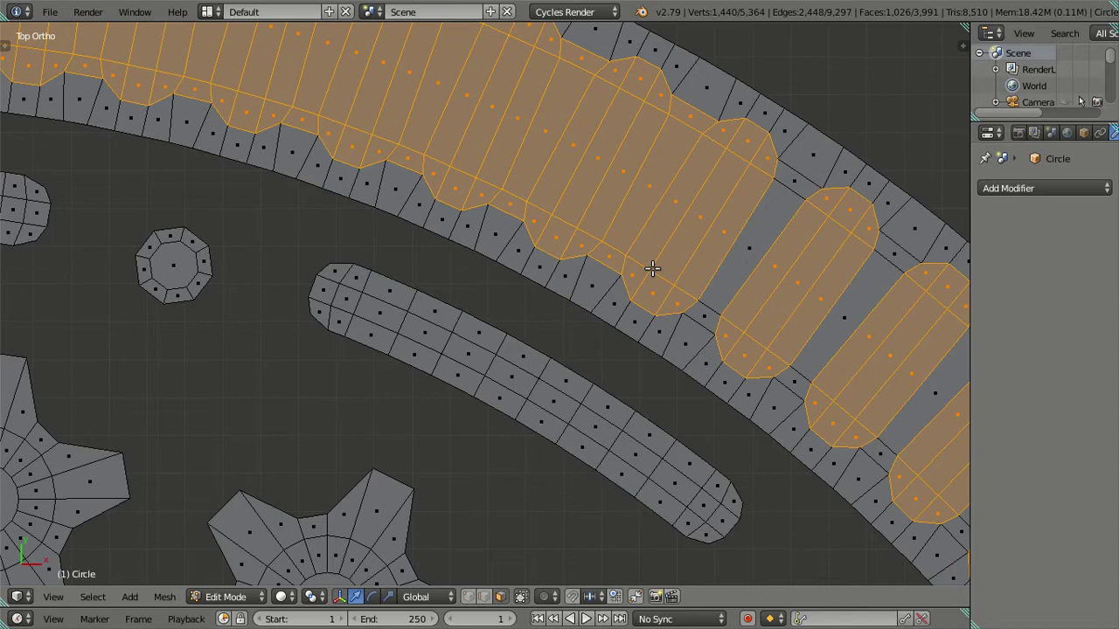
left_click(616, 245, "alt+shift")
left_click(512, 193, "alt+shift")
left_click(406, 154, "alt+shift")
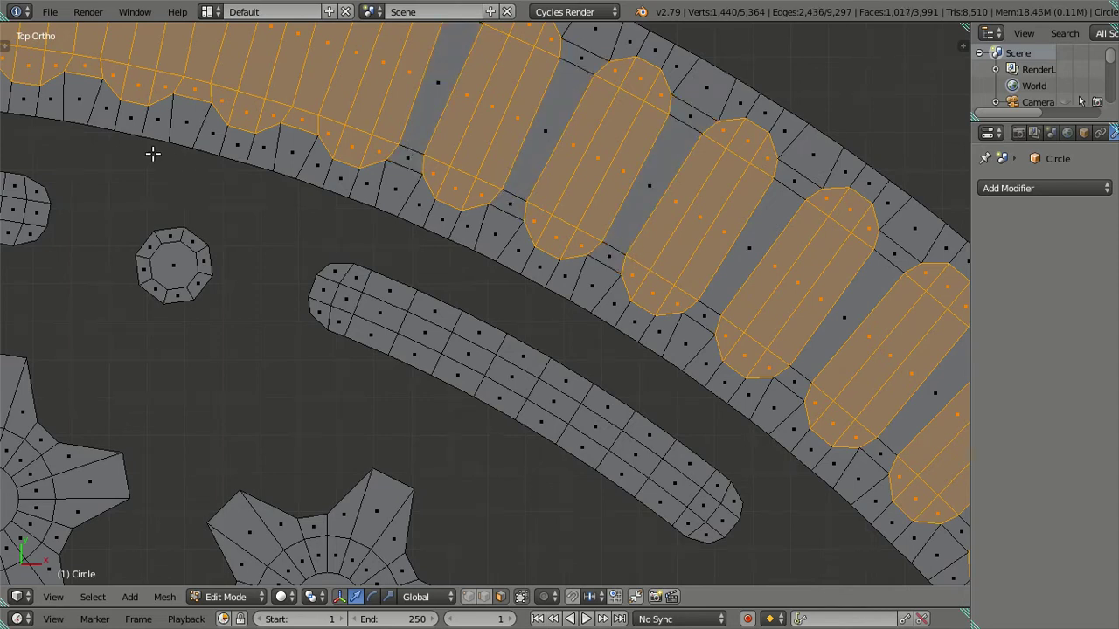
middle_click_drag(152, 155, 691, 480, "shift")
left_click(847, 430, "alt+shift")
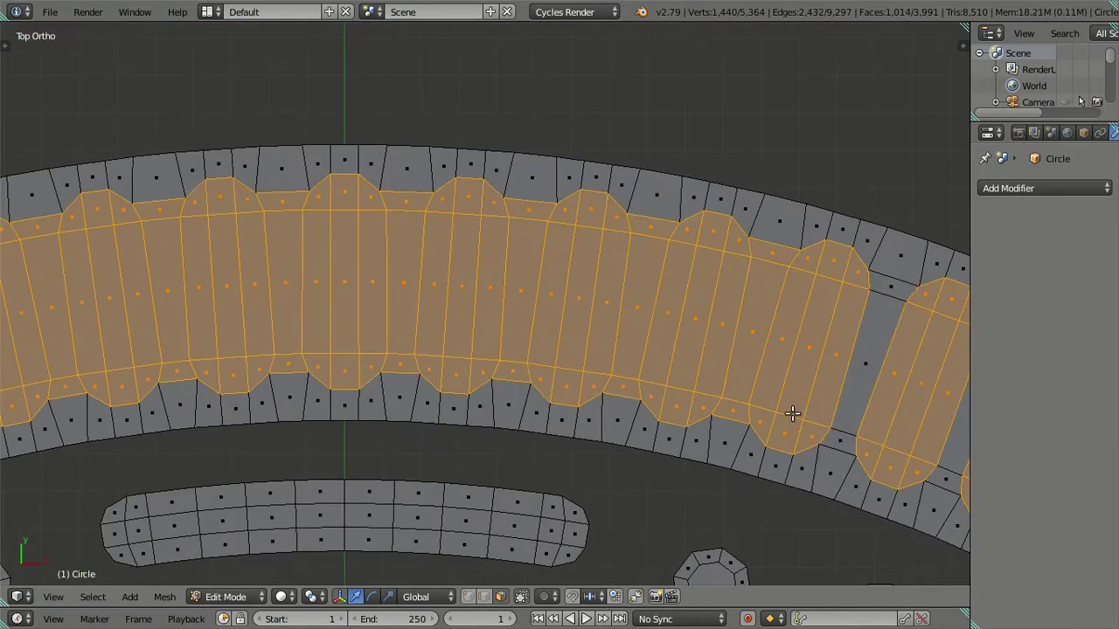
Step: Deselect the cross rows between slots along the first sections of the rim band
left_click(731, 399, "alt+shift")
left_click(618, 375, "alt+shift")
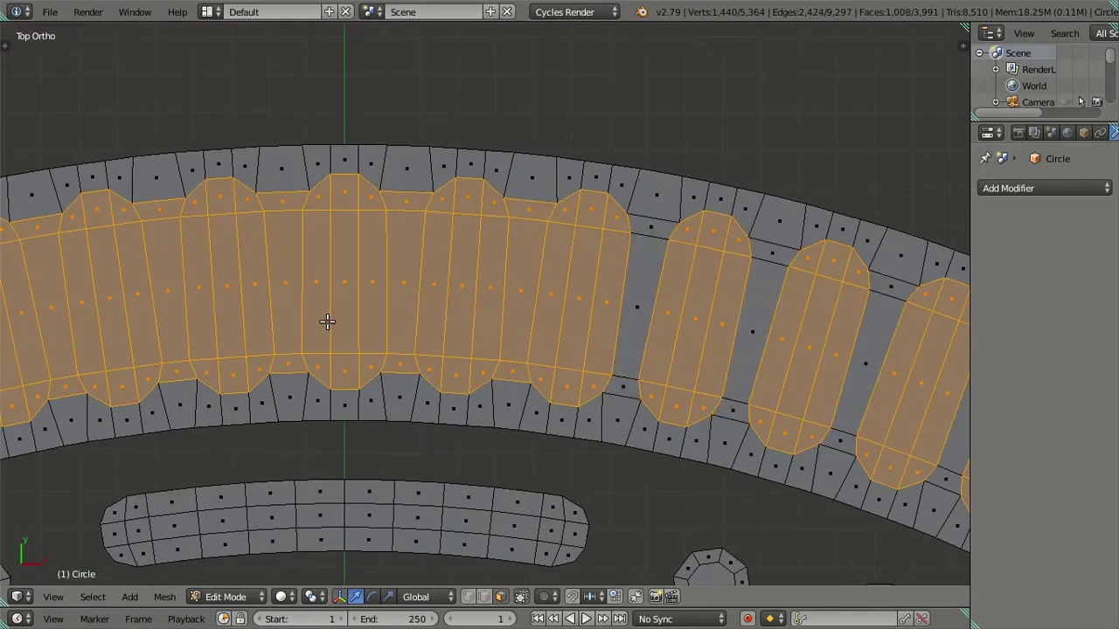
left_click(507, 358, "alt+shift")
left_click(399, 350, "alt+shift")
left_click(293, 350, "alt+shift")
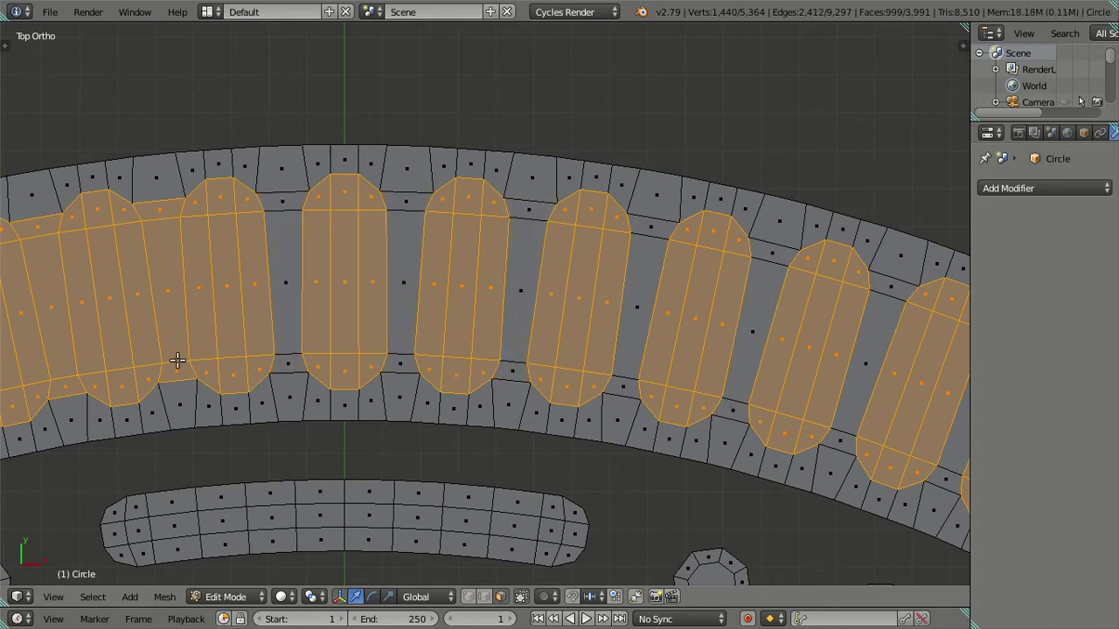
left_click(178, 361, "alt+shift")
middle_click_drag(104, 354, 592, 303, "shift")
left_click(553, 316, "alt+shift")
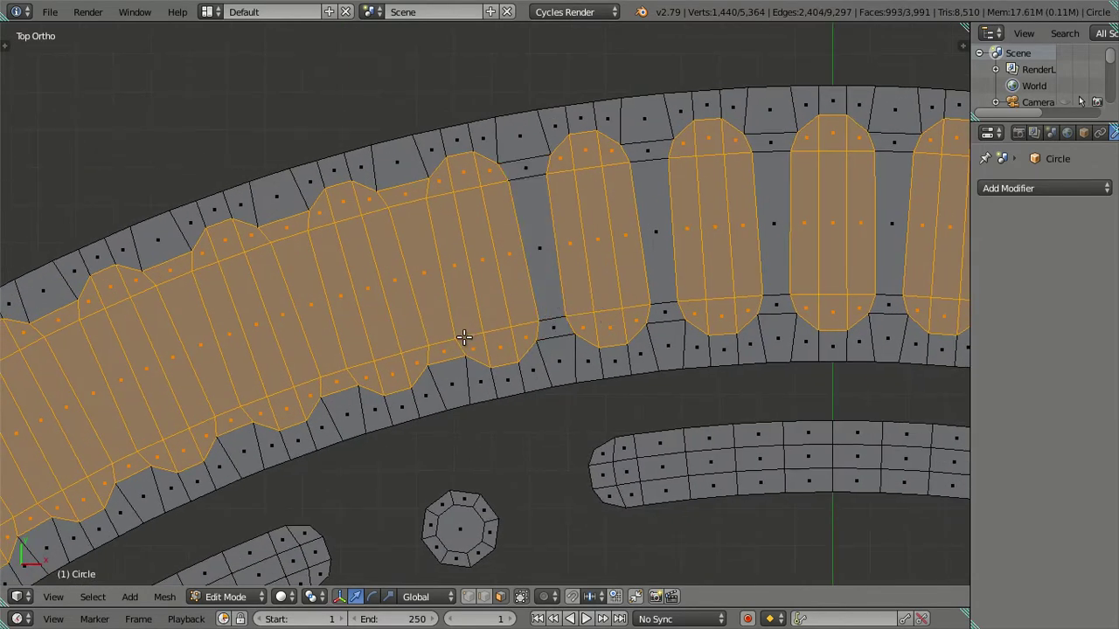
left_click(390, 360, "alt+shift")
left_click(335, 373, "alt+shift")
middle_click_drag(314, 372, 577, 230, "shift")
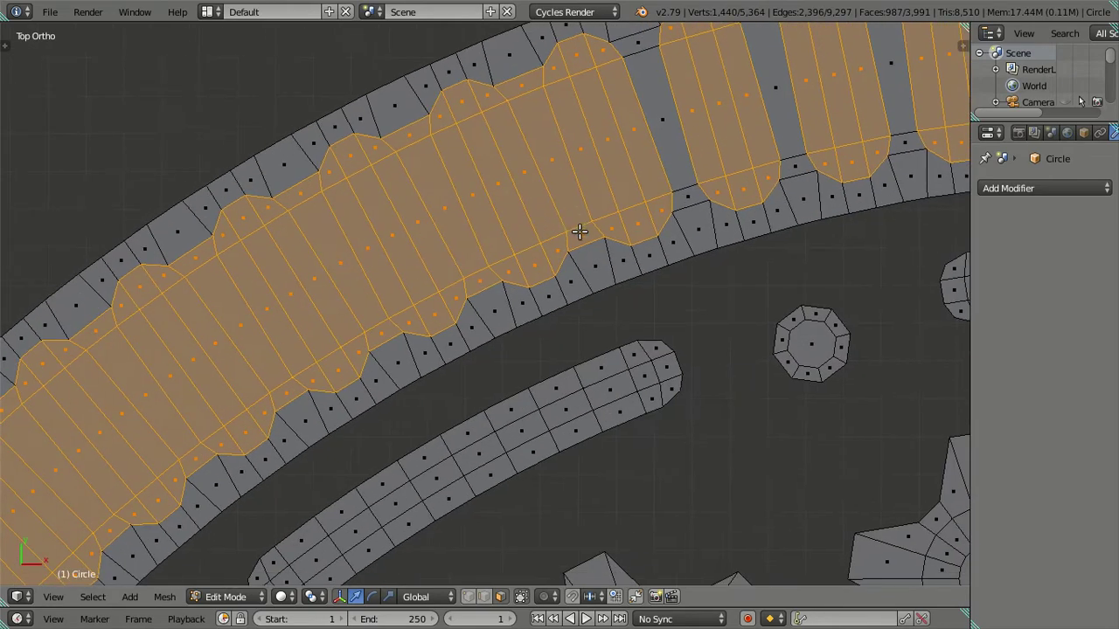
left_click(576, 230, "alt+shift")
left_click(401, 335, "alt+shift")
left_click(353, 340, "alt+shift")
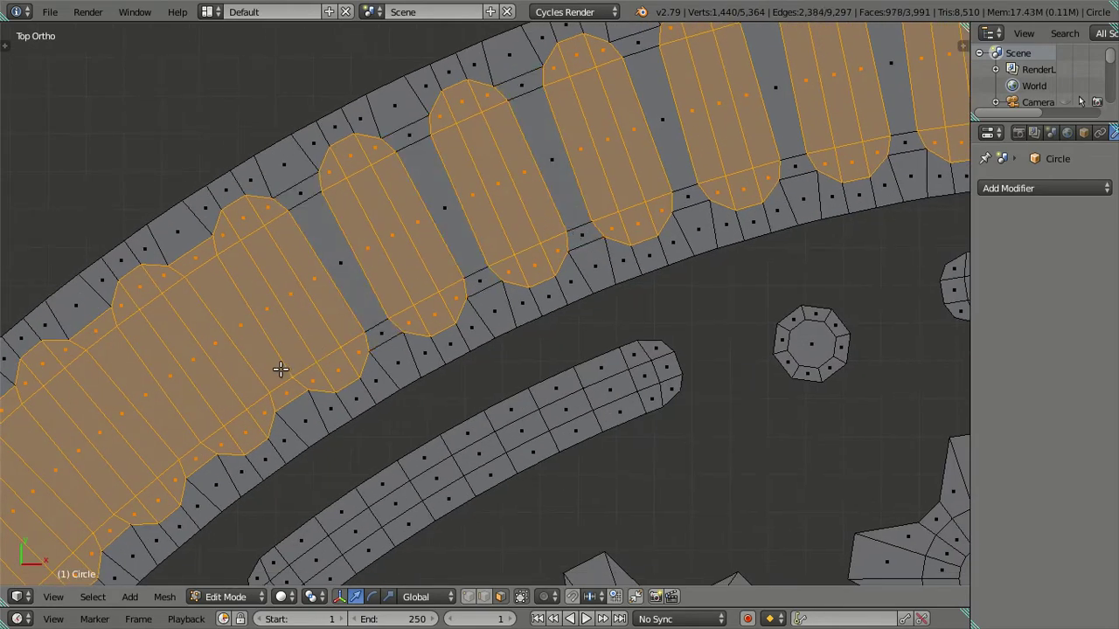
left_click(284, 386, "alt+shift")
middle_click_drag(289, 394, 659, 184, "shift")
left_click(571, 221, "alt+shift")
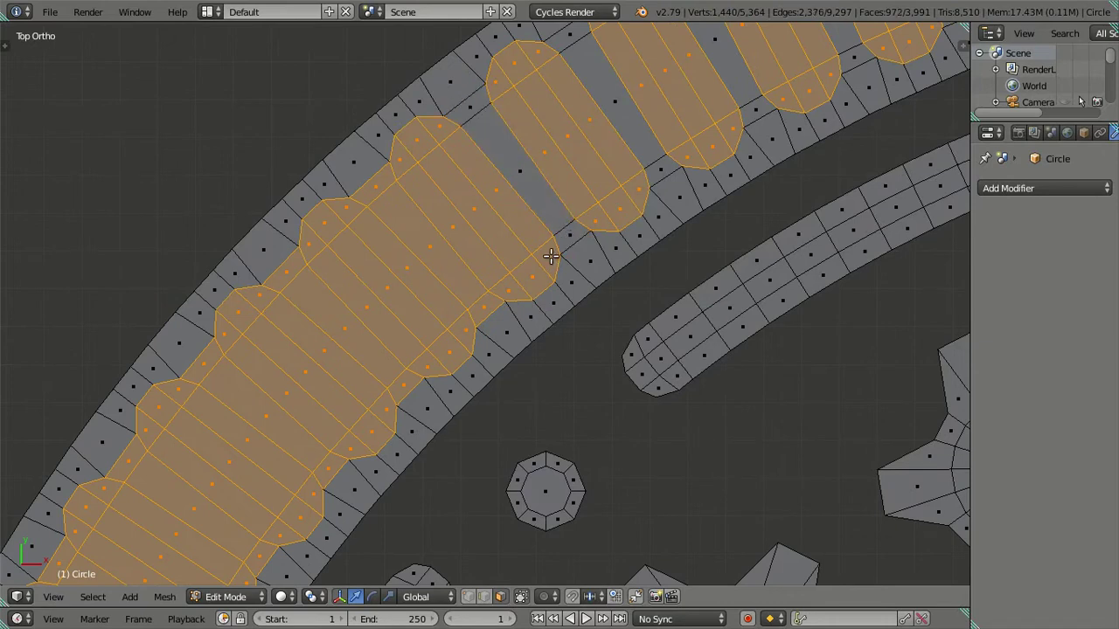
left_click(478, 312, "alt+shift")
left_click(387, 391, "alt+shift")
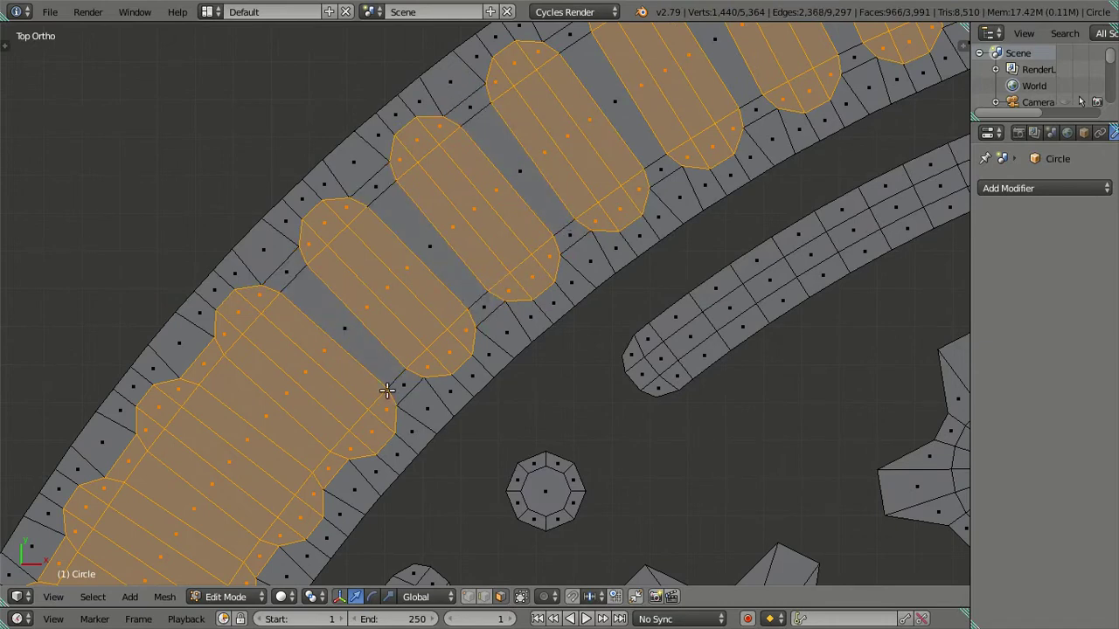
left_click(326, 459, "alt+shift")
middle_click_drag(231, 569, 492, 233, "shift")
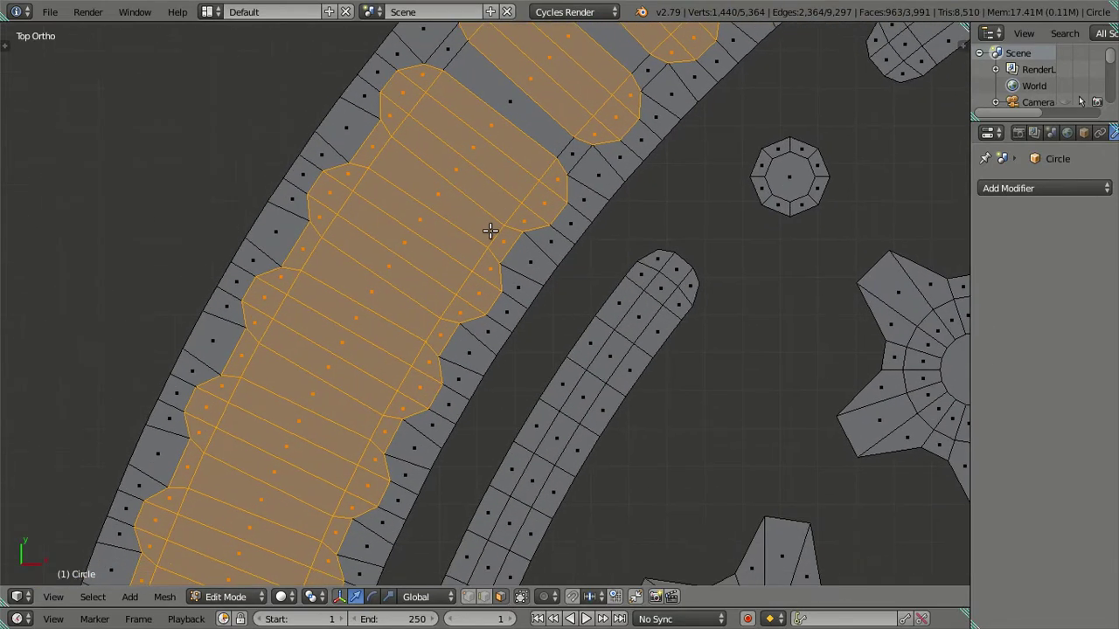
left_click(492, 232, "alt+shift")
left_click(435, 325, "alt+shift")
left_click(381, 428, "alt+shift")
middle_click_drag(377, 492, 592, 162, "shift")
left_click(500, 261, "alt+shift")
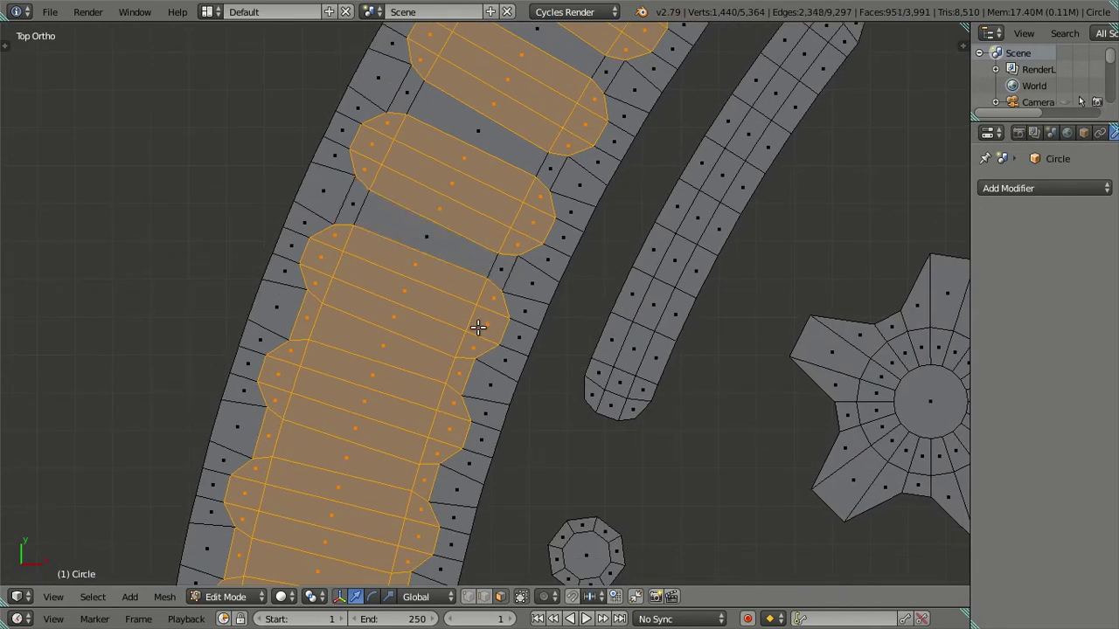
left_click(444, 369, "alt+shift")
left_click(422, 468, "alt+shift")
mouse_move(399, 541)
middle_mouse_down("shift")
mouse_move(474, 314)
mouse_move(514, 250)
middle_mouse_up("shift")
left_click(499, 315, "alt+shift")
left_click(477, 400, "alt+shift")
middle_click_drag(477, 402, 485, 220, "shift")
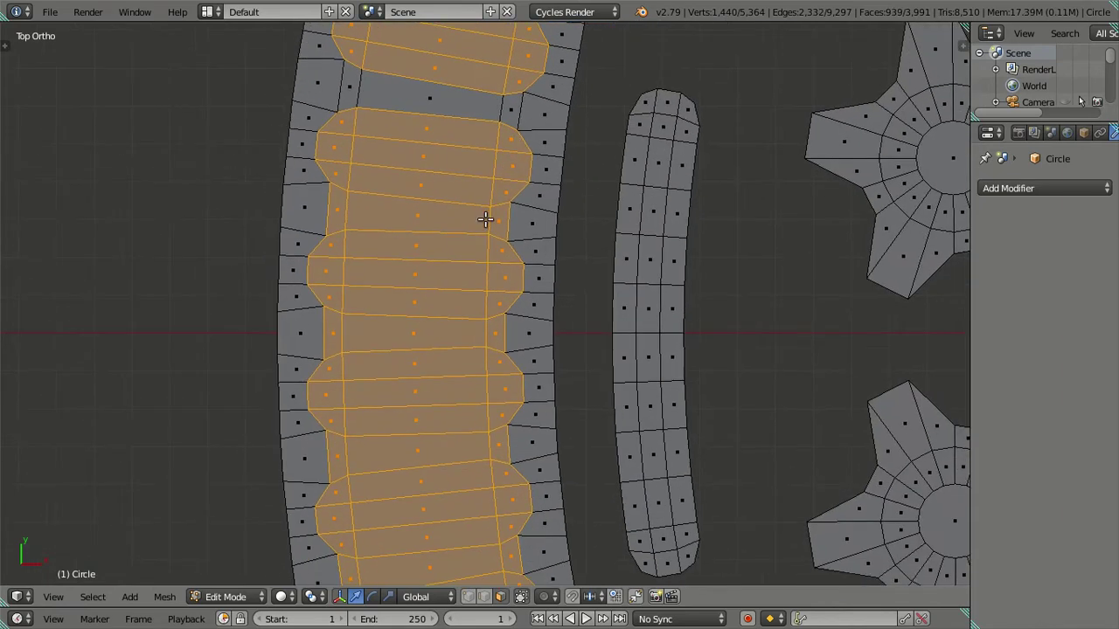
left_click(485, 218, "alt+shift")
left_click(495, 334, "alt+shift")
middle_click_drag(510, 414, 468, 164, "shift")
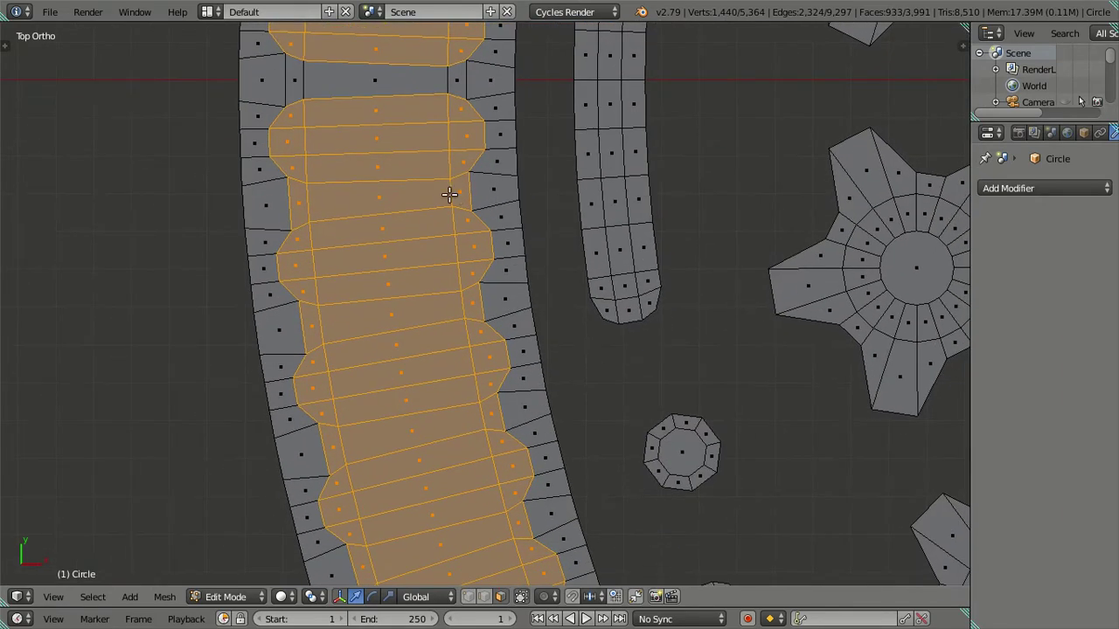
left_click(449, 194, "alt+shift")
left_click(467, 301, "alt+shift")
left_click(480, 411, "alt+shift")
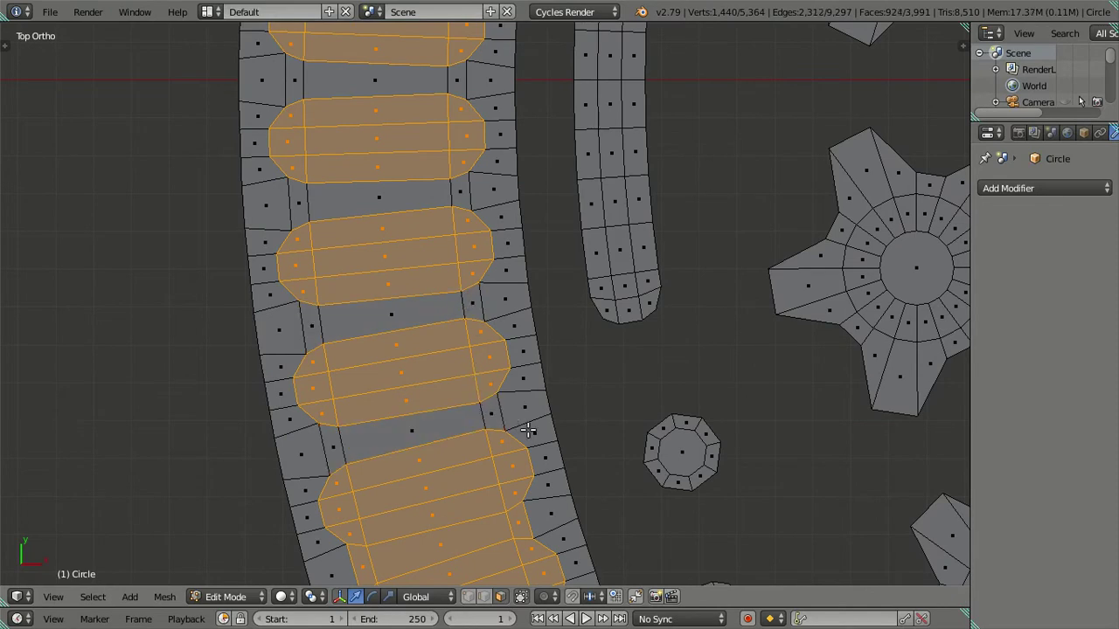
middle_click_drag(528, 431, 409, 95, "shift")
left_click(390, 185, "alt+shift")
Step: Deselect the gap loops between slots along the next stretch of the ring
scroll(553, 438, "down", 2)
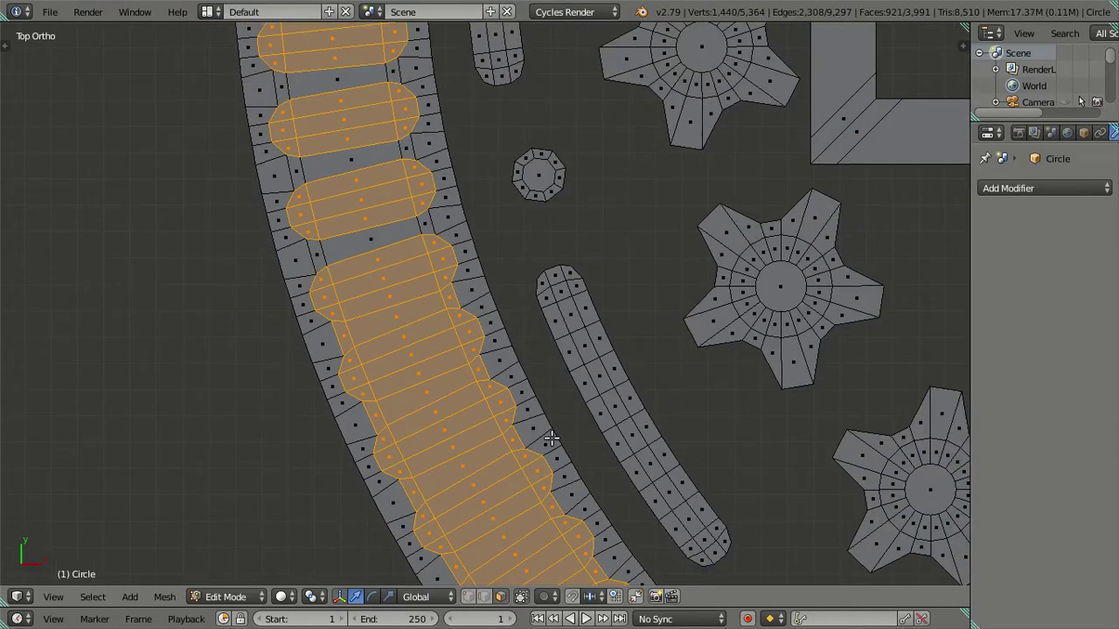
middle_click_drag(477, 290, 436, 135, "shift")
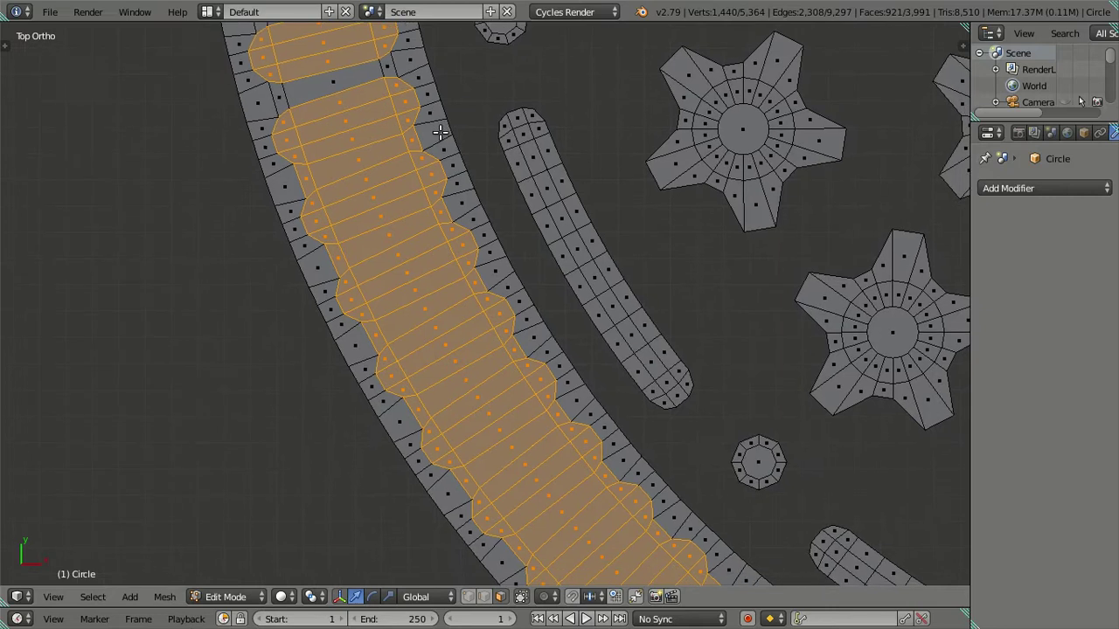
left_click(426, 211, "alt+shift")
left_click(438, 224, "alt+shift")
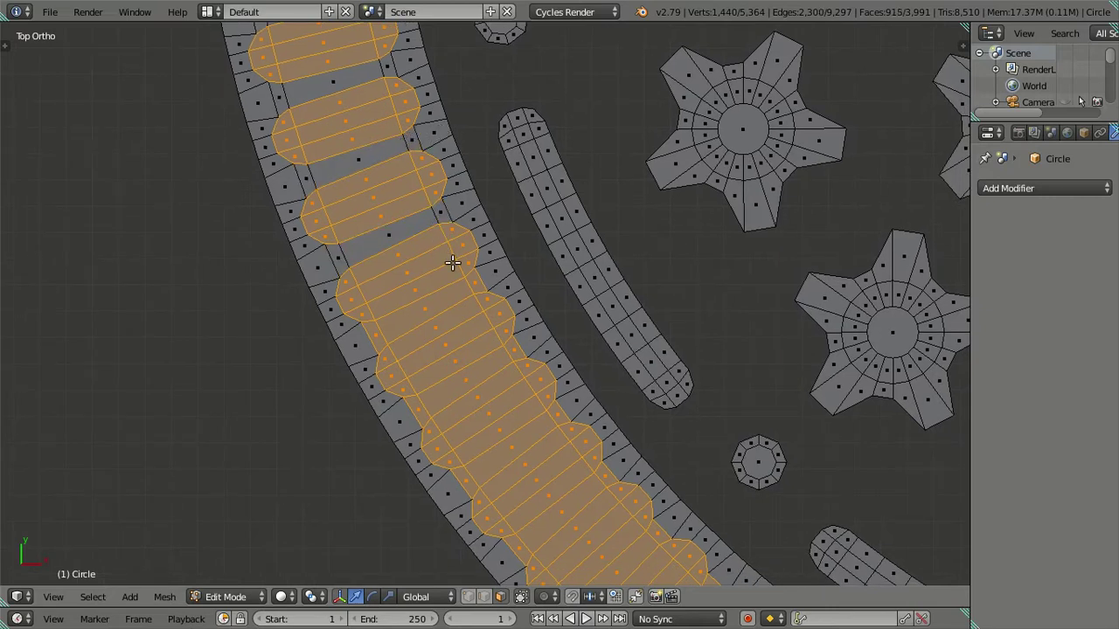
left_click(472, 281, "alt+shift")
left_click(540, 421, "alt+shift")
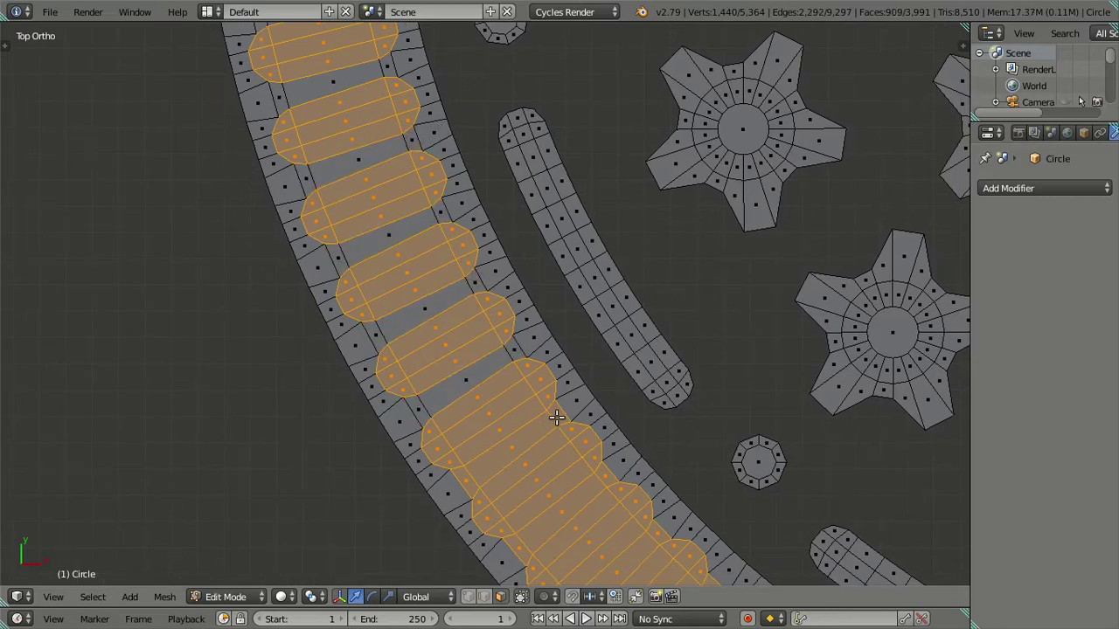
left_click(577, 442, "alt+shift")
left_click(607, 483, "alt+shift")
middle_click_drag(631, 489, 255, 158, "shift")
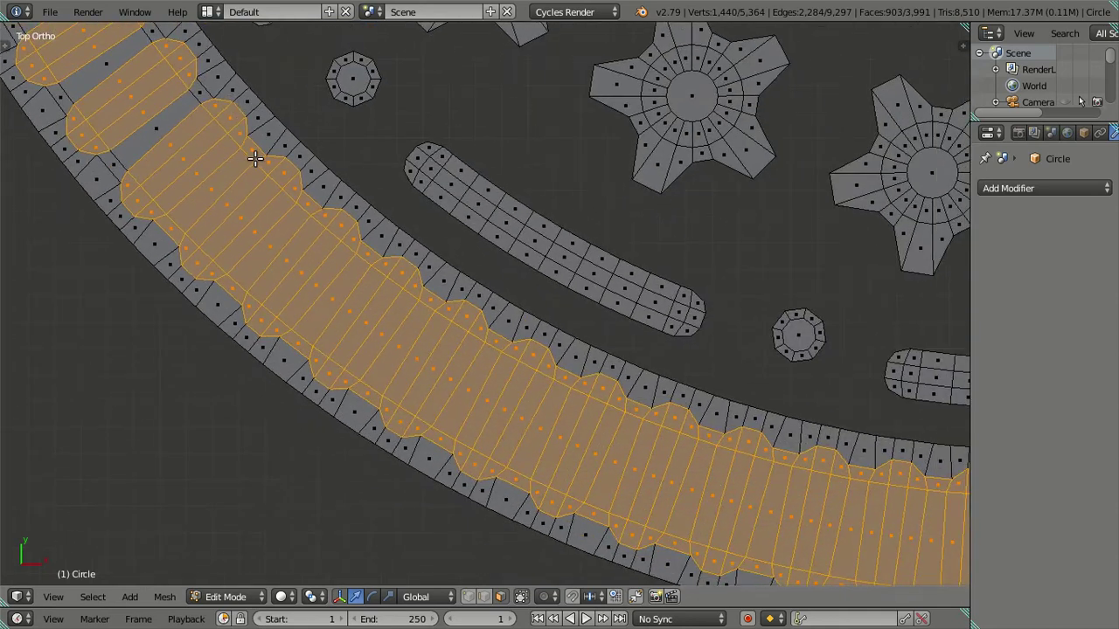
left_click(261, 166, "alt+shift")
left_click(316, 221, "alt+shift")
left_click(362, 264, "alt+shift")
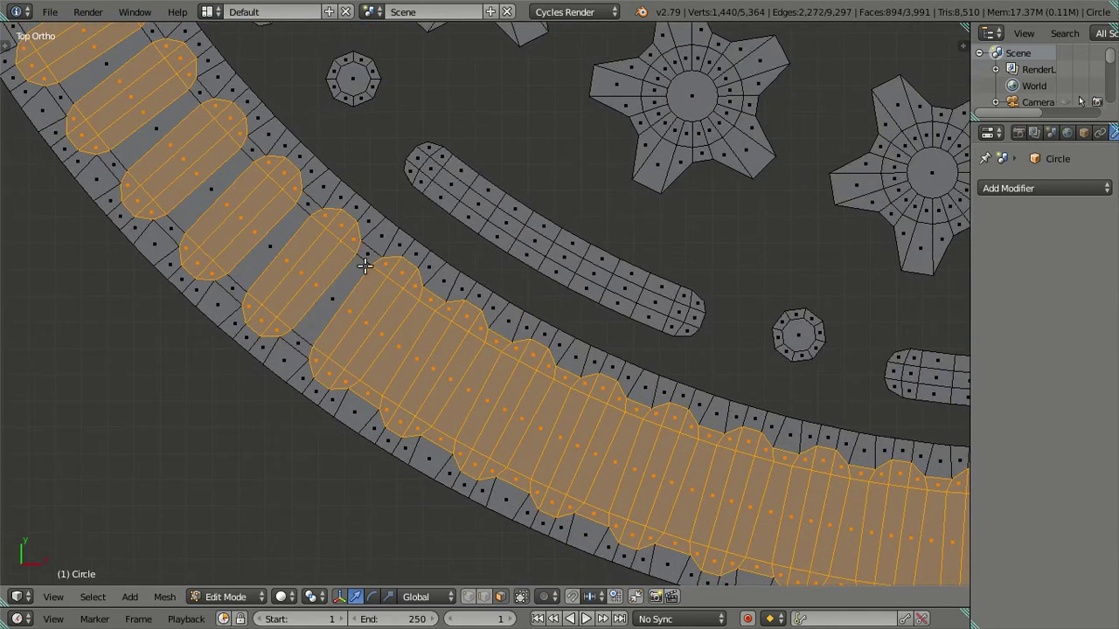
left_click(414, 299, "alt+shift")
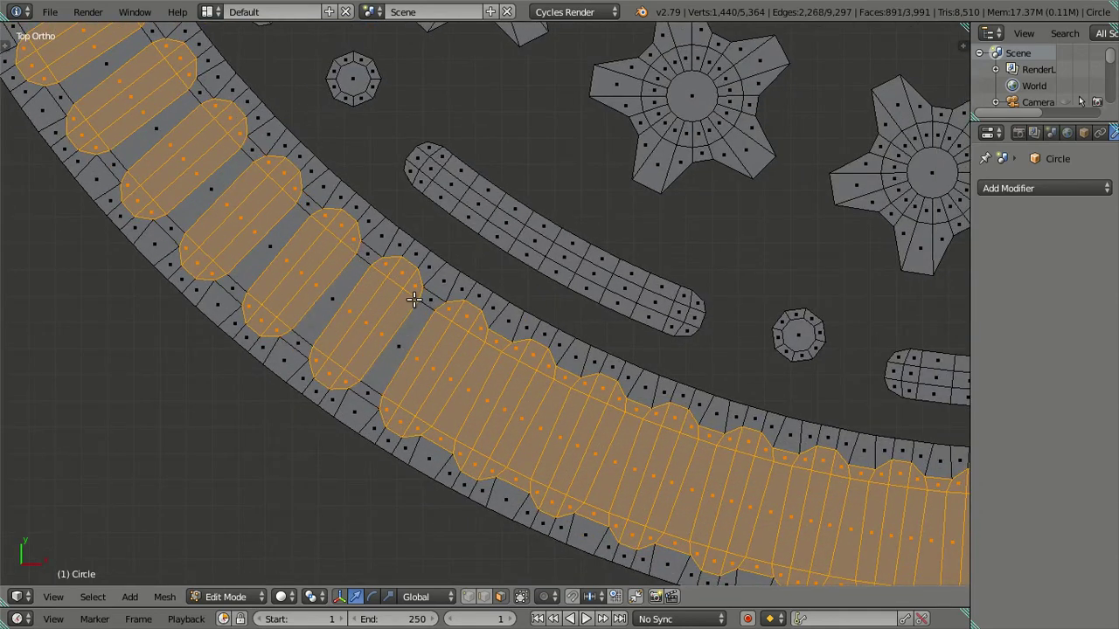
left_click(496, 347, "alt+shift")
left_click(566, 385, "alt+shift")
left_click(628, 415, "alt+shift")
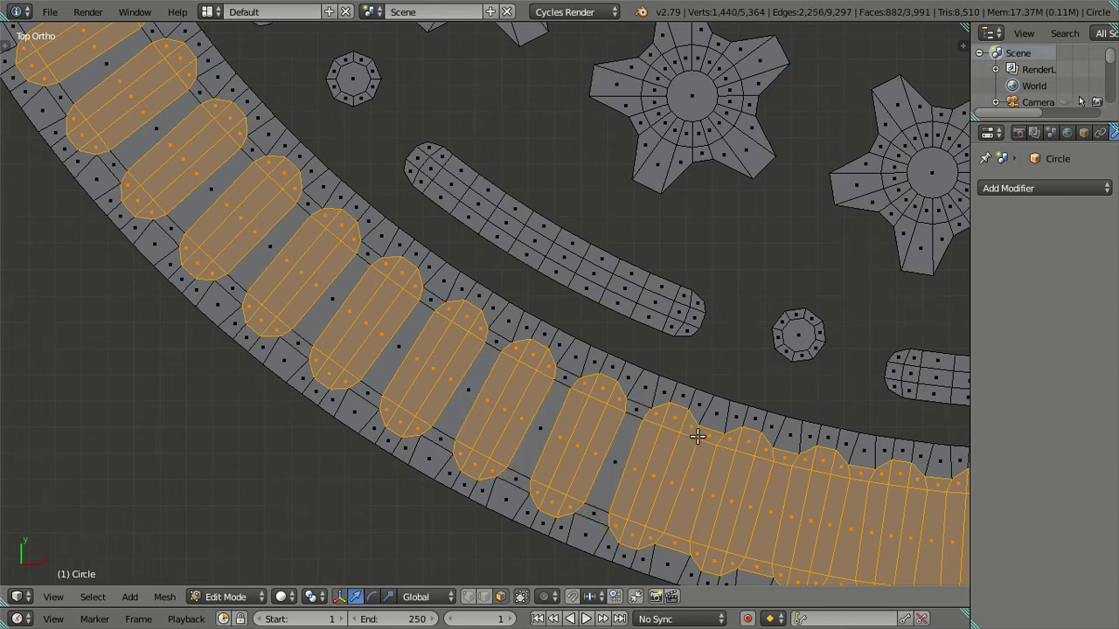
left_click(707, 444, "alt+shift")
left_click(787, 468, "alt+shift")
left_click(852, 476, "alt+shift")
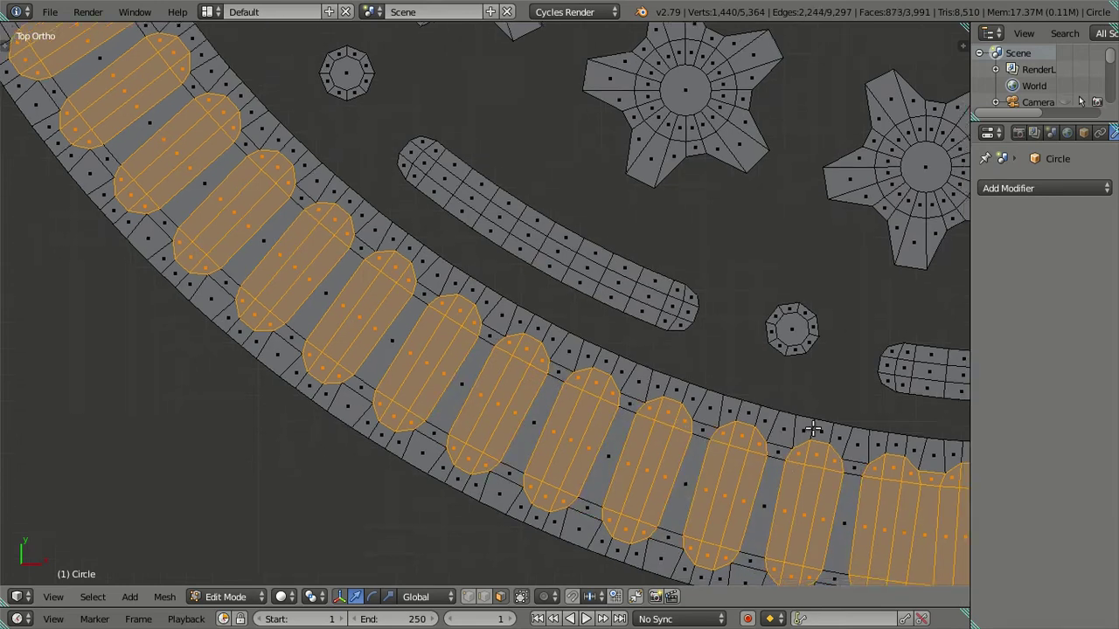
Step: From the top view, deselect the gap loops along the ring's right side
key("KP_7")
left_click(321, 280, "alt+shift")
left_click(404, 282, "alt+shift")
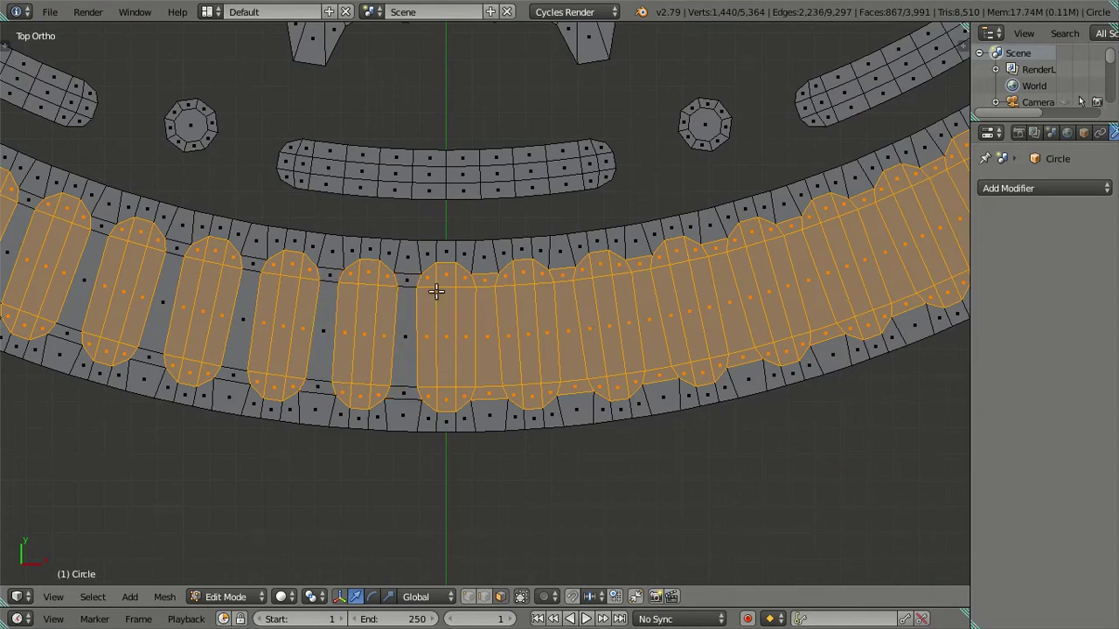
left_click(490, 289, "alt+shift")
left_click(561, 283, "alt+shift")
left_click(662, 261, "alt+shift")
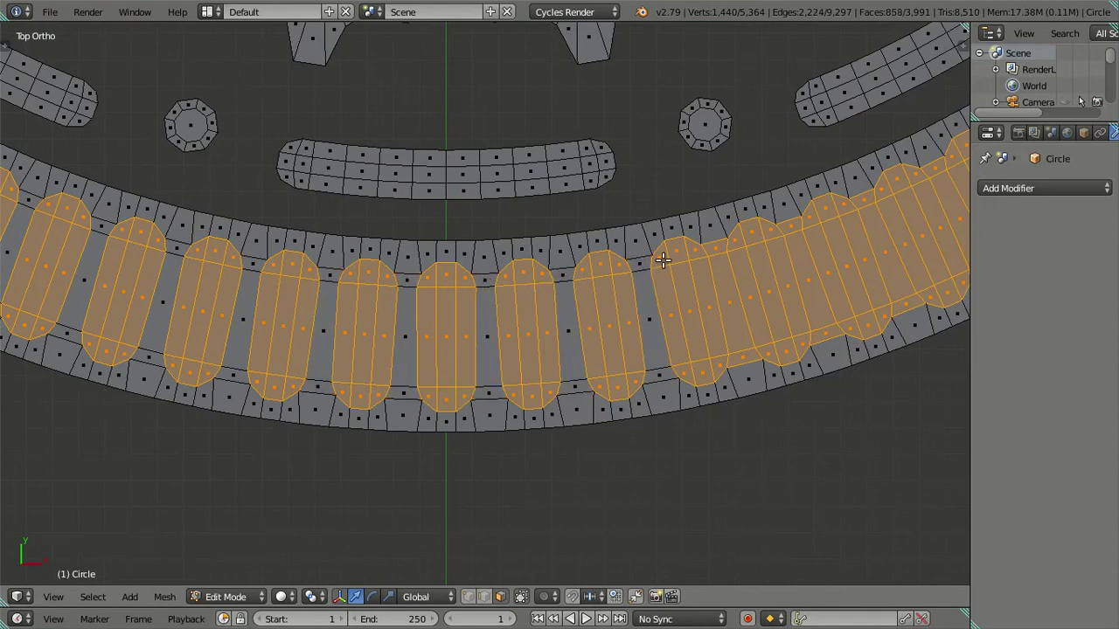
left_click(720, 255, "alt+shift")
left_click(780, 233, "alt+shift")
middle_click_drag(786, 229, 317, 337, "shift")
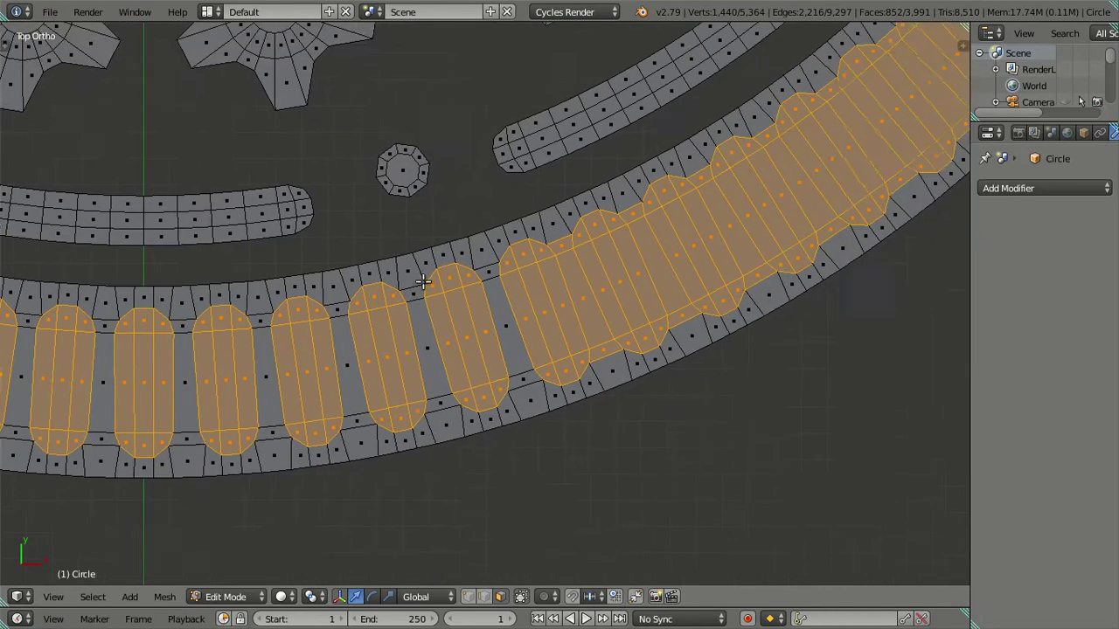
left_click(344, 329, "alt+shift")
left_click(442, 287, "alt+shift")
left_click(515, 243, "alt+shift")
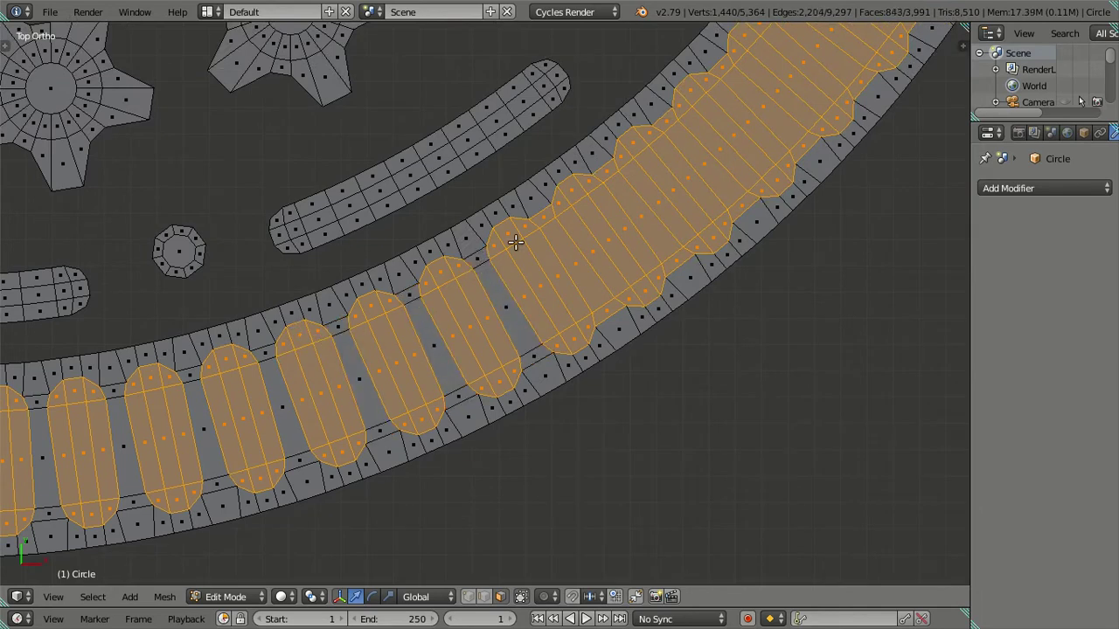
left_click(566, 210, "alt+shift")
left_click(615, 174, "alt+shift")
left_click(675, 123, "alt+shift")
left_click(724, 74, "alt+shift")
Step: Deselect further gap loops, undoing an accidental deselection of the whole rim loop
middle_click_drag(730, 70, 124, 517, "shift")
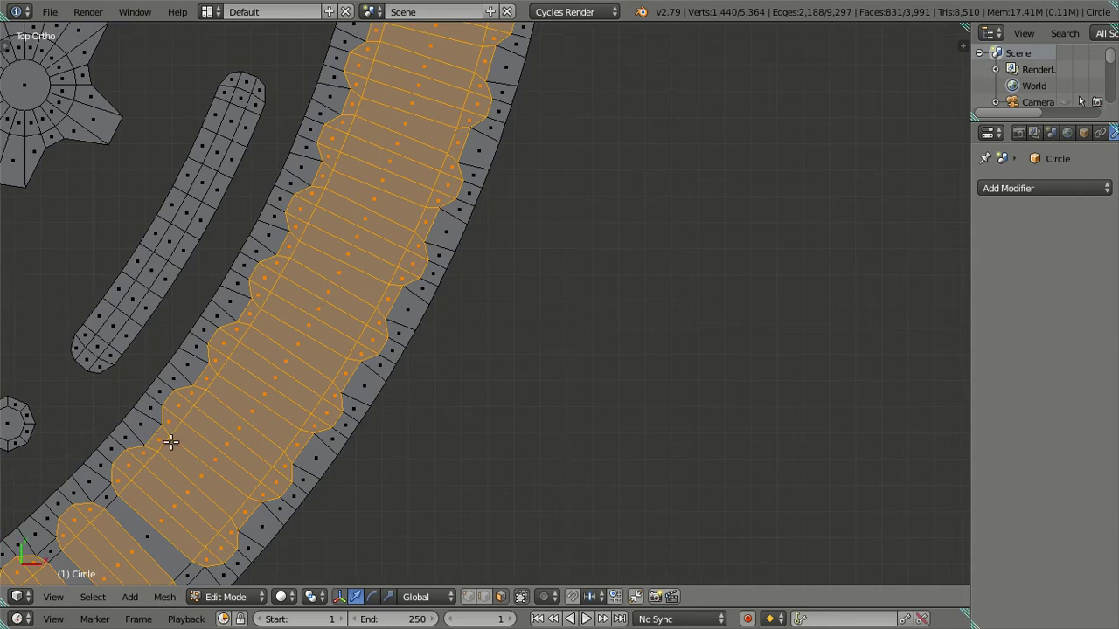
left_click(169, 441, "alt+shift")
left_click(212, 382, "alt+shift")
left_click(254, 323, "alt+shift")
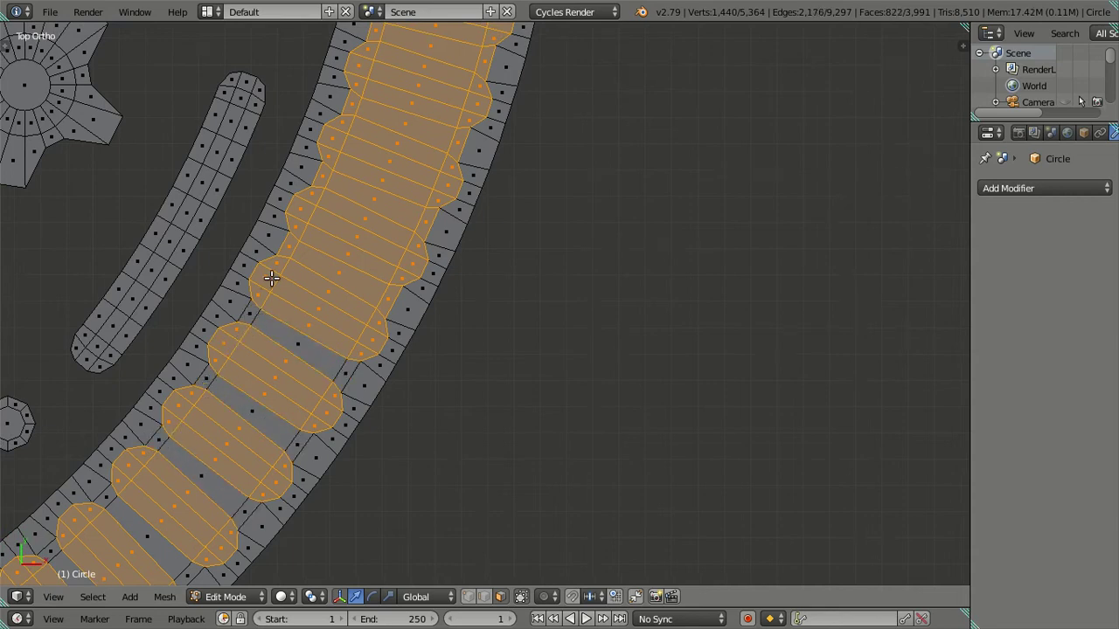
left_click(298, 244, "alt+shift")
left_click(329, 185, "alt+shift")
key("ctrl+z")
left_click(325, 177, "alt+shift")
left_click(357, 107, "alt+shift")
middle_click_drag(357, 105, 512, 355, "shift")
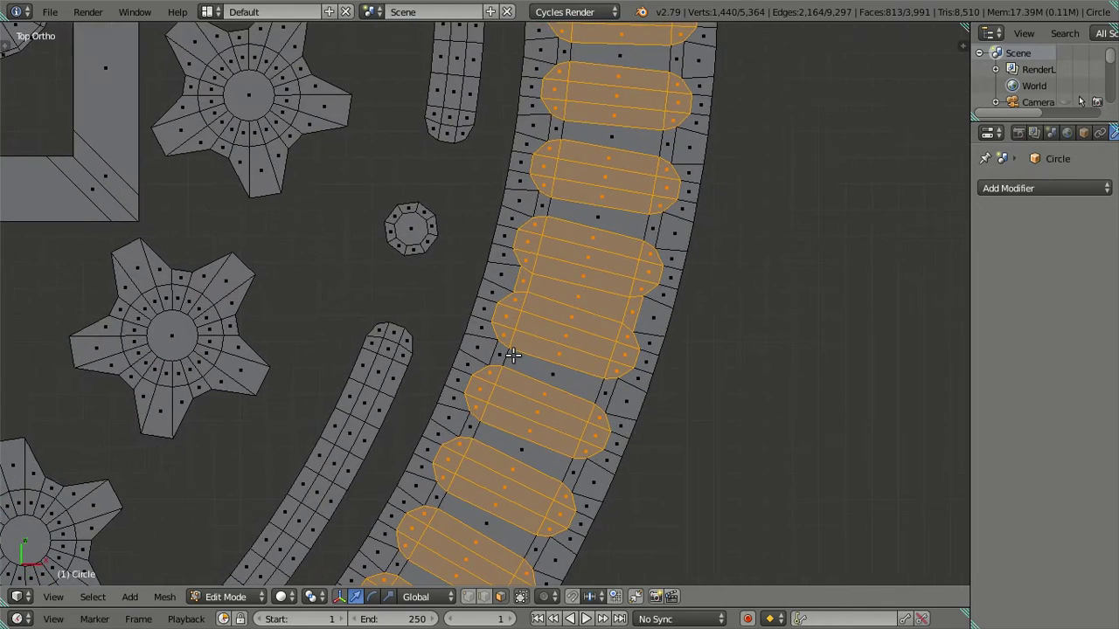
Step: Deselect the final gap loop, then zoom out to see the whole cover around the Supreme plate
left_click(527, 282, "alt+shift")
scroll(498, 281, "down", 2)
scroll(490, 315, "down", 1)
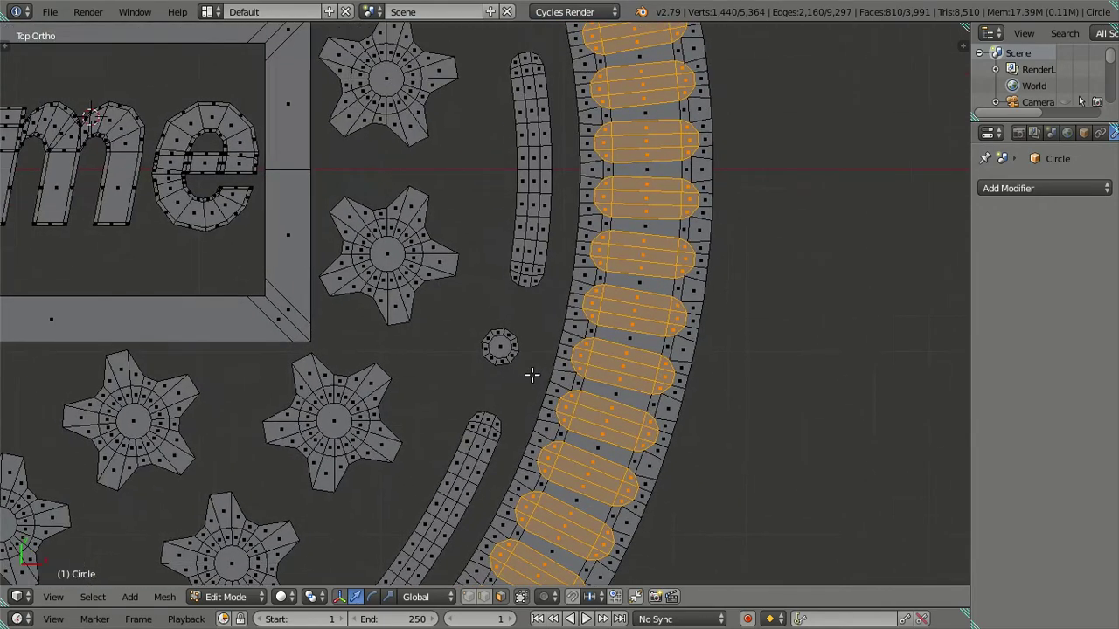
scroll(522, 370, "down", 1)
scroll(426, 317, "down", 2)
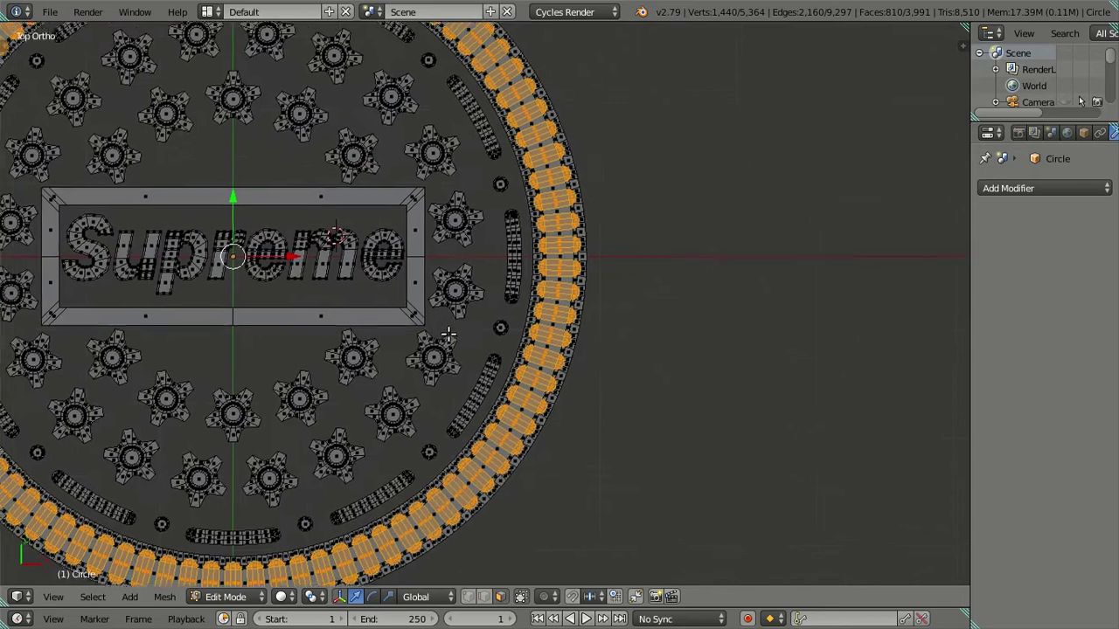
middle_click_drag(445, 317, 629, 321, "shift")
scroll(632, 321, "up", 2)
scroll(632, 321, "down", 2)
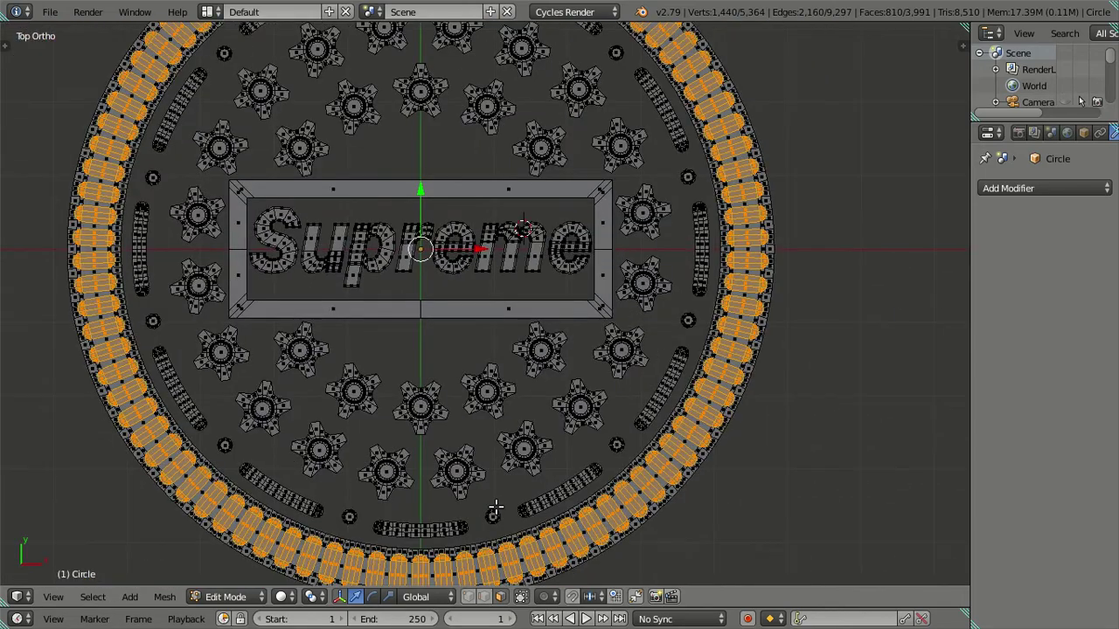
scroll(495, 507, "up", 1)
scroll(507, 503, "up", 1)
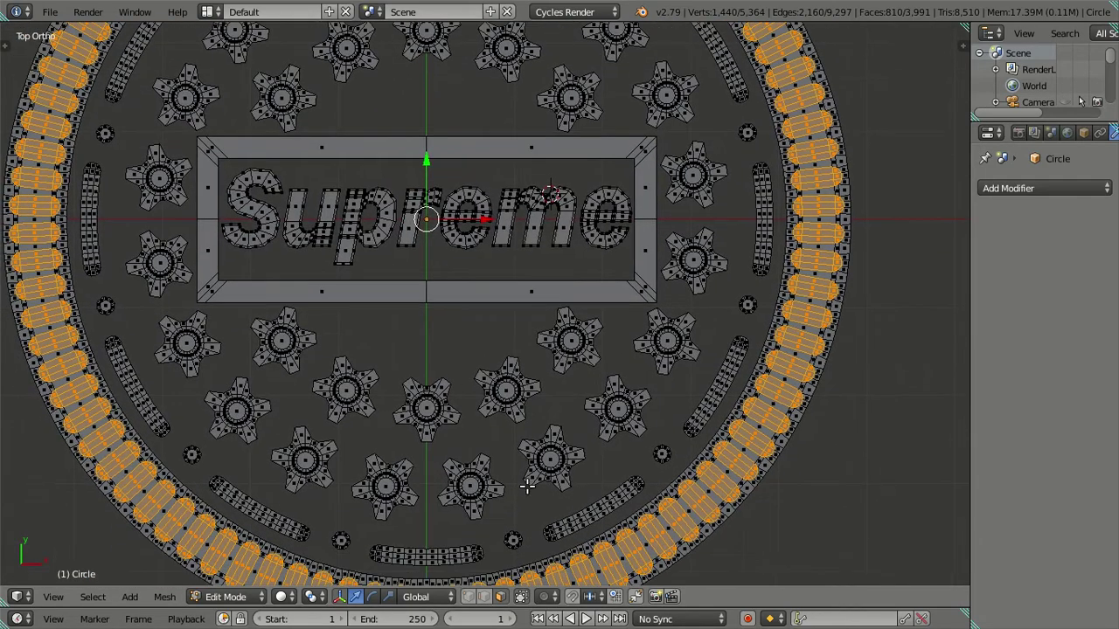
Step: Add the logo letters e, m, r, p and u to the selection
key("l")
key("l")
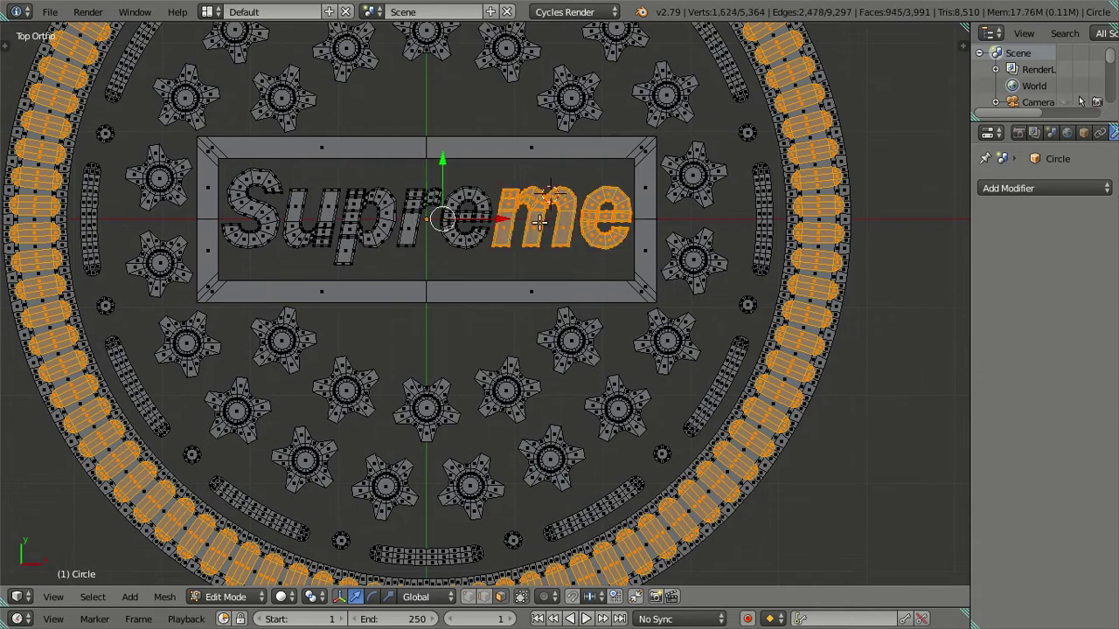
key("l")
key("l")
key("l")
key("l")
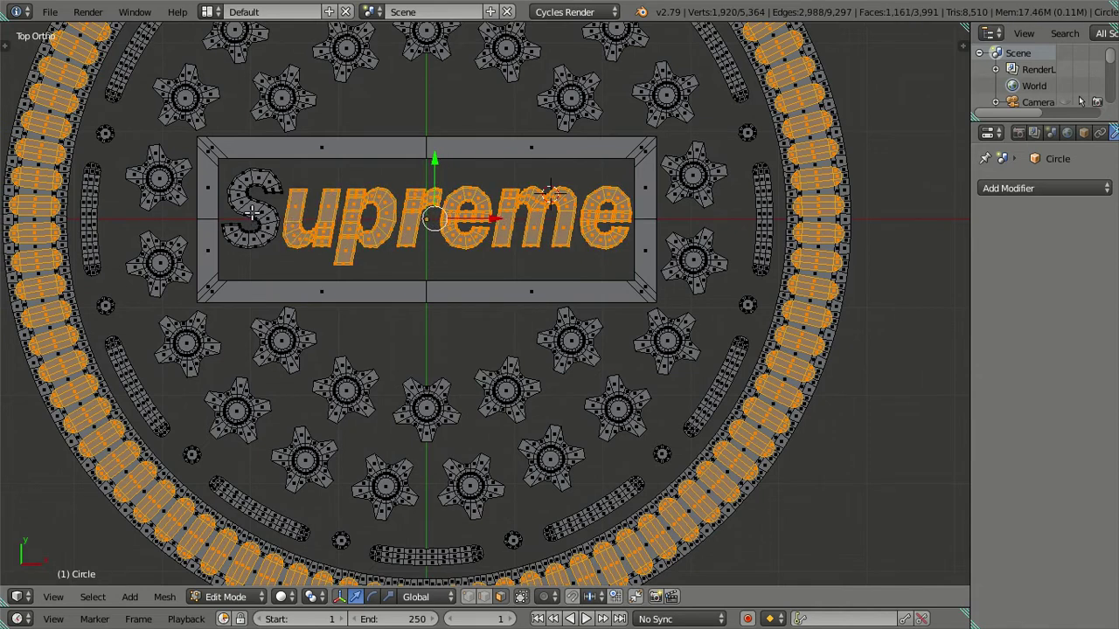
key("l")
key("l")
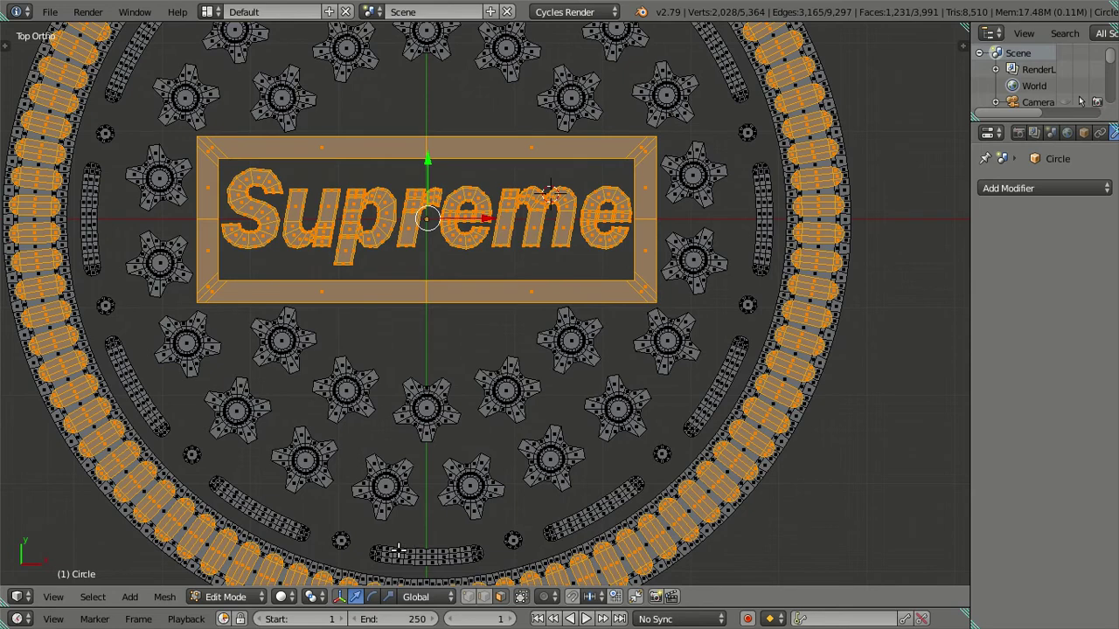
scroll(404, 523, "down", 3)
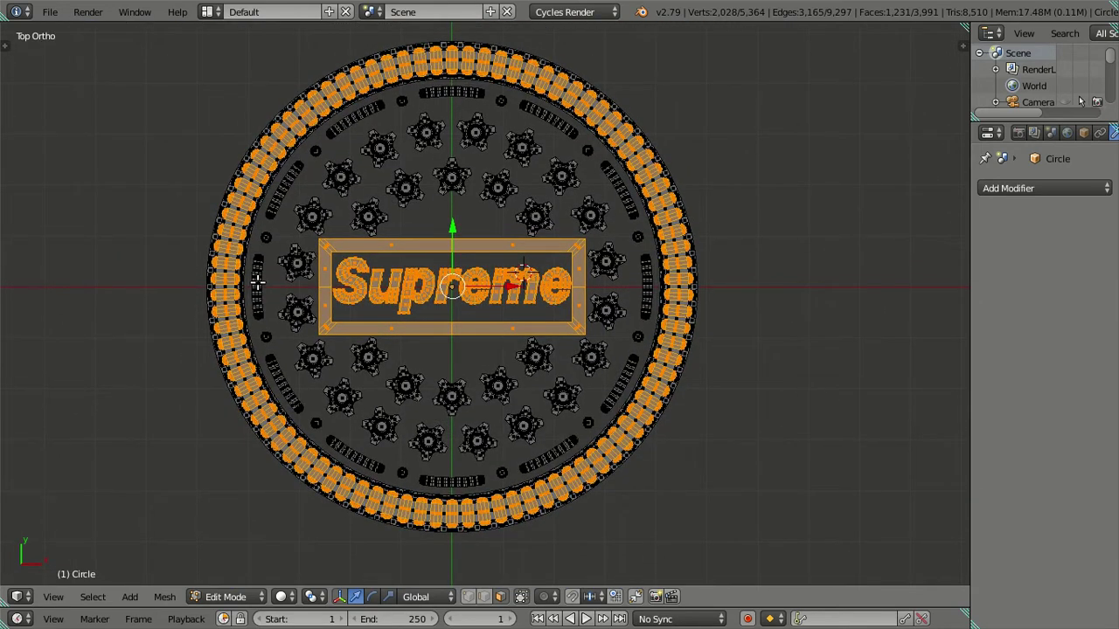
scroll(271, 278, "up", 2)
scroll(331, 341, "up", 2)
scroll(362, 356, "down", 2)
Step: Add all the stars above, below and left of the plate to the selection
key("l")
key("l")
key("l")
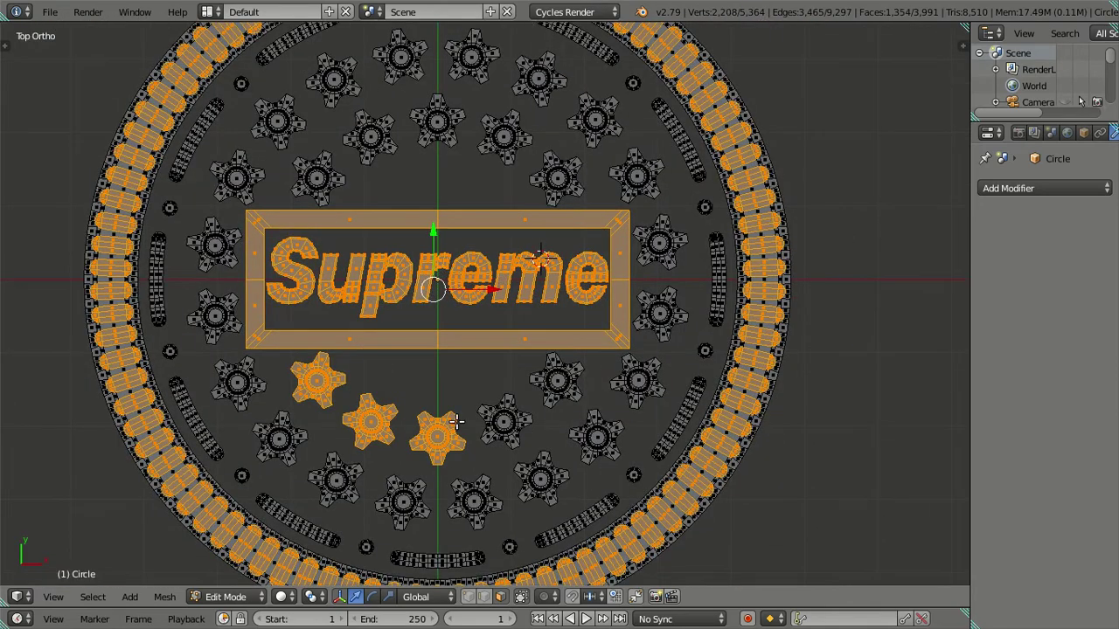
key("l")
key("l")
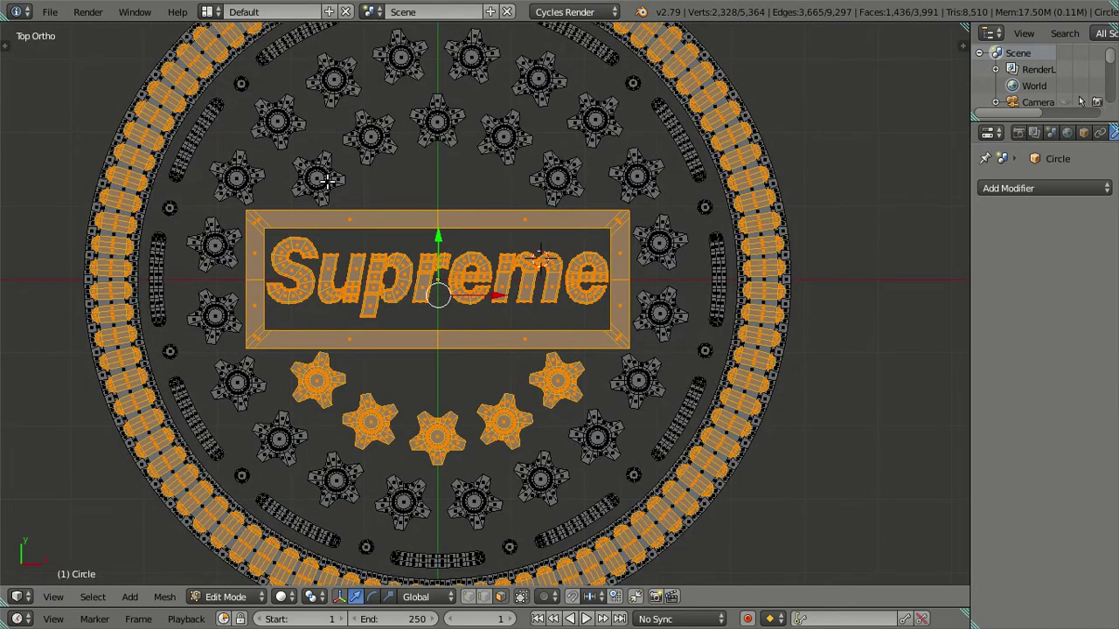
key("l")
key("l")
key("l")
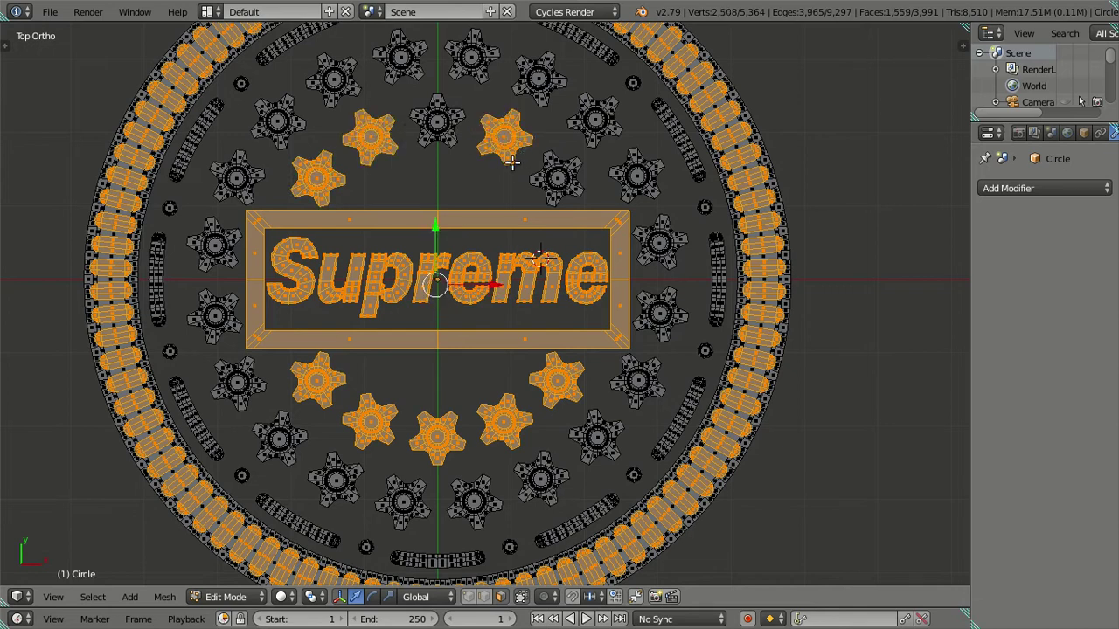
key("l")
key("l")
key("l")
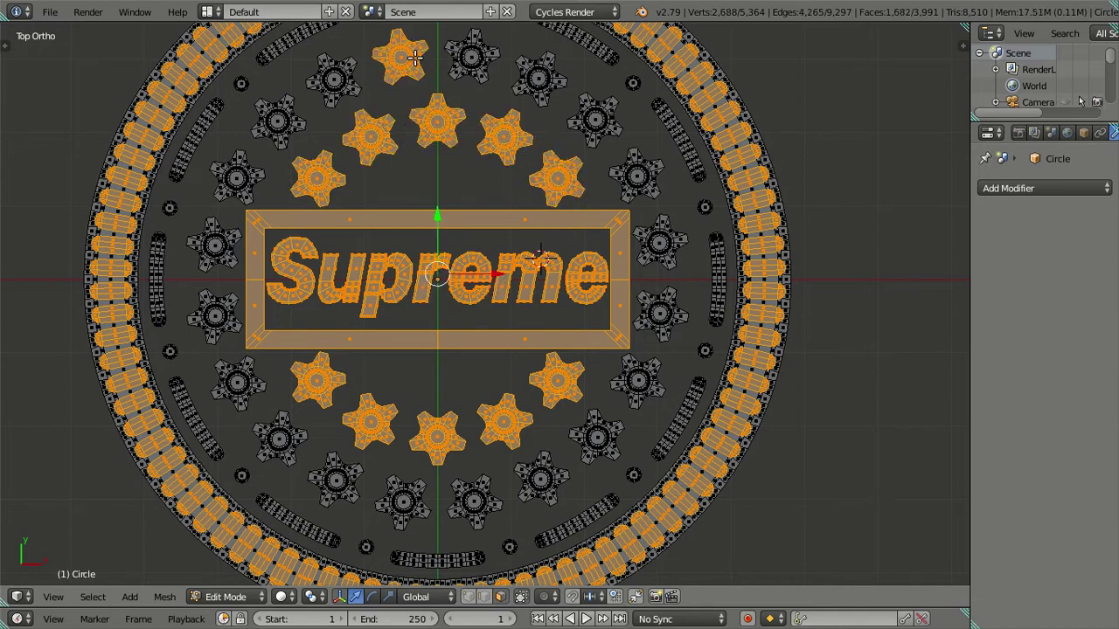
key("l")
key("l")
key("l")
key("l")
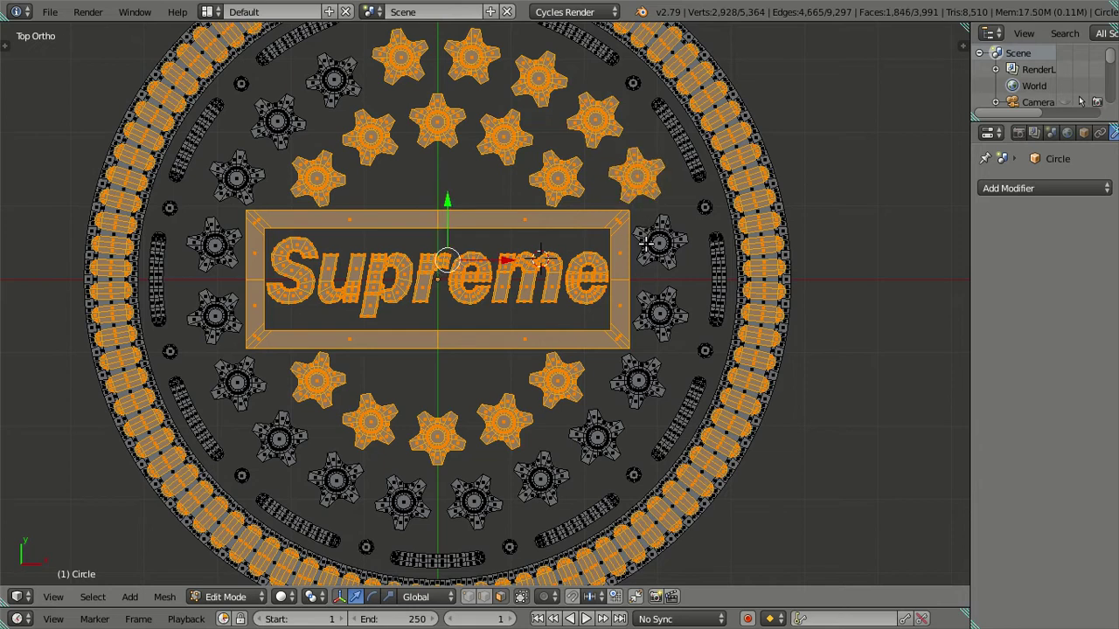
key("l")
key("l")
key("l")
key("l")
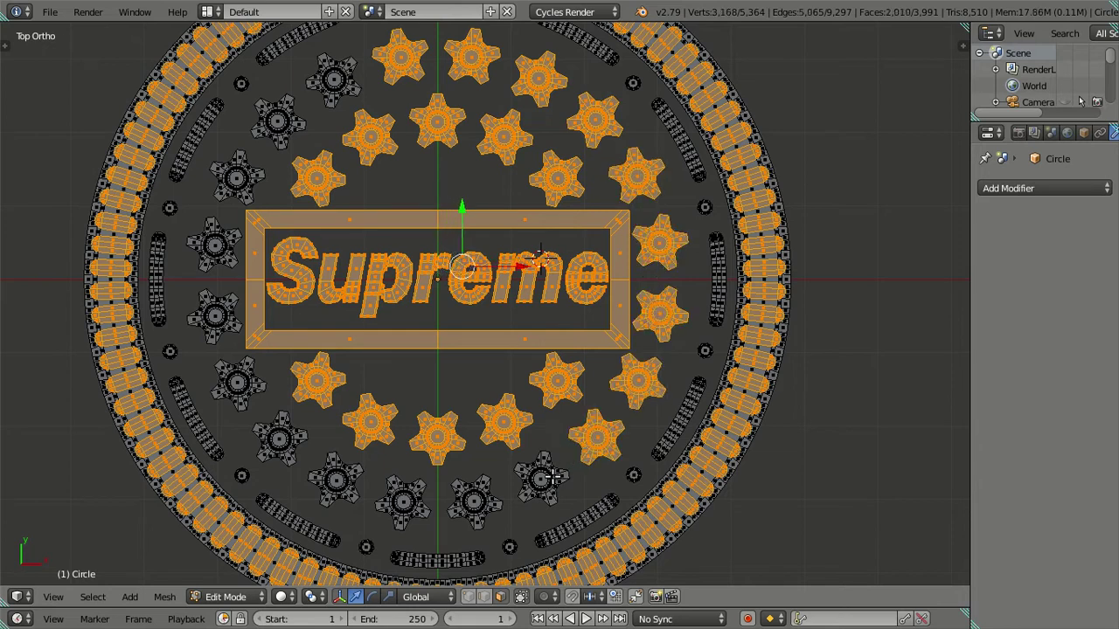
key("l")
key("l")
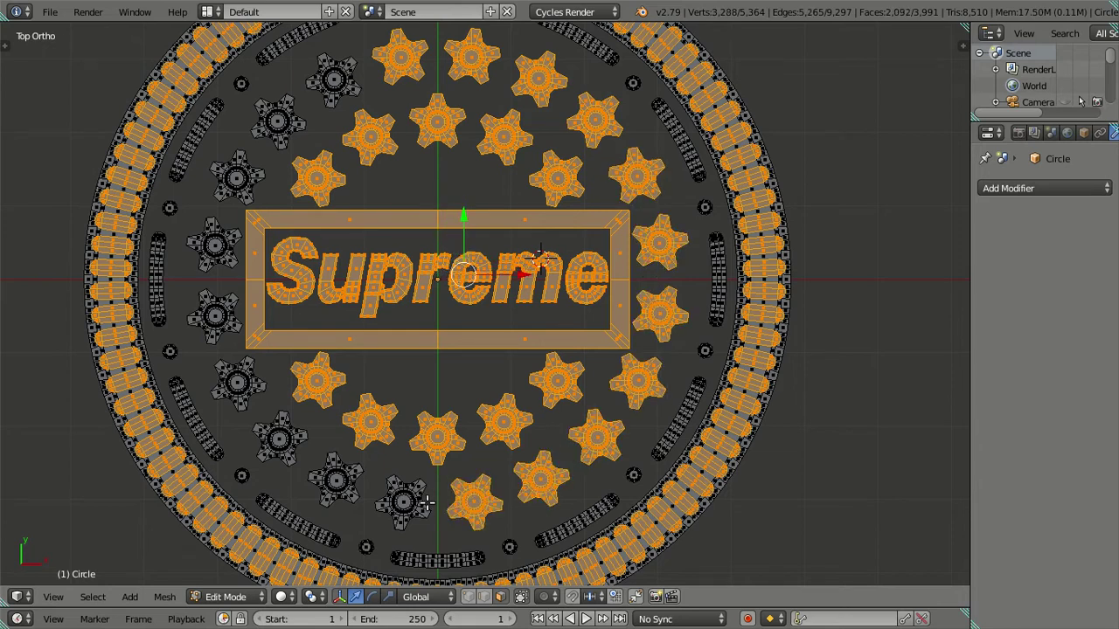
key("l")
key("l")
key("l")
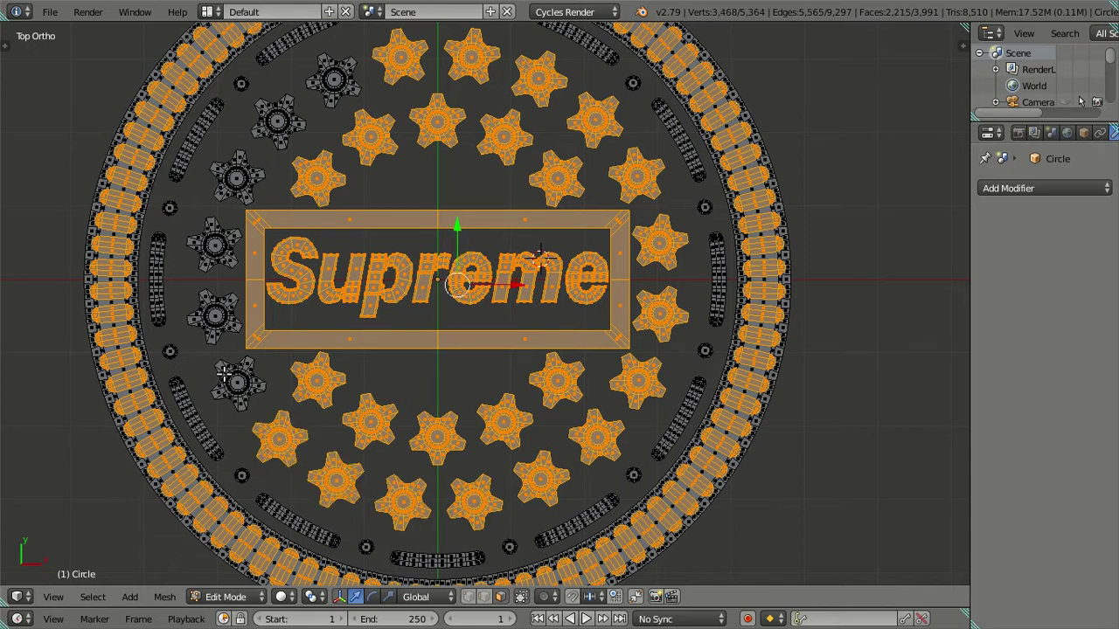
key("l")
key("l")
key("l")
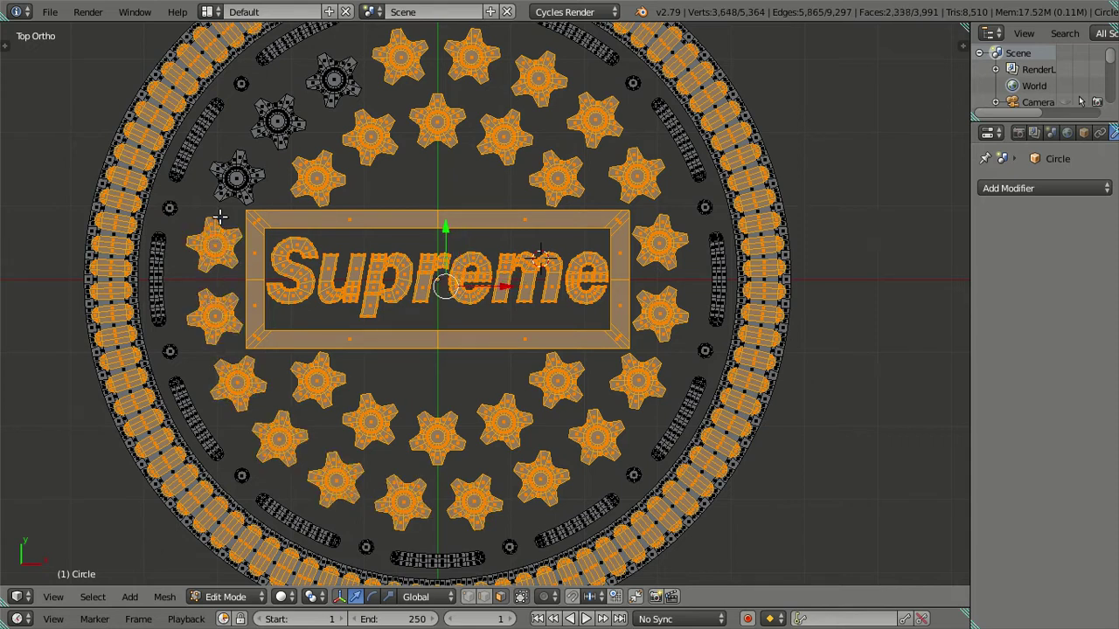
key("l")
key("l")
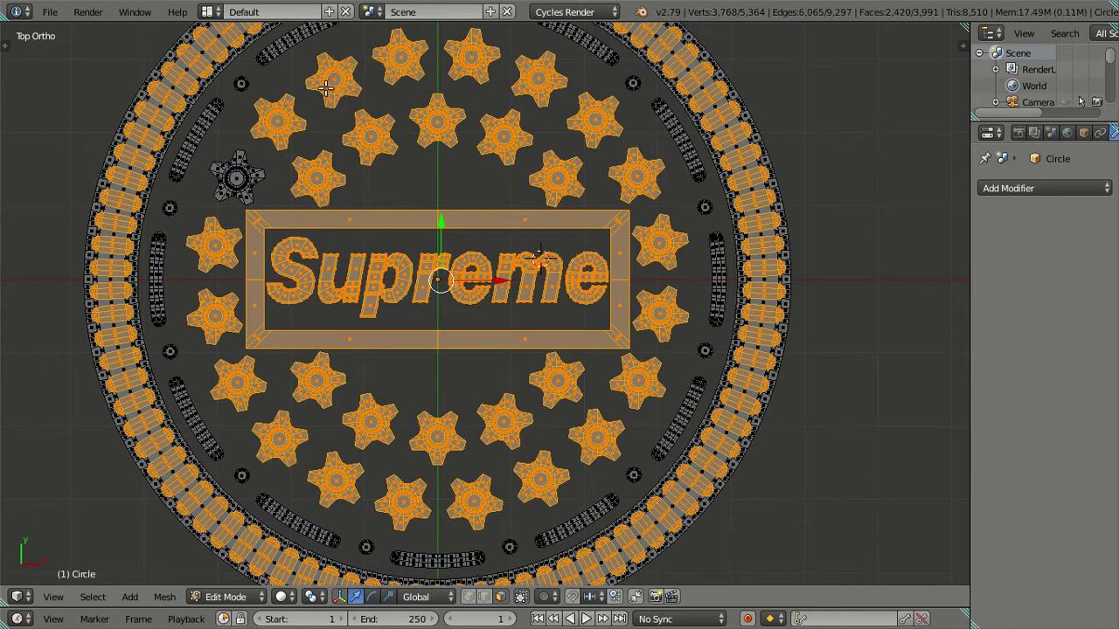
Step: Add the left slot, small rings and the lower and right dashed slots to the selection
key("l")
key("l")
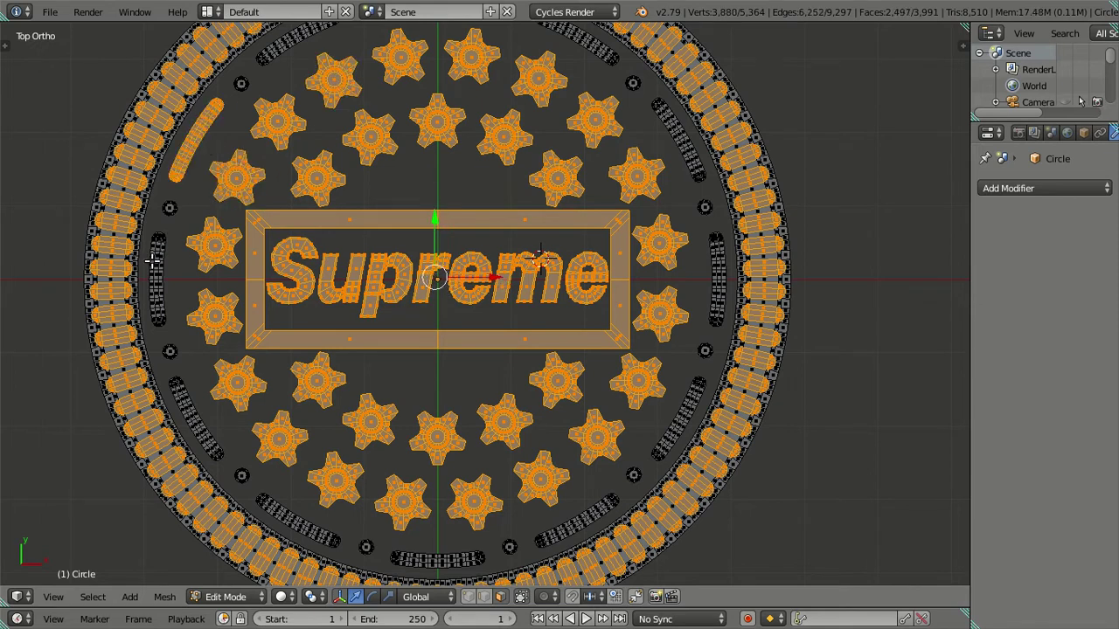
key("l")
key("l")
key("l")
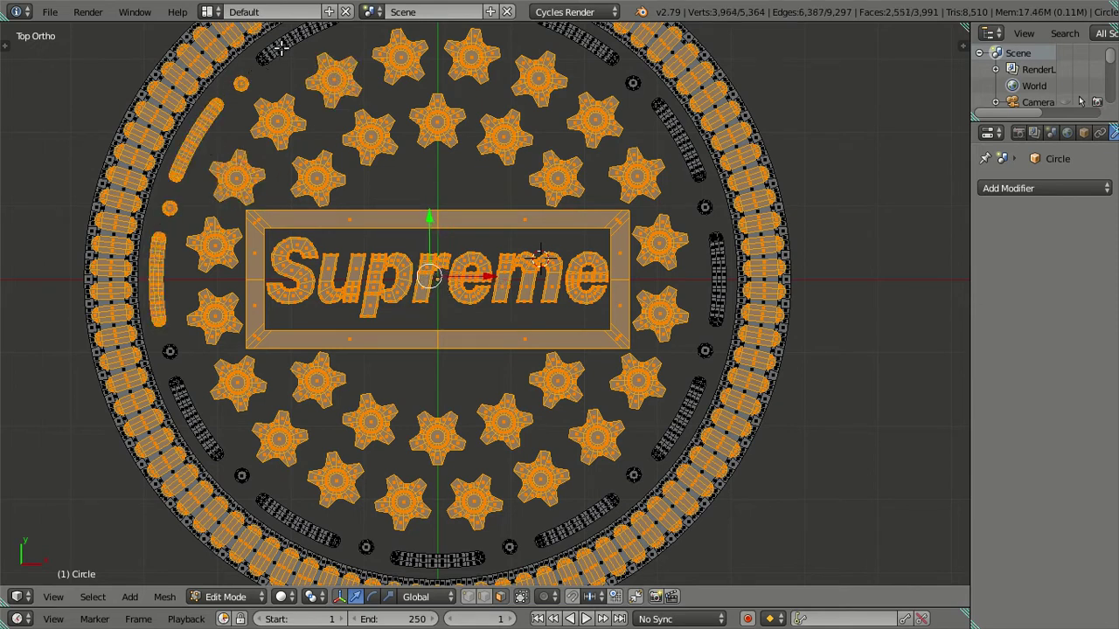
key("l")
key("l")
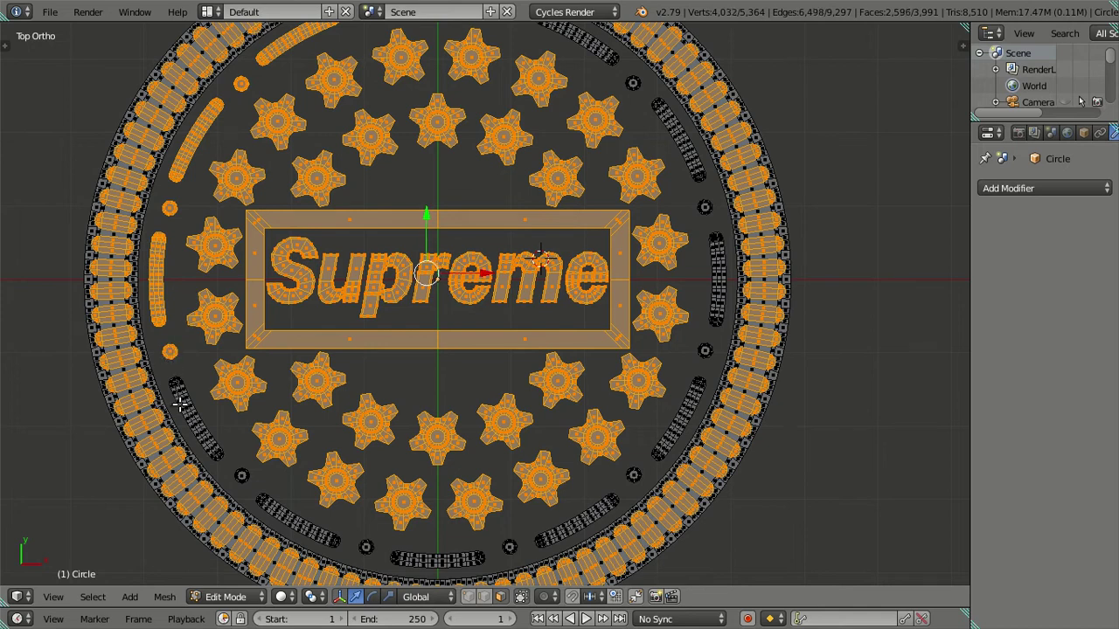
key("l")
key("l")
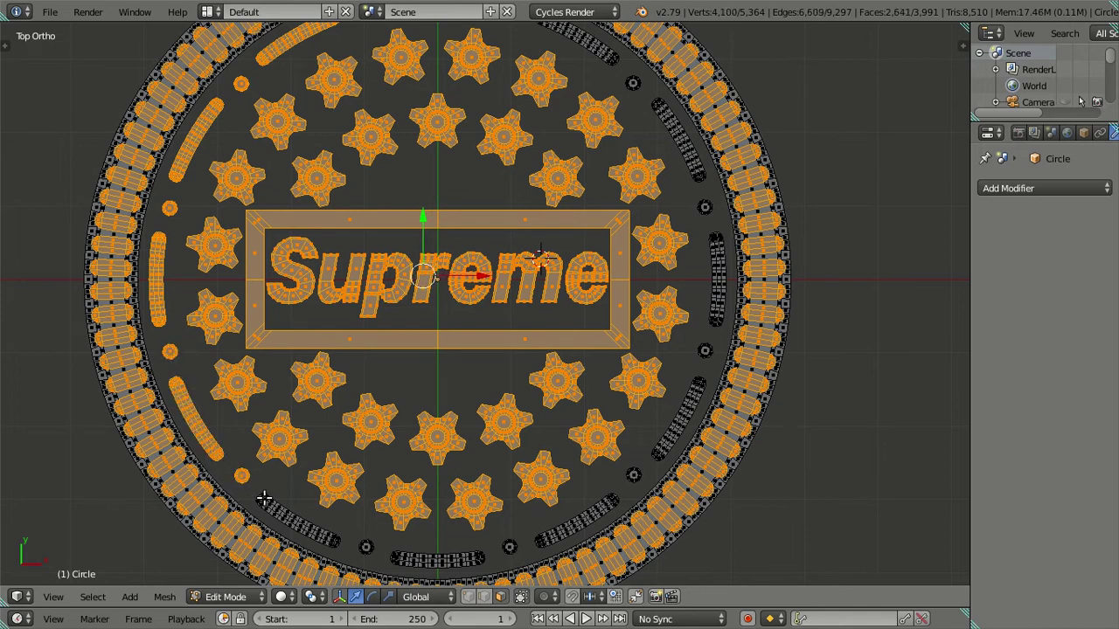
key("l")
key("l")
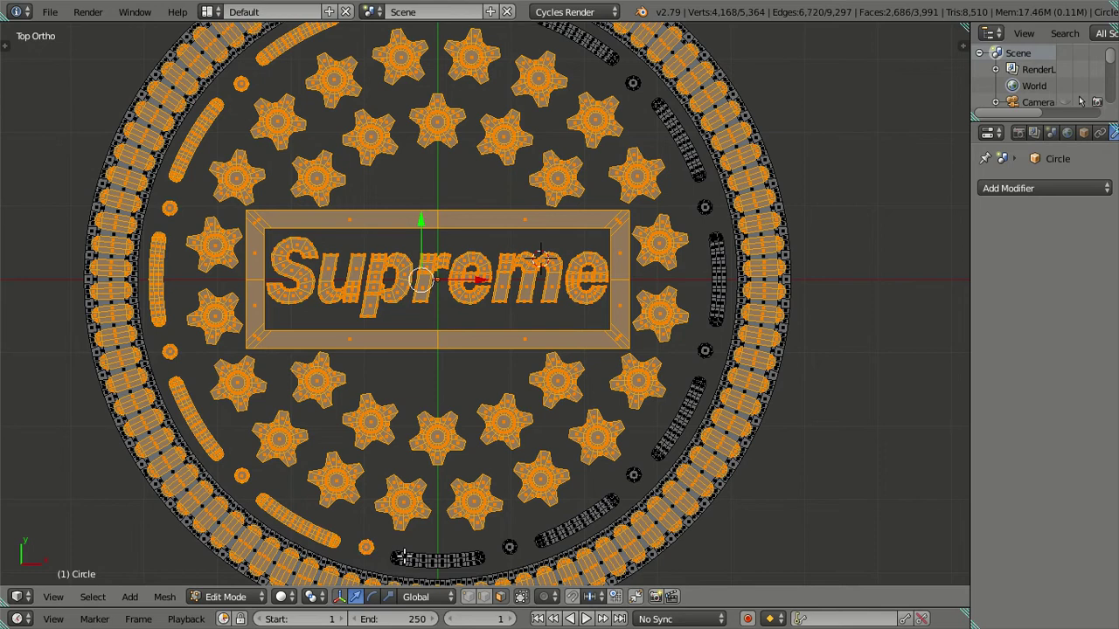
key("l")
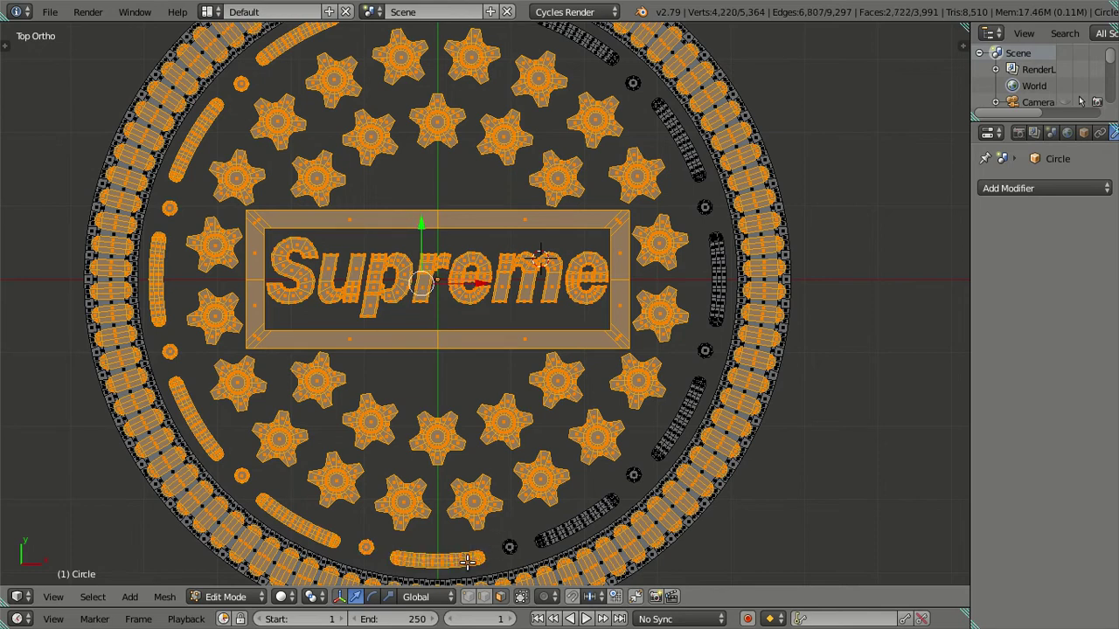
key("l")
key("l")
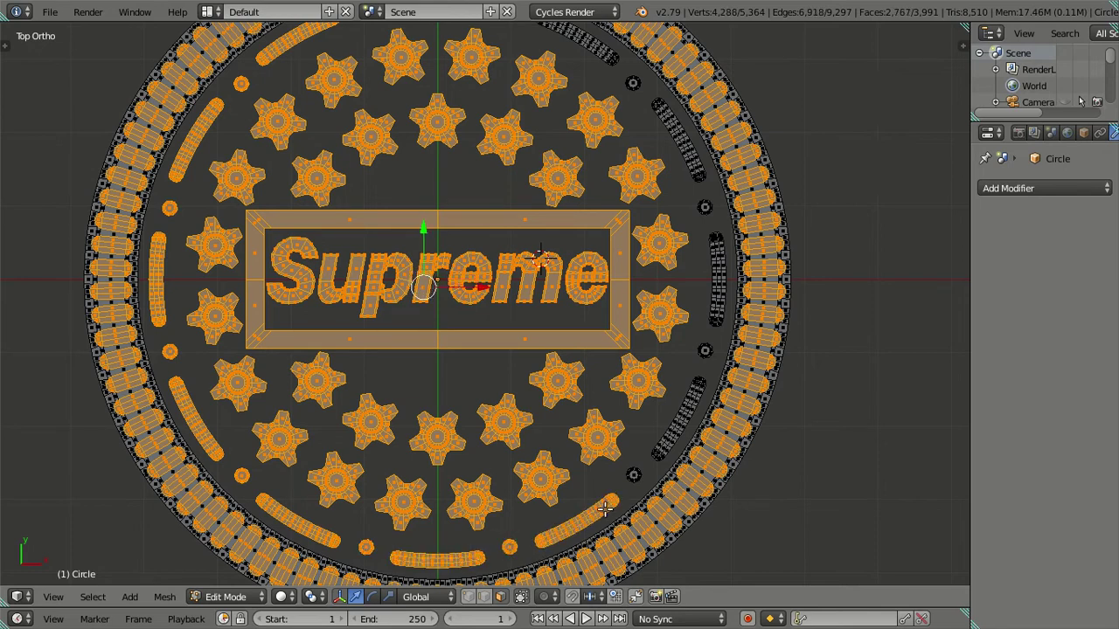
key("l")
key("l")
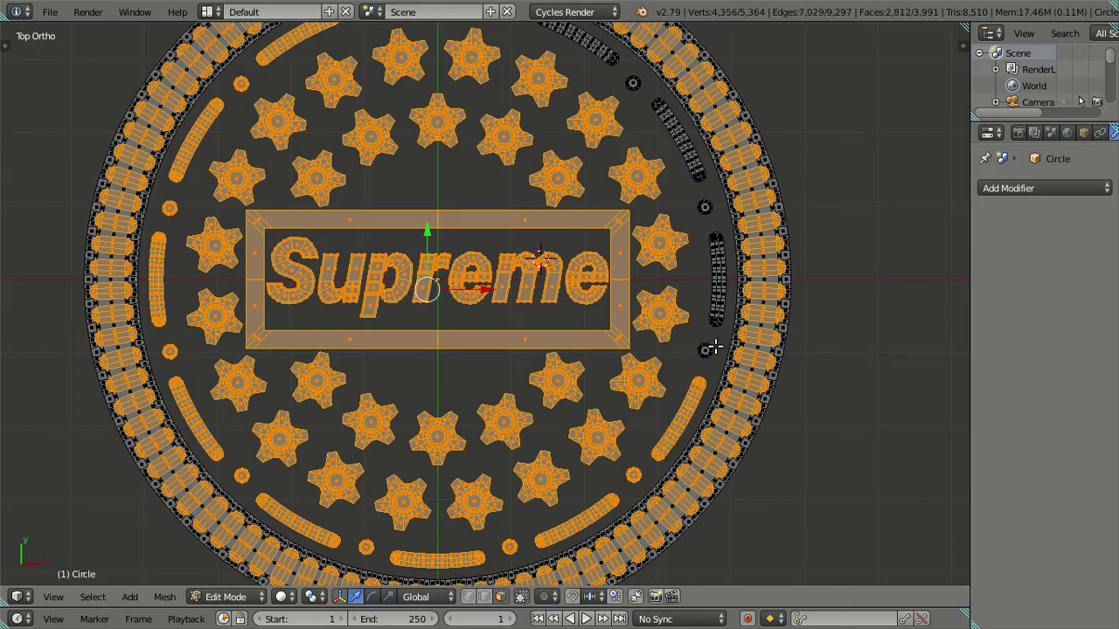
key("l")
key("l")
key("l")
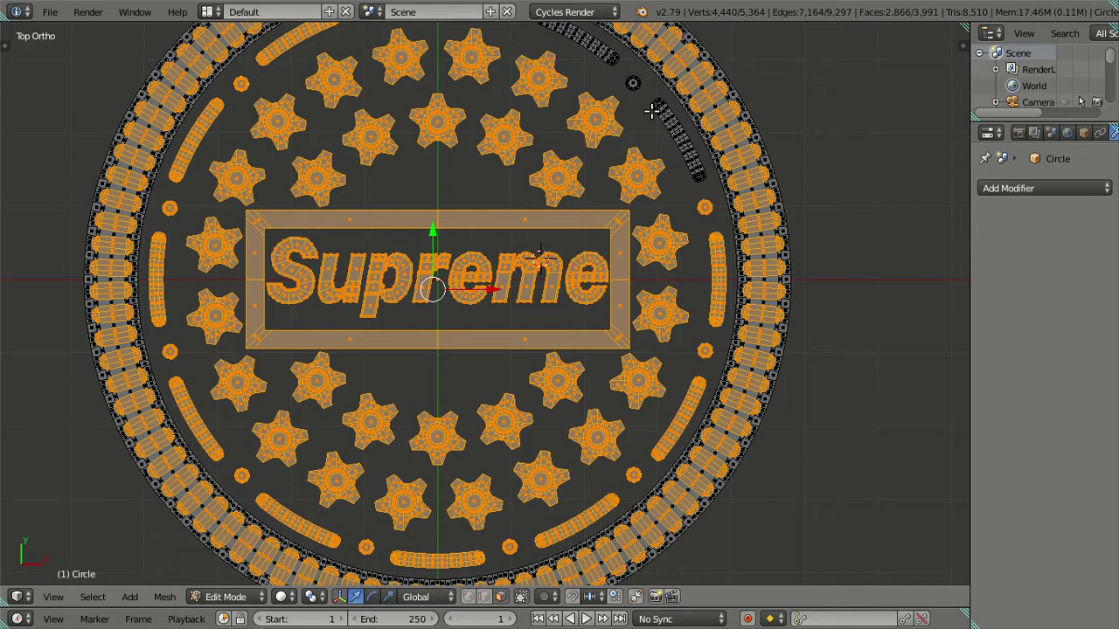
key("l")
key("l")
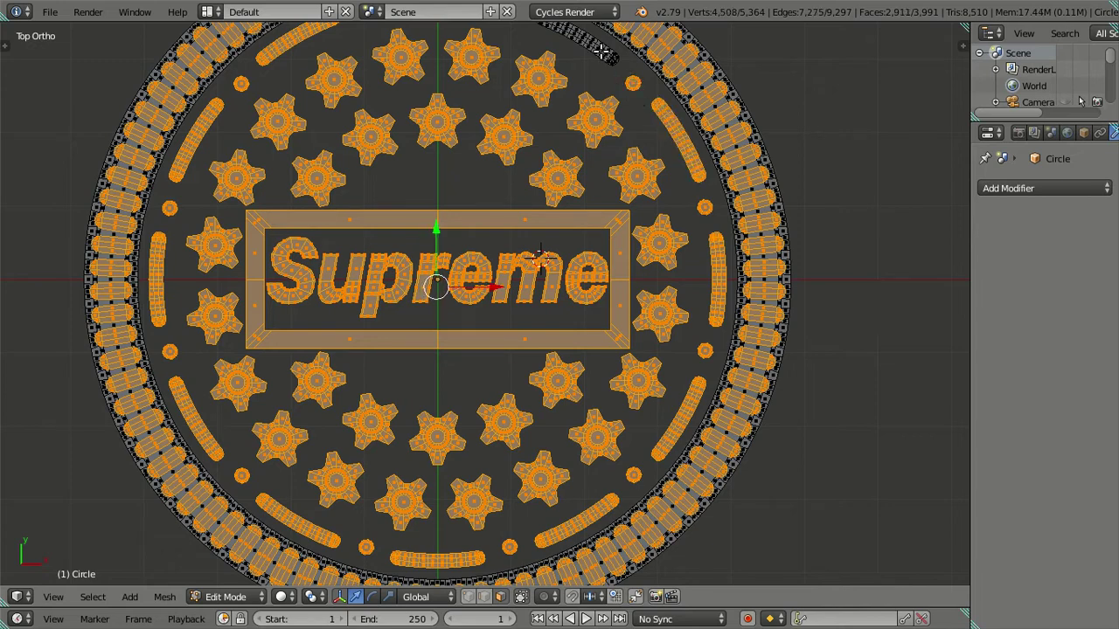
mouse_move(601, 38)
middle_mouse_down("shift")
mouse_move(587, 150)
mouse_move(629, 317)
middle_mouse_up("shift")
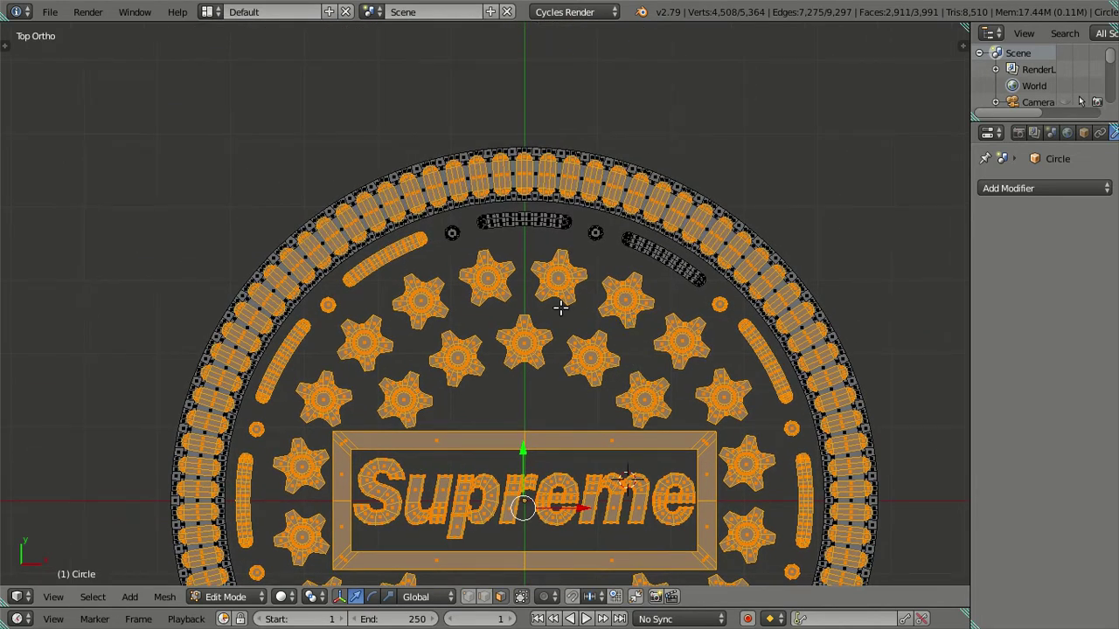
Step: Add the small top ring and the top-centre curved slot to the selection
scroll(513, 262, "up", 2)
key("l")
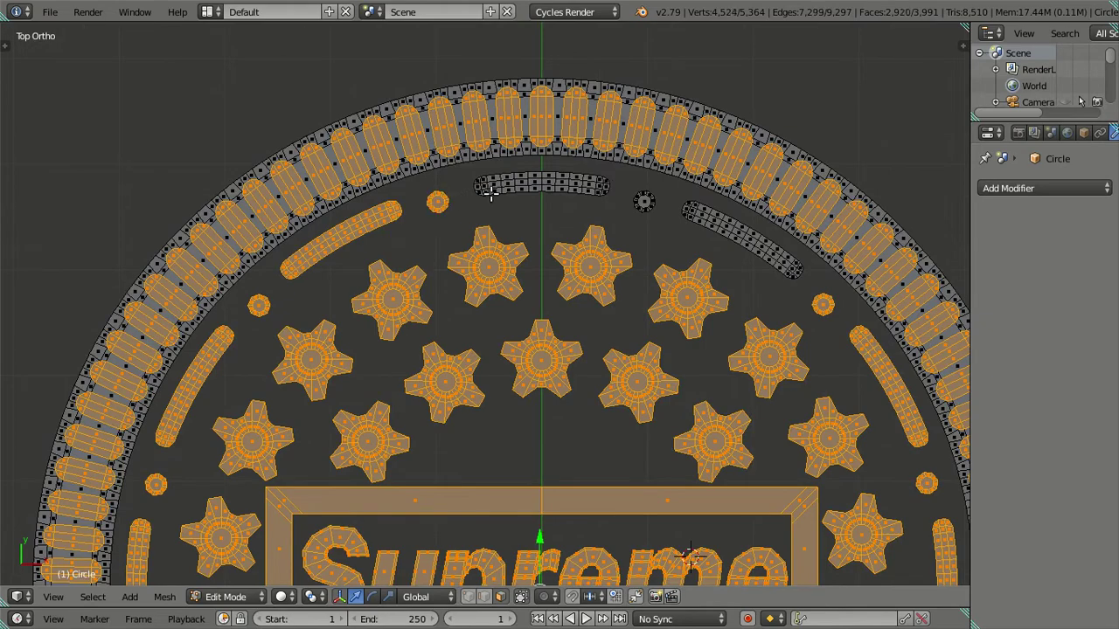
key("l")
key("l")
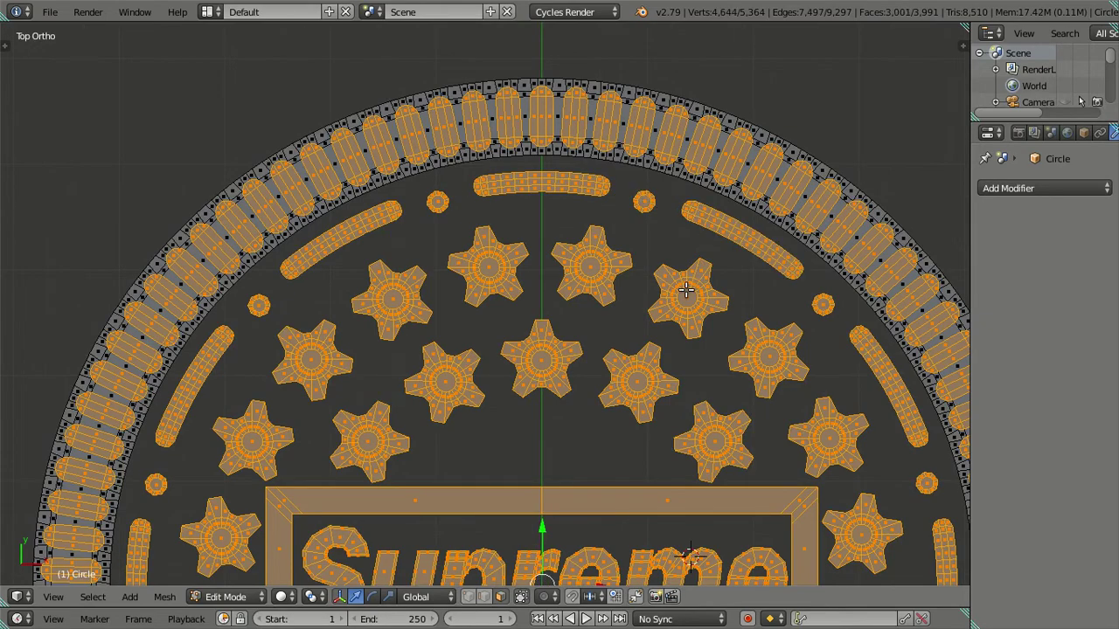
scroll(690, 227, "down", 4)
mouse_move(644, 429)
middle_mouse_down()
mouse_move(510, 343)
mouse_move(508, 298)
middle_mouse_up()
scroll(511, 319, "up", 3)
scroll(508, 298, "up", 2)
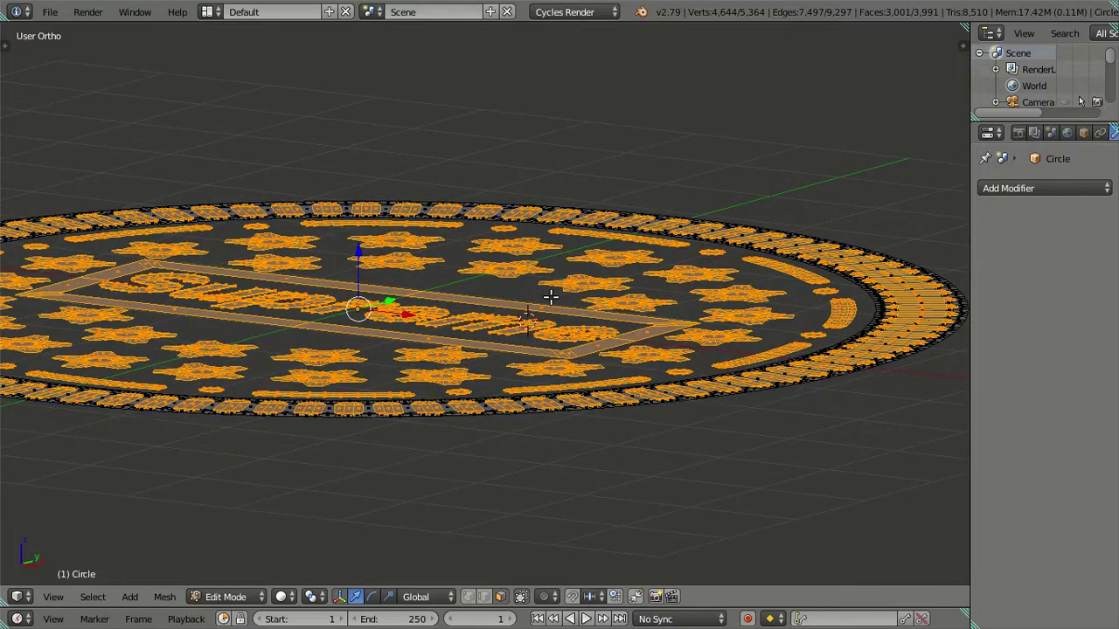
Step: Snap the 3D cursor to the world origin and test-extrude the details, then undo it
key("shift+s")
left_click(534, 355)
key("e")
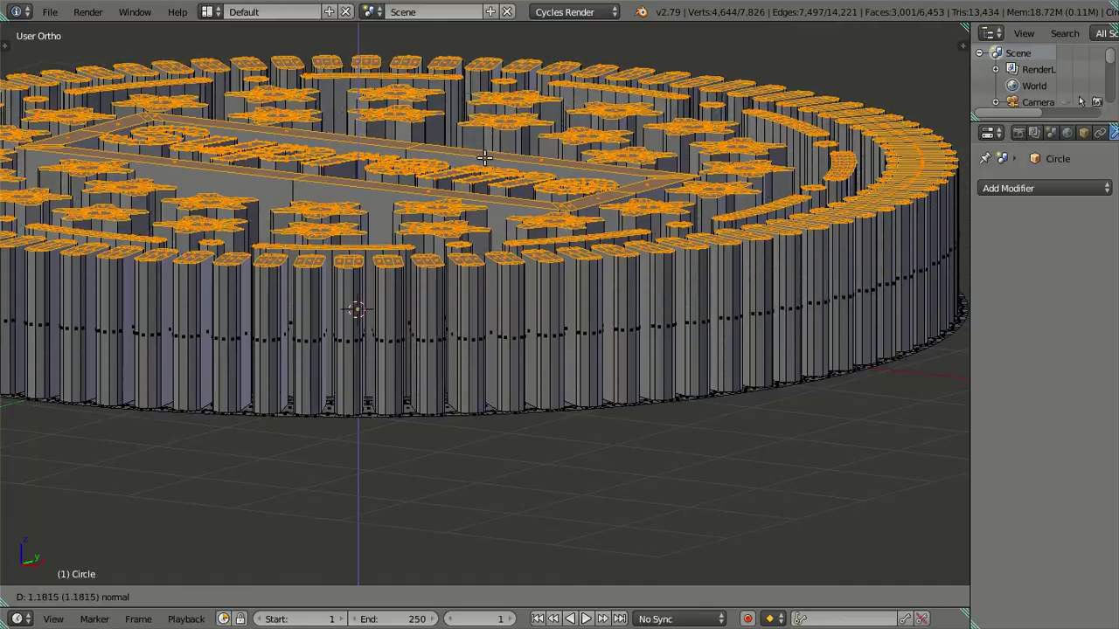
left_click(512, 347)
mouse_move(512, 348)
middle_mouse_down()
mouse_move(529, 290)
mouse_move(630, 211)
mouse_move(634, 131)
mouse_move(619, 383)
mouse_move(586, 411)
mouse_move(531, 405)
mouse_move(502, 425)
middle_mouse_up()
key("ctrl+z")
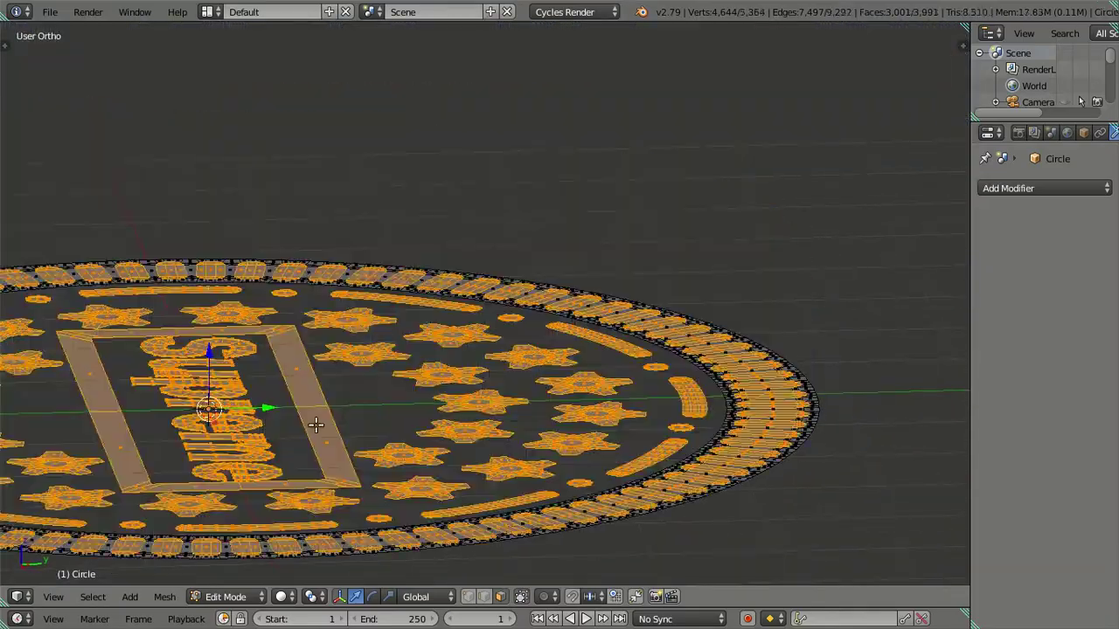
key("ctrl+shift+z")
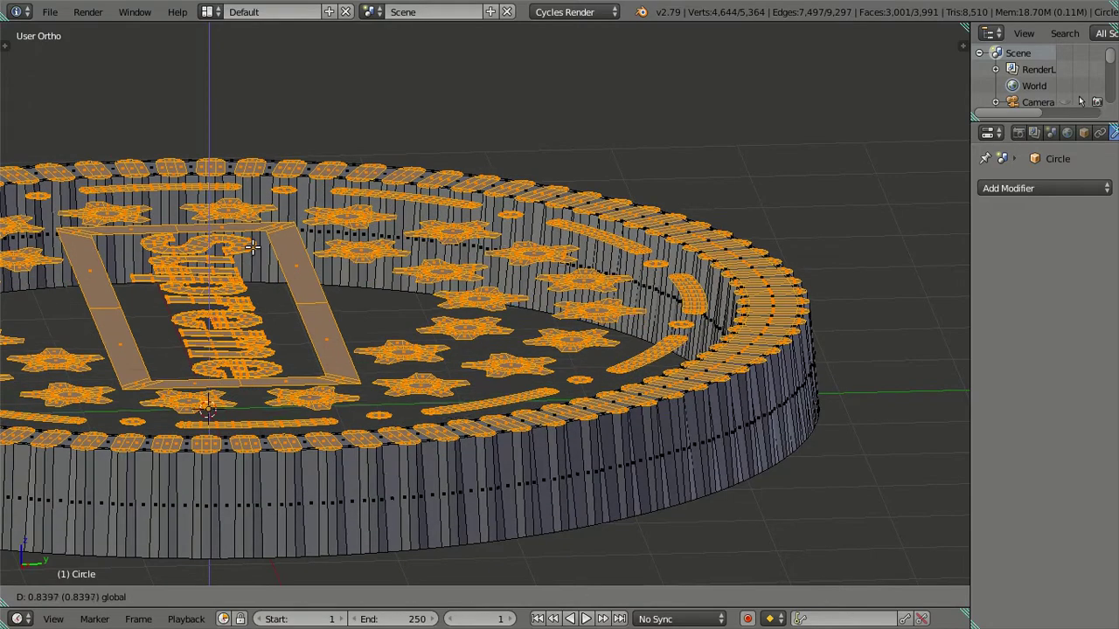
key("ctrl+z")
Step: Try and cancel further extrusions, leaving the details flat, and centre the view on the mesh
key("e")
key("Escape")
key("e")
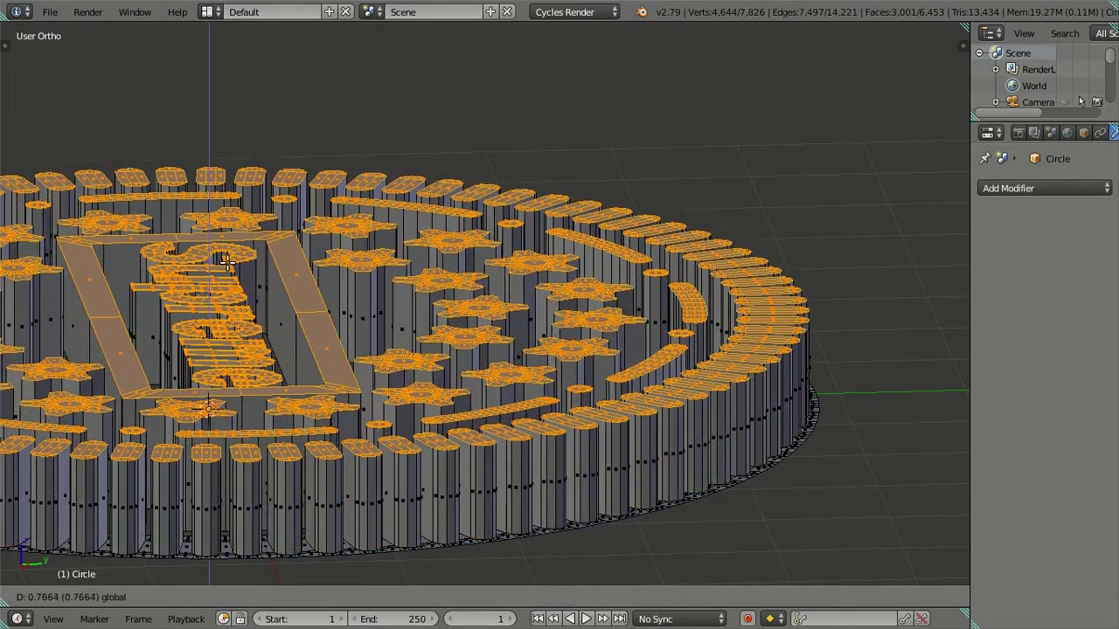
key("Escape")
middle_click_drag(212, 313, 232, 245)
key("KP_Decimal")
scroll(654, 261, "up", 4)
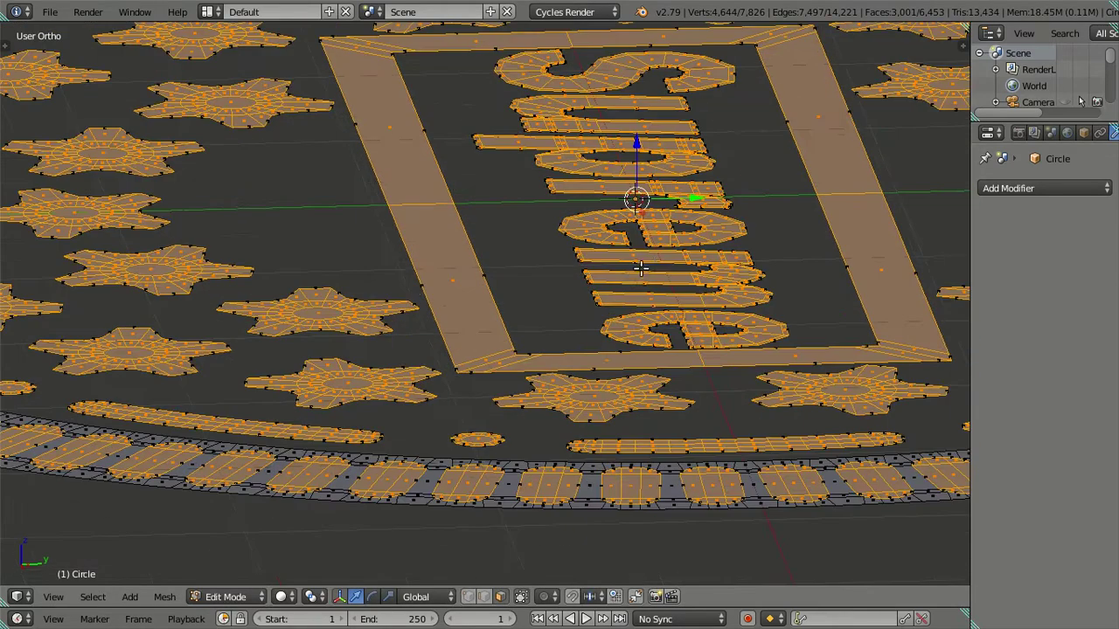
Step: Add a Subdivision Surface modifier to Circle with viewport level 0
left_click(989, 187)
left_click(801, 461)
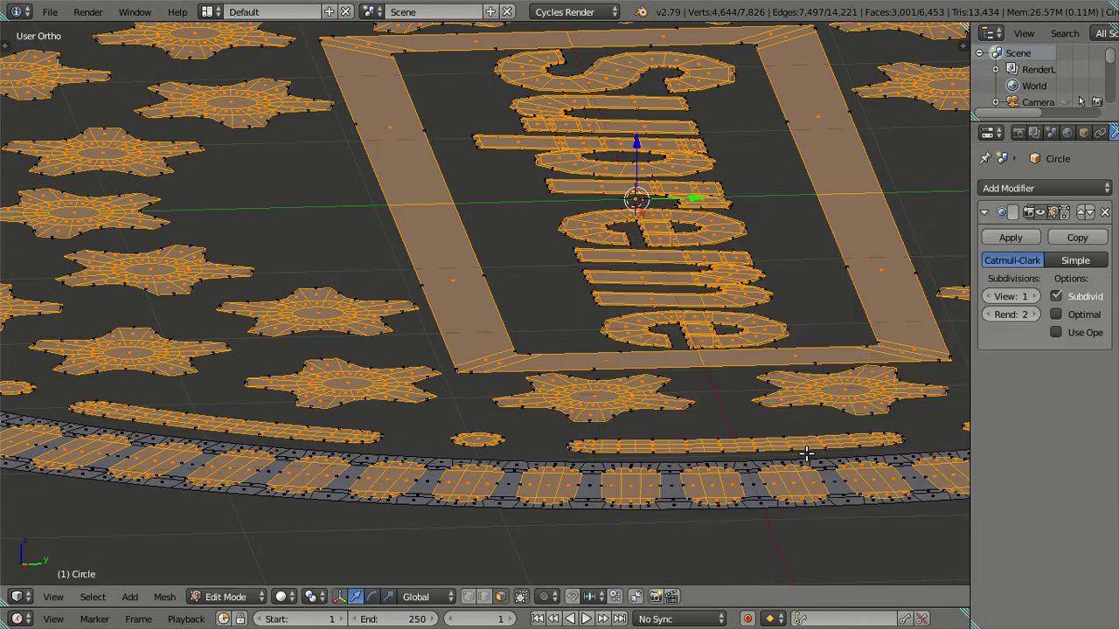
left_click(986, 296)
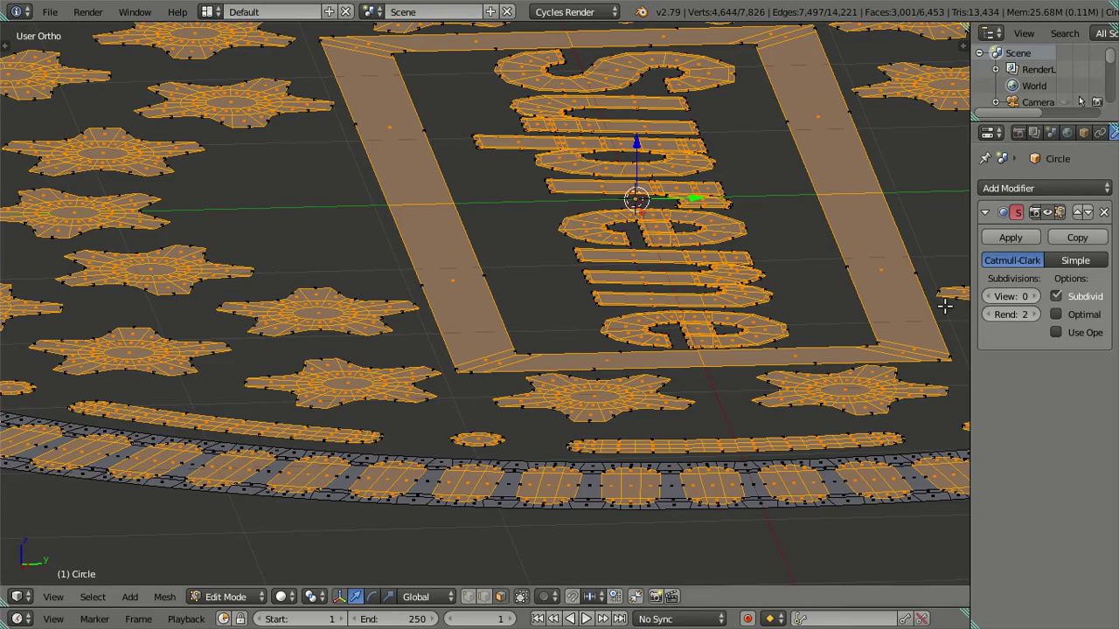
scroll(761, 338, "up", 3)
scroll(762, 337, "down", 5)
scroll(642, 381, "up", 2)
Step: Extrude the selected details upward by 0.02
middle_click_drag(642, 382, 612, 262)
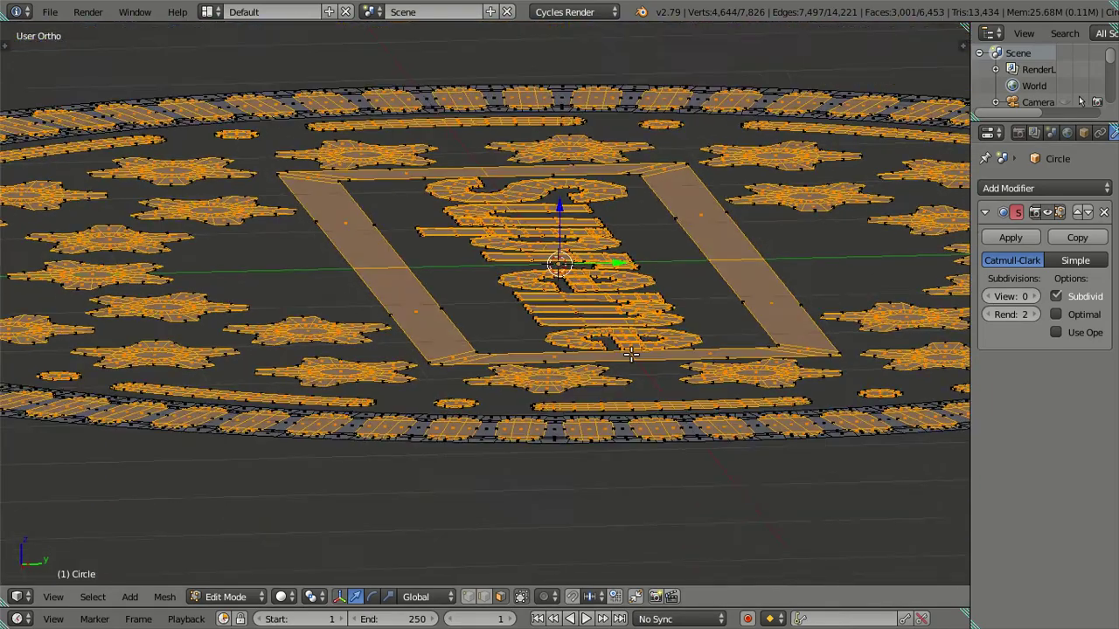
scroll(595, 227, "up", 3)
mouse_move(610, 207)
middle_mouse_down()
mouse_move(497, 311)
mouse_move(492, 337)
middle_mouse_up()
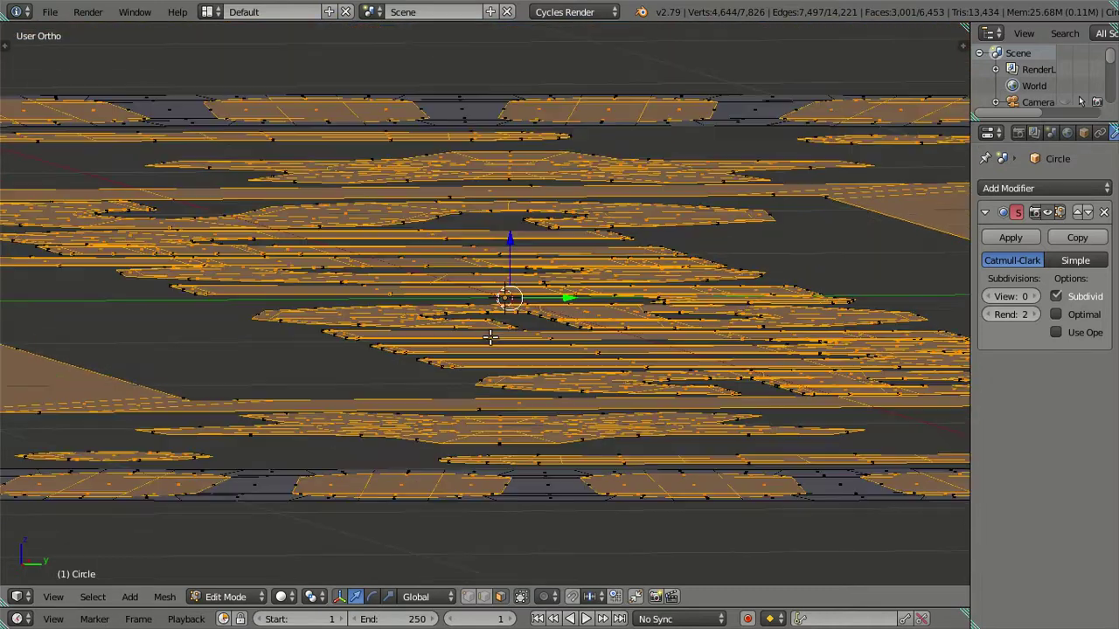
key("e")
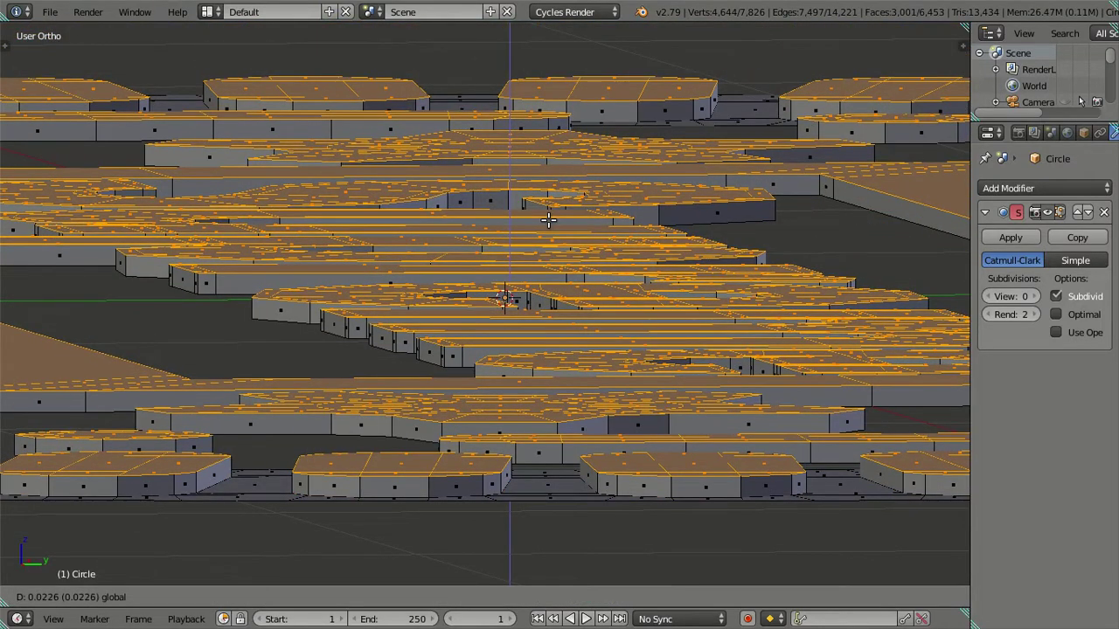
key("0")
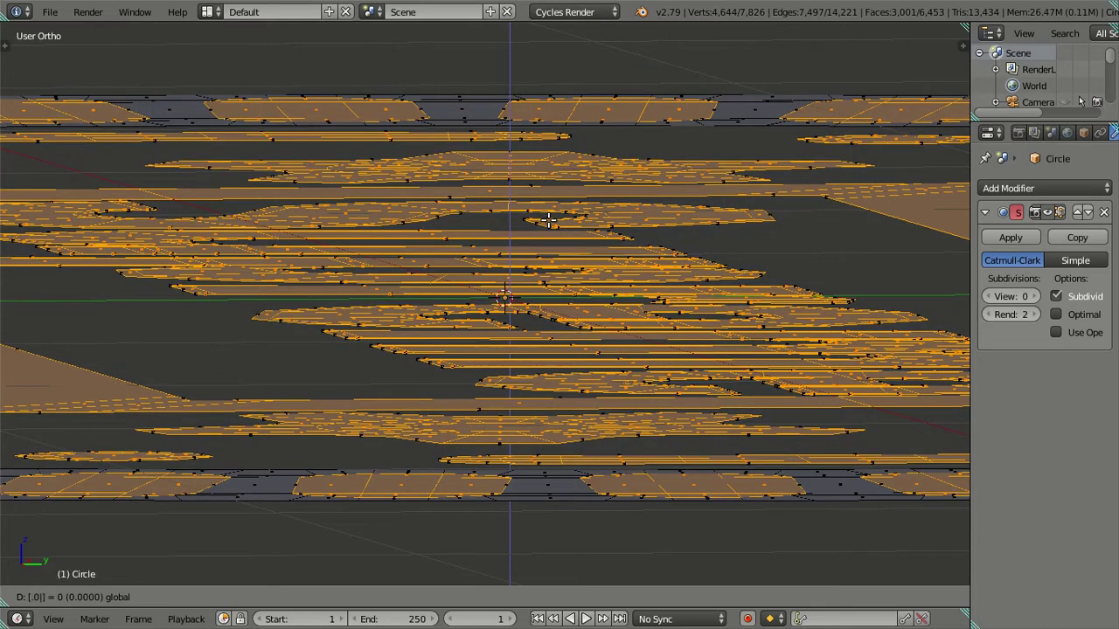
type("2")
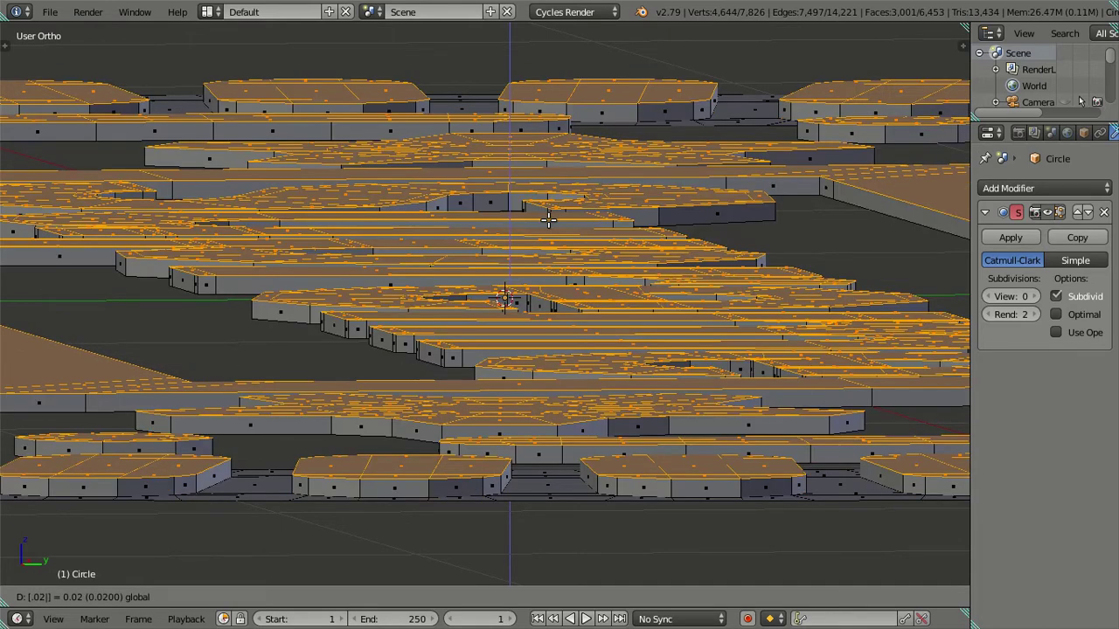
key("Return")
Step: Inspect the relief in Object Mode, then return to Edit Mode
scroll(528, 234, "down", 3)
mouse_move(545, 271)
middle_mouse_down()
mouse_move(587, 304)
mouse_move(549, 320)
mouse_move(516, 305)
middle_mouse_up()
key("Tab")
scroll(574, 331, "down", 2)
scroll(572, 332, "down", 2)
scroll(517, 305, "up", 3)
key("Tab")
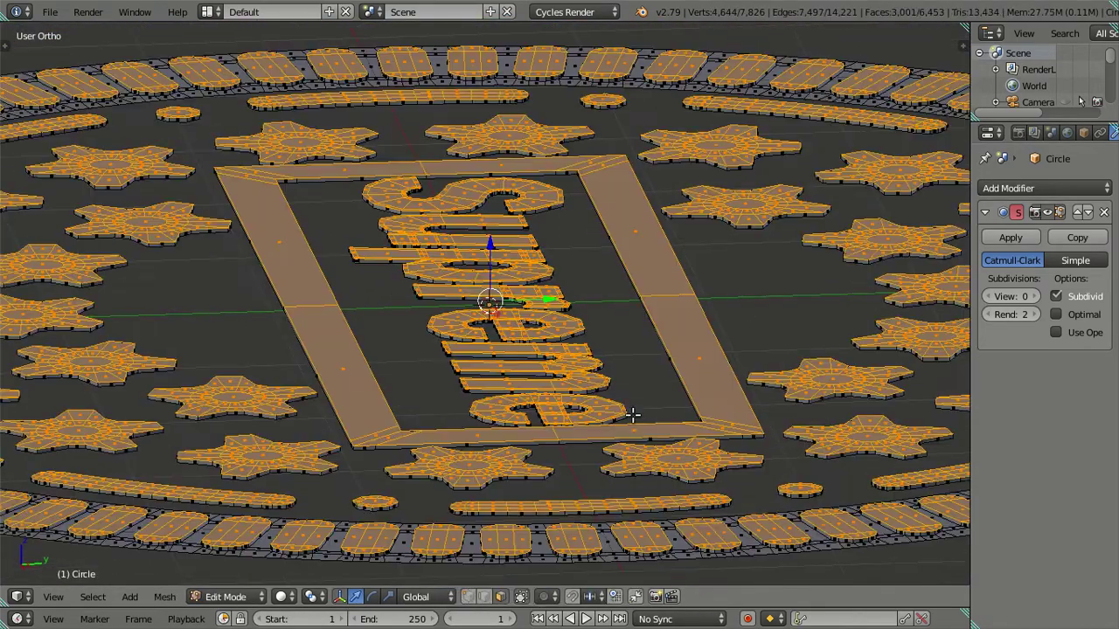
Step: Extrude the selected details again into thicker raised slabs
key("e")
right_click(589, 383)
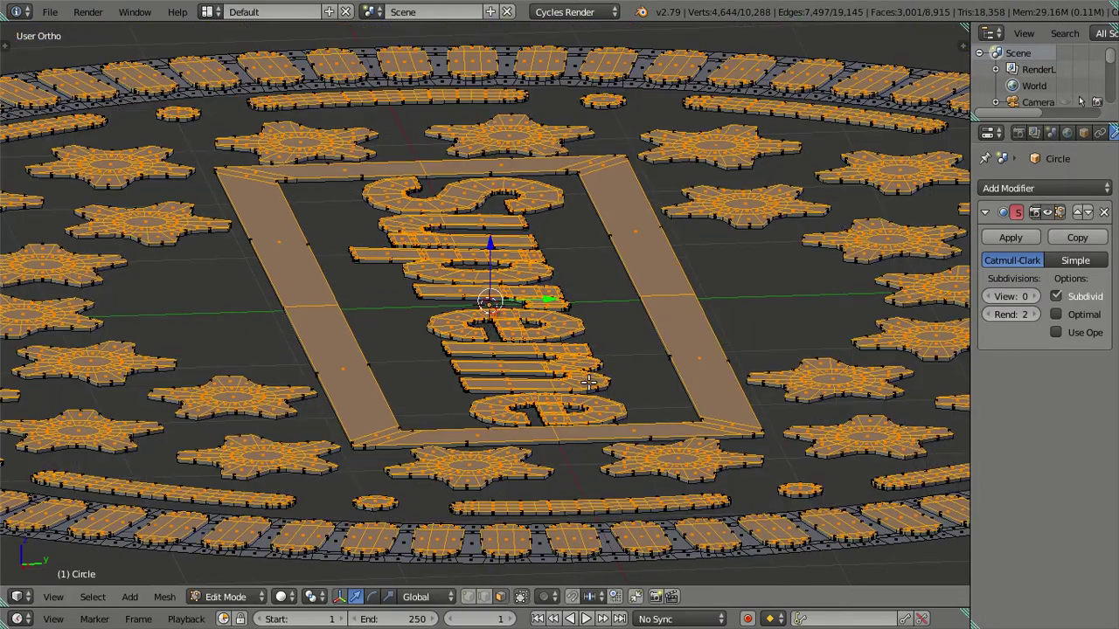
scroll(613, 328, "up", 2)
scroll(640, 245, "up", 2)
key("e")
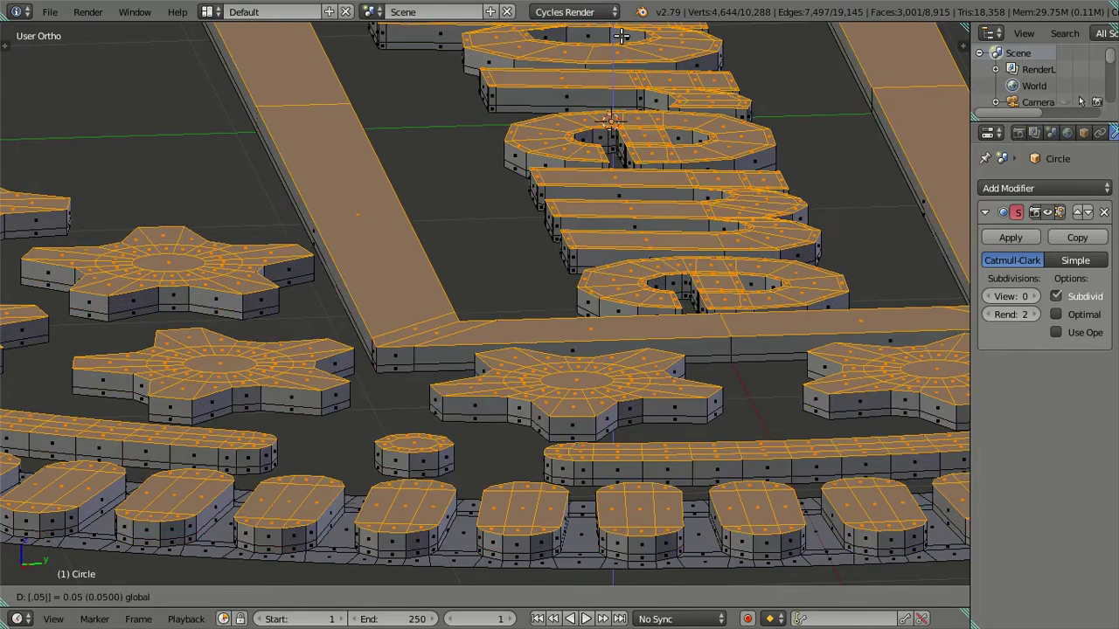
left_click(559, 136)
Step: Return to Object Mode and orbit around the Supreme logo to inspect the raised relief
scroll(559, 136, "down", 3)
key("Tab")
middle_click_drag(545, 252, 653, 338)
scroll(653, 338, "up", 4)
scroll(708, 399, "up", 2)
scroll(709, 400, "down", 3)
mouse_move(709, 399)
middle_mouse_down()
mouse_move(764, 270)
mouse_move(757, 252)
mouse_move(621, 257)
mouse_move(564, 254)
mouse_move(565, 242)
middle_mouse_up()
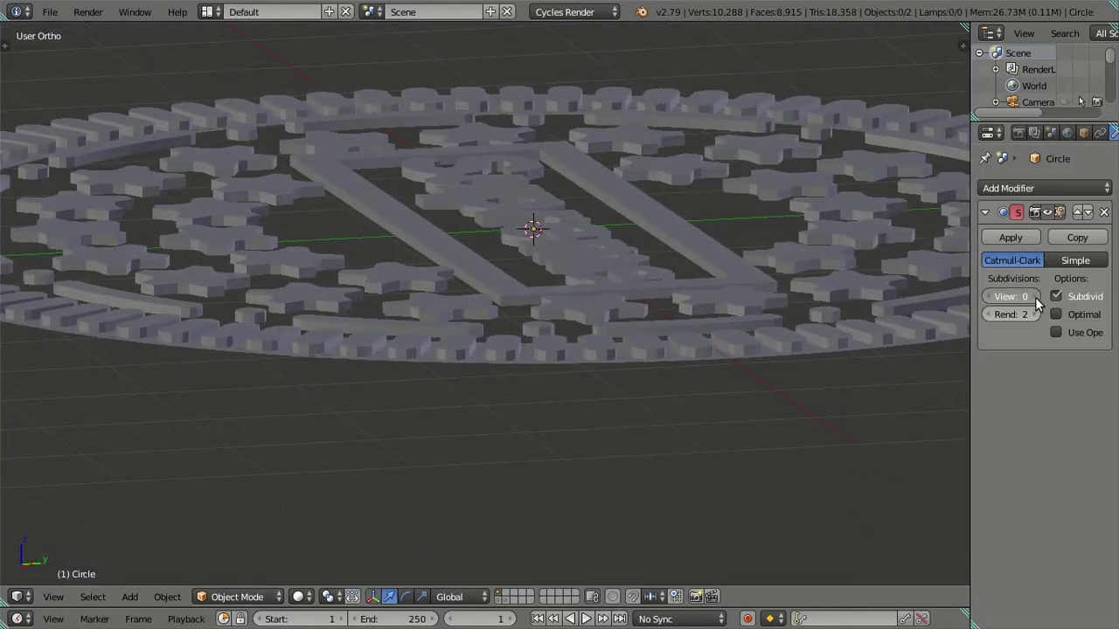
Step: Raise the Subdivision Surface viewport level to 2 and orbit to view the smoothed logo
left_click(1035, 297)
key("ctrl+2")
scroll(467, 253, "down", 3)
middle_click_drag(410, 239, 409, 285)
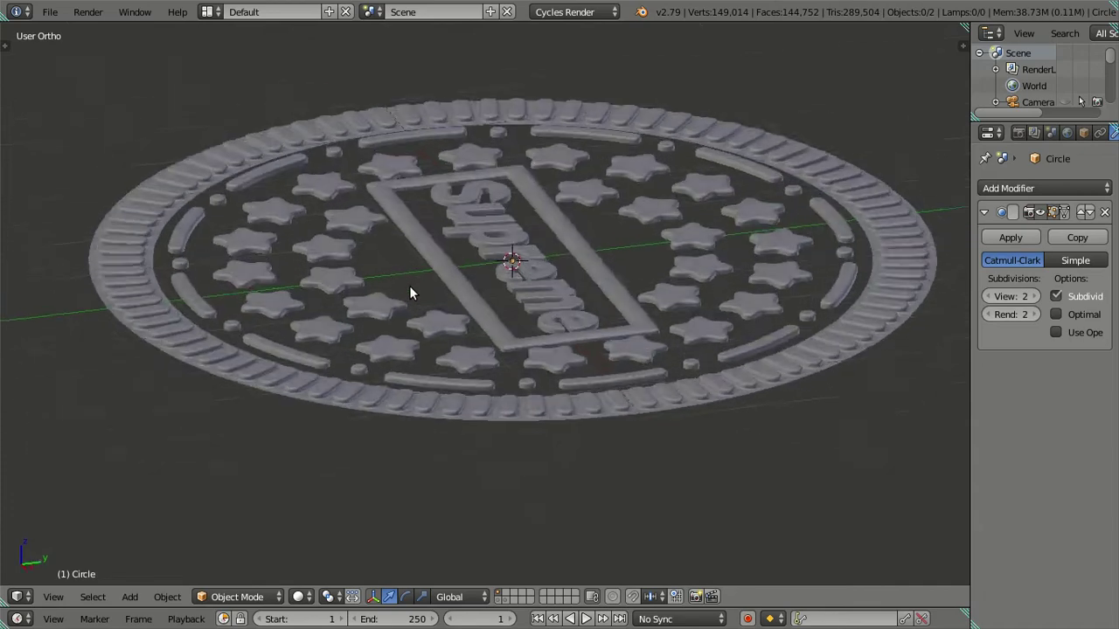
scroll(409, 286, "up", 4)
mouse_move(429, 361)
middle_mouse_down()
mouse_move(327, 320)
mouse_move(451, 406)
mouse_move(600, 332)
mouse_move(599, 242)
mouse_move(432, 212)
middle_mouse_up()
scroll(413, 346, "down", 4)
scroll(451, 406, "up", 4)
scroll(586, 242, "up", 3)
scroll(432, 212, "down", 4)
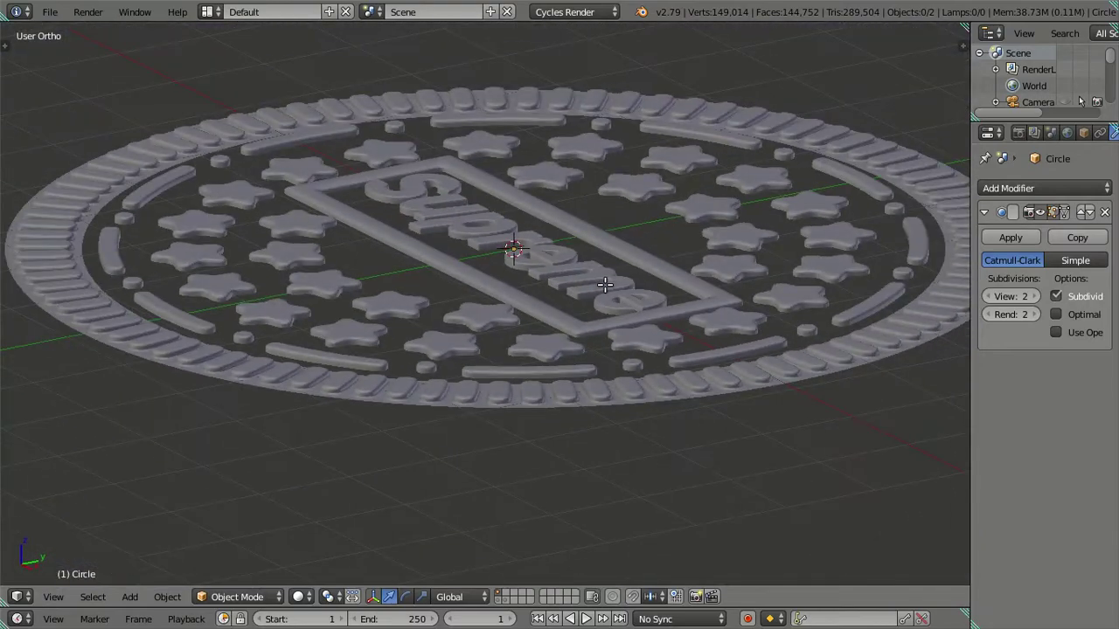
Step: Enter Edit Mode with everything selected and orbit closer to the logo
key("Tab")
scroll(604, 284, "up", 3)
middle_click_drag(603, 284, 545, 299)
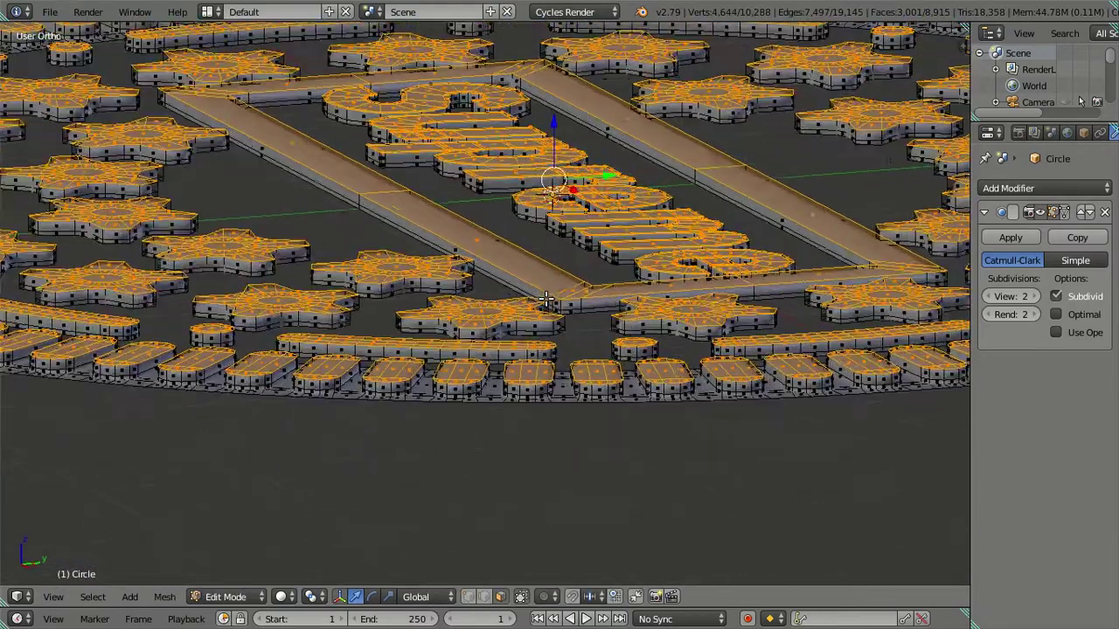
Step: Lower the Subdivision Surface viewport level back to 0
scroll(545, 300, "up", 2)
scroll(574, 295, "up", 1)
left_click(989, 296)
left_click(988, 297)
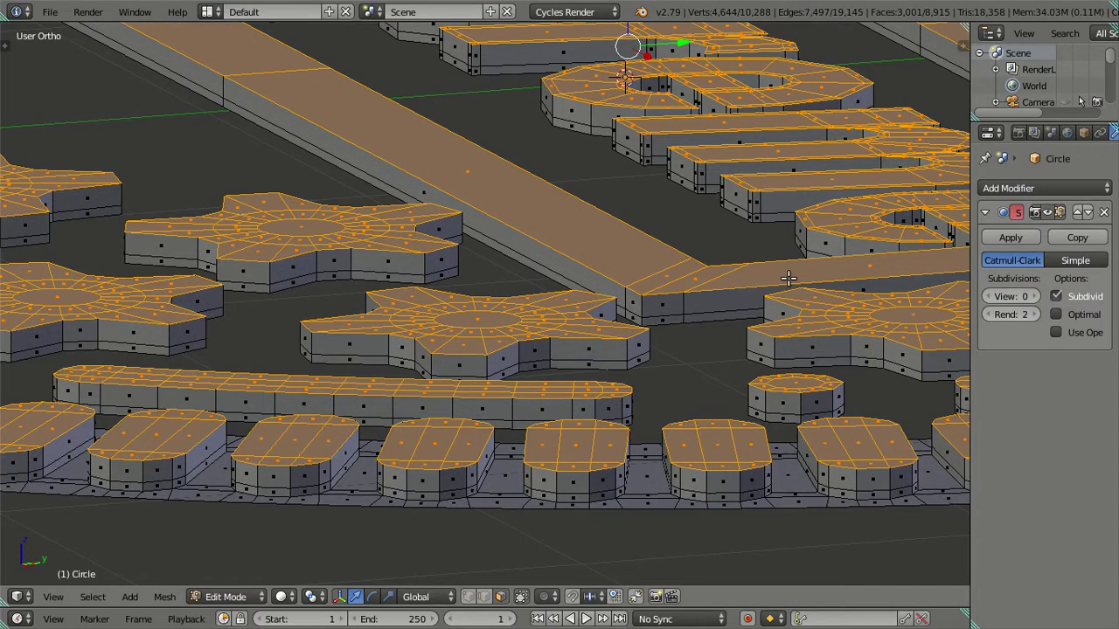
Step: Move the selected top faces along Z, clearing the typed value, and orbit to inspect the plate
key("ctrl+z")
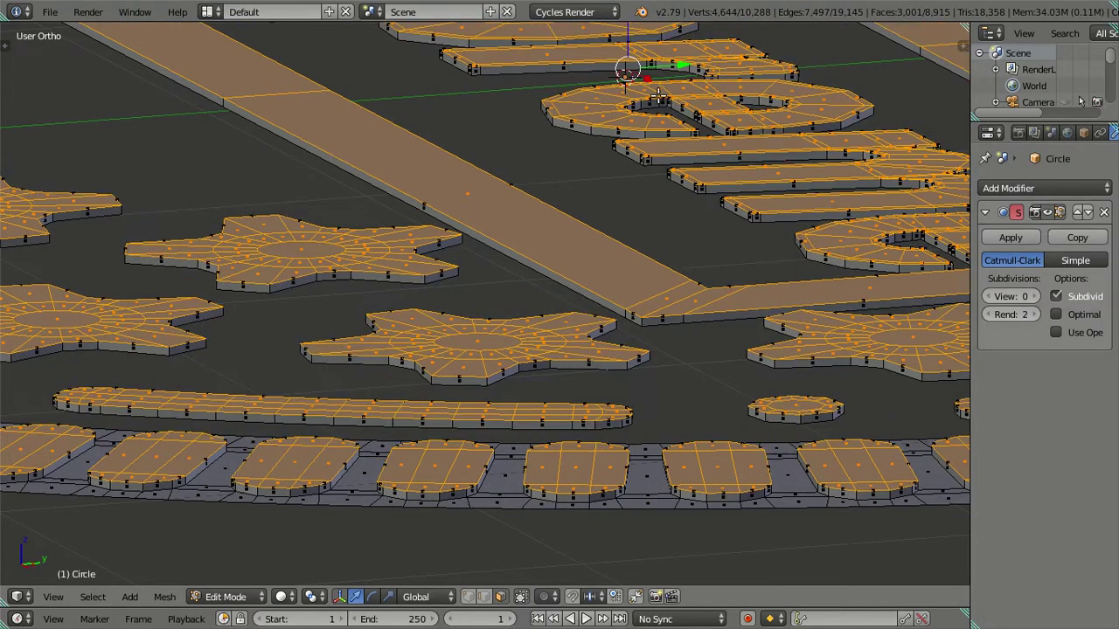
left_click_drag(626, 43, 623, 558)
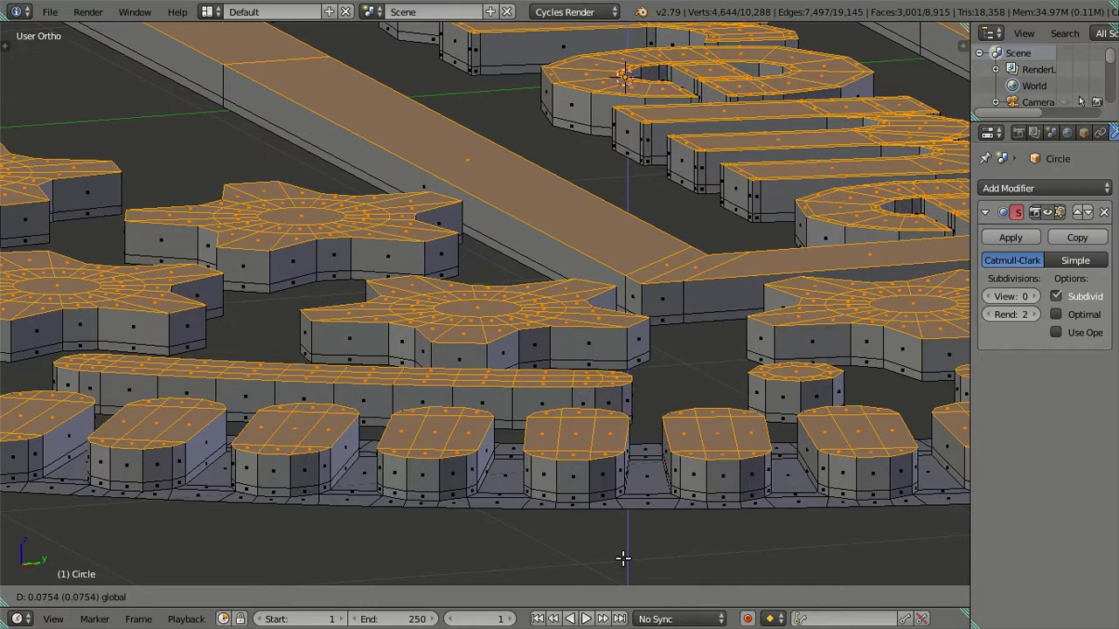
type("0")
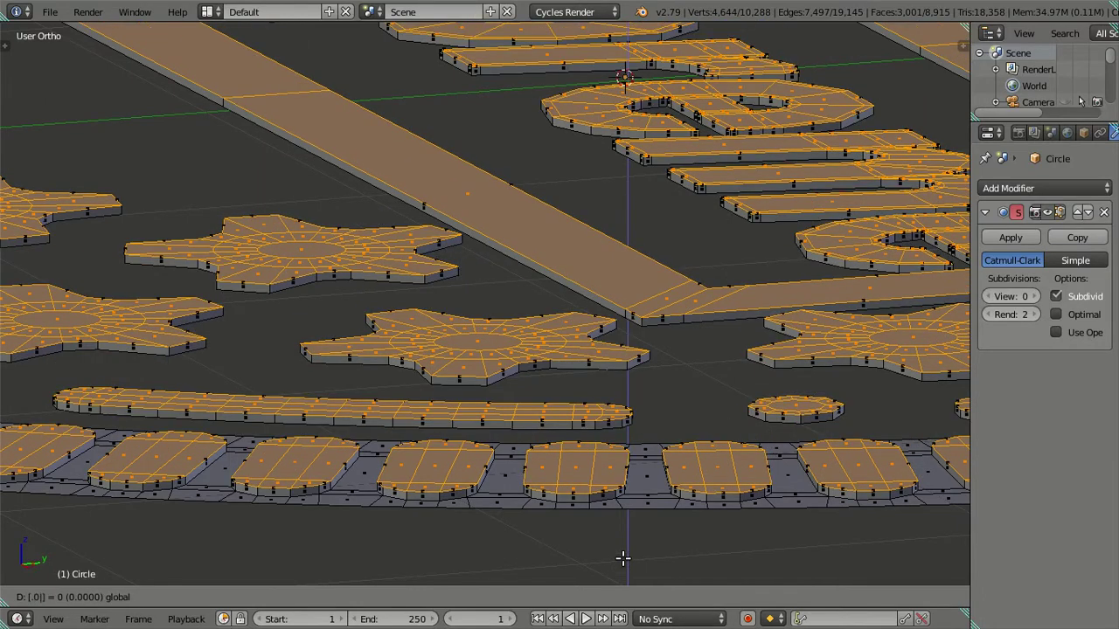
key("BackSpace")
key("Return")
scroll(532, 574, "down", 3)
mouse_move(532, 574)
middle_mouse_down()
mouse_move(463, 276)
mouse_move(559, 288)
middle_mouse_up()
scroll(591, 305, "up", 2)
scroll(612, 262, "down", 3)
mouse_move(611, 262)
middle_mouse_down()
mouse_move(630, 215)
mouse_move(466, 300)
mouse_move(429, 274)
middle_mouse_up()
Step: Select the cover plate in Object Mode, then re-enter Edit Mode with all faces
scroll(429, 274, "down", 2)
key("Tab")
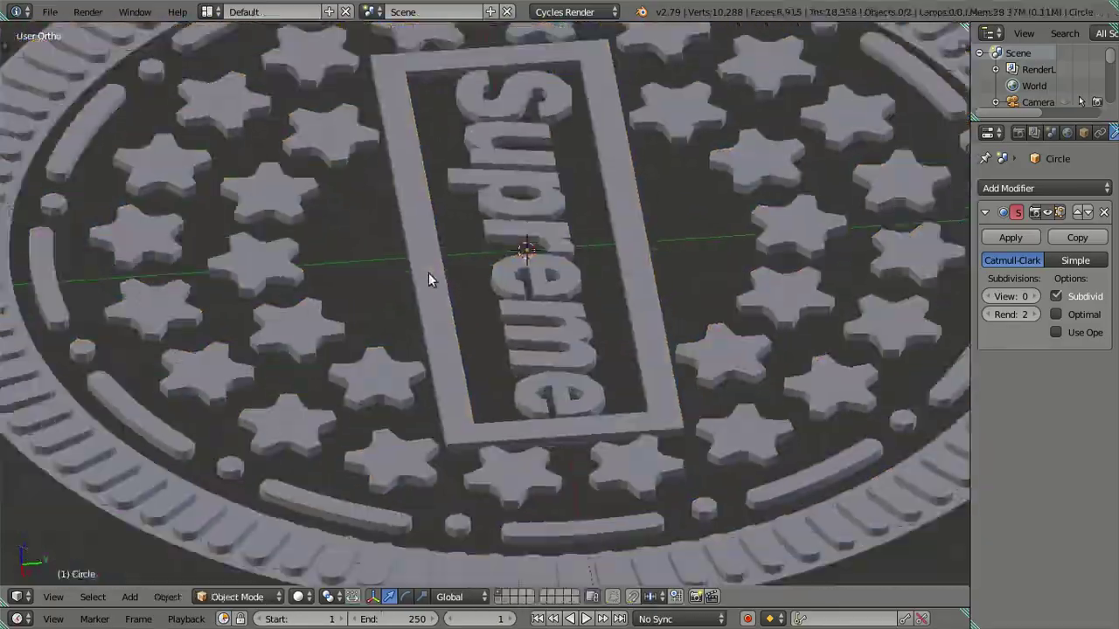
mouse_move(578, 326)
middle_mouse_down()
mouse_move(618, 410)
mouse_move(658, 347)
middle_mouse_up()
right_click(689, 251)
key("a")
key("Tab")
Step: Preview the subdivision at viewport level 2, then set it back to 0
key("Tab")
double_click(1036, 296)
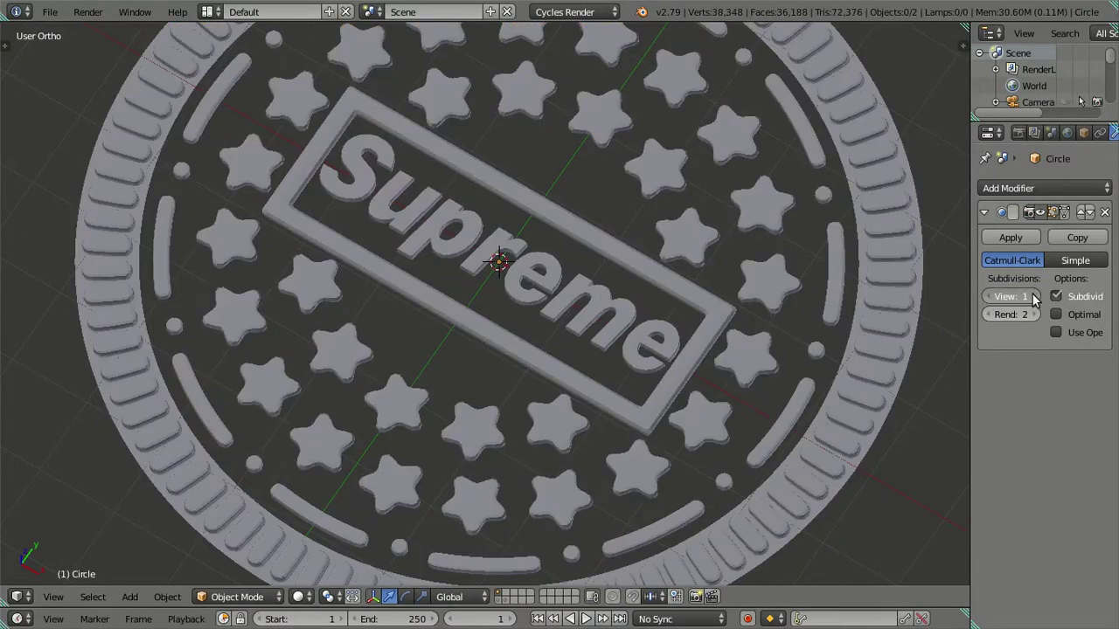
mouse_move(667, 386)
middle_mouse_down()
mouse_move(690, 445)
mouse_move(687, 298)
mouse_move(528, 336)
mouse_move(440, 338)
middle_mouse_up()
scroll(685, 295, "up", 3)
mouse_move(618, 293)
middle_mouse_down()
mouse_move(527, 312)
mouse_move(575, 339)
middle_mouse_up()
left_click(989, 296)
left_click(989, 296)
key("Tab")
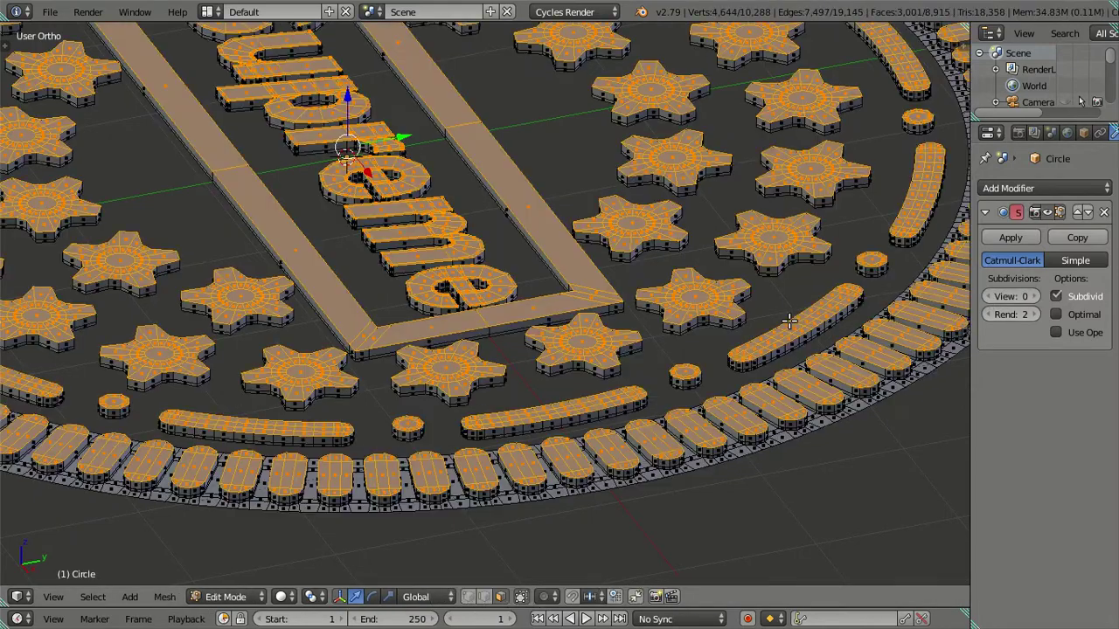
Step: Select the top faces of the raised shapes from a steeper top-down view
key("a")
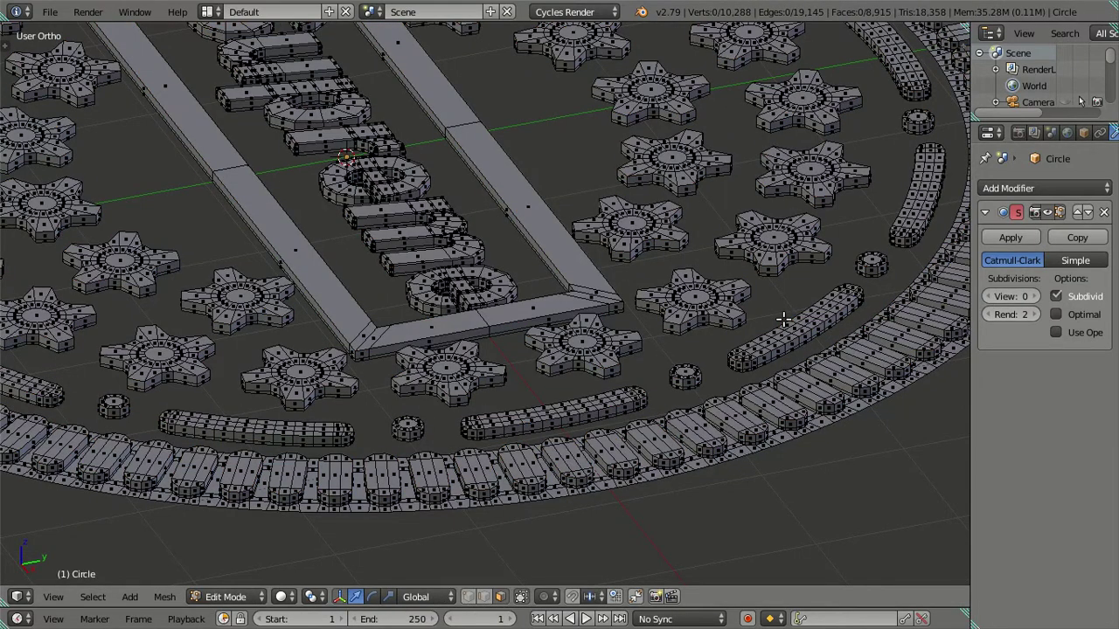
scroll(297, 291, "up", 3)
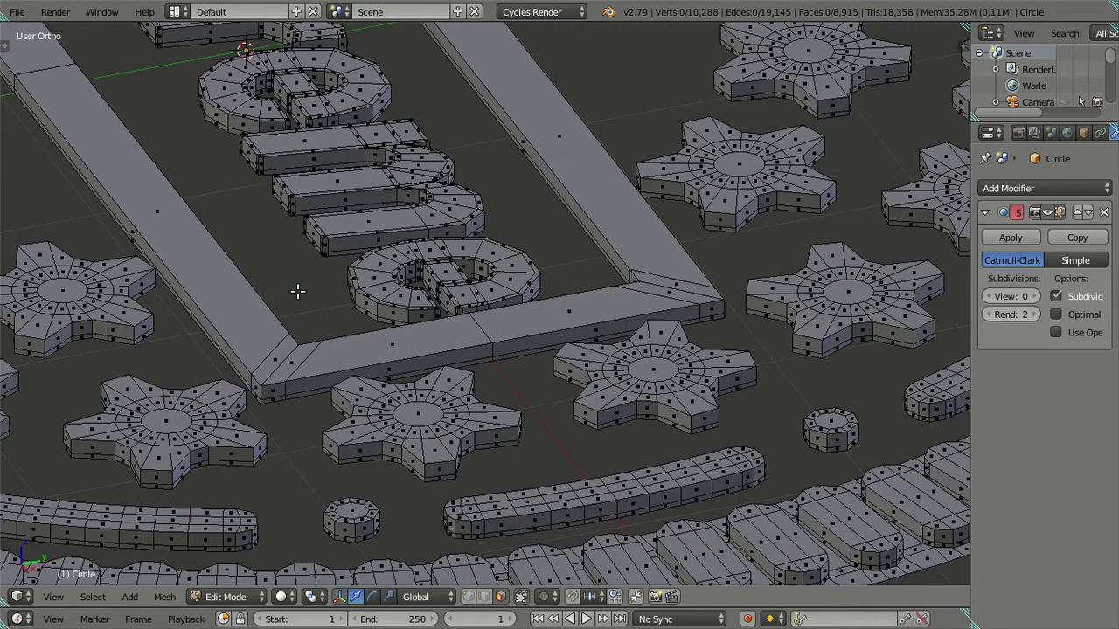
middle_click_drag(297, 291, 325, 292)
scroll(325, 292, "down", 3)
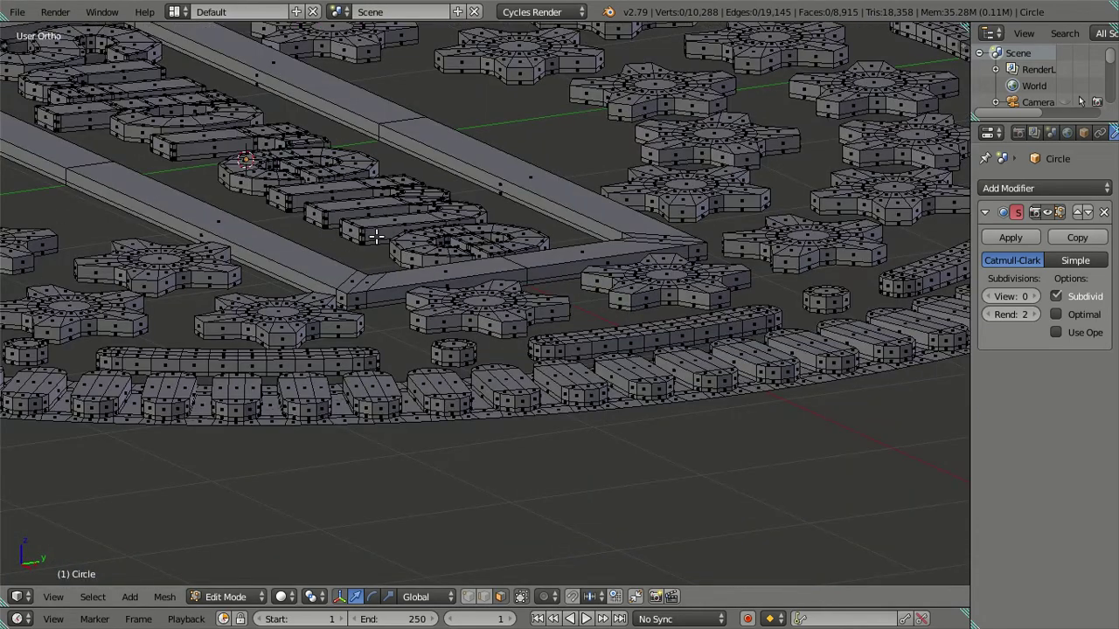
key("a")
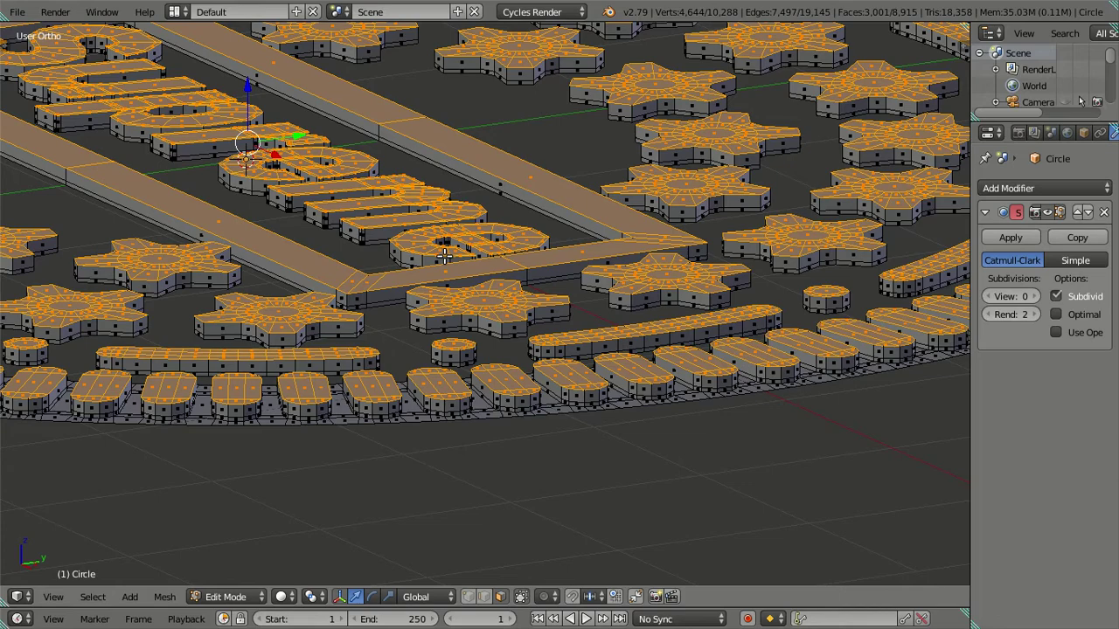
middle_click_drag(445, 253, 503, 358)
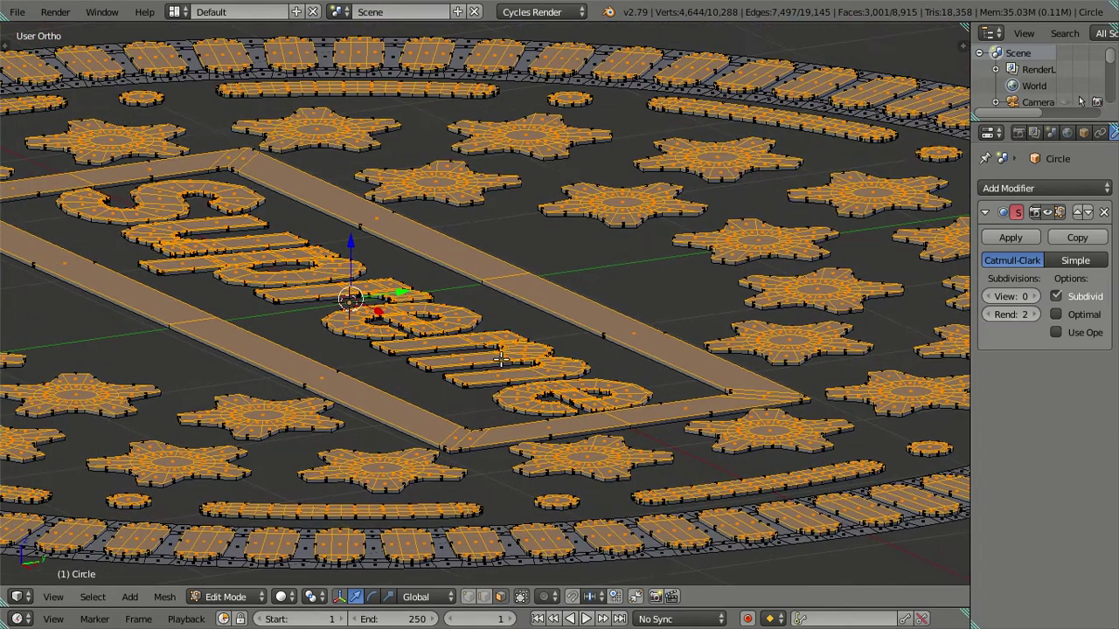
scroll(500, 358, "up", 2)
scroll(501, 358, "up", 2)
Step: Move the selected tops along Z to a 0.07 offset
key("g")
key("z")
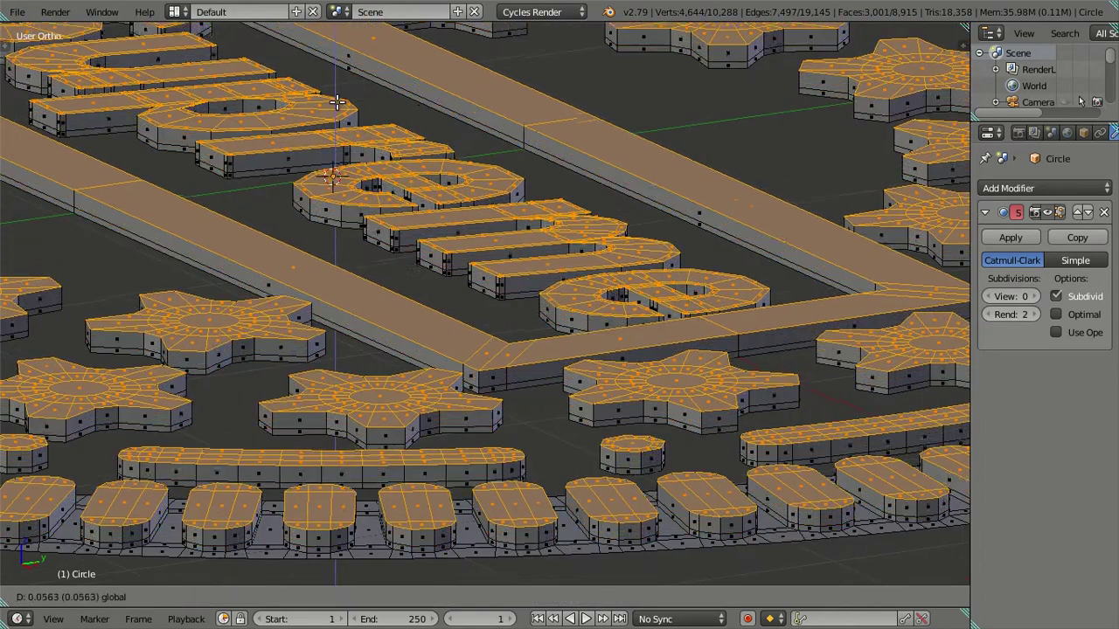
key("0")
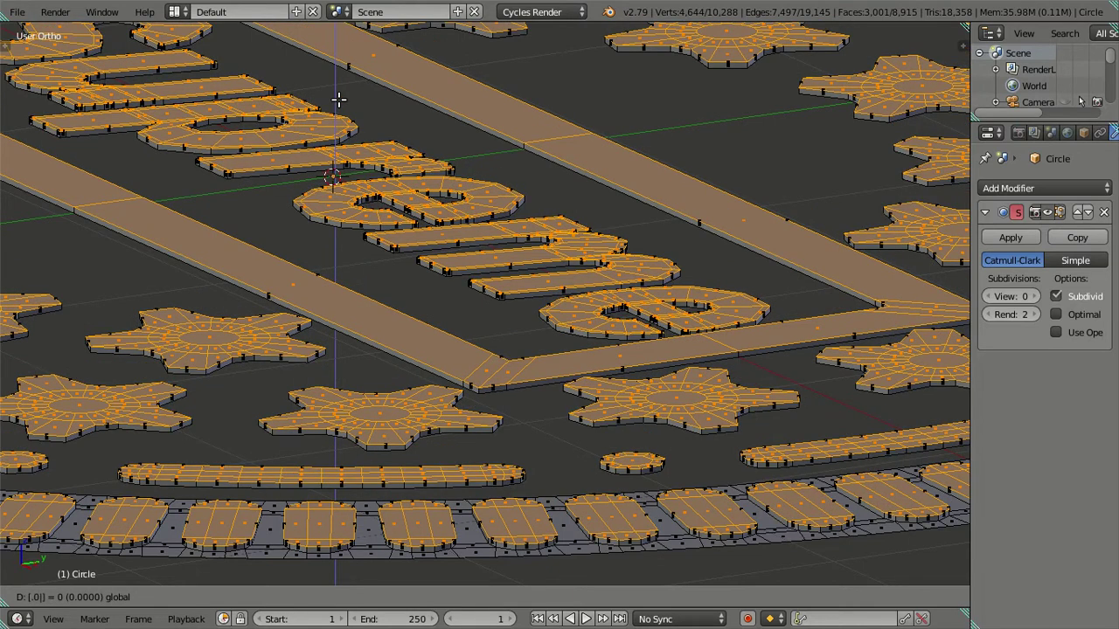
key("7")
key("Return")
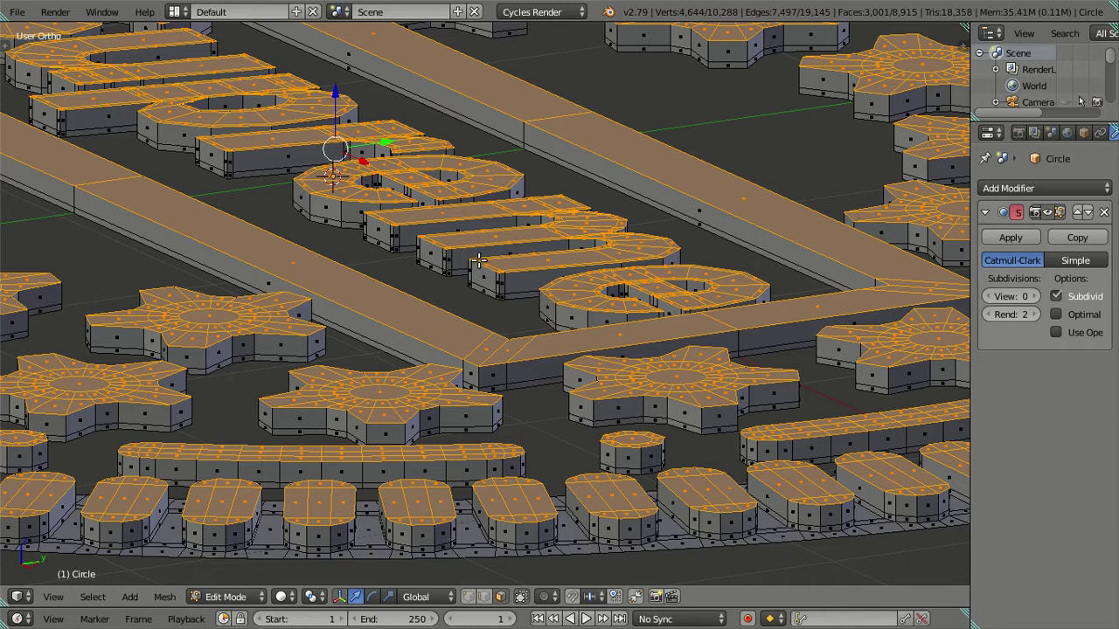
Step: Deselect all mesh elements and zoom around the plate
scroll(479, 261, "down", 3)
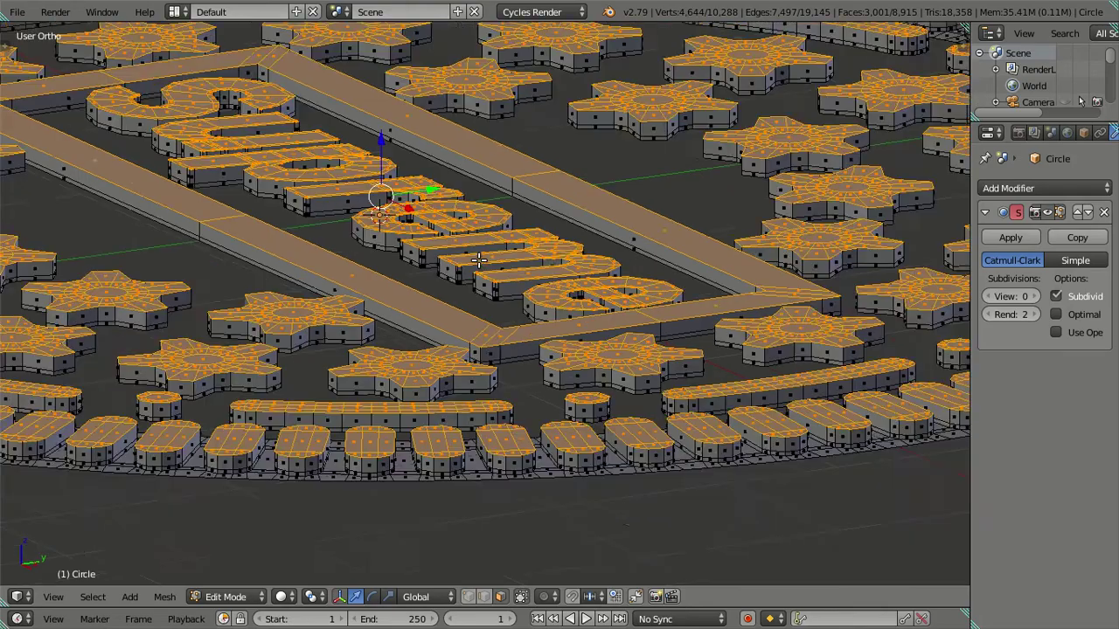
scroll(479, 260, "down", 2)
scroll(533, 375, "up", 4)
scroll(532, 375, "down", 3)
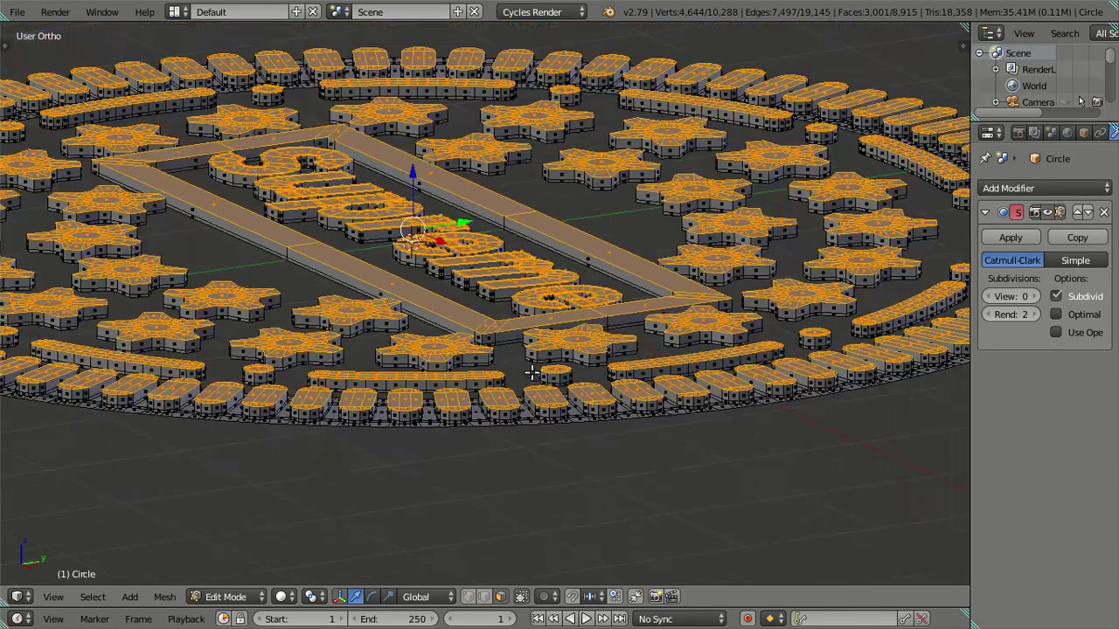
key("a")
scroll(533, 368, "up", 2)
scroll(524, 328, "up", 3)
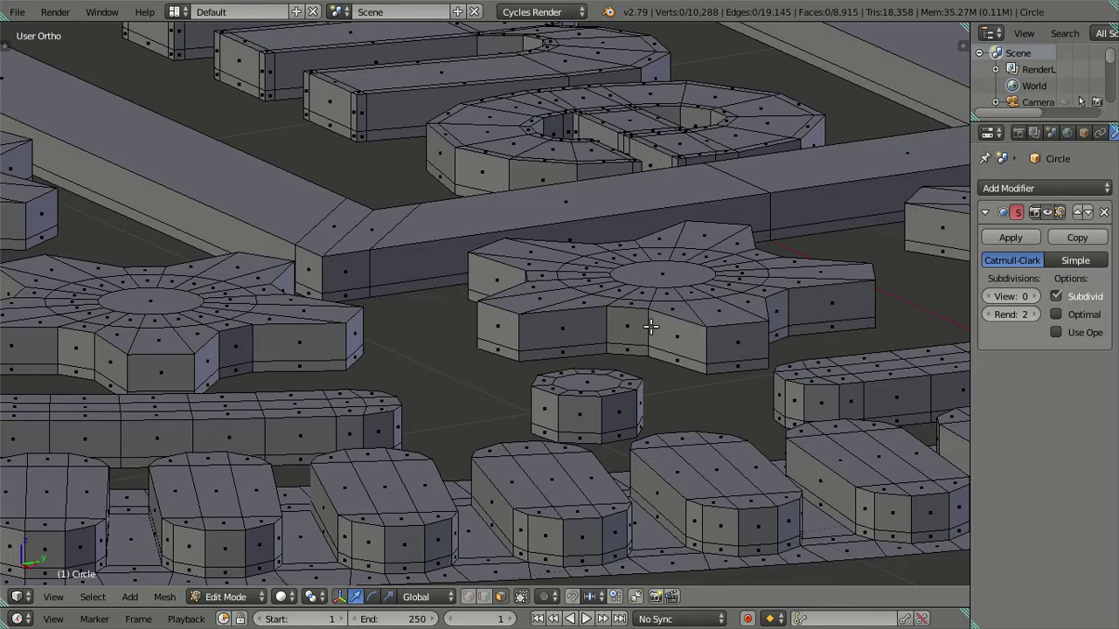
scroll(289, 253, "down", 2)
scroll(314, 258, "down", 1)
scroll(391, 260, "up", 1)
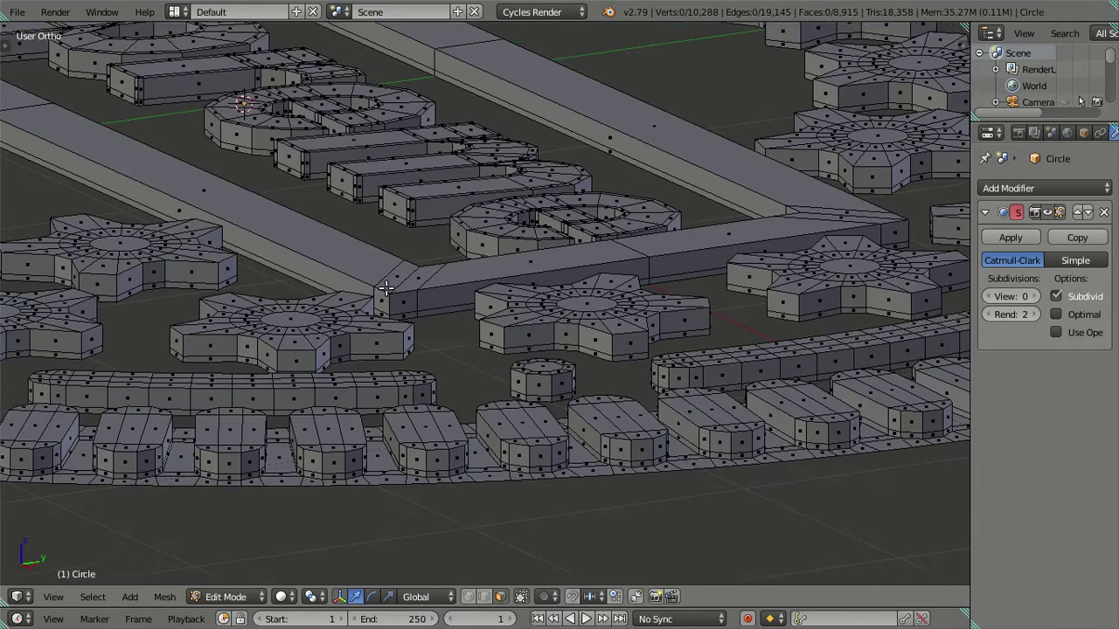
scroll(388, 279, "up", 2)
scroll(386, 295, "up", 1)
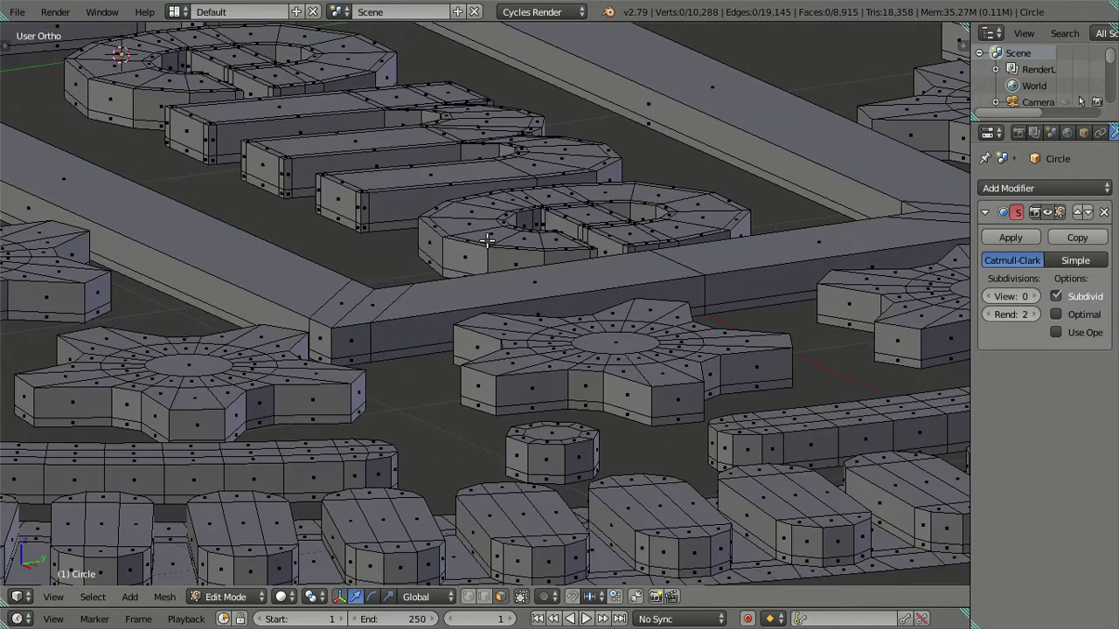
scroll(472, 260, "down", 3)
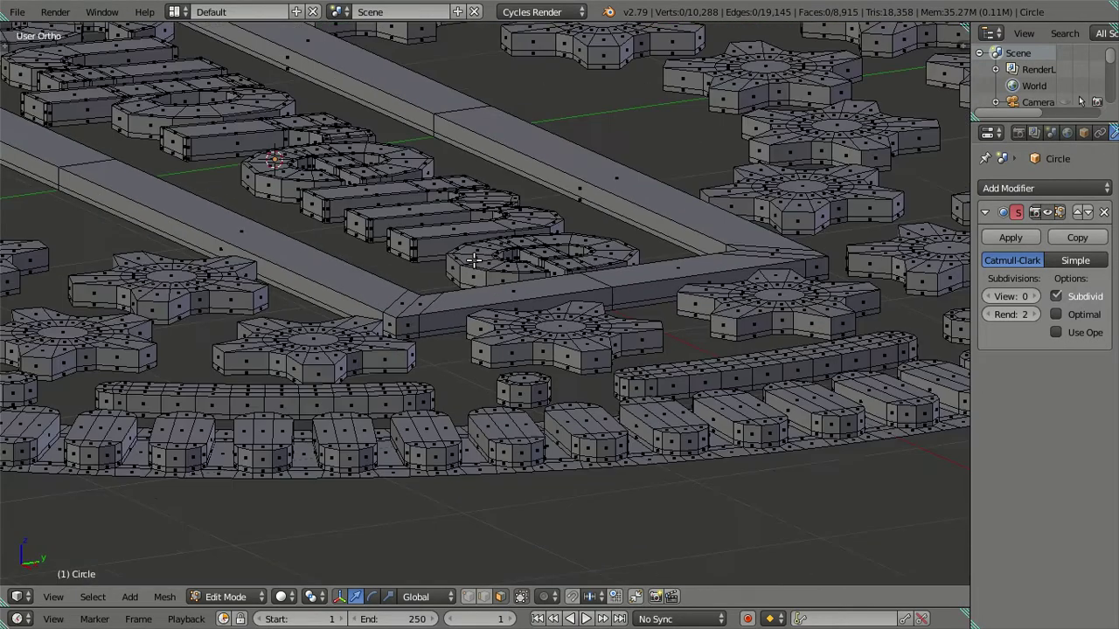
scroll(472, 260, "down", 2)
Step: Switch to front view, then orbit and zoom toward the star near the logo frame
key("KP_1")
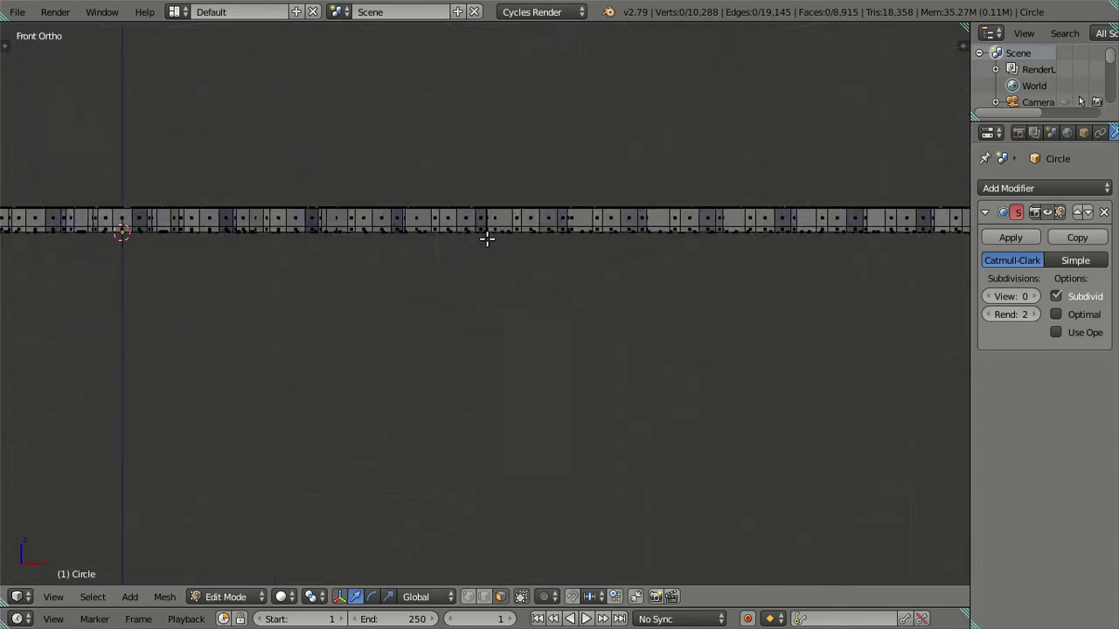
middle_click_drag(487, 237, 288, 369, "shift")
middle_click_drag(579, 329, 517, 388)
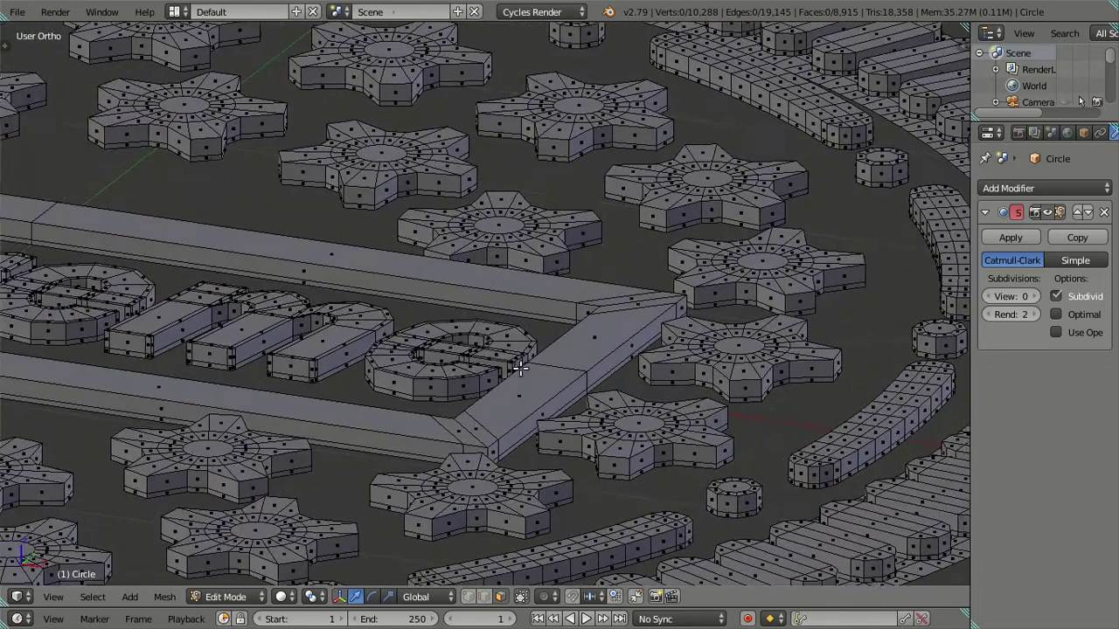
scroll(519, 278, "up", 2)
scroll(520, 278, "up", 2)
scroll(519, 277, "up", 2)
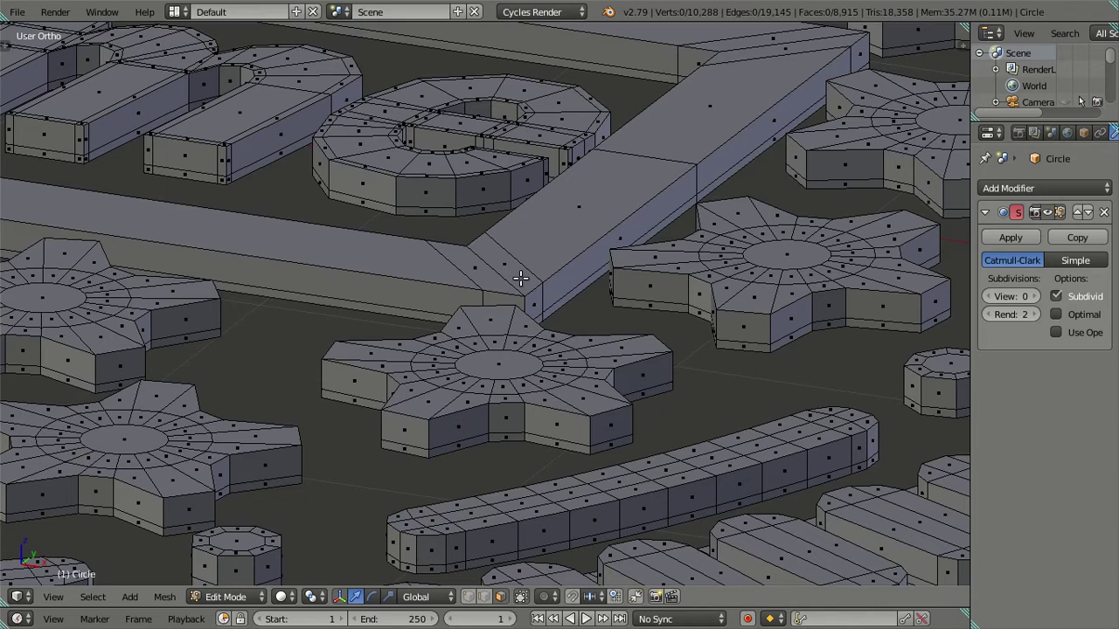
middle_click_drag(634, 371, 582, 313, "shift")
Step: Set the Subdivision Surface viewport level to 2 and compare the rounded star in and out of Edit Mode
right_click(544, 373, "alt")
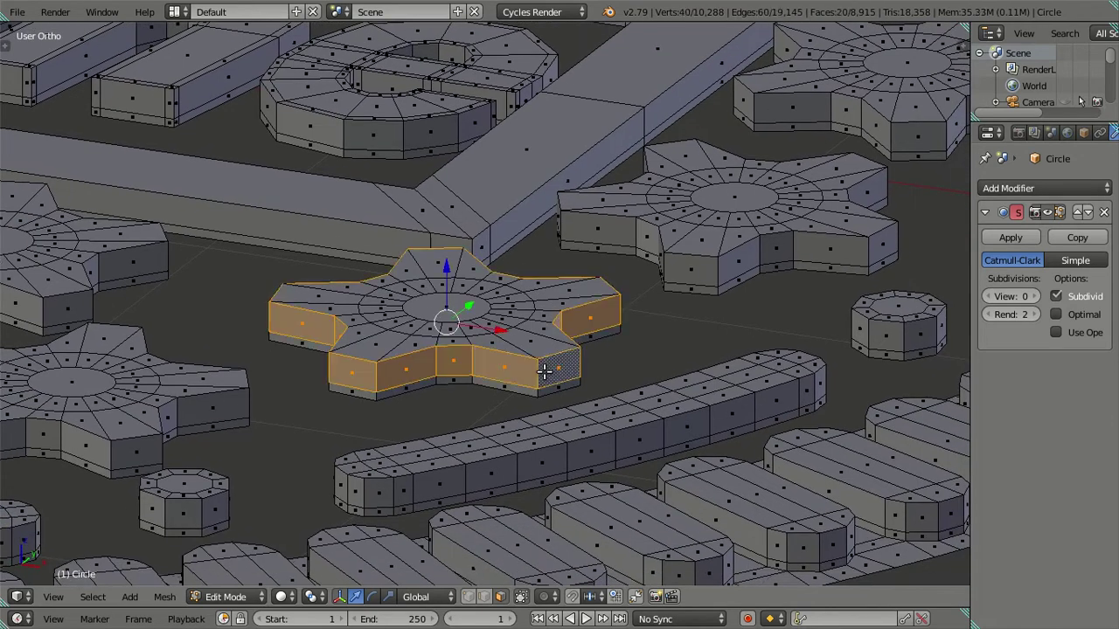
scroll(544, 372, "up", 1)
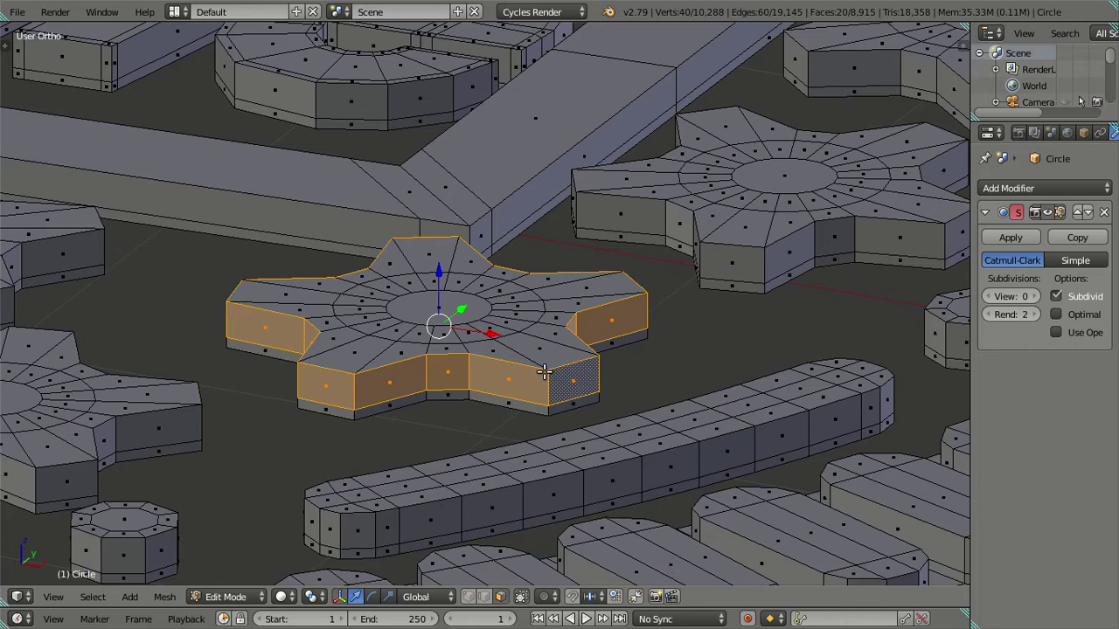
key("Tab")
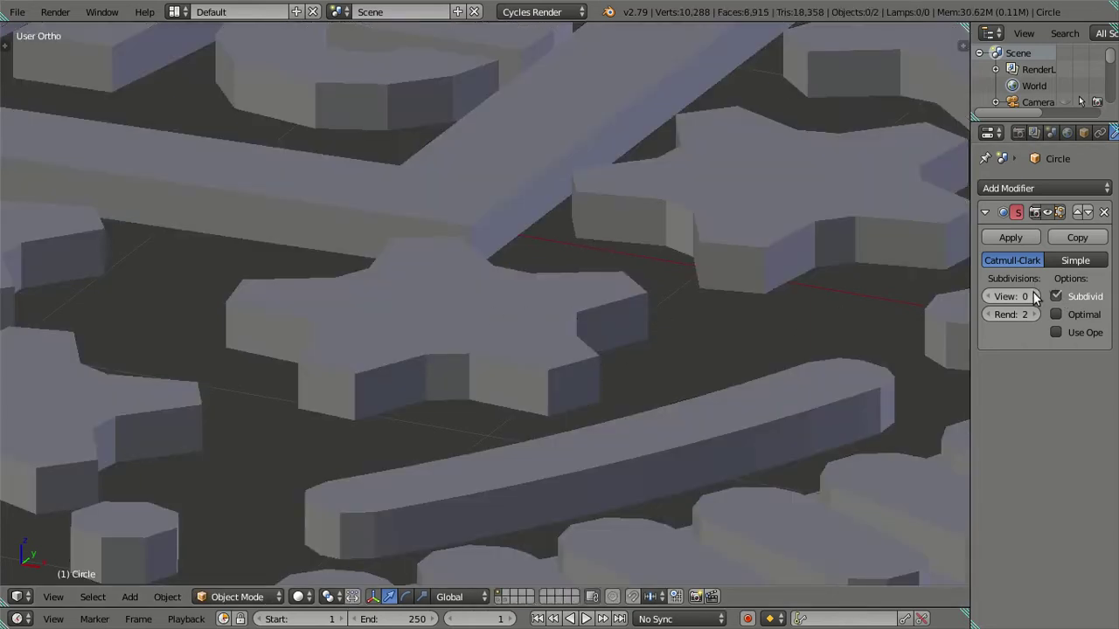
left_click(1035, 296)
left_click(1035, 296)
scroll(384, 273, "down", 2)
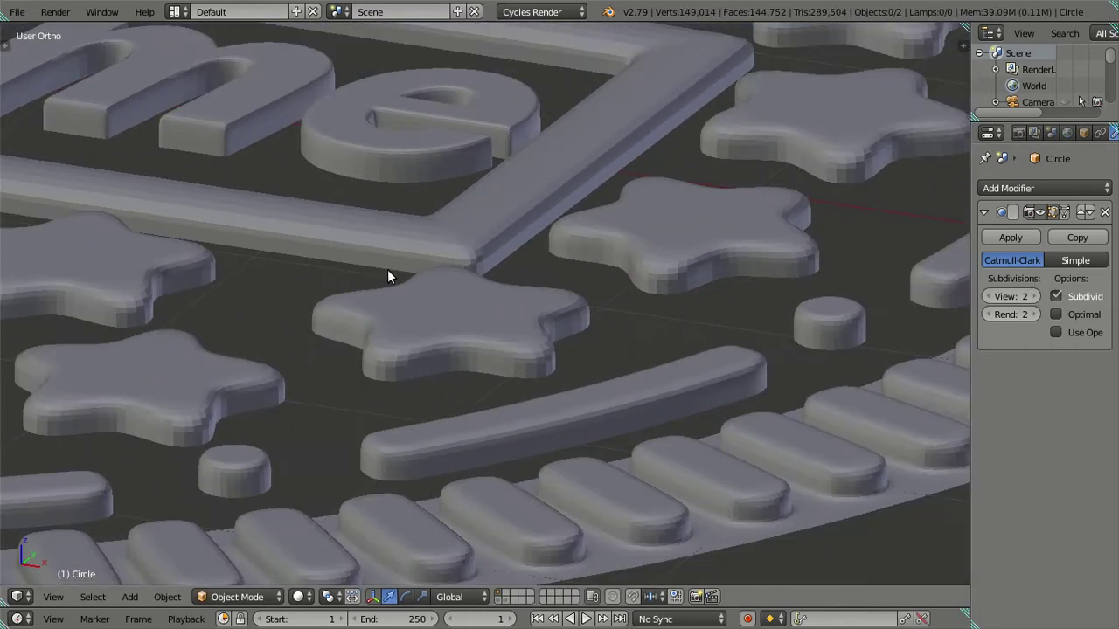
scroll(387, 277, "up", 3)
key("Tab")
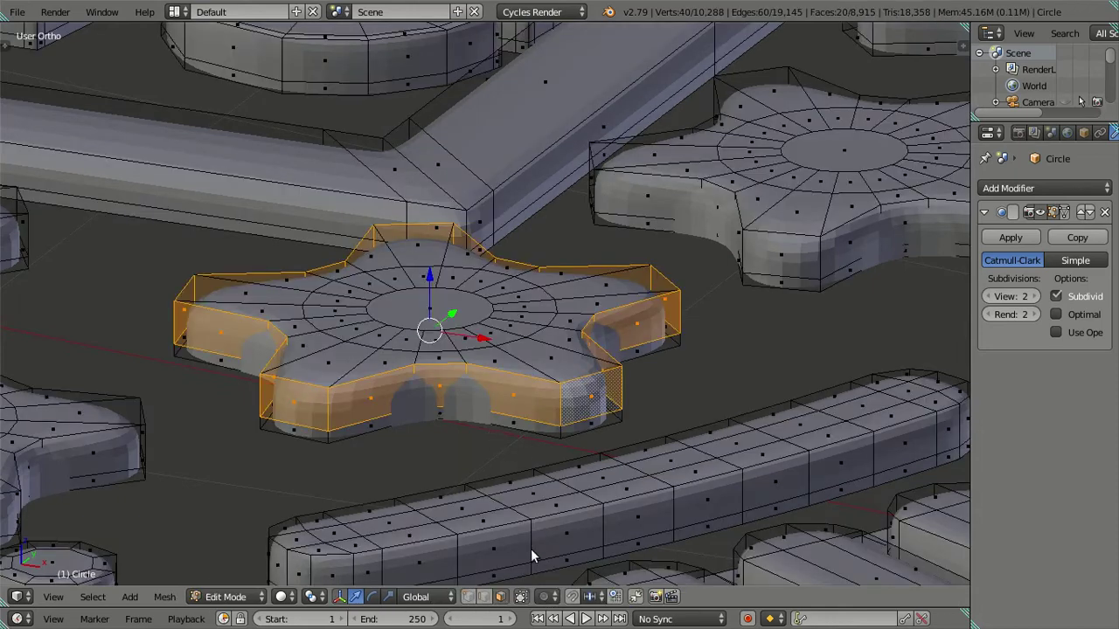
key("Tab")
key("Tab")
left_click(484, 596)
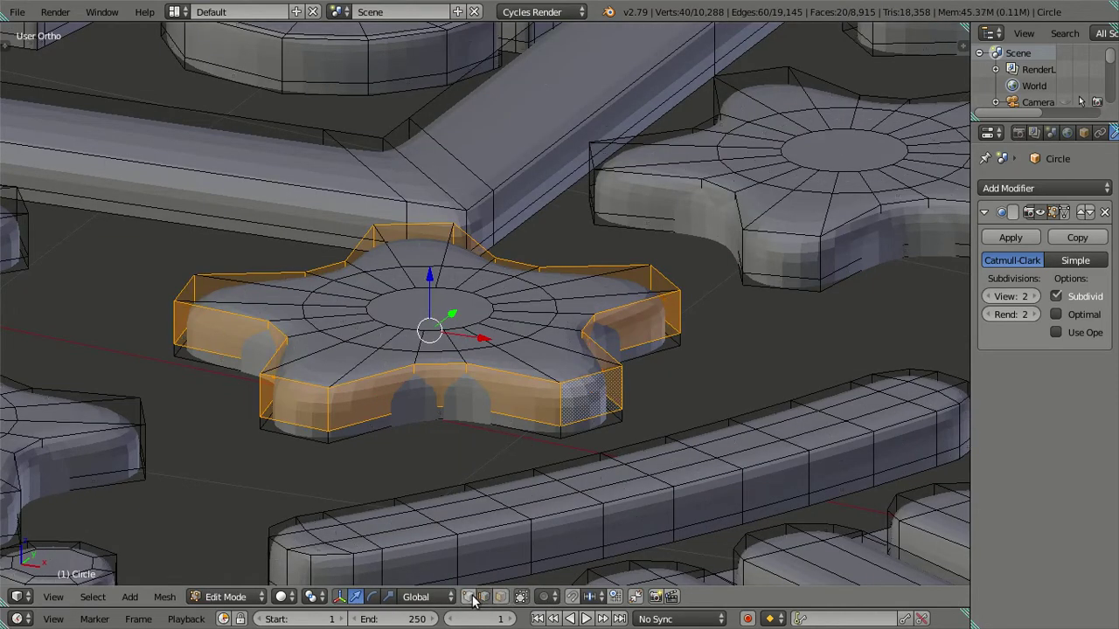
Step: Select the star's top edge loop and lower it along Z
left_click(557, 406, "alt")
middle_click_drag(512, 357, 361, 242)
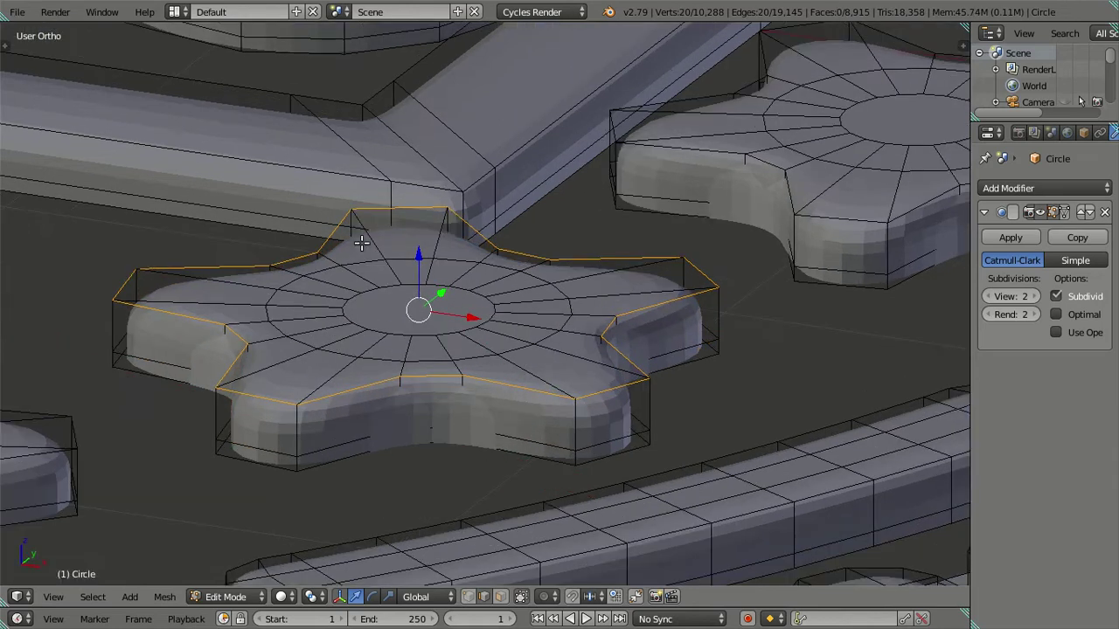
key("g")
key("z")
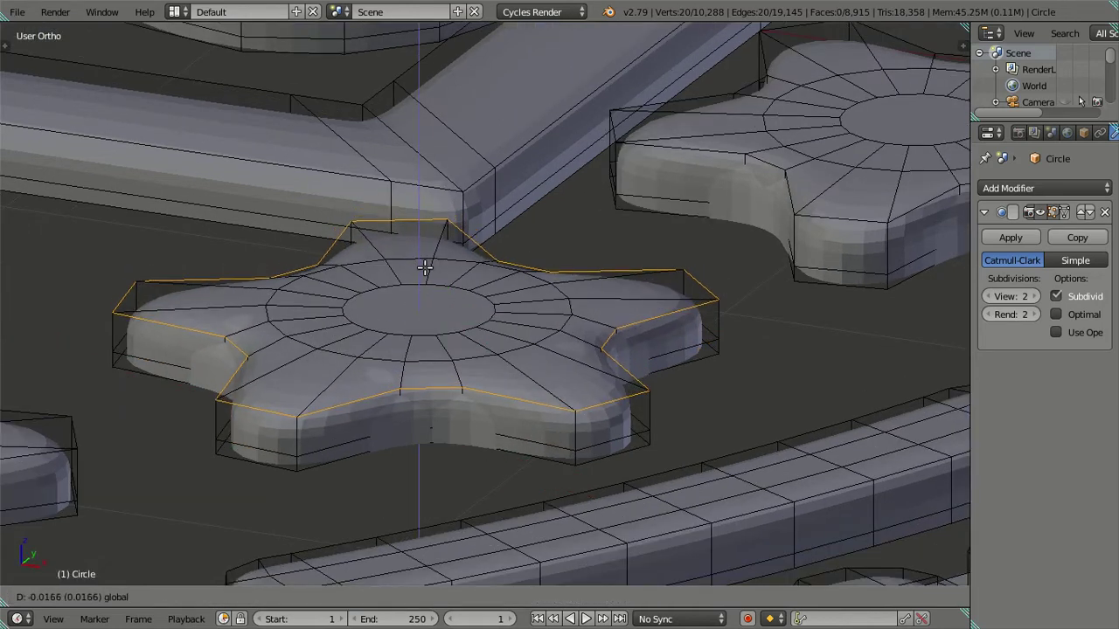
left_click(425, 275)
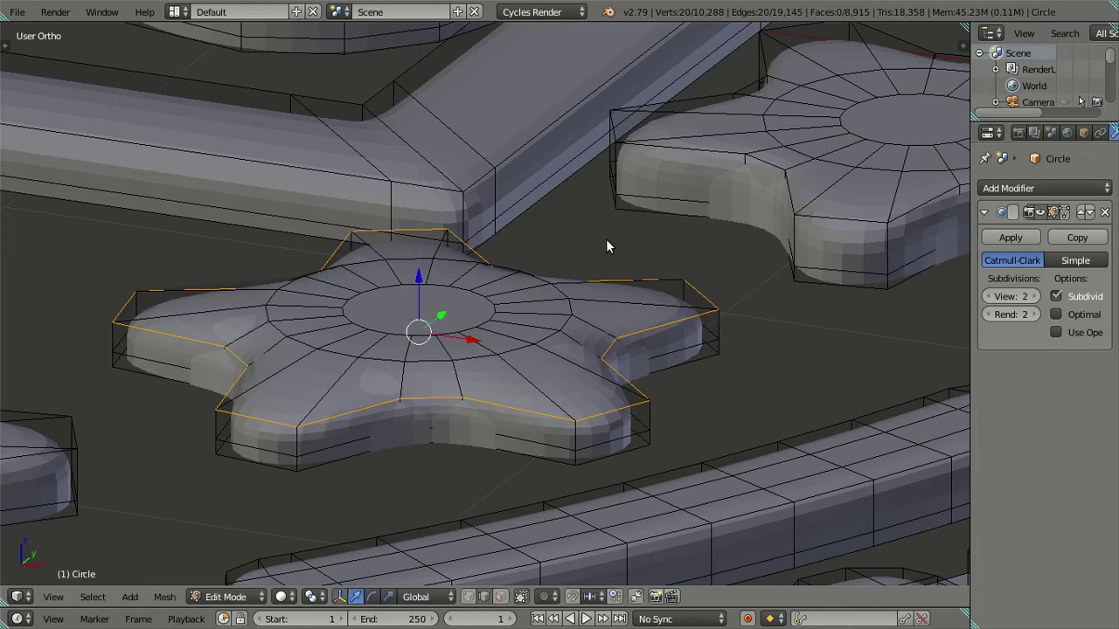
key("Tab")
scroll(603, 234, "down", 3)
scroll(577, 227, "down", 2)
mouse_move(573, 231)
middle_mouse_down()
mouse_move(526, 321)
mouse_move(550, 236)
mouse_move(515, 243)
middle_mouse_up()
Step: Move the star's selected outline up 1 unit along Z with 'gz1'
key("Tab")
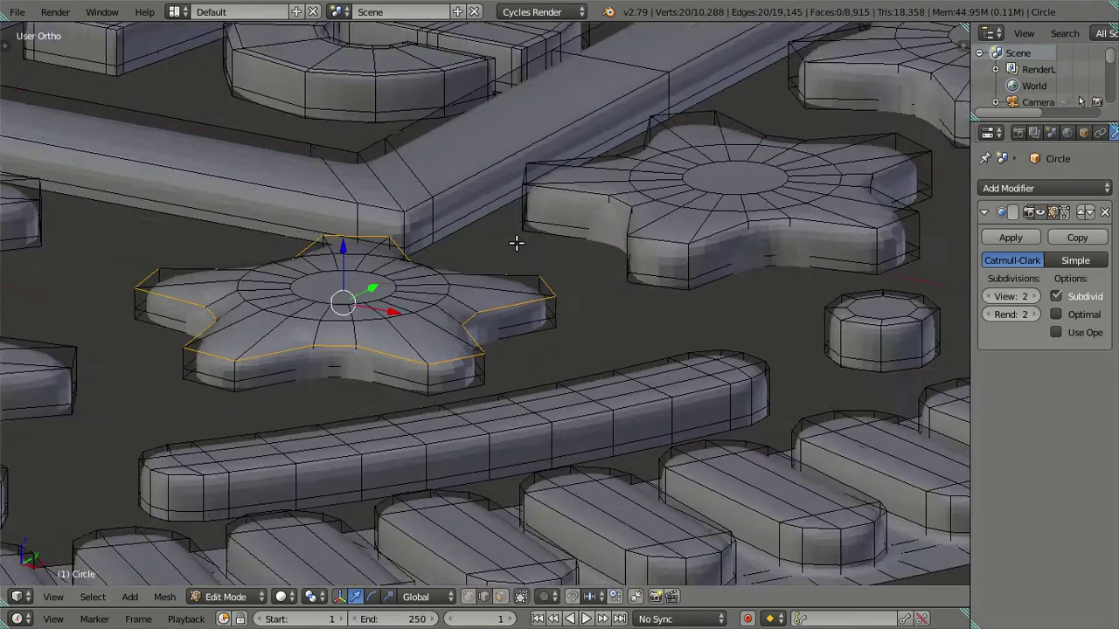
scroll(516, 242, "up", 3)
type("gz1")
key("Return")
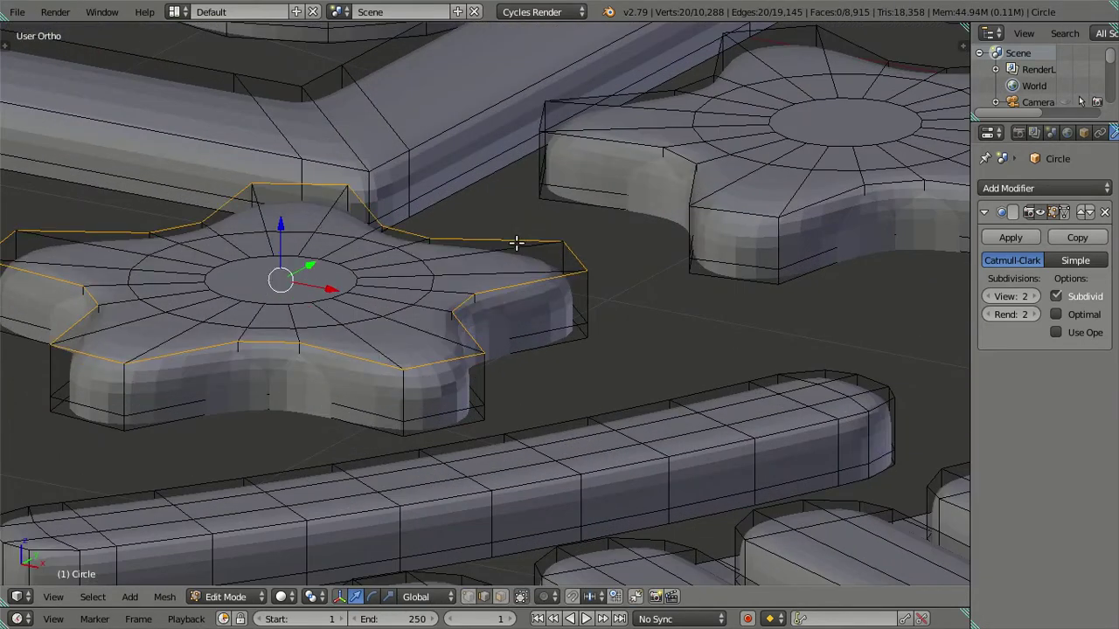
scroll(351, 239, "down", 2)
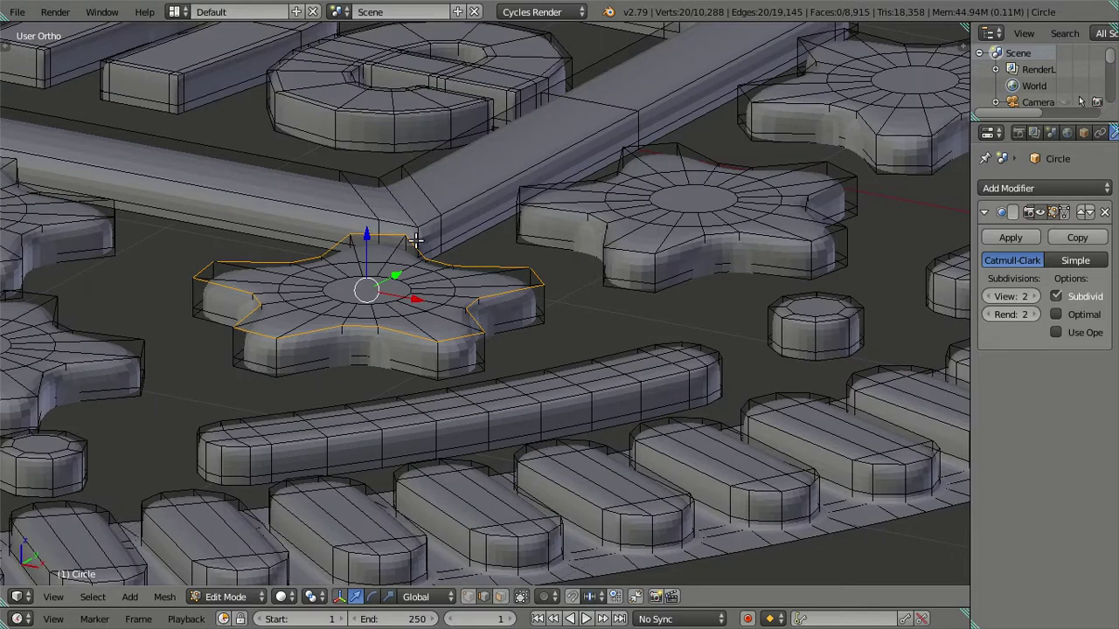
scroll(416, 240, "down", 3)
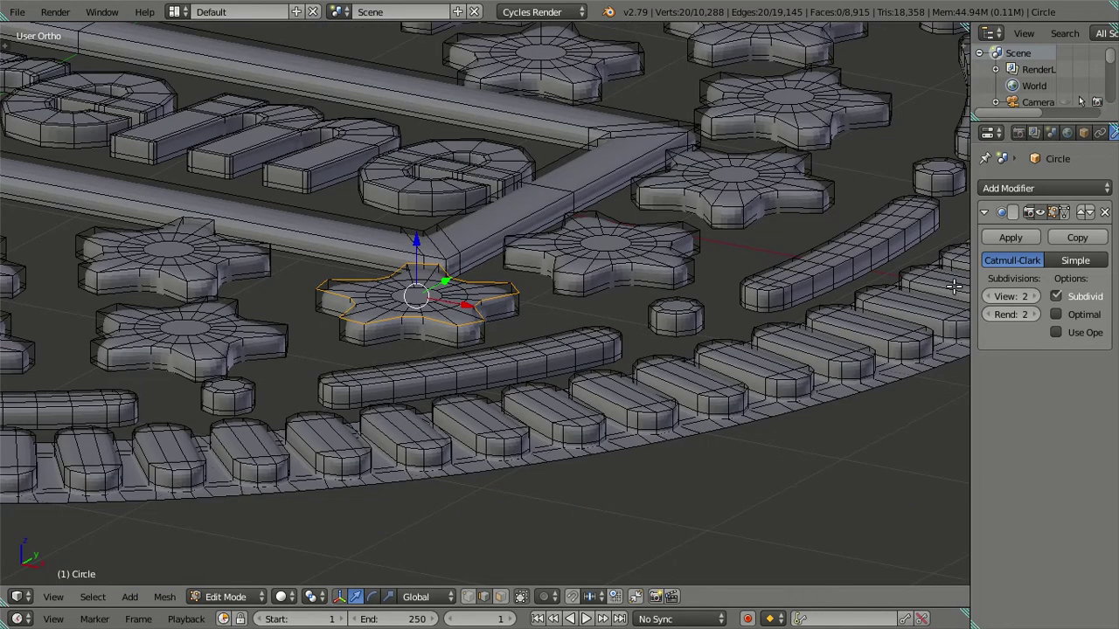
Step: Drop subdivision preview to 0 and grow the selection to every raised star, slot and letter top
left_click_drag(988, 296, 863, 303)
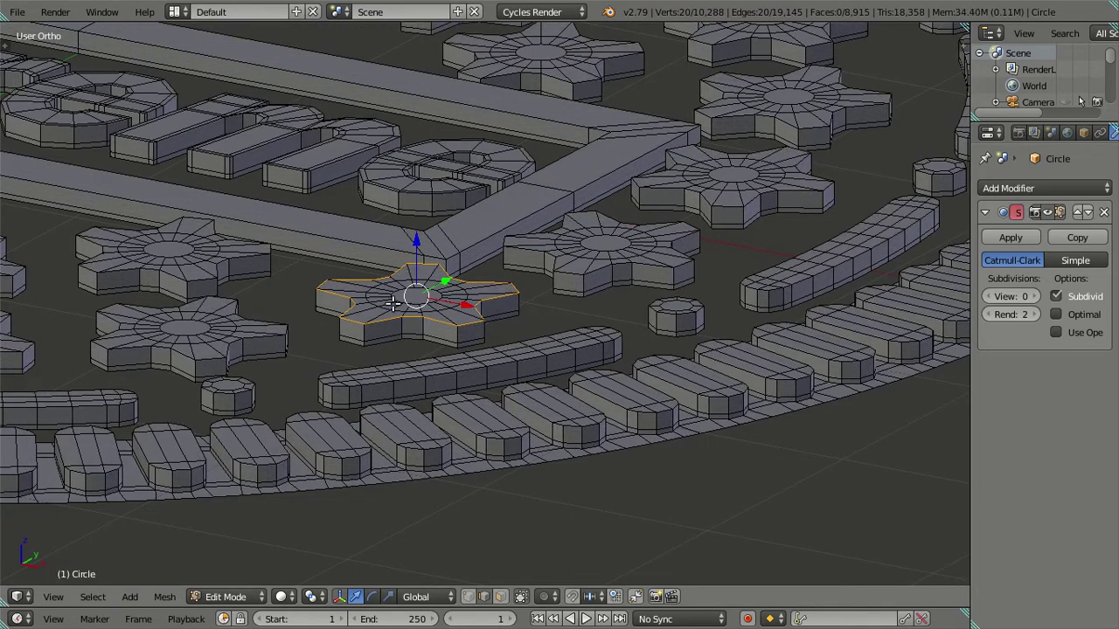
key("ctrl+KP_Add")
key("3")
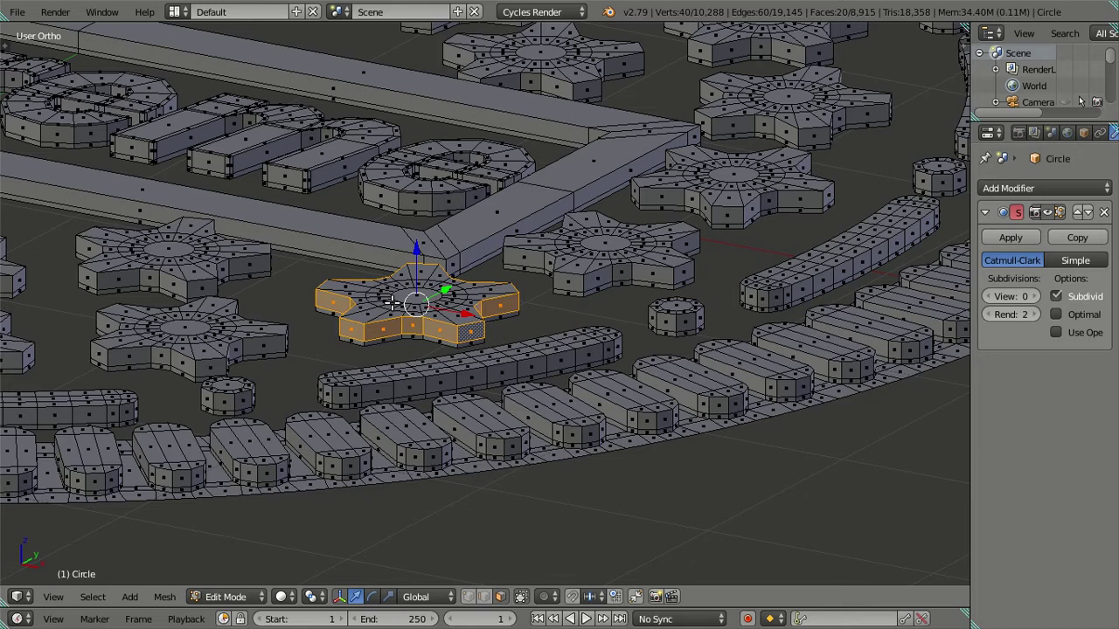
key("a")
key("a")
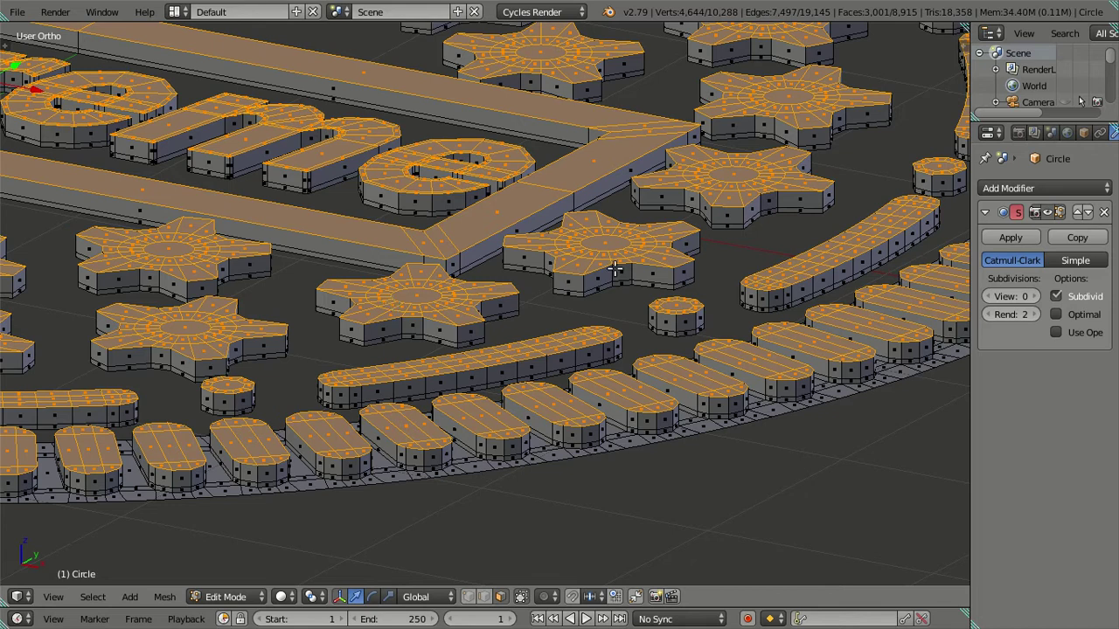
Step: Remove the selected top faces, leaving the stars, letters and slots as open walls
key("a")
scroll(530, 281, "down", 2)
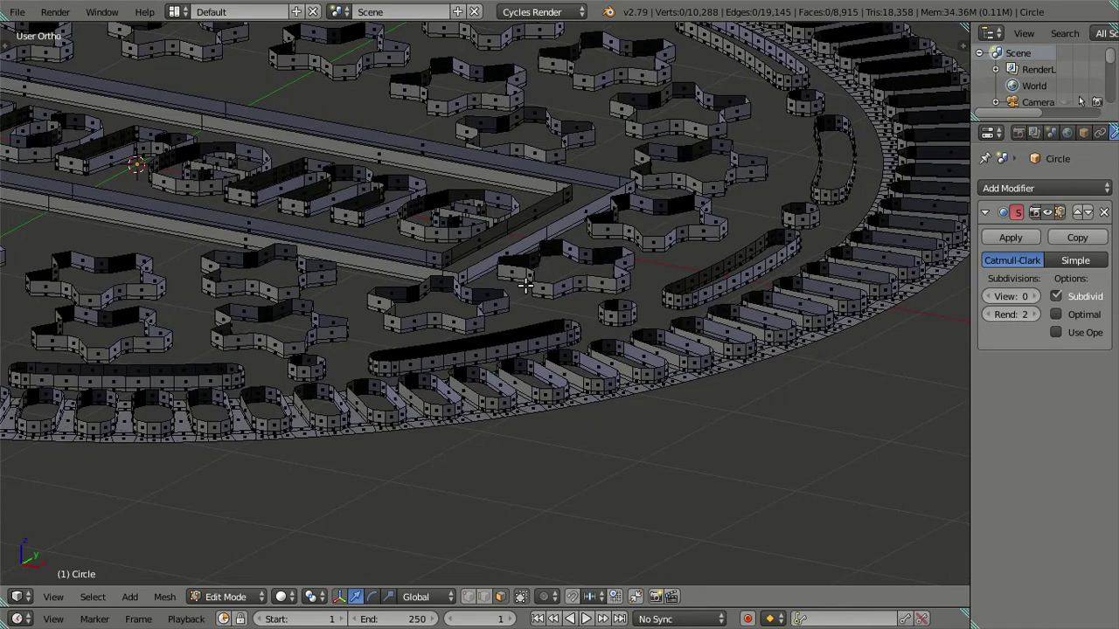
scroll(521, 278, "up", 2)
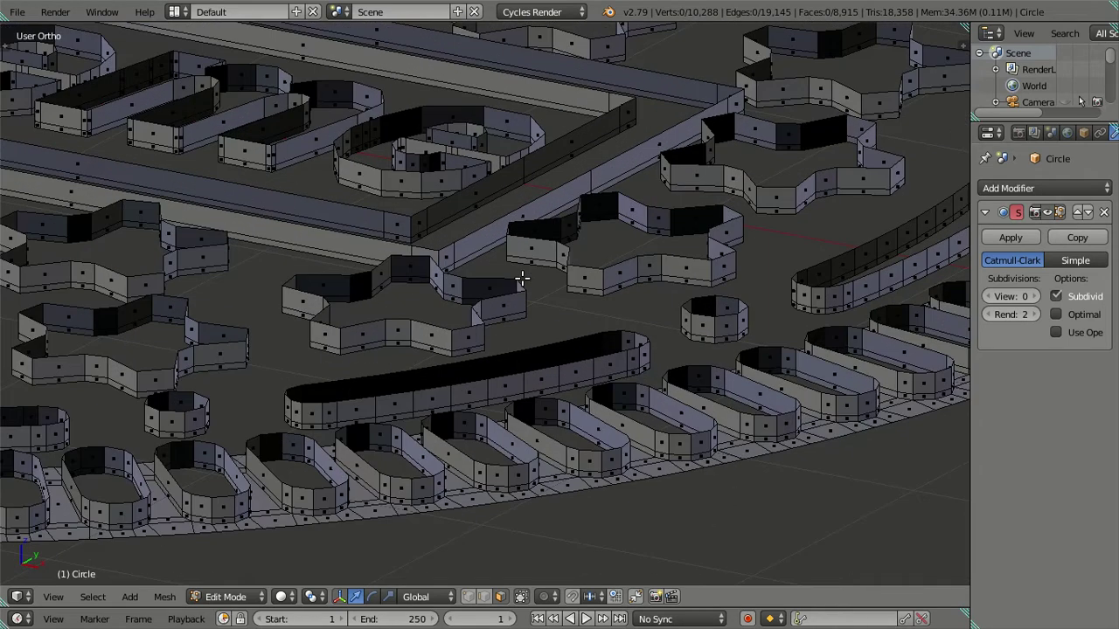
scroll(522, 278, "down", 3)
scroll(522, 278, "down", 2)
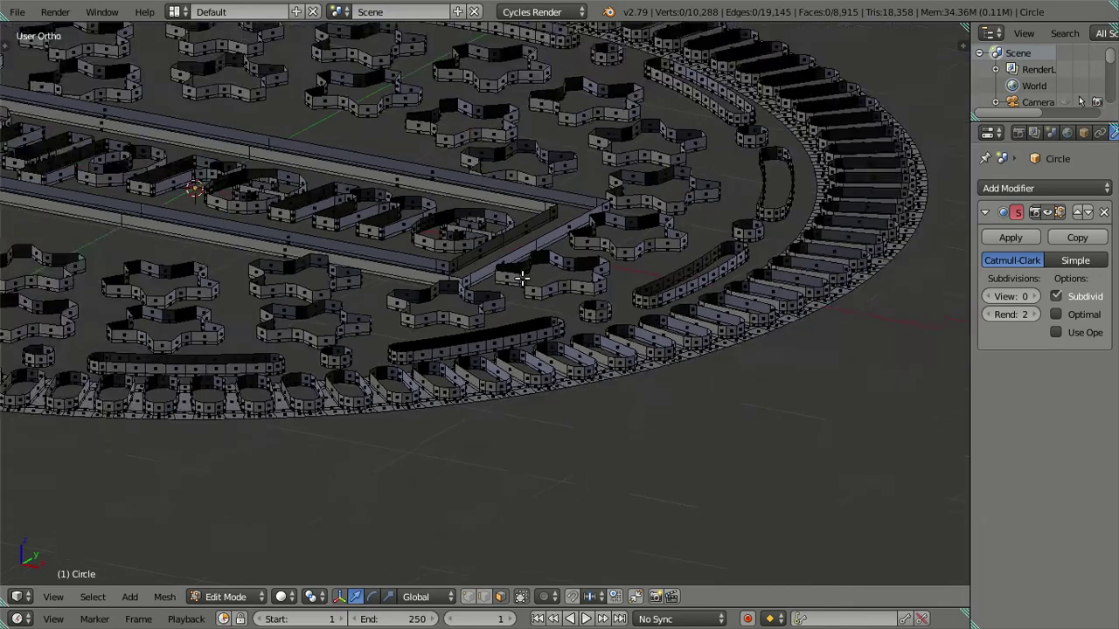
scroll(522, 264, "up", 1)
scroll(524, 314, "up", 3)
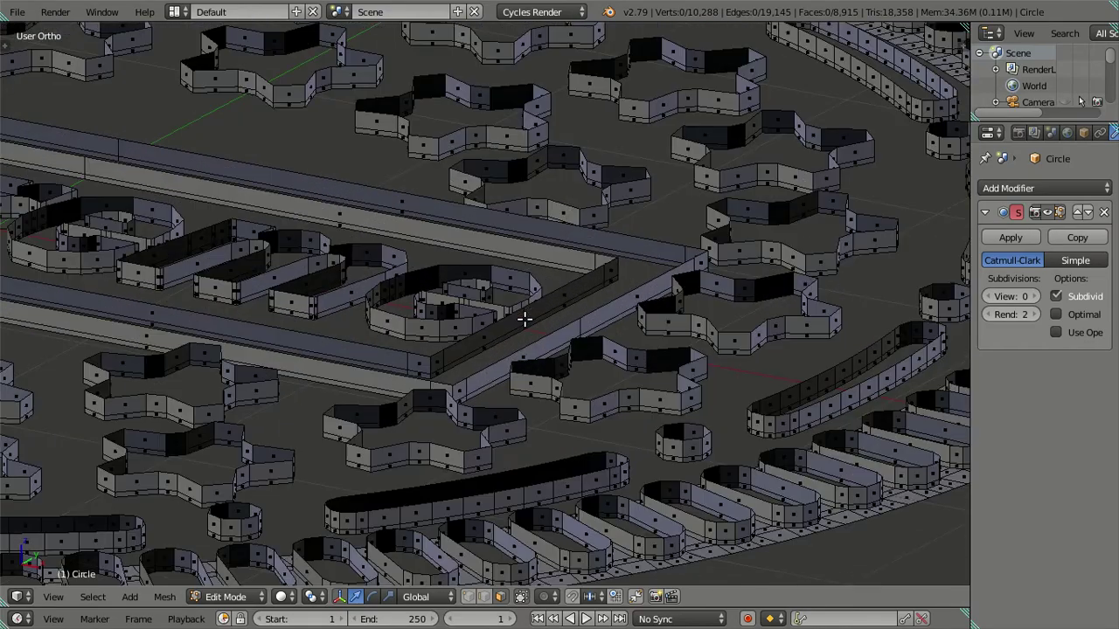
scroll(524, 318, "up", 2)
key("KP_1")
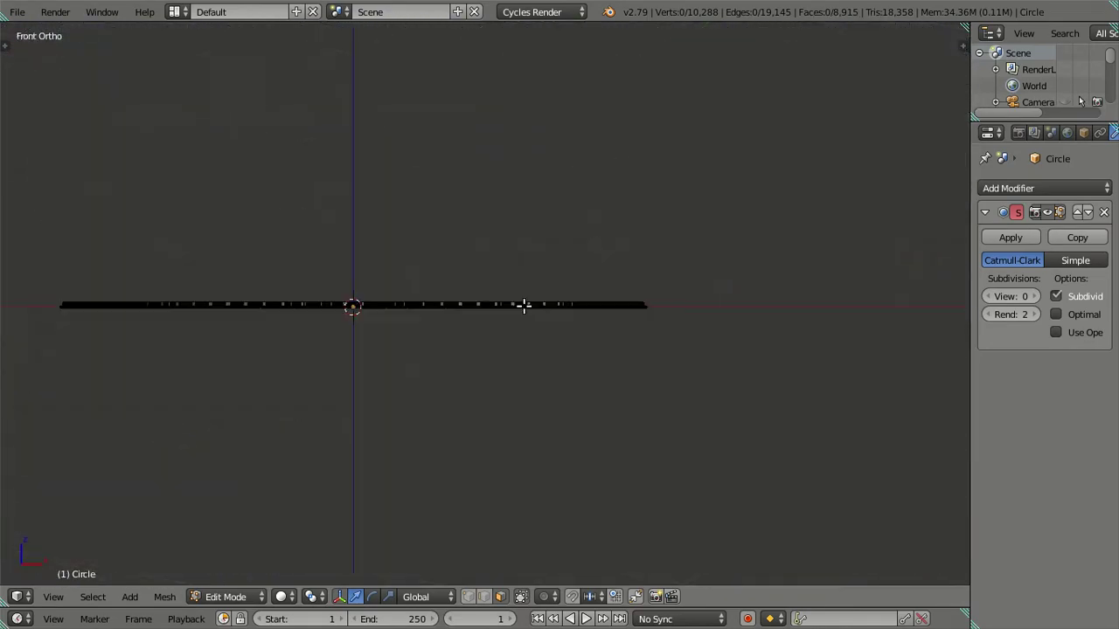
Step: In front wireframe view, box-select the top edge rows of the first stretches of raised features
scroll(524, 302, "up", 1)
scroll(530, 297, "up", 3)
scroll(629, 384, "up", 3)
mouse_move(664, 344)
middle_mouse_down("shift")
mouse_move(337, 401)
mouse_move(522, 425)
mouse_move(426, 299)
mouse_move(415, 310)
mouse_move(418, 296)
middle_mouse_up("shift")
key("KP_1")
scroll(489, 293, "up", 1)
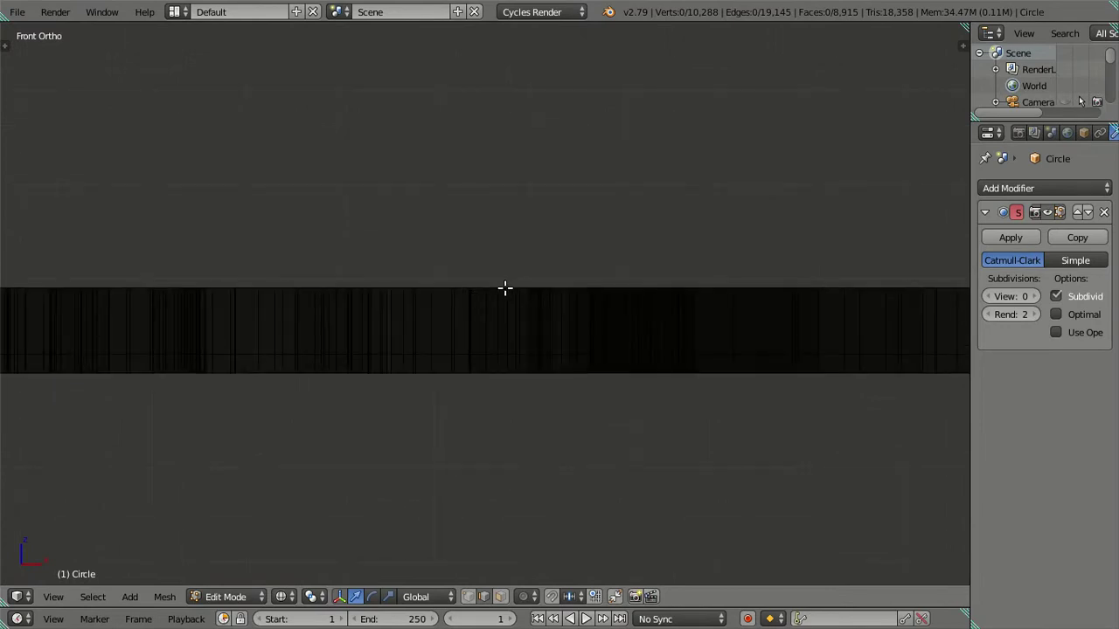
middle_click_drag(504, 289, 519, 279, "shift")
scroll(533, 271, "down", 2)
key("b")
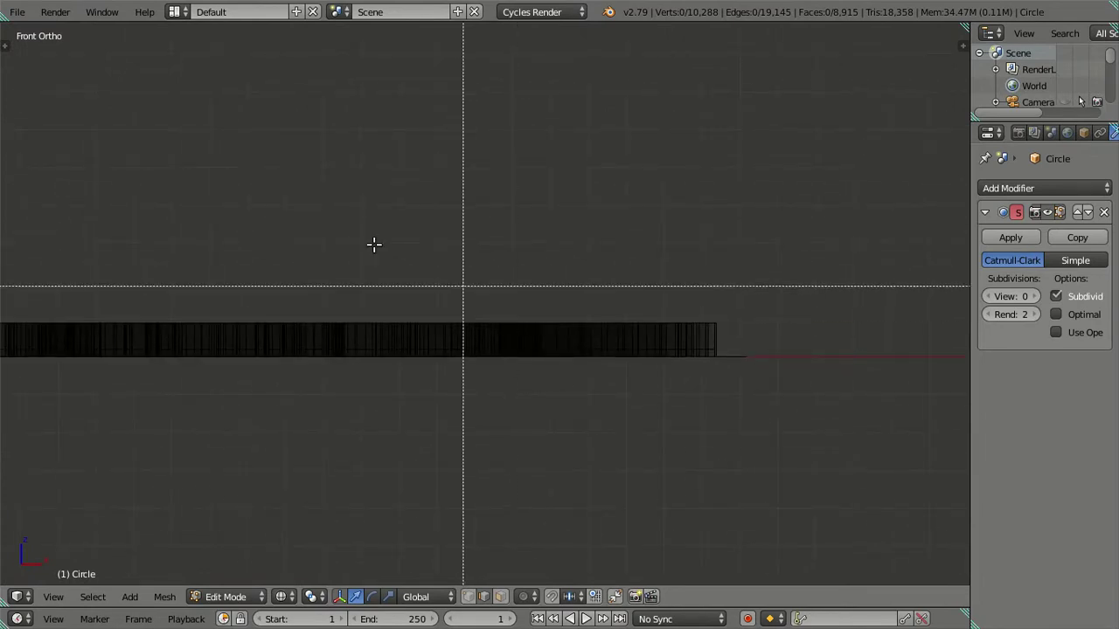
mouse_move(758, 334)
left_mouse_down()
mouse_move(568, 336)
mouse_move(25, 272)
left_mouse_up()
middle_click_drag(120, 279, 721, 325, "shift")
key("b")
left_click_drag(740, 312, 23, 354)
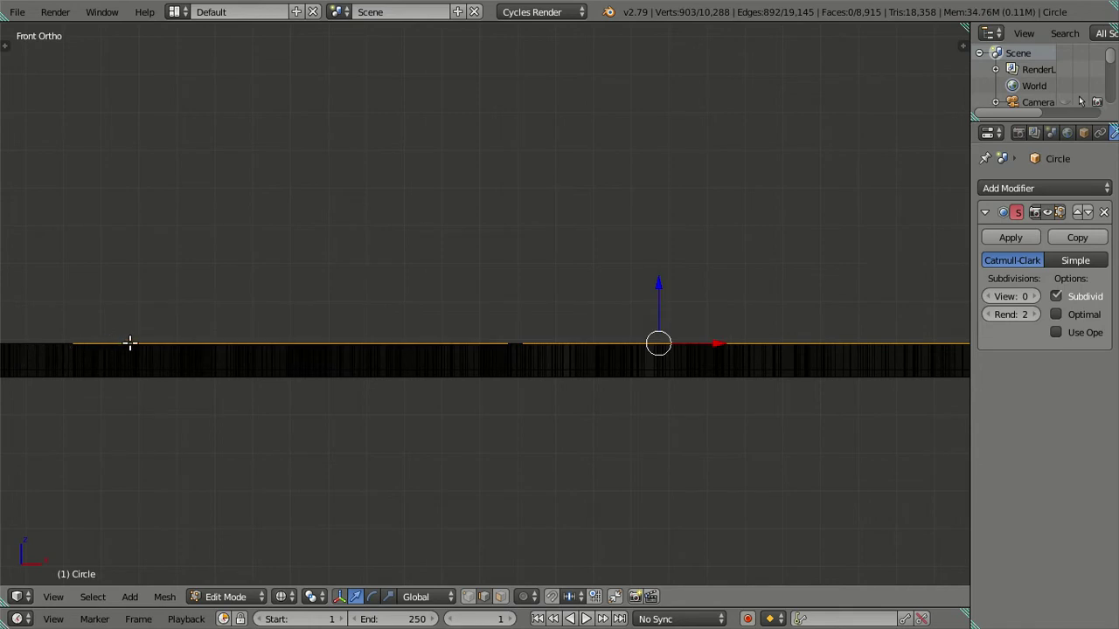
middle_click_drag(130, 341, 874, 325, "shift")
key("b")
left_click_drag(883, 289, 84, 332)
middle_click_drag(192, 307, 449, 322, "shift")
scroll(612, 342, "down", 1)
mouse_move(611, 342)
middle_mouse_down("shift")
mouse_move(425, 342)
mouse_move(416, 375)
mouse_move(550, 319)
middle_mouse_up("shift")
key("KP_1")
scroll(392, 346, "up", 2)
Step: Box-select the remaining features' top edge rows, reaching 2,458 selected vertices
key("b")
left_click_drag(686, 300, 317, 329)
middle_click_drag(317, 329, 660, 323, "shift")
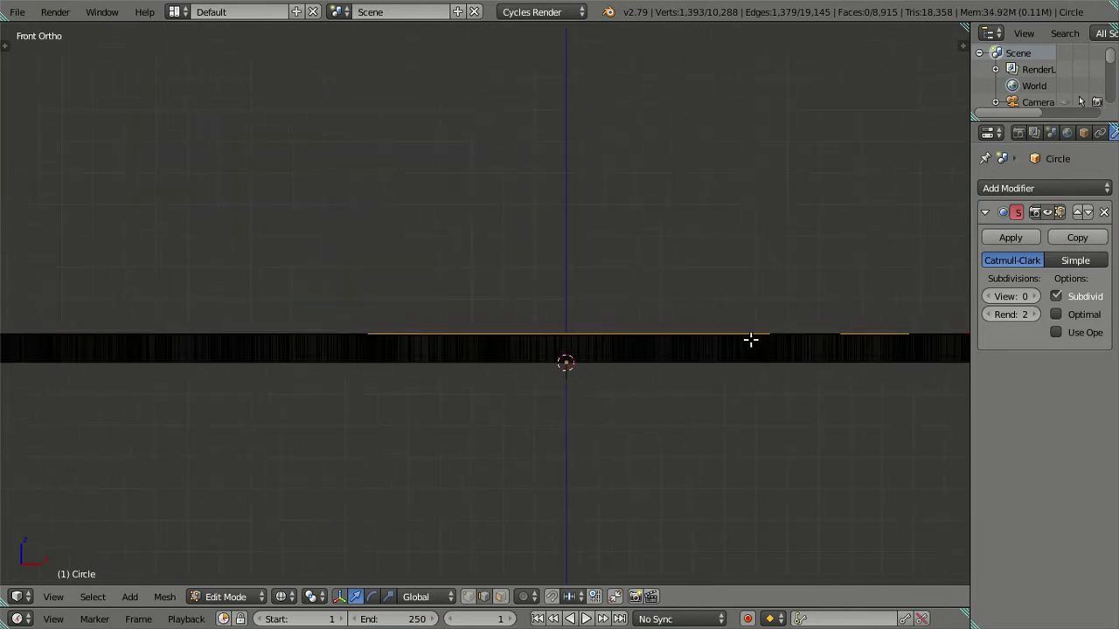
key("b")
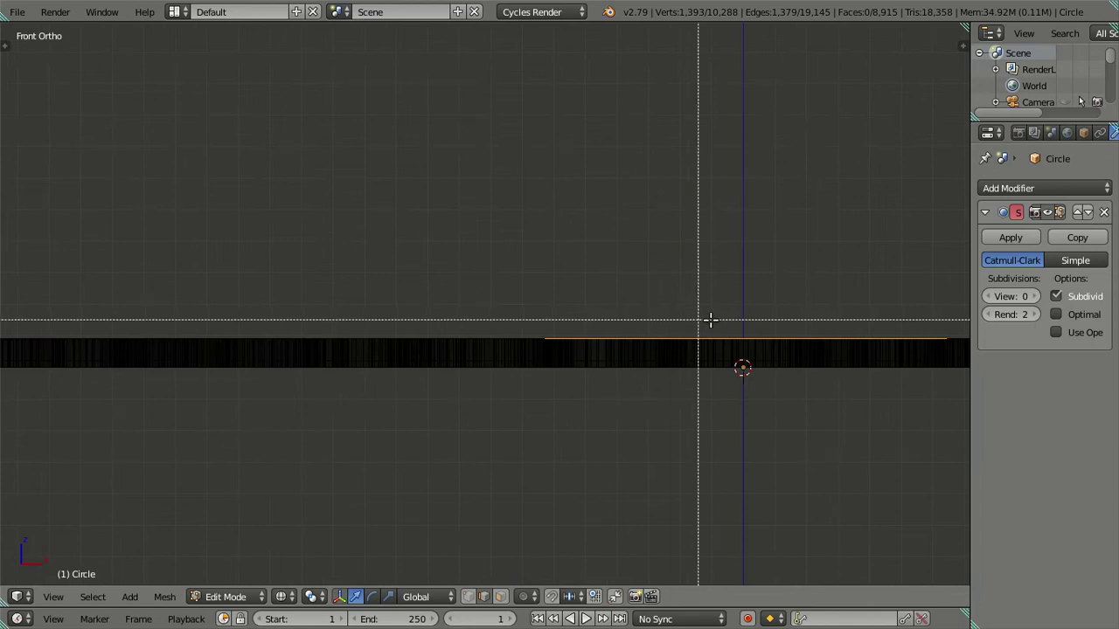
left_click_drag(739, 319, 70, 346)
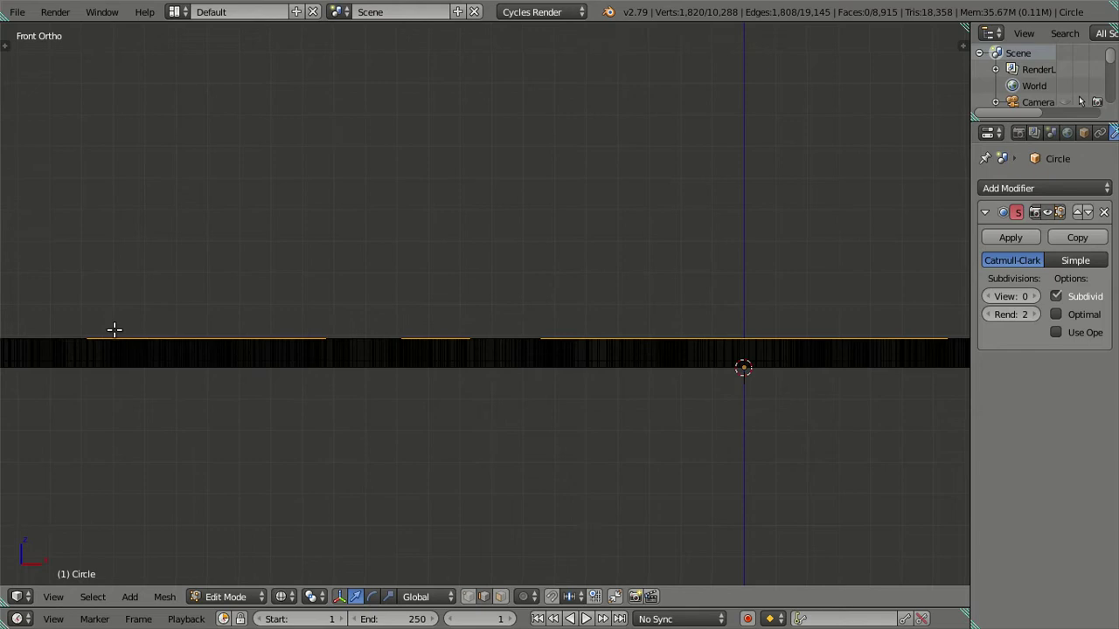
middle_click_drag(112, 329, 701, 316, "shift")
key("b")
left_click_drag(762, 289, 200, 335)
middle_click_drag(187, 303, 674, 303, "shift")
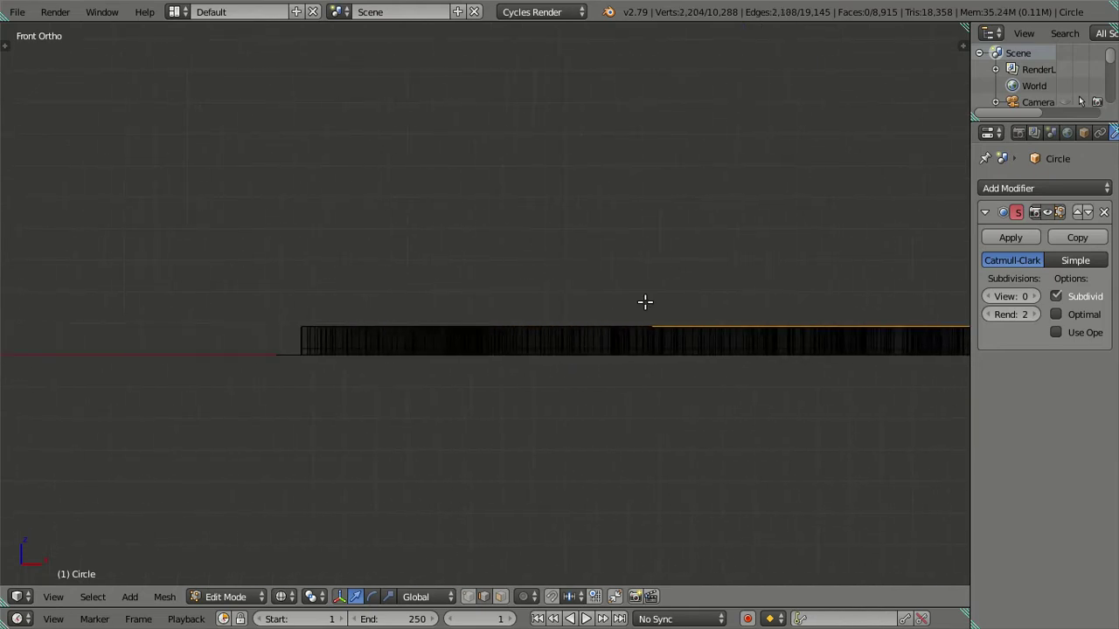
key("b")
mouse_move(717, 306)
left_mouse_down()
mouse_move(263, 333)
mouse_move(287, 332)
left_mouse_up()
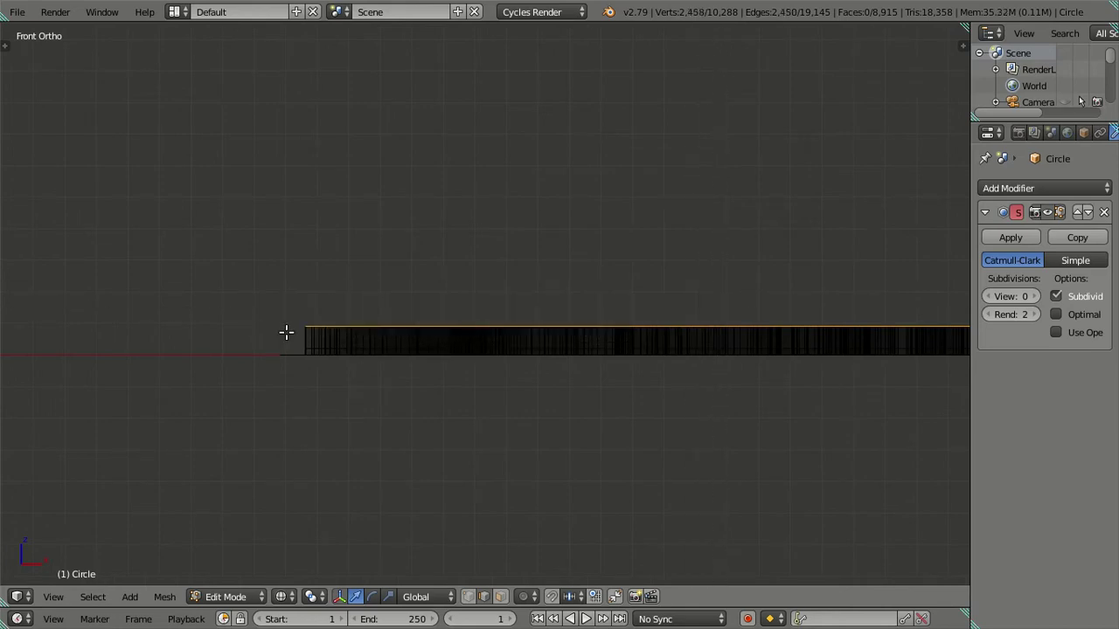
middle_click_drag(288, 332, 501, 314, "shift")
mouse_move(714, 315)
middle_mouse_down()
mouse_move(452, 304)
mouse_move(604, 250)
middle_mouse_up()
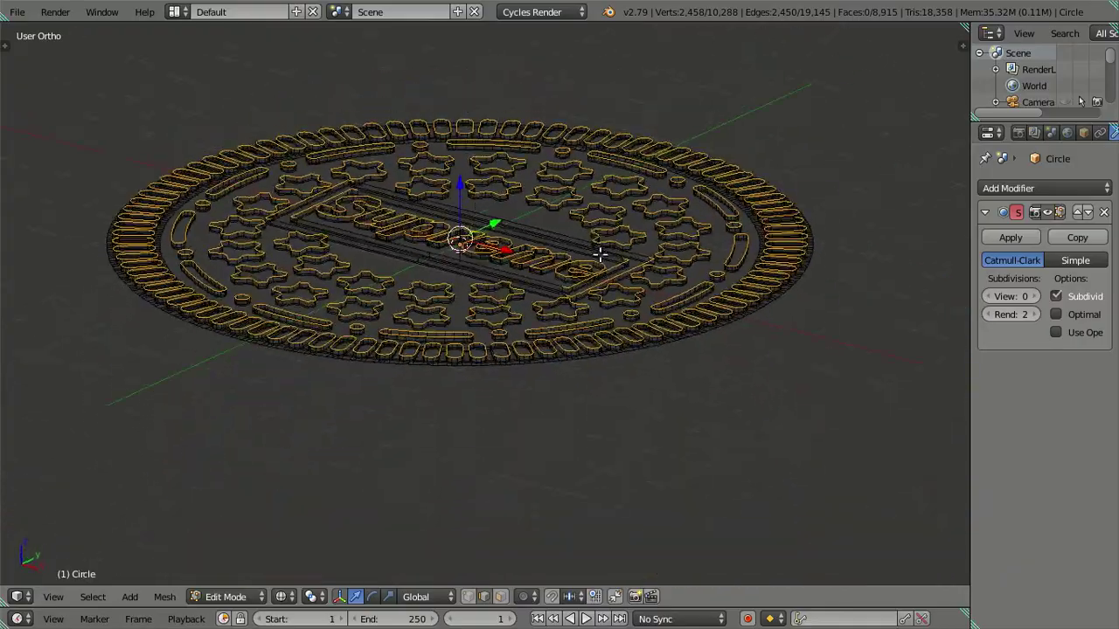
Step: Lower the selected top edges by -0.15 along Z
scroll(512, 292, "up", 4)
scroll(505, 302, "up", 2)
scroll(505, 302, "up", 2)
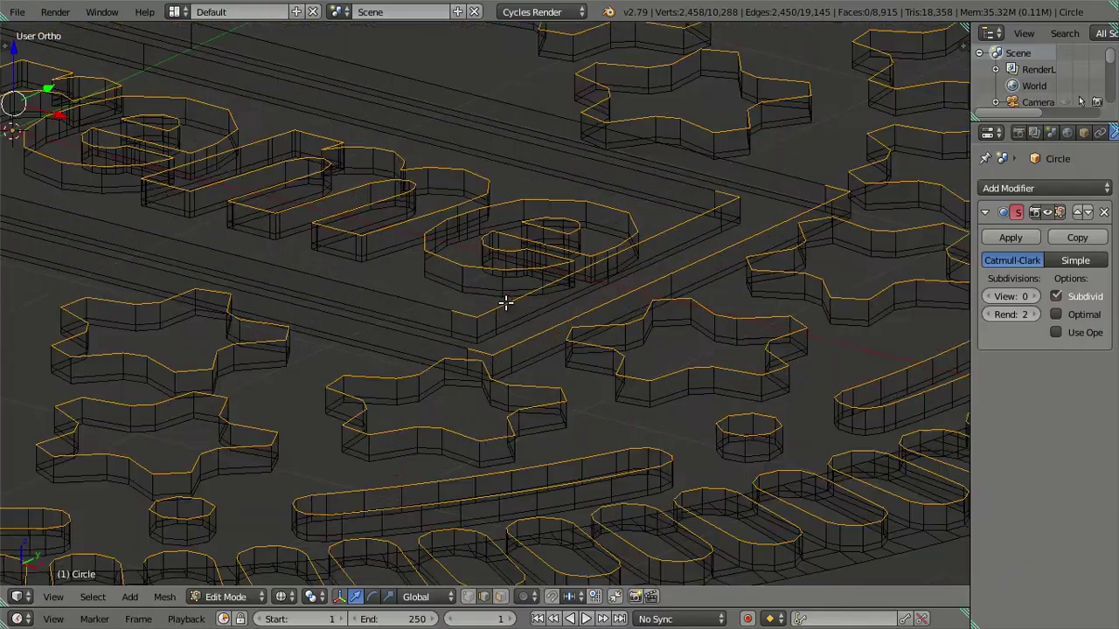
scroll(551, 313, "down", 4)
scroll(545, 295, "down", 1)
scroll(528, 284, "up", 2)
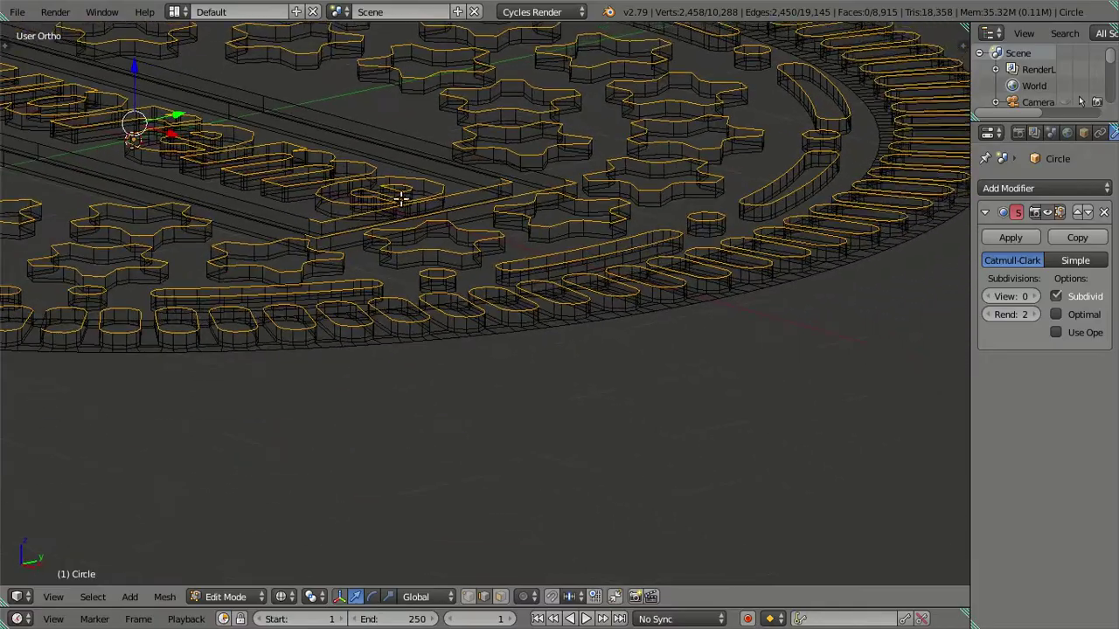
scroll(532, 299, "up", 2)
scroll(521, 306, "up", 1)
scroll(509, 306, "up", 2)
scroll(463, 249, "up", 2)
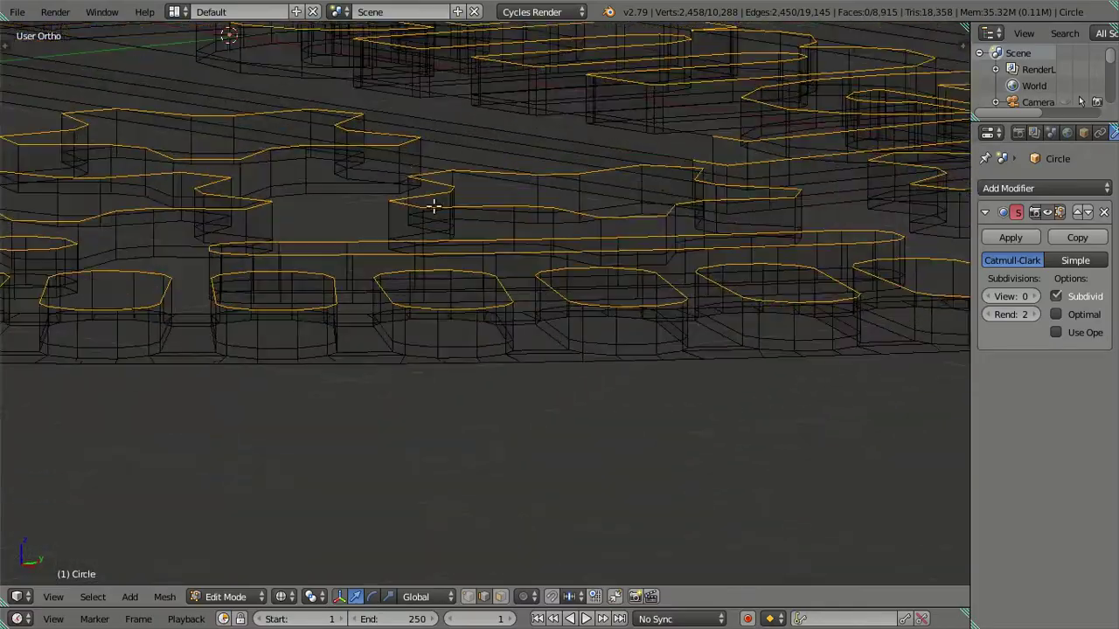
scroll(559, 349, "up", 1)
middle_click_drag(524, 301, 557, 342, "shift")
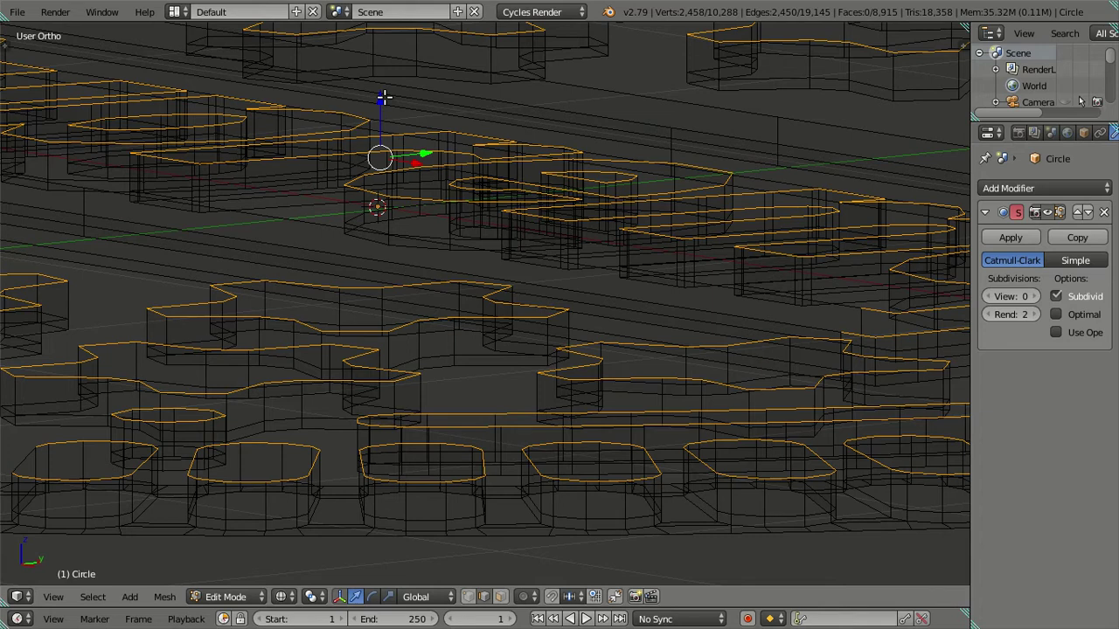
left_click_drag(383, 97, 387, 105)
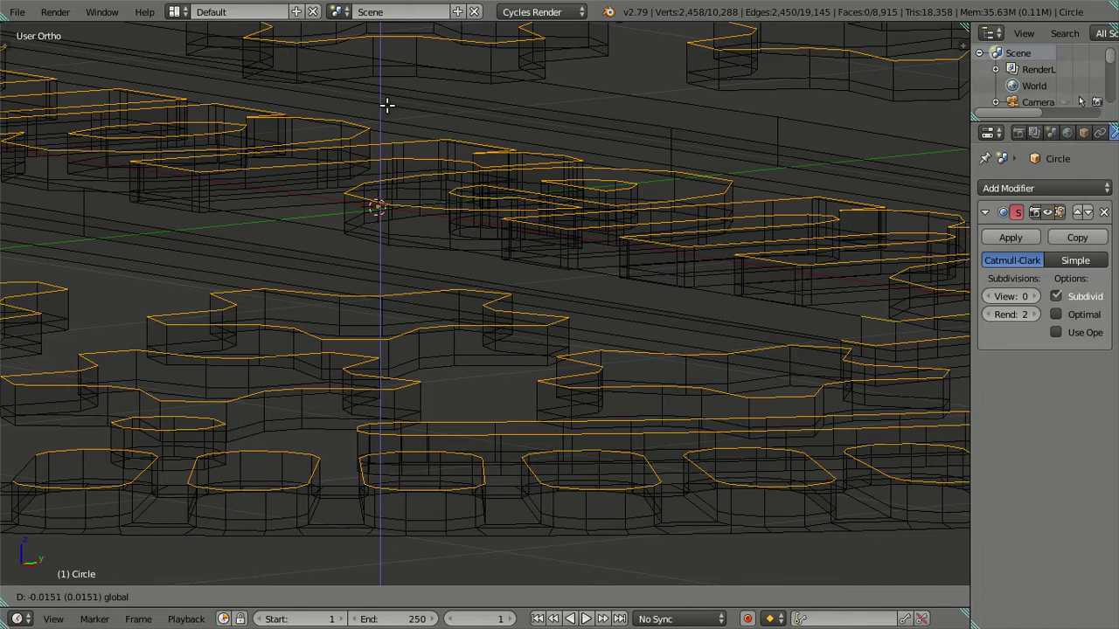
type("-.1")
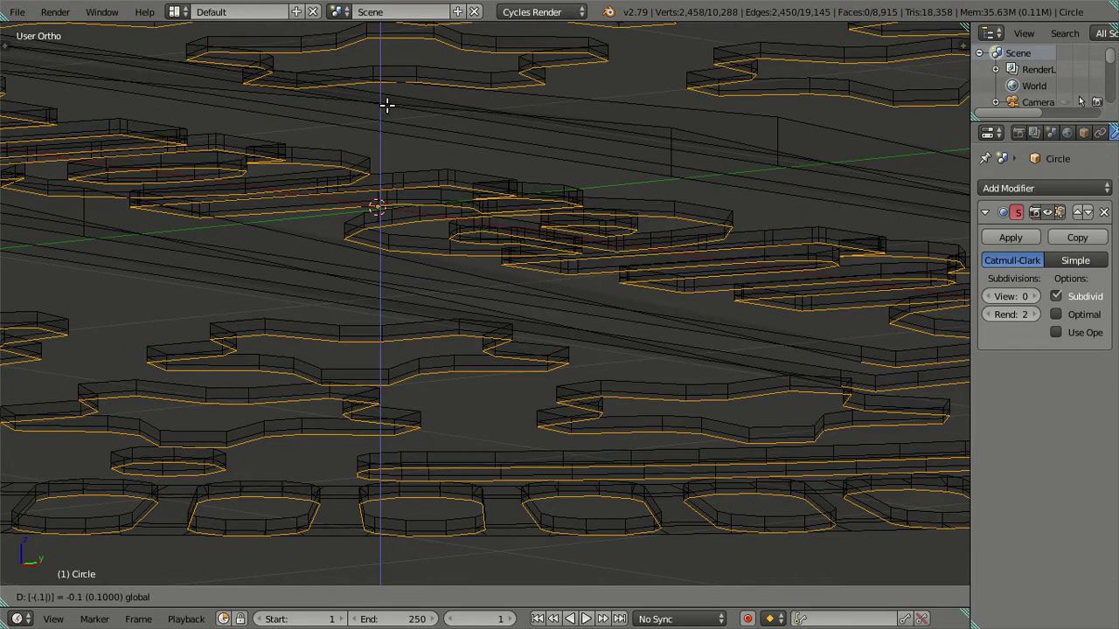
type("5")
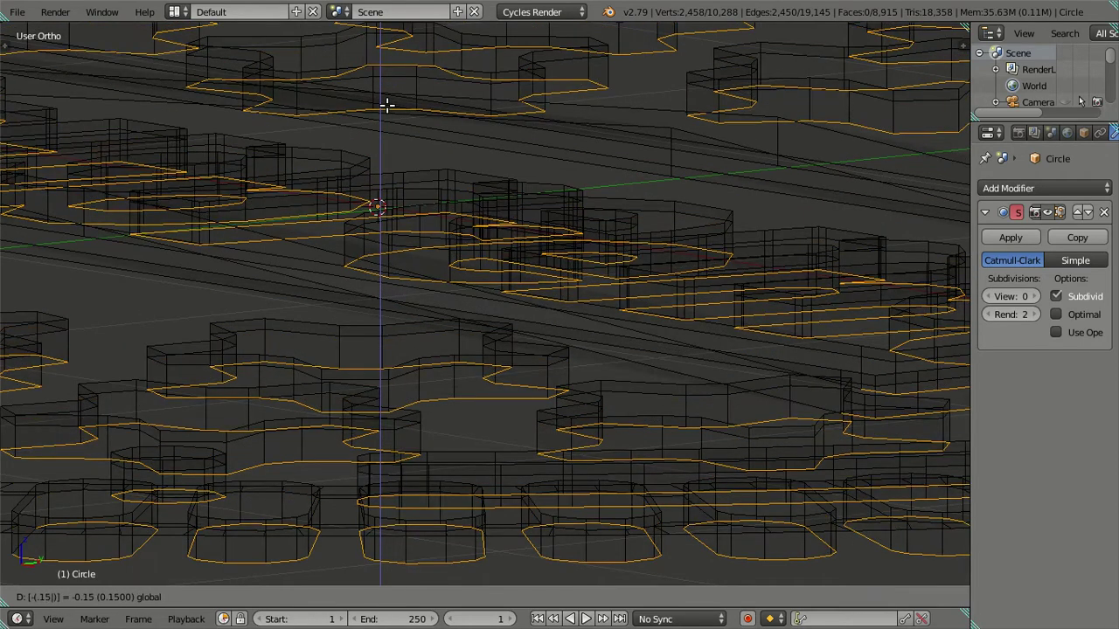
key("Return")
Step: Redo the edge move at -0.1 along Z and return to Object Mode
left_click_drag(382, 100, 380, 97)
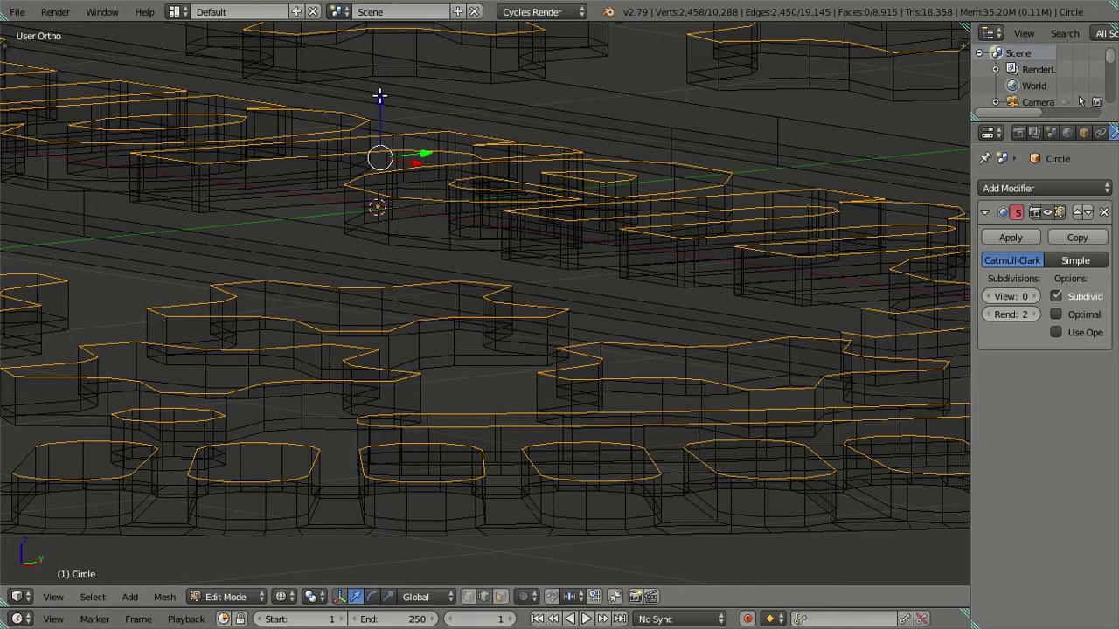
key("Tab")
key("z")
key("Tab")
key("Tab")
key("Tab")
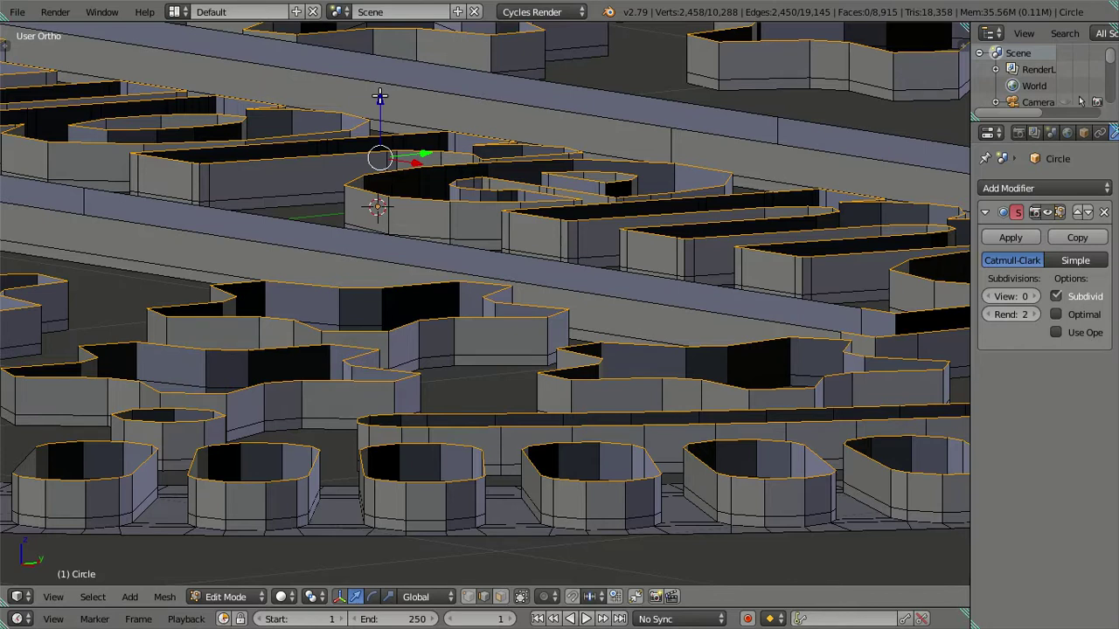
left_click_drag(377, 93, 384, 106)
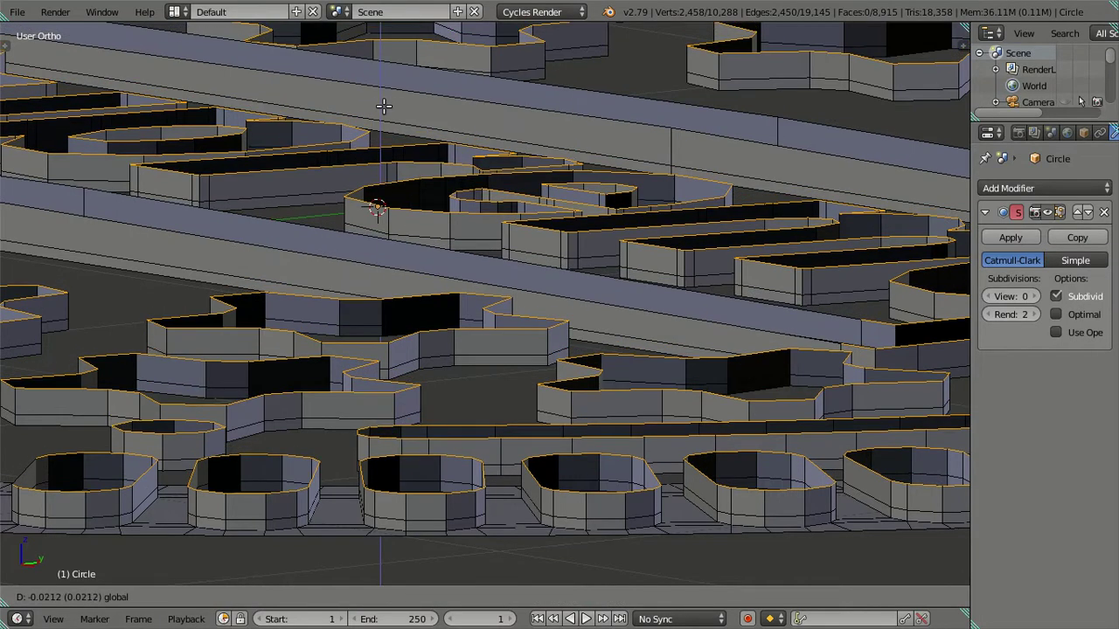
type("-0.1")
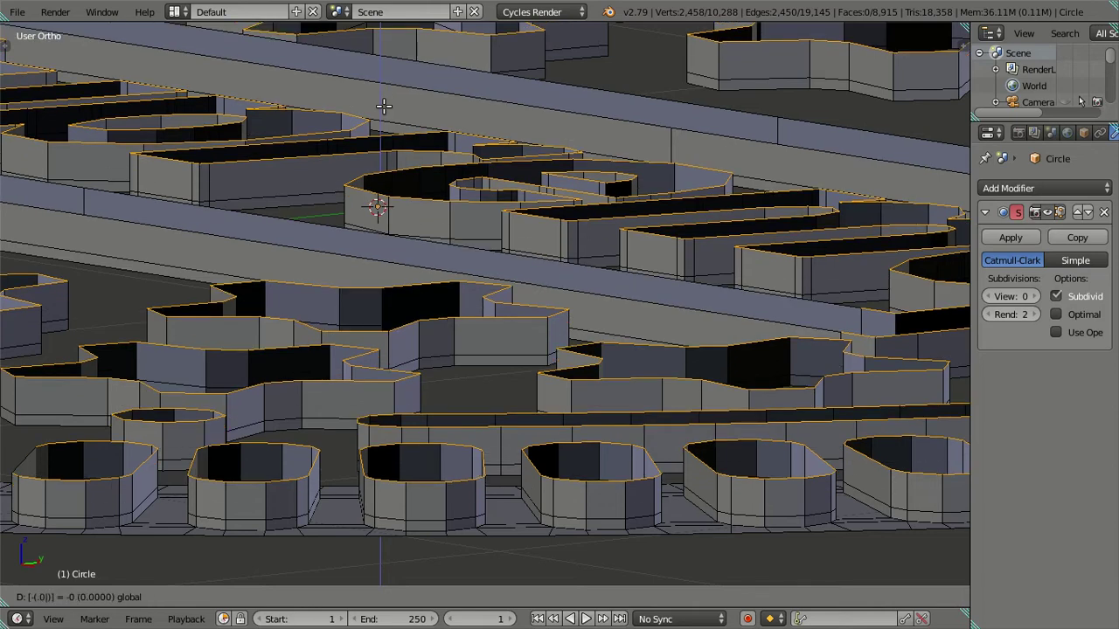
key("Return")
key("Tab")
Step: Orbit and pan to inspect the Supreme lettering, stars and rim
scroll(462, 207, "down", 3)
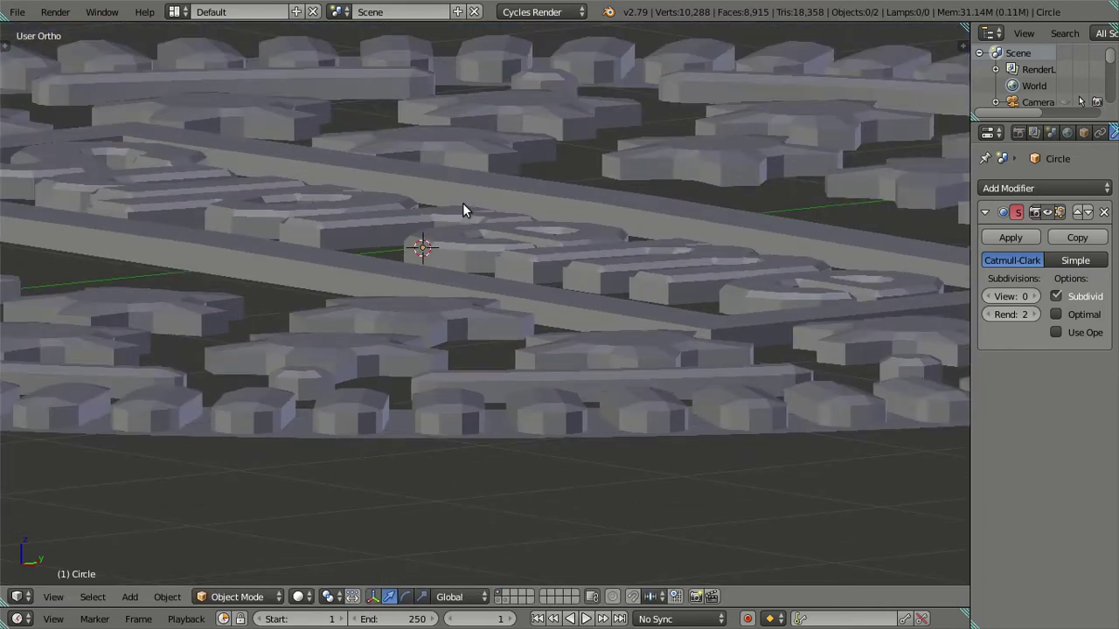
scroll(471, 254, "down", 3)
scroll(507, 358, "up", 2)
mouse_move(507, 358)
middle_mouse_down()
mouse_move(544, 302)
mouse_move(670, 317)
mouse_move(377, 189)
middle_mouse_up()
scroll(378, 188, "down", 4)
mouse_move(710, 334)
middle_mouse_down()
mouse_move(684, 241)
mouse_move(572, 220)
middle_mouse_up()
scroll(612, 418, "up", 3)
middle_click_drag(612, 418, 527, 324, "shift")
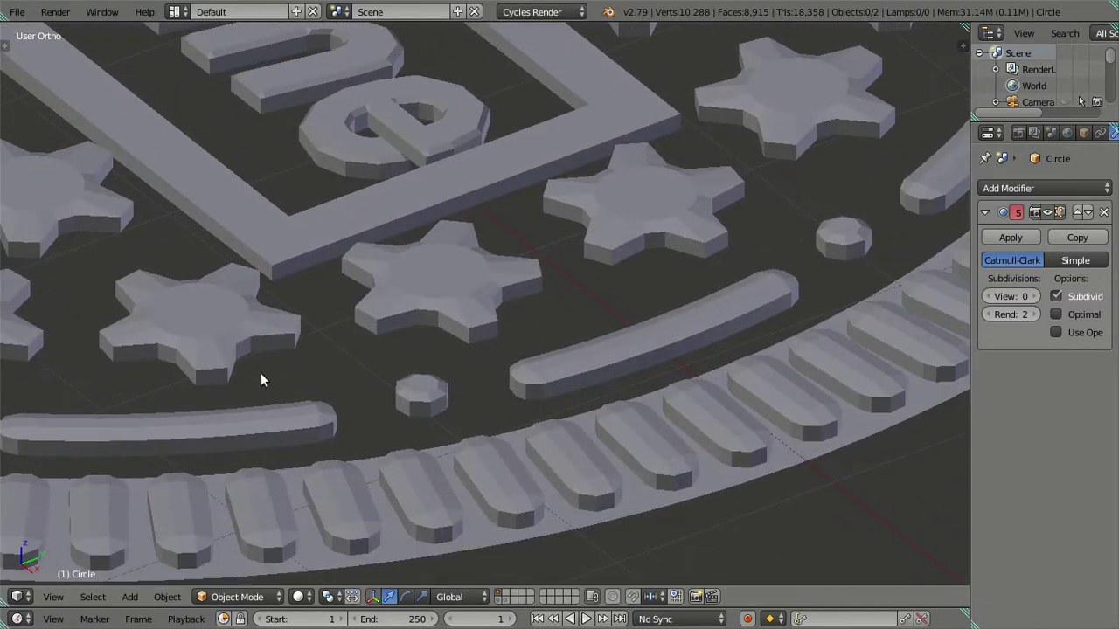
scroll(262, 380, "down", 4)
scroll(263, 341, "down", 3)
Step: Apply Smooth shading to the cover object, then check it from Object and Edit Mode
right_click(340, 350)
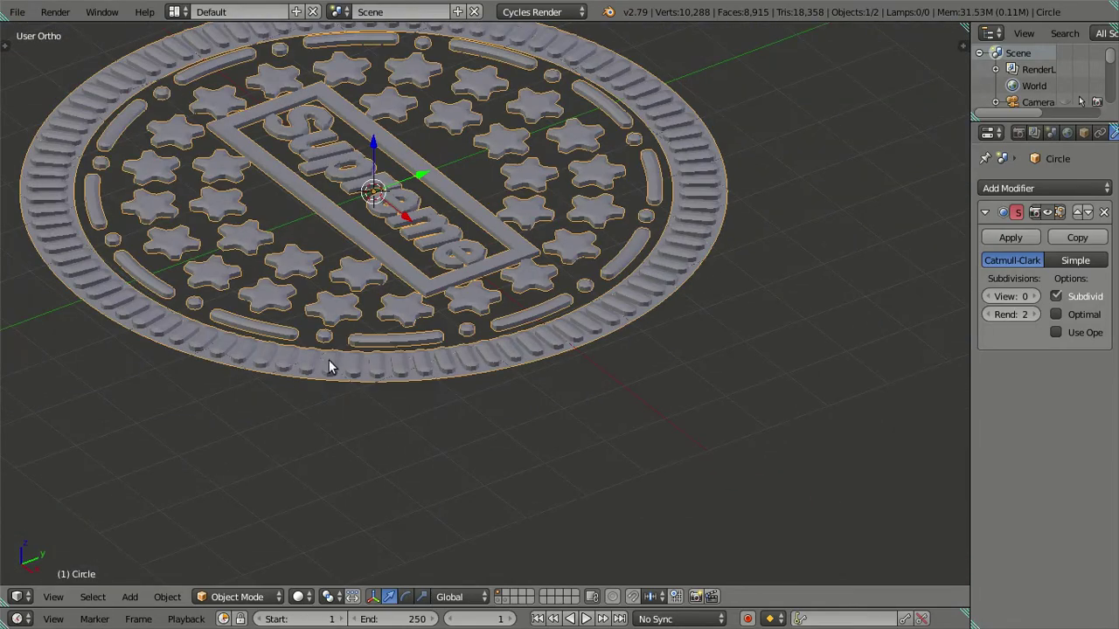
key("t")
middle_click_drag(455, 314, 516, 307)
scroll(517, 307, "up", 4)
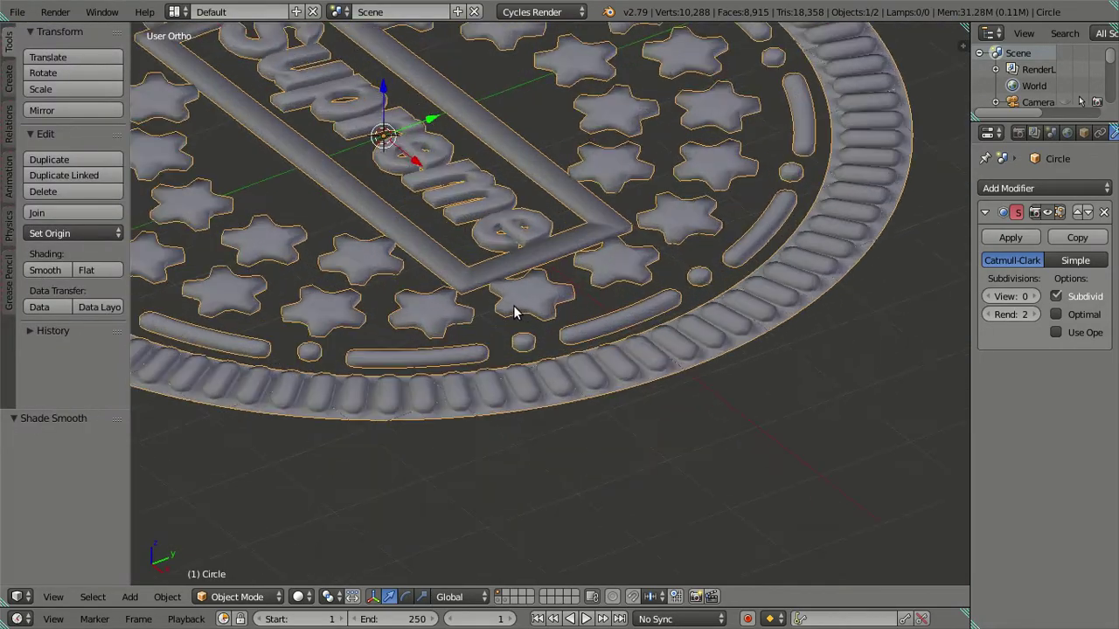
key("Tab")
scroll(560, 329, "up", 2)
key("Tab")
scroll(581, 333, "up", 3)
scroll(570, 348, "down", 2)
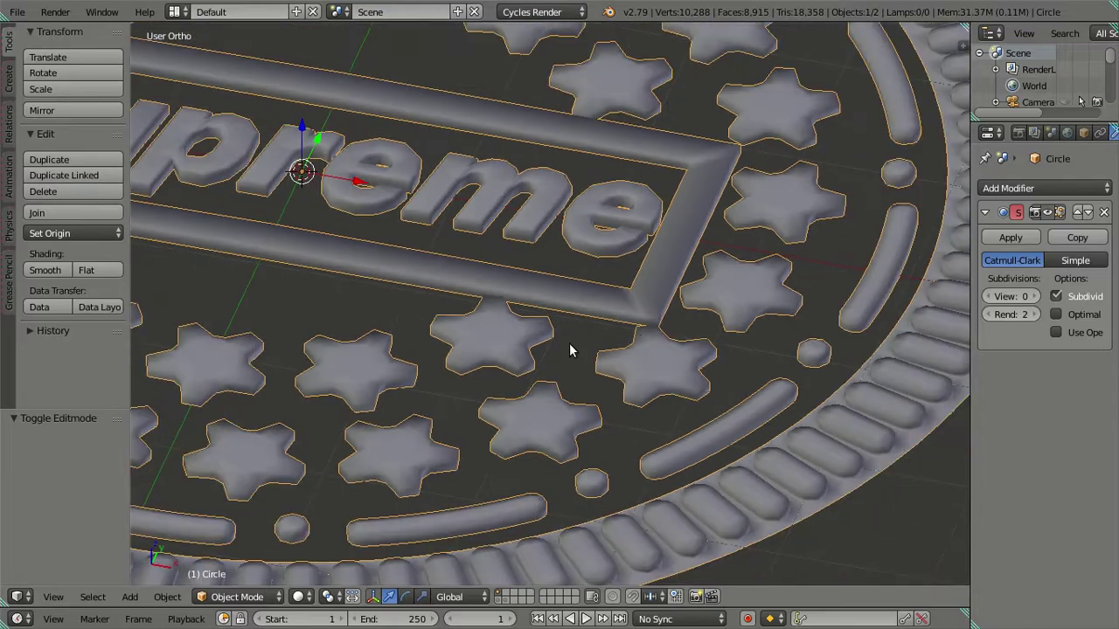
scroll(664, 343, "up", 3)
key("Tab")
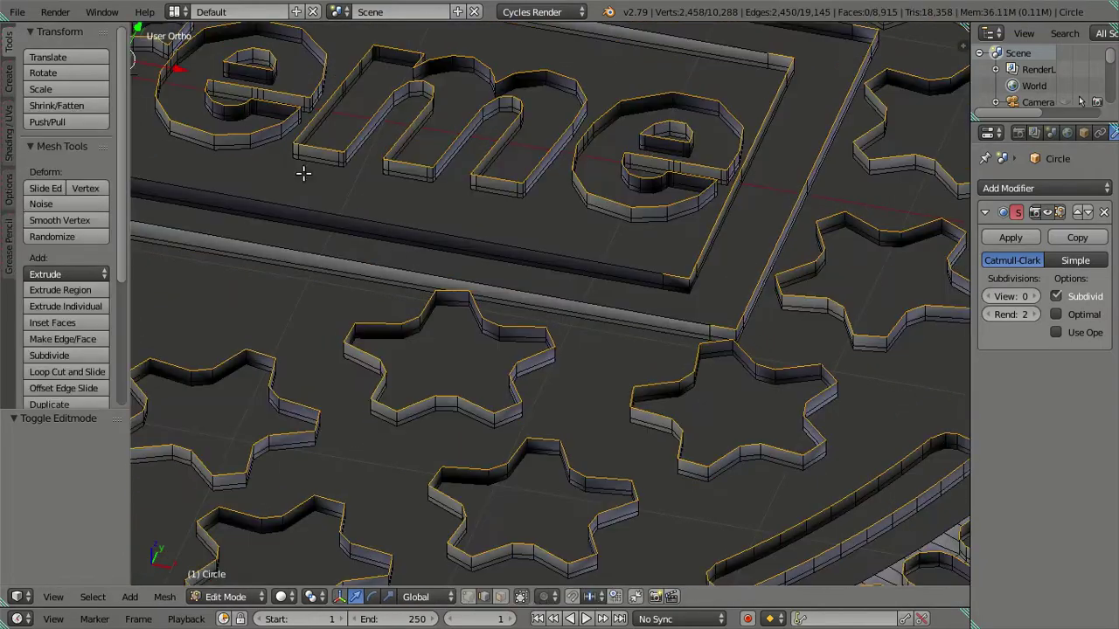
Step: Orbit to a low angle across the cover and zoom in on the mesh
scroll(302, 173, "down", 5)
mouse_move(482, 250)
middle_mouse_down()
mouse_move(554, 283)
mouse_move(499, 212)
middle_mouse_up()
scroll(499, 202, "up", 2)
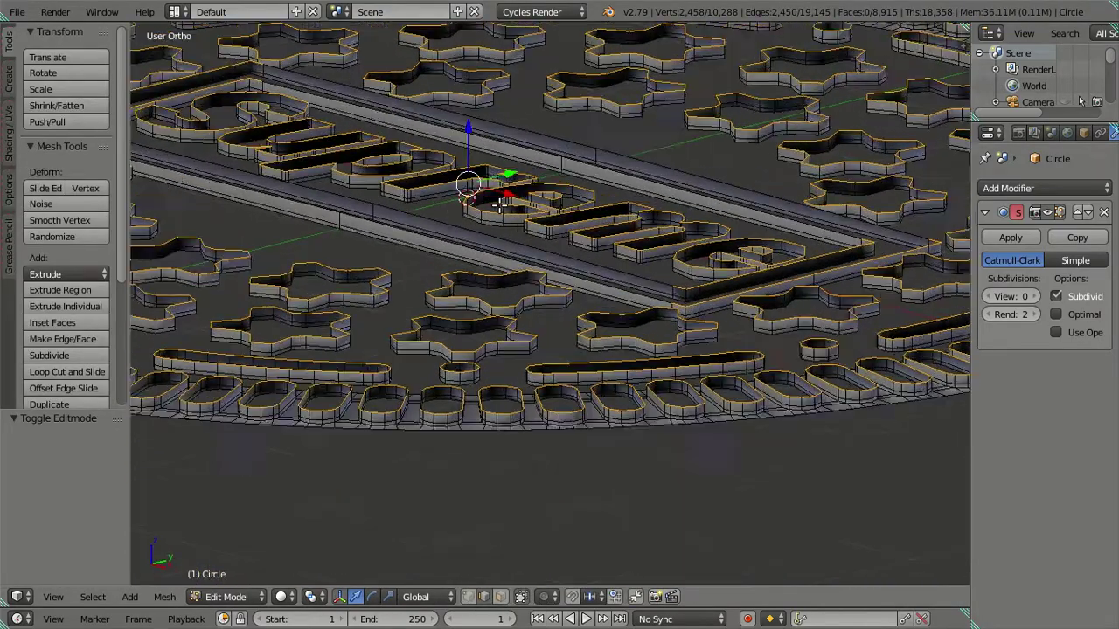
scroll(500, 203, "up", 2)
scroll(504, 272, "up", 3)
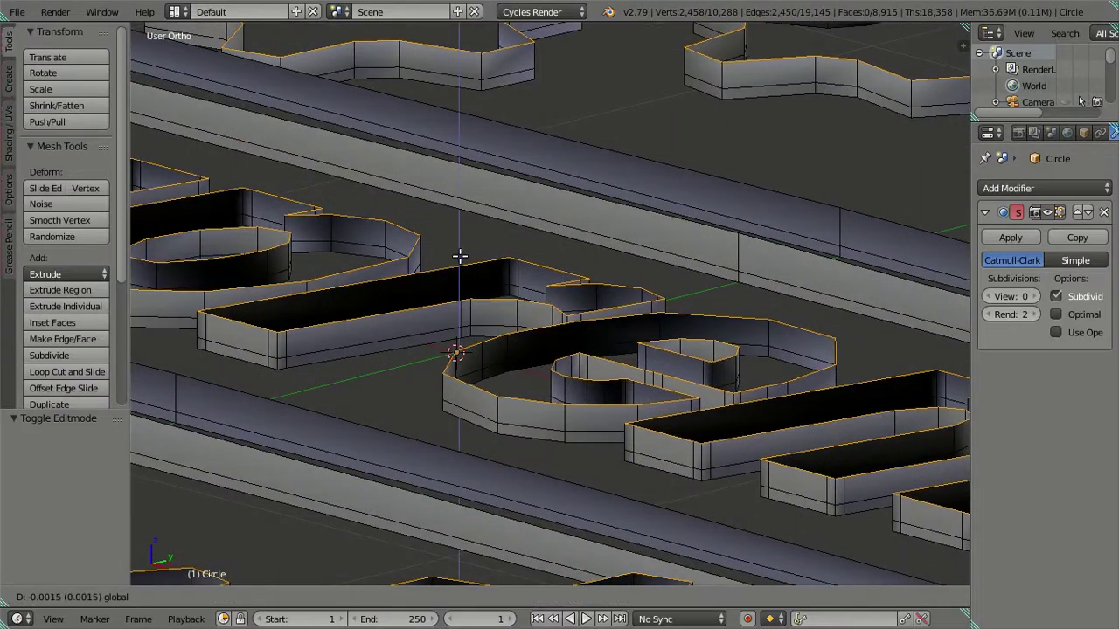
Step: Inspect the smoothed mesh in Object Mode from above the Supreme lettering, then resume editing
key("Tab")
scroll(485, 271, "down", 2)
scroll(488, 278, "down", 4)
mouse_move(487, 278)
middle_mouse_down()
mouse_move(524, 315)
mouse_move(577, 437)
mouse_move(637, 429)
mouse_move(654, 382)
mouse_move(569, 253)
mouse_move(492, 389)
mouse_move(394, 283)
mouse_move(537, 326)
middle_mouse_up()
scroll(559, 394, "up", 3)
scroll(568, 402, "up", 1)
key("Tab")
scroll(555, 249, "up", 3)
Step: Compare the result in Object Mode again, then raise the selected lettering edges slightly
key("Tab")
scroll(492, 367, "down", 3)
scroll(394, 283, "down", 3)
scroll(537, 326, "up", 3)
key("Tab")
scroll(538, 326, "up", 3)
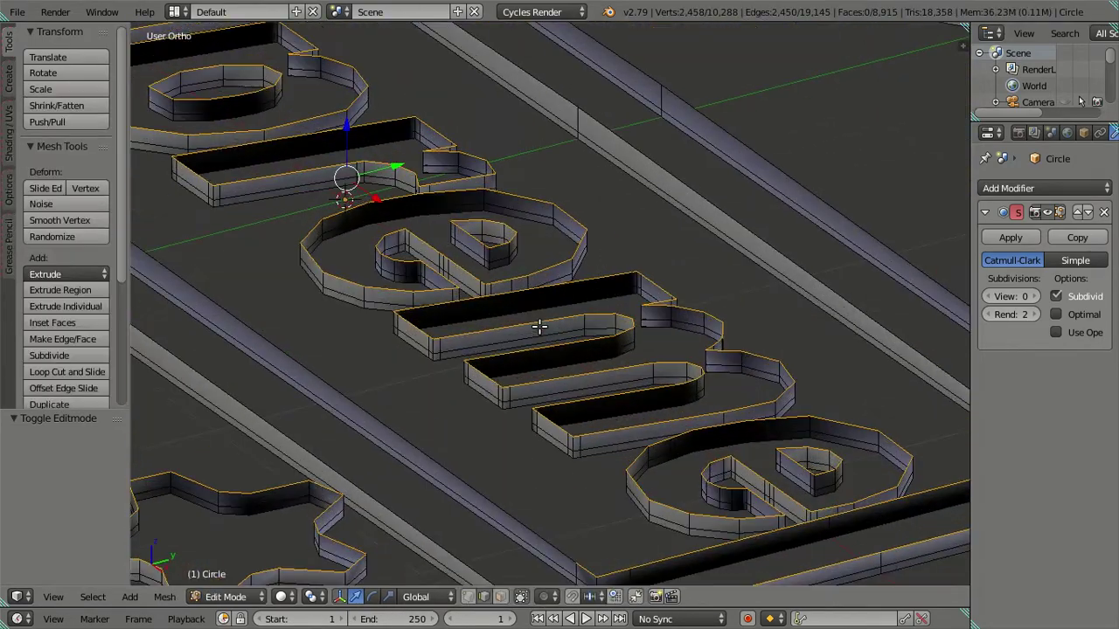
key("ctrl+z")
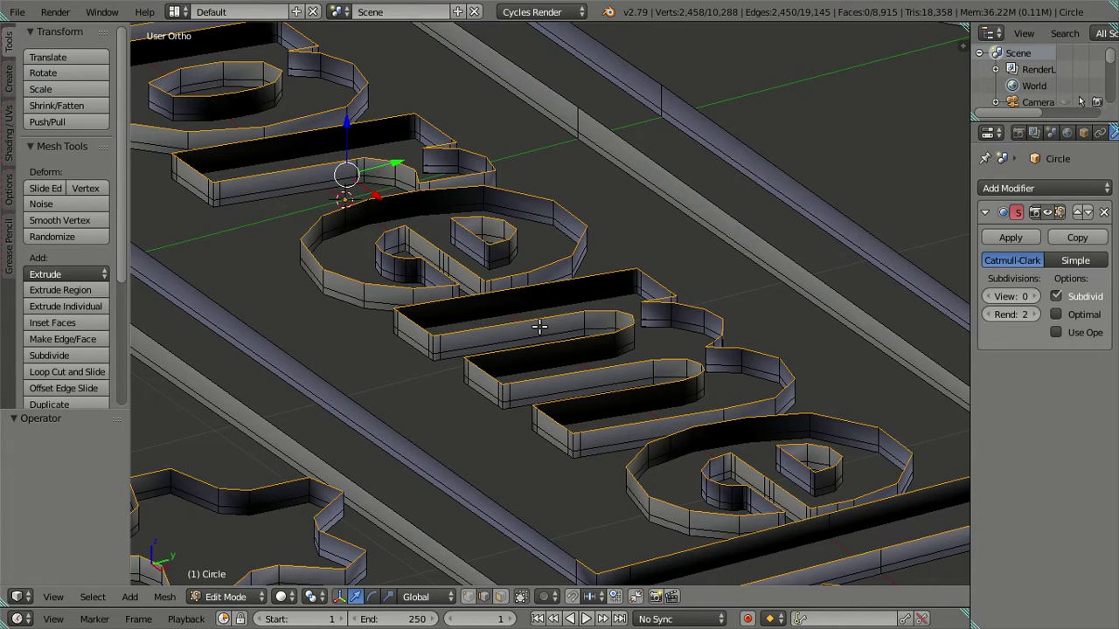
Step: Preview Subdivision Surface at viewport level 1, then reset it to 0 in Edit Mode
key("Tab")
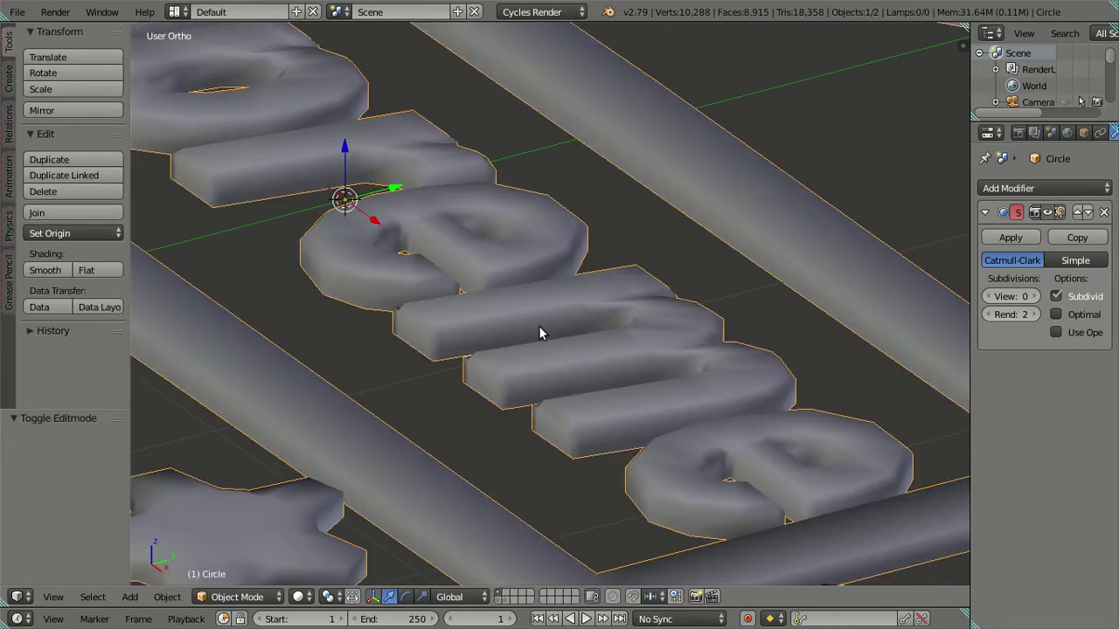
left_click(1034, 296)
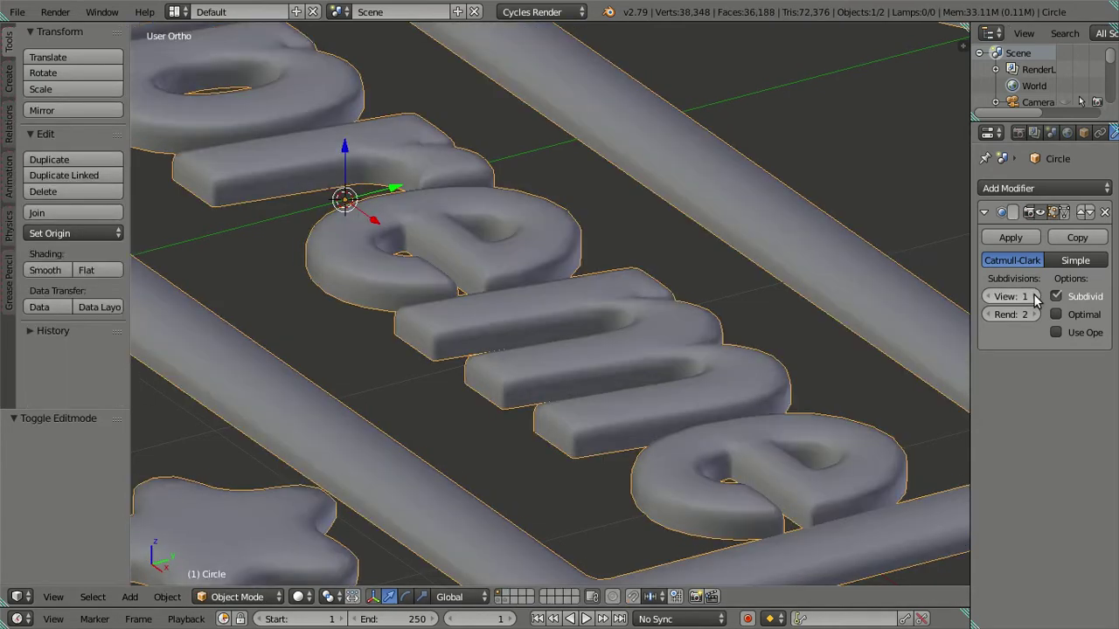
scroll(706, 347, "down", 2)
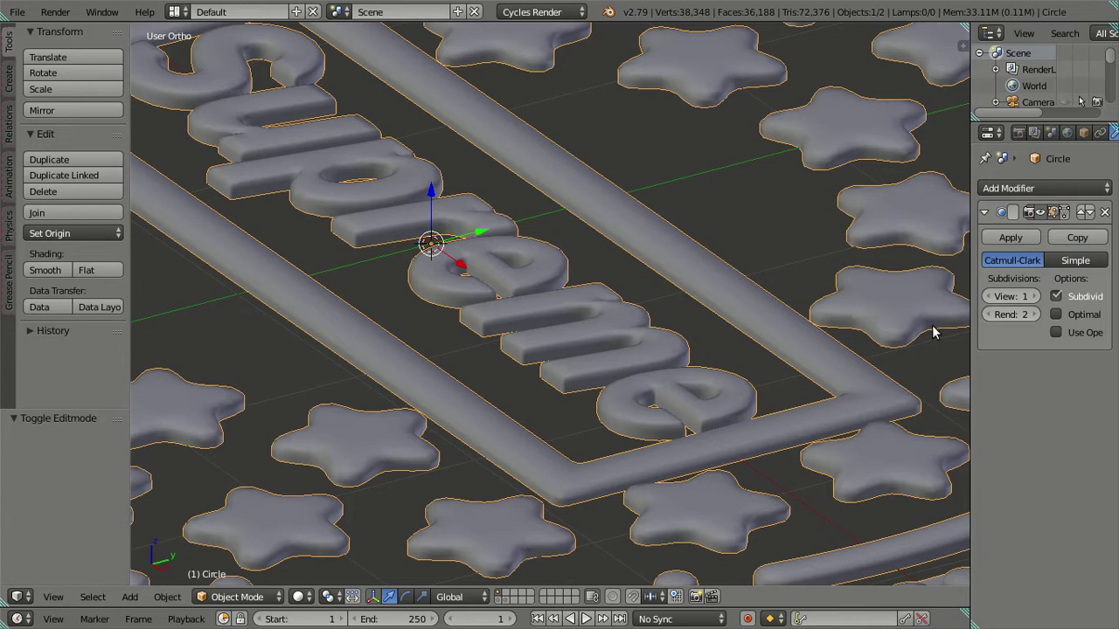
key("ctrl+0")
key("Tab")
scroll(738, 295, "up", 2)
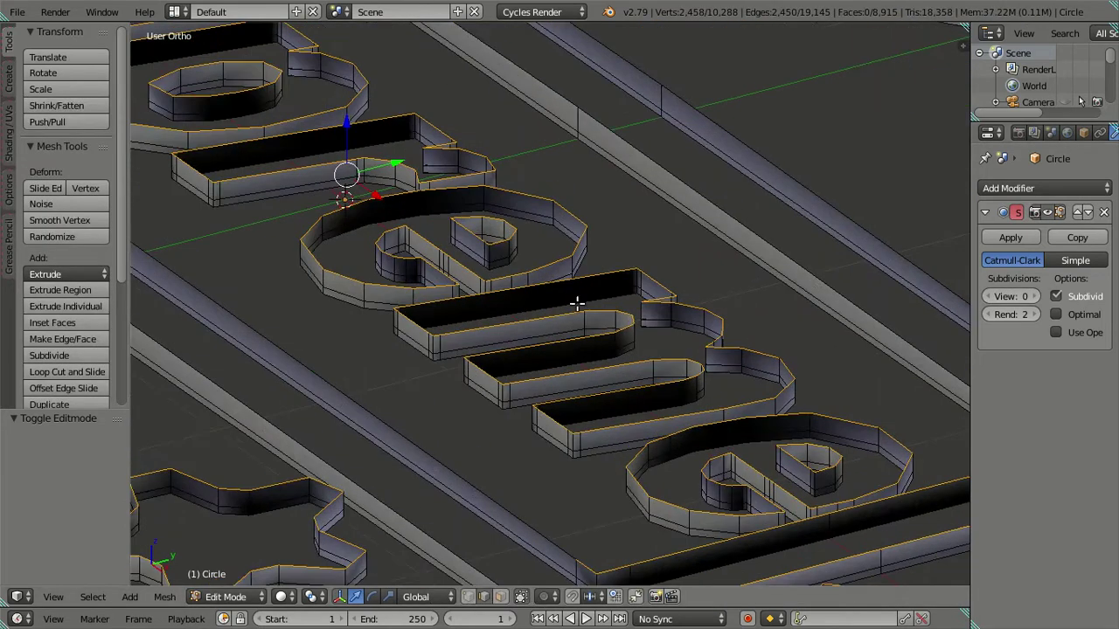
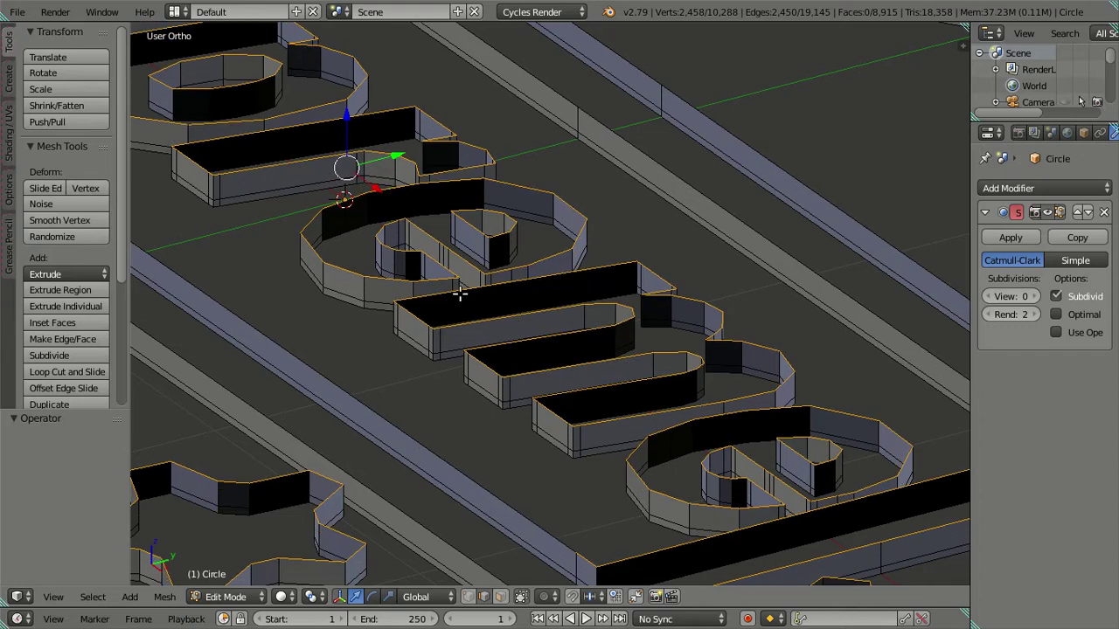
Step: Hide the tool shelf and zoom the viewport to frame the cookie lettering
key("t")
scroll(461, 292, "down", 2)
scroll(440, 300, "down", 3)
scroll(438, 298, "up", 5)
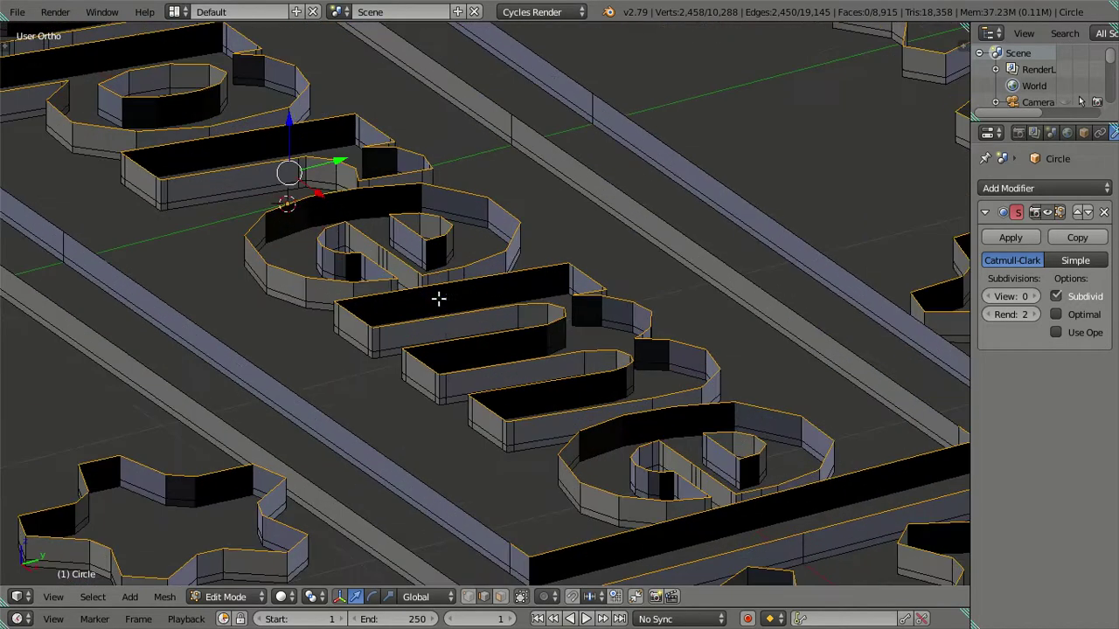
scroll(439, 298, "down", 2)
scroll(568, 219, "down", 2)
scroll(522, 305, "down", 2)
scroll(495, 262, "down", 1)
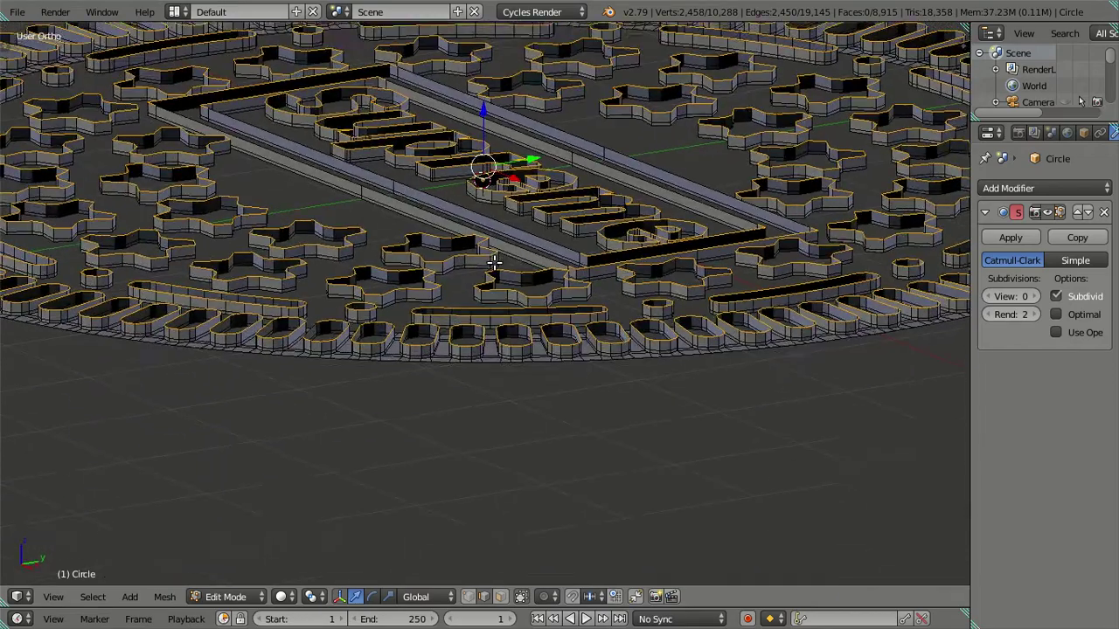
scroll(494, 262, "up", 2)
scroll(490, 258, "up", 1)
scroll(463, 254, "up", 2)
scroll(455, 251, "up", 1)
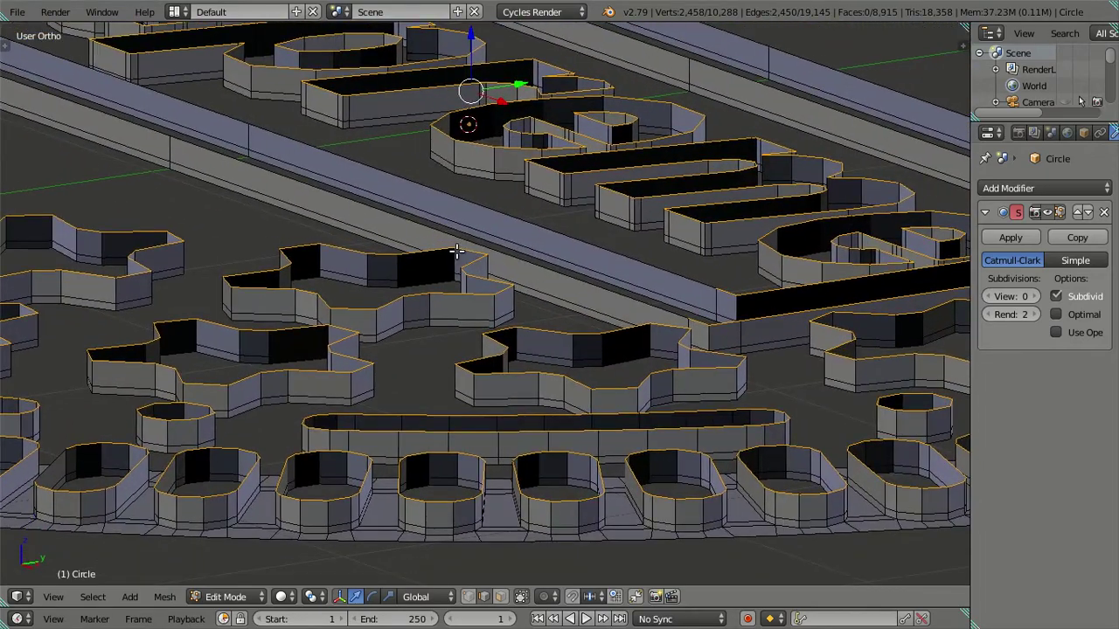
Step: Move the selected letter walls by -0 on Z to keep full height, then return to Object Mode
left_click_drag(469, 35, 480, 48)
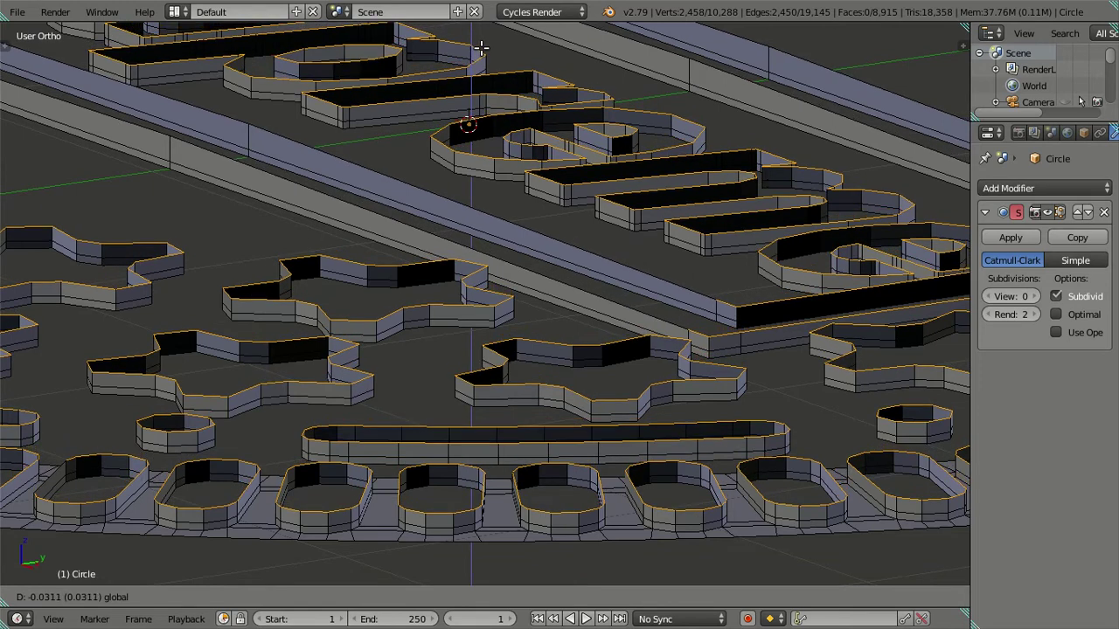
type("-0.0")
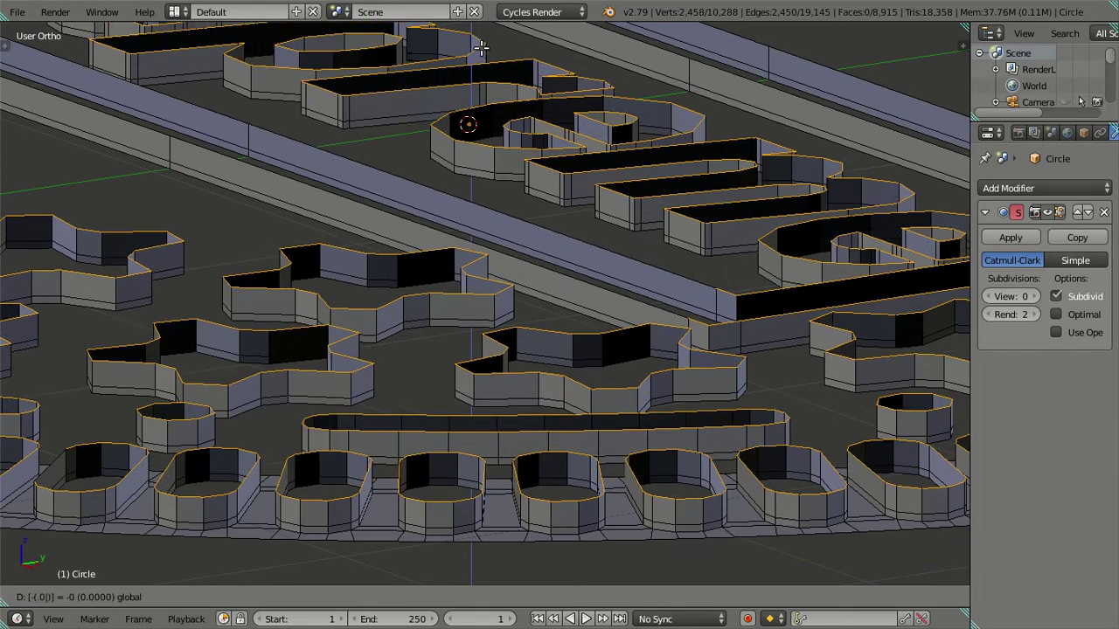
key("Return")
key("Tab")
Step: Orbit around the cookie and toggle Edit Mode to inspect the 'me' lettering
scroll(449, 250, "down", 3)
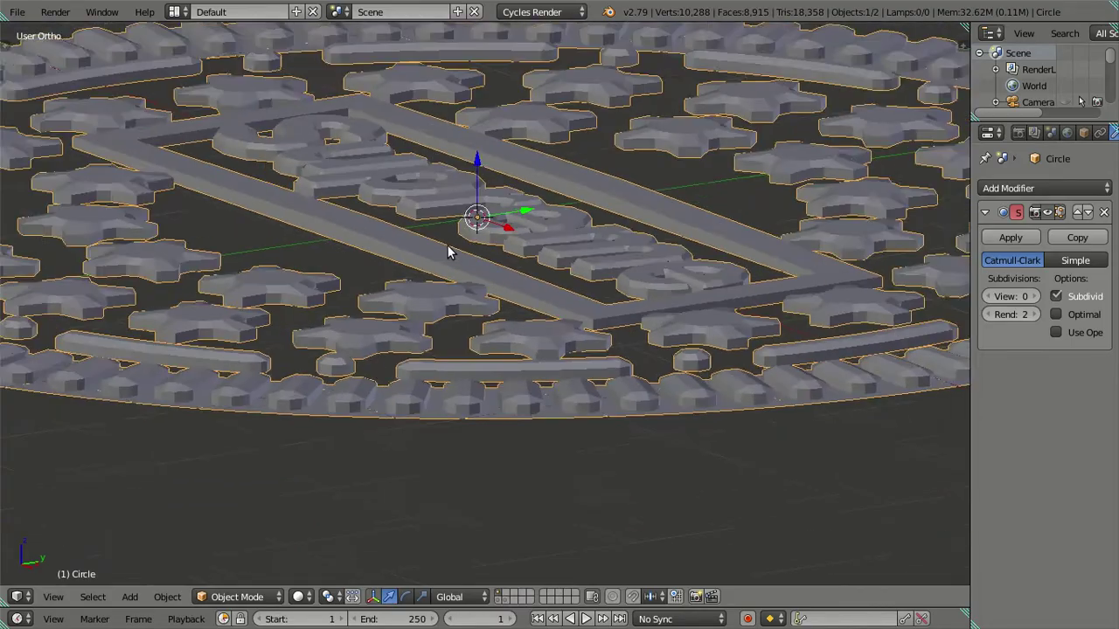
scroll(489, 310, "up", 2)
mouse_move(487, 309)
middle_mouse_down()
mouse_move(529, 409)
mouse_move(544, 406)
mouse_move(639, 213)
middle_mouse_up()
mouse_move(535, 269)
middle_mouse_down()
mouse_move(550, 349)
mouse_move(639, 235)
mouse_move(707, 222)
mouse_move(374, 218)
middle_mouse_up()
scroll(585, 199, "up", 2)
key("Tab")
key("Tab")
scroll(587, 203, "down", 2)
key("a")
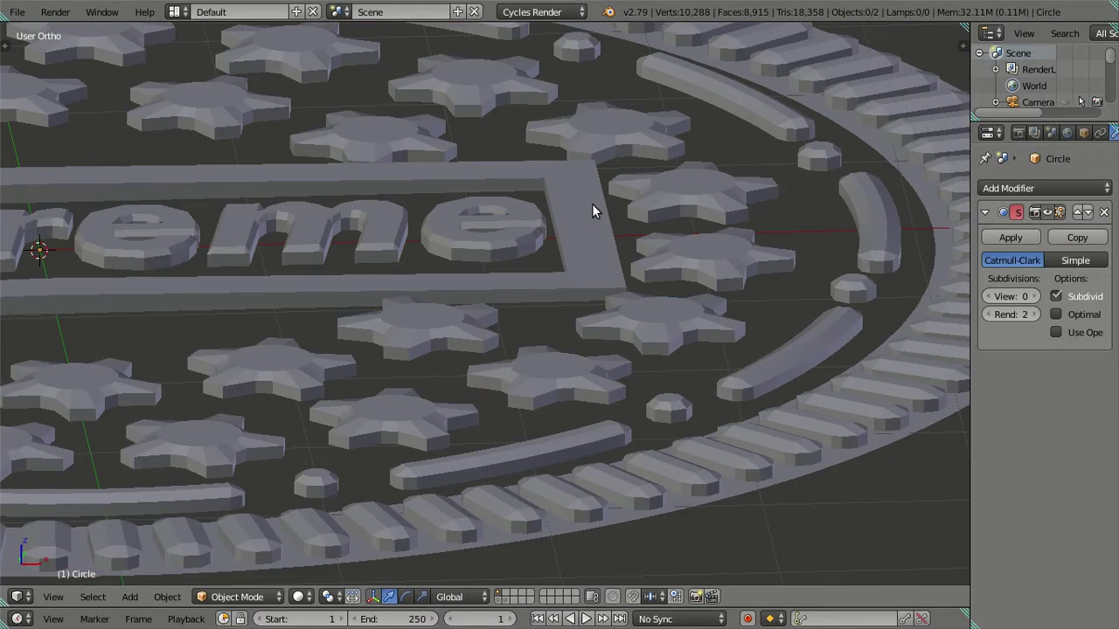
key("Tab")
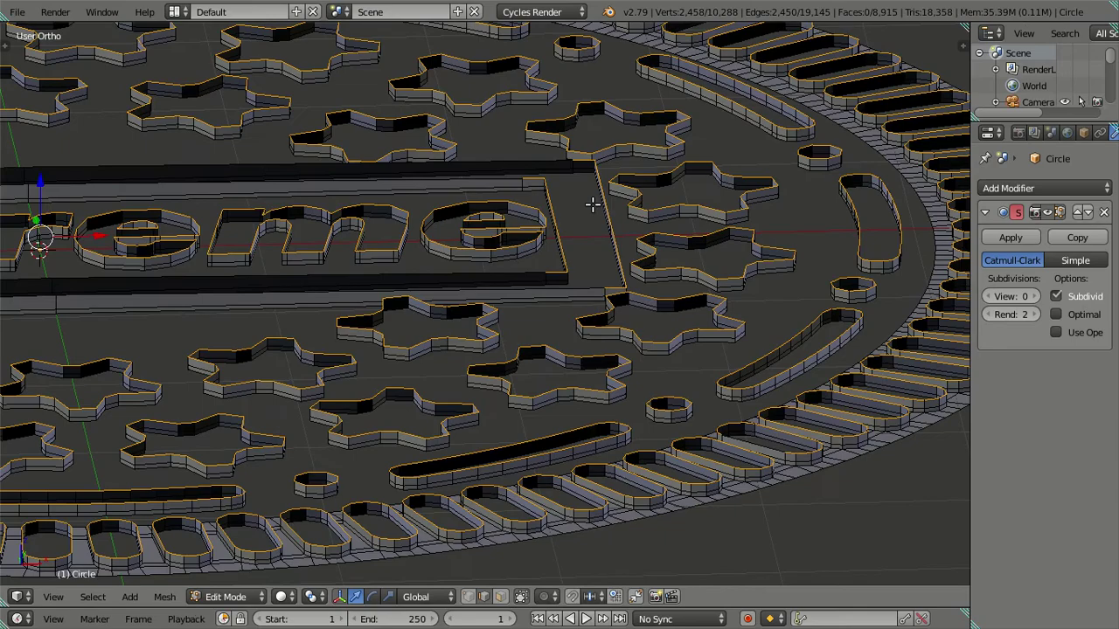
middle_click_drag(576, 225, 470, 252)
key("Tab")
scroll(469, 251, "up", 2)
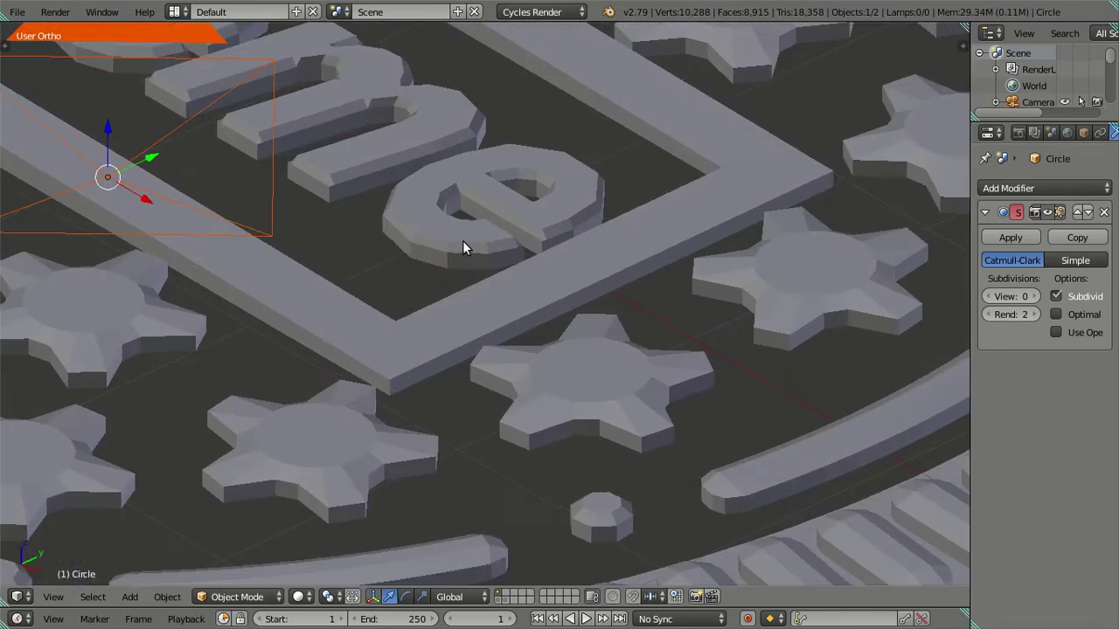
scroll(462, 240, "down", 2)
Step: Hide the camera and apply Flat shading to the cookie object
right_click(267, 181)
key("h")
right_click(316, 190)
key("t")
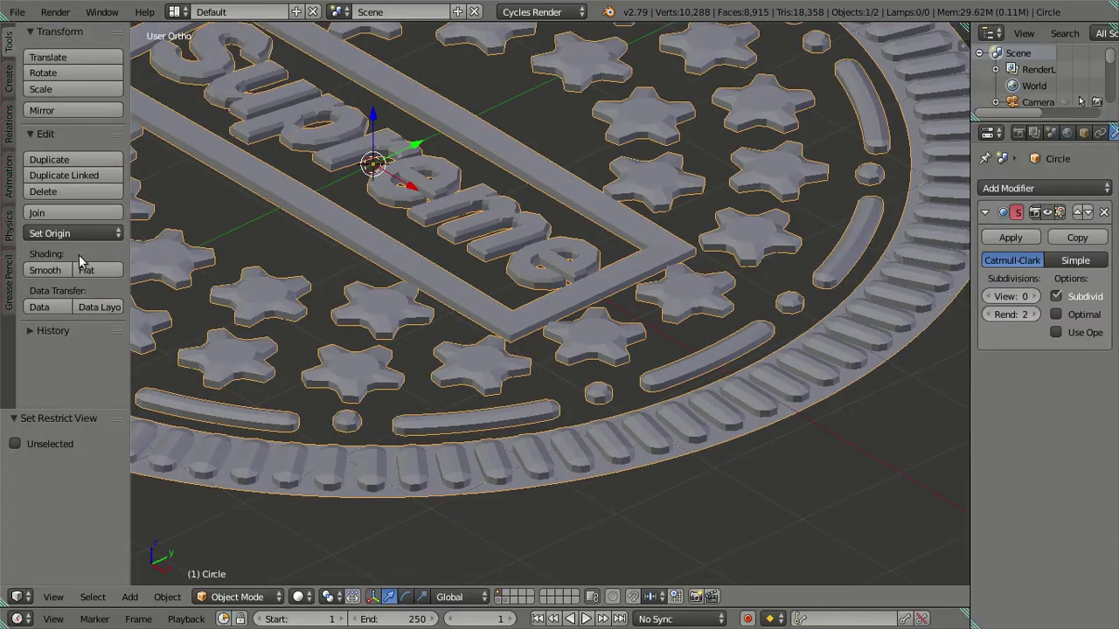
left_click(78, 264)
Step: Inspect the lettering and rim ridges from several angles in Edit and Object Mode
scroll(485, 176, "up", 2)
key("Tab")
scroll(598, 180, "down", 2)
mouse_move(597, 180)
middle_mouse_down()
mouse_move(507, 294)
mouse_move(494, 180)
mouse_move(576, 290)
mouse_move(692, 236)
mouse_move(614, 170)
middle_mouse_up()
key("Tab")
scroll(617, 182, "up", 2)
scroll(615, 186, "up", 3)
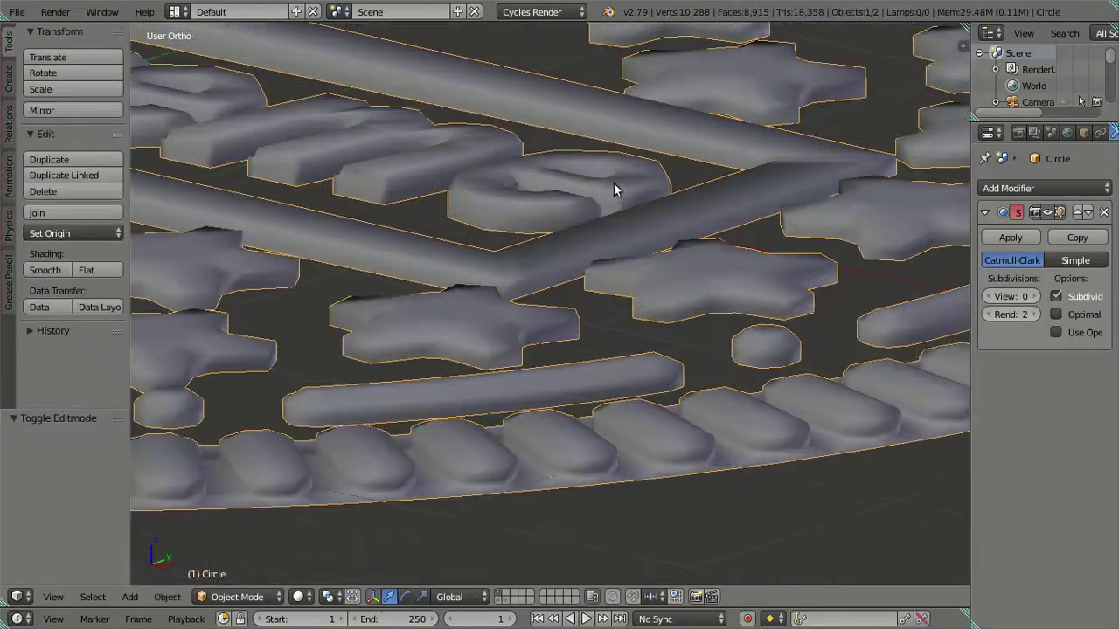
scroll(613, 183, "down", 4)
middle_click_drag(681, 277, 739, 277)
scroll(559, 179, "up", 4)
scroll(559, 179, "up", 2)
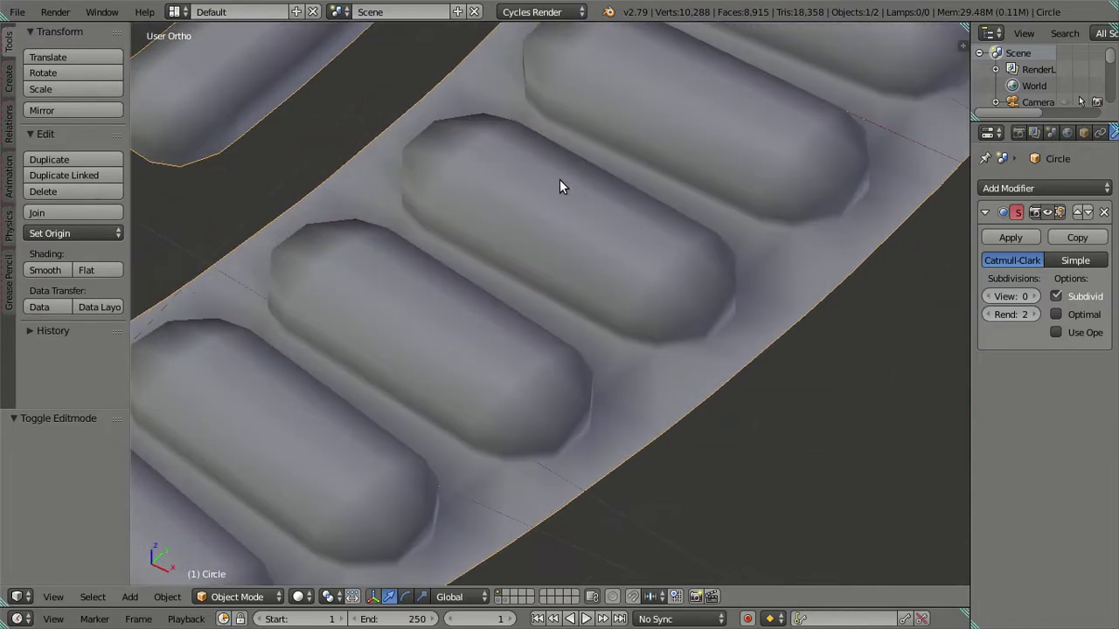
scroll(560, 179, "down", 3)
scroll(544, 195, "down", 2)
scroll(544, 194, "down", 3)
scroll(547, 320, "up", 1)
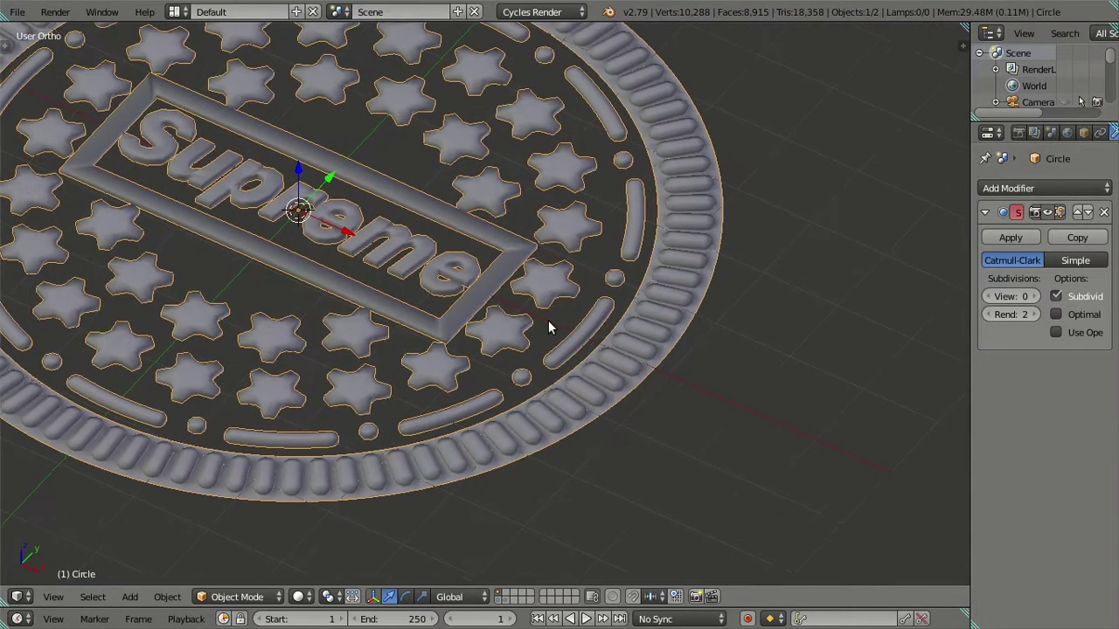
Step: Reapply Flat shading to the cookie and enter Edit Mode on its mesh
key("Tab")
key("Tab")
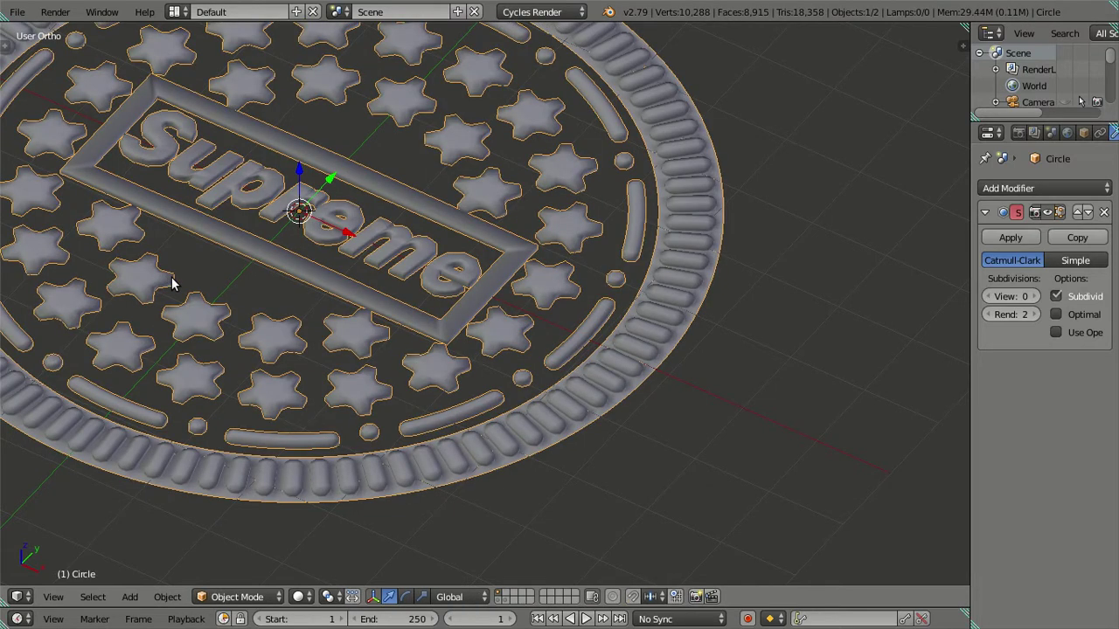
key("t")
left_click(85, 270)
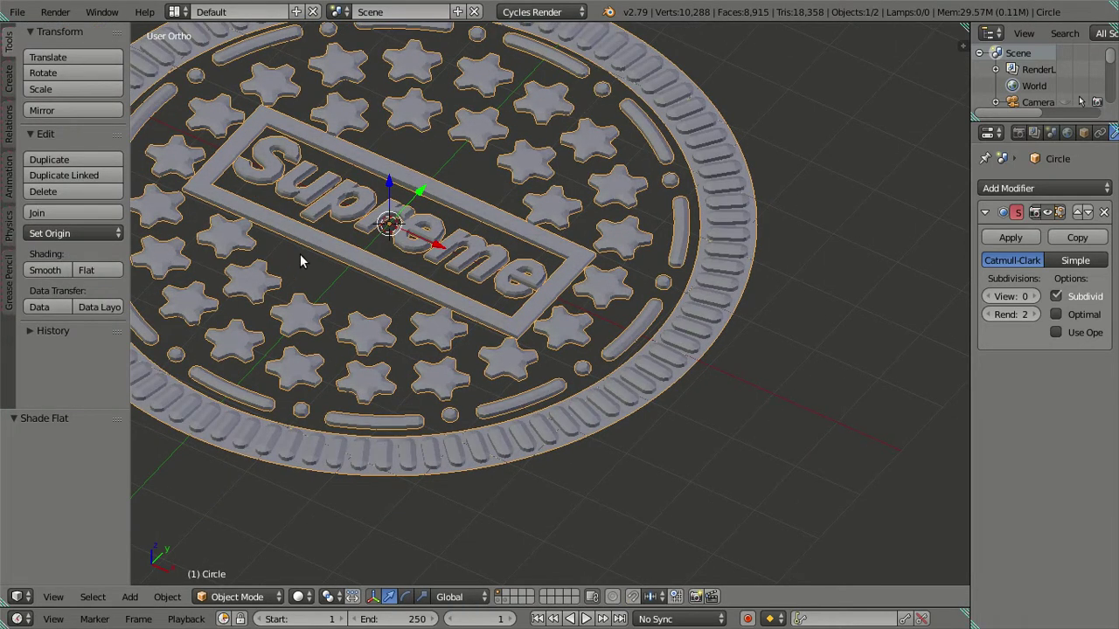
key("t")
key("Tab")
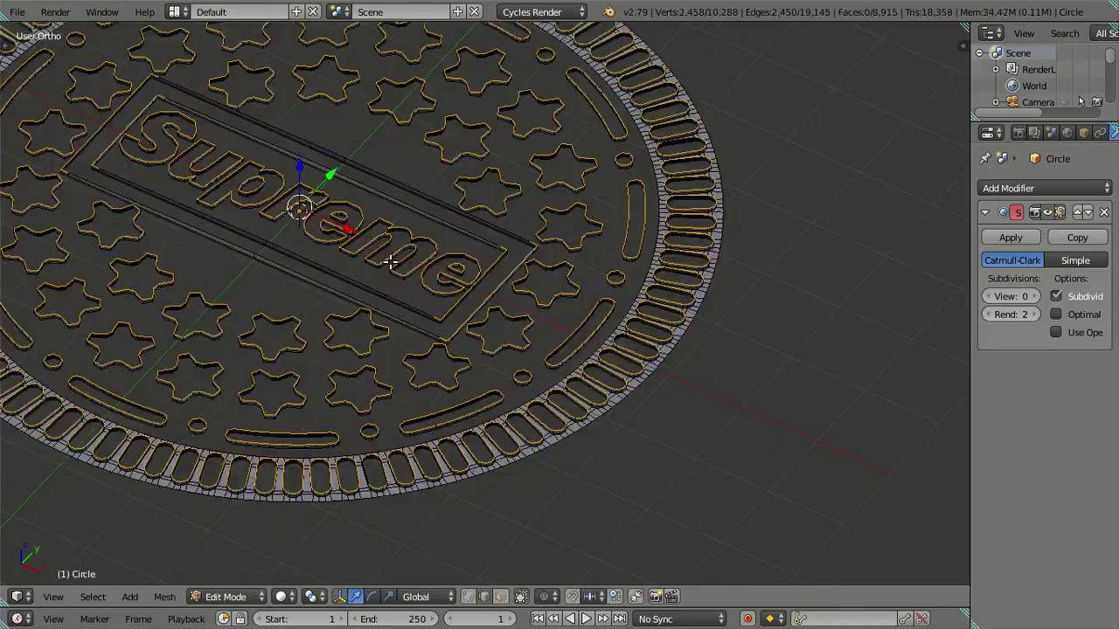
Step: Clear the mesh selection and zoom in on a straight top-down view of the frame
key("ctrl+l")
scroll(682, 329, "up", 3)
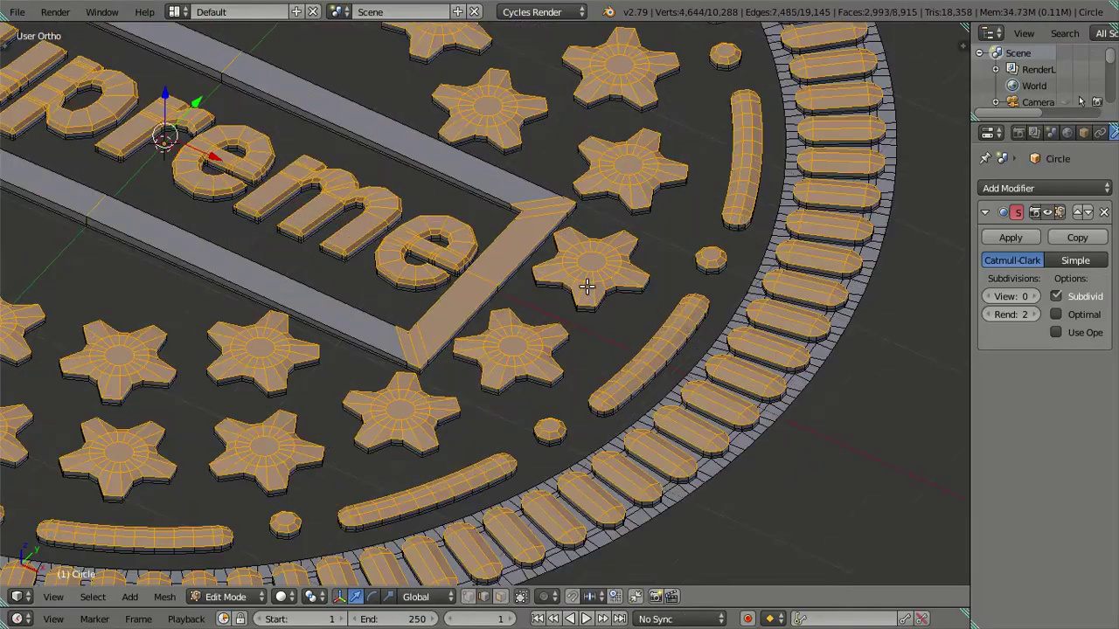
key("a")
scroll(587, 286, "down", 4)
mouse_move(587, 287)
middle_mouse_down()
mouse_move(462, 232)
mouse_move(445, 343)
middle_mouse_up()
scroll(445, 344, "up", 3)
key("KP_7")
scroll(472, 310, "up", 2)
scroll(524, 350, "up", 2)
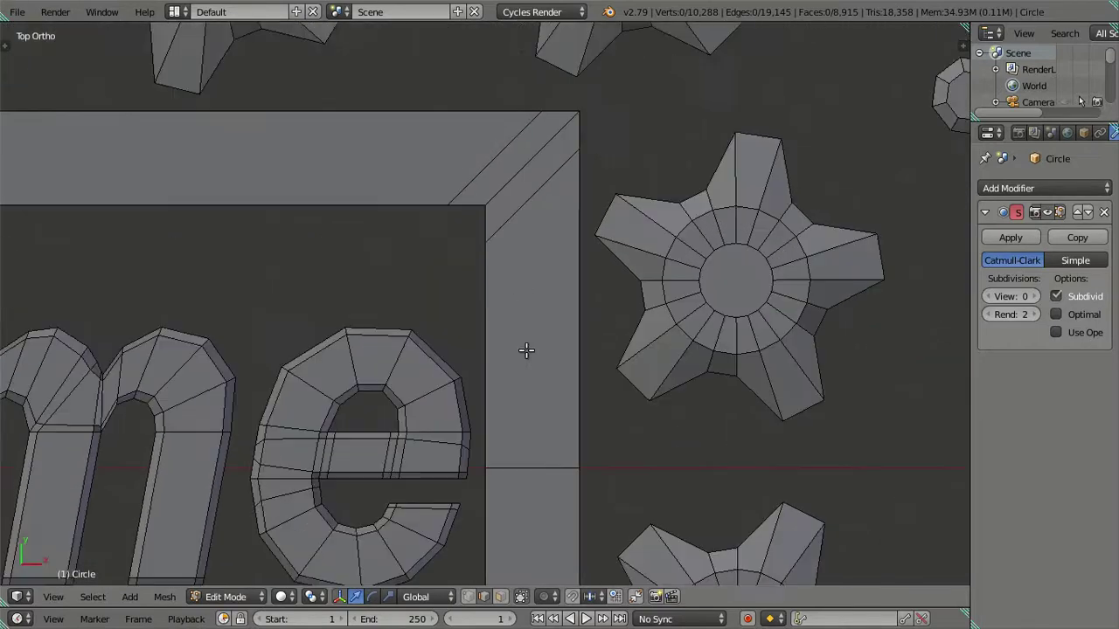
scroll(541, 344, "up", 2)
Step: Try and cancel a 6-cut loop cut, then examine star-top edges with the properties panel
key("ctrl+r")
key("6")
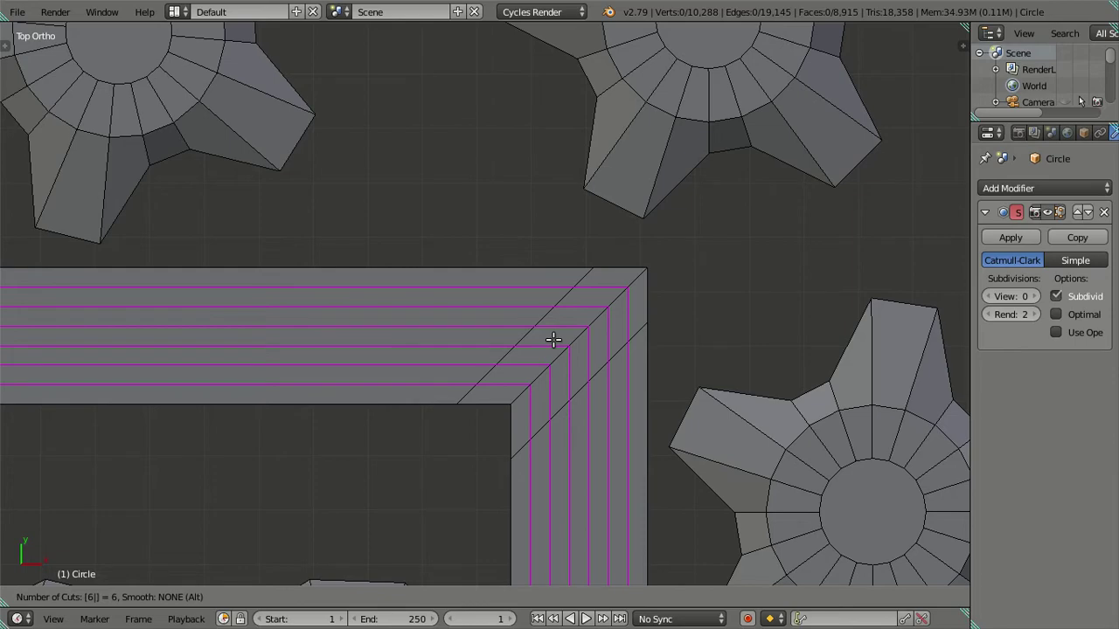
key("Escape")
middle_click_drag(549, 367, 535, 212)
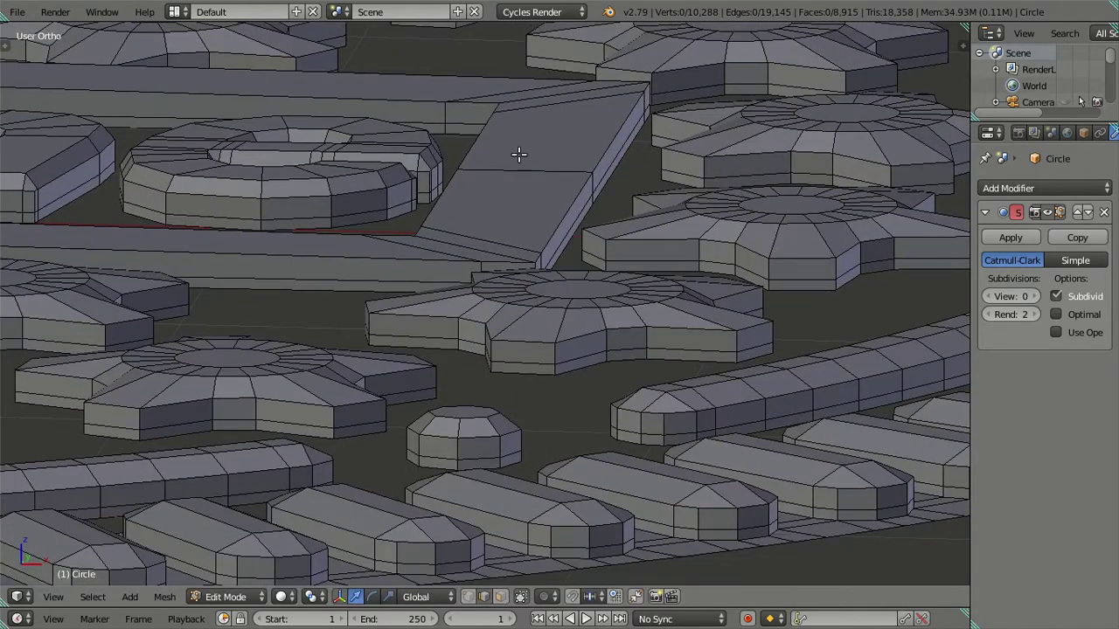
middle_click_drag(519, 155, 526, 216, "shift")
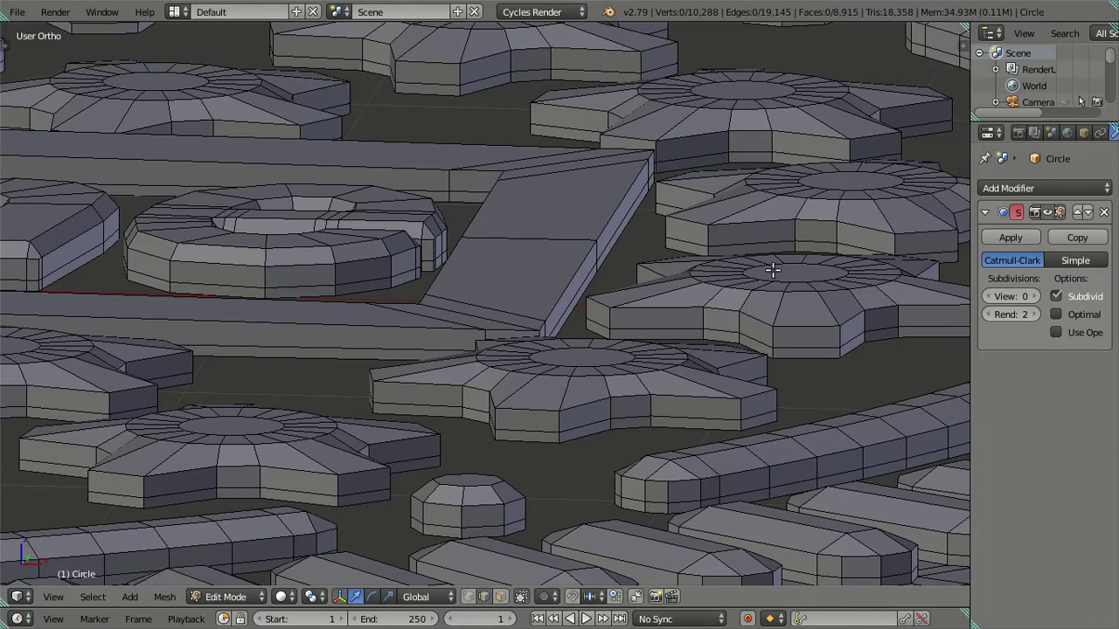
key("n")
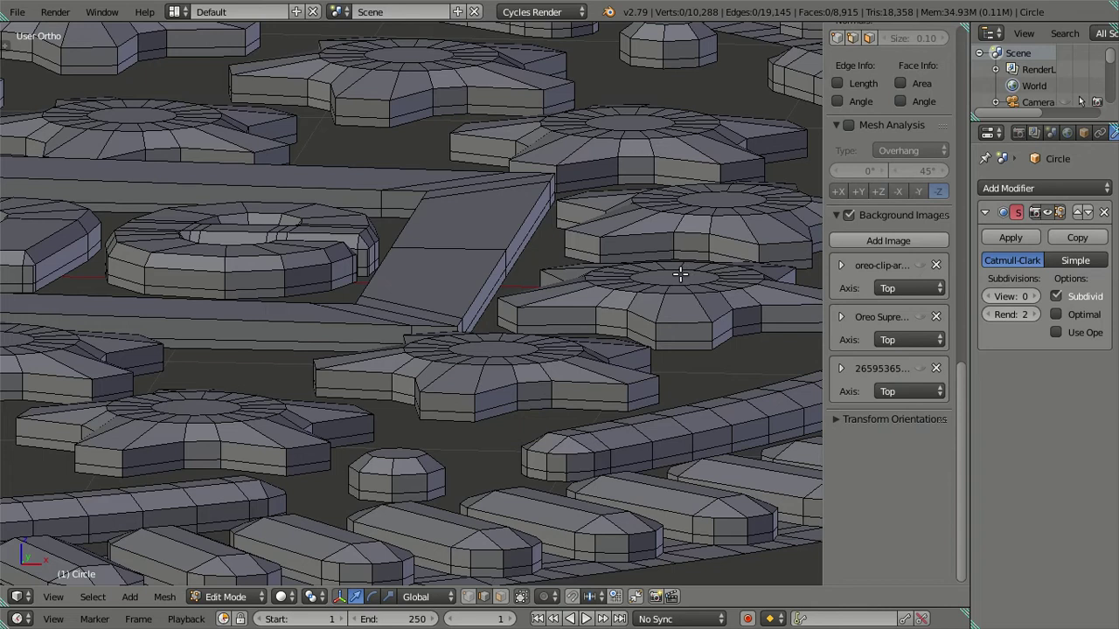
right_click(681, 263)
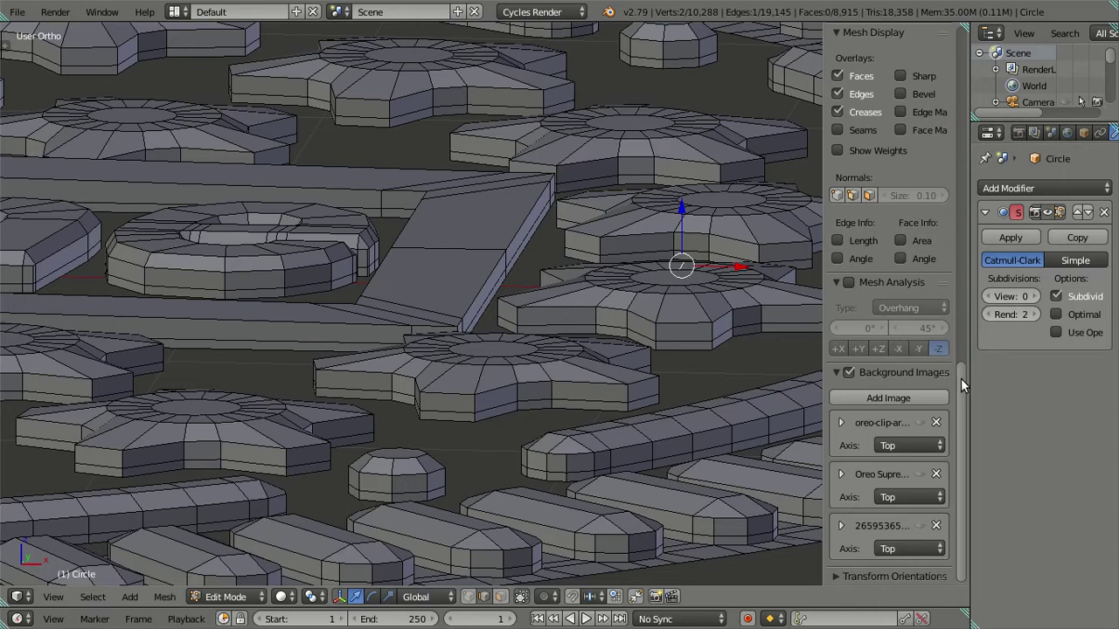
scroll(957, 378, "up", 10)
left_click(681, 209)
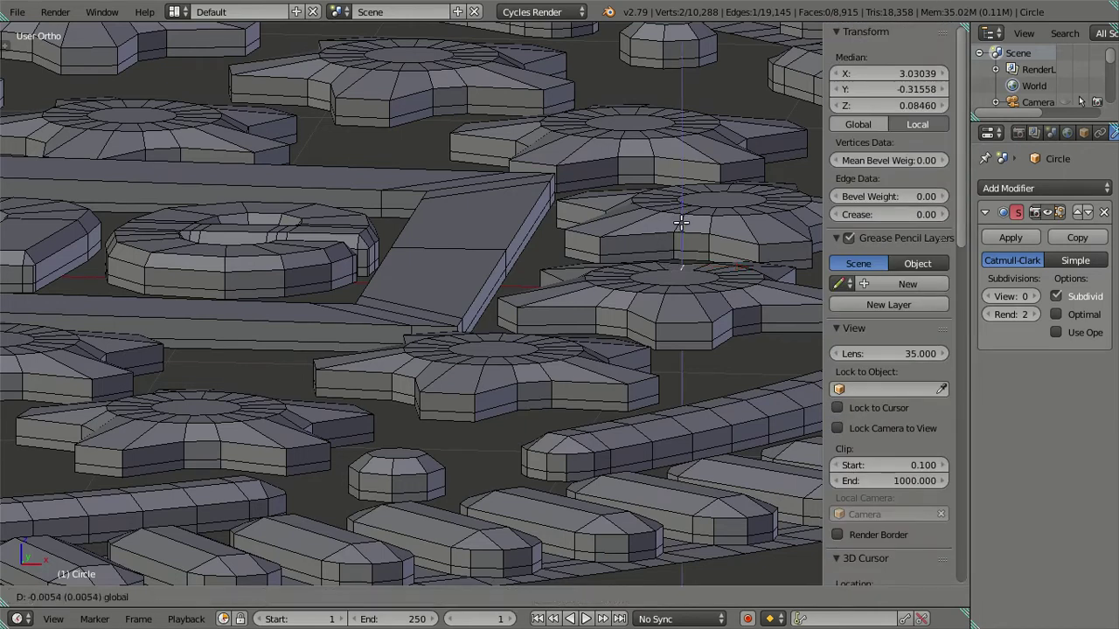
right_click(528, 351)
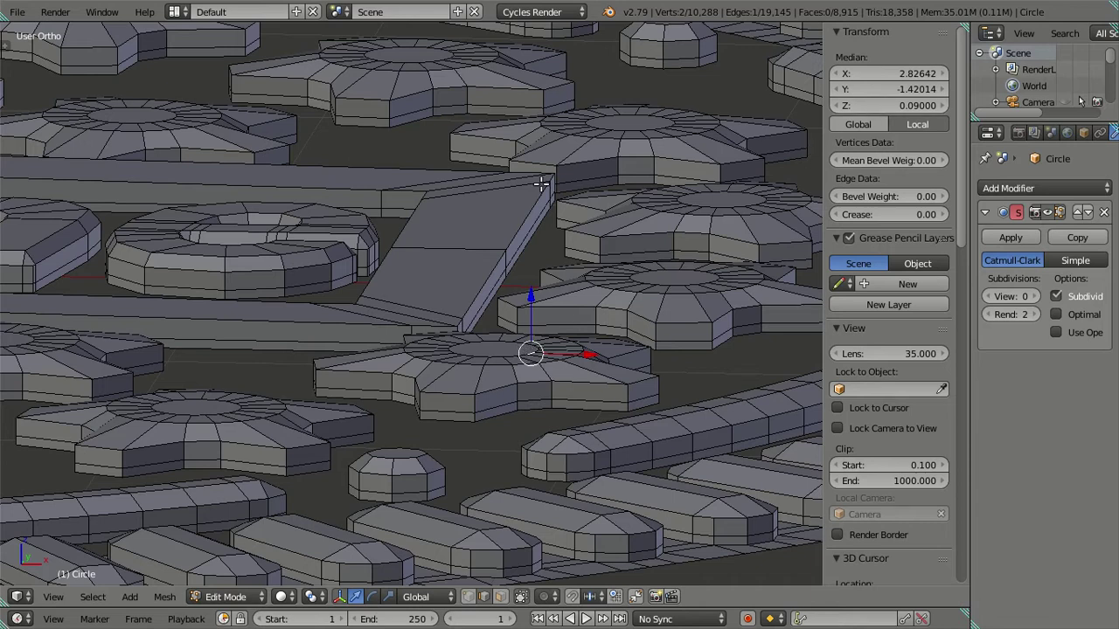
key("a")
Step: Add a 6-cut loop along the frame bar, dissolve the extra cuts, and raise the remaining loop
key("ctrl+r")
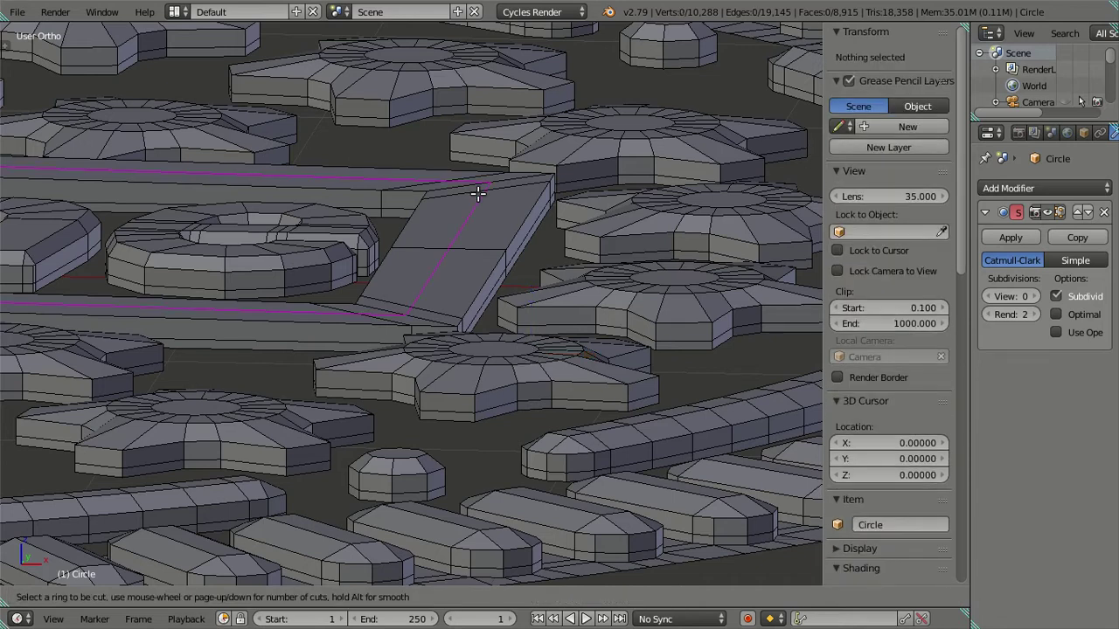
key("6")
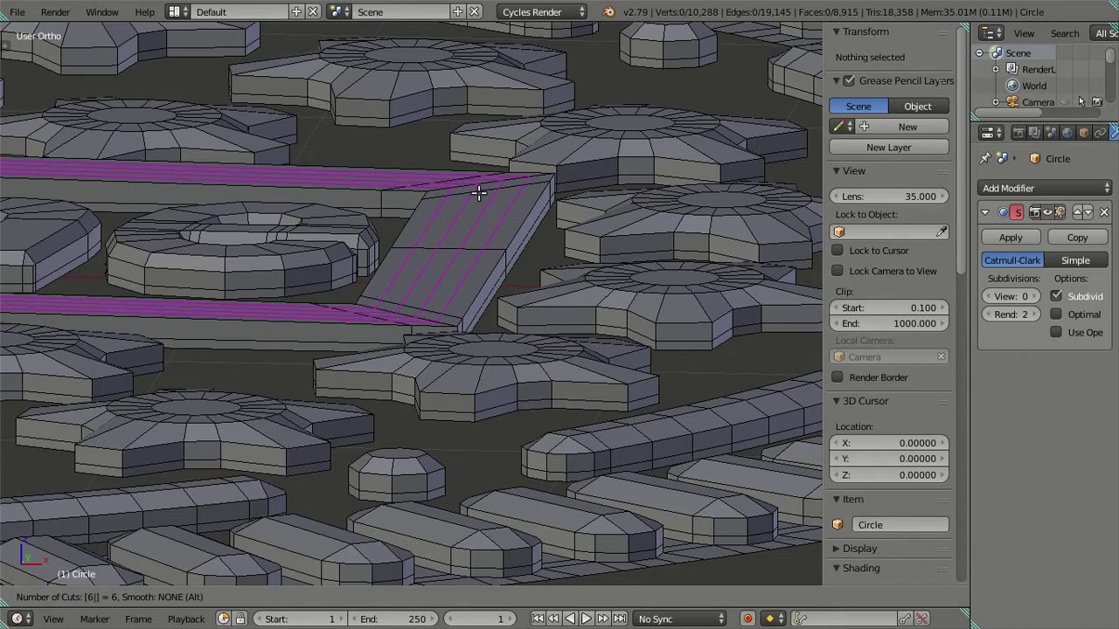
left_click(479, 192)
right_click(479, 192)
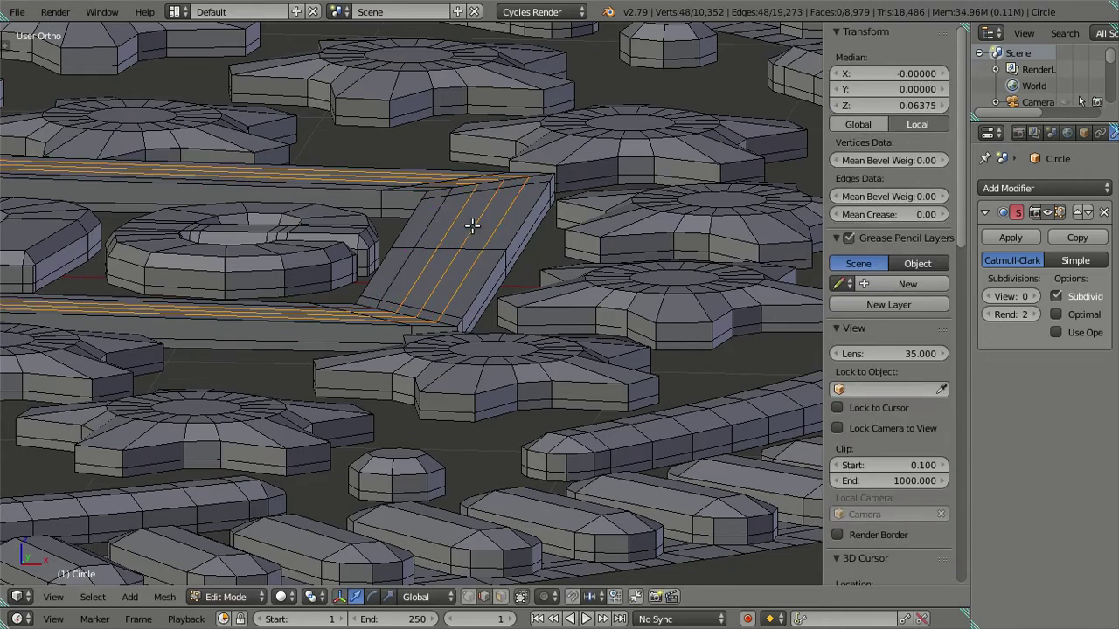
key("x")
left_click(519, 221)
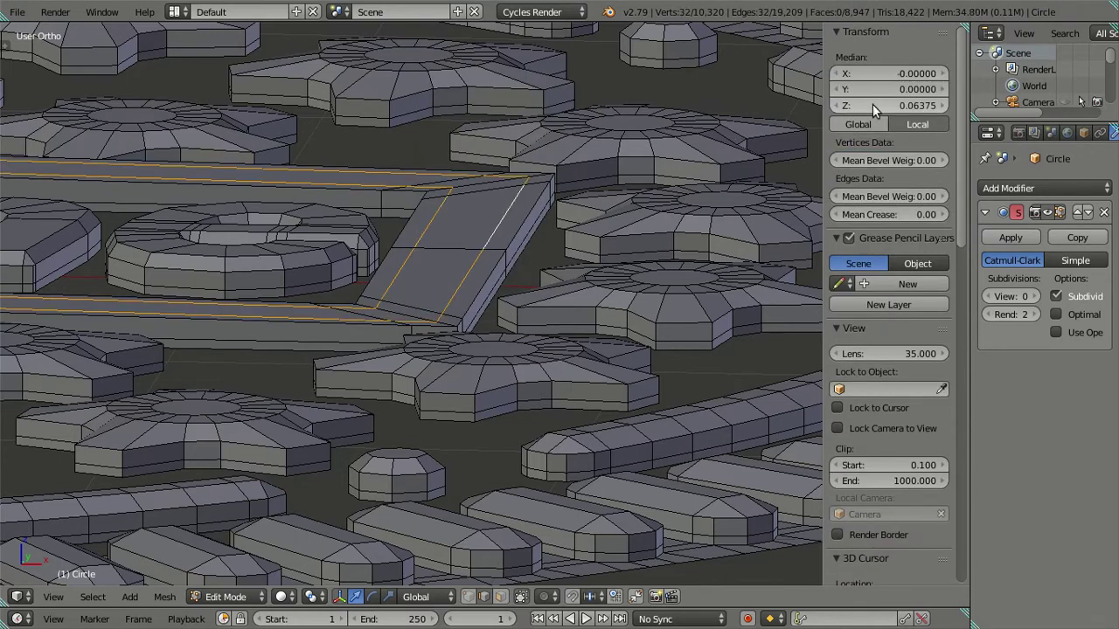
left_click_drag(873, 104, 891, 104)
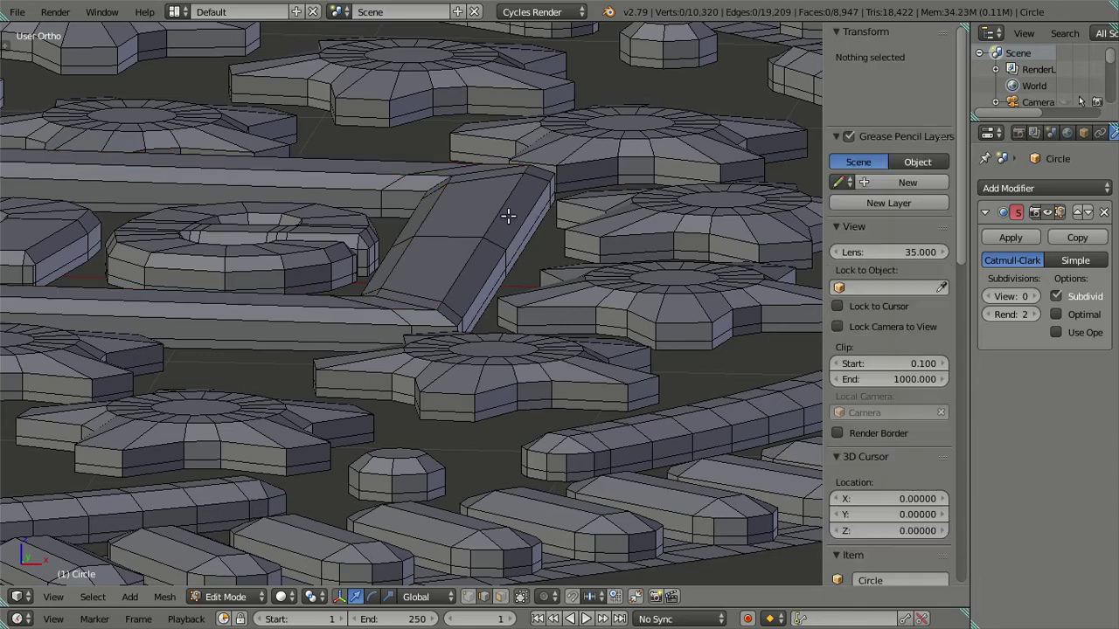
scroll(507, 212, "down", 5)
key("Tab")
scroll(475, 204, "up", 5)
Step: Raise the Subdivision Surface View level to 2 and orbit to inspect the smoothed cookie
key("a")
mouse_move(448, 341)
middle_mouse_down()
mouse_move(442, 370)
mouse_move(310, 317)
mouse_move(274, 289)
mouse_move(283, 385)
mouse_move(297, 371)
middle_mouse_up()
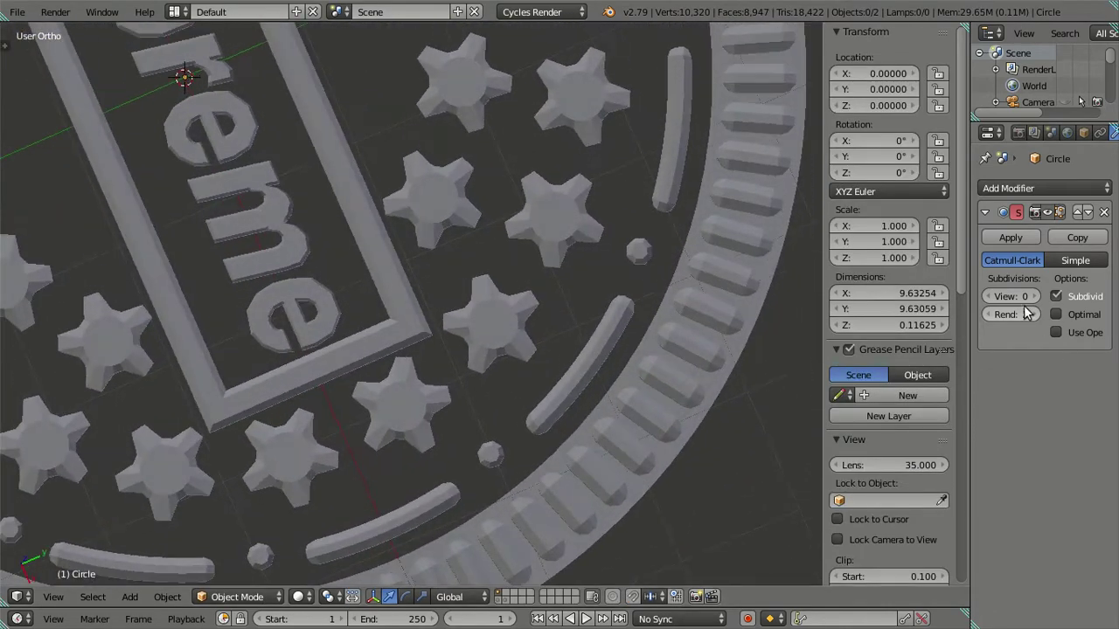
left_click(1034, 297)
left_click(1033, 297)
mouse_move(480, 393)
middle_mouse_down()
mouse_move(632, 299)
mouse_move(490, 396)
mouse_move(483, 450)
mouse_move(642, 342)
mouse_move(618, 237)
mouse_move(679, 174)
mouse_move(719, 271)
mouse_move(730, 267)
mouse_move(705, 224)
mouse_move(673, 246)
middle_mouse_up()
Step: Snap to Top Ortho and zoom to check the rounded stars, Supreme lettering and frame
key("KP_7")
scroll(679, 250, "up", 2)
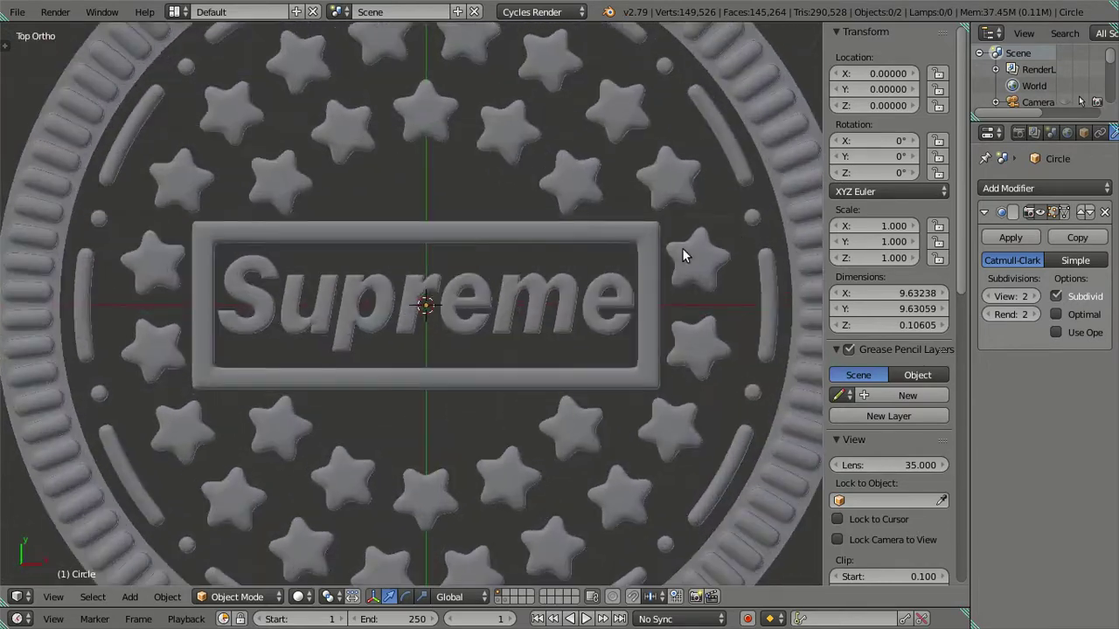
scroll(612, 245, "up", 3)
scroll(580, 236, "down", 2)
scroll(861, 334, "down", 4)
scroll(862, 336, "down", 6)
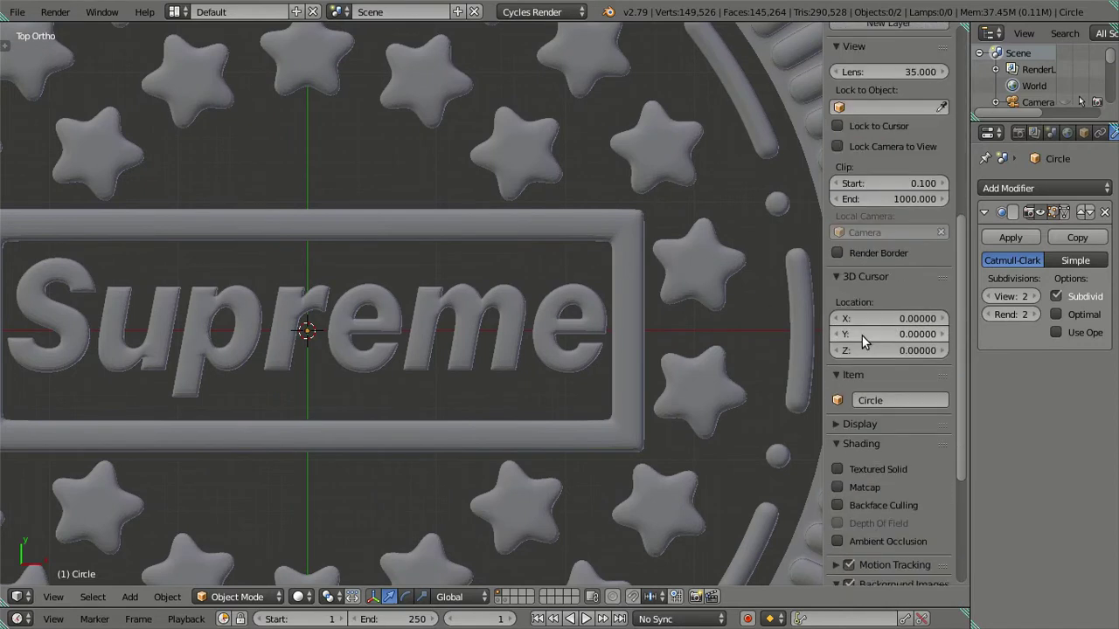
scroll(862, 336, "down", 3)
scroll(545, 414, "down", 3)
scroll(545, 421, "down", 4)
Step: Set View subdivisions to 0, show the Oreo background photo, and switch to wireframe
left_click(989, 296)
left_click(989, 296)
scroll(915, 501, "down", 1)
scroll(914, 481, "down", 2)
left_click(918, 473)
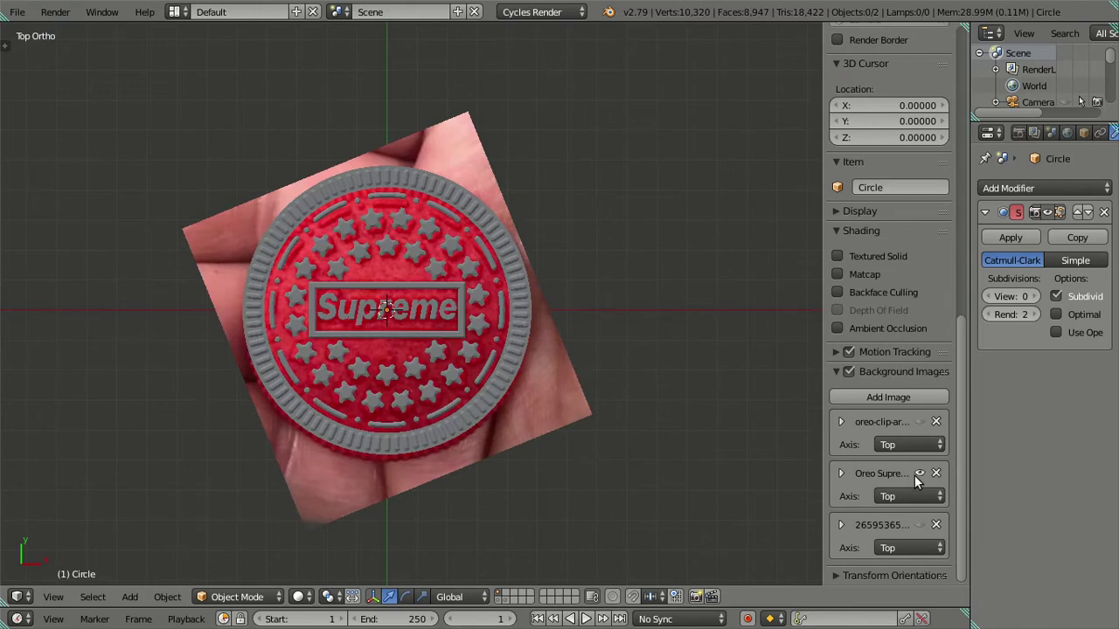
key("z")
scroll(561, 391, "up", 4)
Step: Hide and unhide the Circle to compare the mesh against the reference photo
right_click(628, 353)
key("h")
scroll(561, 354, "up", 3)
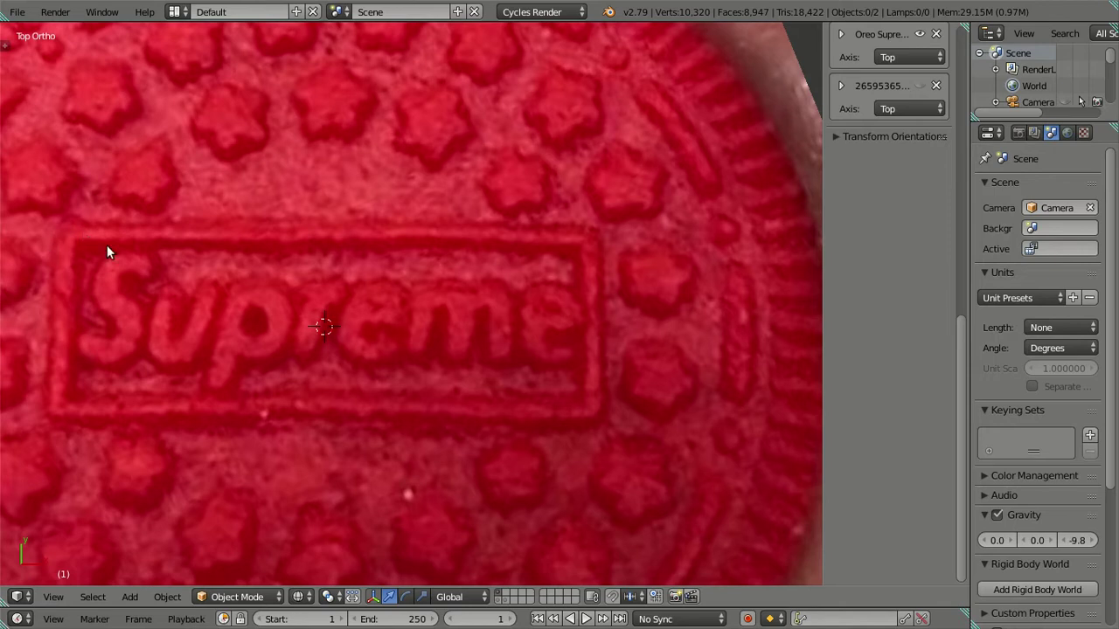
scroll(574, 258, "down", 6)
scroll(572, 258, "down", 2)
key("alt+h")
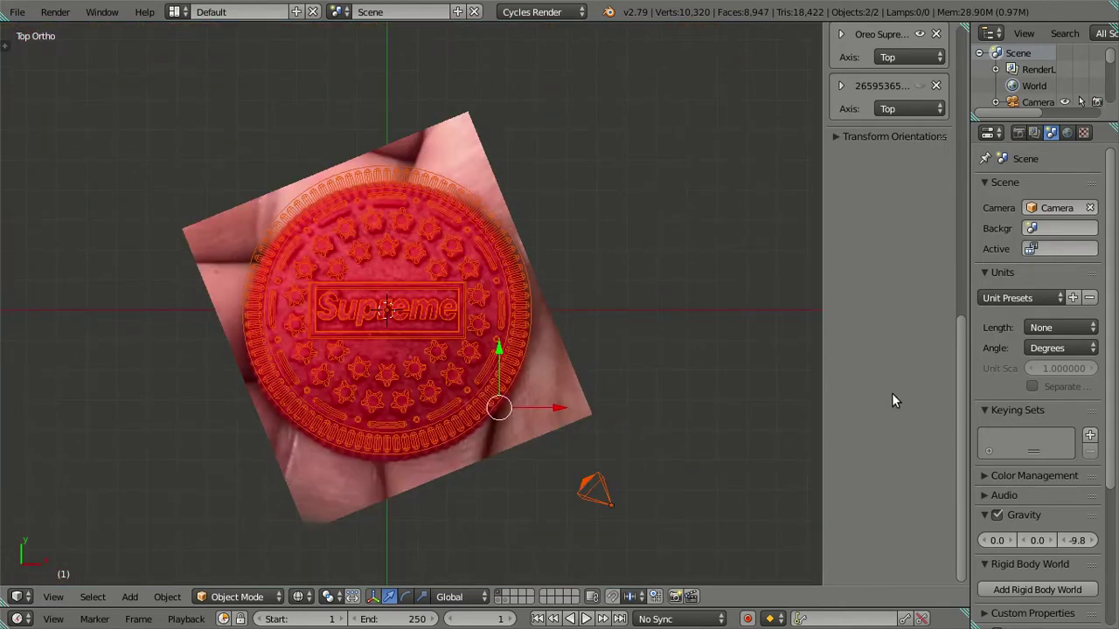
key("z")
key("z")
Step: Hide the cookie reference photo again and close the properties panel
right_click(437, 296)
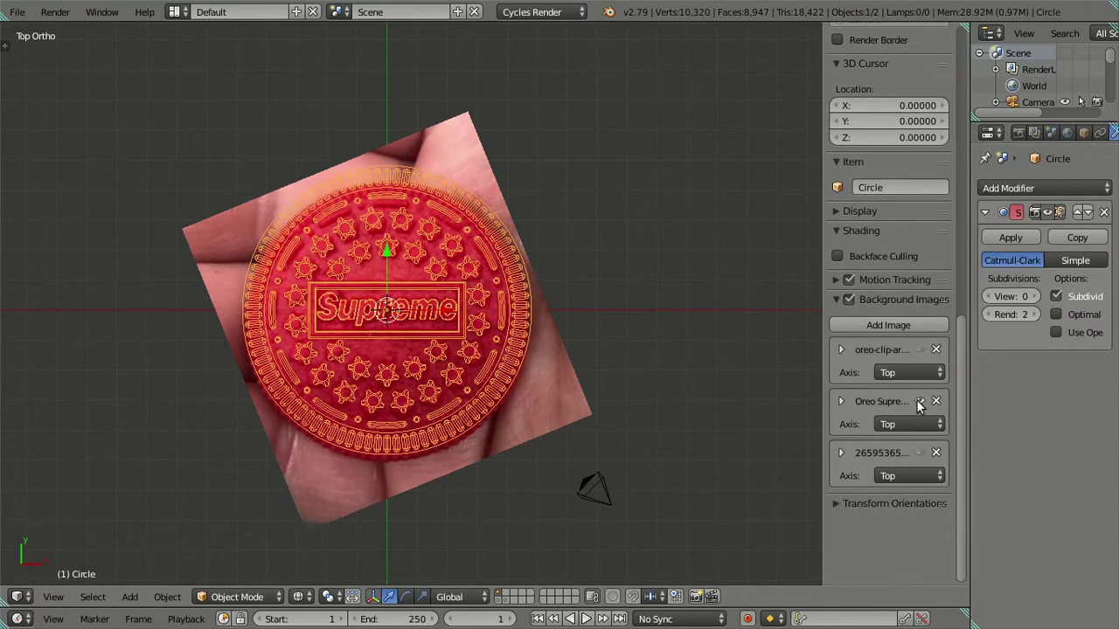
left_click(920, 402)
key("n")
scroll(687, 262, "up", 5)
Step: Return to solid shading, select the Circle cookie and enter Edit Mode
key("a")
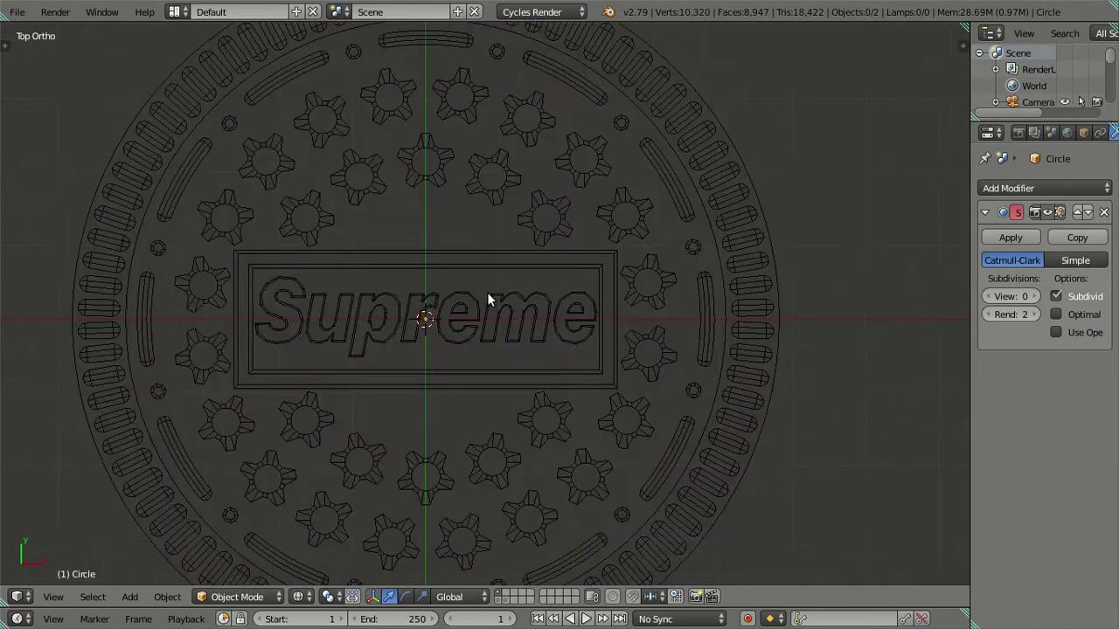
key("z")
scroll(489, 291, "up", 2)
right_click(519, 237)
key("Tab")
Step: Select two corner vertices of the Supreme frame
scroll(612, 255, "up", 2)
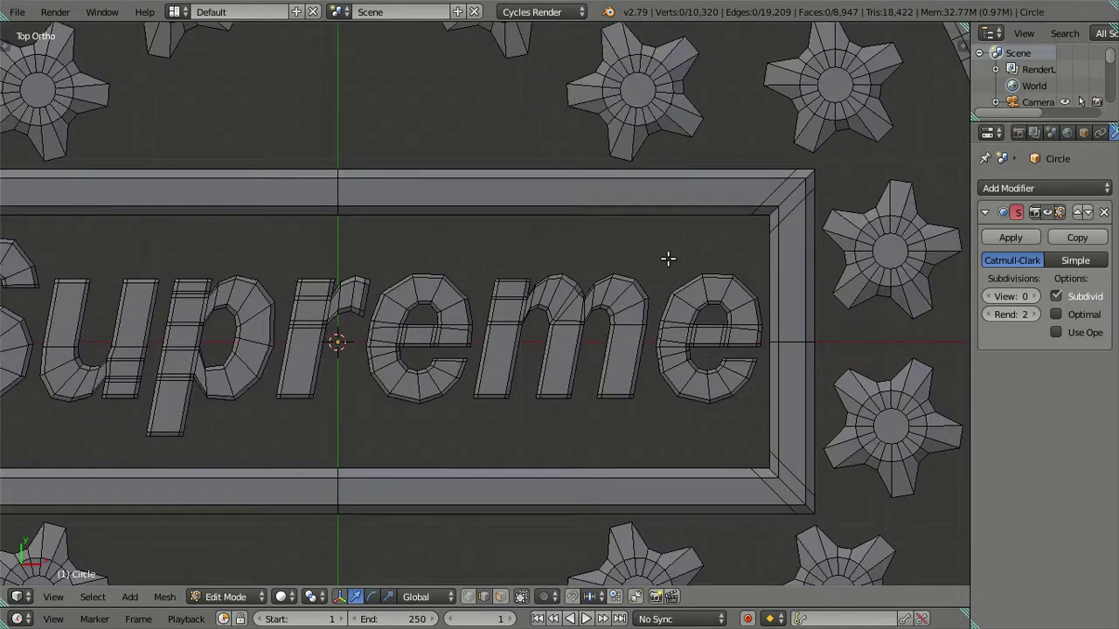
middle_click_drag(667, 259, 367, 334, "shift")
scroll(430, 327, "up", 1)
scroll(502, 286, "down", 1)
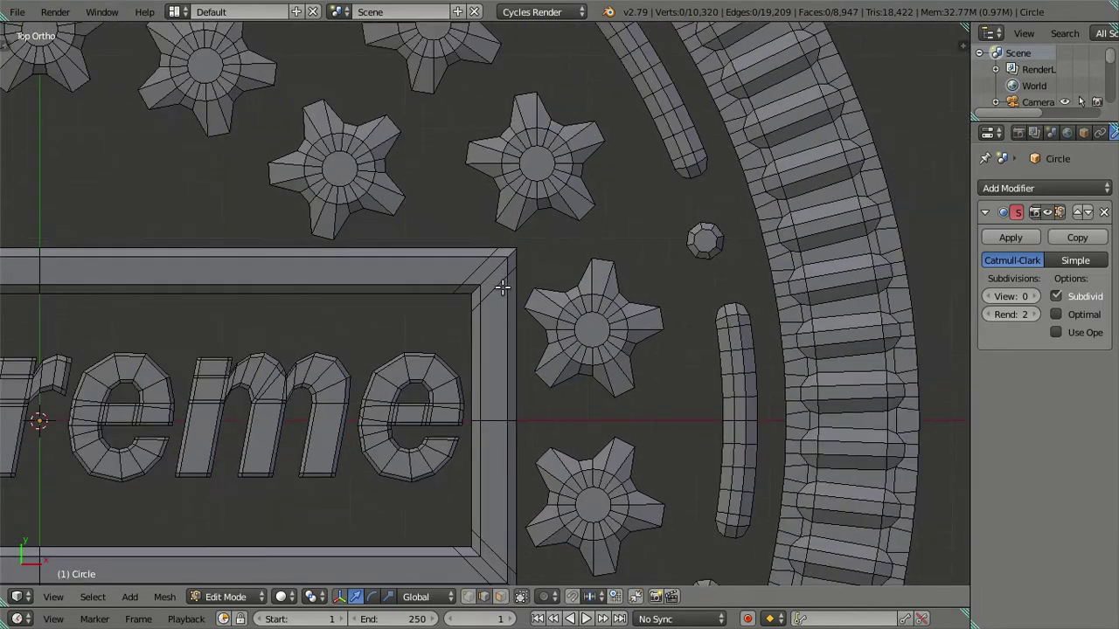
key("a")
key("a")
scroll(497, 285, "up", 1)
right_click(497, 283)
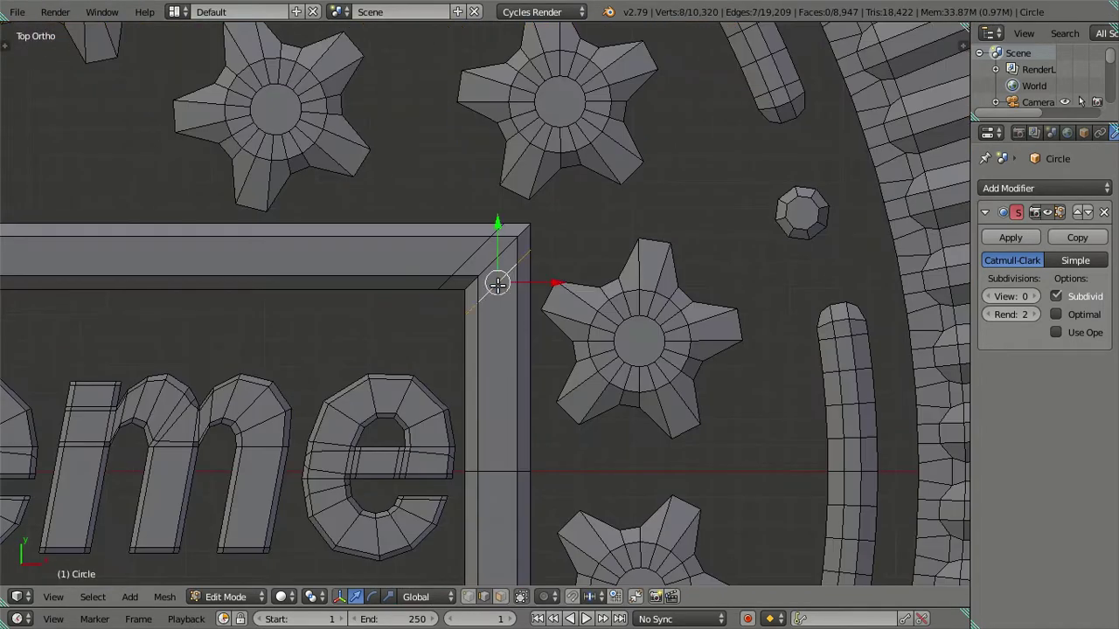
scroll(440, 280, "down", 5)
middle_click_drag(270, 307, 561, 320, "shift")
scroll(357, 294, "up", 4)
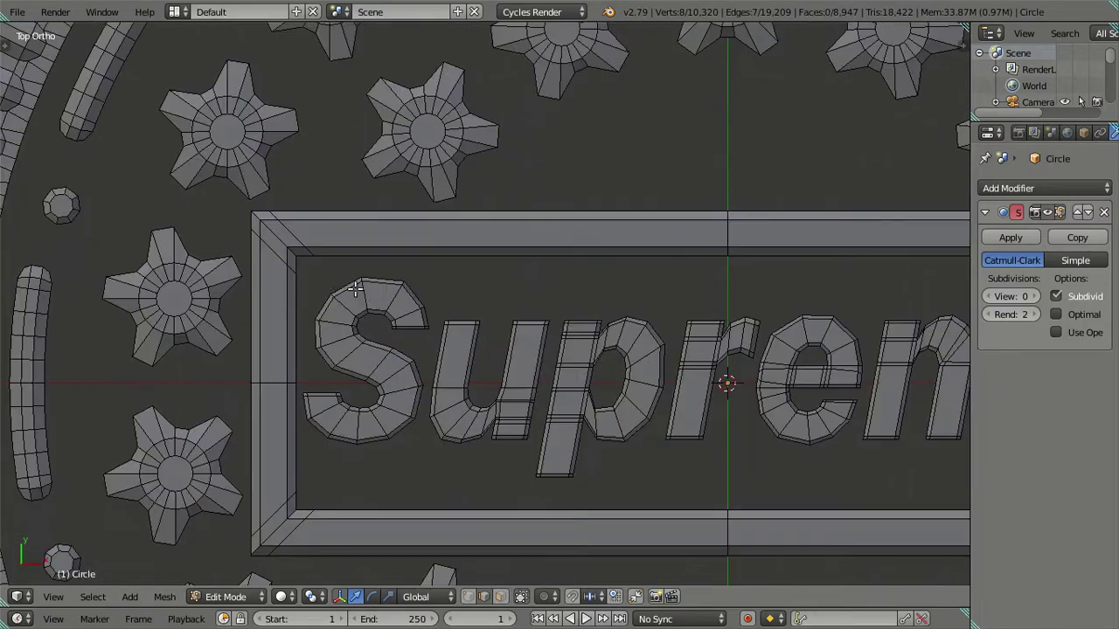
right_click(273, 259, "shift")
Step: Move the selected frame corners by -0.0, leaving them in place
scroll(362, 274, "down", 2)
scroll(392, 305, "down", 2)
scroll(437, 303, "down", 1, "ctrl")
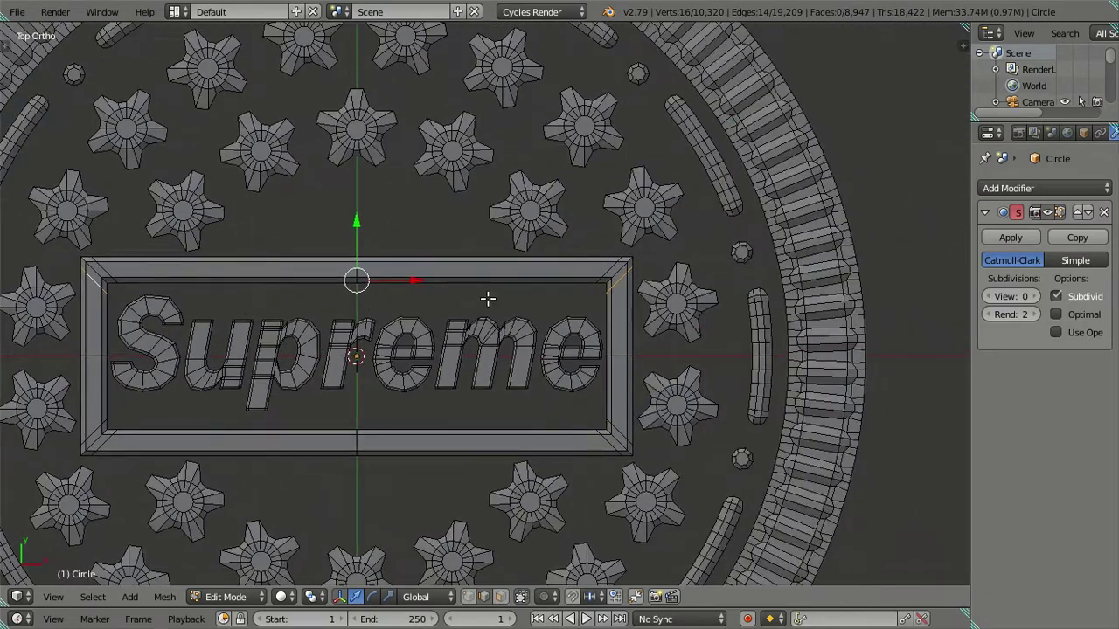
scroll(490, 300, "up", 4)
left_click_drag(263, 210, 270, 215)
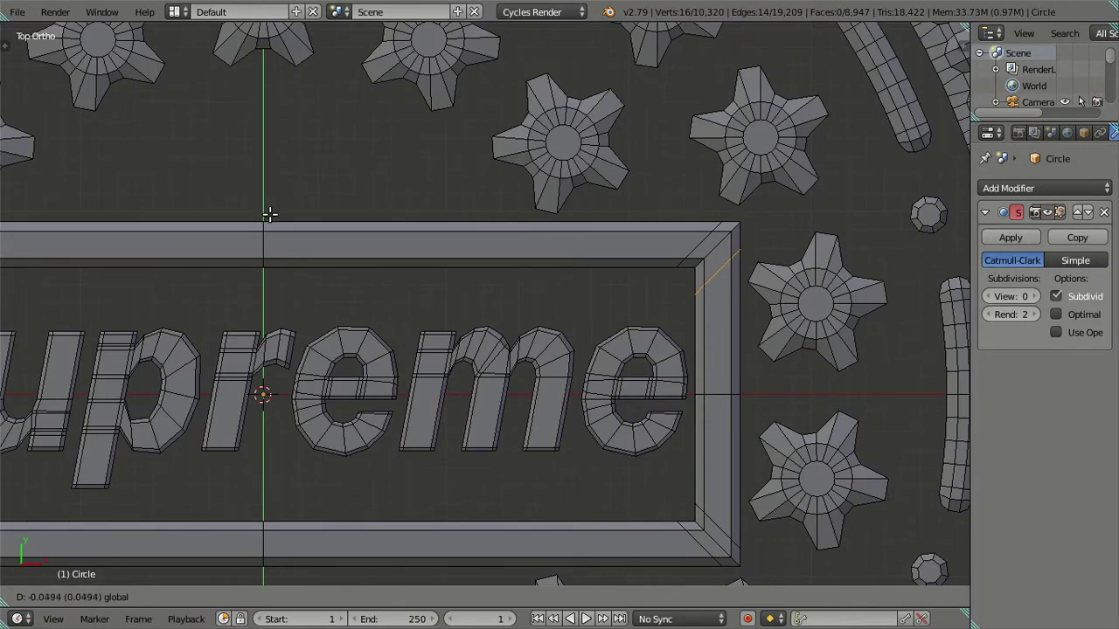
type("-0.0")
scroll(270, 212, "down", 2)
key("Return")
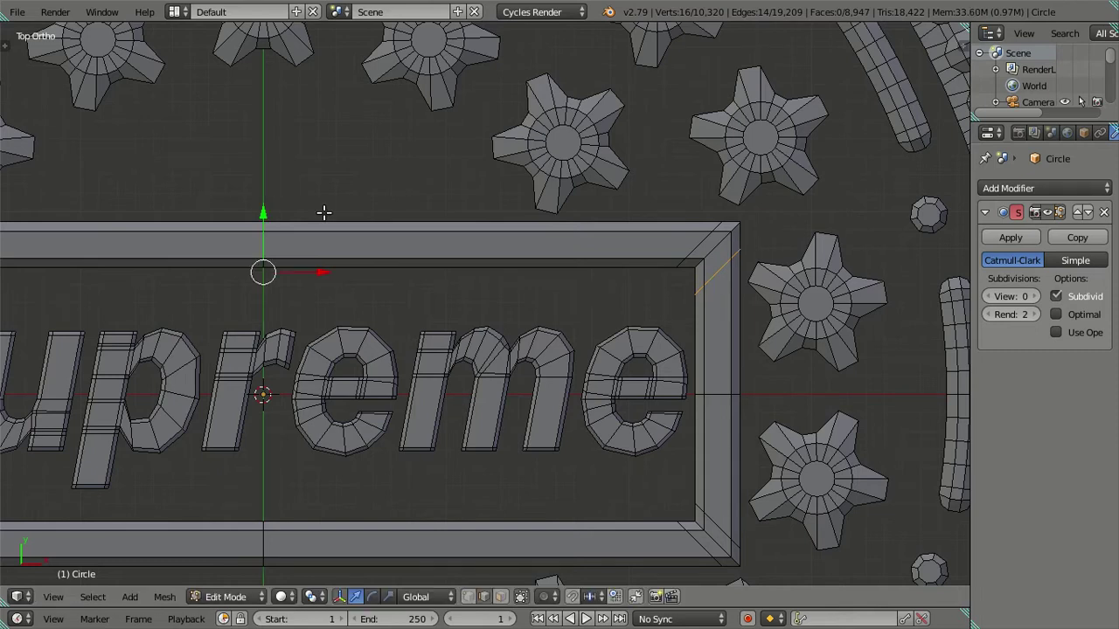
scroll(630, 242, "down", 3)
Step: Box-select the frame's bottom inner edge, then cancel the move and clear the selection
key("a")
middle_click_drag(456, 361, 503, 334, "shift")
left_click_drag(218, 376, 661, 389)
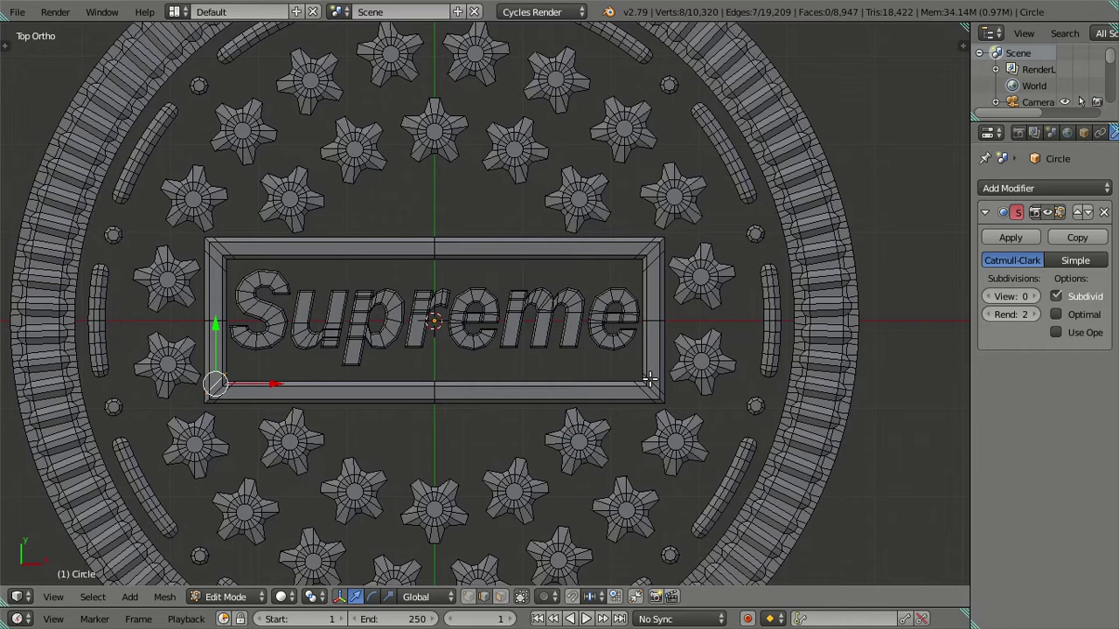
type("g")
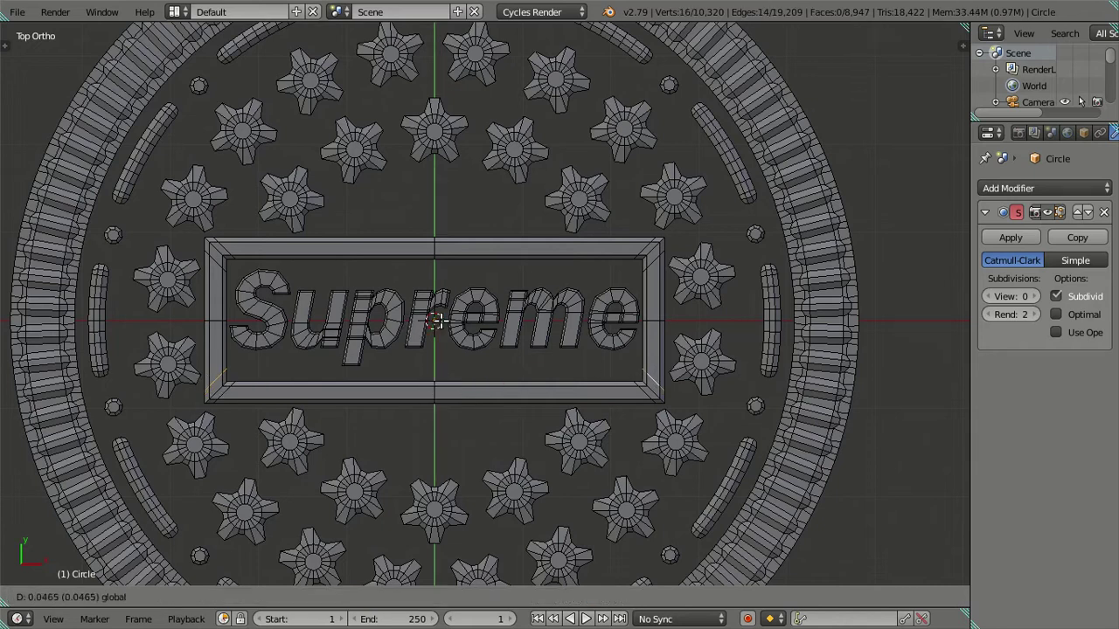
type(".05")
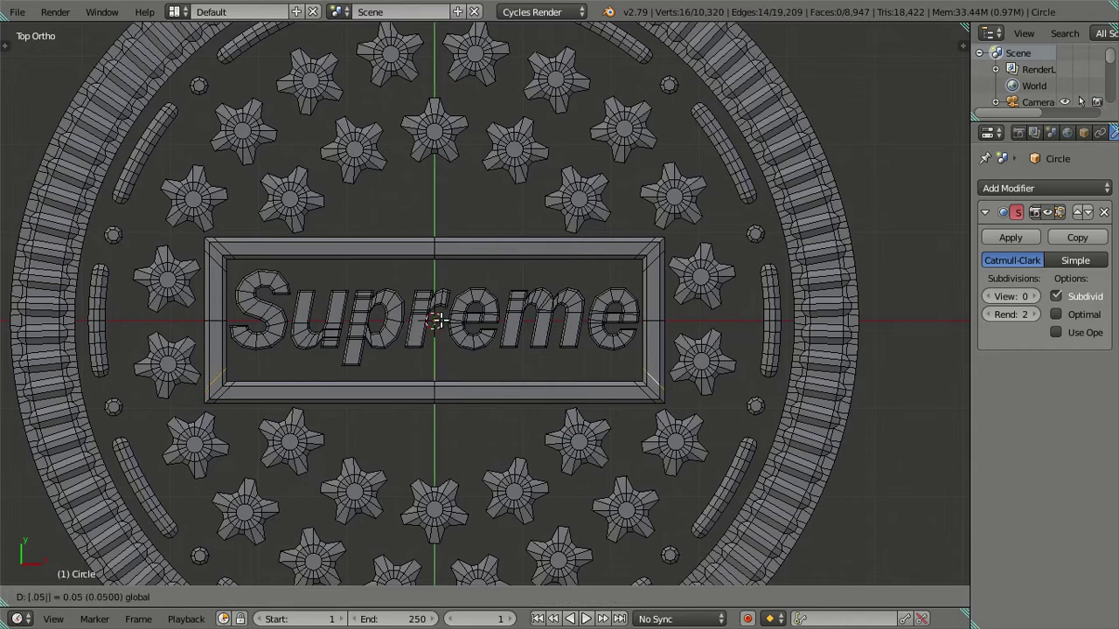
key("Escape")
key("a")
Step: Select two frame corners and try an X-axis move, leaving the frame unchanged
left_click(643, 392)
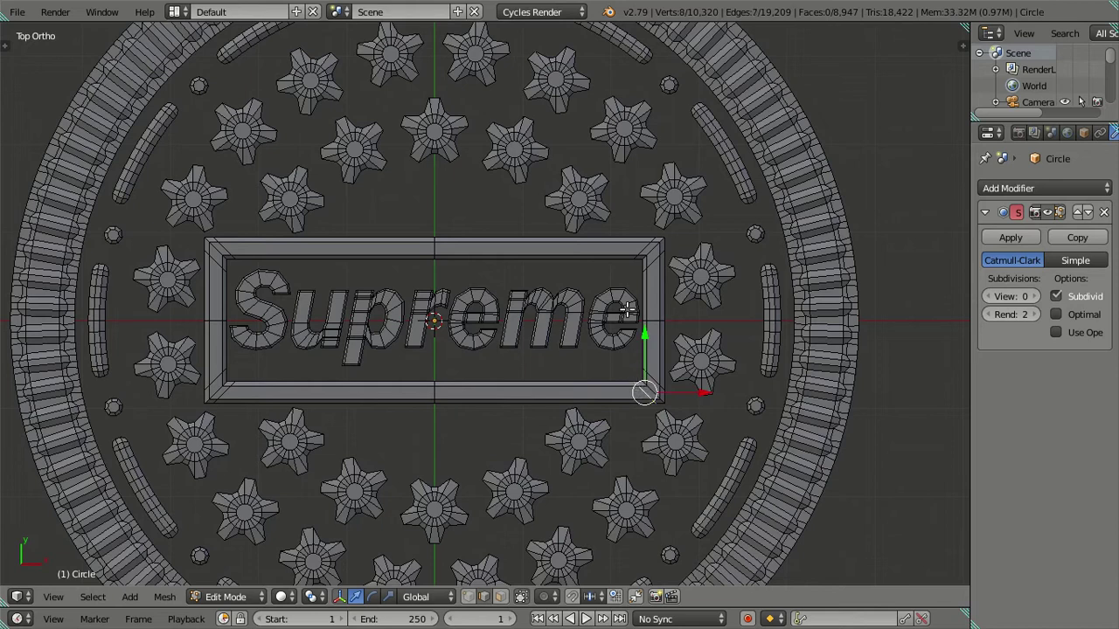
left_click(640, 246, "shift")
key("g")
key("x")
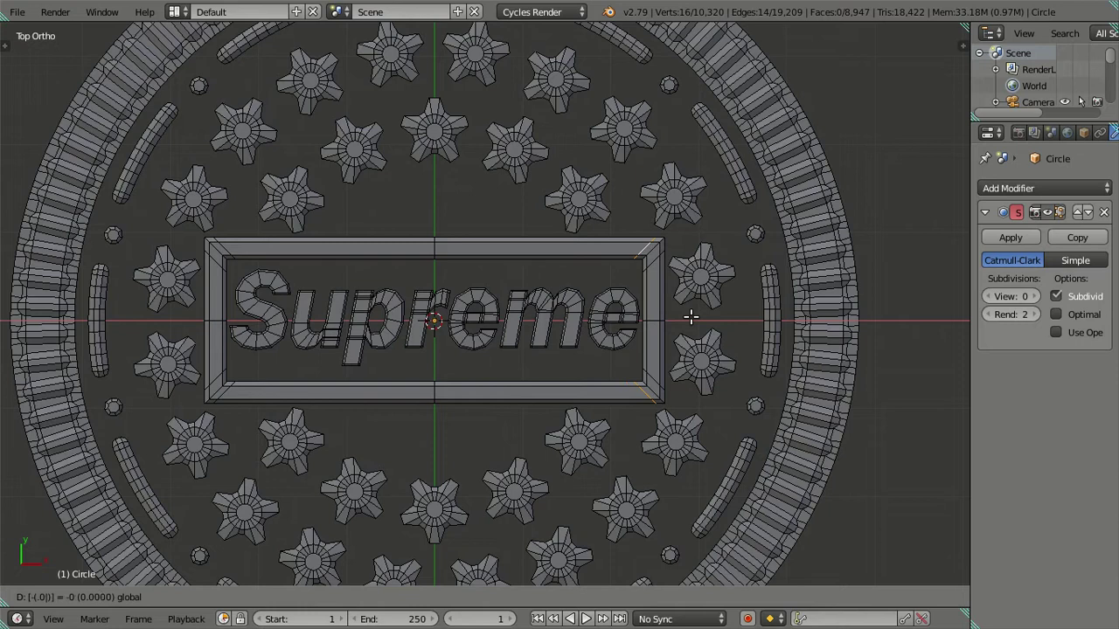
key("Return")
key("a")
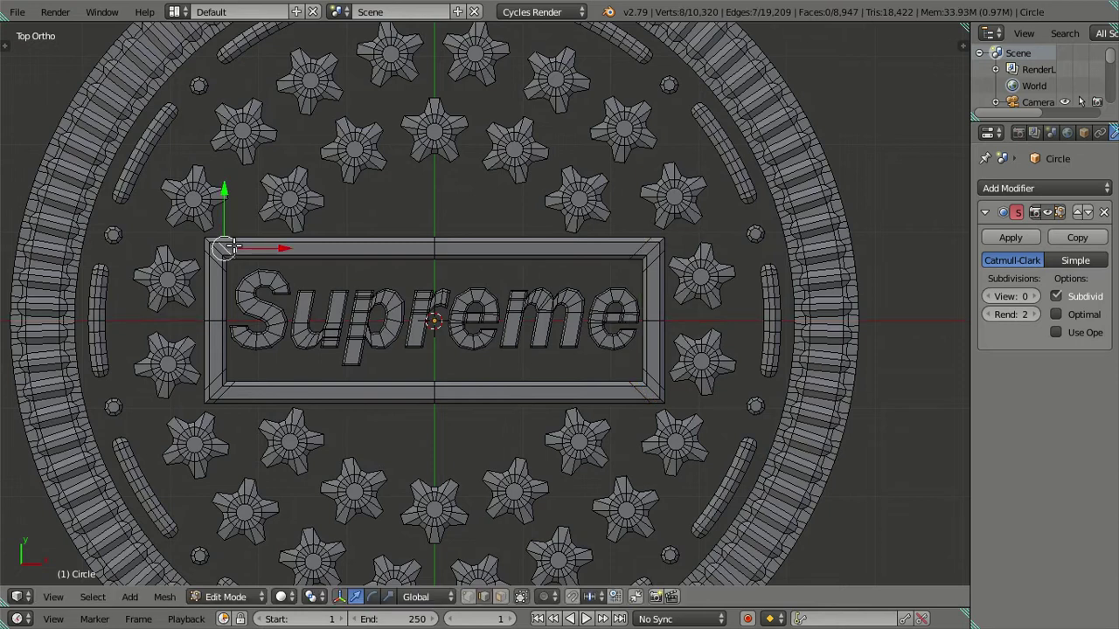
Step: Shift the frame's left-side vertices 0.05 along X, then return to Object Mode
left_click_drag(234, 249, 220, 391)
type("gx.05")
key("Return")
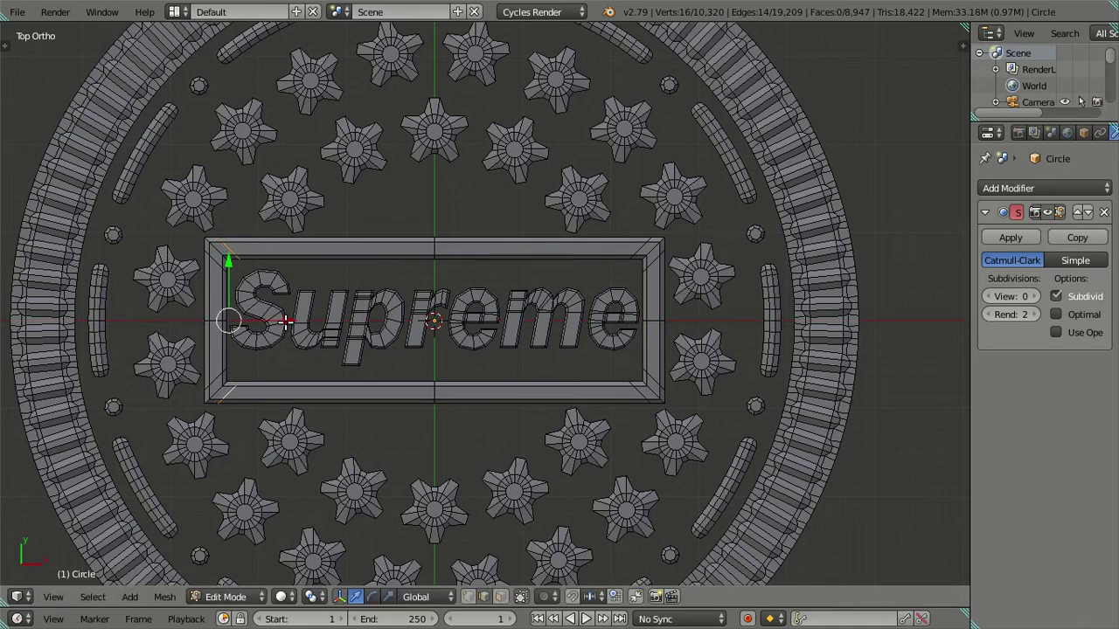
scroll(407, 337, "up", 2)
scroll(407, 338, "up", 1)
key("Tab")
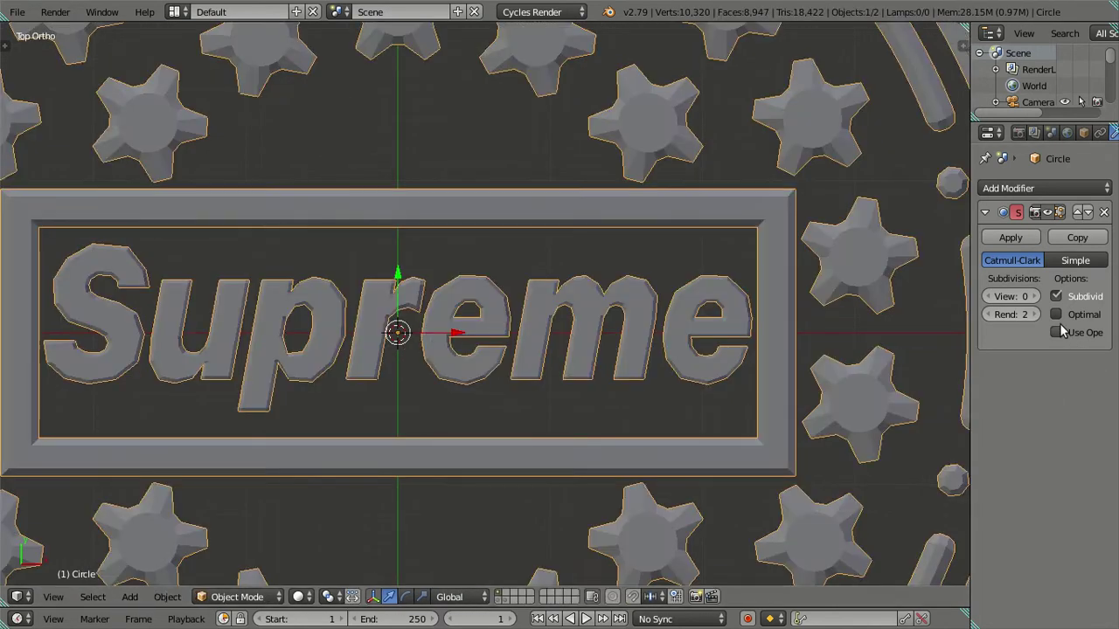
Step: Try preview subdivision levels 1 and 2, then set the View level to 0
left_click(1034, 296)
key("ctrl+2")
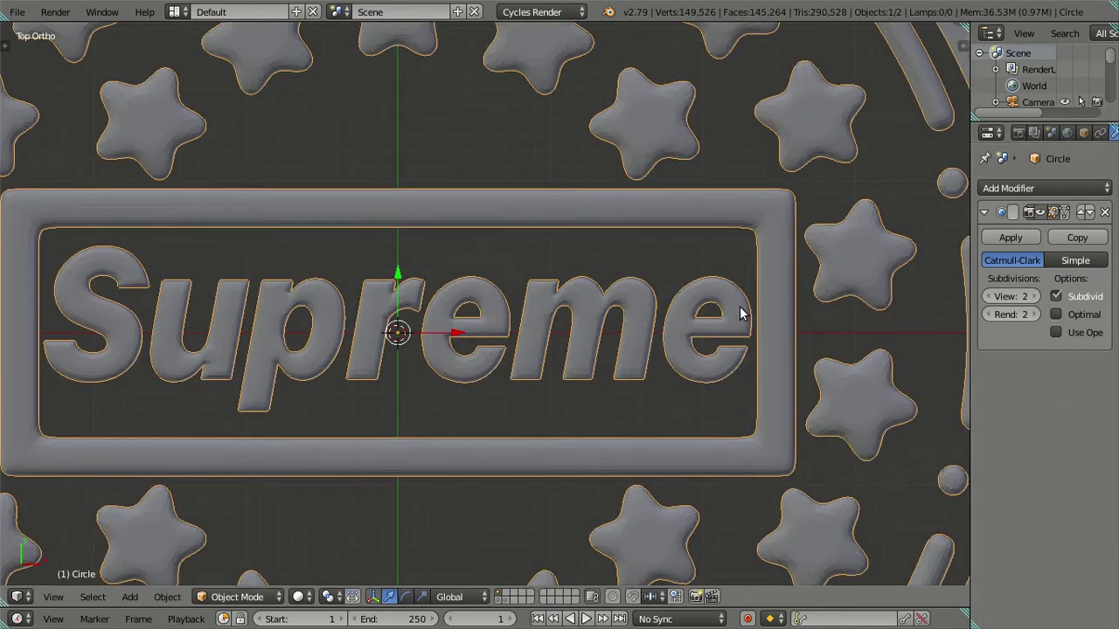
scroll(711, 297, "down", 2)
scroll(707, 293, "down", 1)
scroll(708, 293, "up", 2)
scroll(707, 298, "up", 1)
left_click(1011, 297)
type("0")
key("Return")
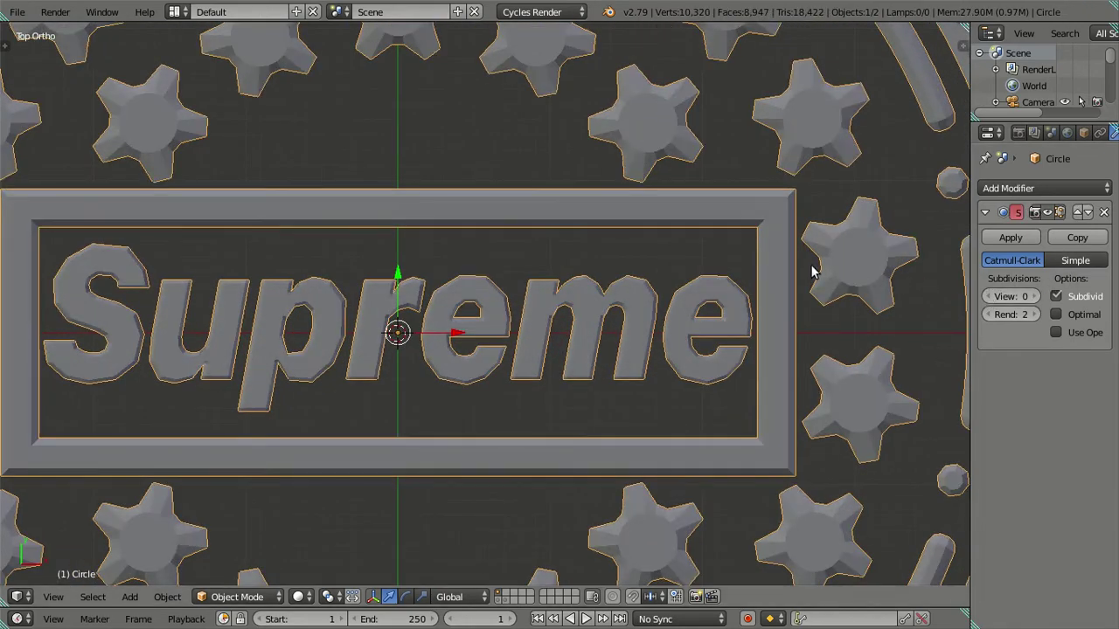
key("Tab")
Step: Deselect all mesh elements and switch to wireframe shading
key("a")
key("a")
scroll(704, 270, "up", 1)
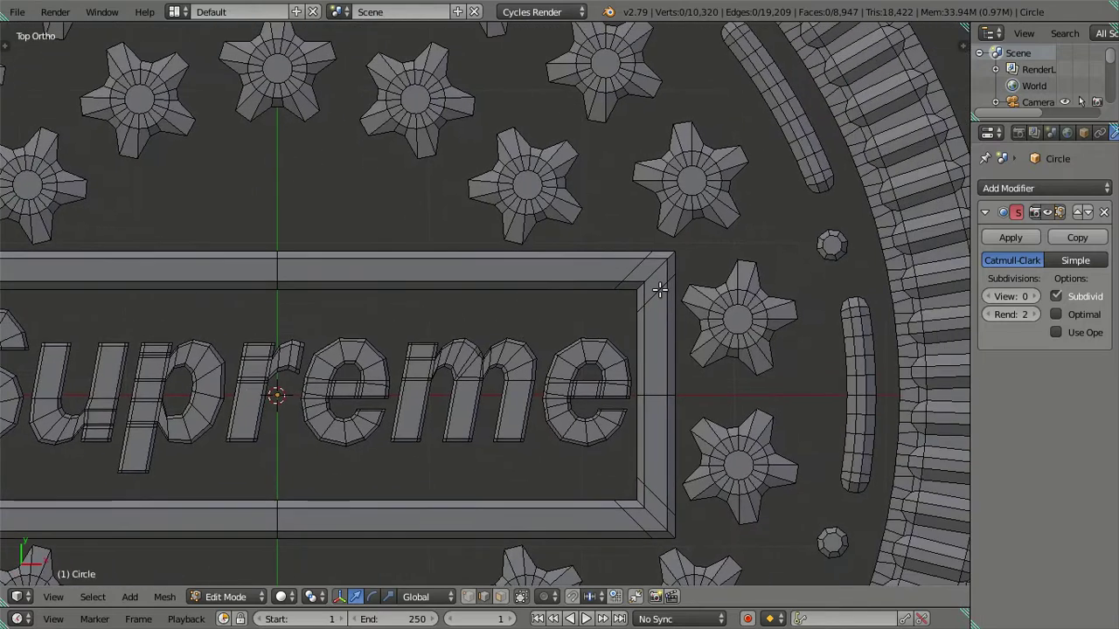
scroll(705, 278, "up", 1)
scroll(545, 342, "down", 2)
scroll(554, 320, "up", 4)
key("z")
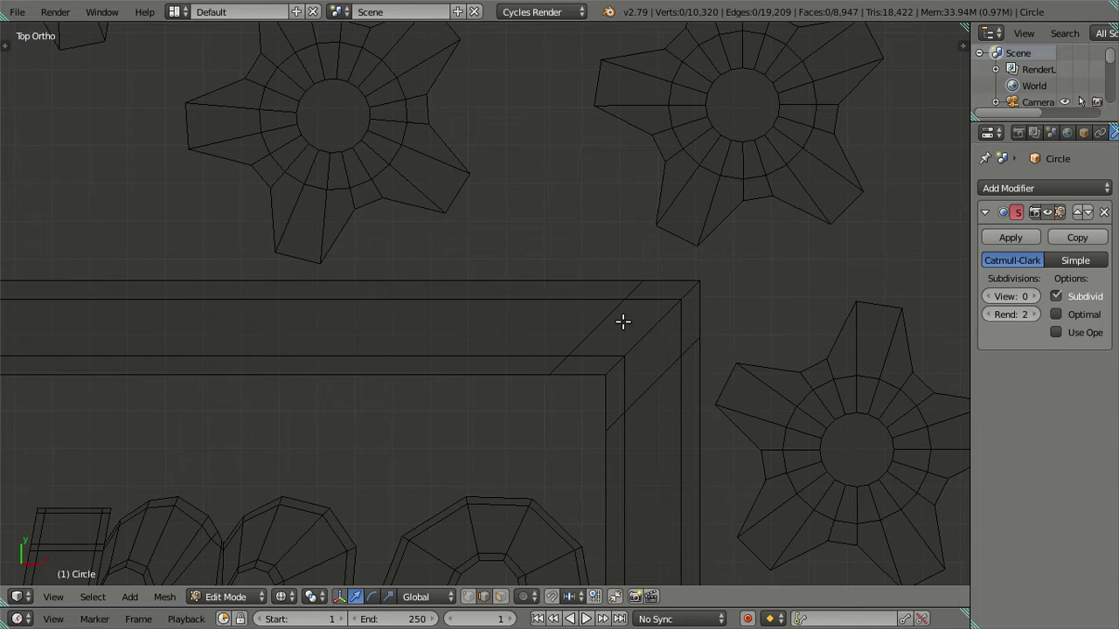
Step: In edge select mode, move the frame corner's edge loop diagonally inward
right_click(650, 330, "alt")
left_click(468, 597)
key("c")
right_click(614, 369)
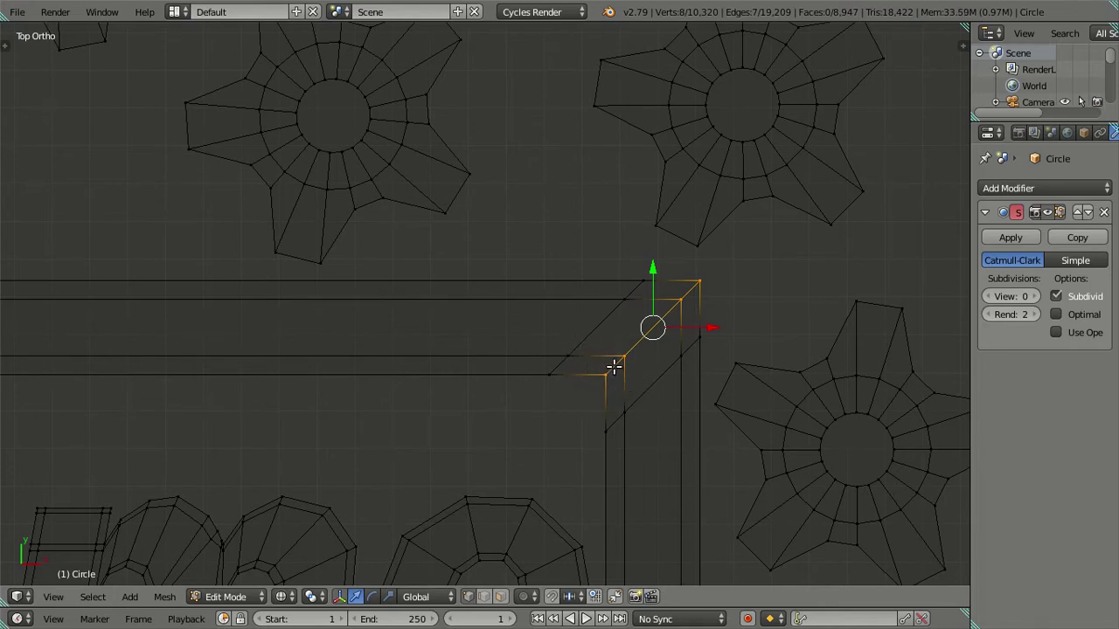
key("g")
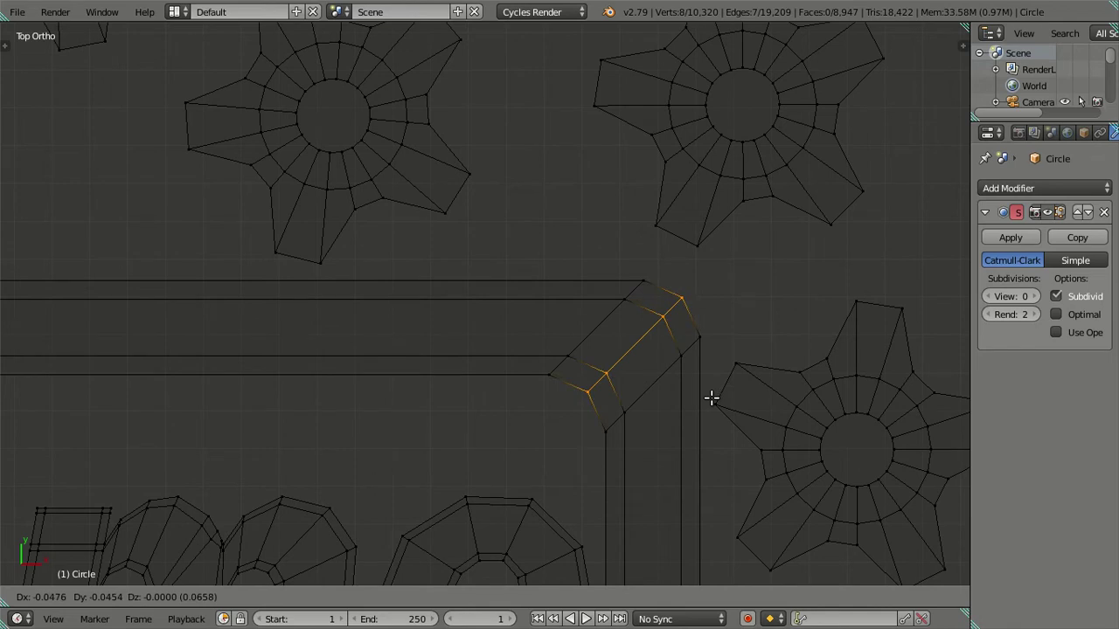
left_click(712, 397)
Step: Return to solid Object Mode and set the subdivision preview back to 0
key("z")
key("Tab")
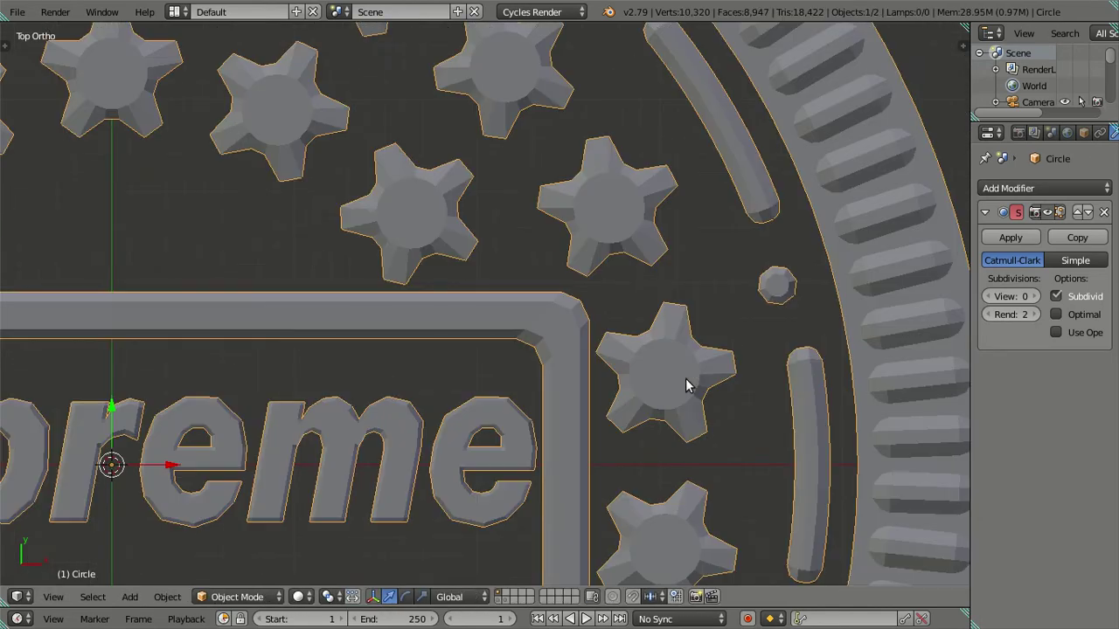
left_click(1034, 297)
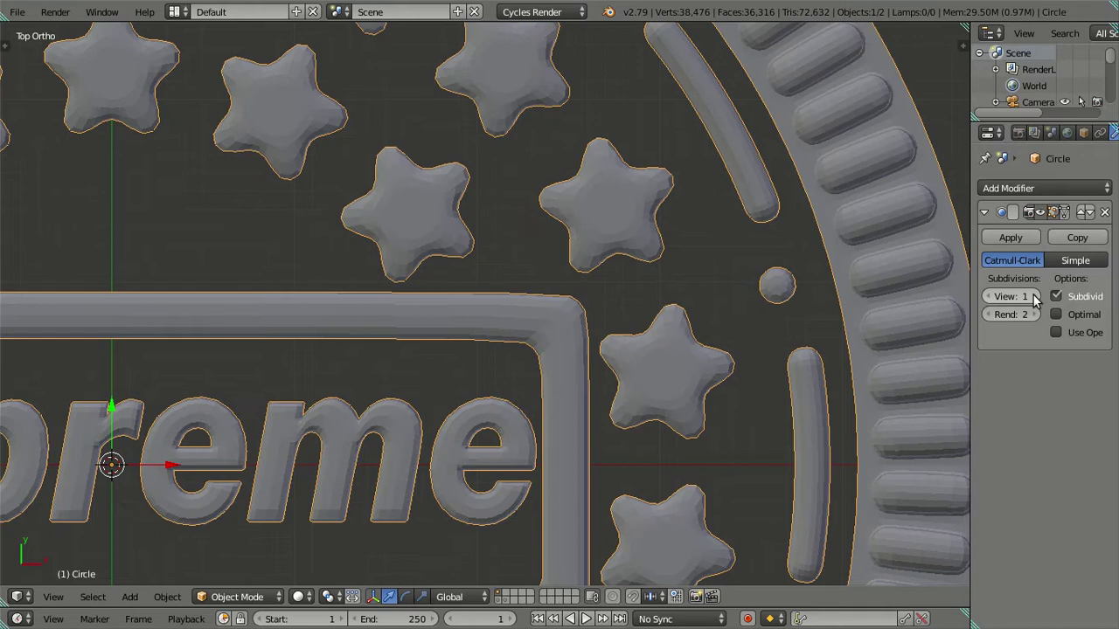
left_click(1034, 297)
scroll(524, 362, "down", 3)
scroll(477, 371, "down", 2)
scroll(473, 366, "up", 3)
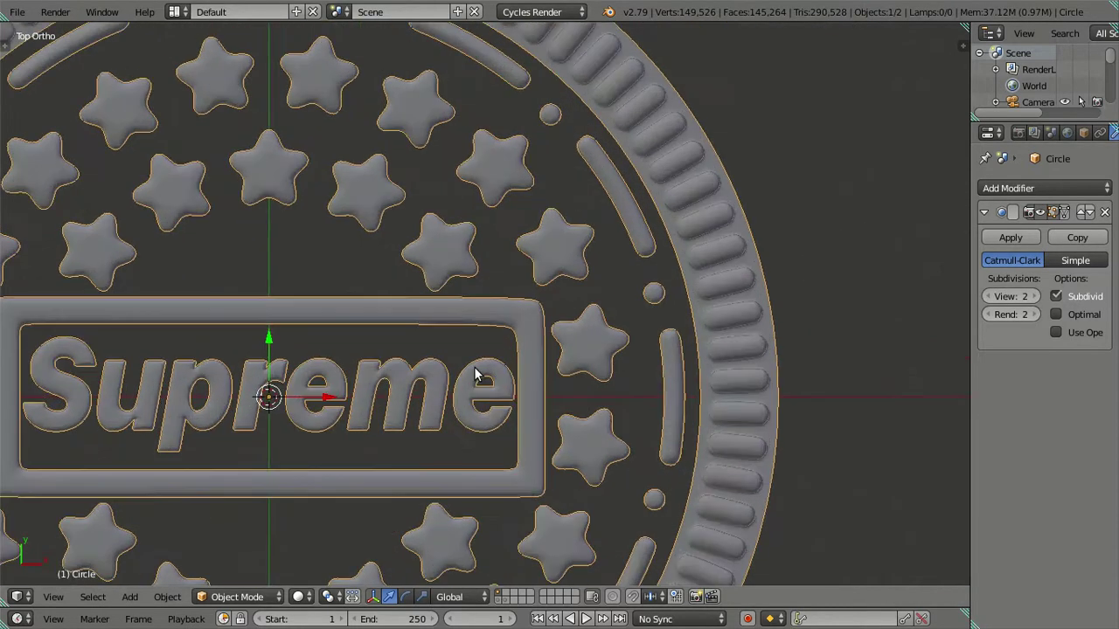
left_click(988, 296)
left_click(988, 296)
scroll(630, 322, "up", 2)
Step: Deselect the frame corner vertices in Edit Mode, then toggle the preview from 2 back to 0
key("Tab")
scroll(633, 316, "up", 2)
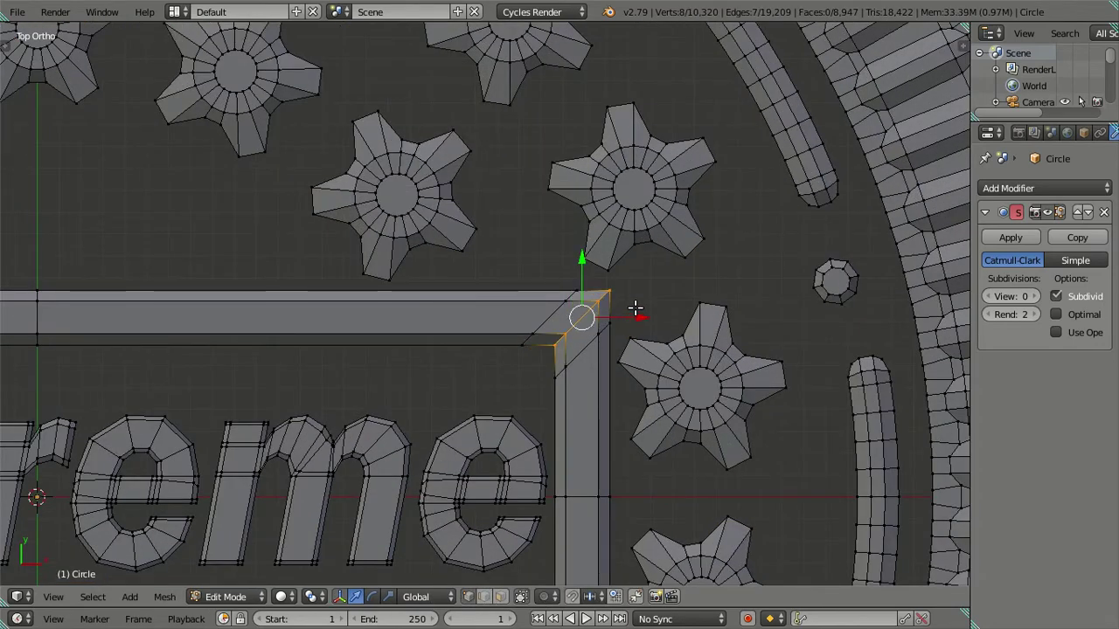
scroll(636, 312, "down", 3)
key("a")
scroll(339, 343, "down", 2)
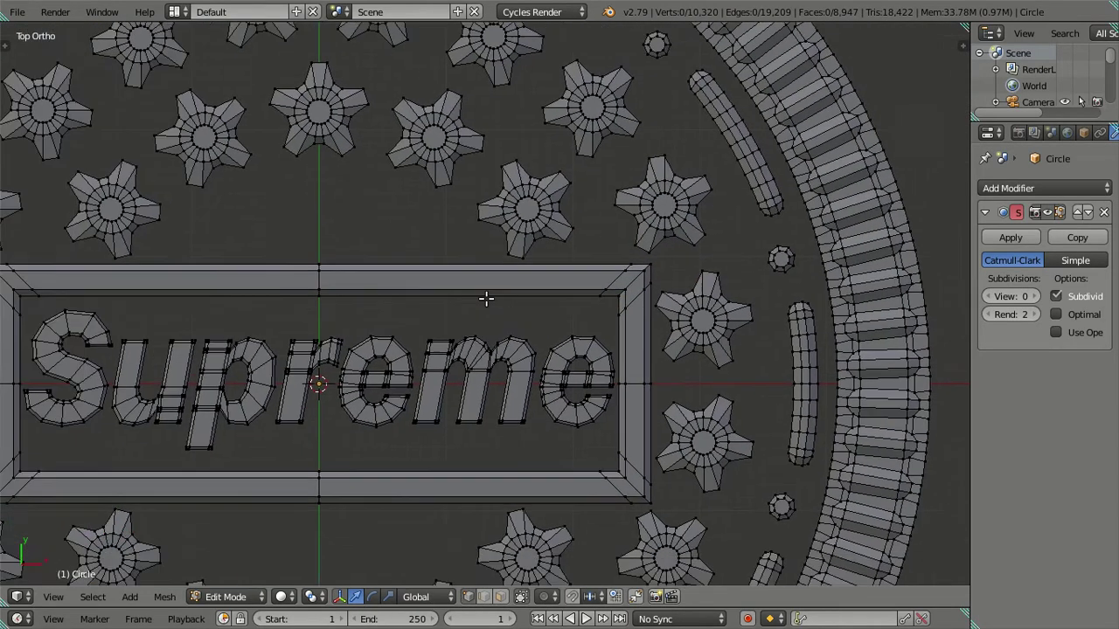
scroll(554, 295, "up", 1)
key("Tab")
left_click(1036, 297)
left_click(1036, 296)
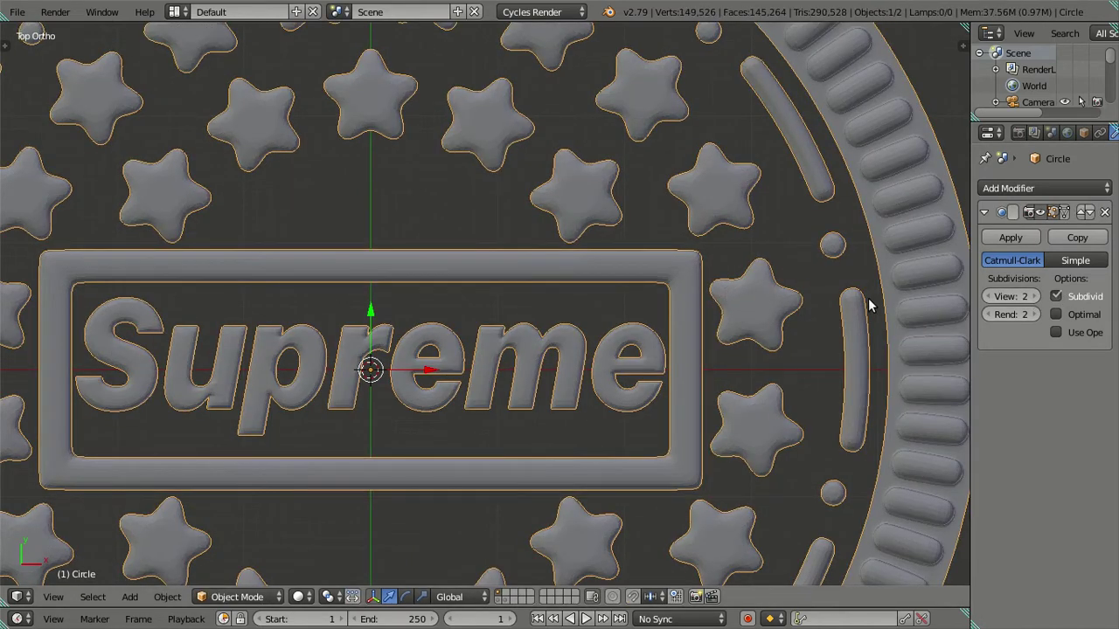
left_click(987, 297)
left_click(987, 296)
Step: Clear the mesh selection in Edit Mode and orbit to a tilted view
key("Tab")
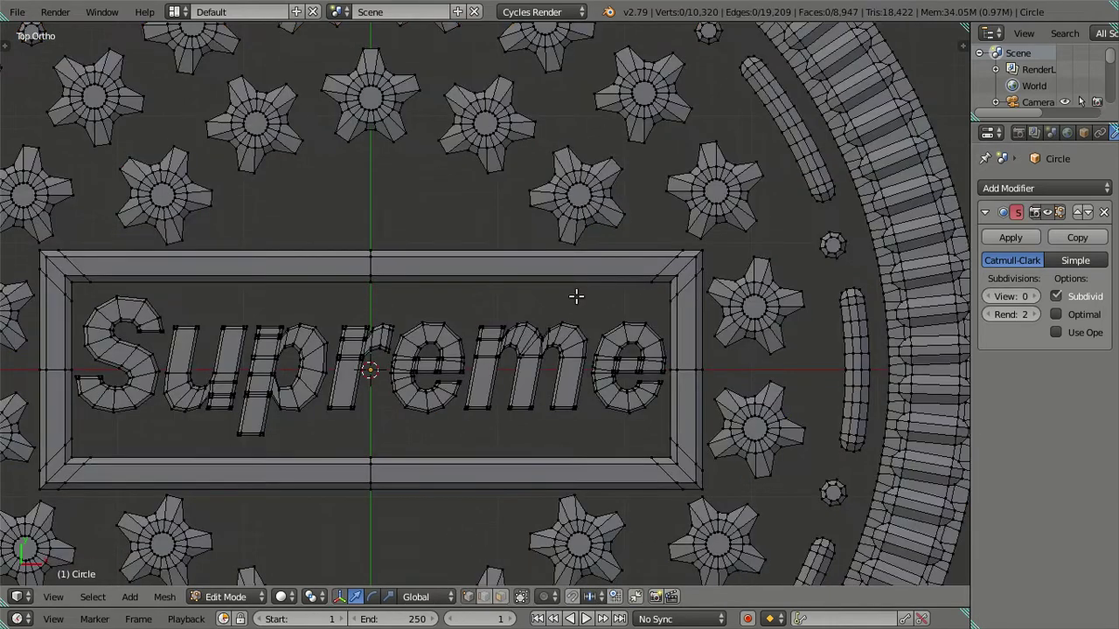
key("a")
key("a")
scroll(577, 330, "down", 2)
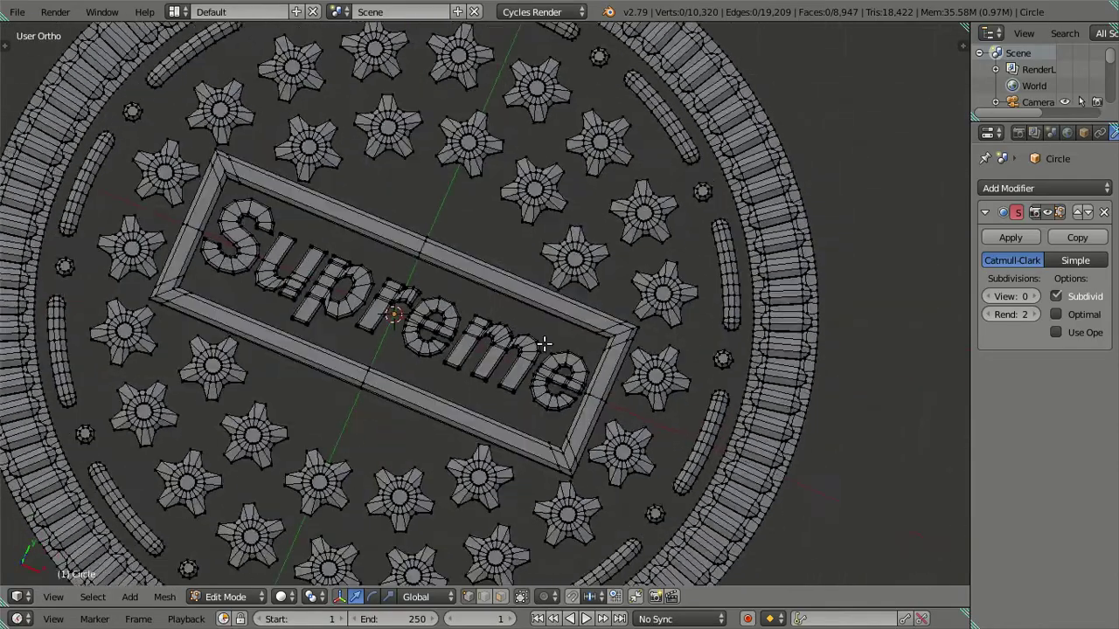
mouse_move(607, 382)
middle_mouse_down()
mouse_move(450, 379)
mouse_move(417, 318)
middle_mouse_up()
key("Tab")
scroll(418, 318, "down", 3)
Step: Reselect the cookie disc, orbit around it, and edit its mesh zoomed on the rim ridges
right_click(175, 320)
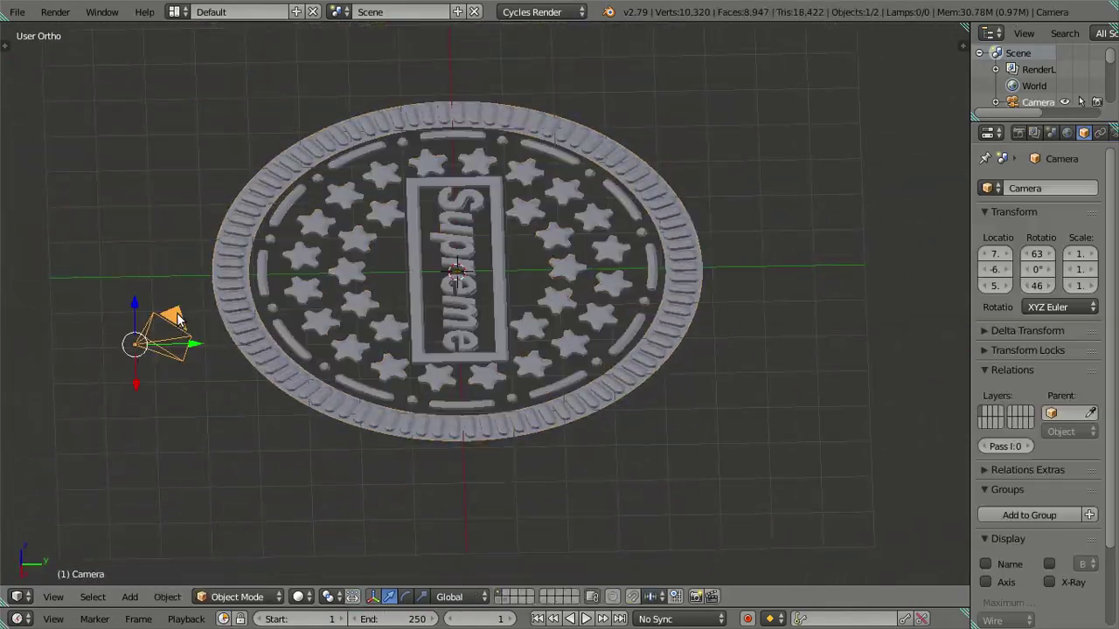
mouse_move(194, 320)
middle_mouse_down()
mouse_move(436, 374)
mouse_move(467, 394)
mouse_move(627, 333)
middle_mouse_up()
right_click(436, 374)
scroll(461, 368, "up", 3)
scroll(627, 333, "up", 2)
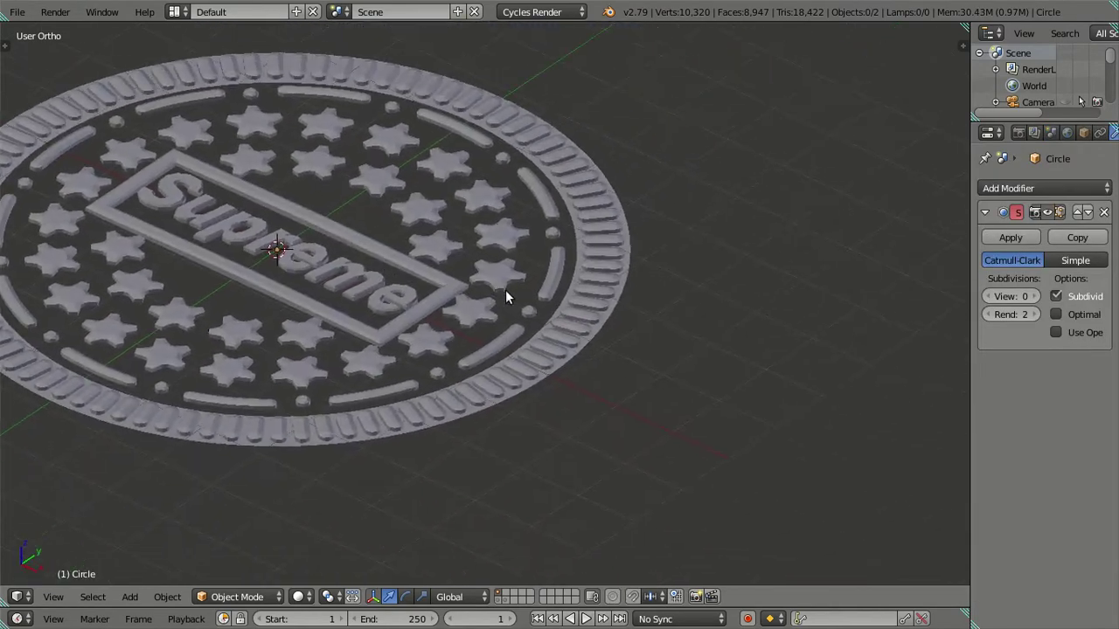
scroll(505, 289, "up", 3)
key("Tab")
scroll(720, 380, "up", 2)
scroll(507, 297, "up", 3)
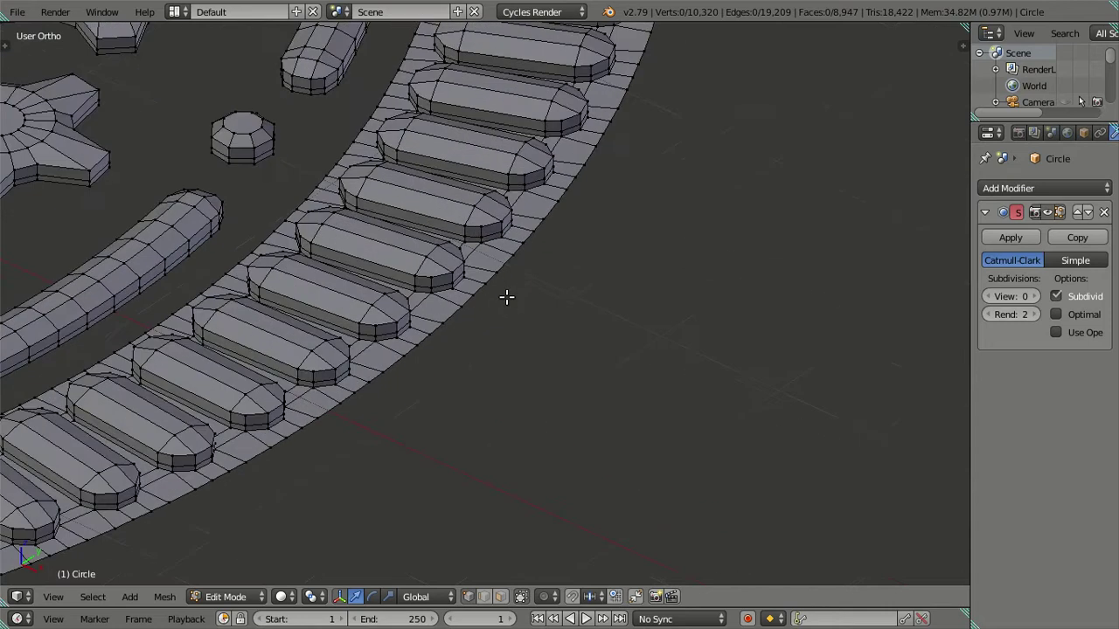
scroll(564, 399, "up", 2)
Step: Delete the ring of faces along the cookie's outer rim
middle_click_drag(564, 399, 589, 554)
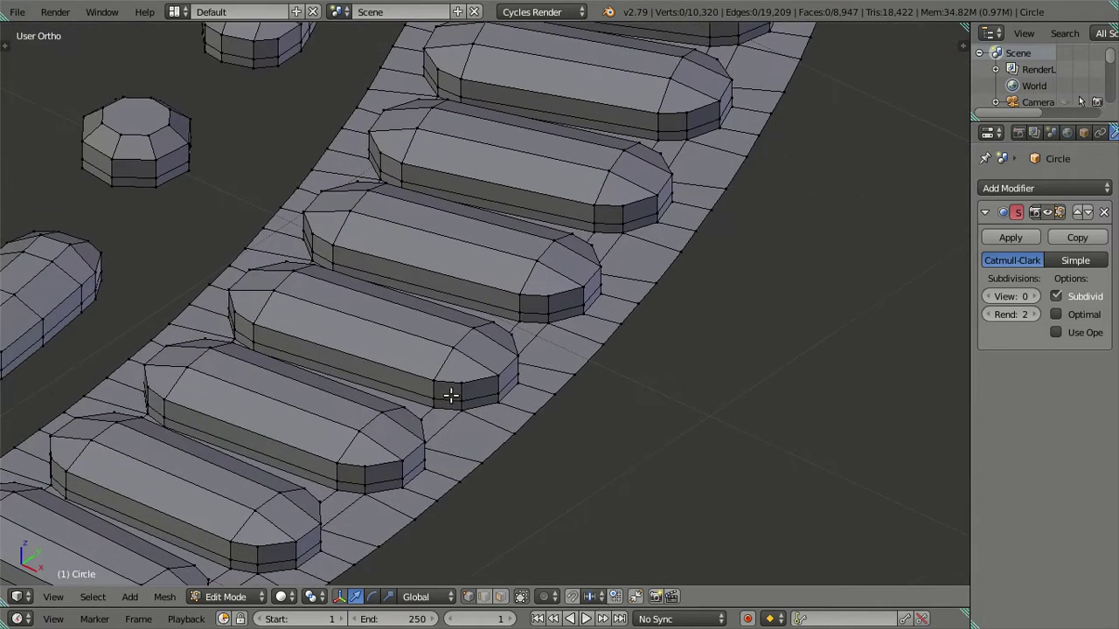
left_click(501, 599)
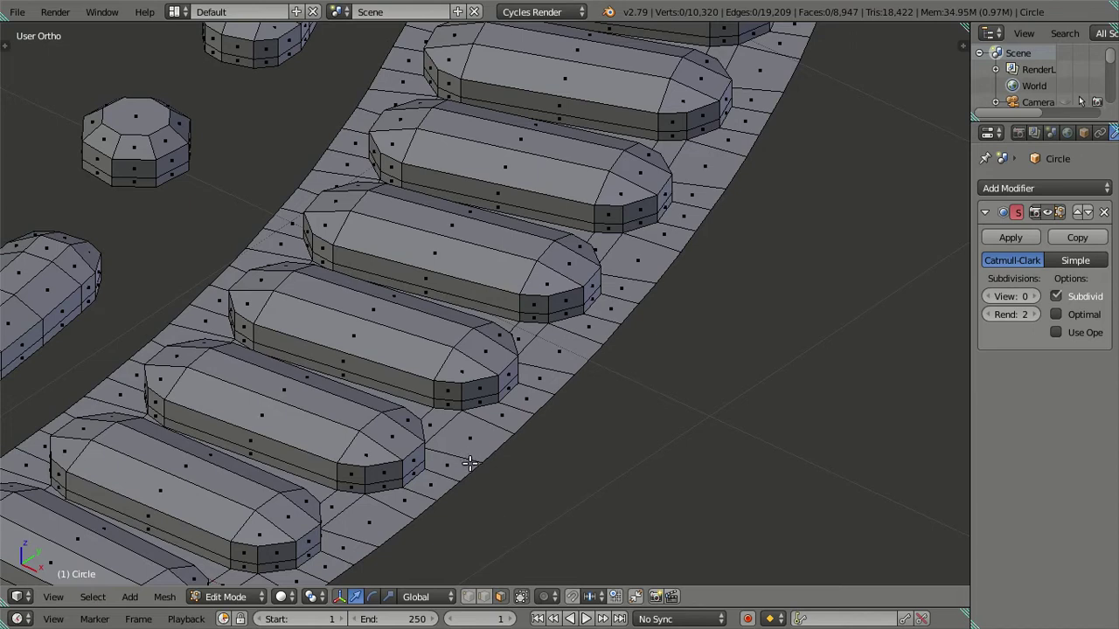
left_click(469, 464, "alt")
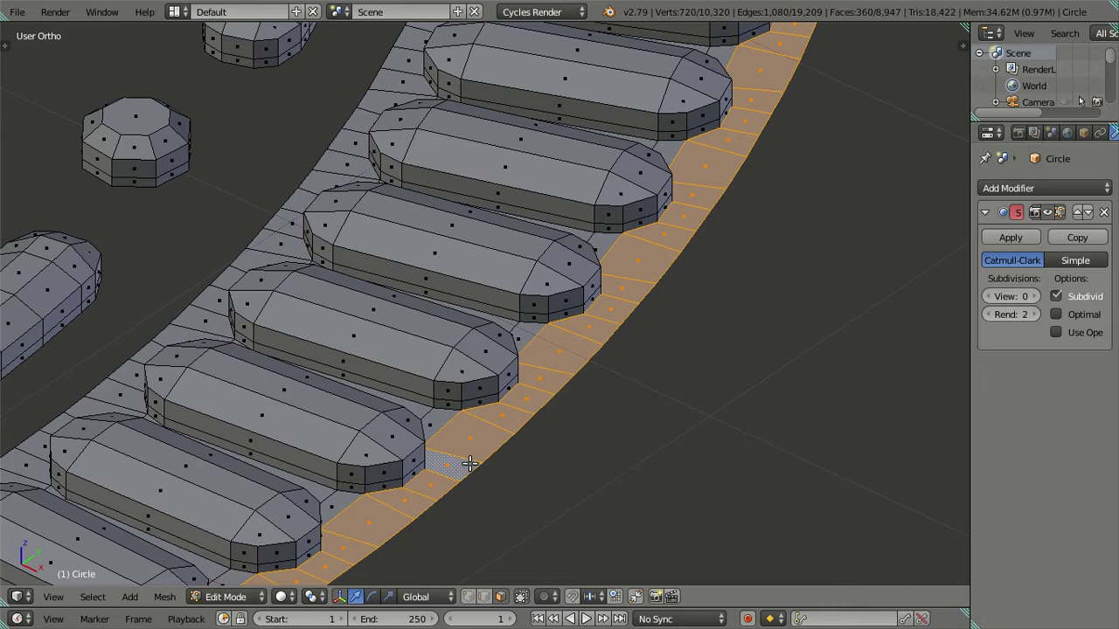
key("x")
left_click(442, 387)
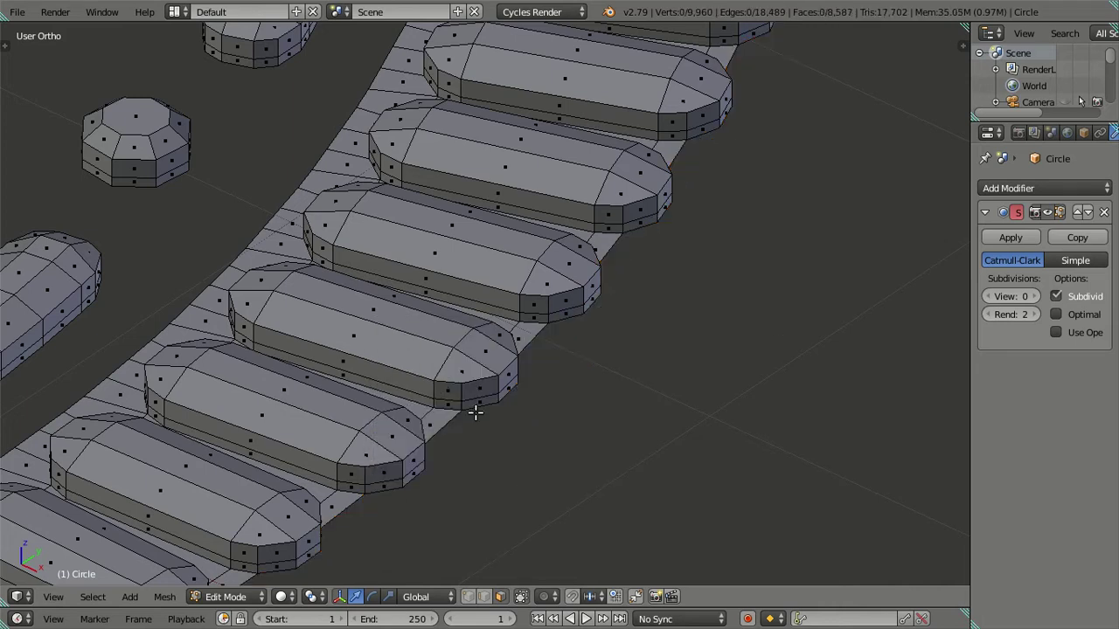
Step: Select the rim's outer boundary edge loop and trial, then cancel, downward extrusions
left_click(484, 596)
left_click(451, 440, "alt")
scroll(450, 438, "down", 3)
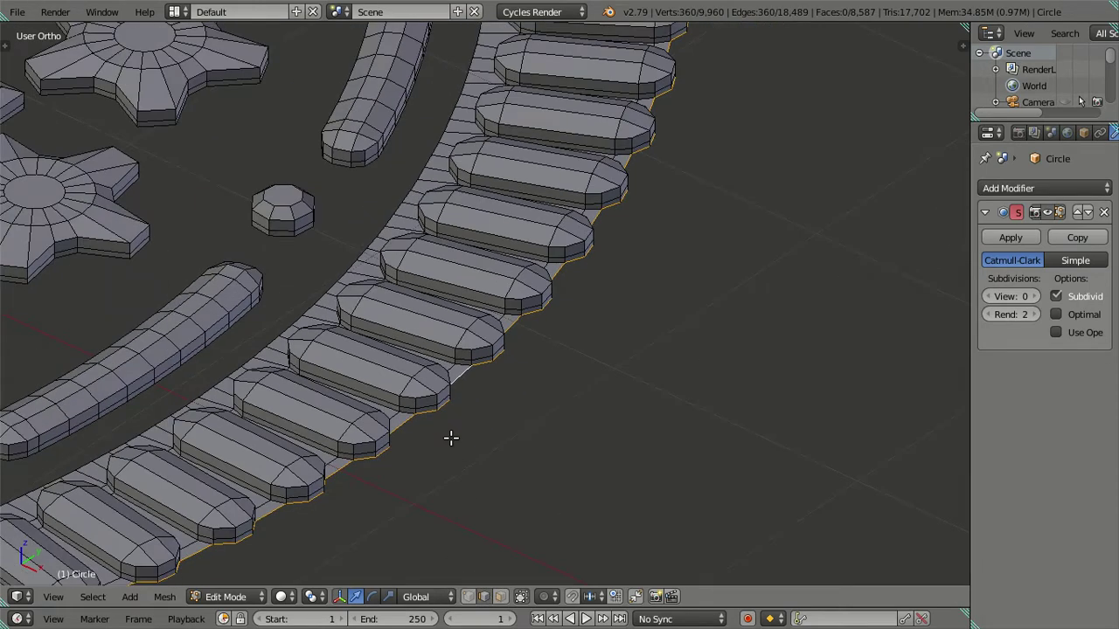
scroll(572, 380, "down", 1)
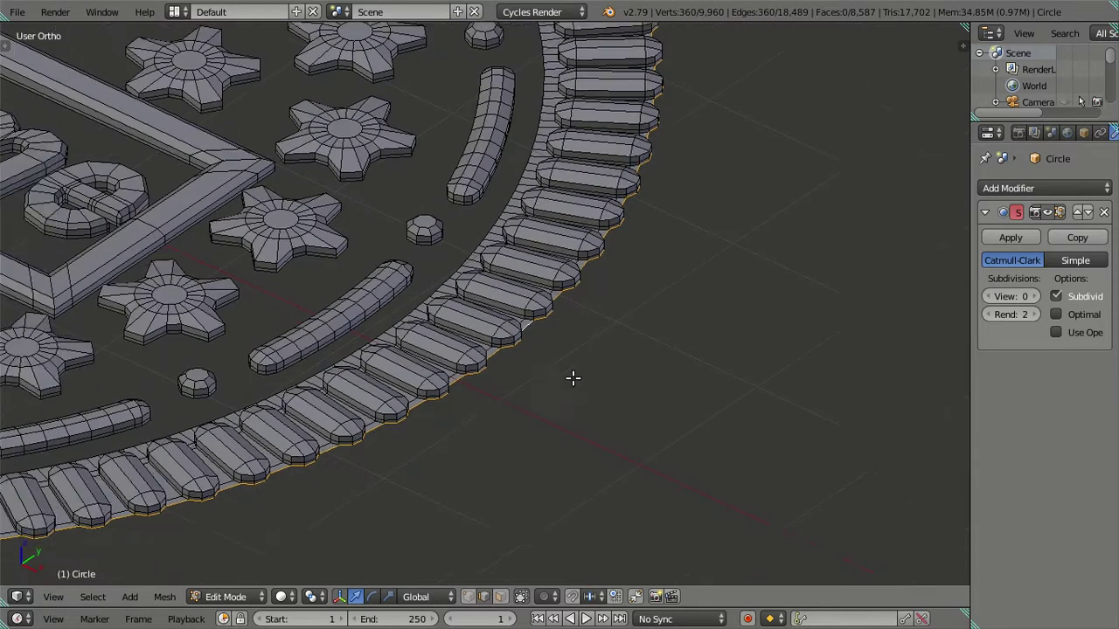
scroll(580, 367, "down", 1)
scroll(559, 387, "up", 1)
scroll(504, 312, "up", 4)
scroll(504, 319, "up", 2, "shift")
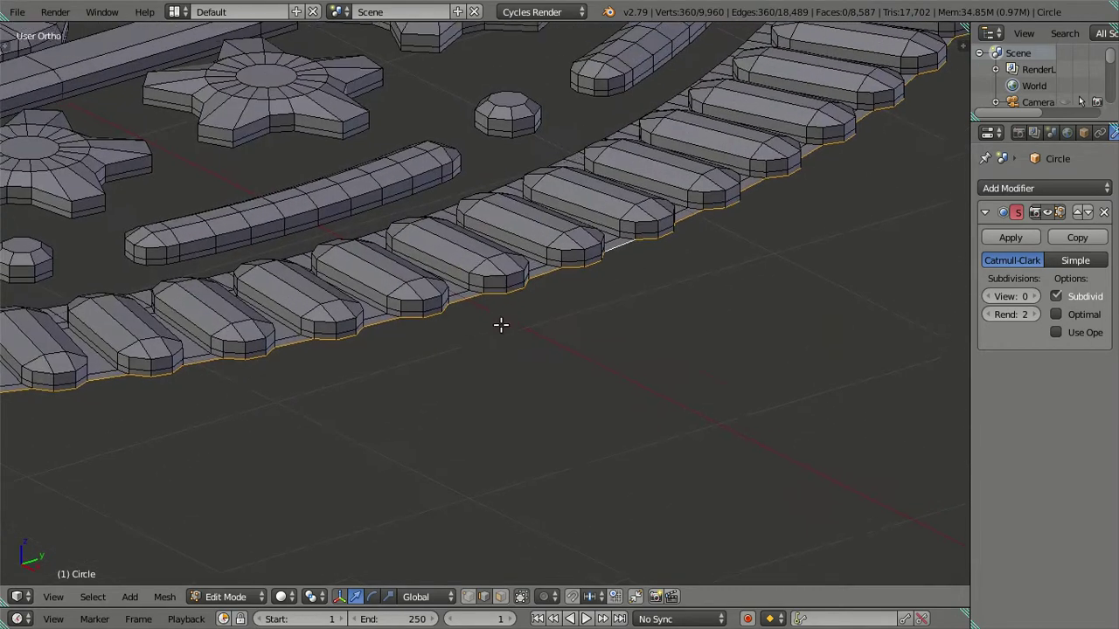
key("e")
key("z")
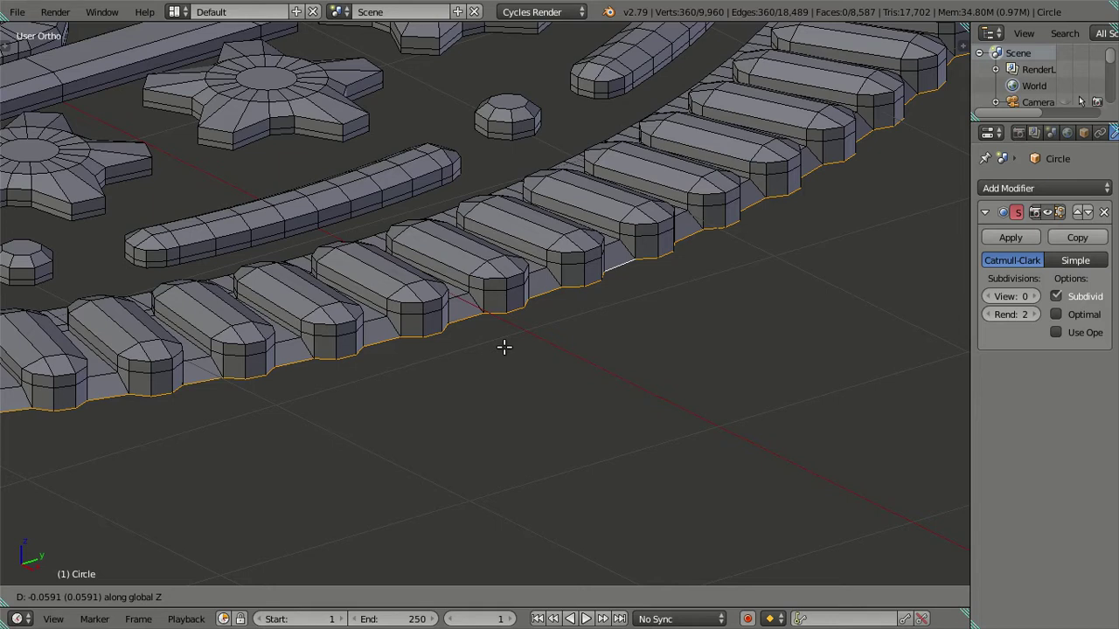
key("Escape")
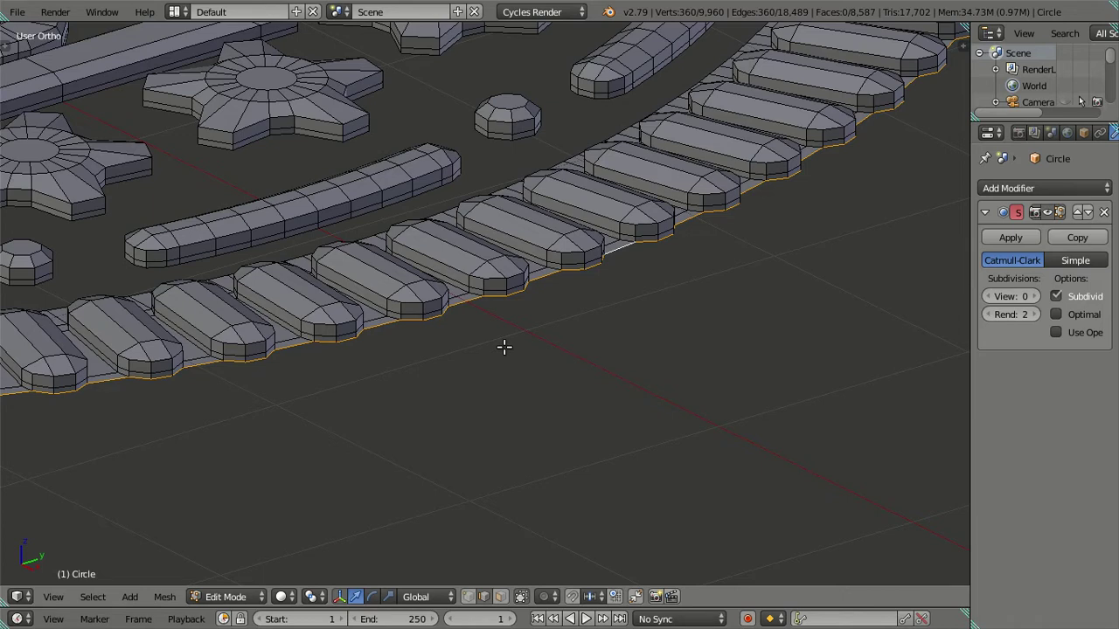
key("s")
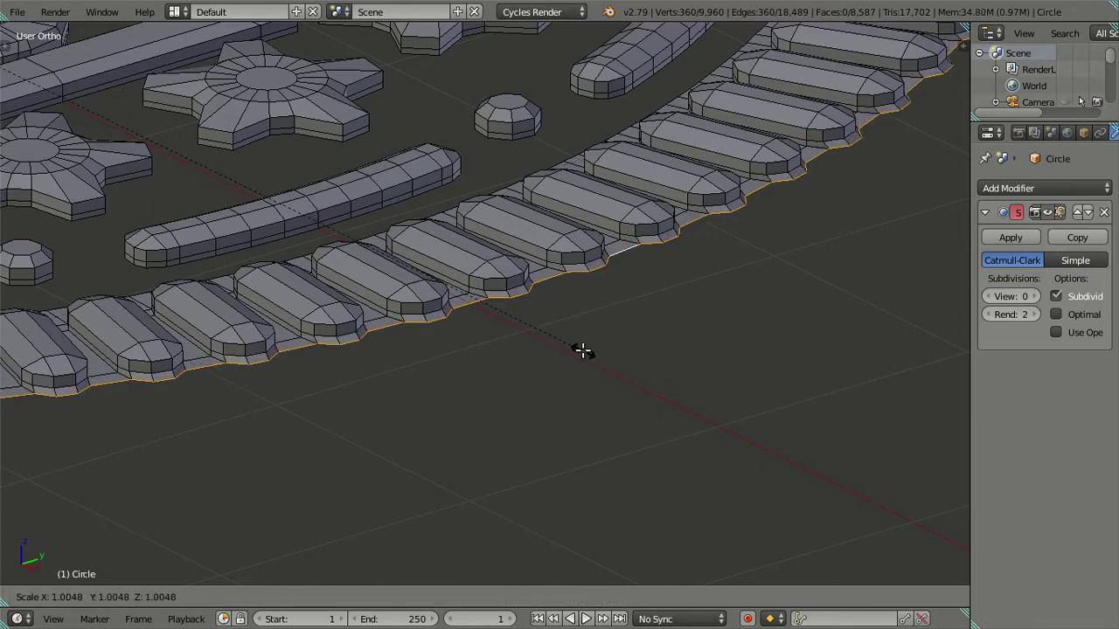
left_click(583, 351)
key("e")
key("z")
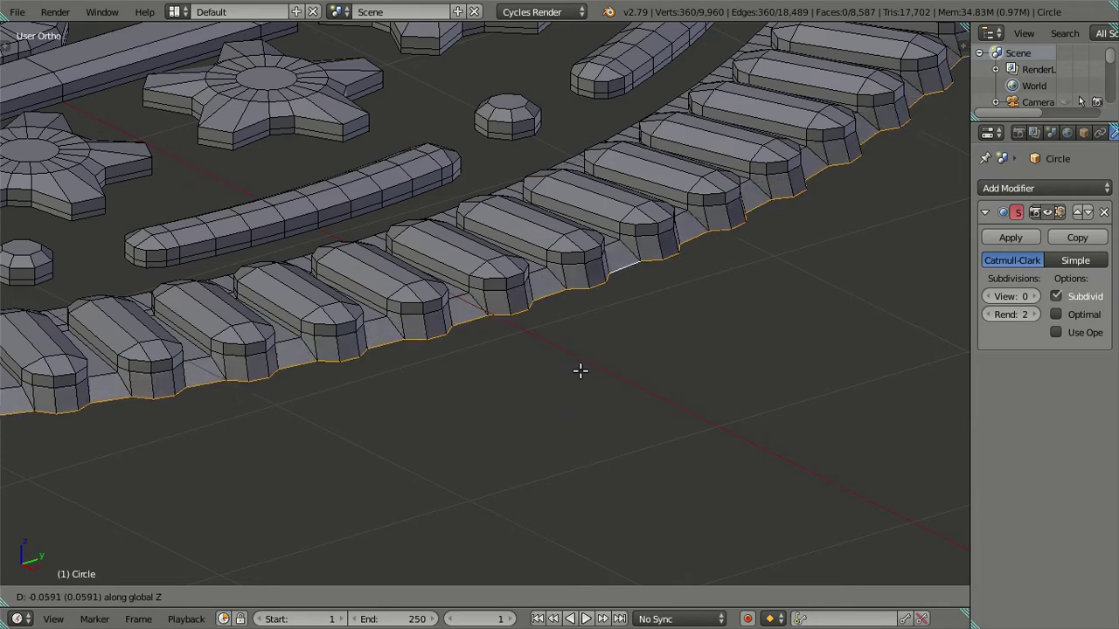
key("Escape")
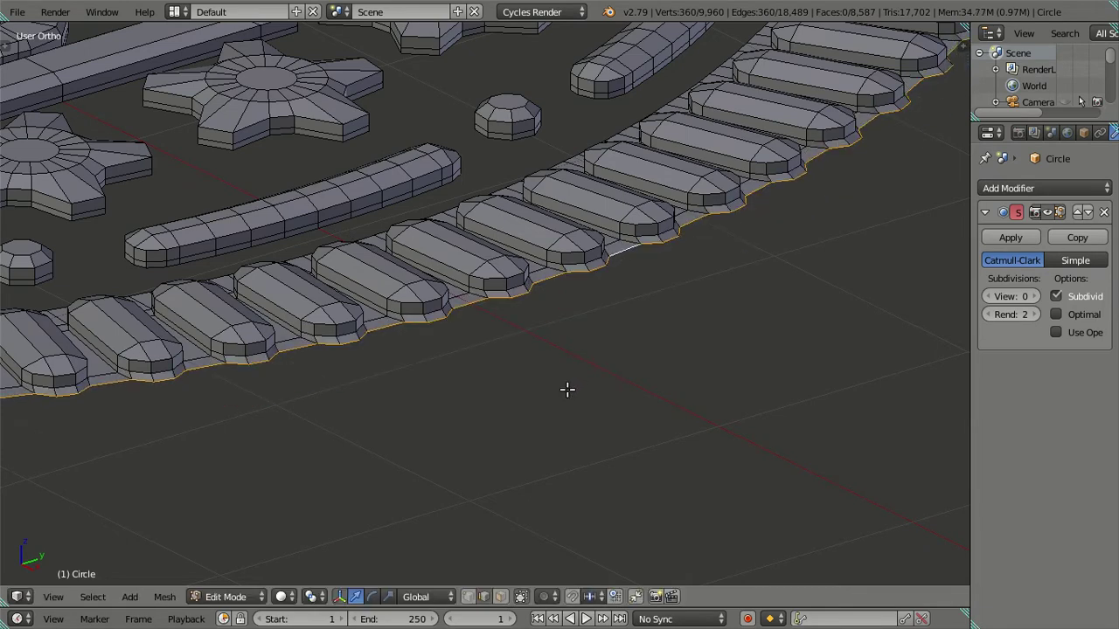
key("ctrl+z")
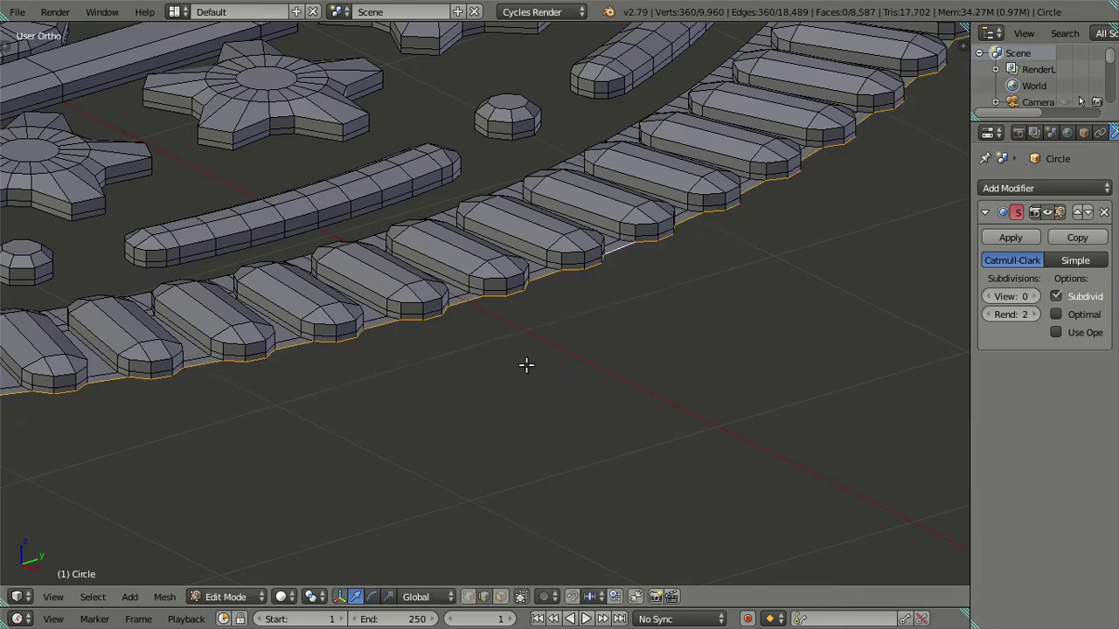
Step: In front view, extrude the outer edge loop straight down into a side band
scroll(526, 365, "down", 3)
mouse_move(534, 374)
middle_mouse_down()
mouse_move(544, 407)
mouse_move(514, 373)
middle_mouse_up()
scroll(526, 387, "up", 4)
key("Home")
key("KP_1")
mouse_move(490, 292)
middle_mouse_down("shift")
mouse_move(490, 338)
mouse_move(476, 330)
middle_mouse_up("shift")
key("e")
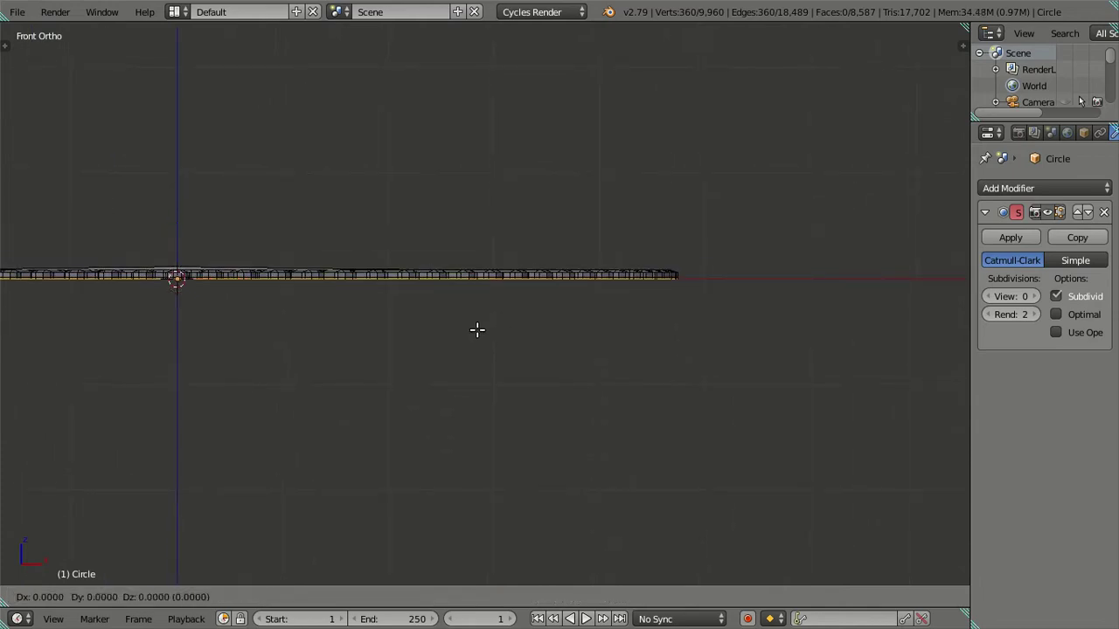
right_click(474, 354)
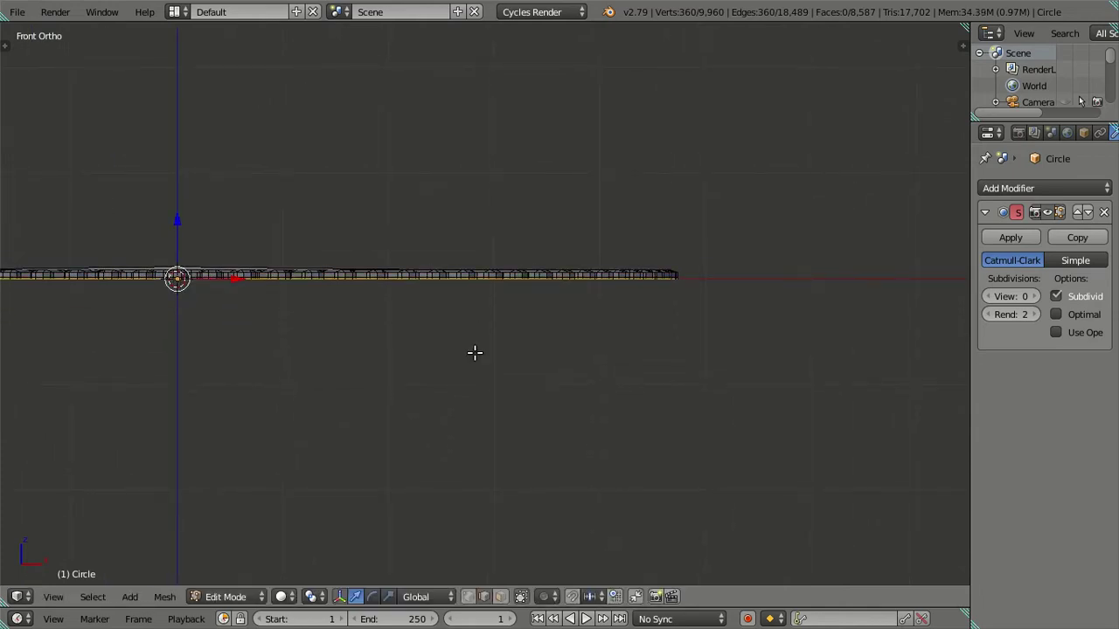
key("e")
right_click(292, 387)
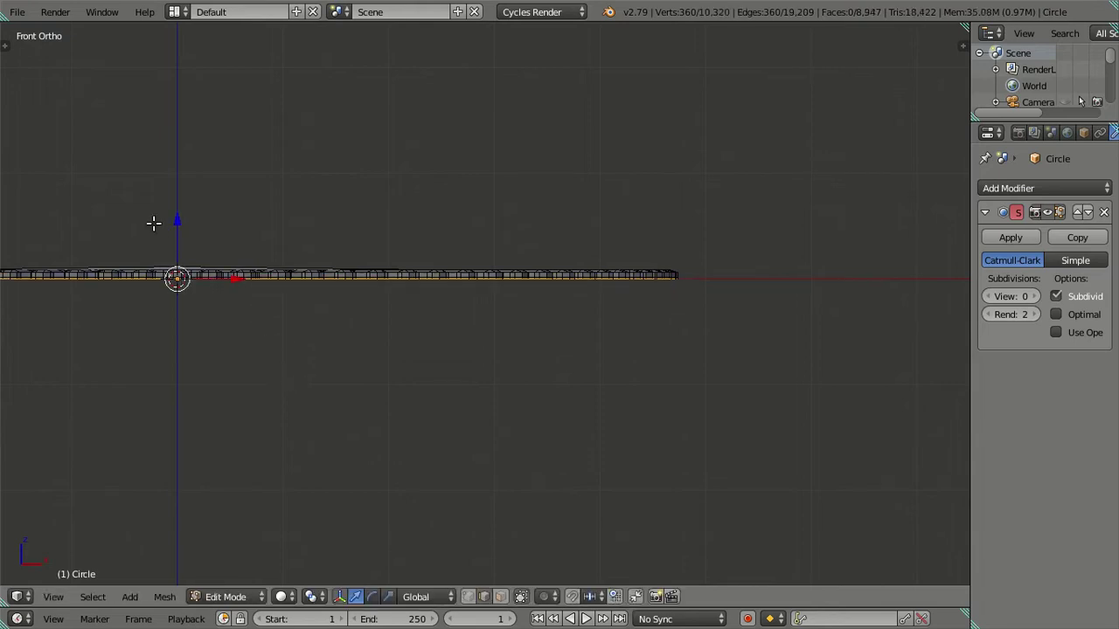
key("e")
key("z")
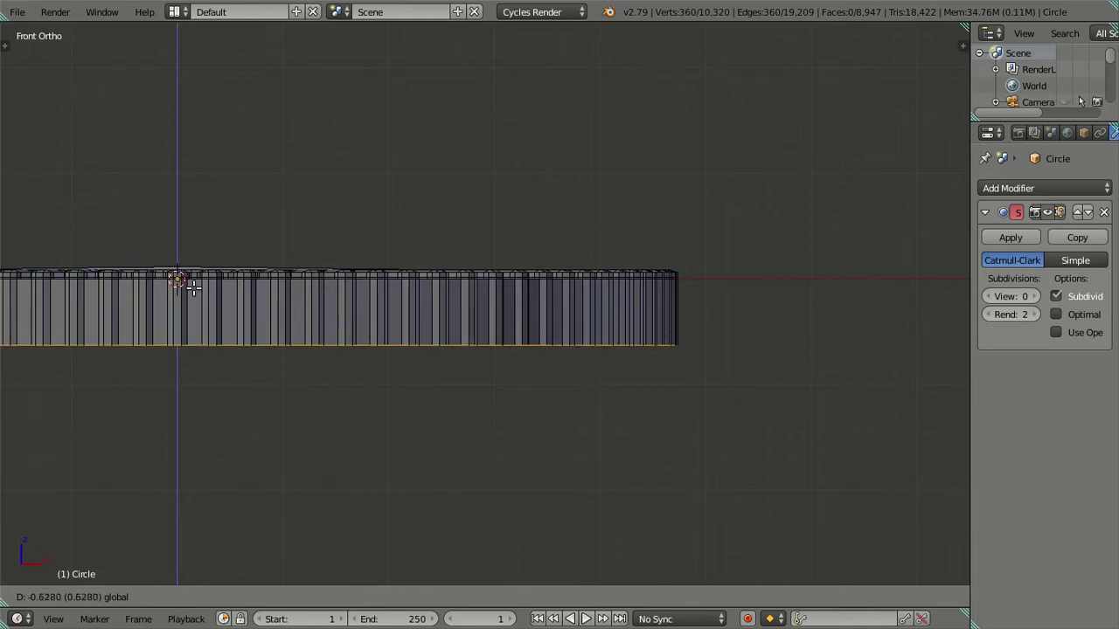
left_click(193, 287)
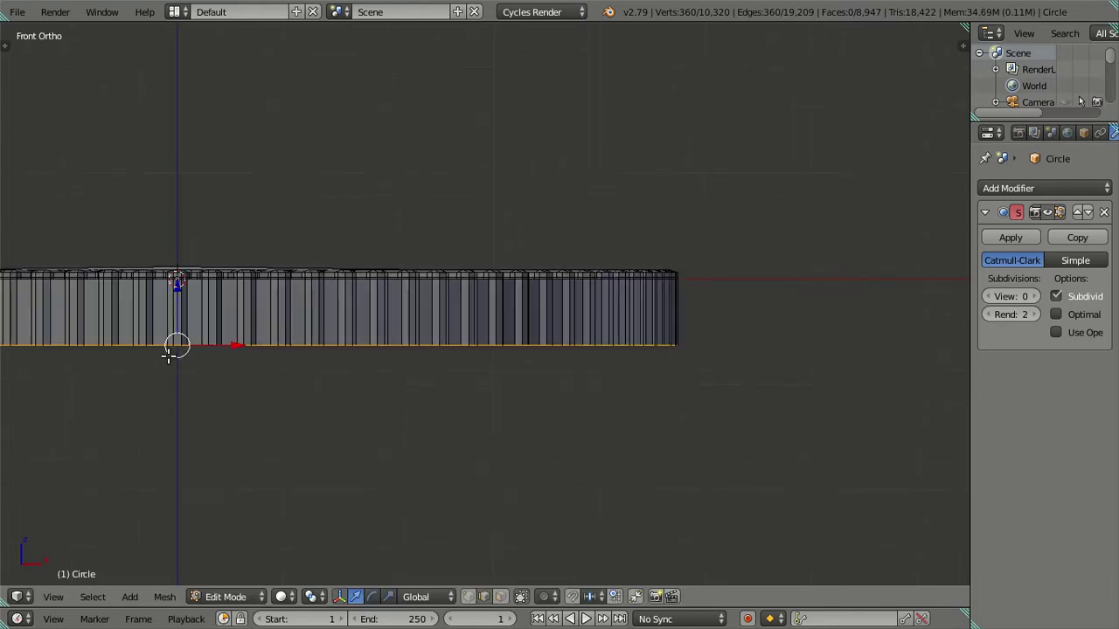
Step: Move the bottom edge loop vertically so the side wall is 0.5 units deep
key("g")
key("z")
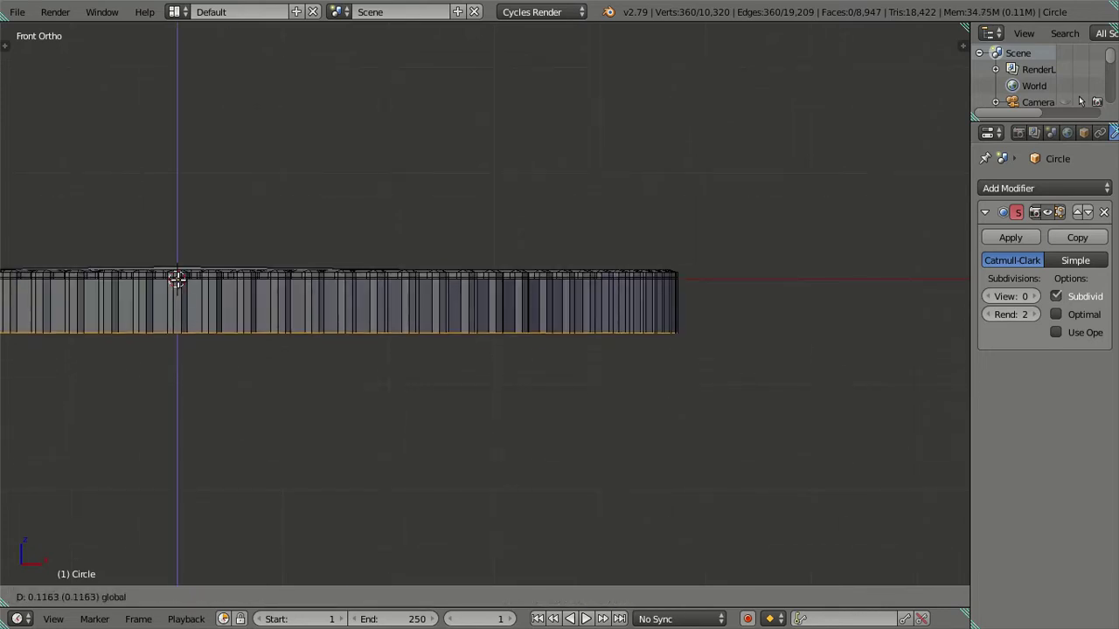
left_click(179, 278)
mouse_move(179, 278)
middle_mouse_down()
mouse_move(153, 304)
mouse_move(151, 284)
middle_mouse_up()
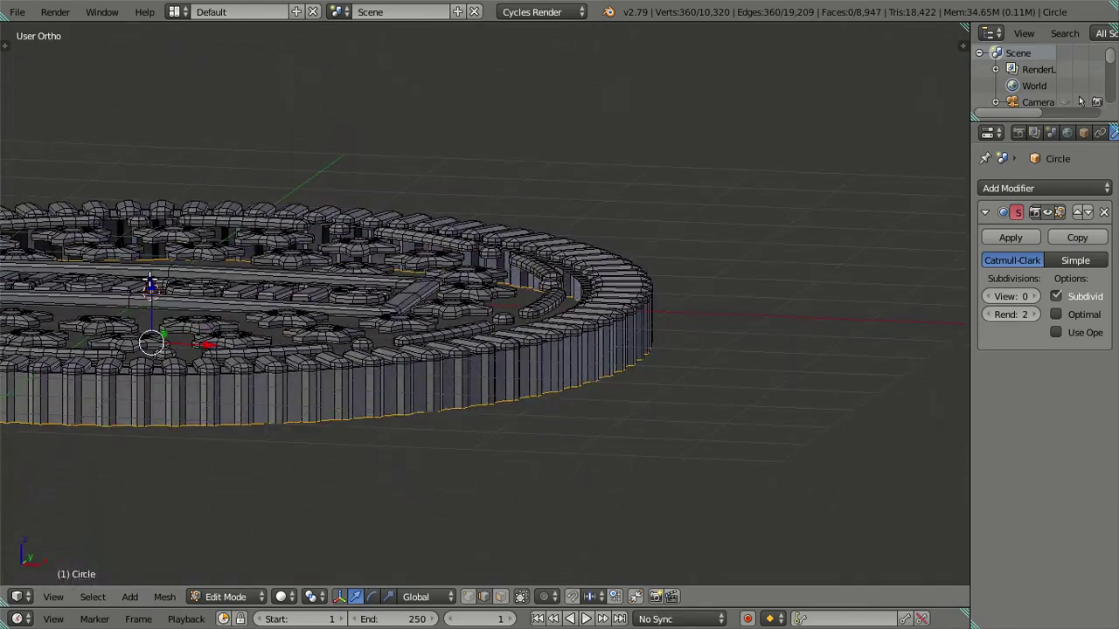
key("KP_1")
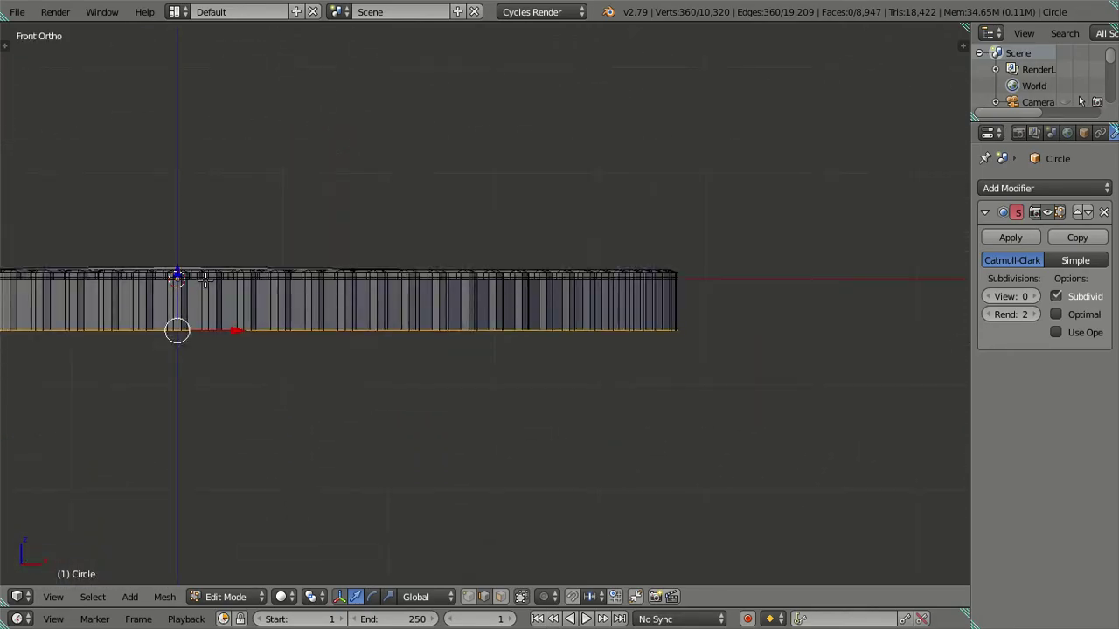
key("ctrl+z")
key("g")
key("z")
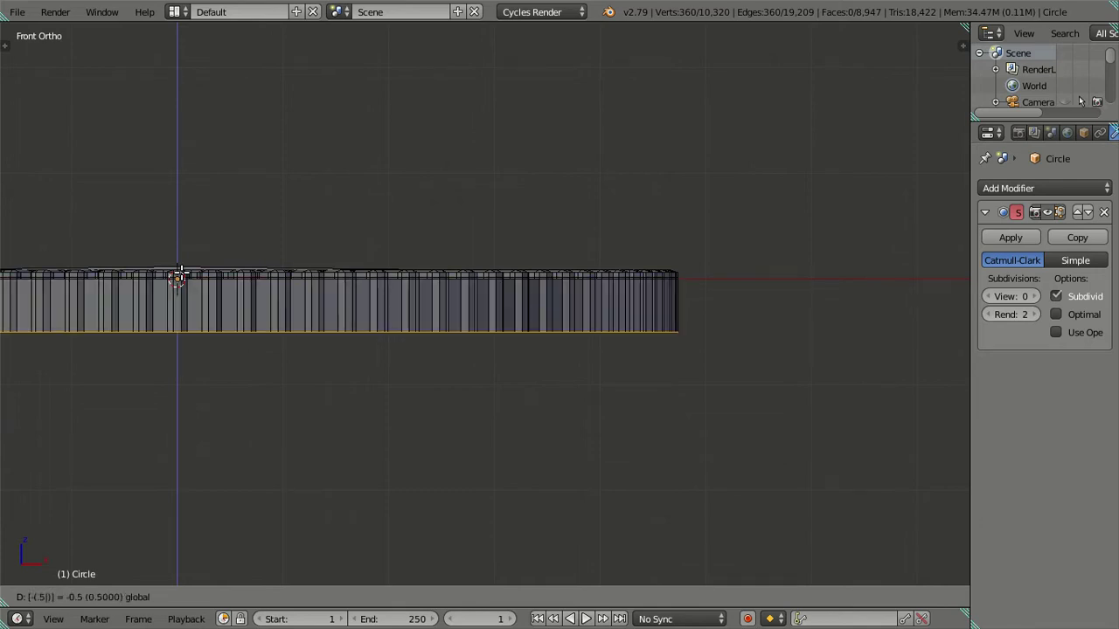
left_click(178, 276)
key("a")
middle_click_drag(324, 282, 291, 353)
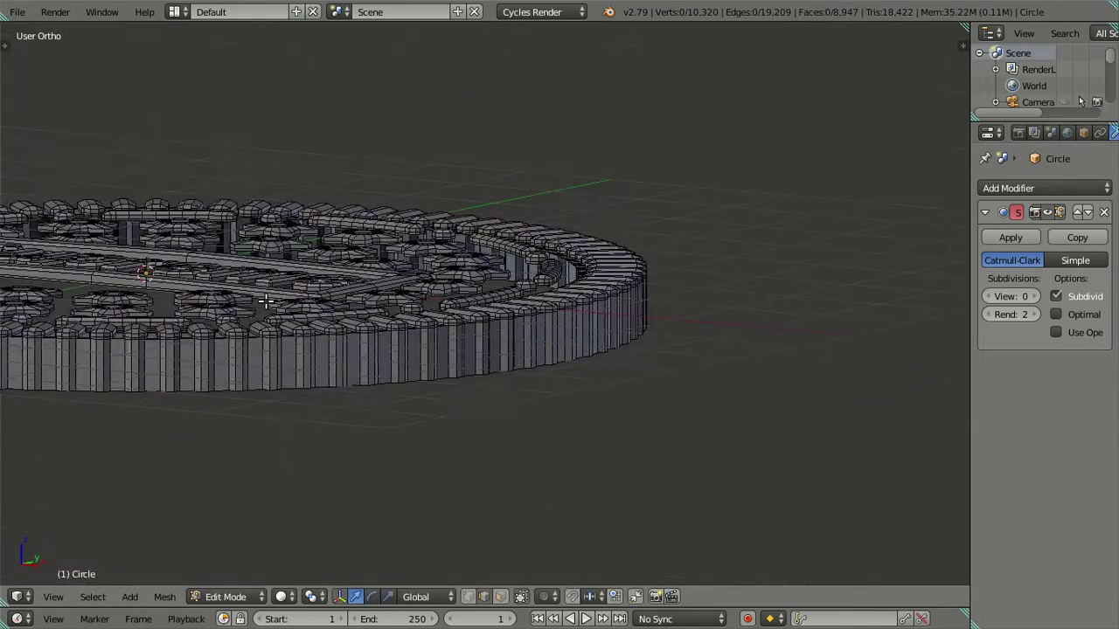
scroll(470, 348, "up", 2)
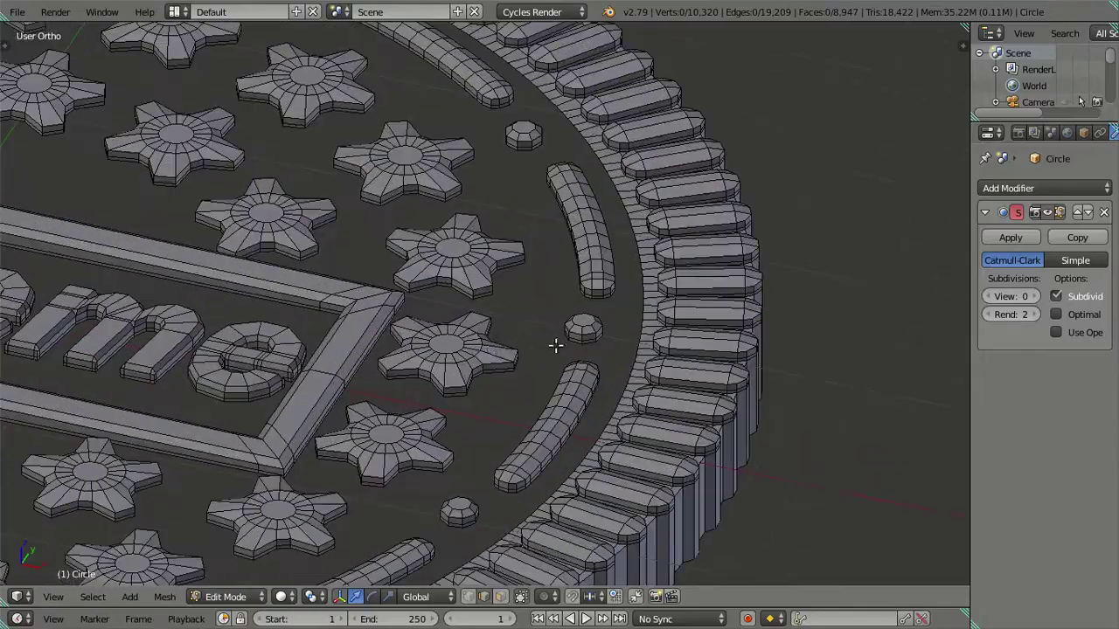
mouse_move(601, 337)
middle_mouse_down()
mouse_move(577, 332)
mouse_move(565, 242)
mouse_move(674, 350)
mouse_move(604, 361)
mouse_move(585, 251)
mouse_move(595, 225)
mouse_move(603, 242)
middle_mouse_up()
scroll(577, 332, "up", 2)
scroll(601, 245, "down", 3)
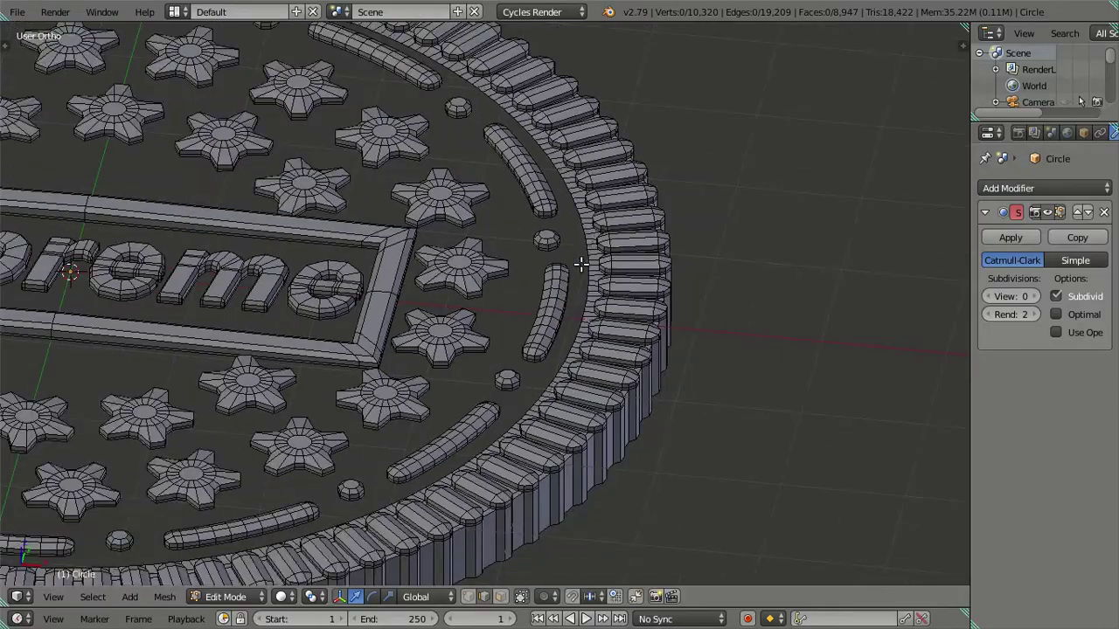
scroll(548, 260, "up", 2)
scroll(392, 345, "down", 3)
mouse_move(392, 345)
middle_mouse_down()
mouse_move(407, 392)
mouse_move(384, 315)
mouse_move(499, 347)
mouse_move(529, 298)
mouse_move(488, 341)
mouse_move(522, 317)
mouse_move(592, 329)
mouse_move(566, 323)
middle_mouse_up()
scroll(499, 347, "up", 4)
scroll(566, 249, "up", 2)
mouse_move(567, 249)
middle_mouse_down()
mouse_move(591, 309)
mouse_move(532, 310)
mouse_move(604, 292)
mouse_move(616, 264)
mouse_move(545, 312)
mouse_move(550, 282)
mouse_move(482, 297)
middle_mouse_up()
scroll(532, 312, "up", 2)
scroll(534, 315, "up", 2)
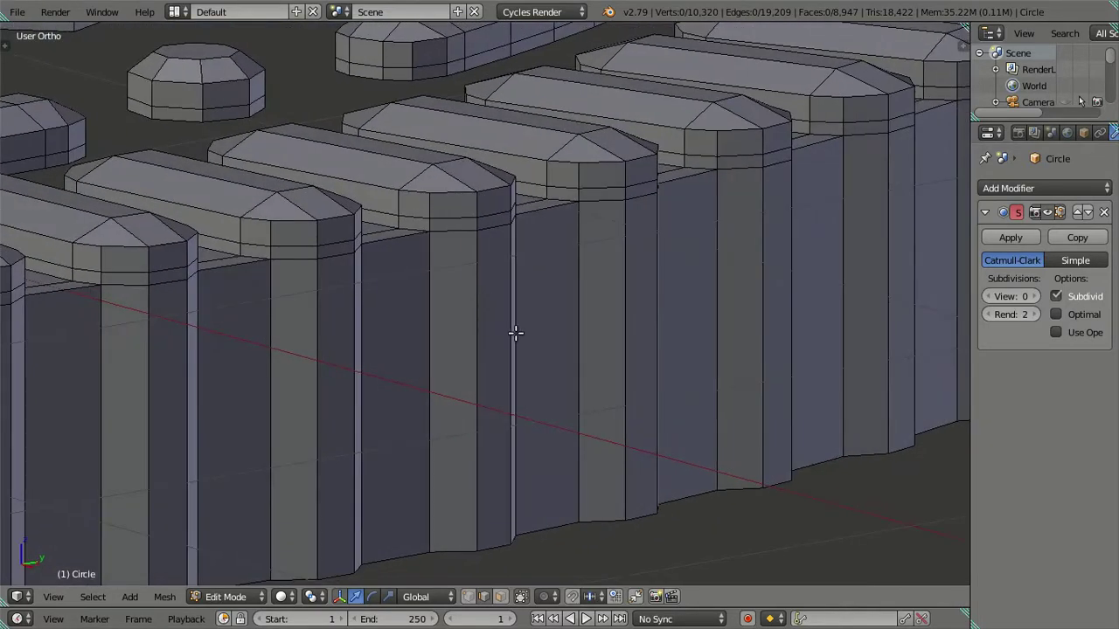
scroll(515, 327, "down", 2)
mouse_move(516, 327)
middle_mouse_down()
mouse_move(547, 292)
mouse_move(498, 322)
mouse_move(567, 289)
middle_mouse_up()
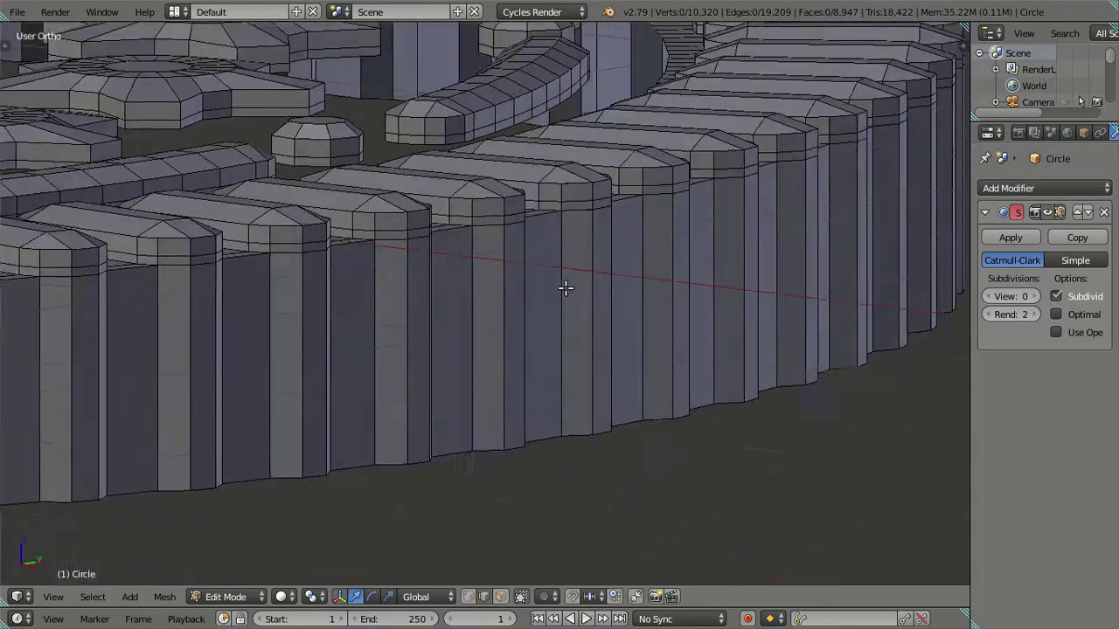
scroll(564, 314, "down", 3)
key("KP_1")
scroll(567, 338, "up", 3)
Step: Select the rim's bottom edge loop in wireframe view and trial a scale
scroll(567, 337, "down", 1)
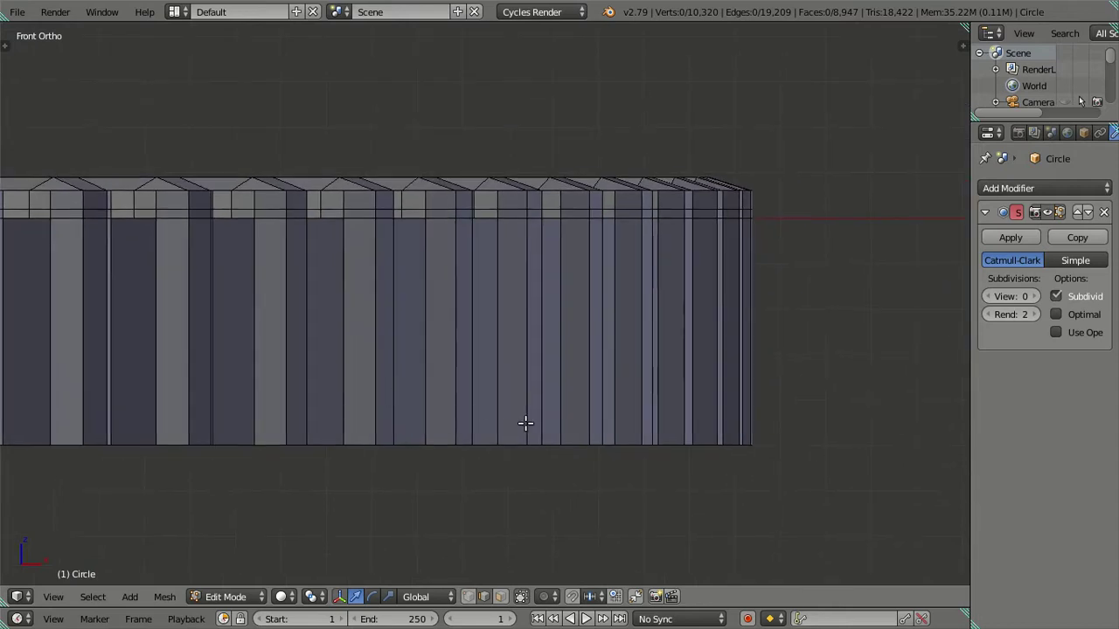
right_click(552, 446)
key("a")
right_click(485, 446, "alt")
key("z")
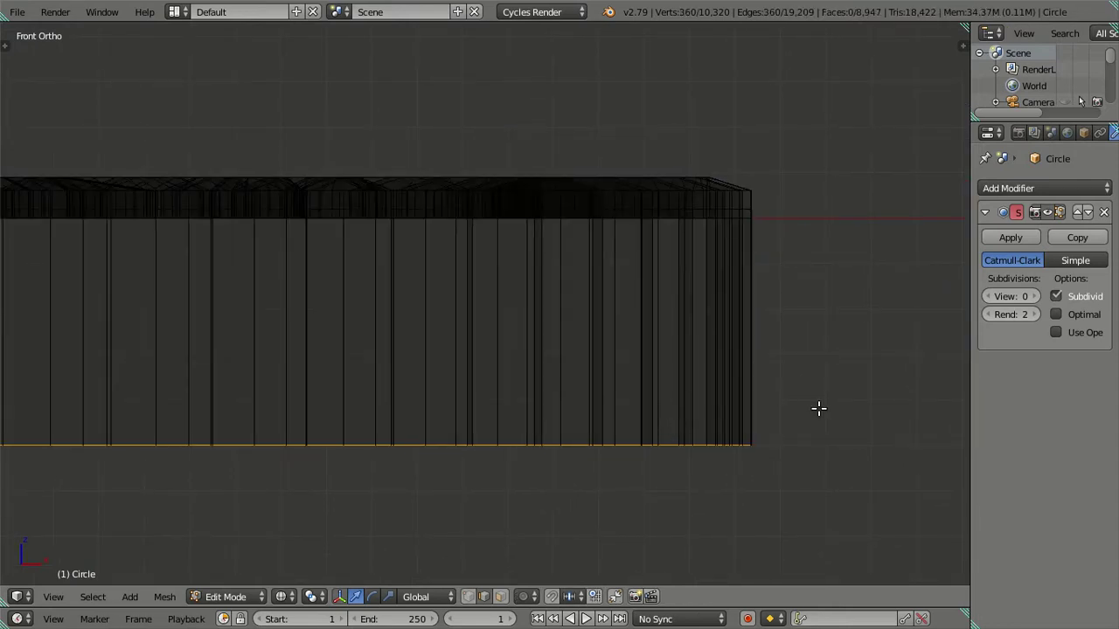
key("s")
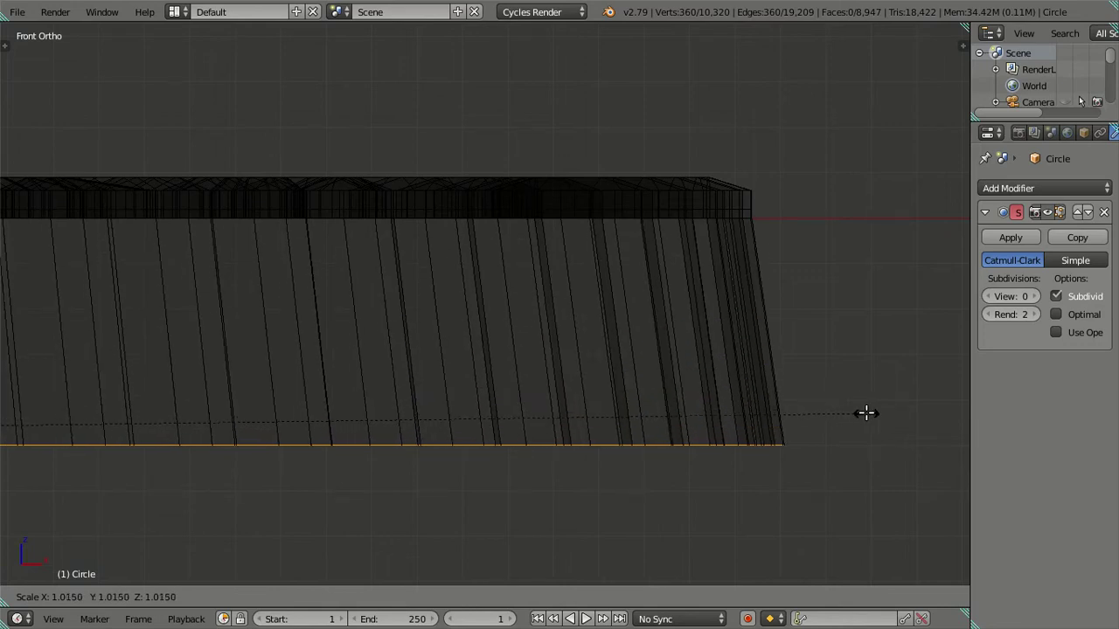
key("Escape")
key("a")
Step: Try adding two loop cuts around the rim wall, then undo them
key("ctrl+r")
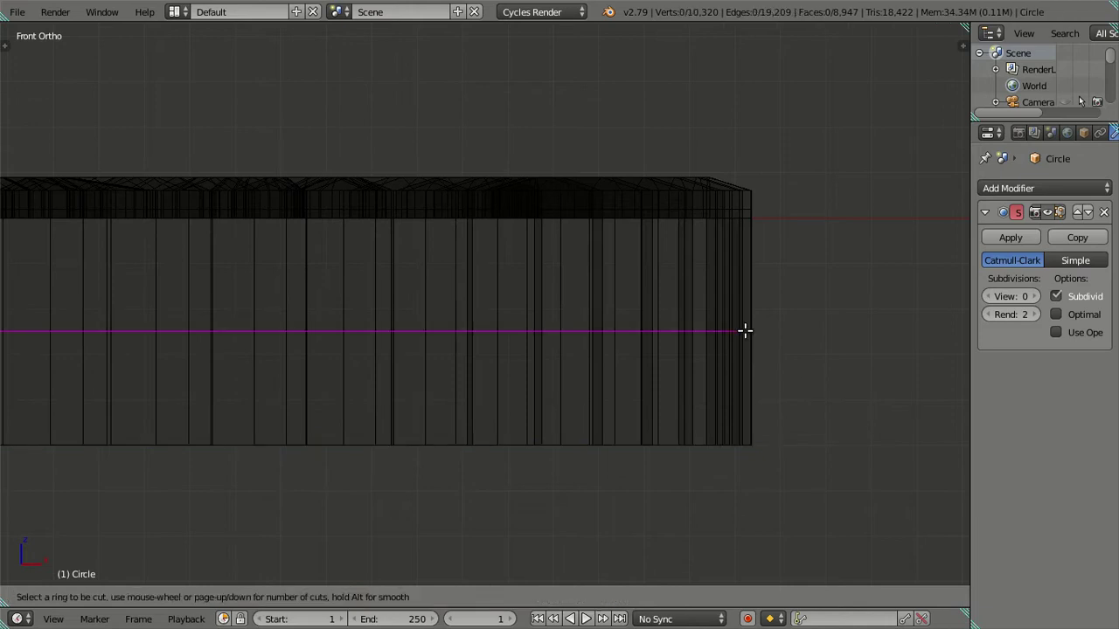
scroll(744, 330, "up", 1)
key("Escape")
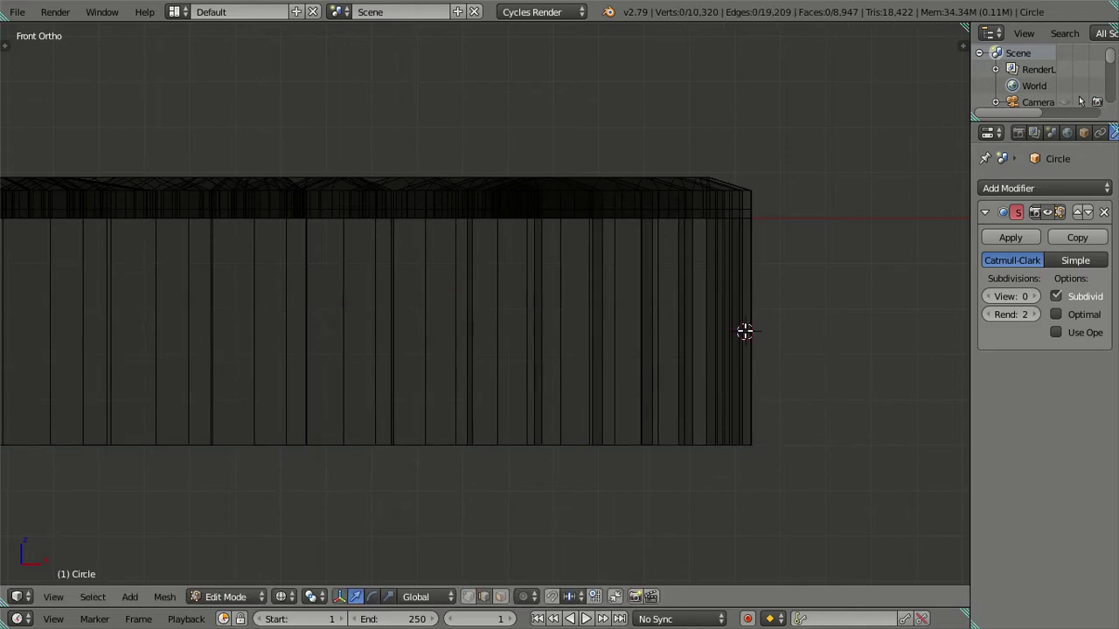
key("ctrl+r")
left_click(744, 330)
right_click(743, 331)
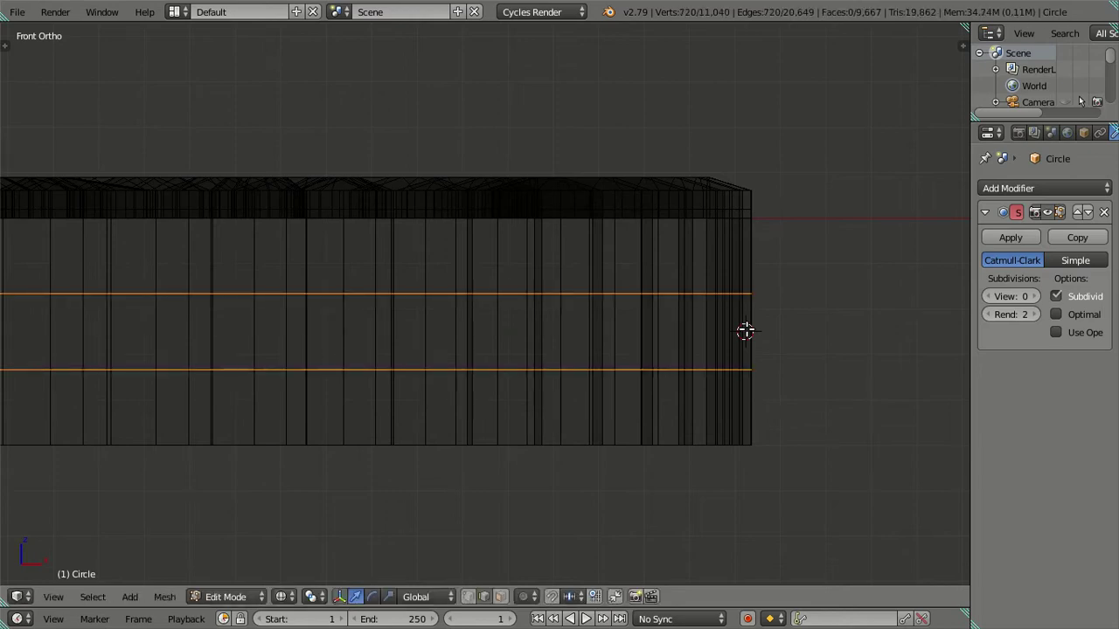
key("s")
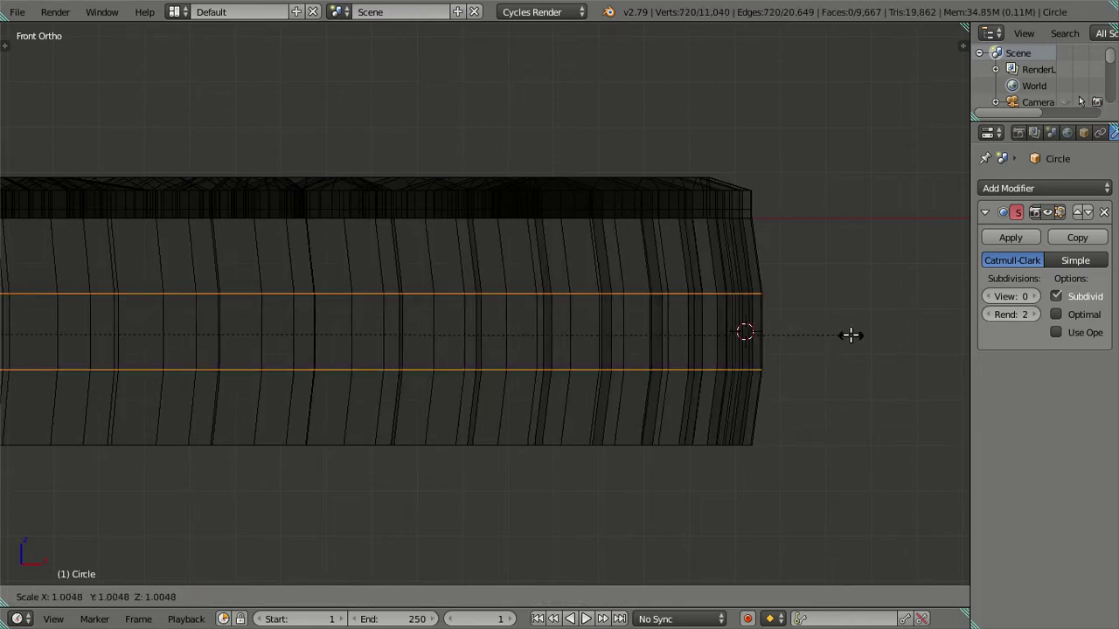
key("Escape")
key("ctrl+z")
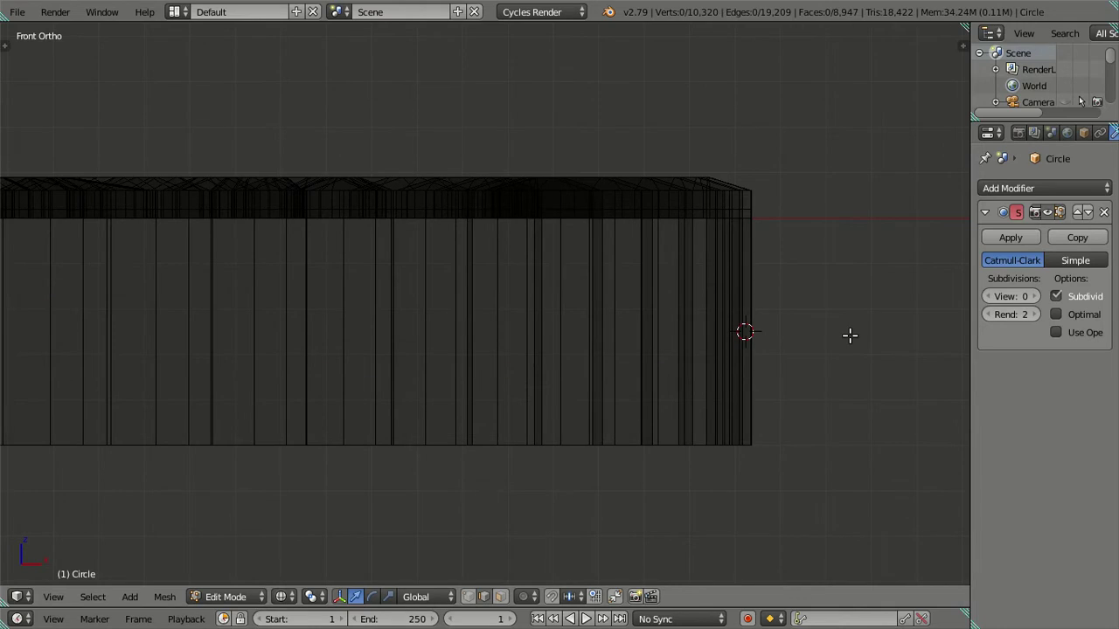
Step: Extrude the rim's bottom edge loop and begin scaling it inward
middle_click_drag(697, 413, 694, 394)
right_click(702, 408, "alt")
key("e")
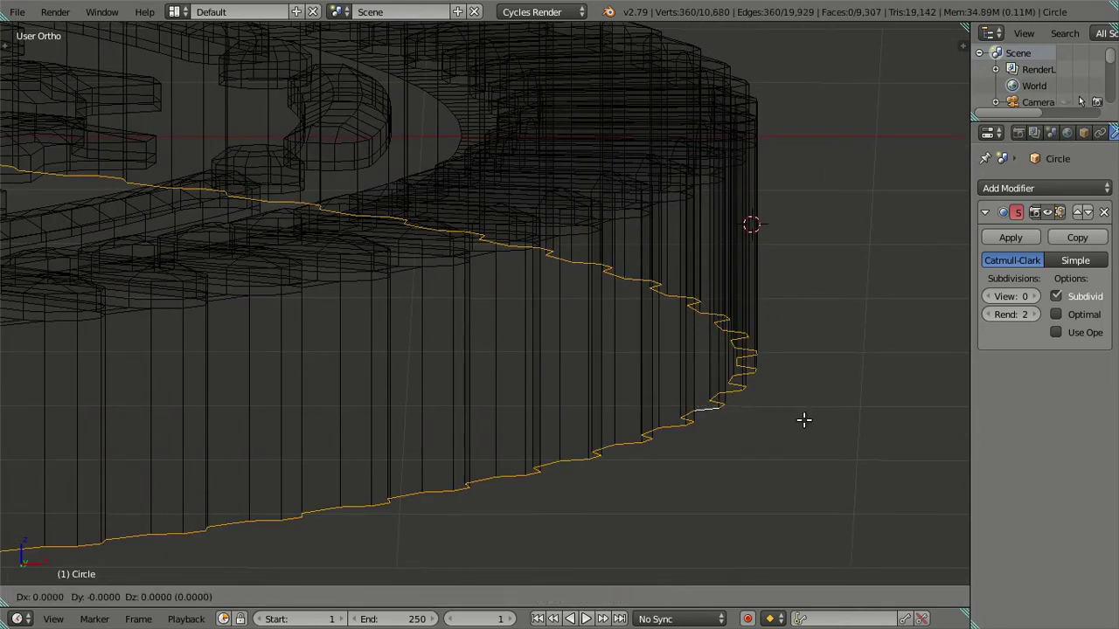
key("s")
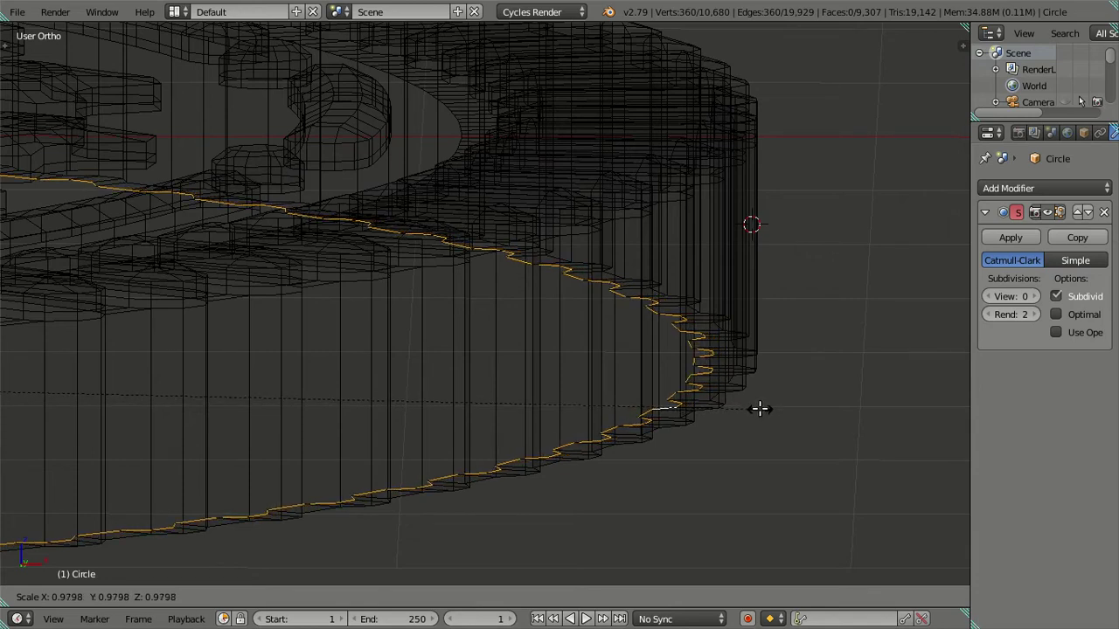
Step: Confirm the extruded loop's inward scale and return to front wireframe view
left_click(758, 408)
key("z")
key("Tab")
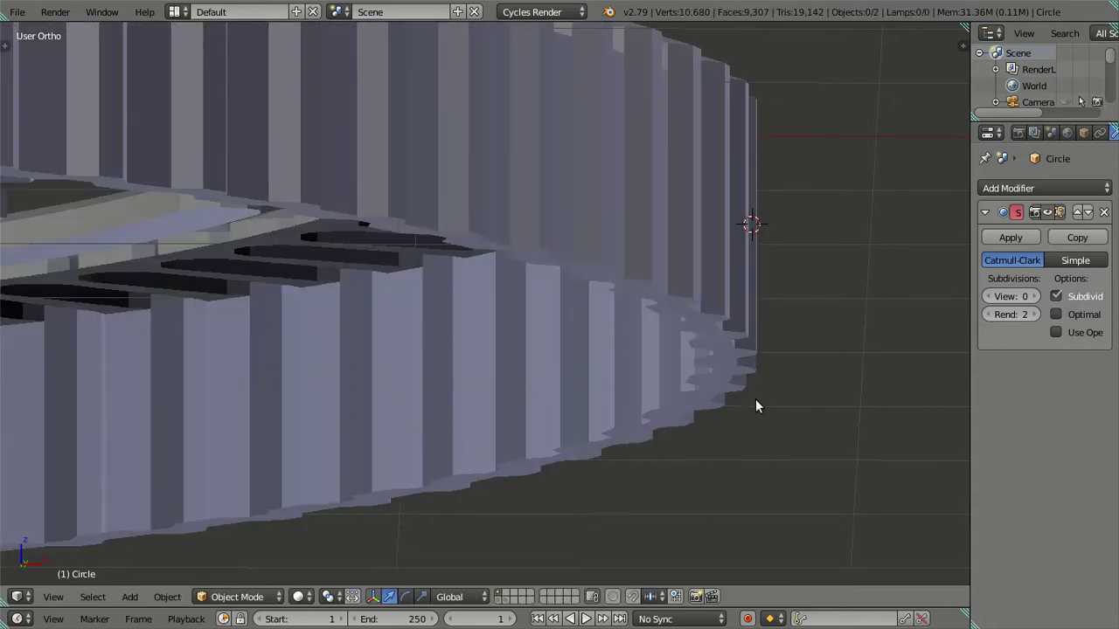
key("Tab")
key("KP_1")
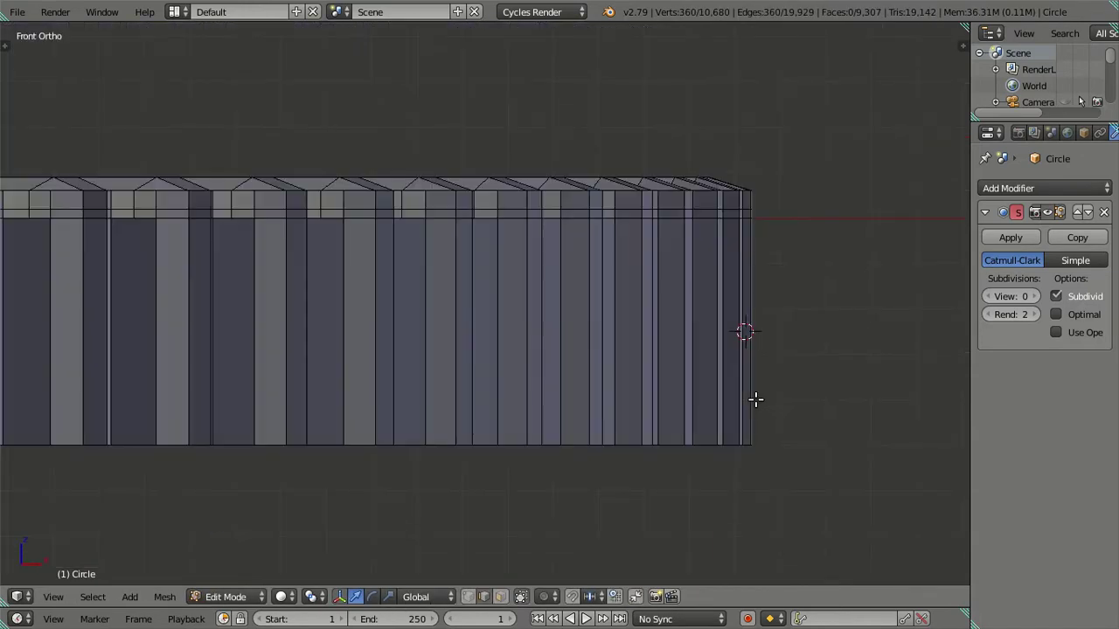
key("z")
key("a")
Step: Add four evenly centred loop cuts around the rim wall
key("a")
key("ctrl+r")
scroll(750, 361, "up", 1)
scroll(750, 361, "up", 1)
scroll(749, 361, "up", 1)
left_click(750, 361)
right_click(749, 361)
key("a")
mouse_move(645, 429)
middle_mouse_down()
mouse_move(702, 377)
mouse_move(602, 457)
mouse_move(575, 429)
middle_mouse_up()
key("z")
Step: Move the stepped bottom loop vertically and shrink it to about 0.99
right_click(553, 420, "alt")
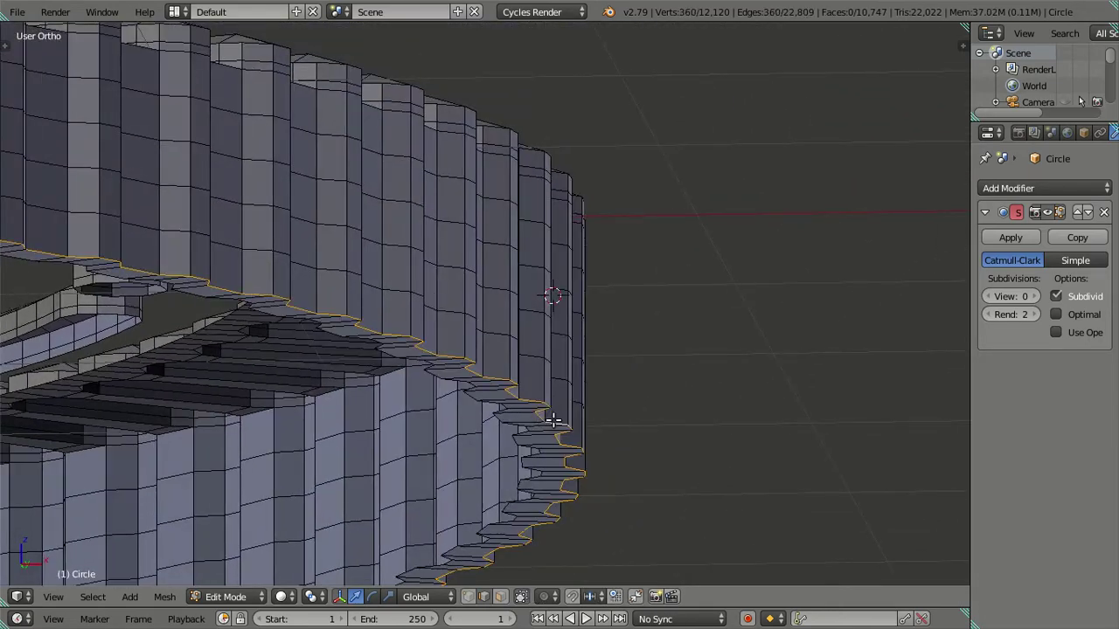
key("KP_1")
key("z")
scroll(639, 417, "down", 3, "shift")
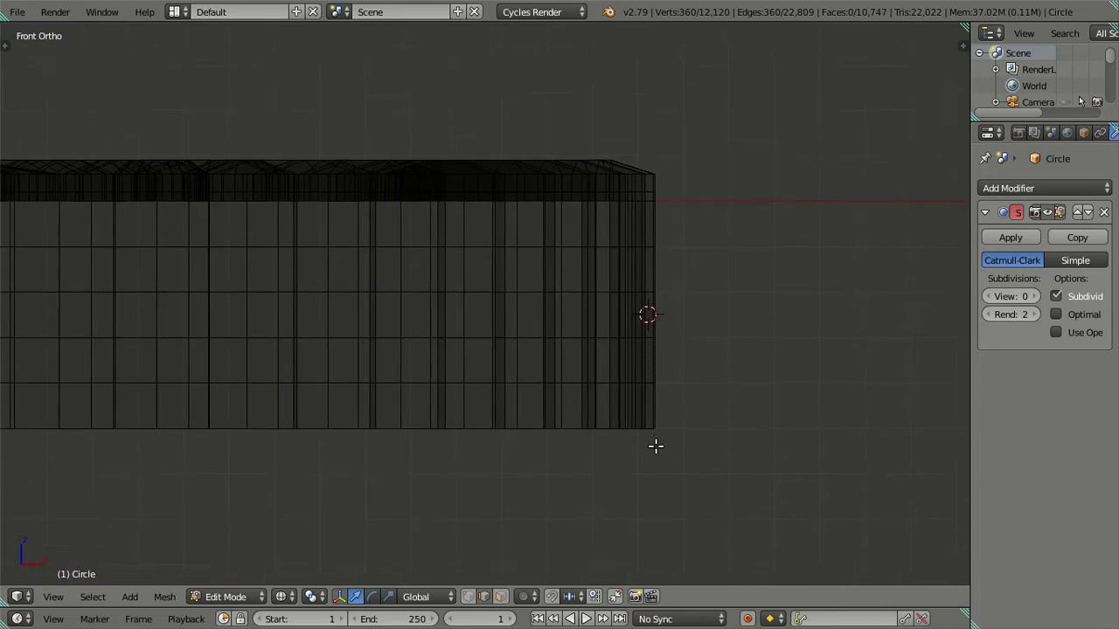
scroll(654, 446, "up", 1, "ctrl")
key("g")
key("z")
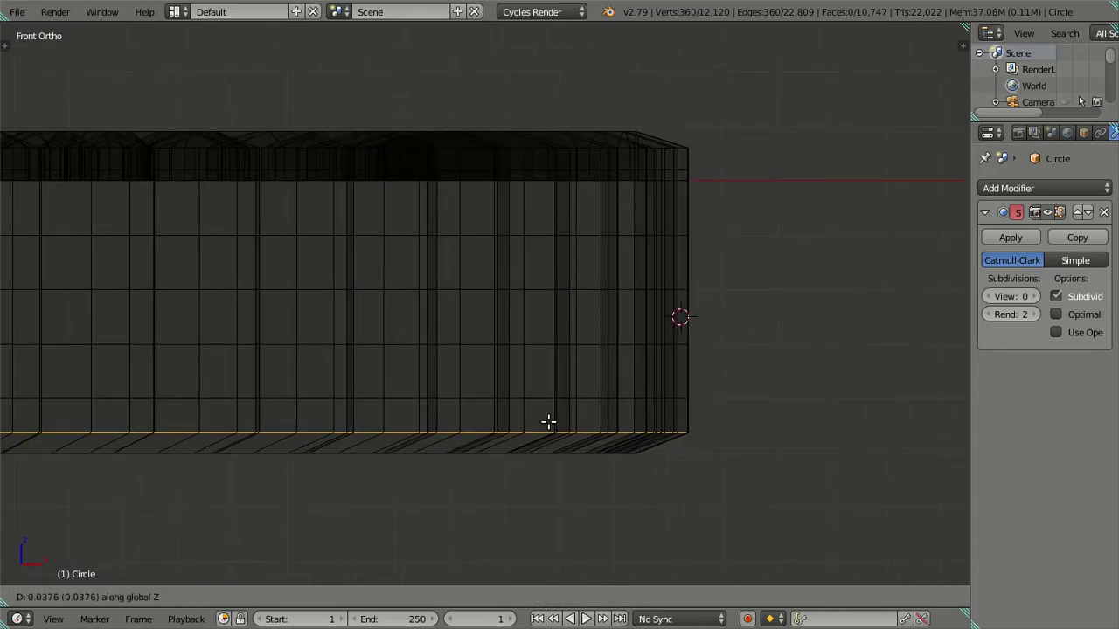
left_click(547, 428)
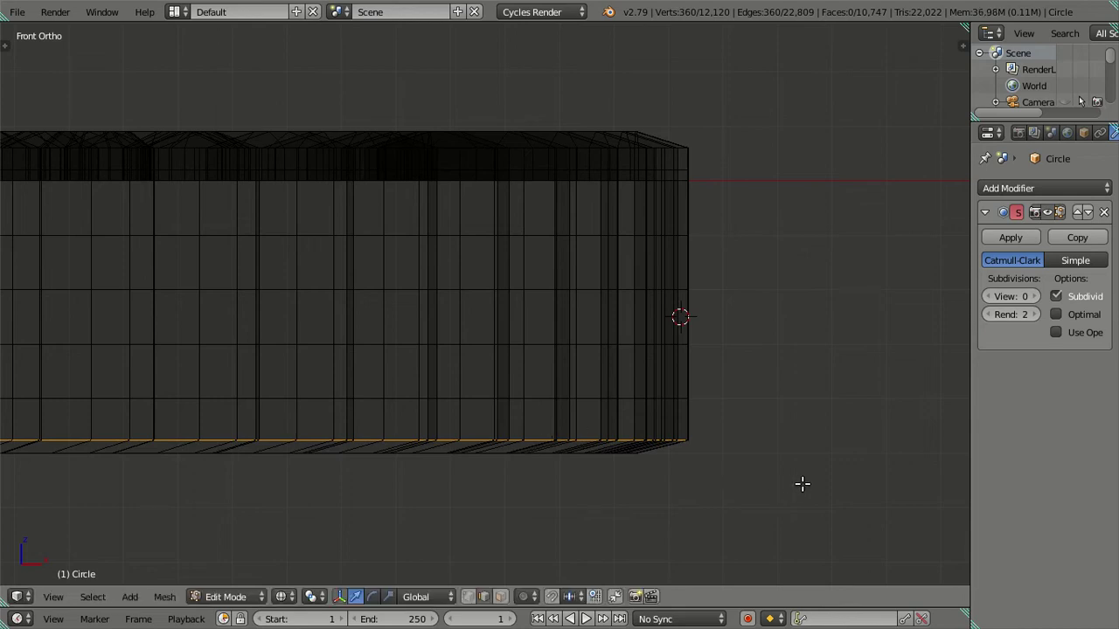
key("s")
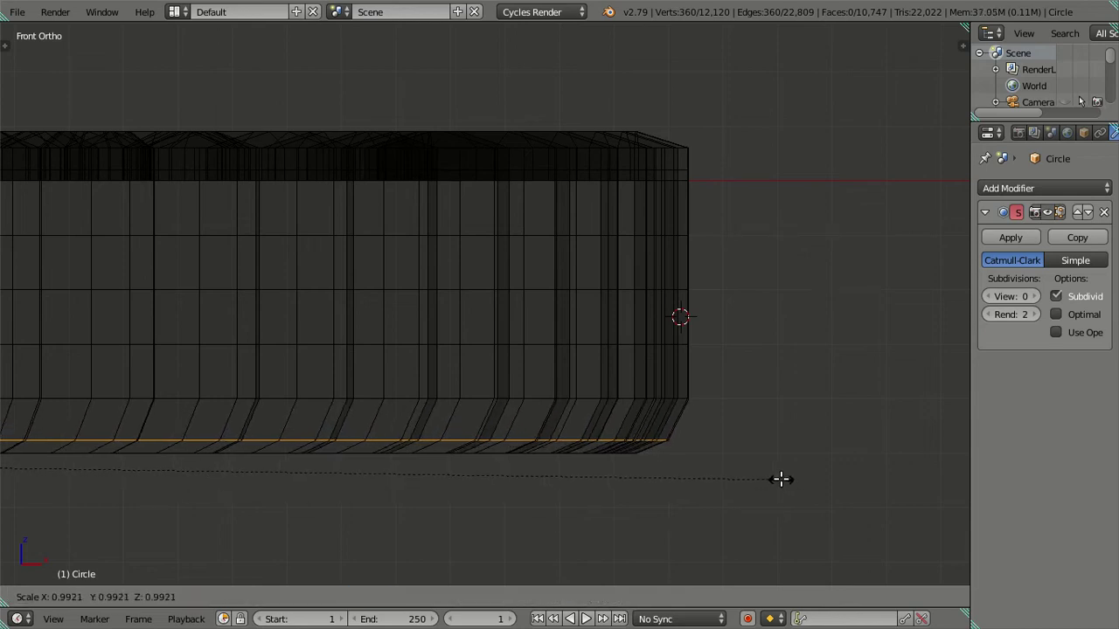
left_click(609, 395)
Step: Lower the next loop up the rim wall to shape the chamfer
right_click(584, 398, "alt")
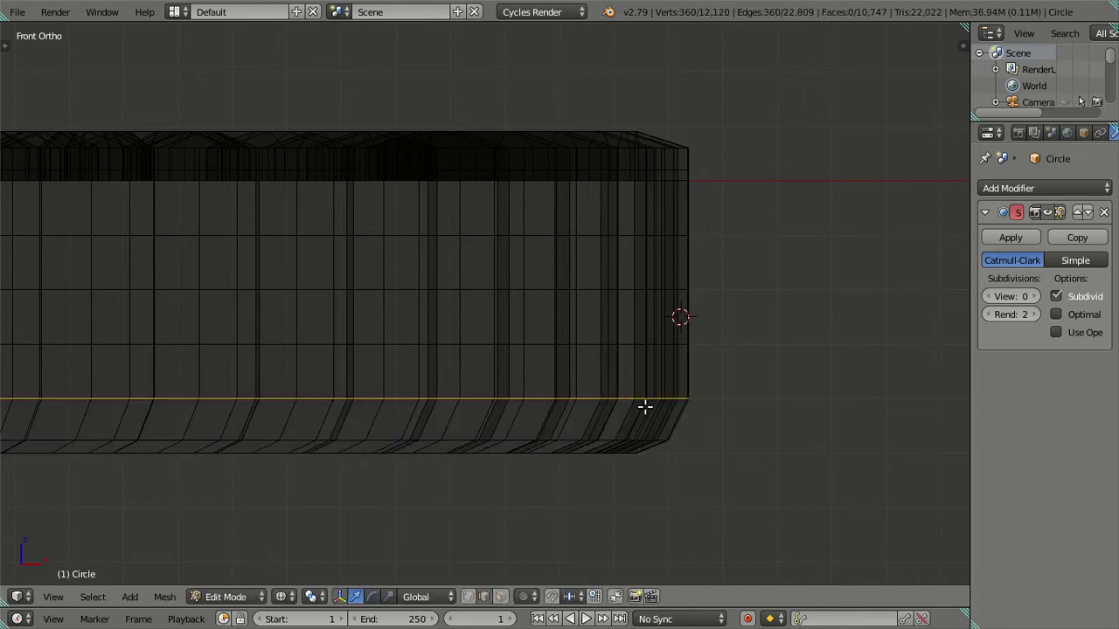
key("g")
key("z")
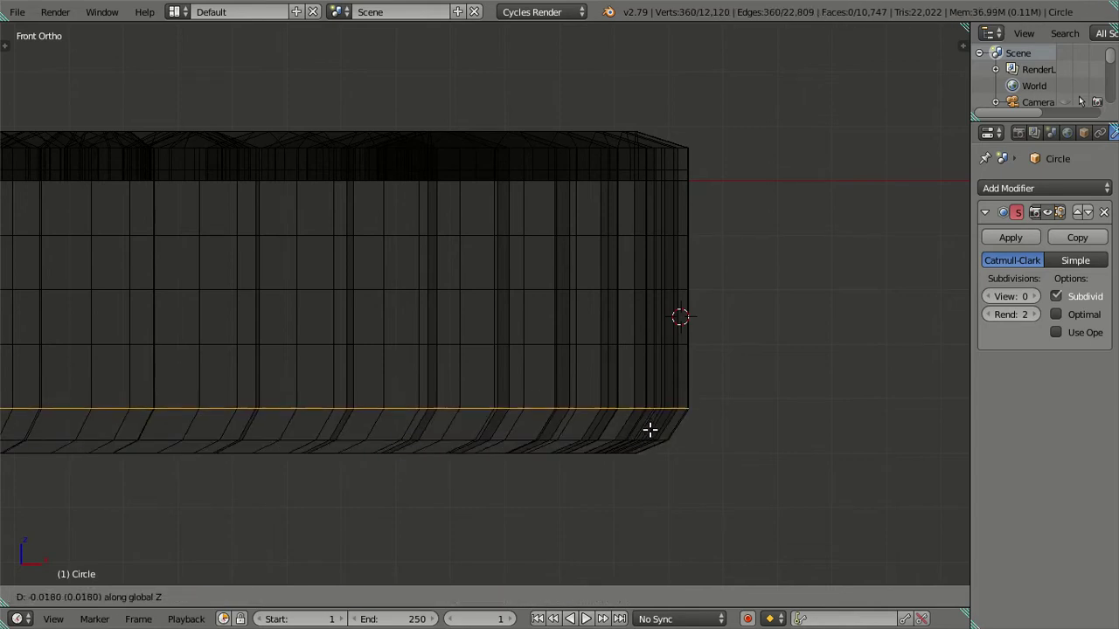
left_click(650, 429)
Step: Dissolve two upper horizontal edge loops on the rim's side wall
key("a")
middle_click_drag(673, 377, 671, 424, "shift")
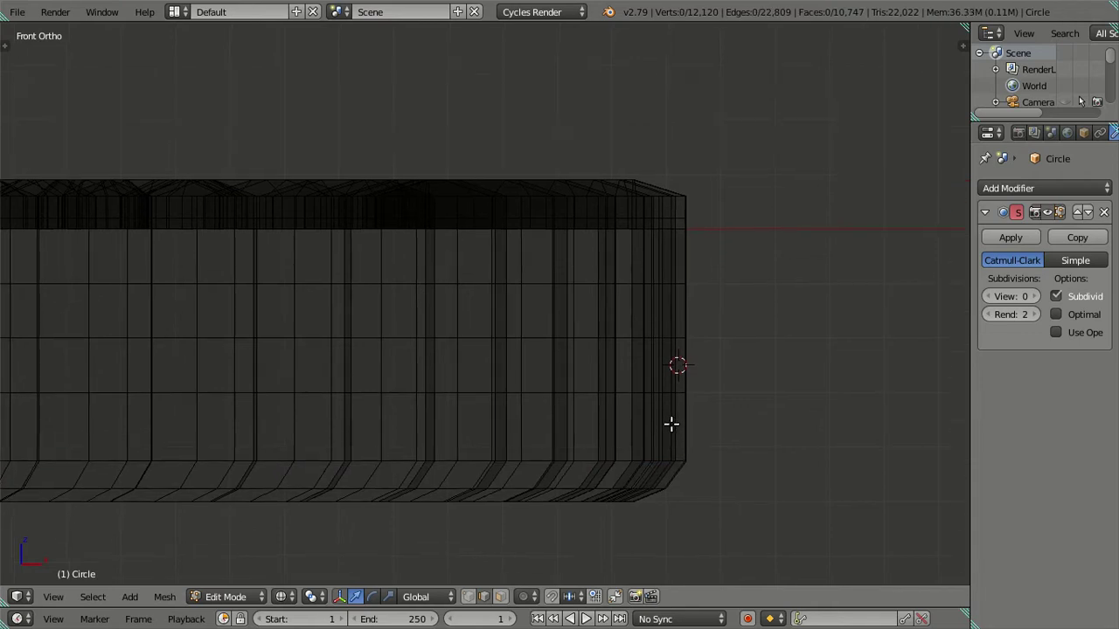
scroll(671, 424, "up", 2)
right_click(683, 432, "alt")
key("a")
right_click(686, 352, "alt")
right_click(689, 274, "alt+shift")
key("x")
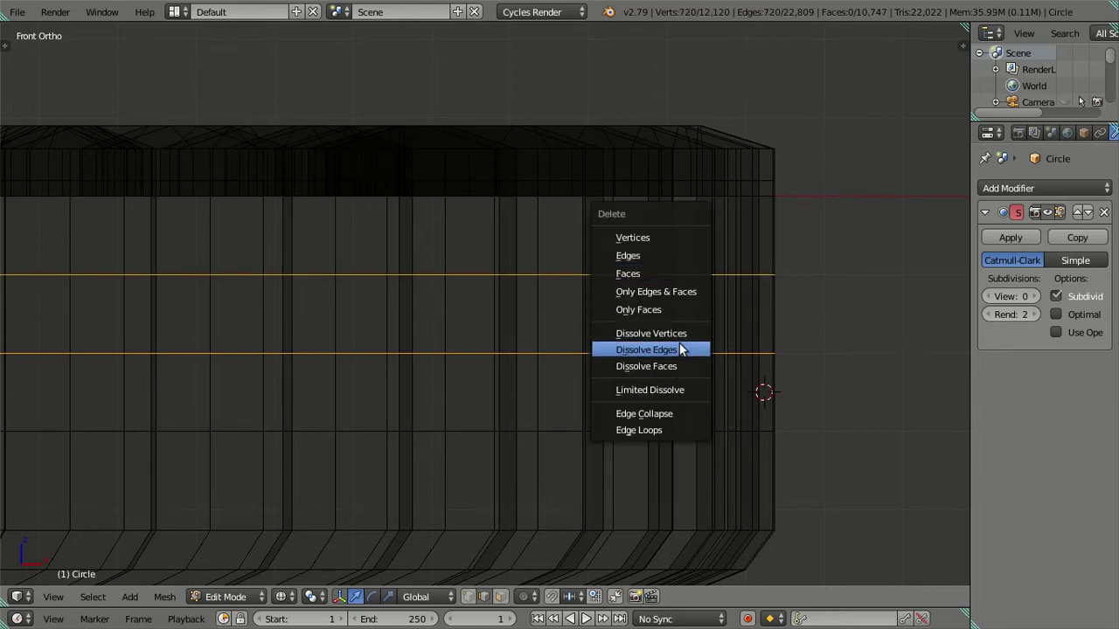
left_click(679, 350)
Step: Scale the loop near the rim bottom slightly outward
right_click(690, 431, "alt")
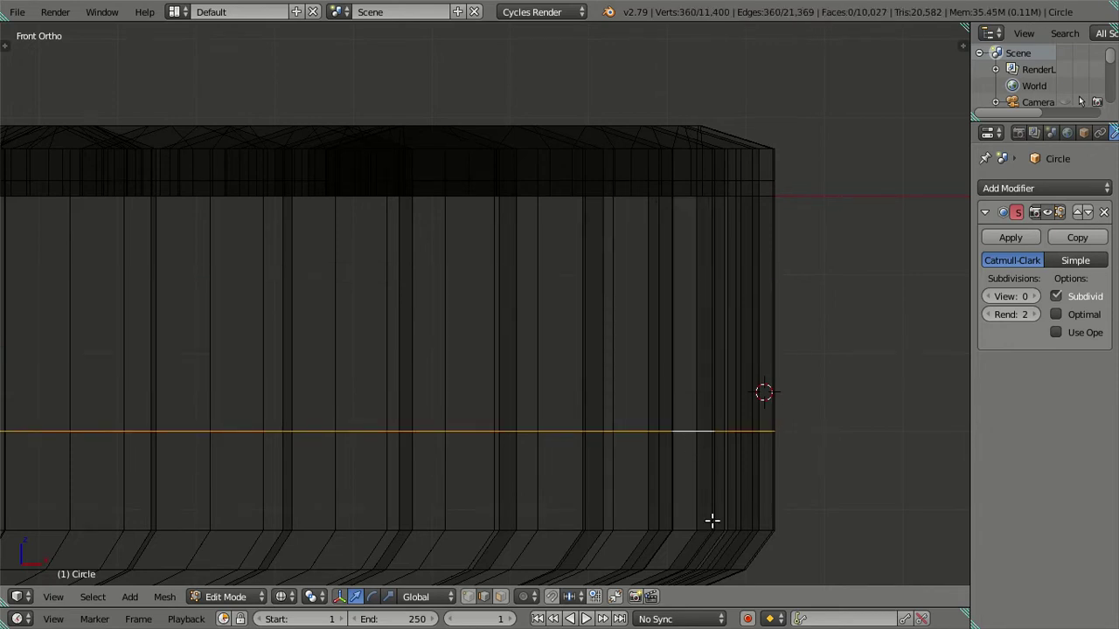
scroll(693, 505, "down", 1)
scroll(699, 460, "down", 1)
scroll(709, 427, "down", 1)
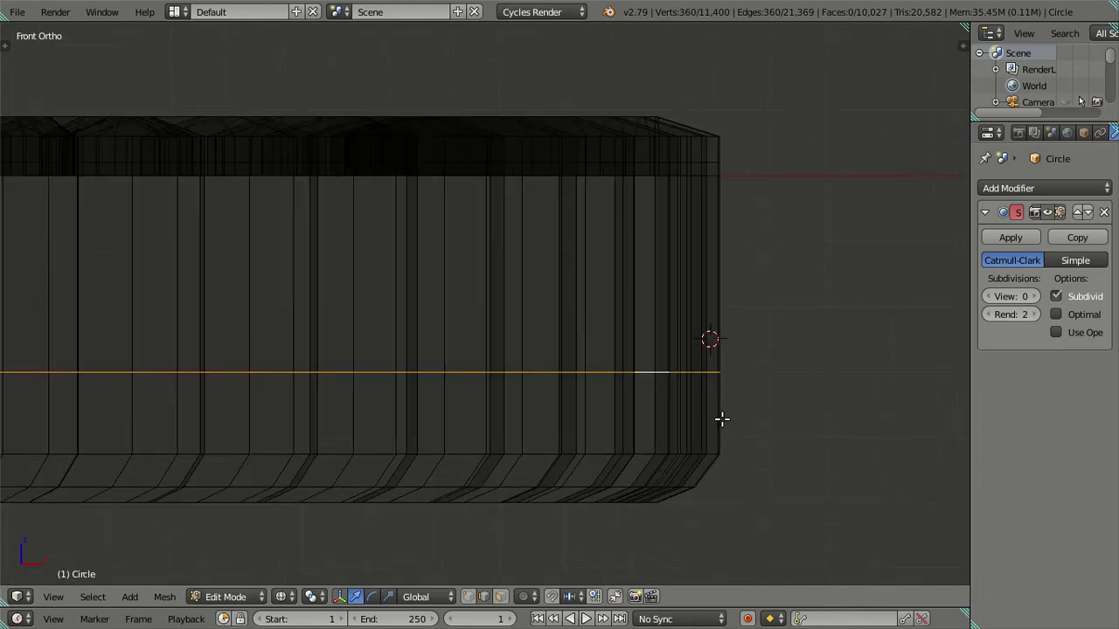
key("s")
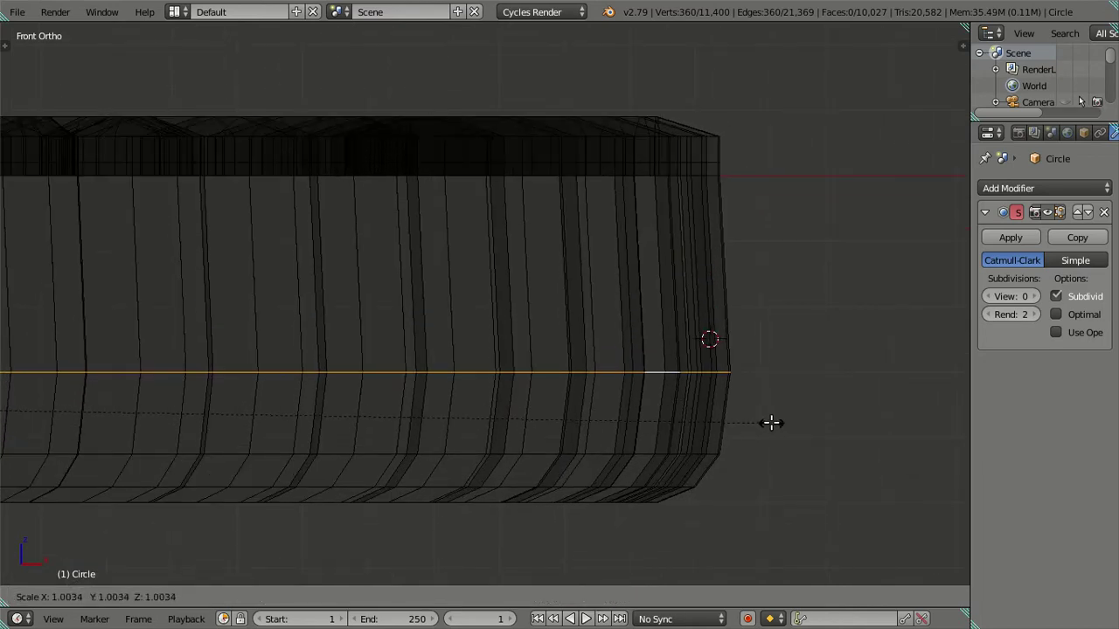
left_click(770, 423)
Step: Select three more rim wall loops and scale them slightly outward
right_click(547, 451, "alt+shift")
right_click(521, 486, "alt+shift")
scroll(590, 477, "down", 1)
mouse_move(591, 477)
middle_mouse_down()
mouse_move(586, 444)
mouse_move(549, 463)
middle_mouse_up()
right_click(547, 408, "alt+shift")
middle_click_drag(547, 405, 635, 449)
scroll(655, 428, "up", 1)
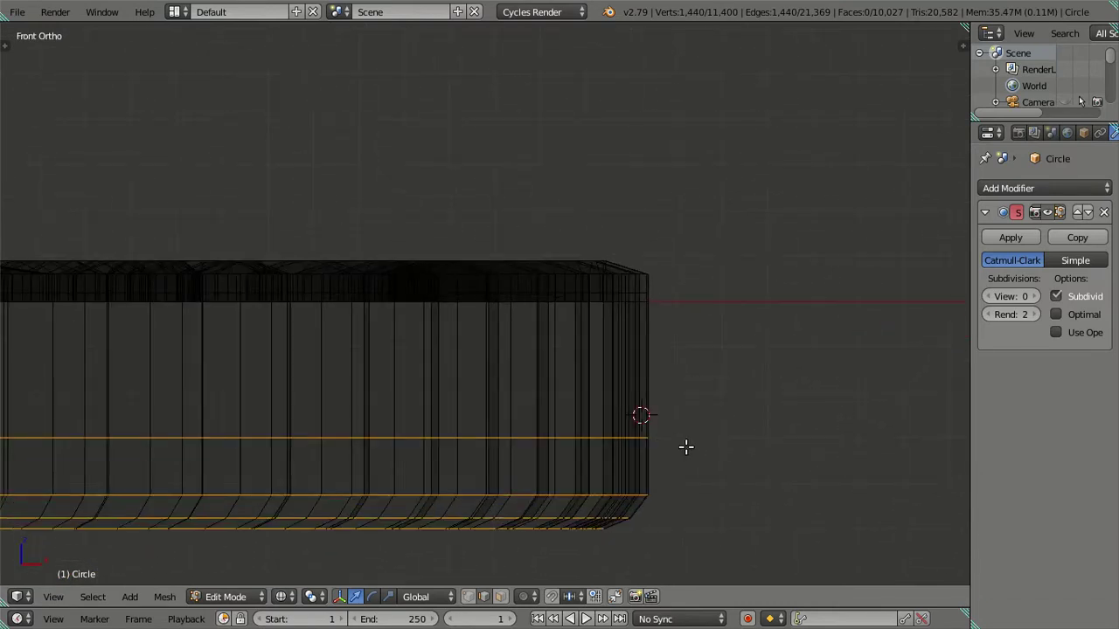
key("s")
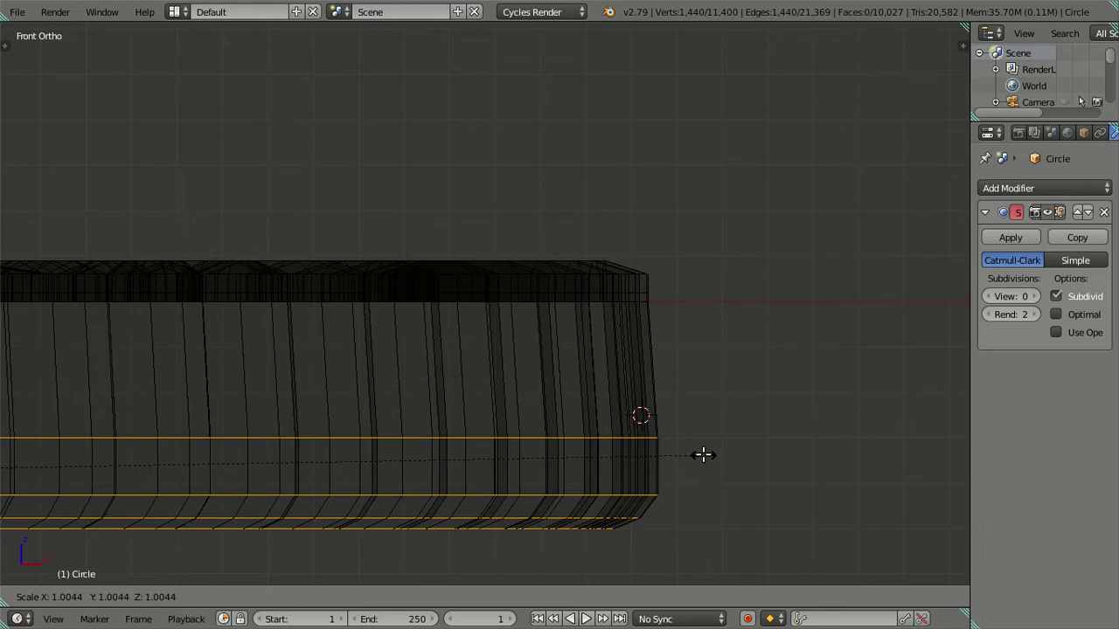
left_click(702, 453)
scroll(686, 425, "down", 1)
Step: Preview the rim at subdivision levels 1 and 2, then reset the level to 0 for editing
key("a")
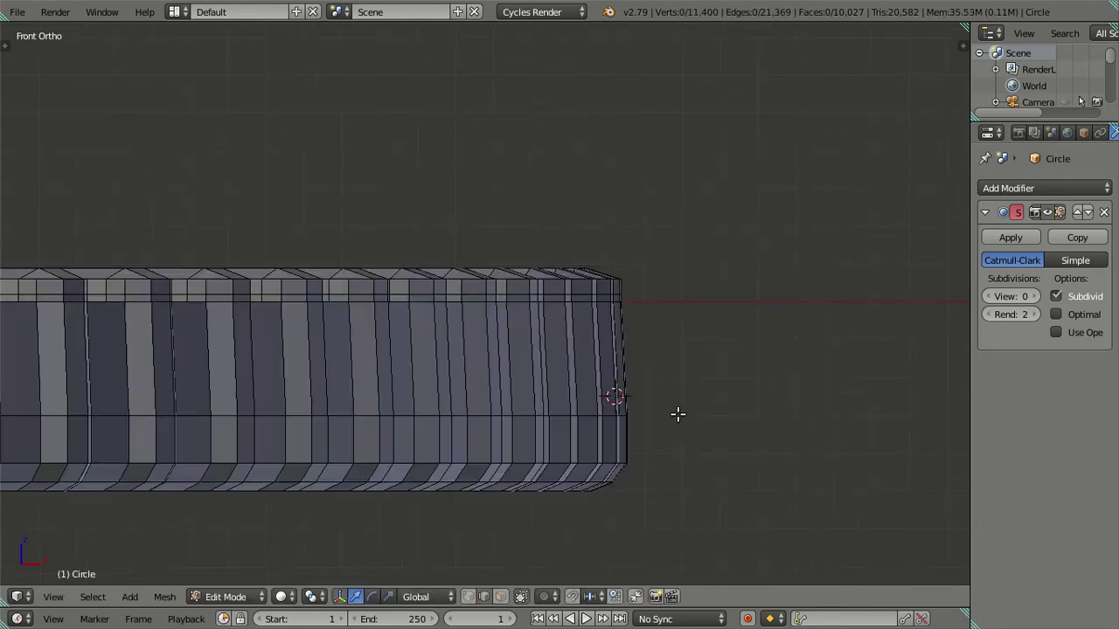
key("Tab")
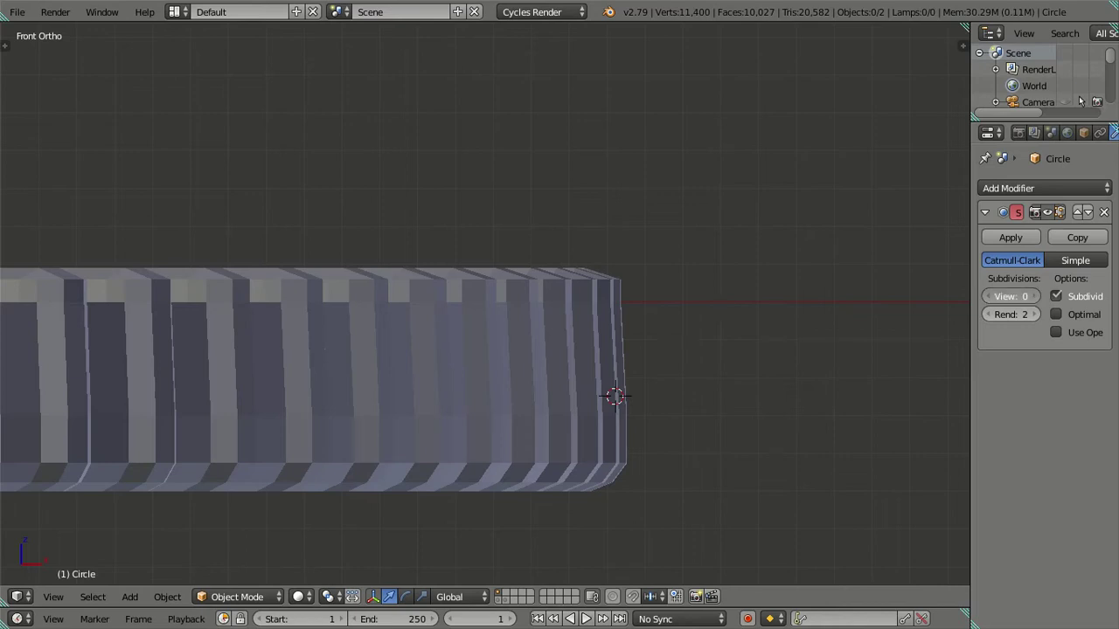
key("ctrl+1")
key("ctrl+2")
mouse_move(635, 335)
middle_mouse_down()
mouse_move(540, 330)
mouse_move(545, 364)
mouse_move(514, 323)
mouse_move(798, 345)
middle_mouse_up()
scroll(535, 349, "up", 2)
key("ctrl+0")
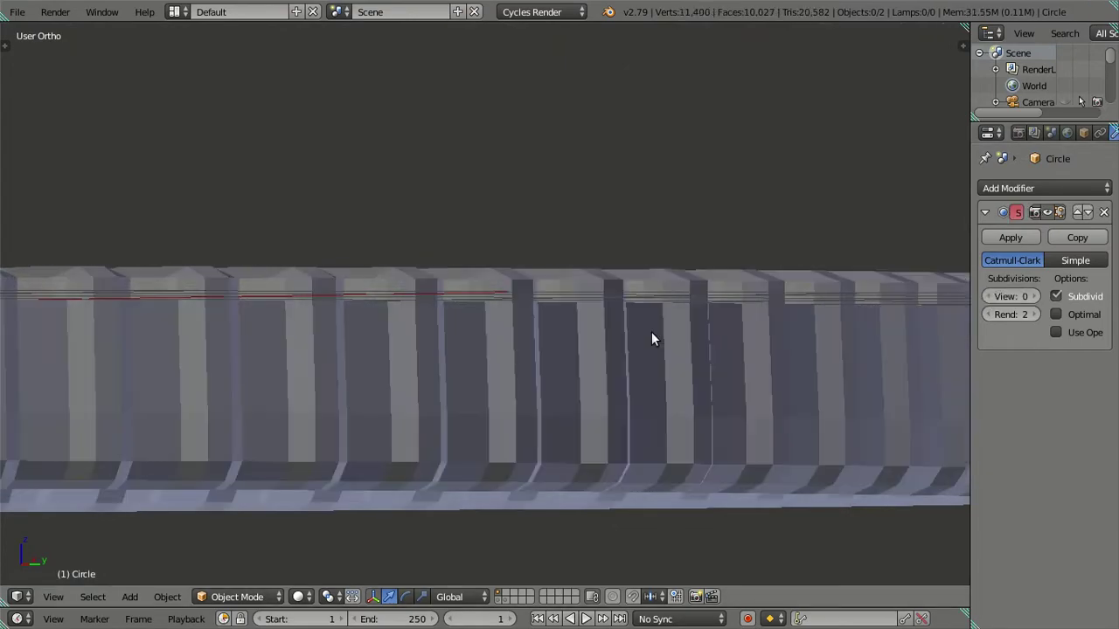
key("Tab")
Step: Reduce the rim's side face loop to its boundary loops, keeping only the top loop
mouse_move(638, 320)
middle_mouse_down()
mouse_move(510, 327)
mouse_move(545, 387)
mouse_move(550, 344)
mouse_move(503, 313)
mouse_move(464, 325)
middle_mouse_up()
scroll(482, 374, "up", 2)
scroll(475, 311, "up", 2)
right_click(476, 311, "alt")
left_click(499, 596)
key("a")
key("a")
right_click(517, 444, "alt")
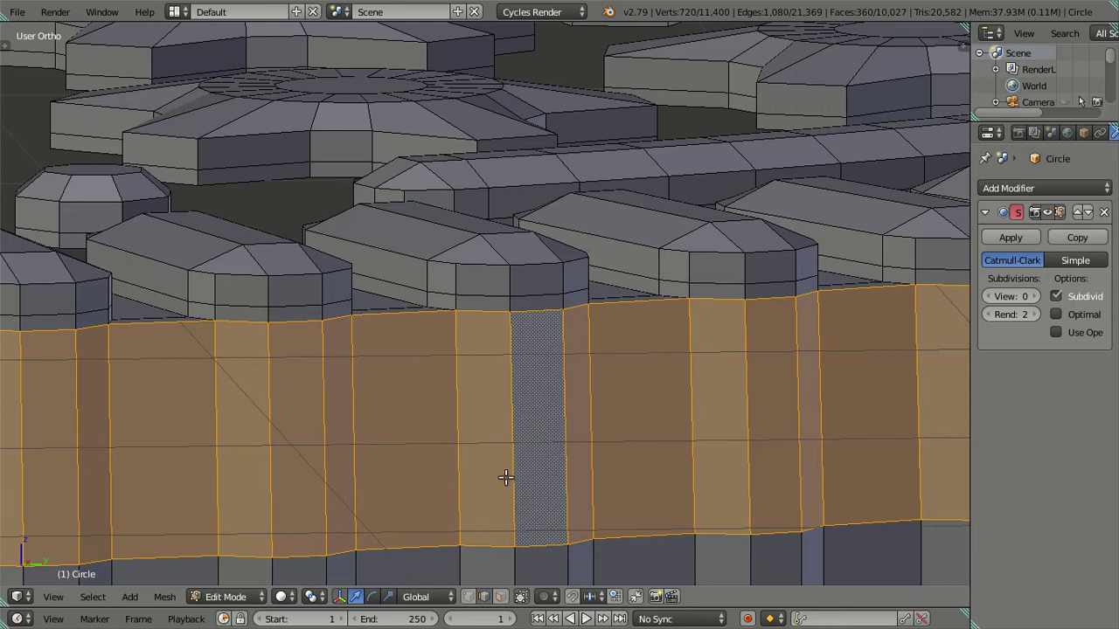
key("ctrl+e")
right_click(483, 545, "alt+shift")
Step: In front wireframe view, lower the top edge loop along Z and widen it slightly
key("KP_1")
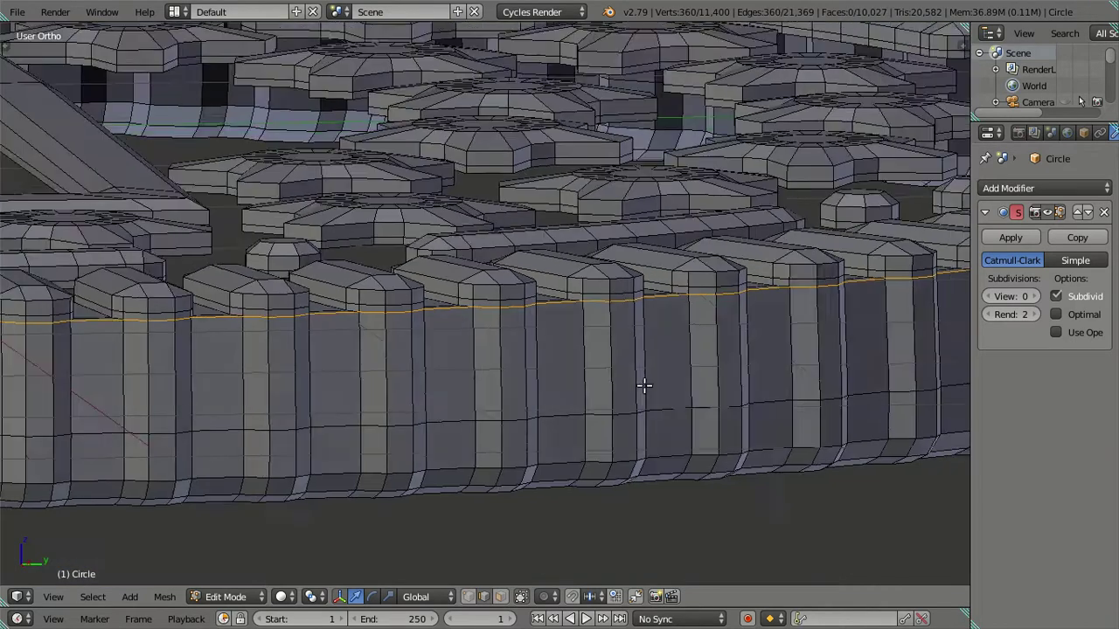
key("z")
scroll(674, 354, "up", 1)
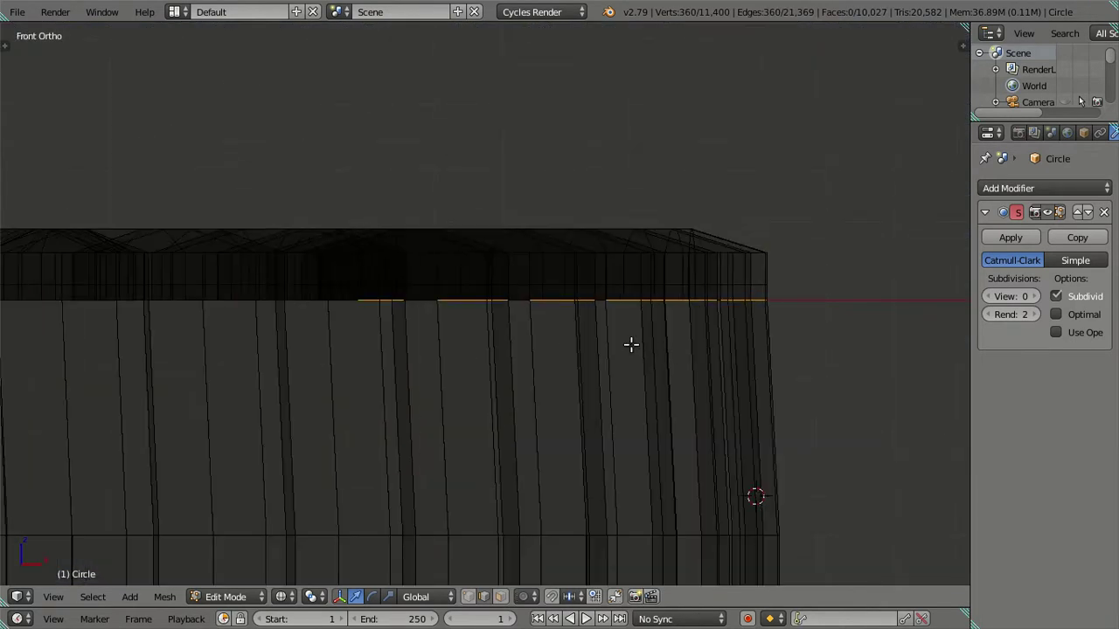
key("g")
key("z")
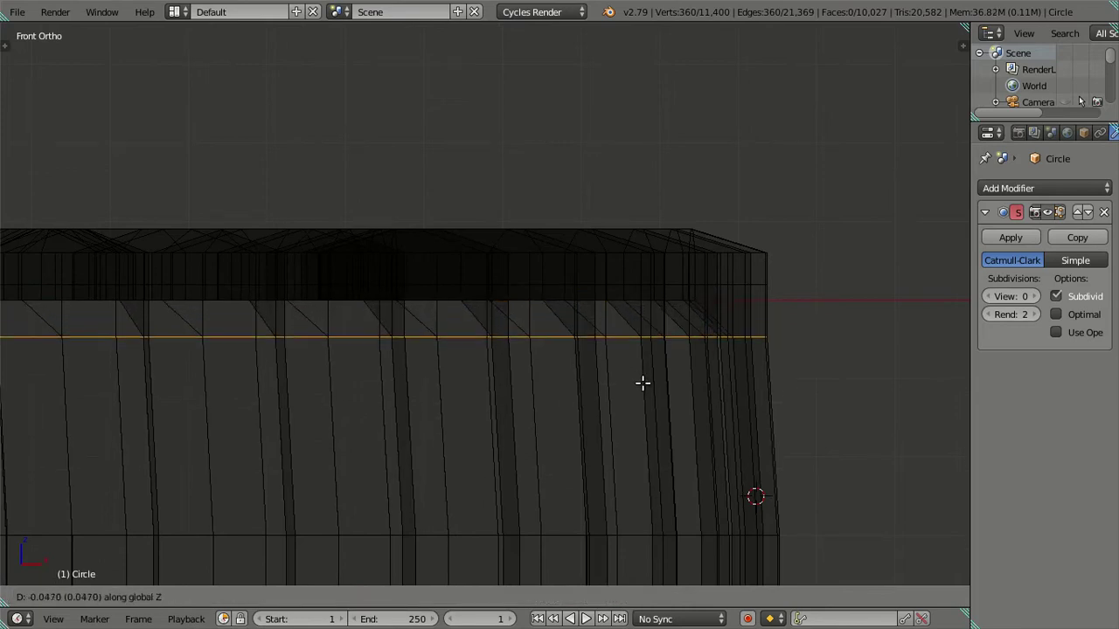
left_click(643, 381)
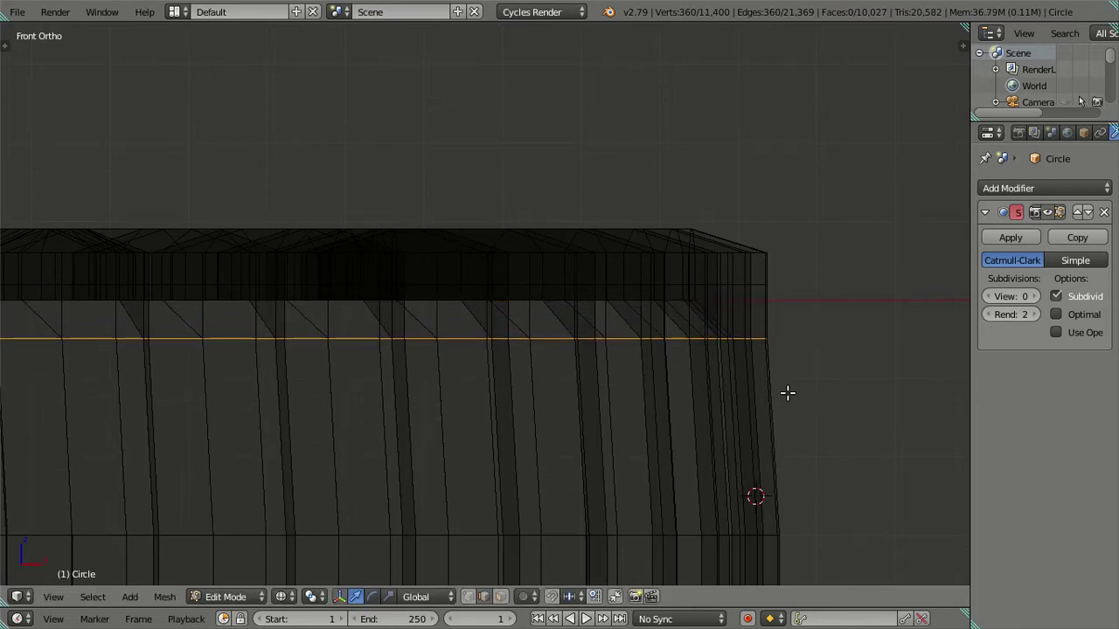
key("s")
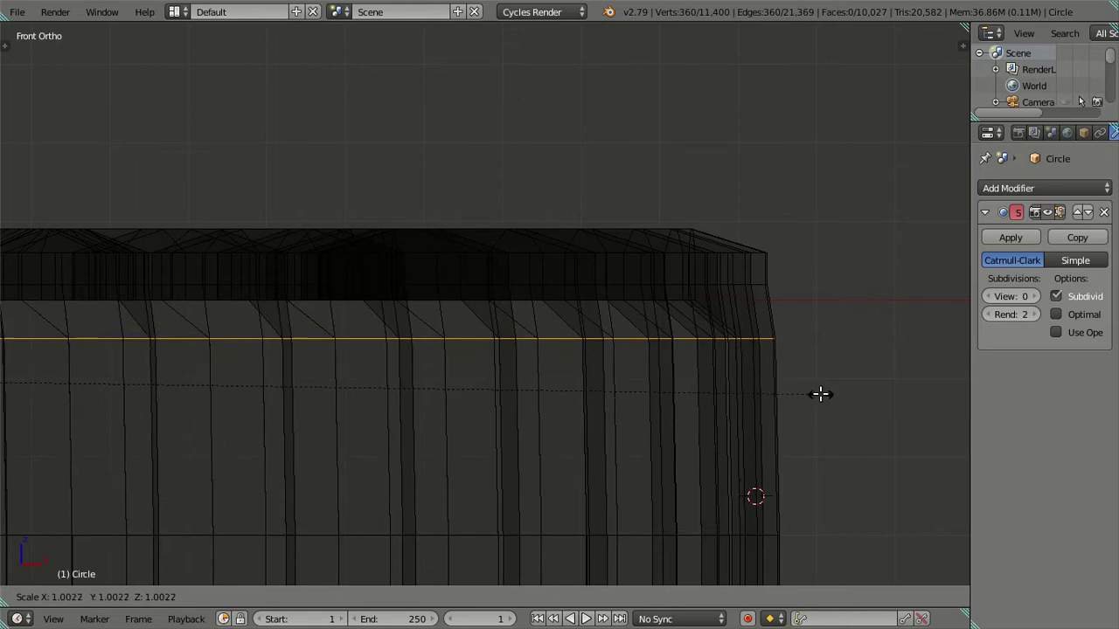
left_click(826, 395)
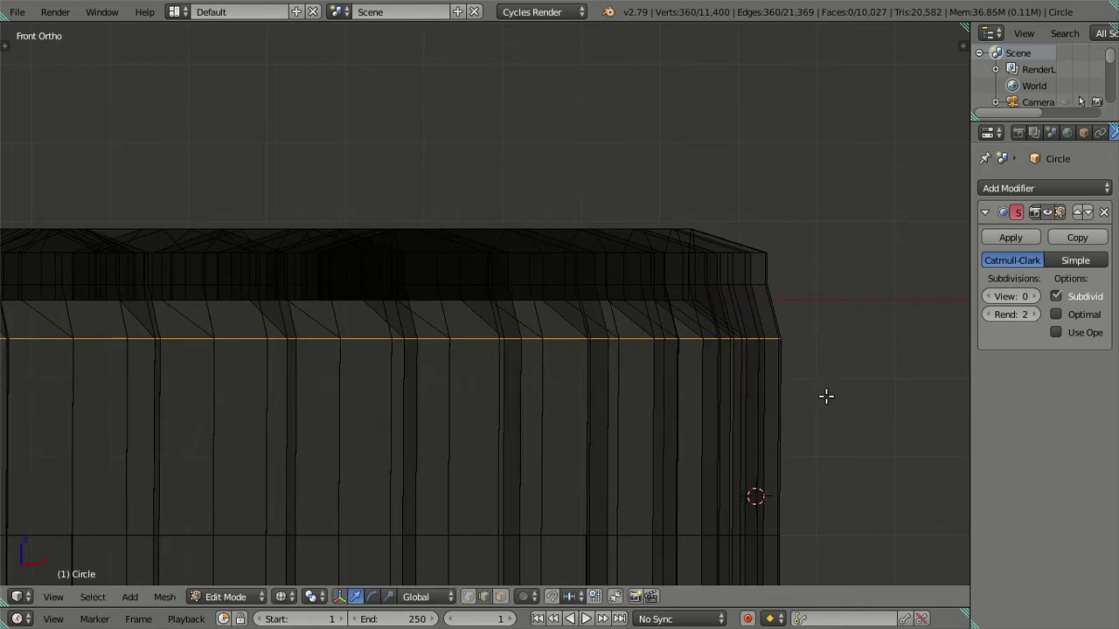
scroll(775, 418, "down", 2)
Step: Push the lower horizontal edge loop outward by scaling it up
middle_click_drag(775, 418, 721, 309, "shift")
key("a")
right_click(576, 361, "alt")
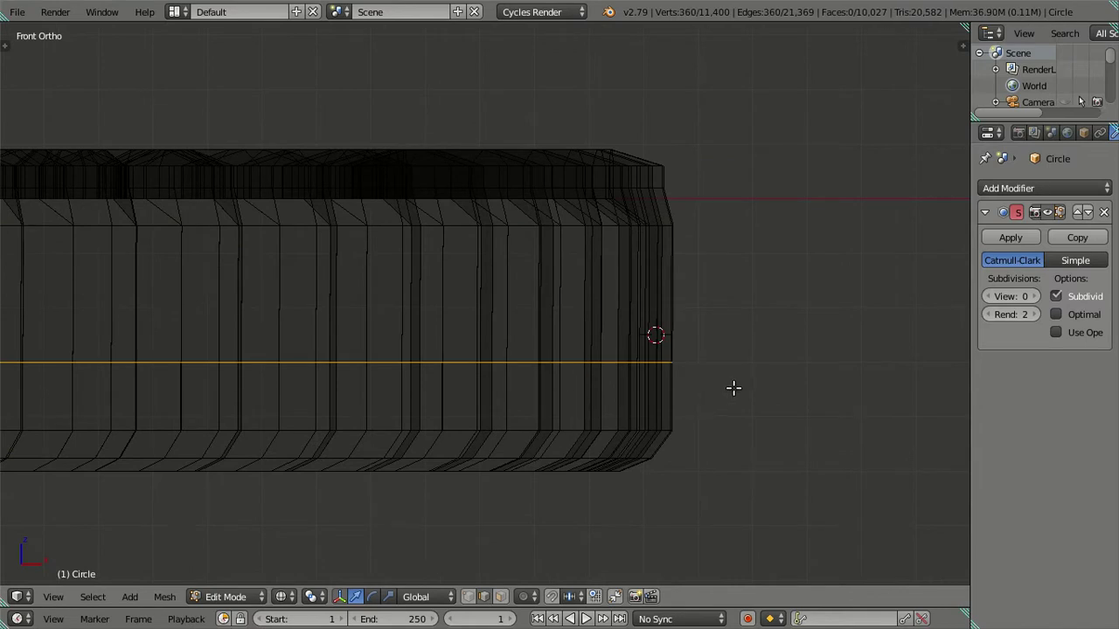
key("s")
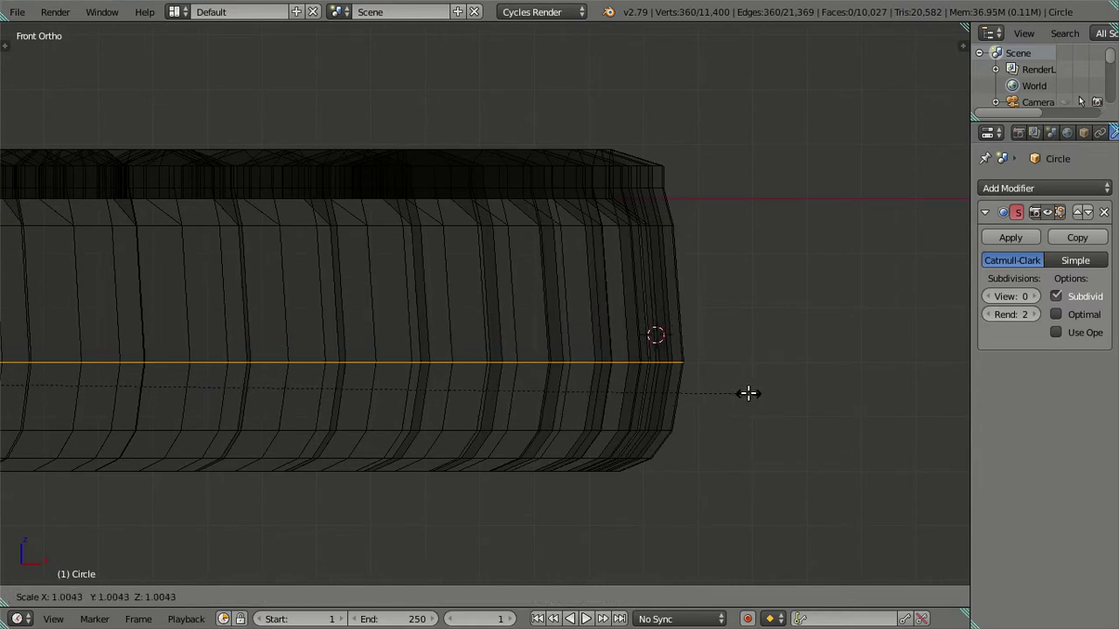
left_click(748, 393)
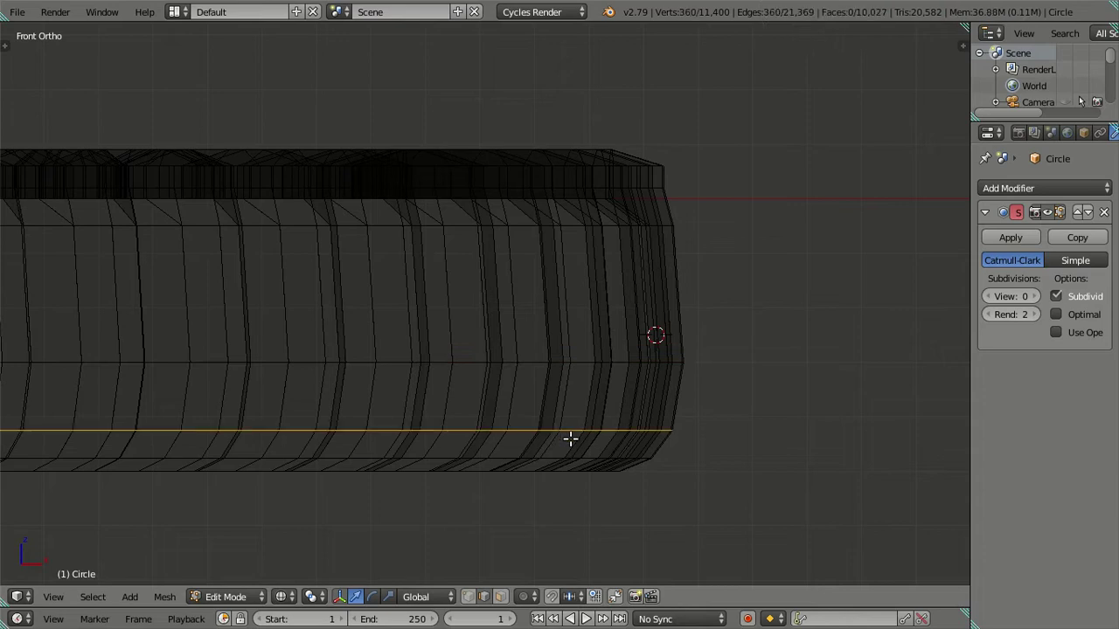
Step: Widen the two bottom edge loops slightly, then return to solid shading
middle_click_drag(583, 455, 583, 441)
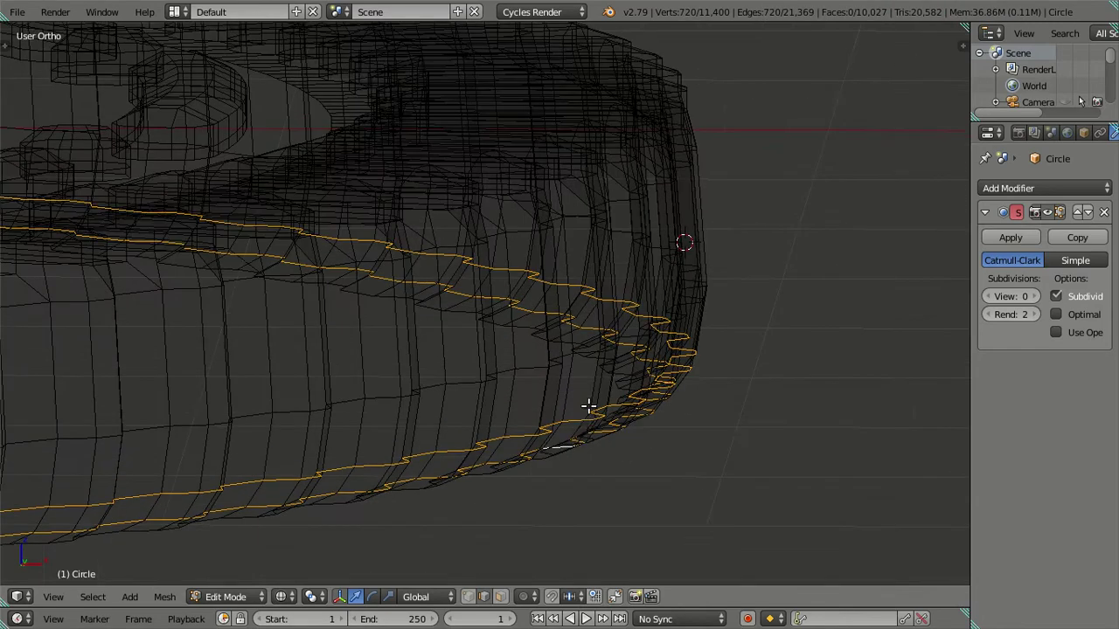
right_click(617, 384, "alt+shift")
key("KP_1")
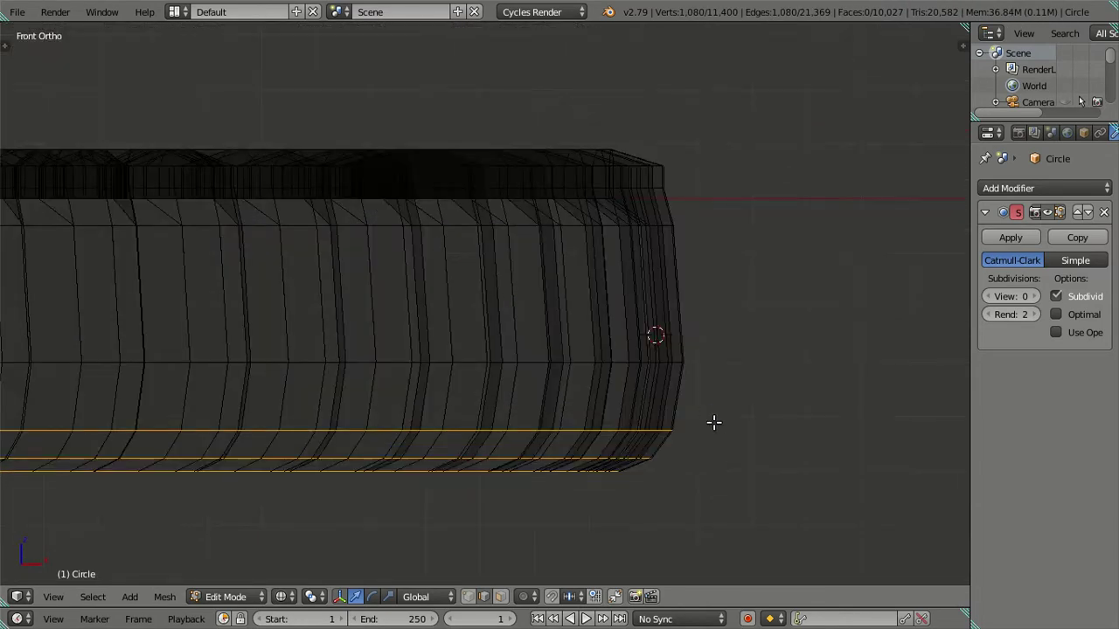
key("s")
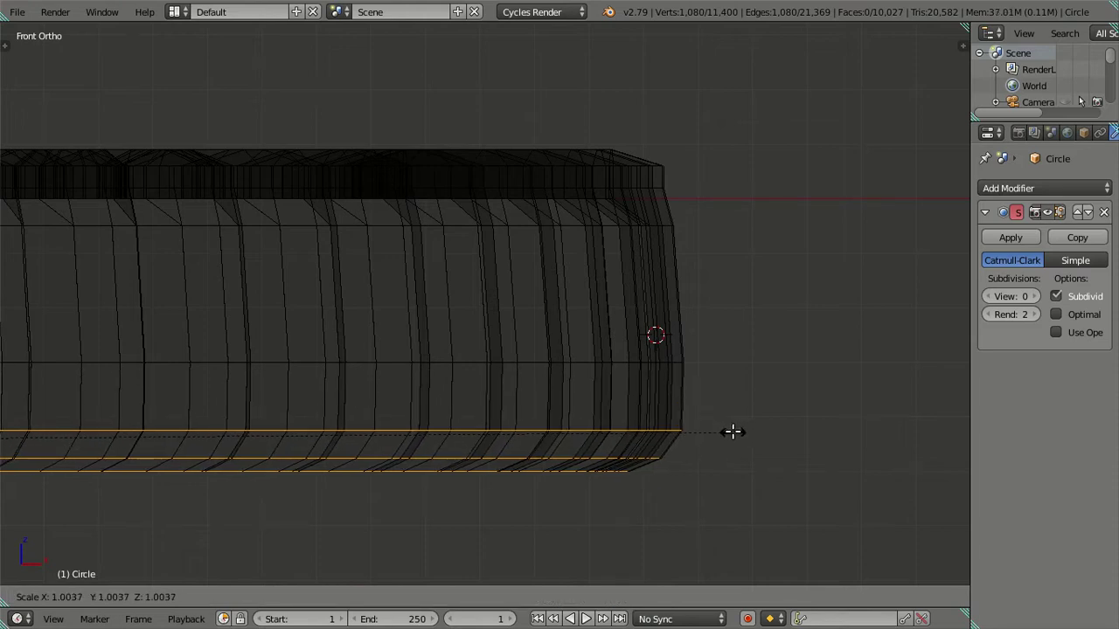
left_click(732, 431)
key("a")
mouse_move(647, 222)
middle_mouse_down("shift")
mouse_move(507, 373)
mouse_move(459, 332)
mouse_move(292, 408)
mouse_move(253, 370)
mouse_move(507, 370)
mouse_move(477, 385)
mouse_move(524, 379)
mouse_move(567, 400)
mouse_move(484, 387)
mouse_move(534, 370)
middle_mouse_up("shift")
scroll(507, 372, "up", 2)
key("z")
key("z")
key("z")
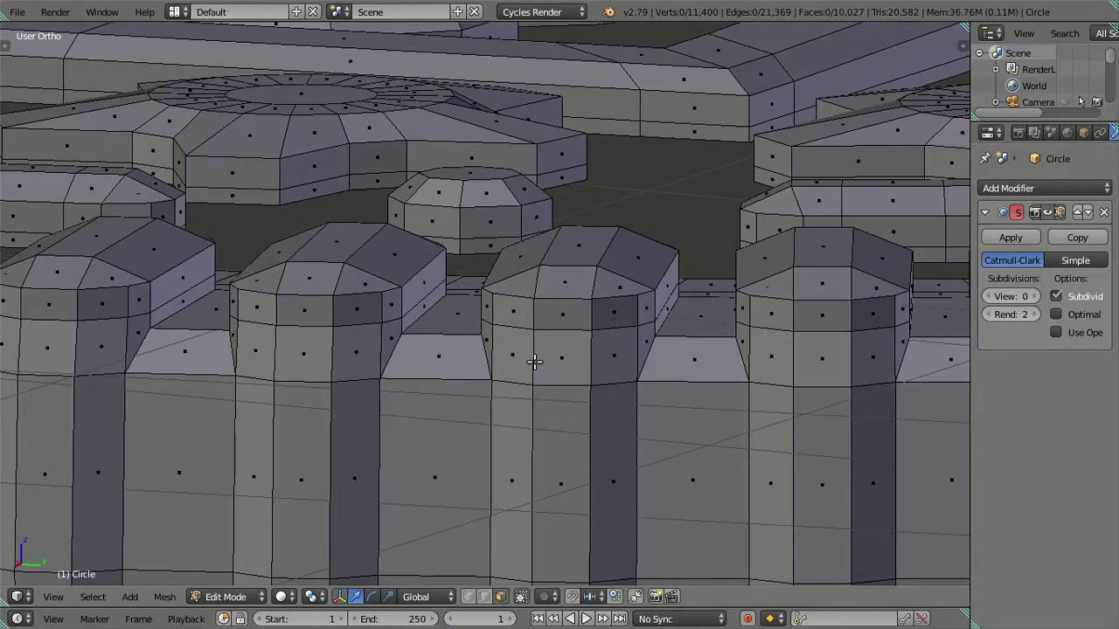
Step: Select the face loop over the ridge tops and reduce it to its boundary edges in edge mode
middle_click_drag(532, 370, 503, 371)
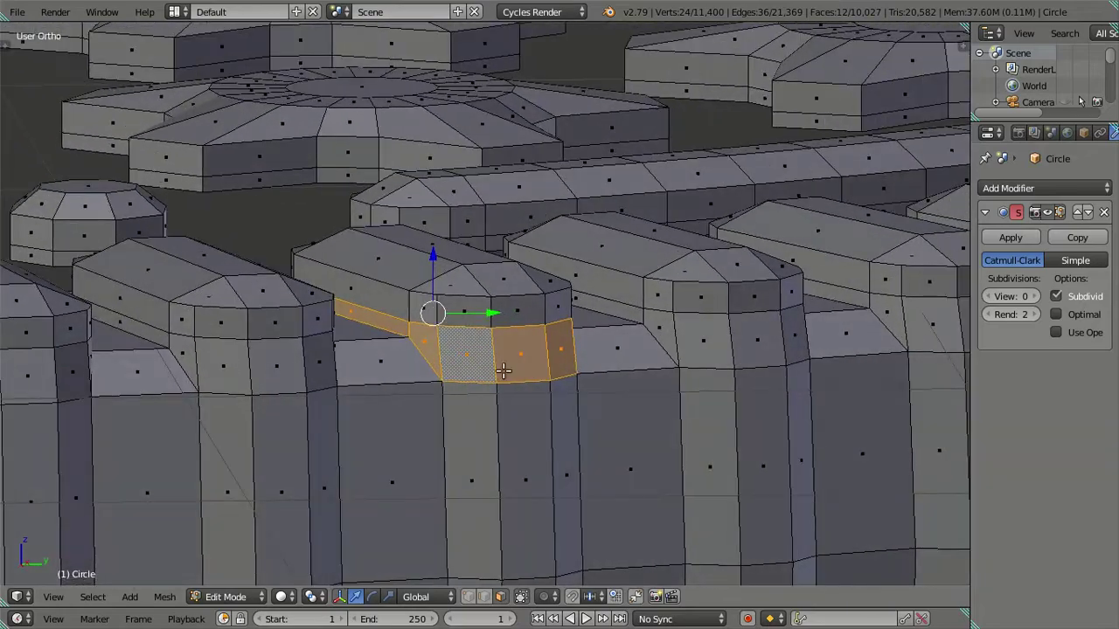
right_click(421, 350, "alt")
mouse_move(425, 349)
middle_mouse_down()
mouse_move(479, 390)
mouse_move(525, 392)
mouse_move(541, 382)
mouse_move(530, 350)
mouse_move(509, 374)
mouse_move(533, 350)
mouse_move(567, 442)
mouse_move(532, 382)
mouse_move(444, 349)
mouse_move(370, 394)
mouse_move(362, 432)
mouse_move(379, 449)
mouse_move(455, 409)
middle_mouse_up()
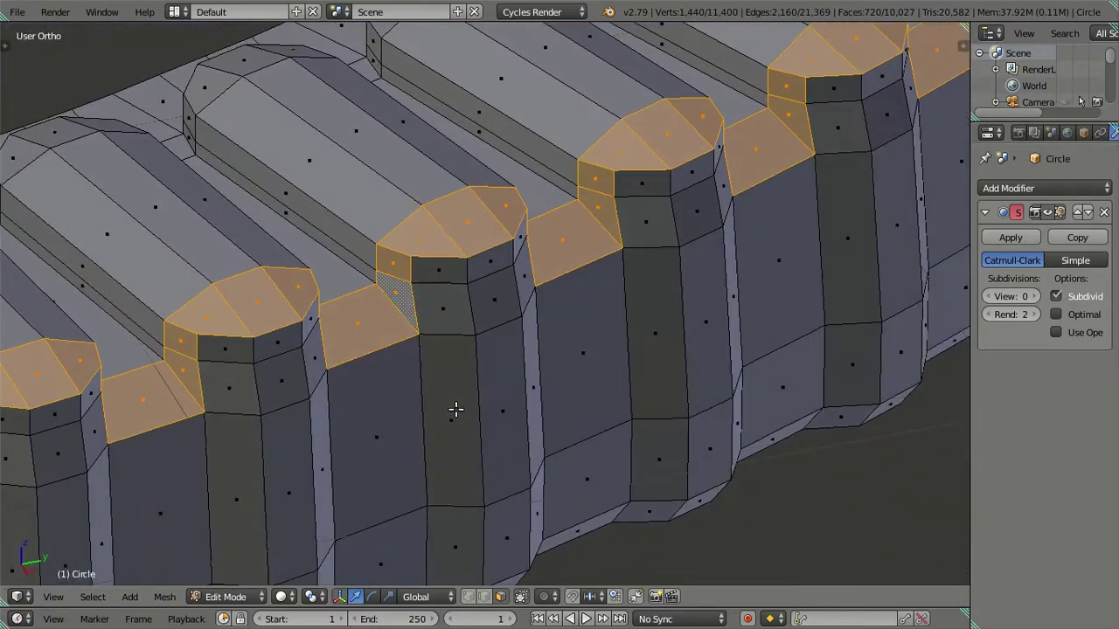
left_click(483, 597)
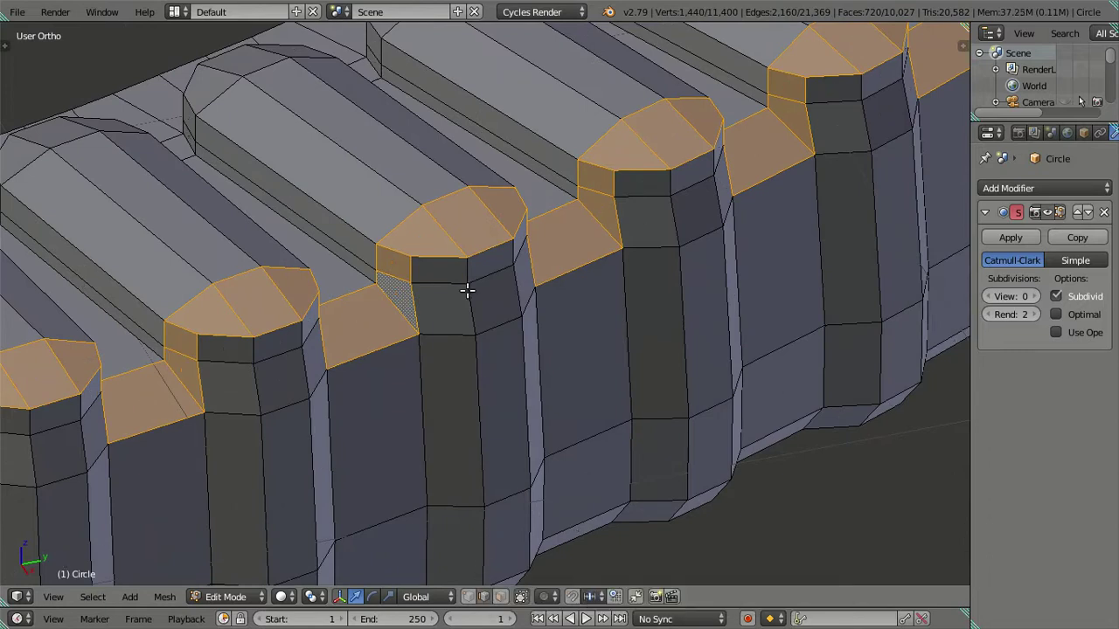
key("ctrl+minus")
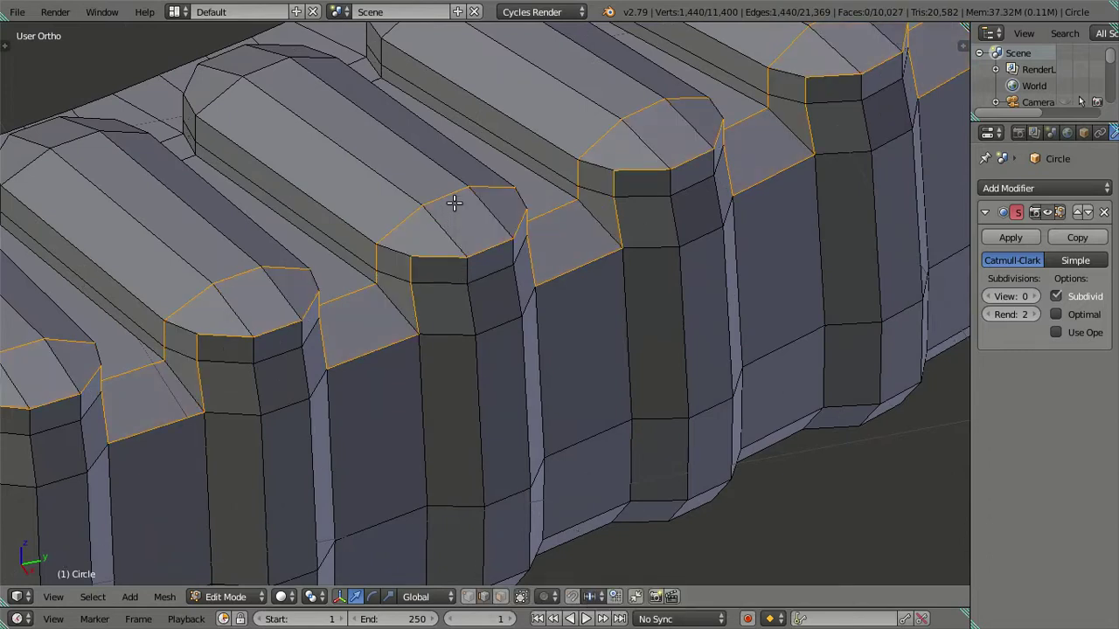
scroll(456, 239, "down", 3)
mouse_move(474, 324)
middle_mouse_down()
mouse_move(503, 261)
mouse_move(542, 327)
mouse_move(486, 347)
mouse_move(475, 250)
mouse_move(461, 262)
mouse_move(324, 242)
mouse_move(280, 257)
mouse_move(274, 275)
mouse_move(427, 247)
middle_mouse_up()
scroll(616, 321, "up", 2)
middle_click_drag(609, 349, 650, 330)
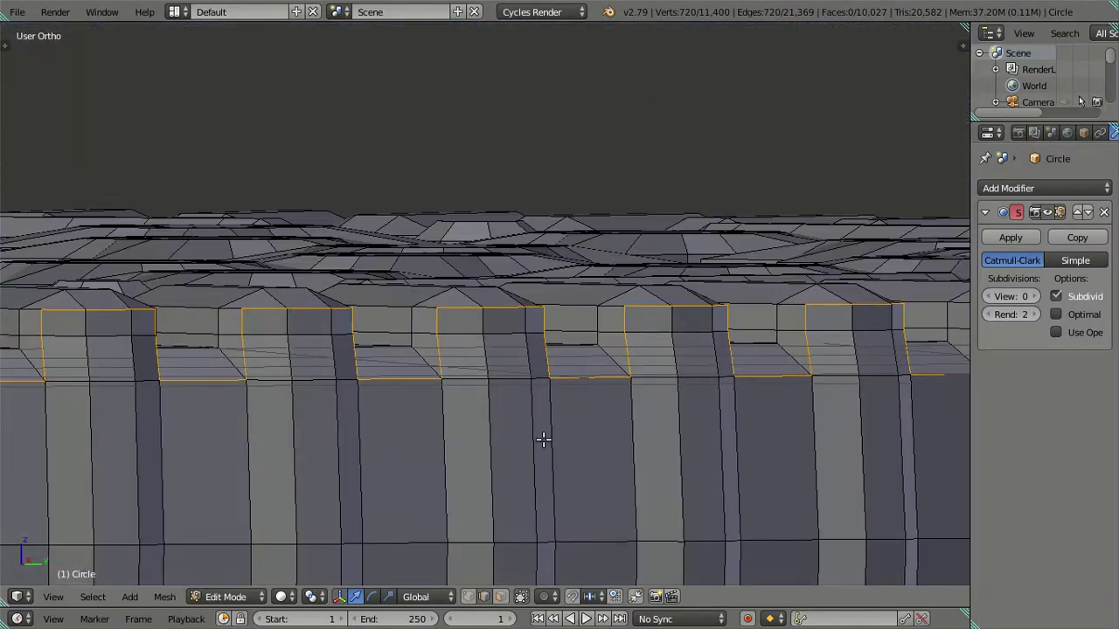
Step: In face mode, try selecting face loops around the ridge ring, then clear the selection
middle_click_drag(525, 413, 552, 452)
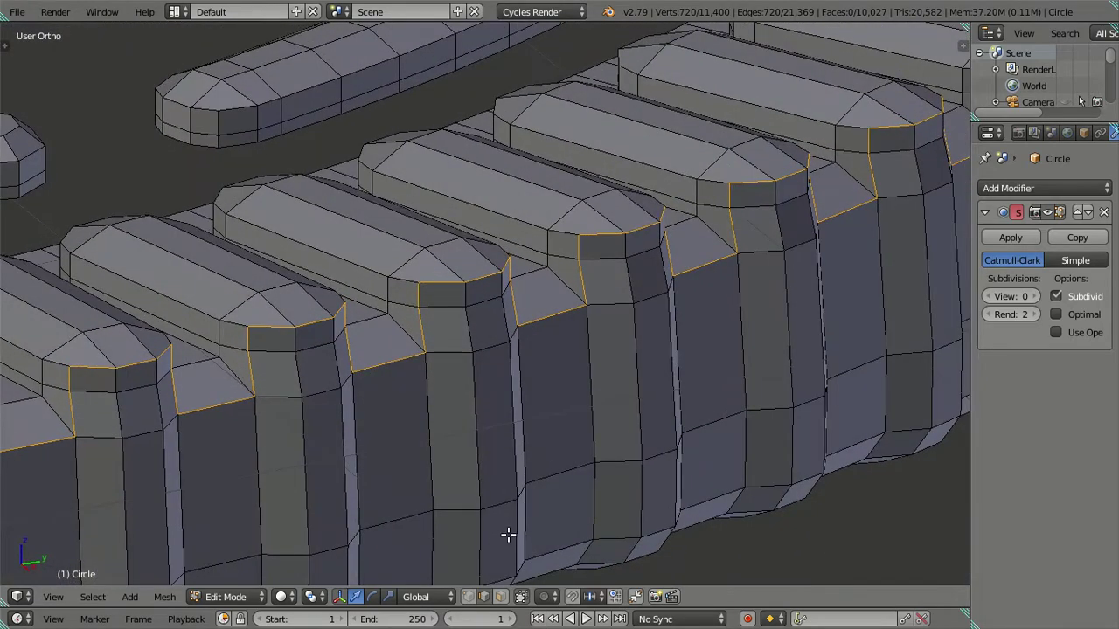
left_click(501, 596)
left_click(404, 324, "alt")
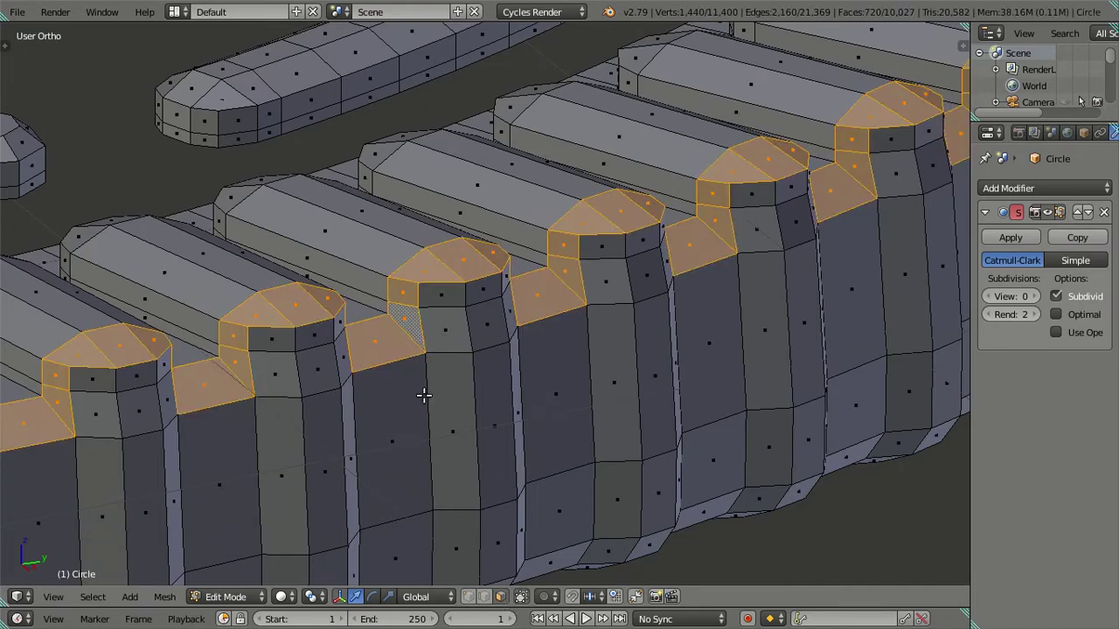
left_click(434, 416, "alt+shift")
mouse_move(444, 429)
middle_mouse_down()
mouse_move(474, 429)
mouse_move(436, 426)
mouse_move(437, 469)
middle_mouse_up()
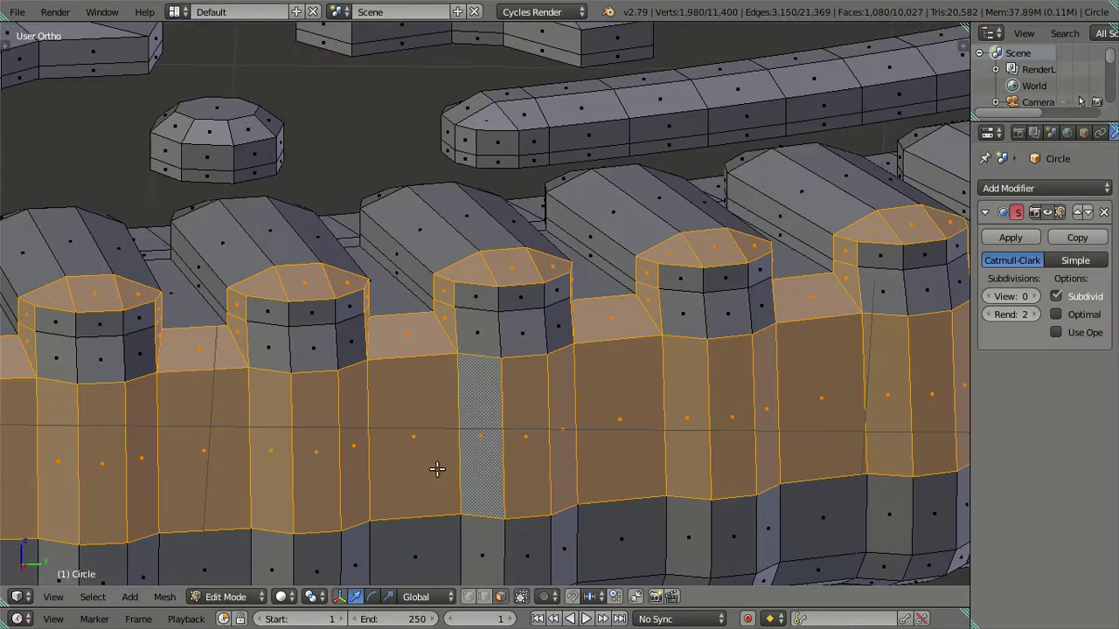
left_click(505, 443, "alt+shift")
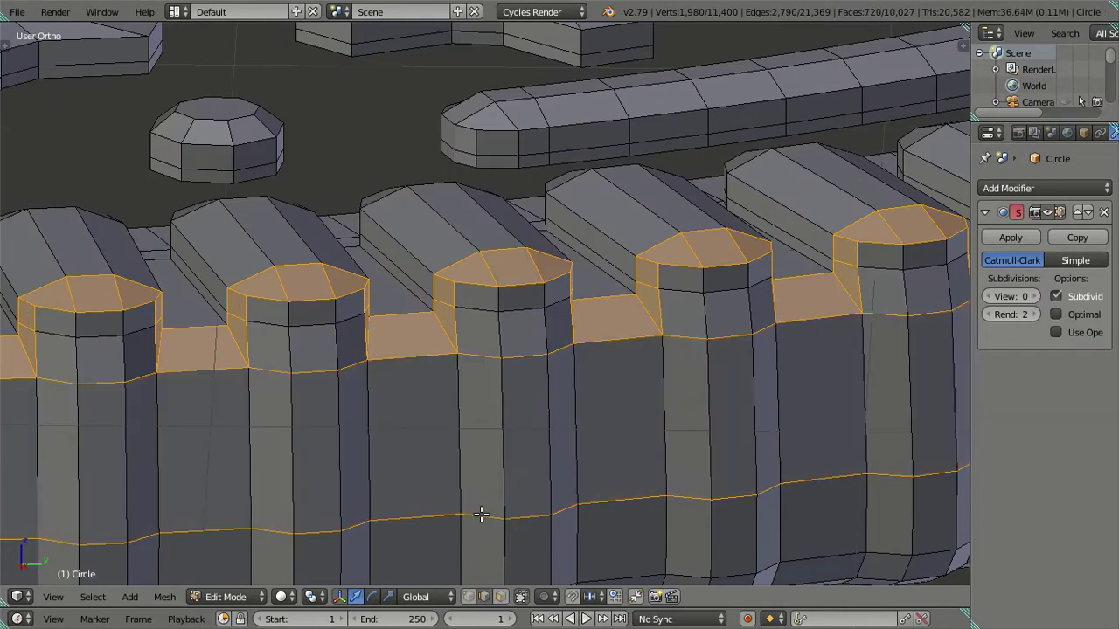
mouse_move(462, 425)
middle_mouse_down()
mouse_move(472, 429)
mouse_move(468, 267)
middle_mouse_up()
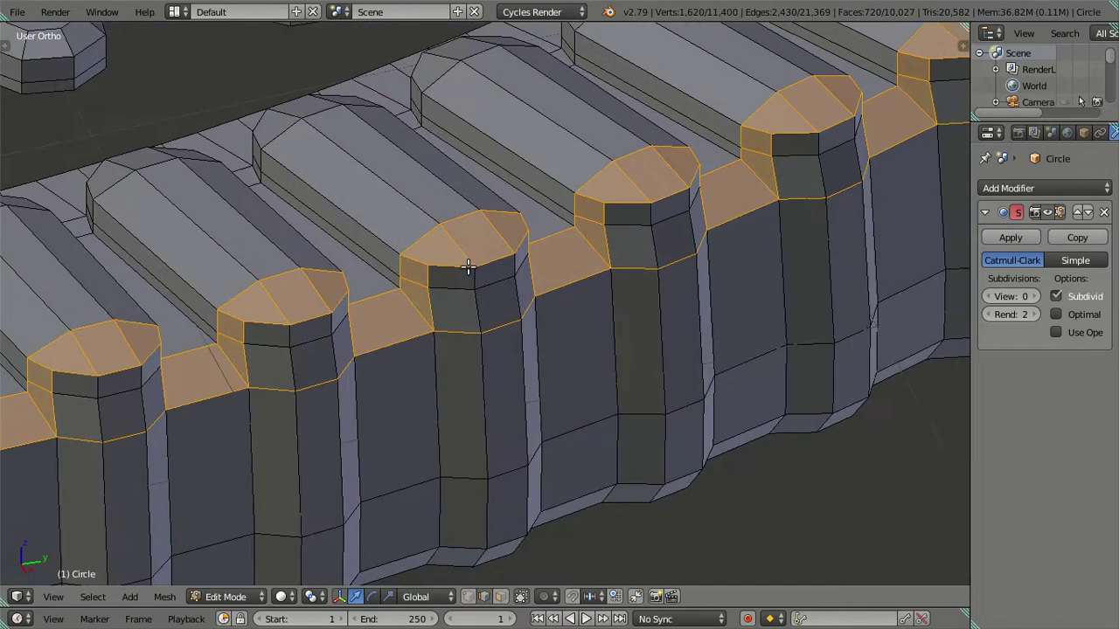
left_click(455, 243, "alt+shift")
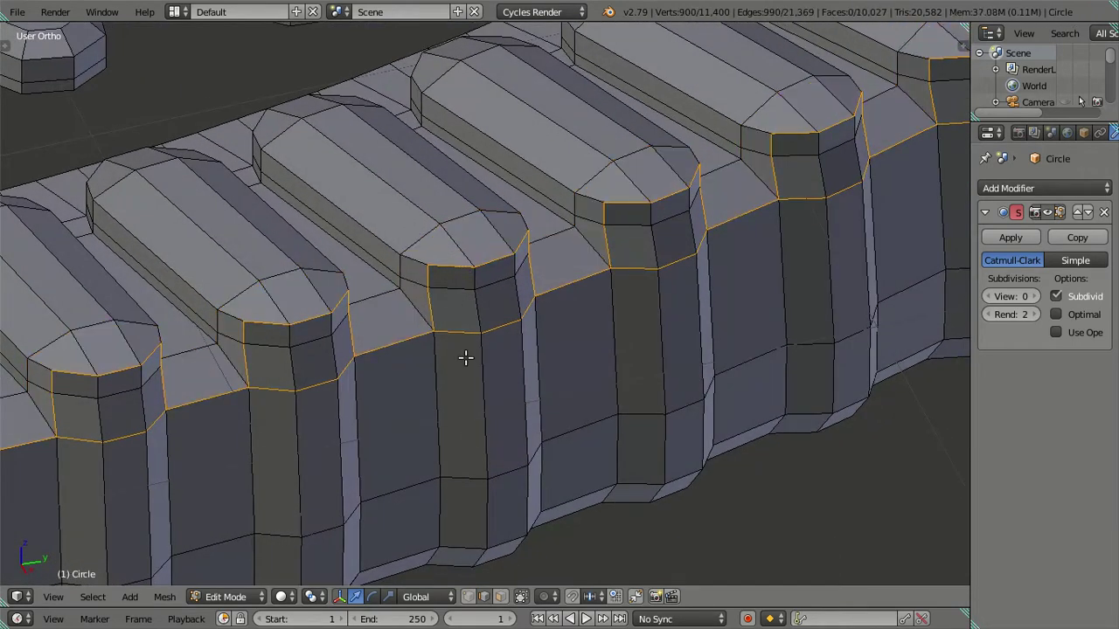
middle_click_drag(465, 358, 469, 336)
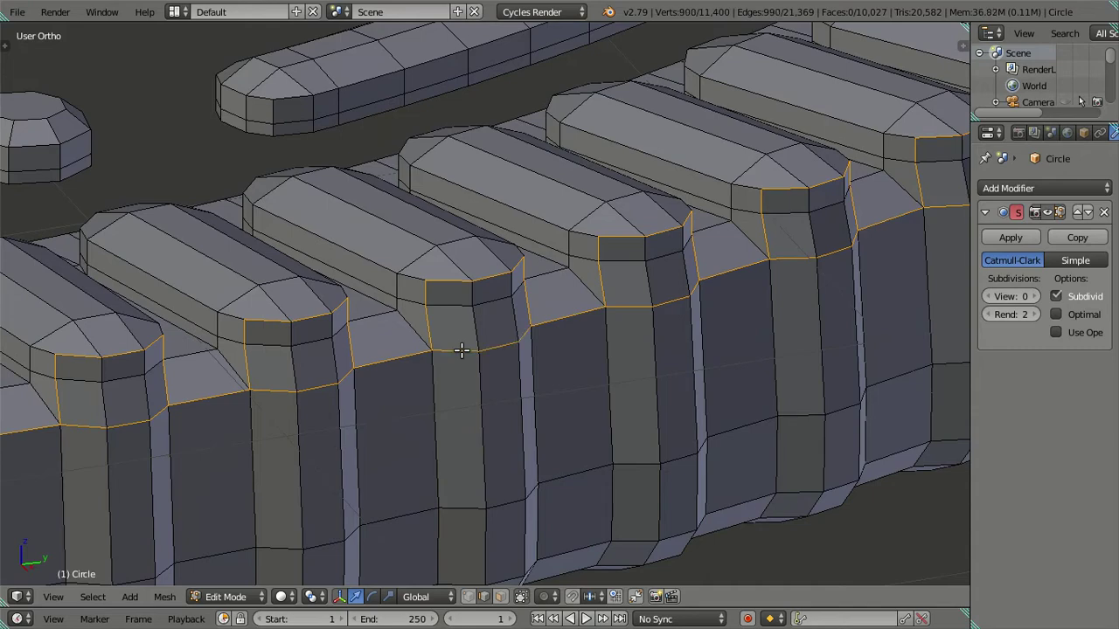
mouse_move(461, 350)
middle_mouse_down()
mouse_move(479, 357)
mouse_move(533, 340)
mouse_move(469, 327)
mouse_move(292, 357)
mouse_move(292, 345)
mouse_move(383, 342)
mouse_move(429, 417)
mouse_move(502, 342)
mouse_move(464, 332)
mouse_move(439, 305)
mouse_move(412, 399)
mouse_move(379, 327)
mouse_move(424, 351)
middle_mouse_up()
key("a")
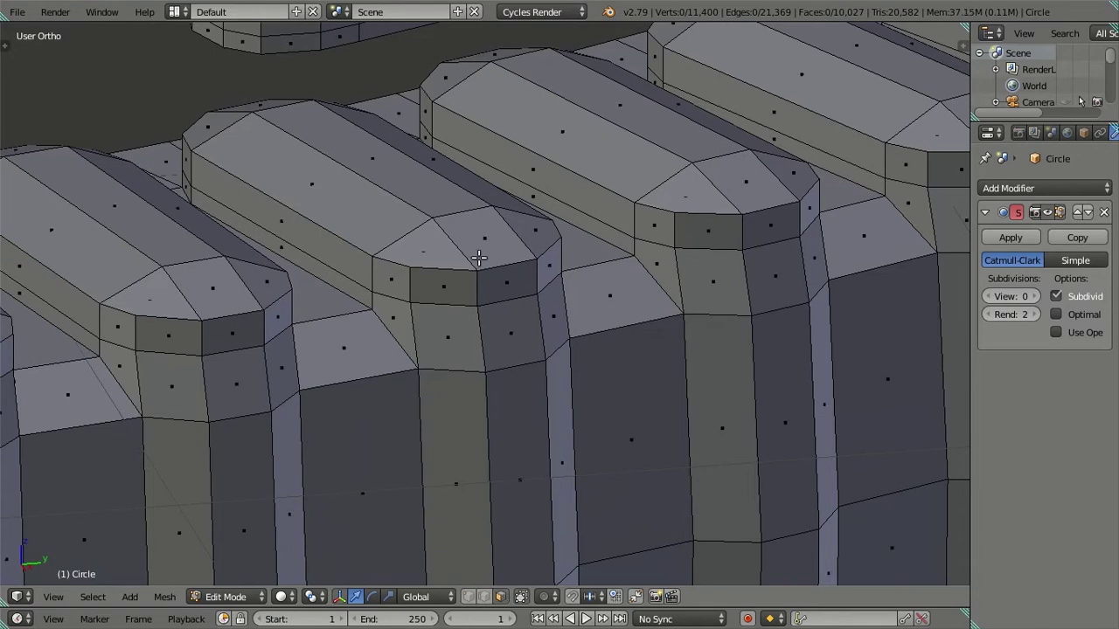
Step: Select the tooth-top faces and keep only their outline edge loops
right_click(456, 242, "alt")
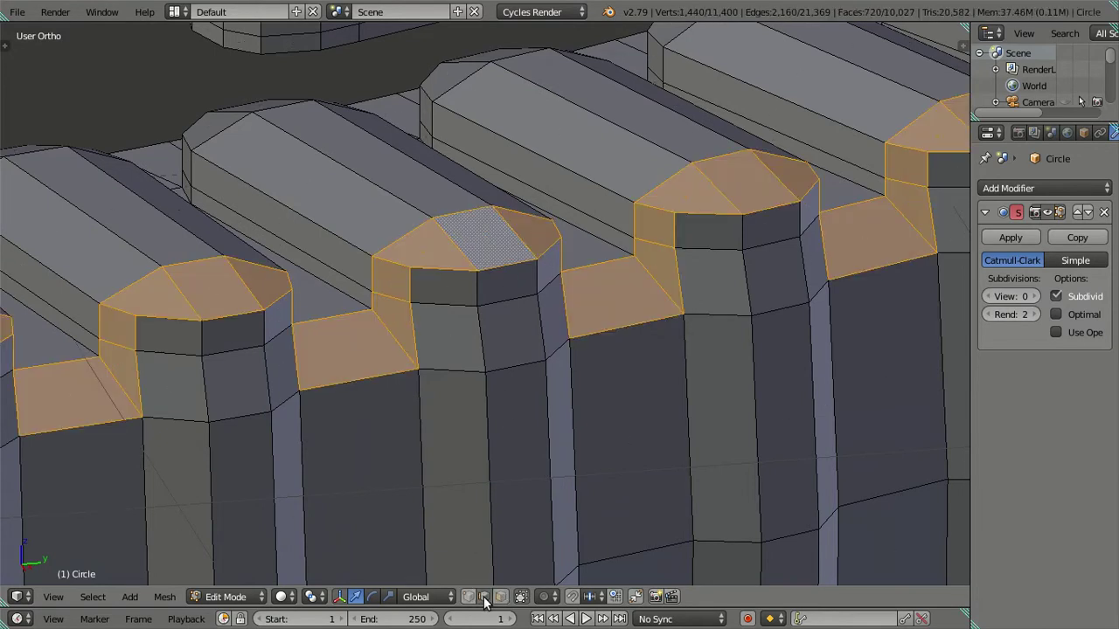
right_click(383, 377, "shift")
right_click(381, 370, "shift")
key("ctrl+Tab")
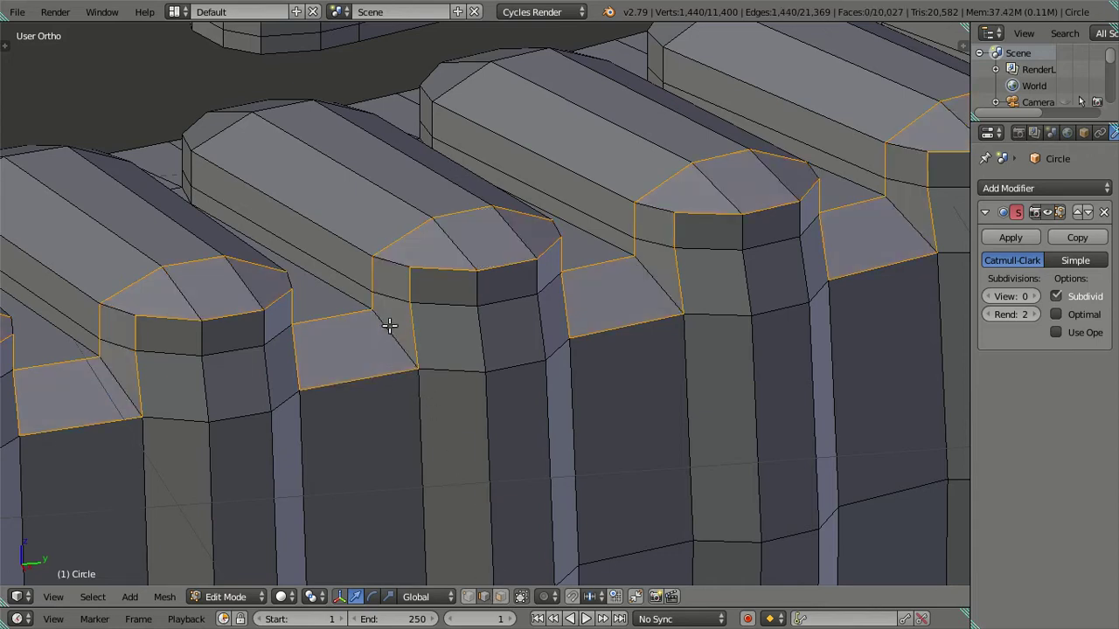
mouse_move(340, 319)
middle_mouse_down()
mouse_move(452, 439)
mouse_move(464, 355)
mouse_move(476, 354)
mouse_move(492, 417)
mouse_move(464, 327)
mouse_move(337, 288)
mouse_move(342, 327)
mouse_move(267, 324)
mouse_move(237, 305)
mouse_move(387, 318)
mouse_move(429, 304)
middle_mouse_up()
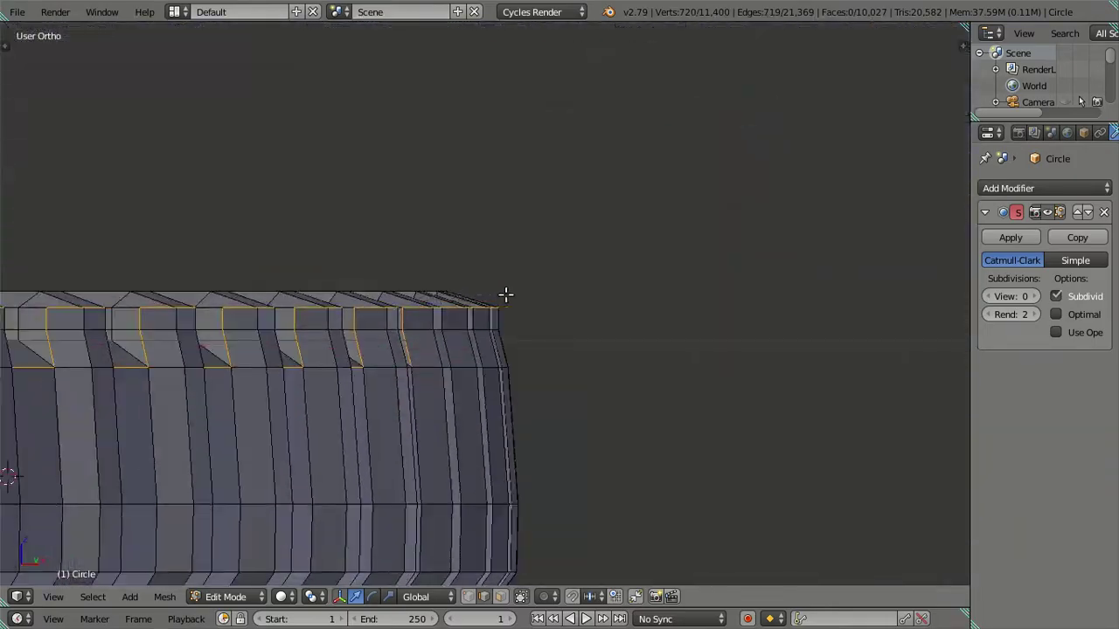
Step: In front wireframe view, brush-deselect the teeth's vertical side edges along the first stretch of rim
key("KP_1")
key("z")
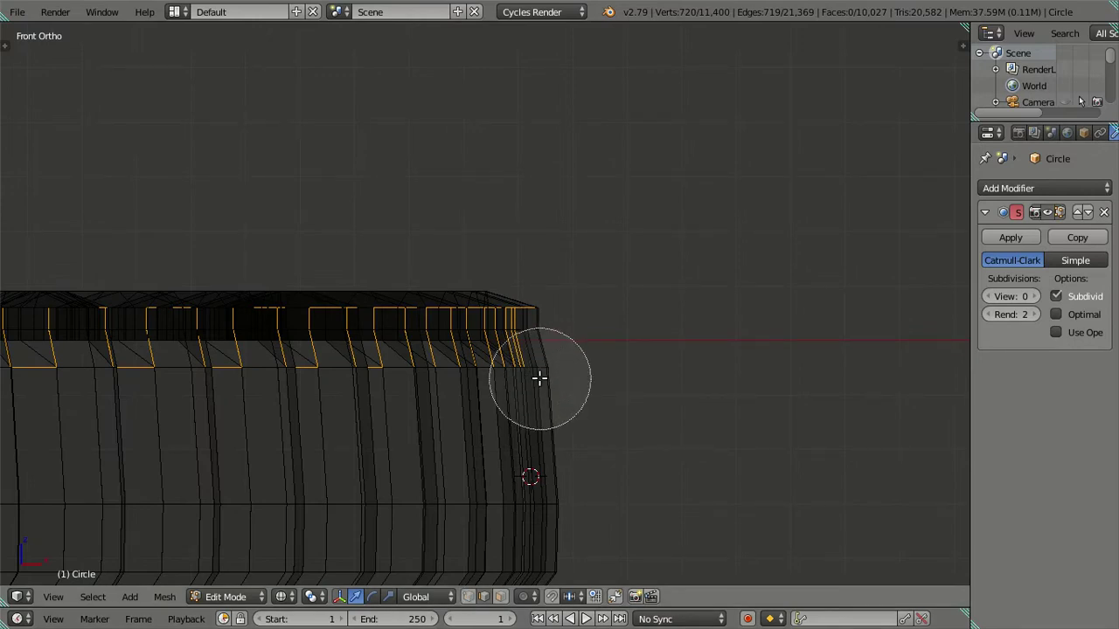
middle_click_drag(530, 375, 113, 367)
key("Escape")
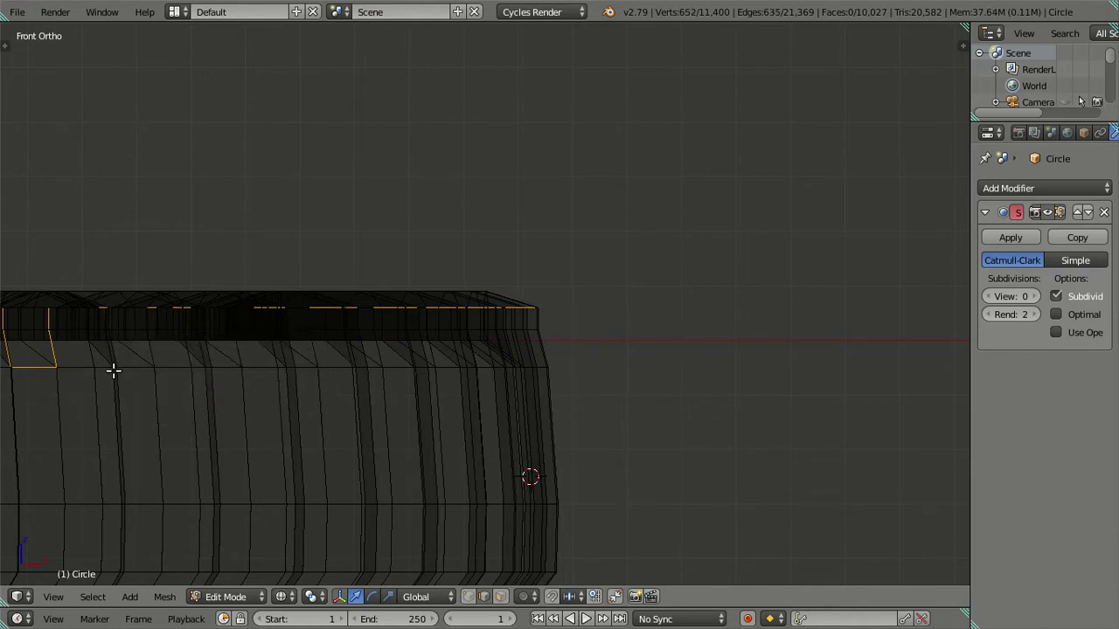
scroll(597, 351, "up", 3)
key("c")
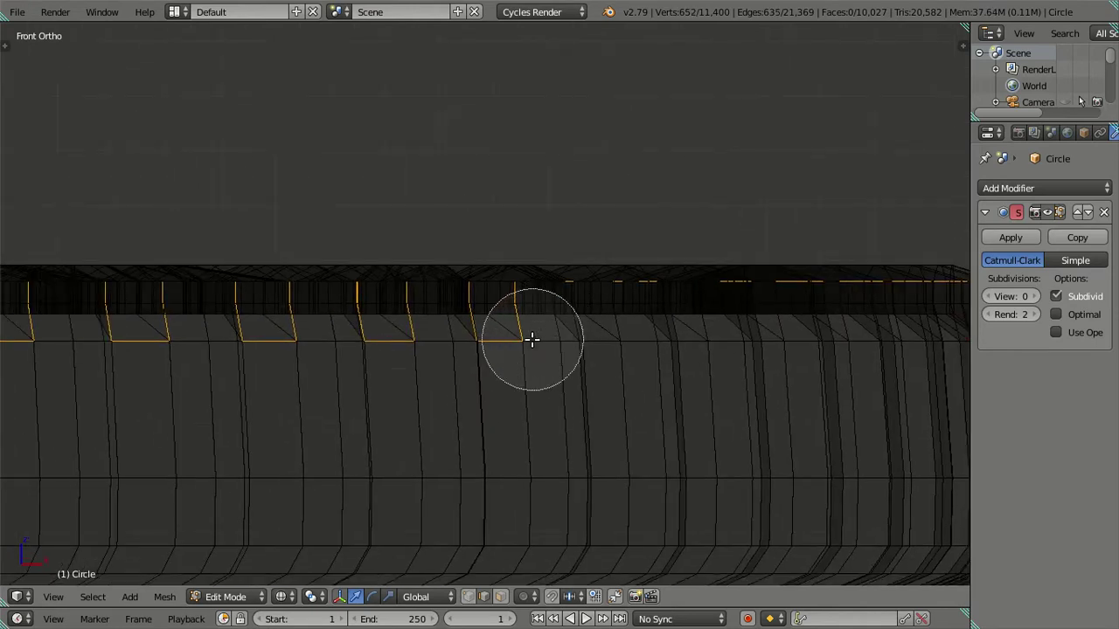
mouse_move(505, 343)
middle_mouse_down()
mouse_move(337, 341)
mouse_move(265, 357)
mouse_move(110, 341)
mouse_move(662, 345)
middle_mouse_up()
key("c")
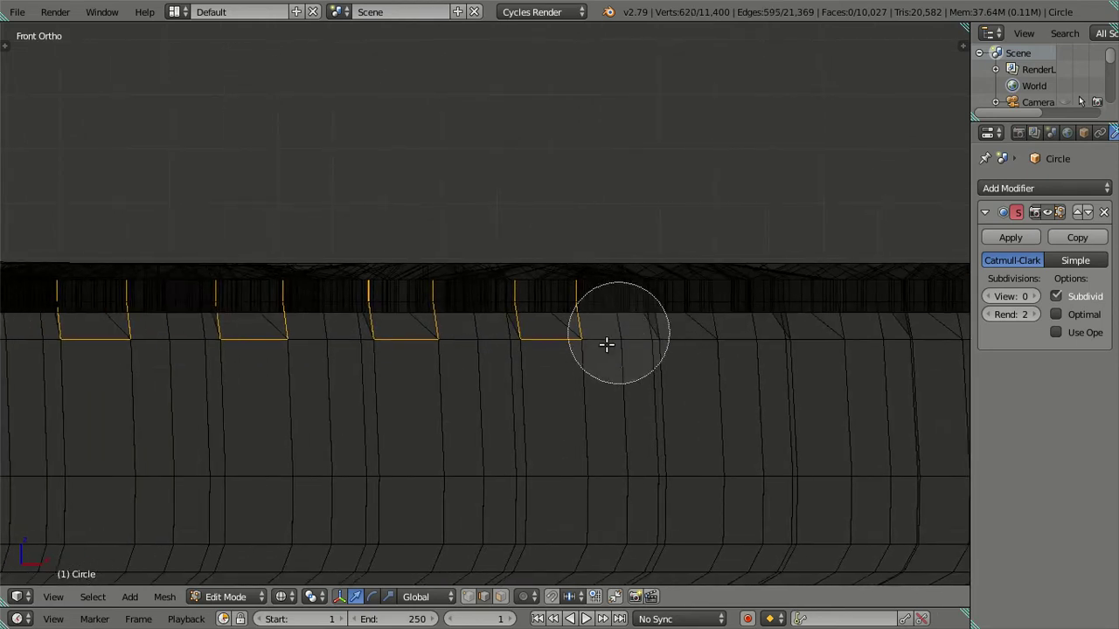
mouse_move(573, 343)
middle_mouse_down()
mouse_move(224, 347)
mouse_move(616, 341)
mouse_move(240, 349)
middle_mouse_up()
key("Escape")
key("c")
middle_click_drag(168, 339, 207, 337)
key("Escape")
Step: Continue brush-deselecting the remaining vertical side edges out to the rim's end
mouse_move(92, 349)
middle_mouse_down("shift")
mouse_move(529, 317)
mouse_move(732, 327)
mouse_move(630, 312)
mouse_move(93, 312)
middle_mouse_up("shift")
key("c")
right_click(92, 312)
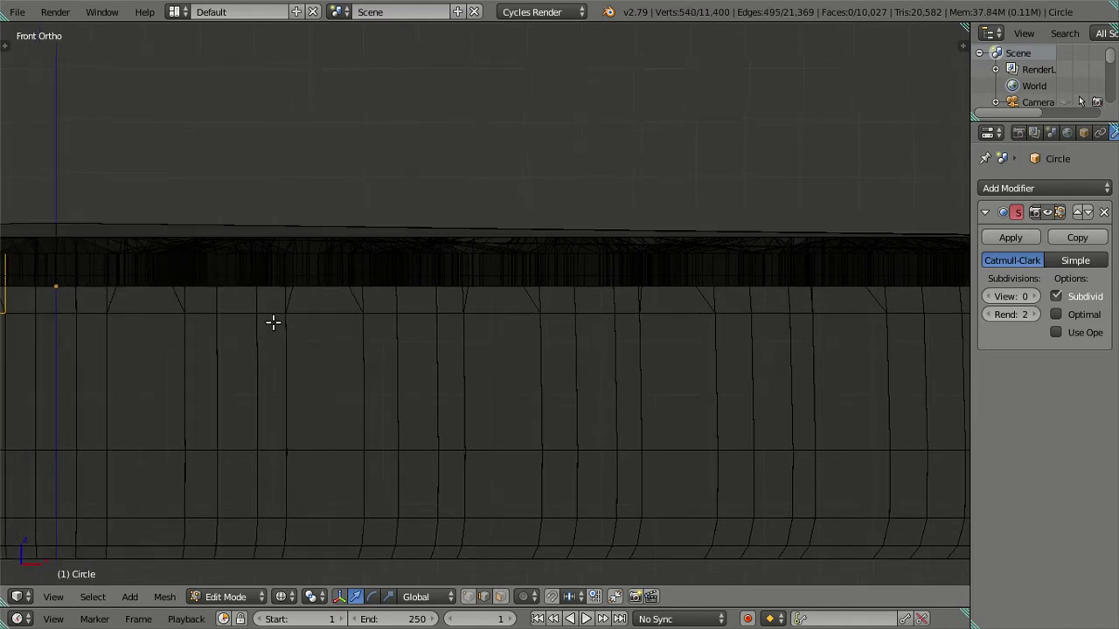
middle_click_drag(271, 322, 569, 327, "shift")
middle_click_drag(192, 253, 273, 260, "shift")
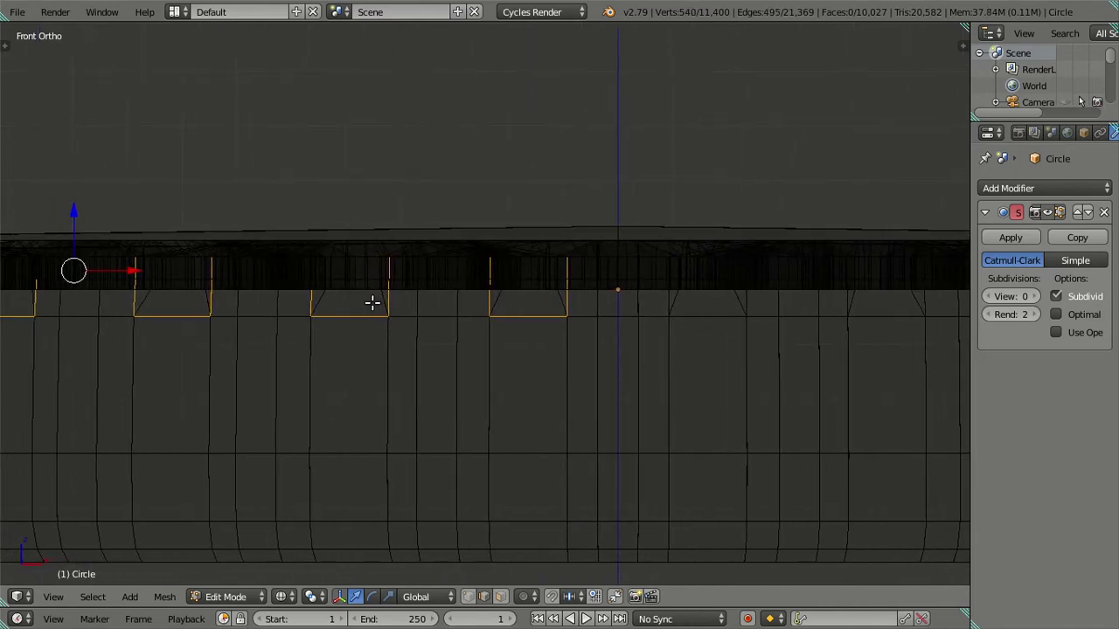
key("c")
mouse_move(649, 324)
middle_mouse_down()
mouse_move(78, 323)
mouse_move(726, 343)
mouse_move(629, 327)
mouse_move(530, 337)
mouse_move(155, 327)
middle_mouse_up()
key("Escape")
key("c")
key("Escape")
middle_click_drag(364, 321, 863, 302, "shift")
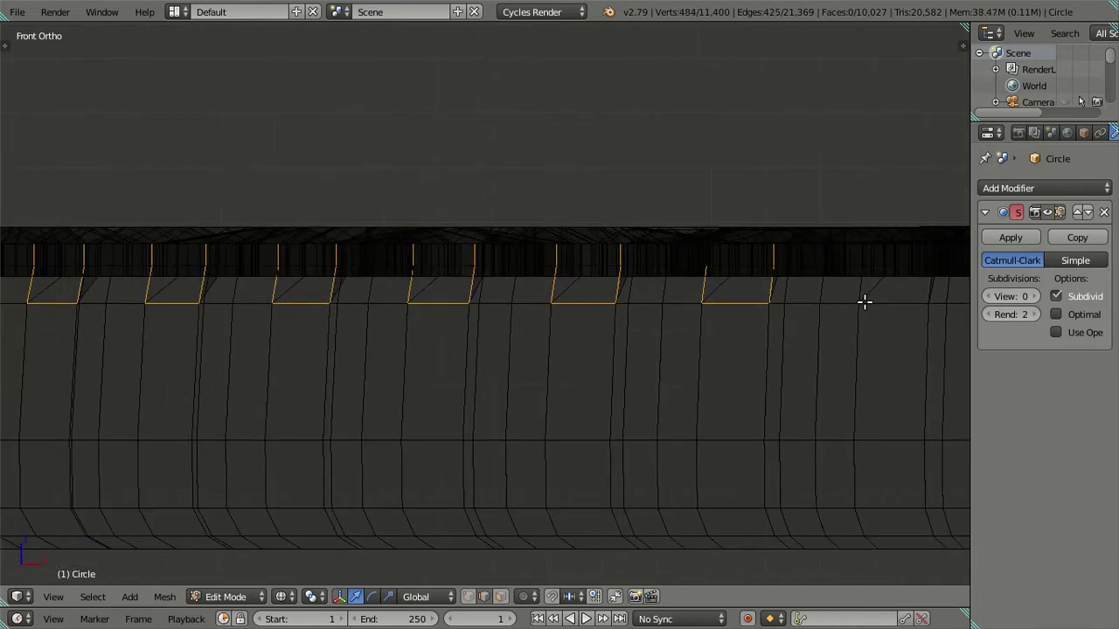
key("c")
mouse_move(774, 312)
middle_mouse_down()
mouse_move(631, 297)
mouse_move(348, 316)
mouse_move(67, 312)
middle_mouse_up()
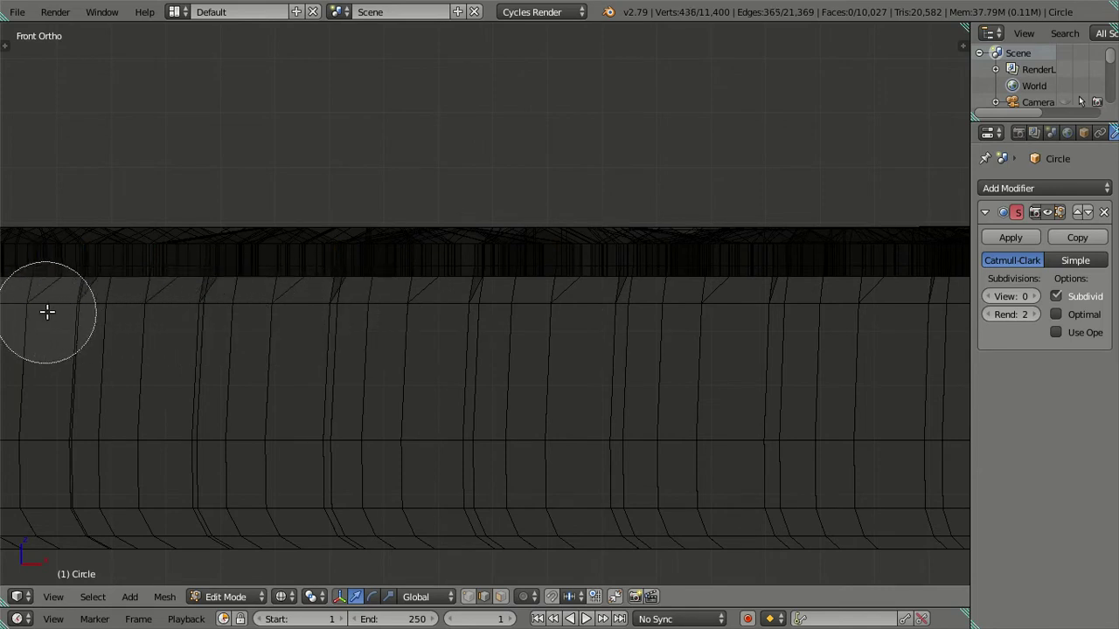
key("Escape")
middle_click_drag(239, 324, 805, 335, "shift")
key("c")
middle_click_drag(726, 308, 273, 308)
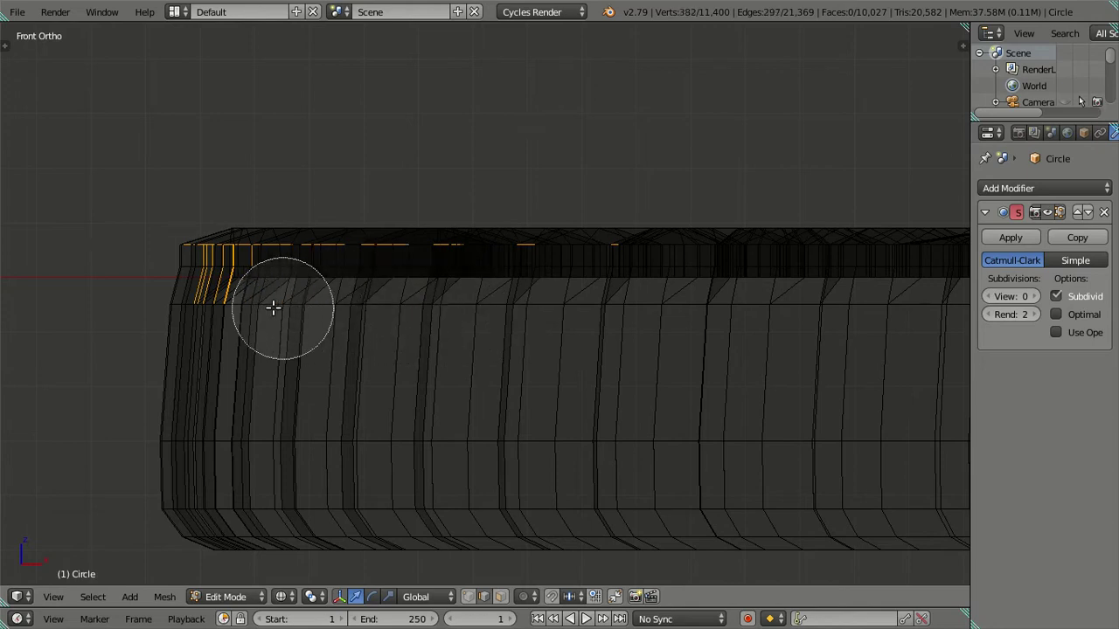
Step: In solid shading, check the rim from top and front views, then scale the top edges to about 0.995
right_click(242, 302)
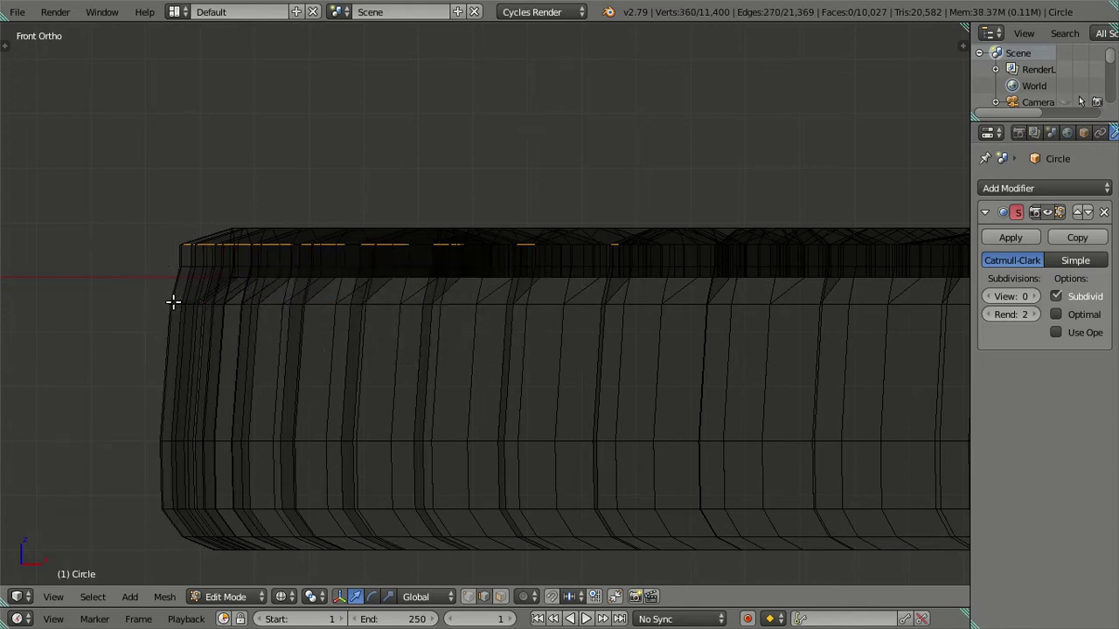
key("z")
scroll(245, 306, "down", 2)
mouse_move(248, 310)
middle_mouse_down()
mouse_move(462, 360)
mouse_move(580, 336)
mouse_move(324, 342)
mouse_move(669, 287)
mouse_move(344, 307)
mouse_move(387, 319)
mouse_move(458, 291)
mouse_move(577, 347)
mouse_move(427, 324)
mouse_move(522, 324)
mouse_move(550, 338)
middle_mouse_up()
scroll(462, 361, "up", 3)
mouse_move(589, 330)
middle_mouse_down()
mouse_move(664, 323)
mouse_move(516, 354)
mouse_move(549, 347)
mouse_move(601, 428)
mouse_move(566, 452)
mouse_move(718, 365)
middle_mouse_up()
scroll(531, 370, "down", 5)
scroll(600, 428, "up", 5)
key("KP_7")
scroll(577, 450, "up", 5)
key("KP_1")
scroll(601, 443, "up", 3)
scroll(718, 364, "up", 2)
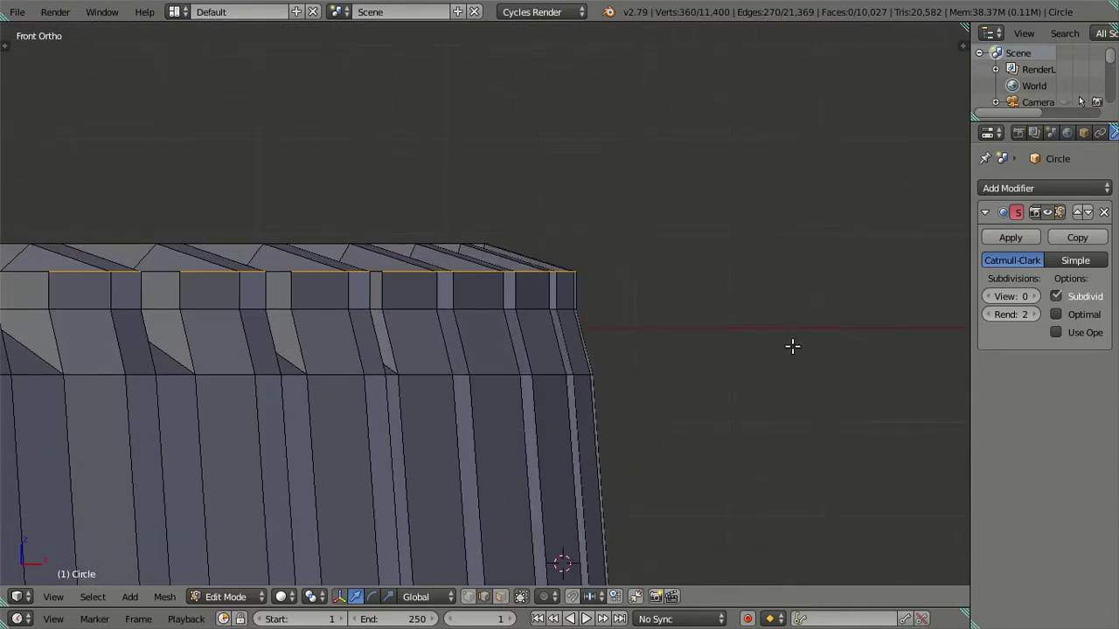
key("s")
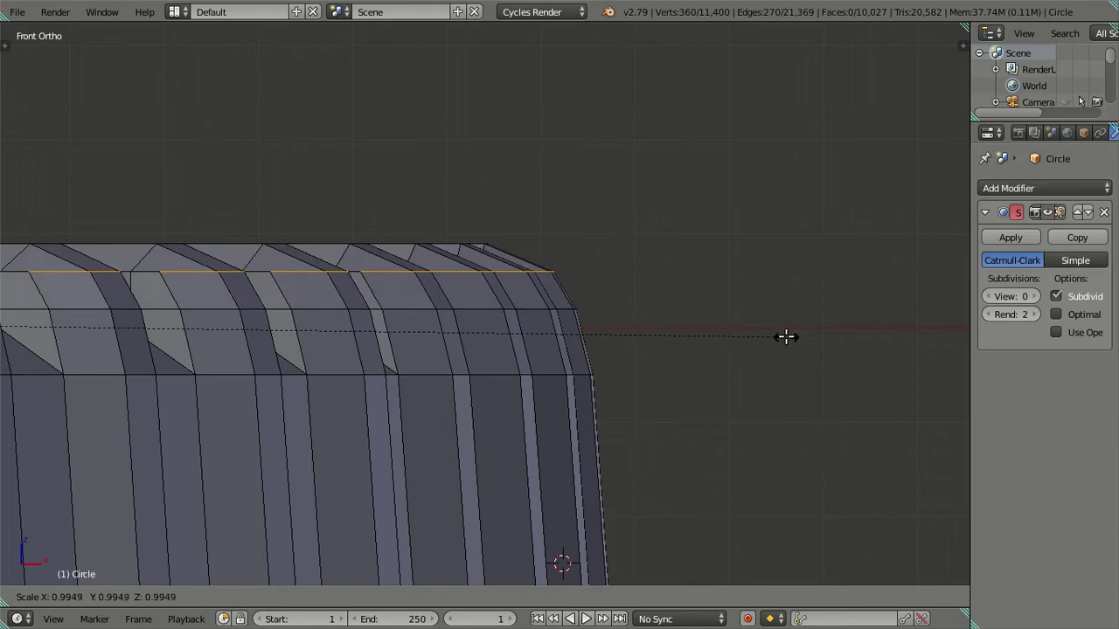
Step: Confirm the slight scale-down and add more tooth-top edge loops to the selection
left_click(777, 335)
mouse_move(490, 327)
middle_mouse_down()
mouse_move(524, 367)
mouse_move(420, 366)
mouse_move(412, 393)
mouse_move(370, 425)
mouse_move(364, 452)
mouse_move(350, 453)
mouse_move(340, 399)
mouse_move(357, 365)
mouse_move(365, 357)
mouse_move(369, 370)
mouse_move(448, 324)
middle_mouse_up()
key("e")
left_click(391, 289, "alt+shift")
Step: In front view, scale the selected tooth-top edges slightly inward twice, to about 0.997
key("KP_1")
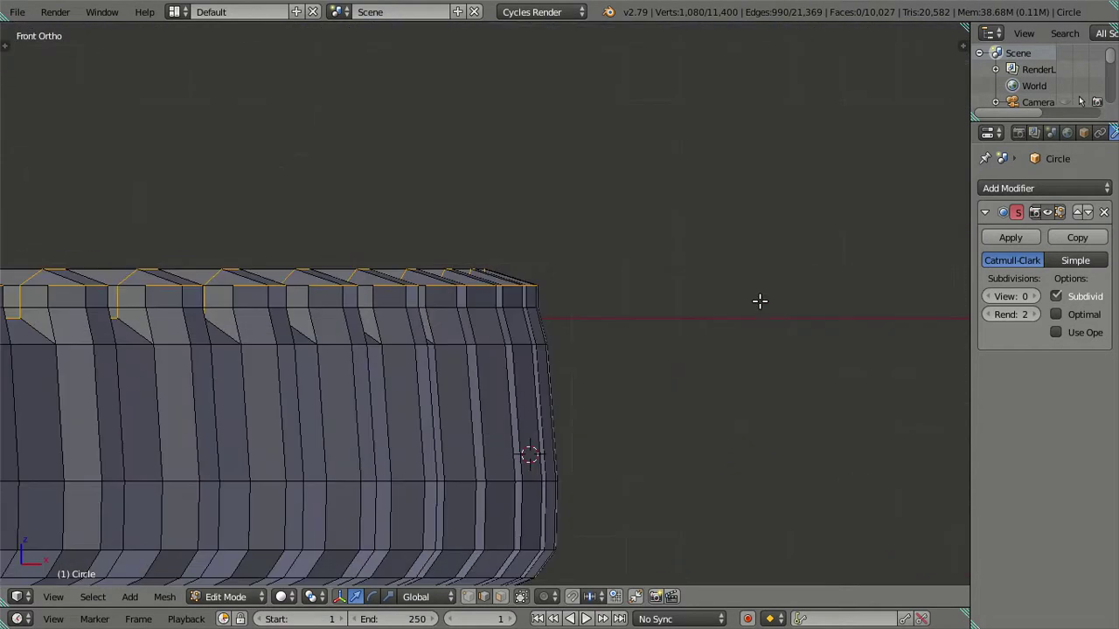
key("s")
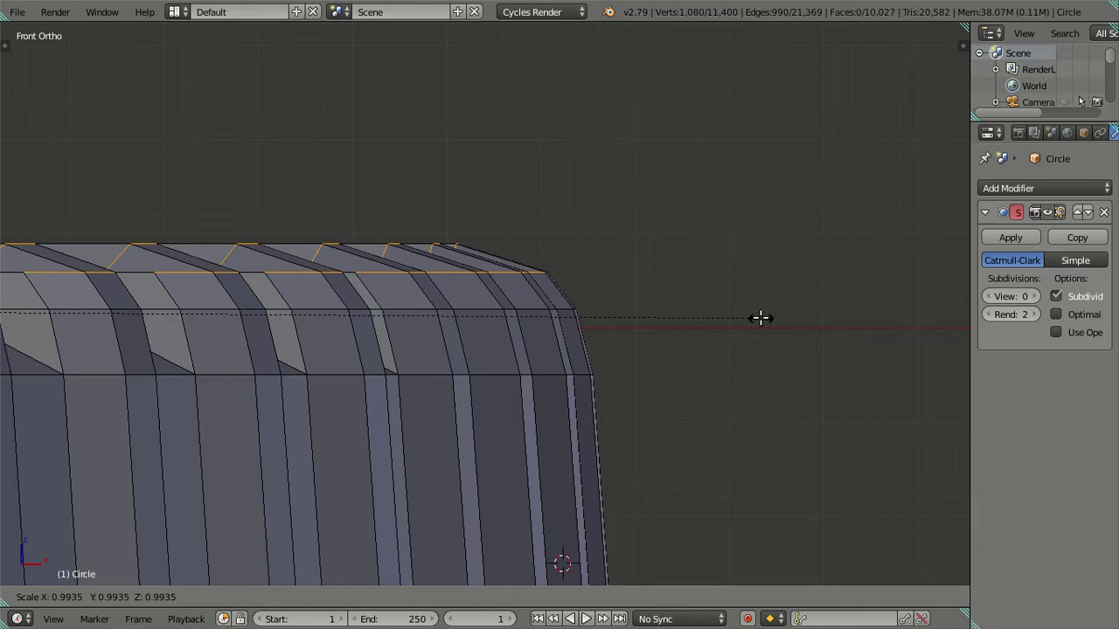
left_click(759, 319)
scroll(607, 339, "down", 3)
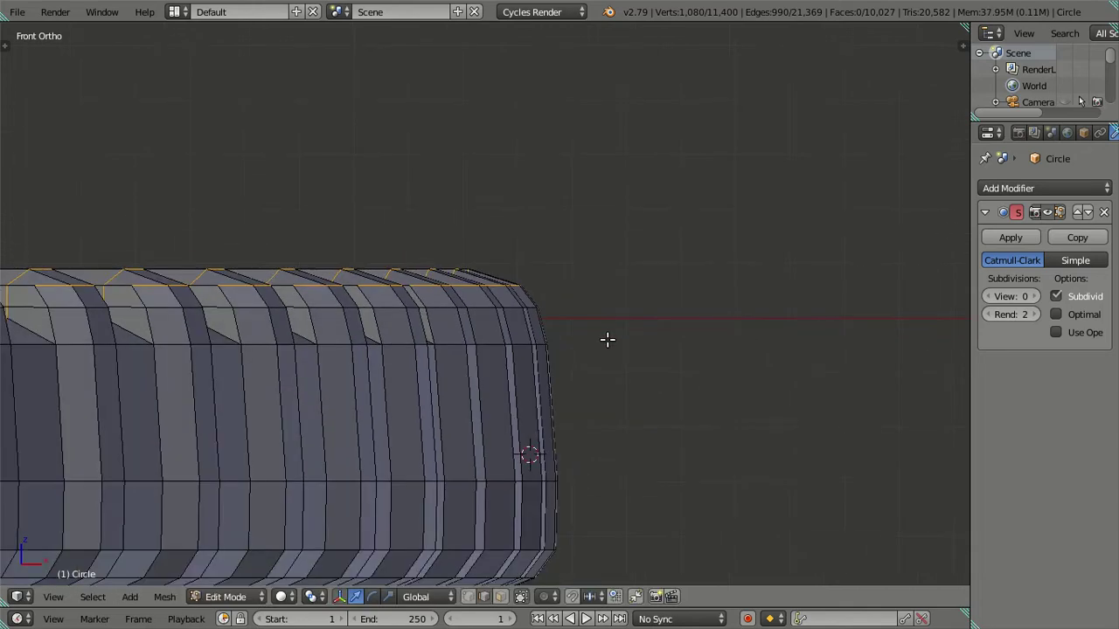
key("s")
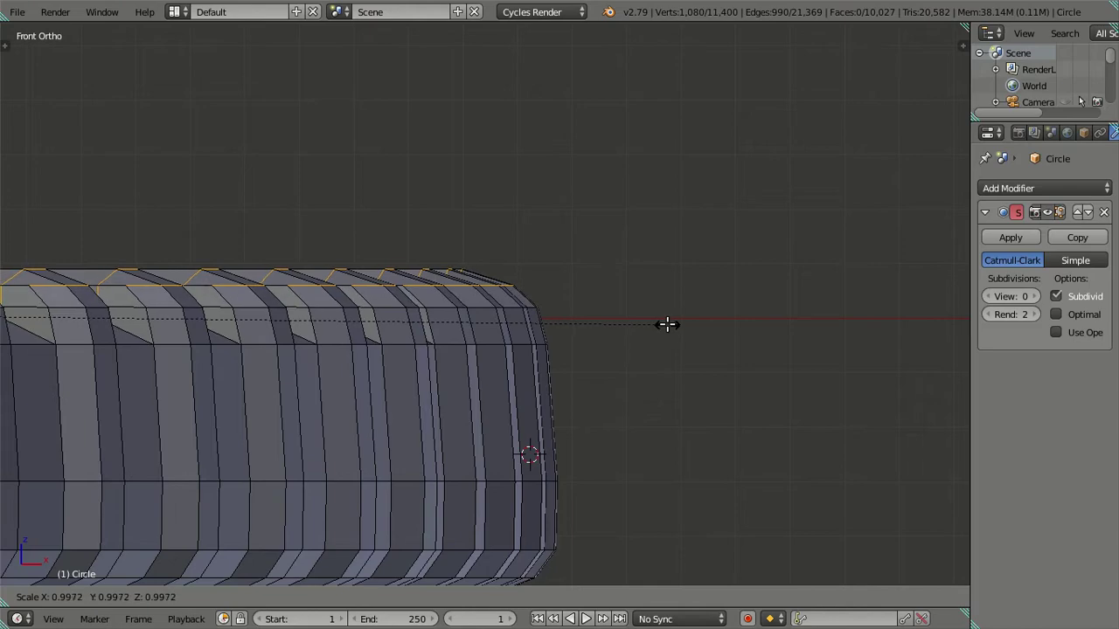
left_click(667, 324)
mouse_move(644, 315)
middle_mouse_down()
mouse_move(585, 349)
mouse_move(487, 344)
mouse_move(536, 419)
mouse_move(554, 509)
mouse_move(569, 481)
mouse_move(554, 350)
mouse_move(519, 338)
middle_mouse_up()
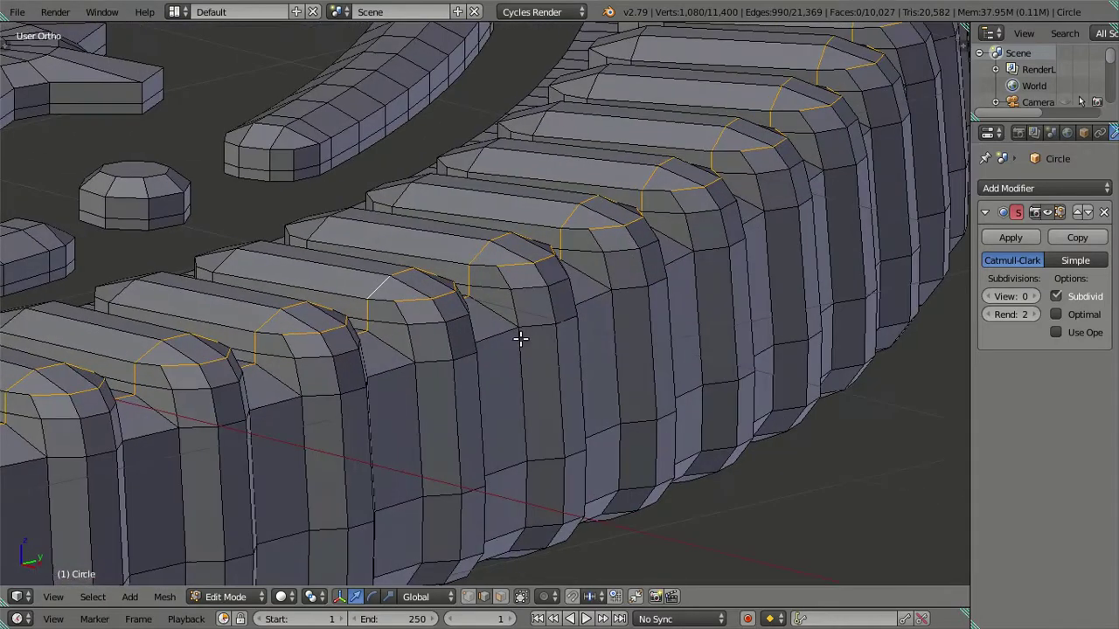
key("Tab")
left_click(1034, 296)
left_click(1027, 296)
scroll(643, 367, "up", 2)
scroll(524, 358, "up", 4)
scroll(449, 353, "down", 3)
middle_click_drag(449, 353, 447, 284)
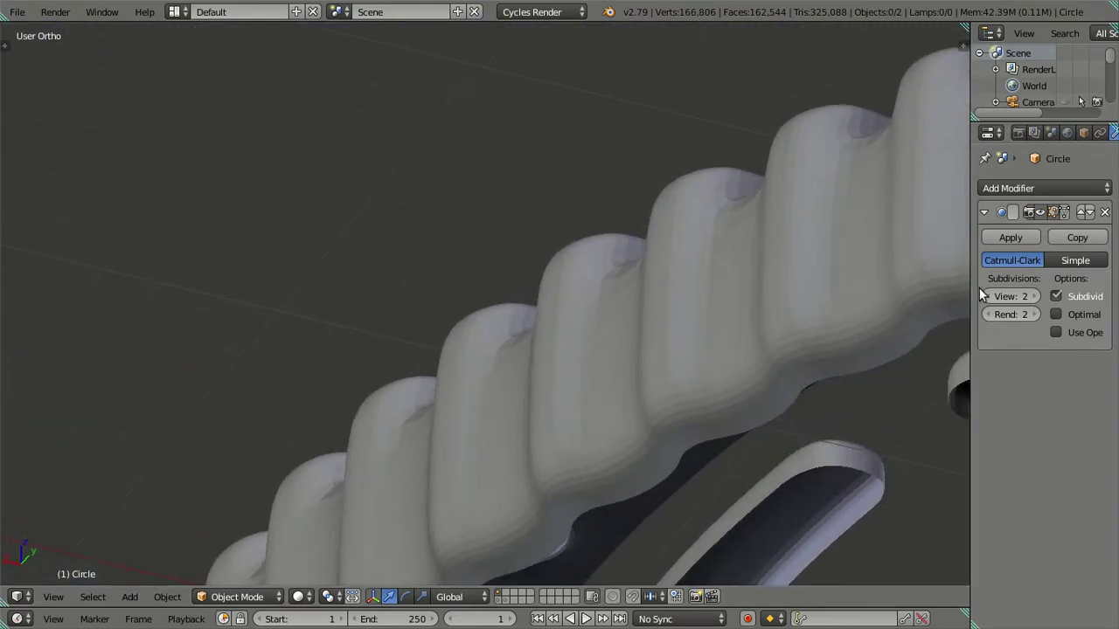
key("ctrl+0")
scroll(640, 297, "down", 3)
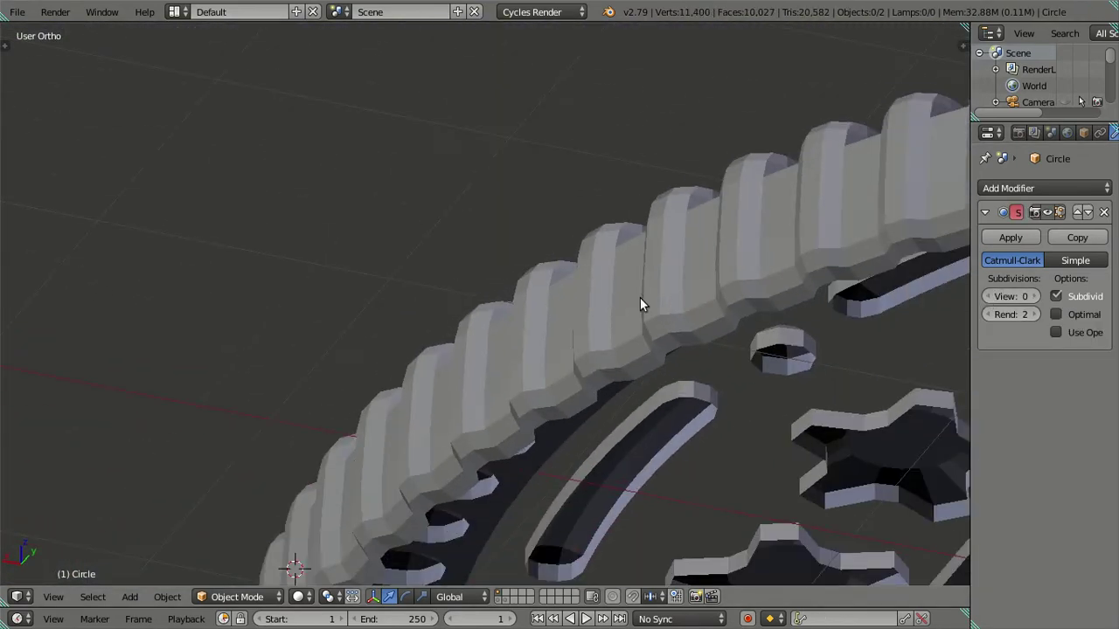
key("Tab")
scroll(785, 436, "up", 3)
mouse_move(786, 436)
middle_mouse_down()
mouse_move(537, 307)
mouse_move(595, 375)
mouse_move(597, 292)
mouse_move(503, 240)
mouse_move(480, 297)
mouse_move(492, 317)
mouse_move(530, 327)
mouse_move(599, 218)
mouse_move(550, 243)
mouse_move(460, 253)
mouse_move(469, 283)
mouse_move(569, 217)
mouse_move(501, 241)
mouse_move(530, 289)
mouse_move(529, 370)
mouse_move(554, 275)
mouse_move(516, 148)
mouse_move(532, 212)
mouse_move(585, 235)
mouse_move(582, 259)
mouse_move(607, 230)
mouse_move(599, 222)
middle_mouse_up()
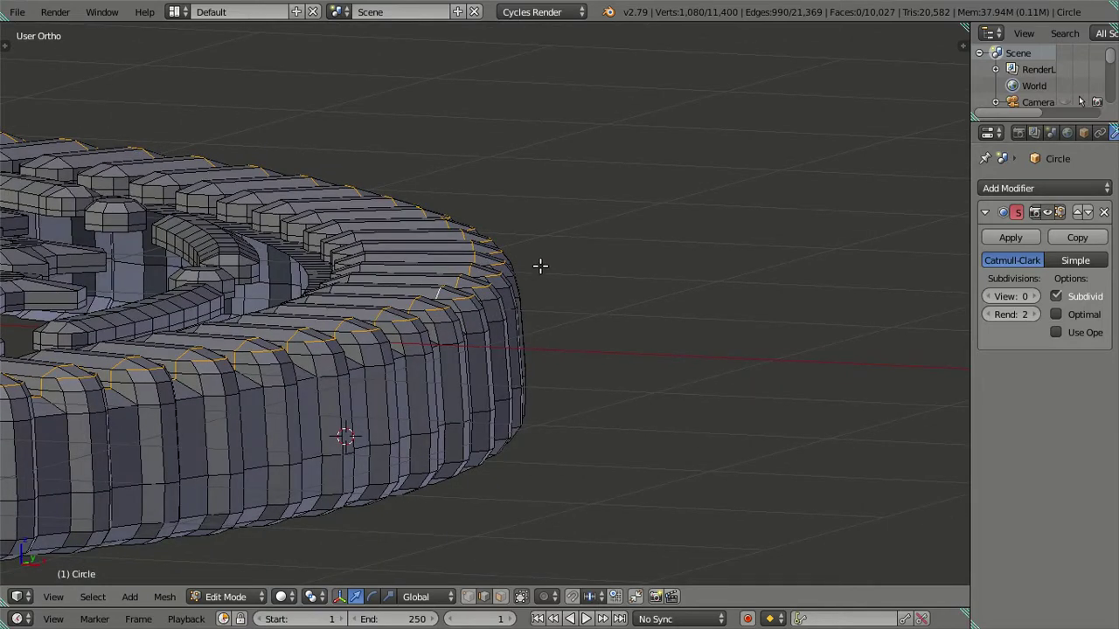
scroll(539, 265, "up", 2)
scroll(509, 250, "up", 2)
scroll(427, 253, "up", 2)
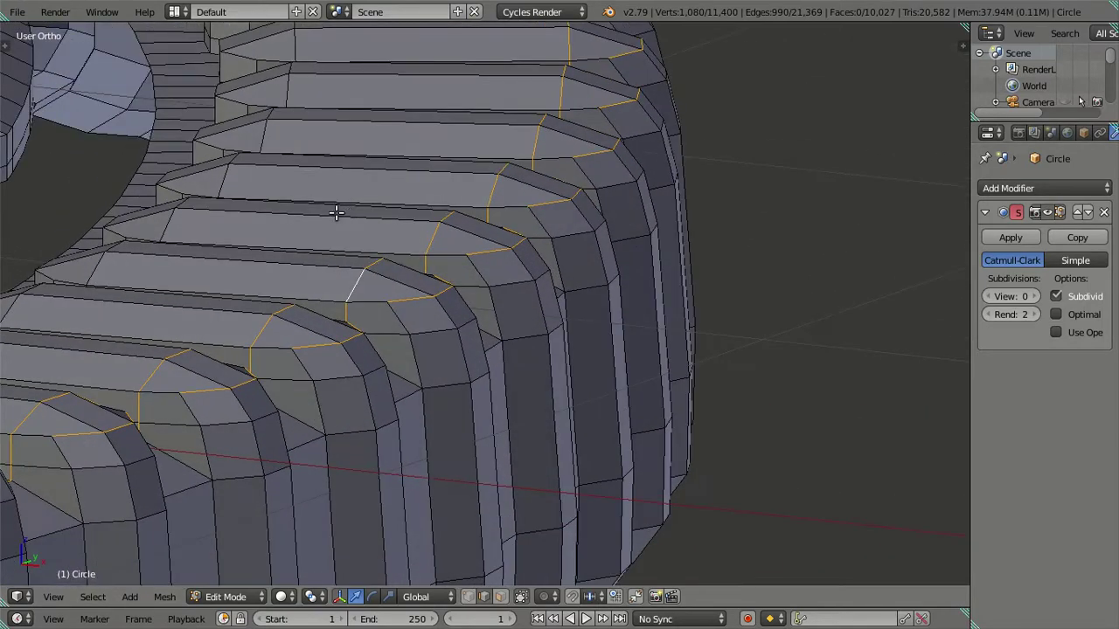
Step: Add two loop cuts across the rim teeth and lower the selected edges slightly along Z
key("ctrl+r")
scroll(336, 213, "up", 1)
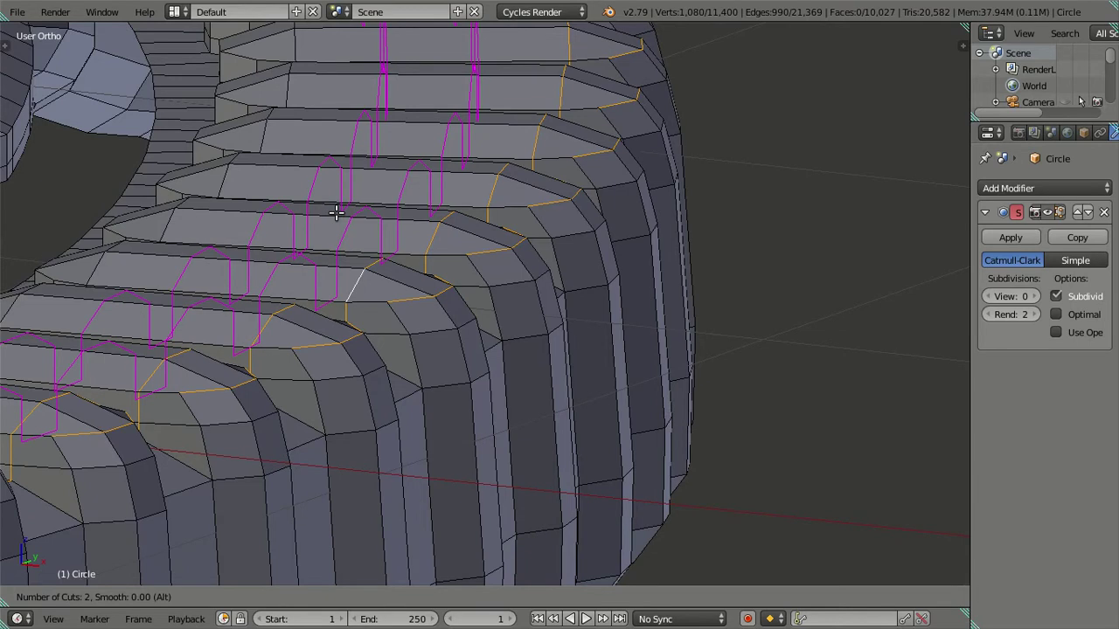
left_click(336, 212)
middle_click_drag(350, 225, 371, 210)
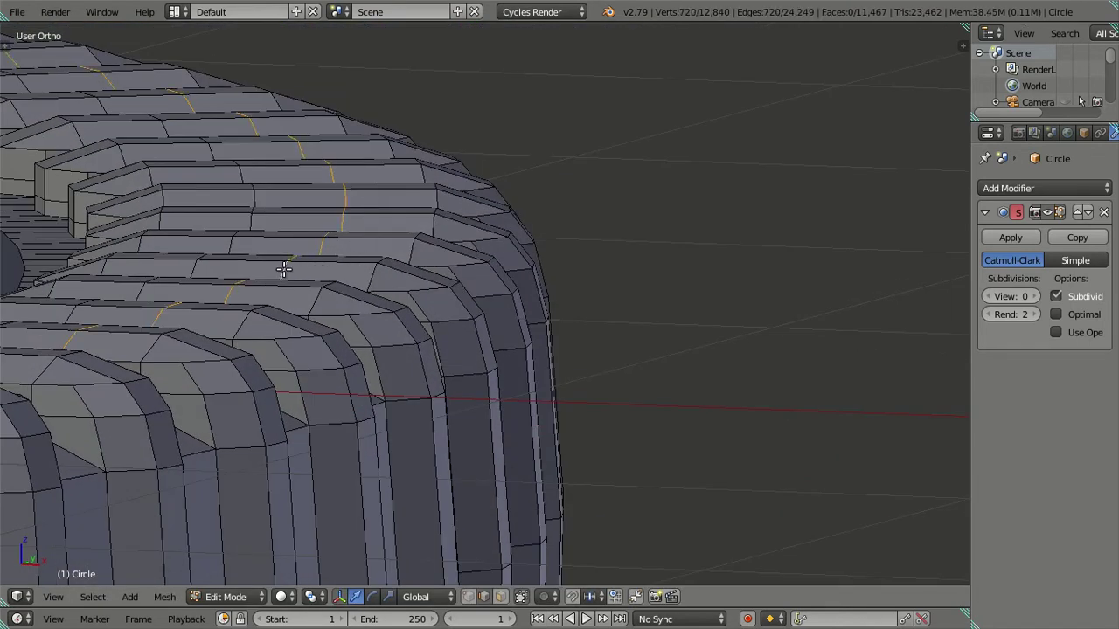
mouse_move(282, 245)
middle_mouse_down()
mouse_move(504, 257)
mouse_move(406, 258)
middle_mouse_up()
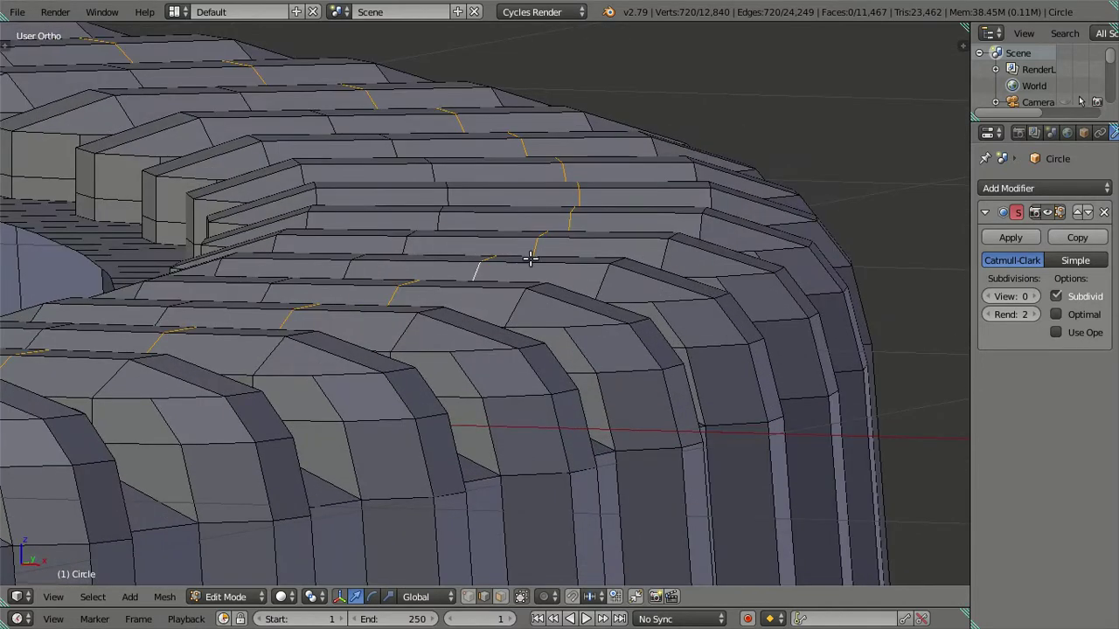
key("g")
key("z")
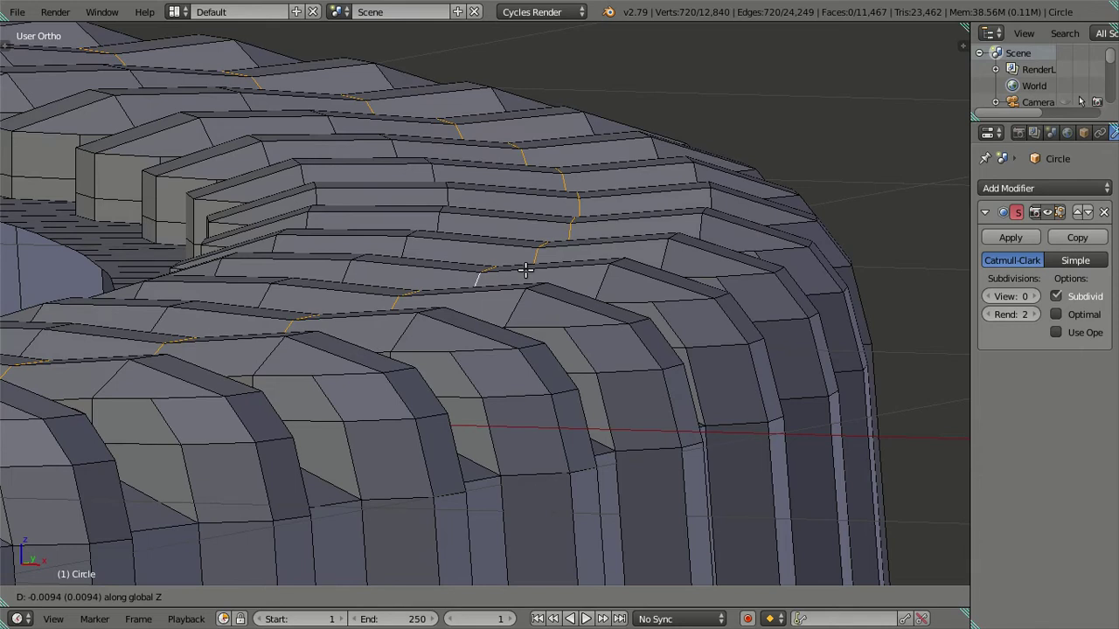
left_click(524, 270)
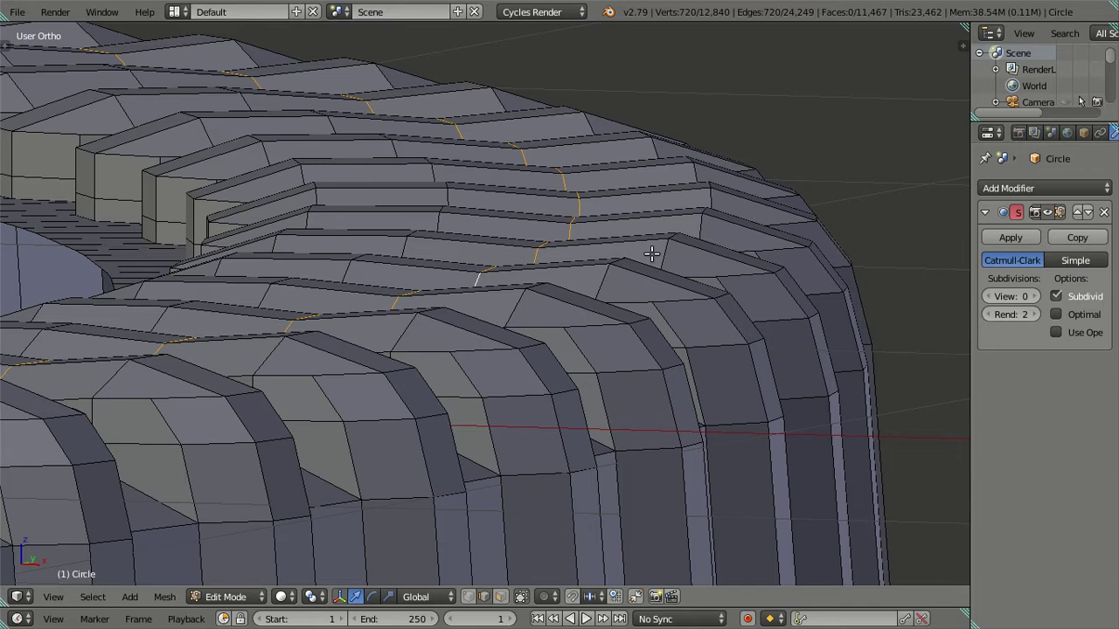
Step: Select three diagonal face loops on the rim and hide them, unhide them, then hide again
middle_click_drag(602, 265, 614, 270)
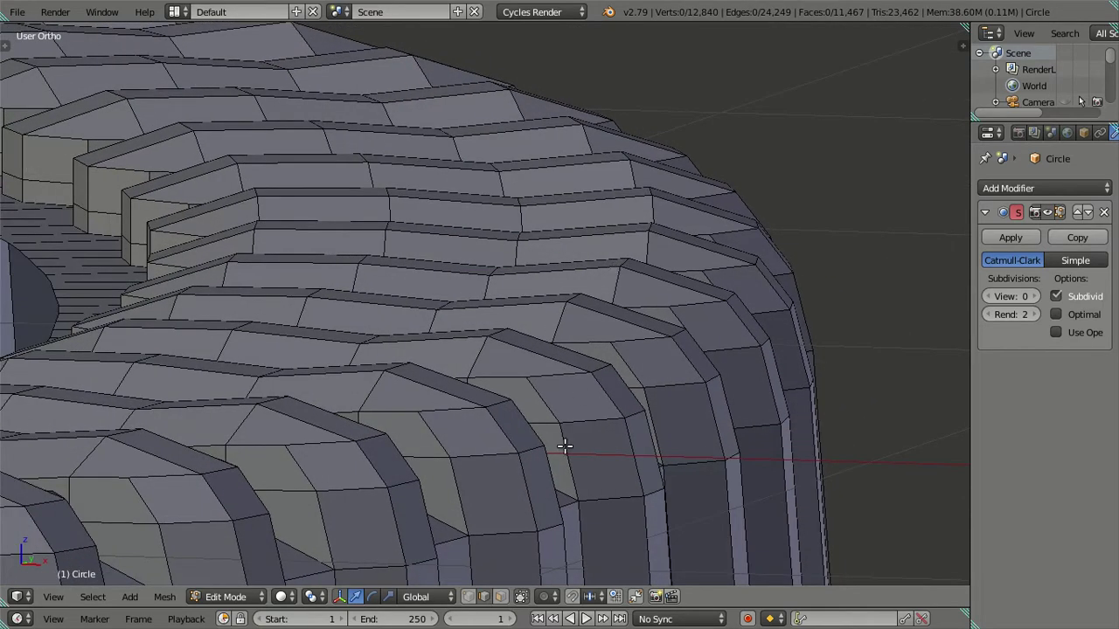
left_click(516, 306, "alt+shift")
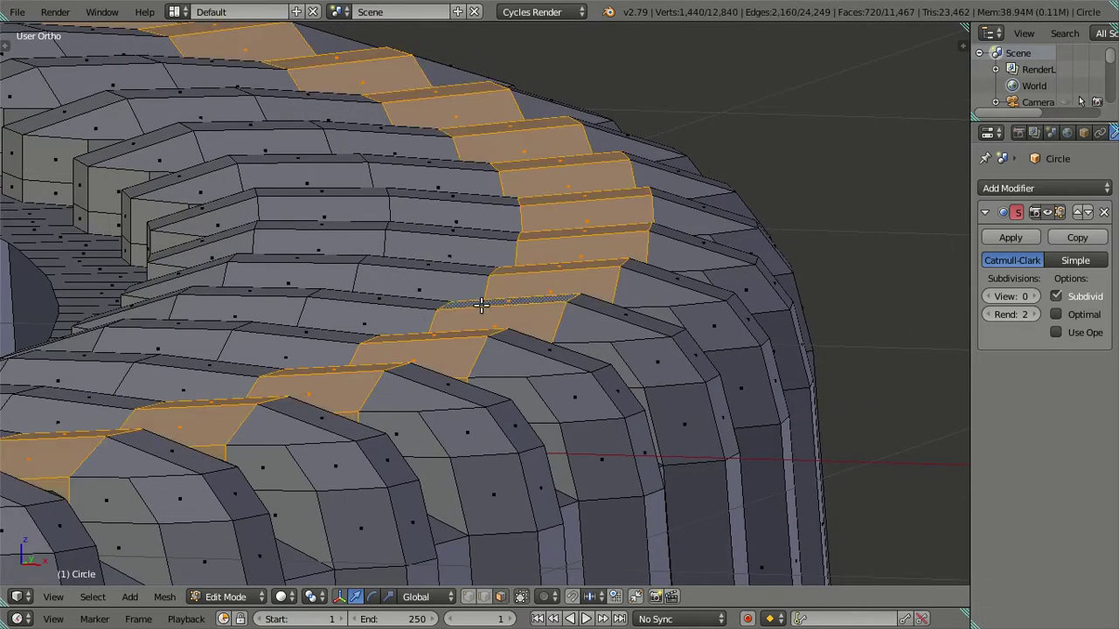
left_click(380, 303, "alt+shift")
left_click(230, 298, "alt+shift")
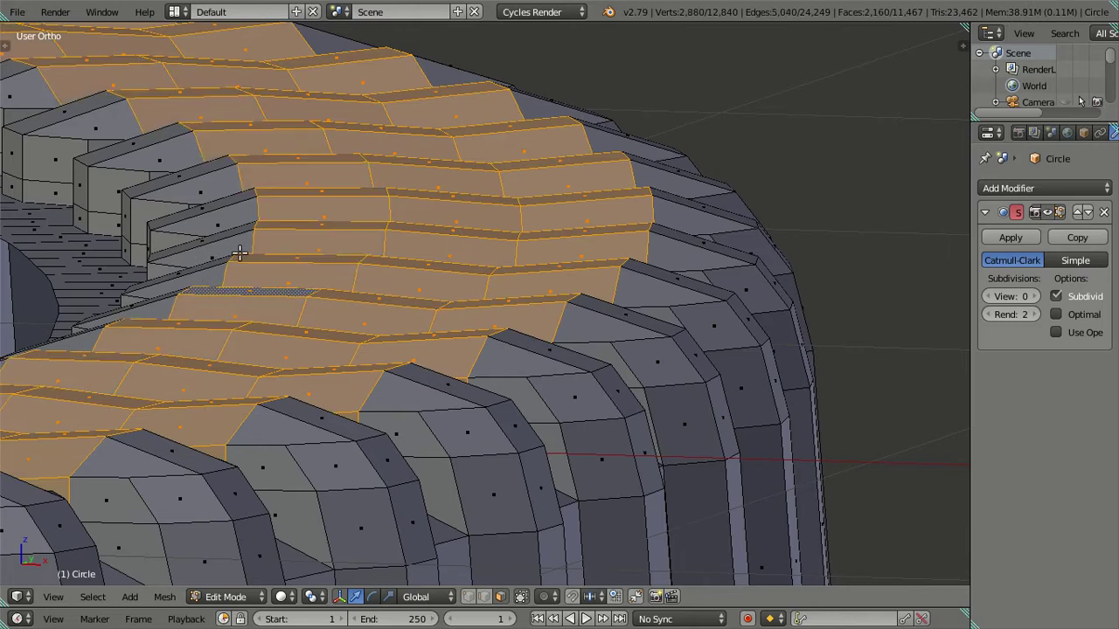
key("h")
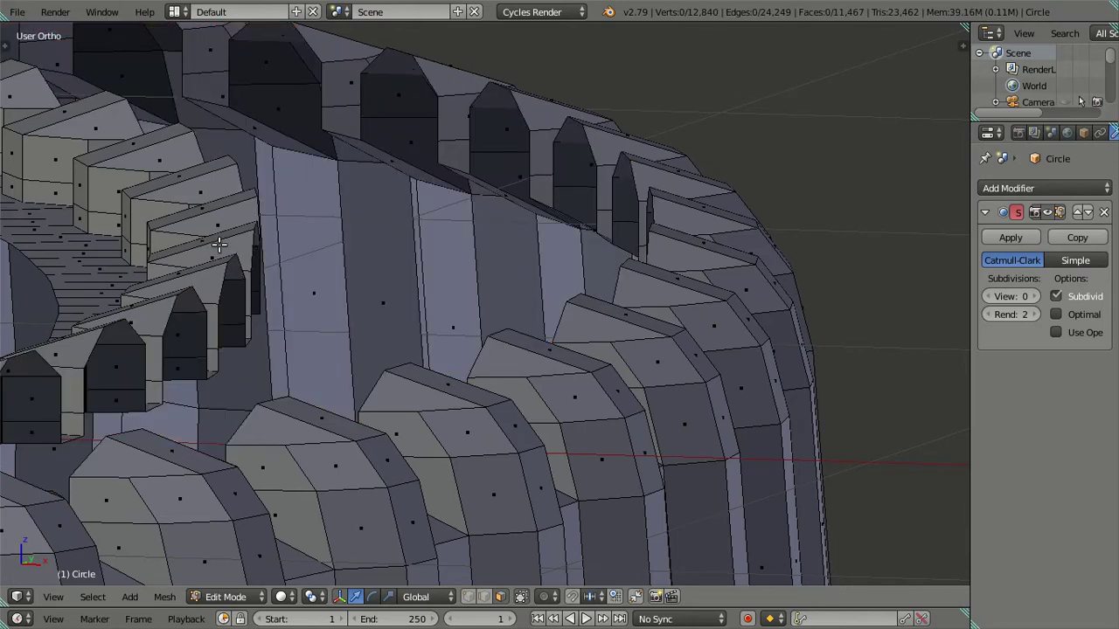
middle_click_drag(219, 245, 219, 242)
scroll(227, 242, "down", 2)
middle_click_drag(603, 324, 502, 375)
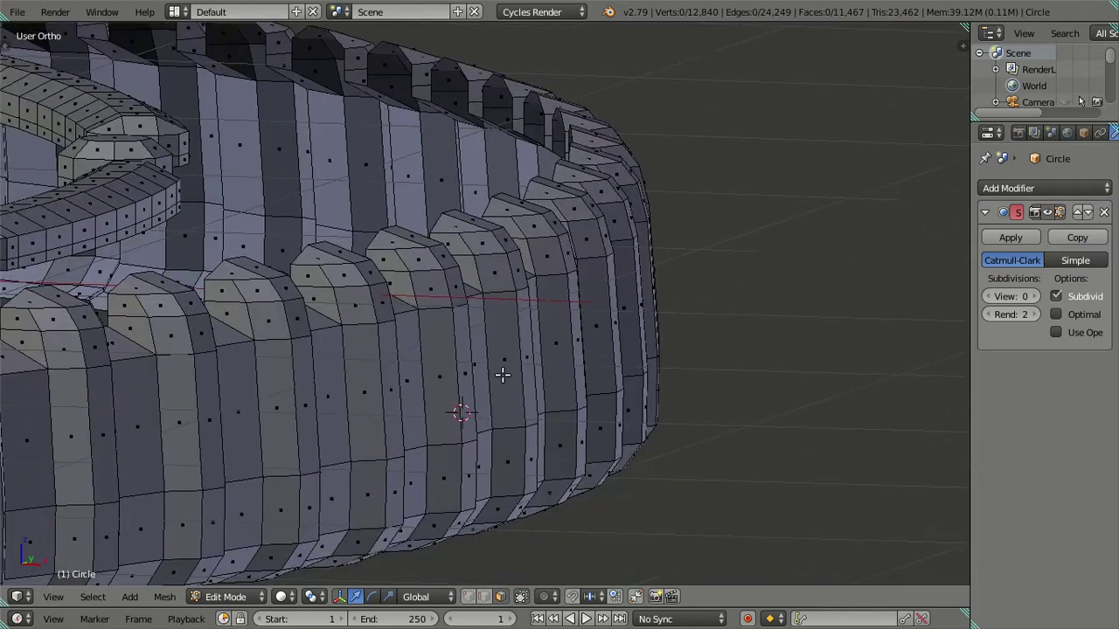
key("alt+h")
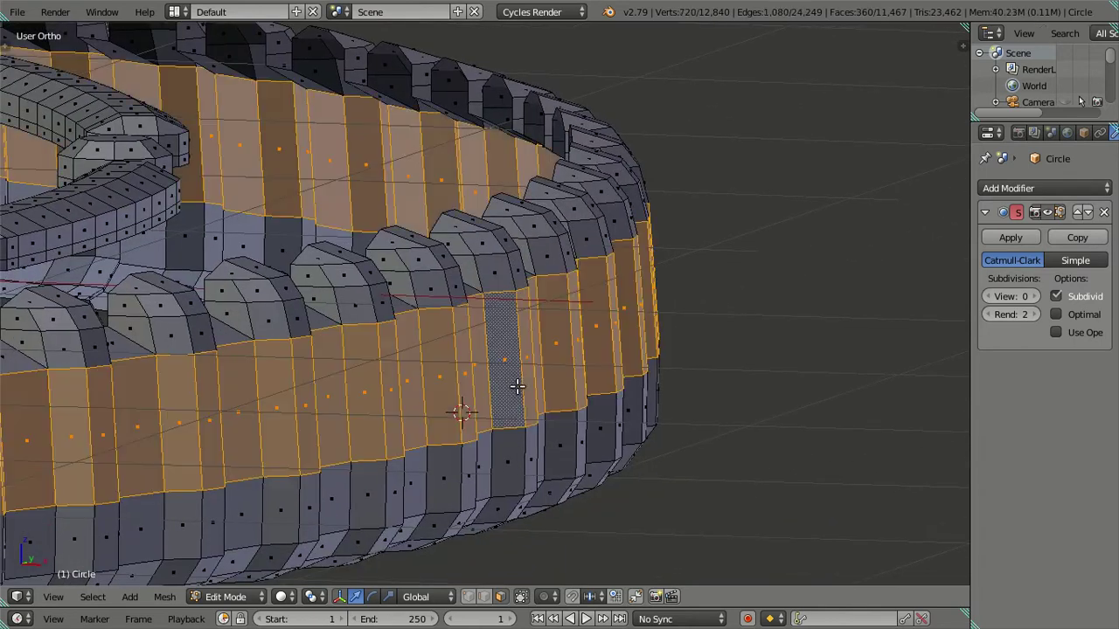
key("h")
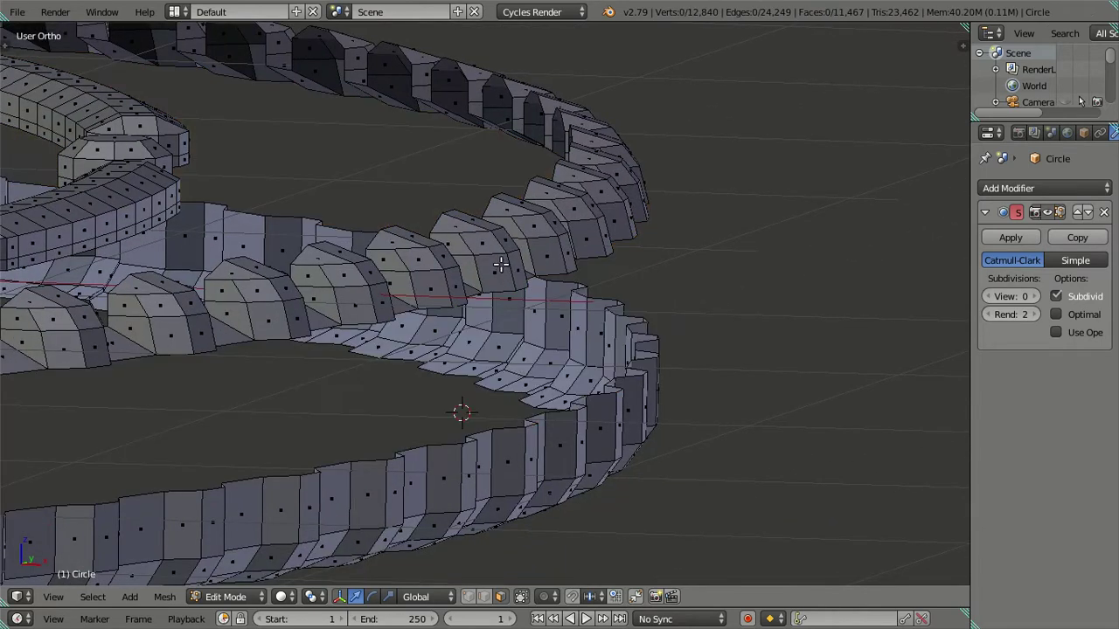
Step: Select the linked ring of rim teeth and shift it slightly along Z, checking in Object Mode
key("l")
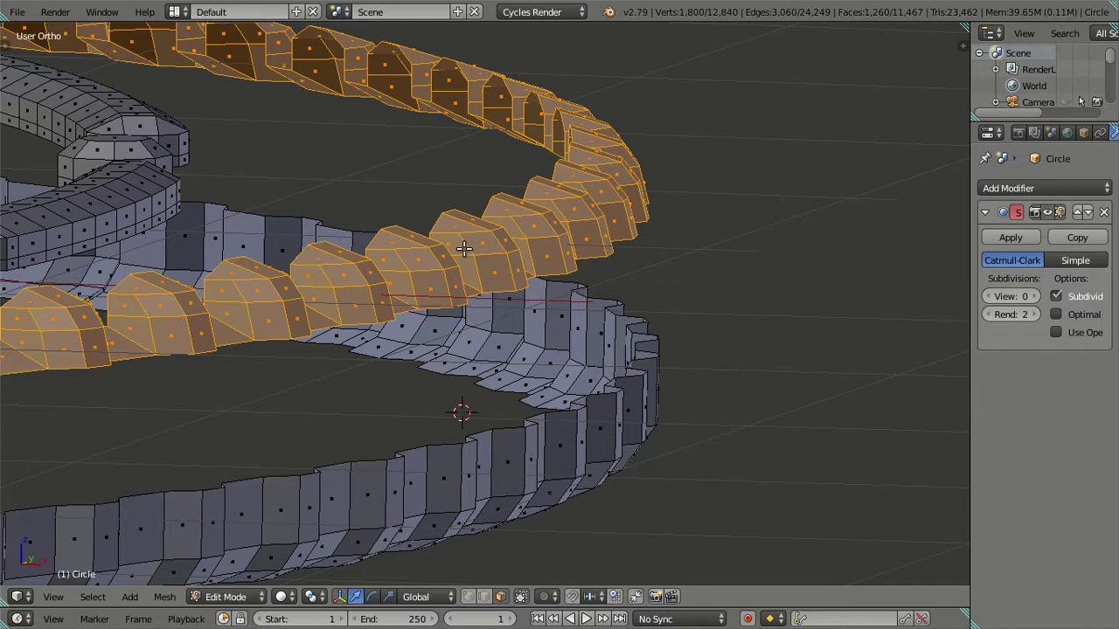
key("g")
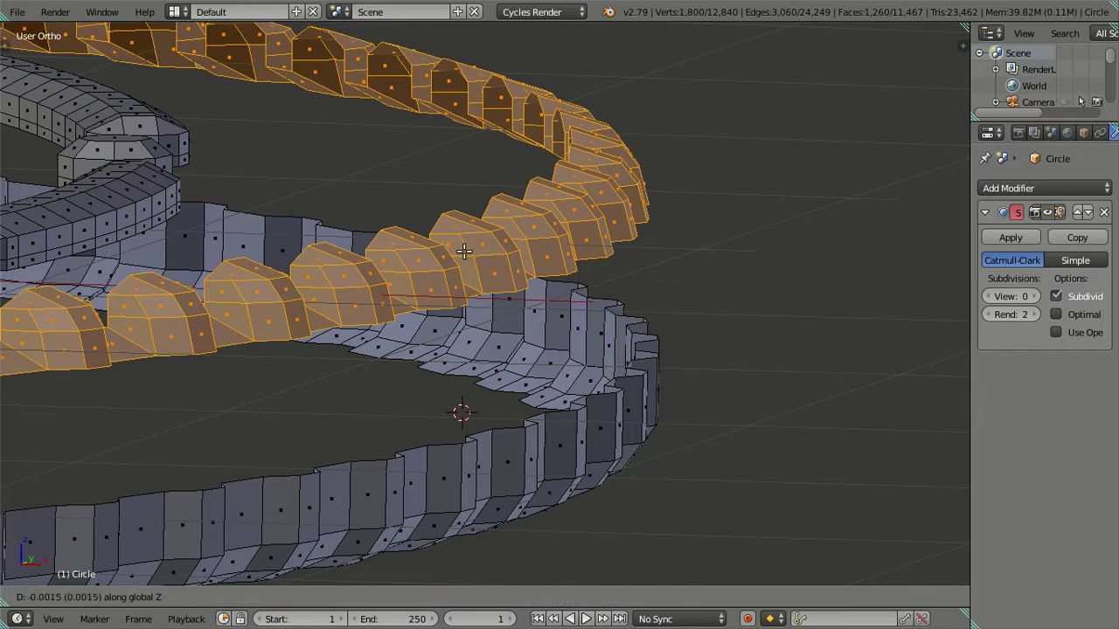
left_click(462, 259)
key("Tab")
mouse_move(462, 260)
middle_mouse_down()
mouse_move(486, 298)
mouse_move(490, 377)
mouse_move(468, 297)
middle_mouse_up()
key("Tab")
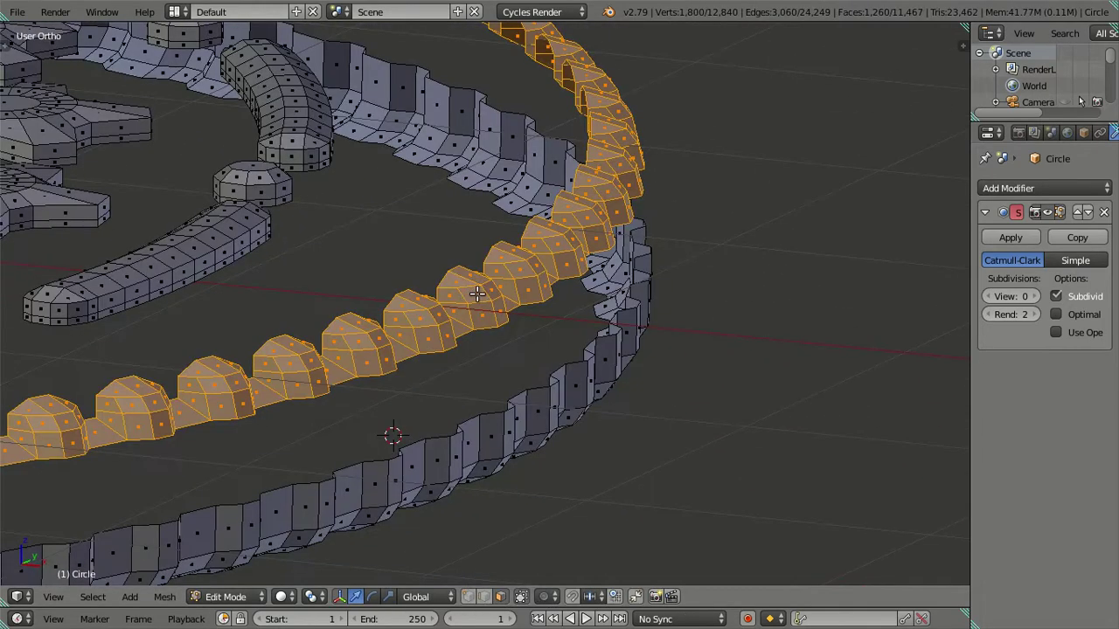
key("g")
key("z")
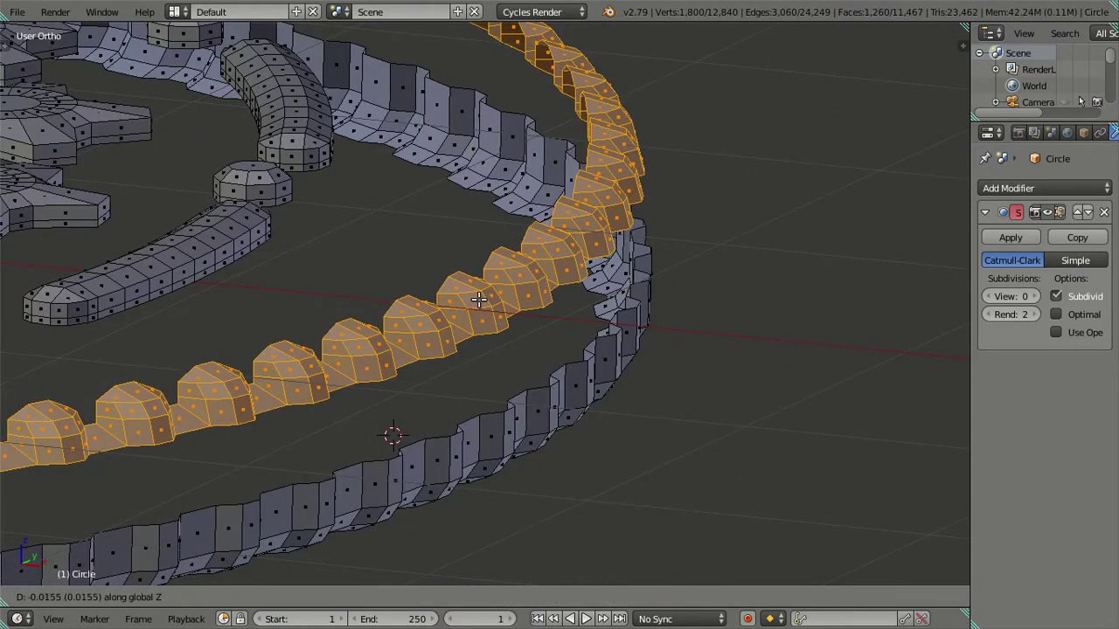
left_click(478, 306)
key("Tab")
mouse_move(478, 299)
middle_mouse_down()
mouse_move(492, 320)
mouse_move(522, 302)
mouse_move(528, 347)
mouse_move(464, 302)
mouse_move(190, 303)
mouse_move(200, 367)
mouse_move(402, 345)
middle_mouse_up()
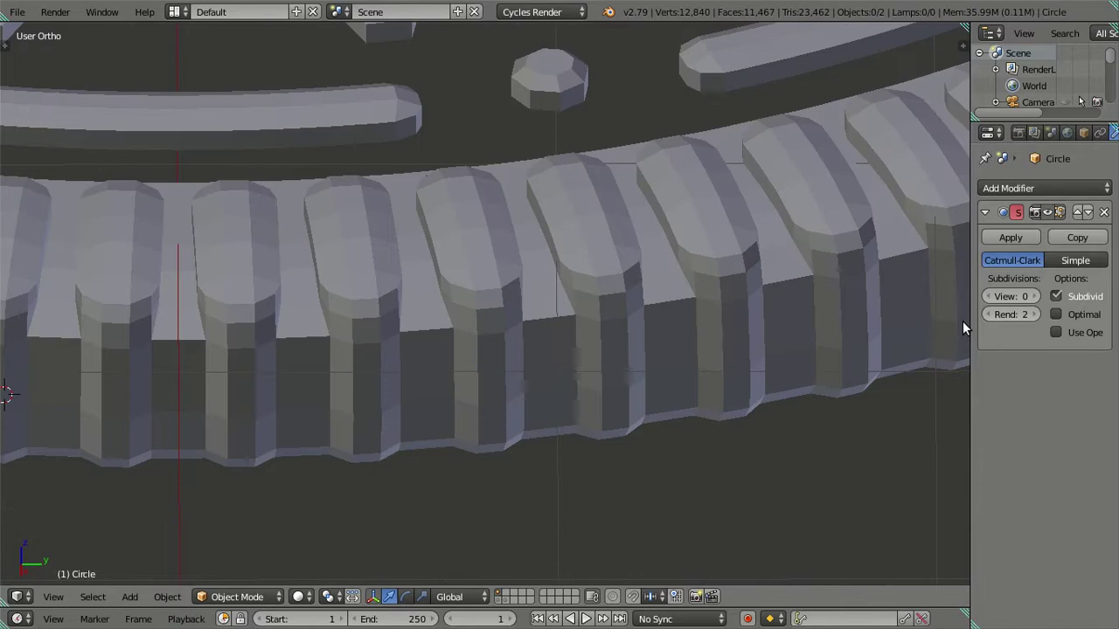
Step: Set the Subdivision viewport level to 2 and inspect the smoothed rim
left_click(1027, 296)
type("2")
key("Return")
mouse_move(628, 338)
middle_mouse_down()
mouse_move(649, 345)
mouse_move(677, 324)
mouse_move(667, 269)
middle_mouse_up()
mouse_move(660, 229)
middle_mouse_down()
mouse_move(634, 224)
mouse_move(615, 274)
middle_mouse_up()
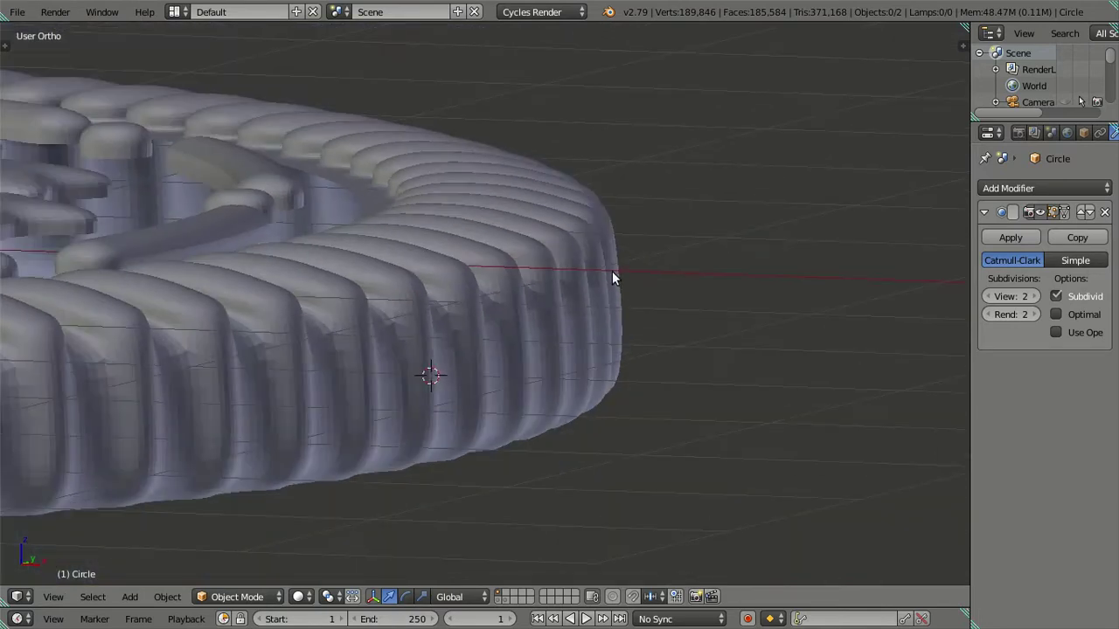
Step: Readjust the teeth height along Z, then set the viewport subdivision back to 0
key("Tab")
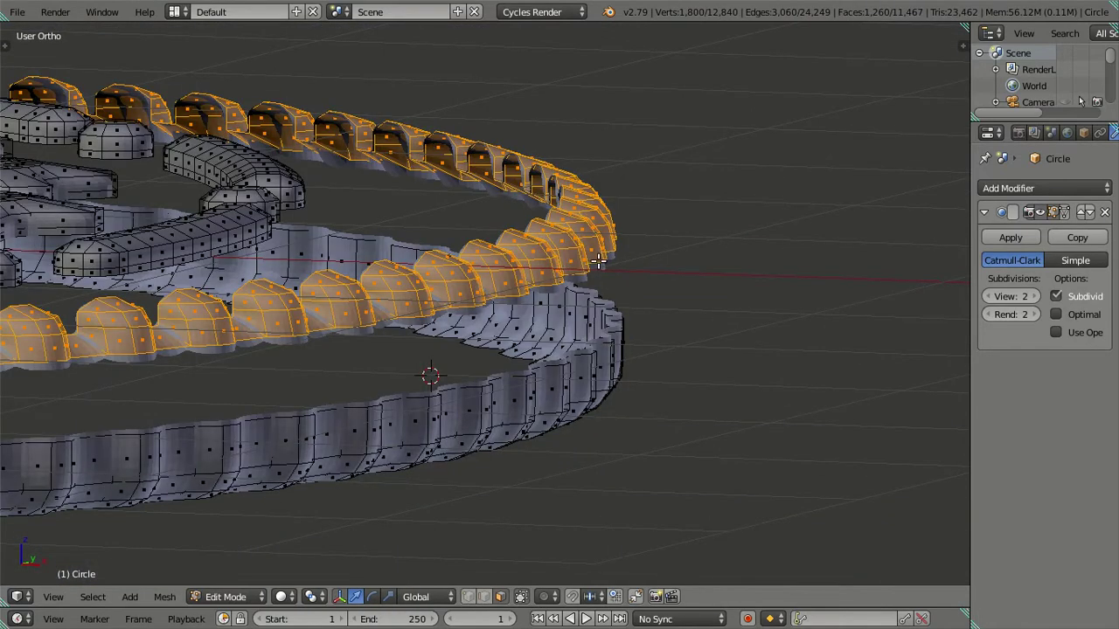
key("g")
key("z")
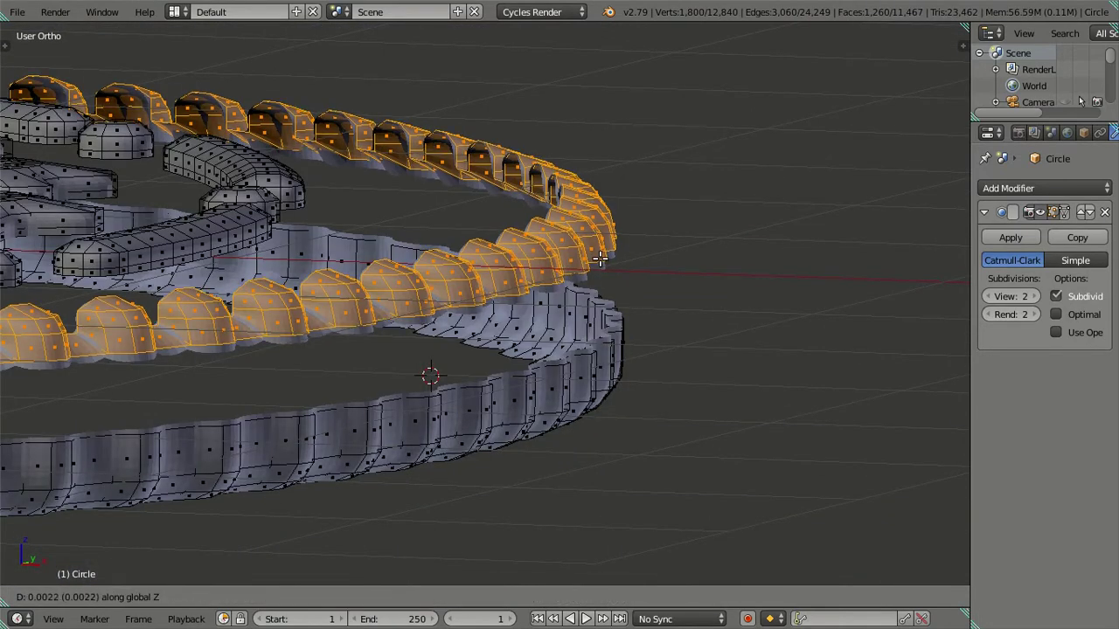
left_click(599, 259)
key("Tab")
scroll(581, 258, "up", 2)
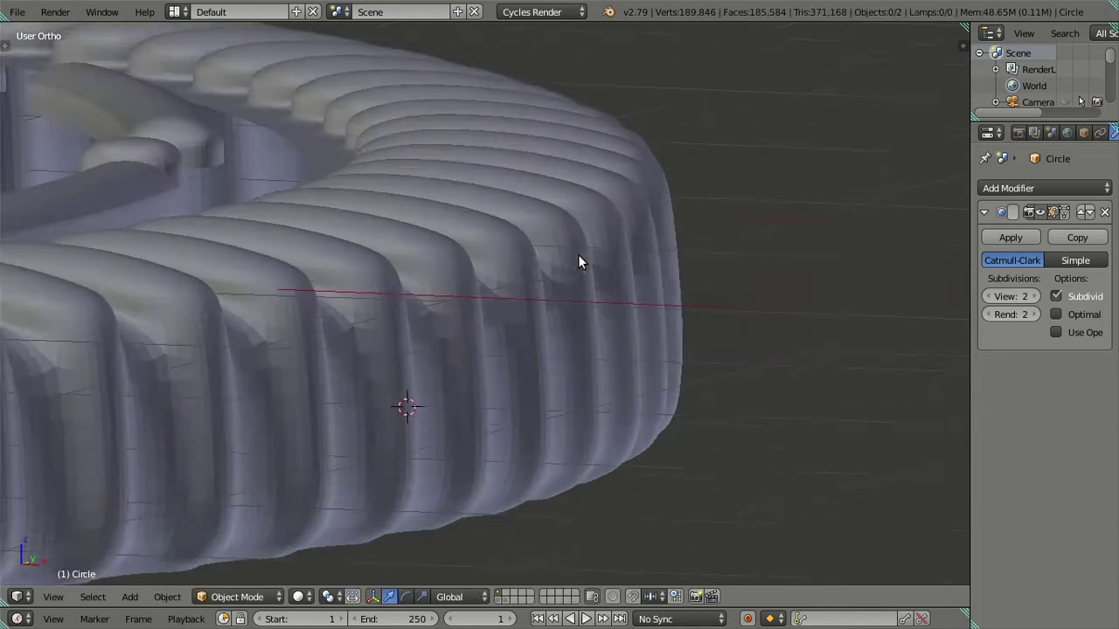
scroll(572, 258, "up", 1)
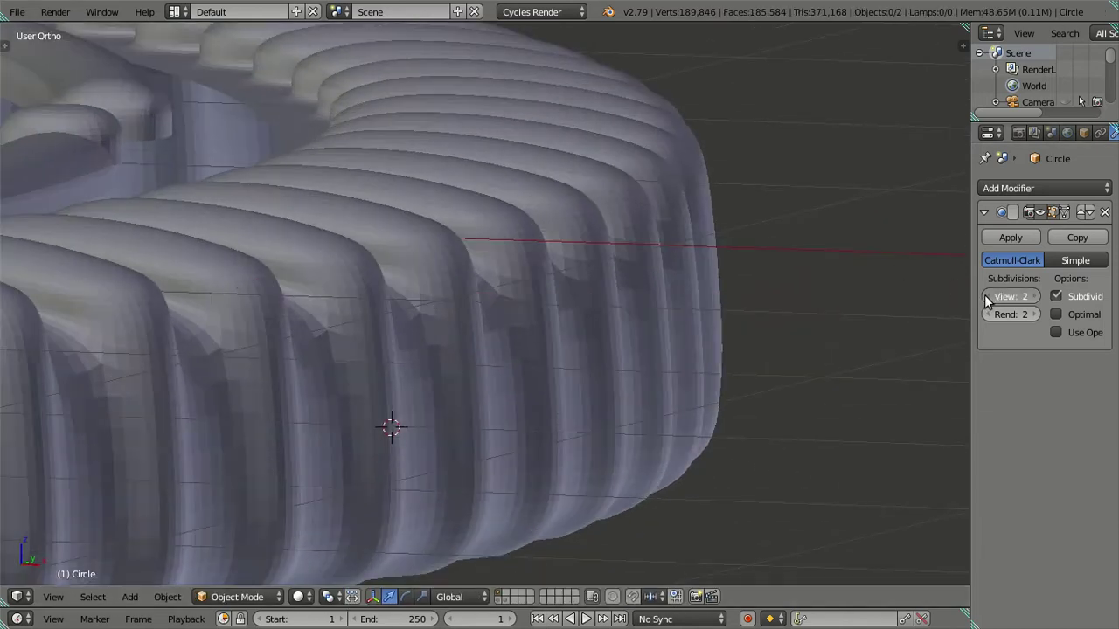
left_click(984, 296)
left_click(984, 296)
middle_click_drag(907, 287, 503, 259)
scroll(502, 254, "down", 2)
Step: Undo the teeth height change, deselect all, and re-enter Edit Mode in front view
key("Tab")
key("ctrl+z")
key("a")
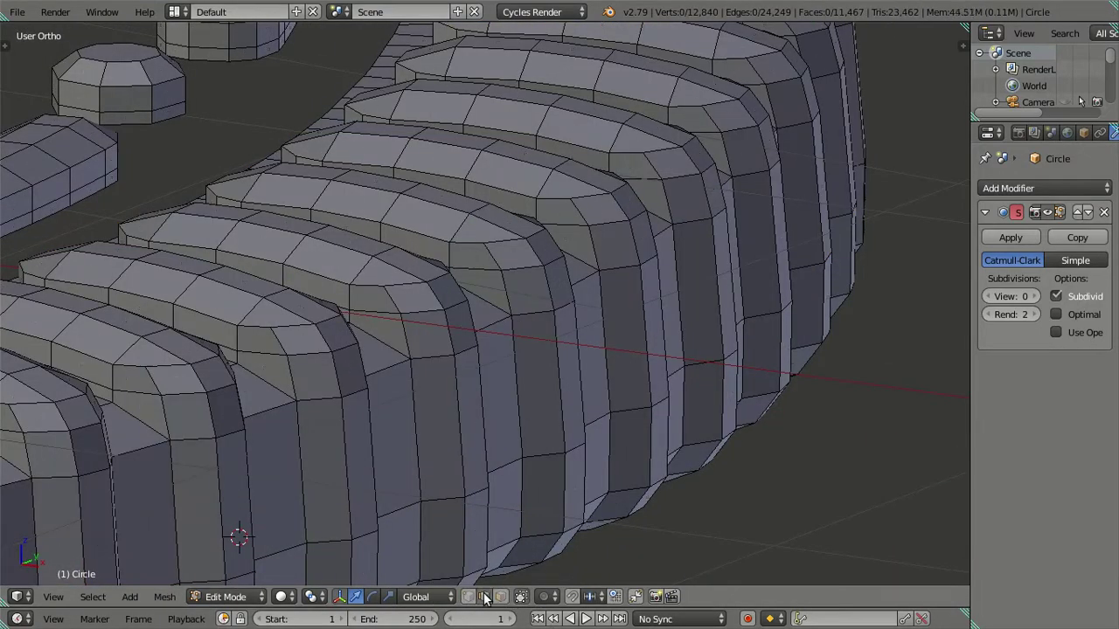
scroll(509, 320, "down", 3)
mouse_move(510, 320)
middle_mouse_down()
mouse_move(532, 349)
mouse_move(545, 309)
mouse_move(532, 294)
mouse_move(420, 289)
mouse_move(492, 350)
middle_mouse_up()
key("Tab")
scroll(474, 337, "up", 3)
scroll(486, 328, "up", 2)
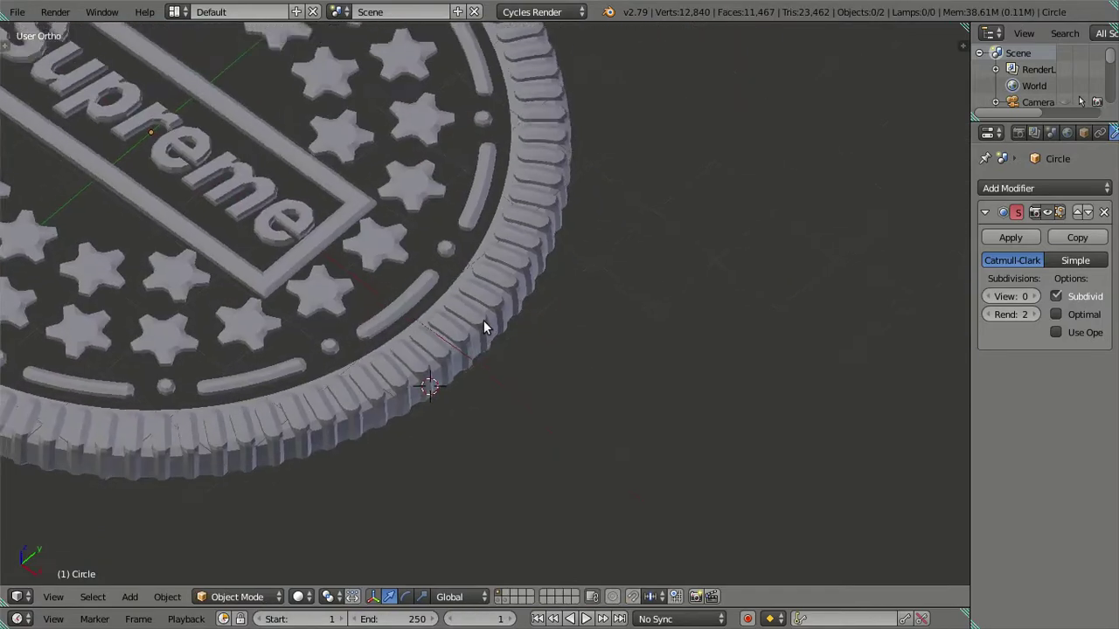
scroll(486, 328, "down", 2)
mouse_move(495, 300)
middle_mouse_down()
mouse_move(512, 247)
mouse_move(554, 245)
middle_mouse_up()
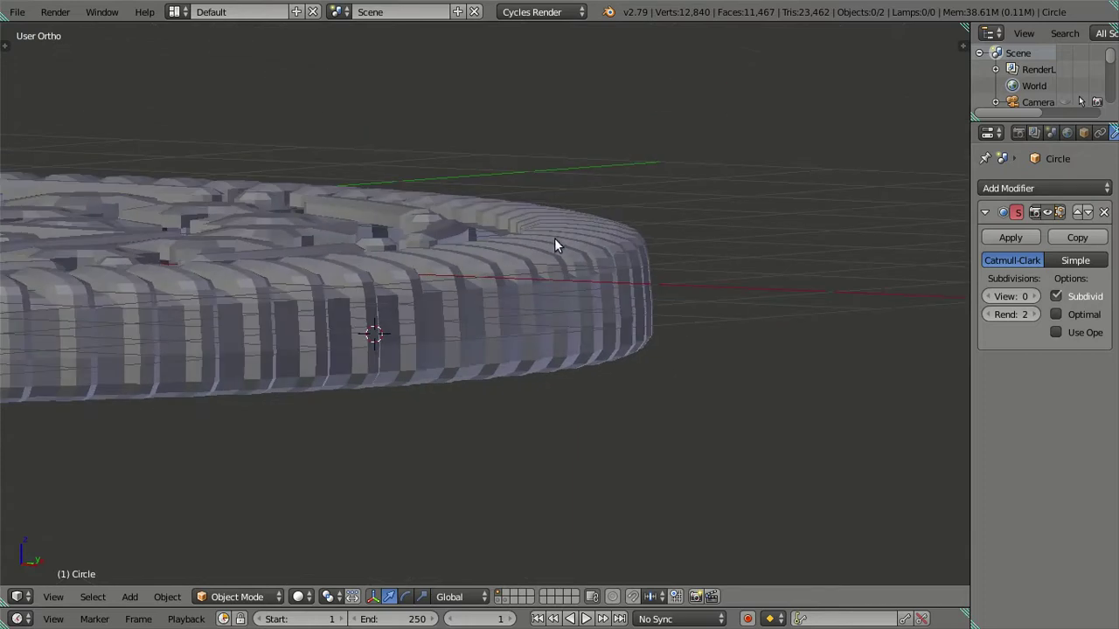
key("KP_1")
key("Tab")
scroll(667, 306, "up", 2)
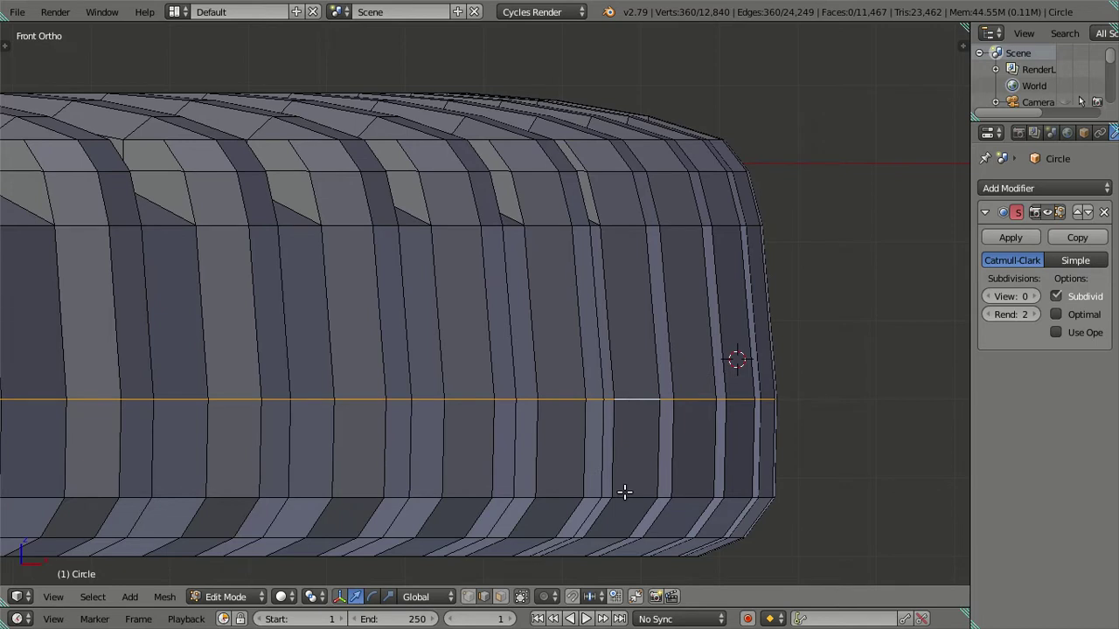
Step: Add another rim edge loop to the selection and scale the loops slightly in front view
mouse_move(610, 530)
middle_mouse_down()
mouse_move(606, 399)
mouse_move(620, 341)
middle_mouse_up()
right_click(614, 304, "alt+shift")
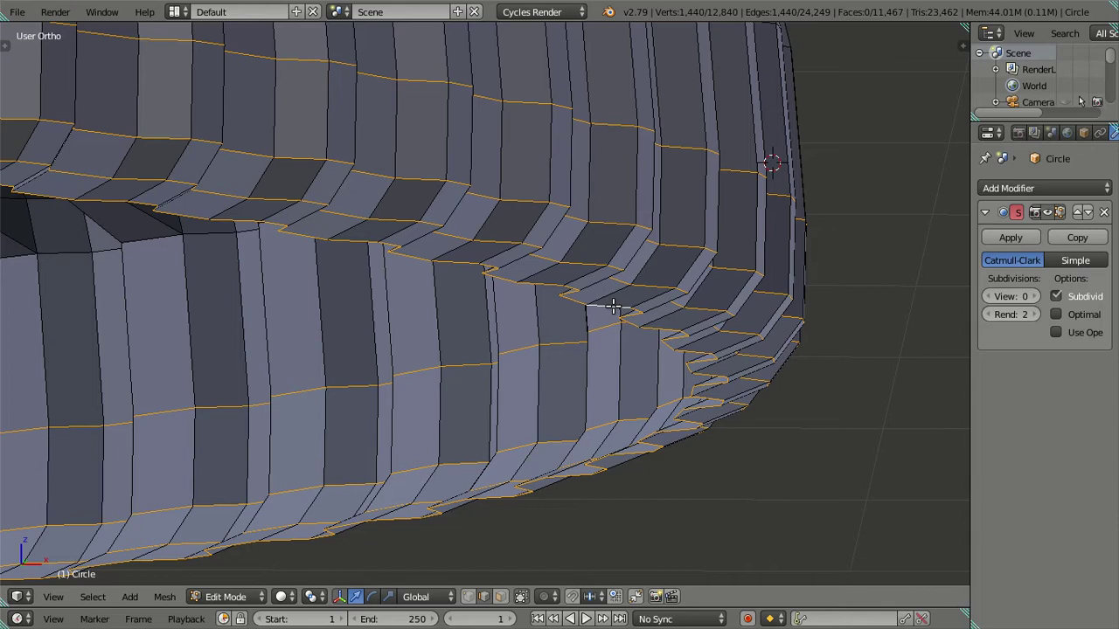
key("KP_1")
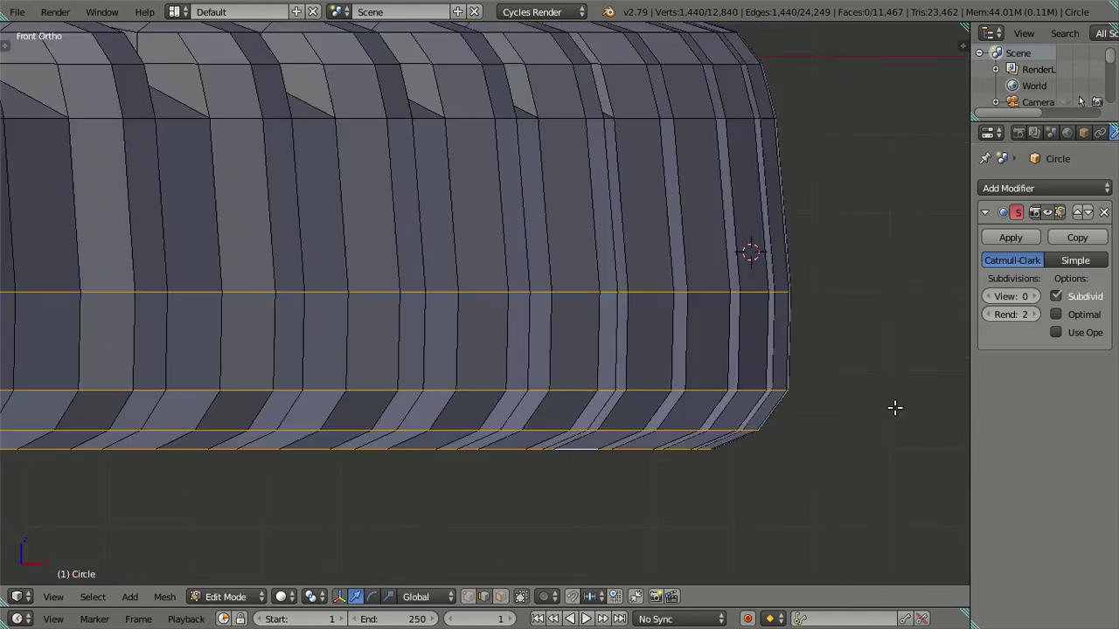
key("s")
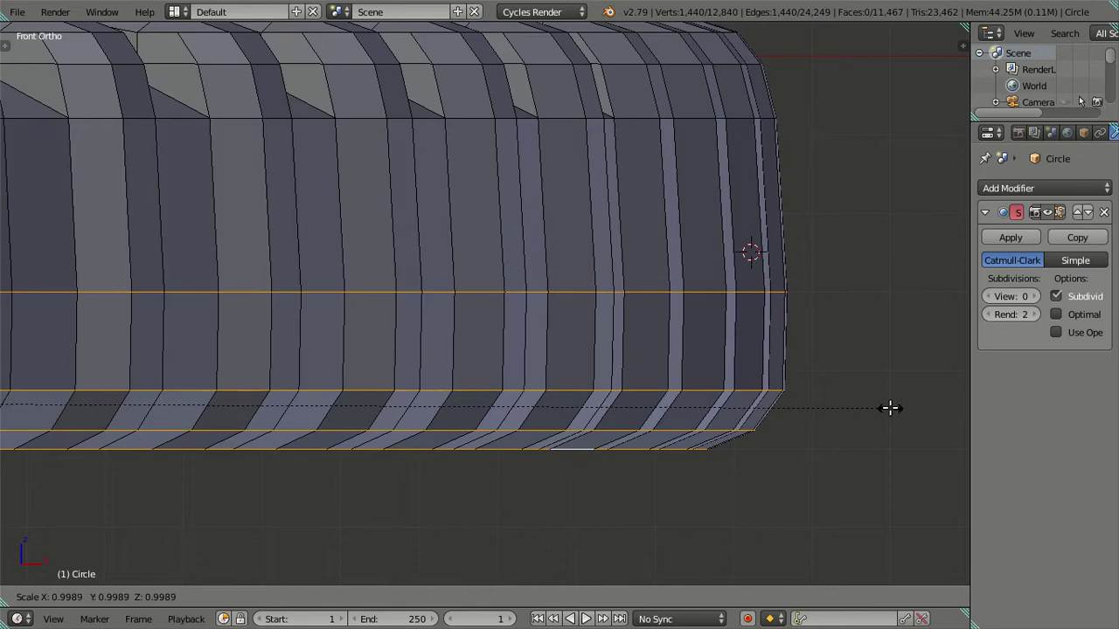
left_click(888, 408)
Step: Lower the selected loops along Z and scale them slightly twice
key("g")
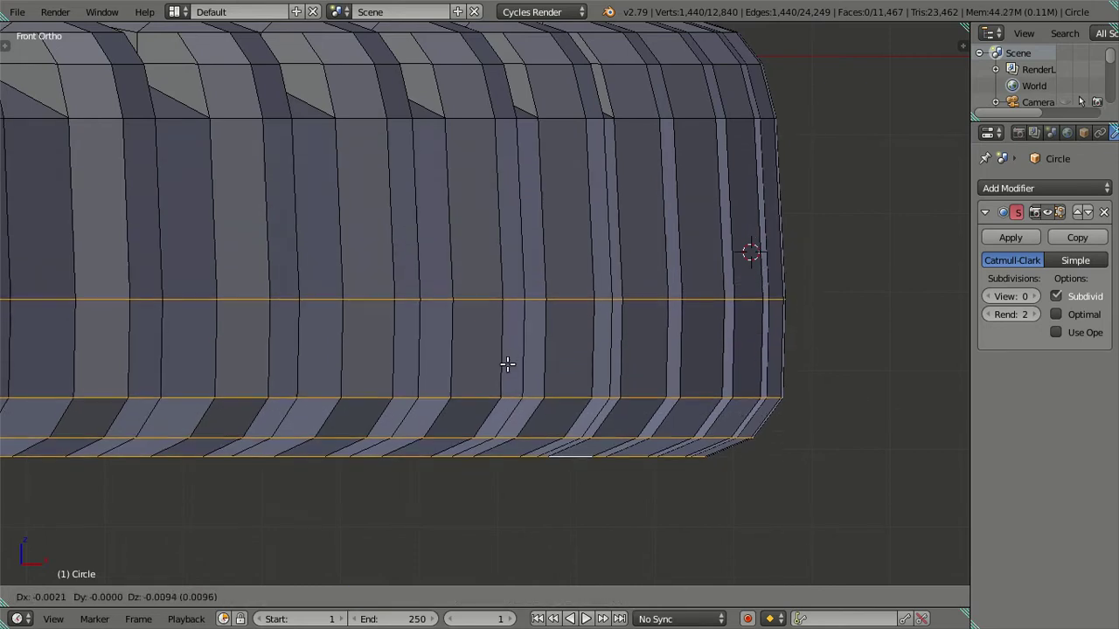
right_click(507, 347)
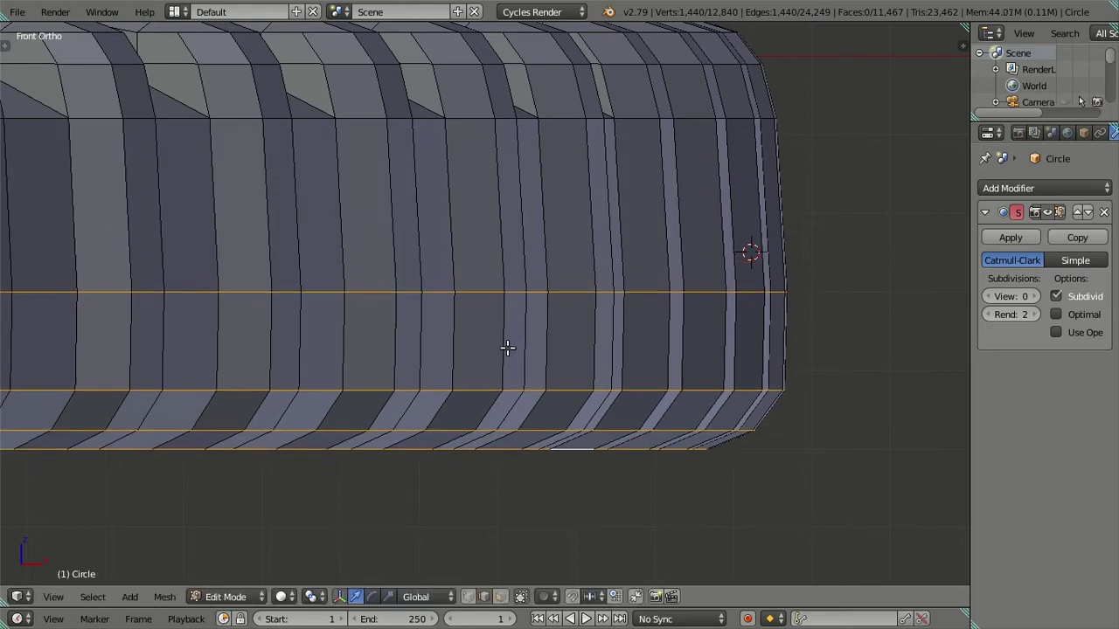
key("ctrl+z")
key("g")
key("z")
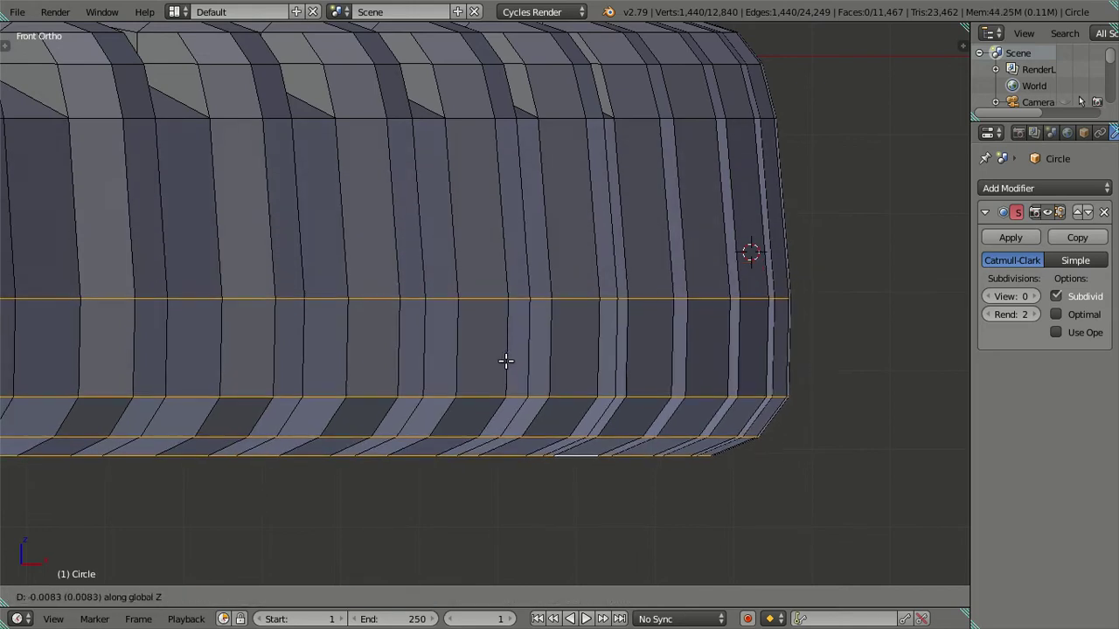
left_click(504, 372)
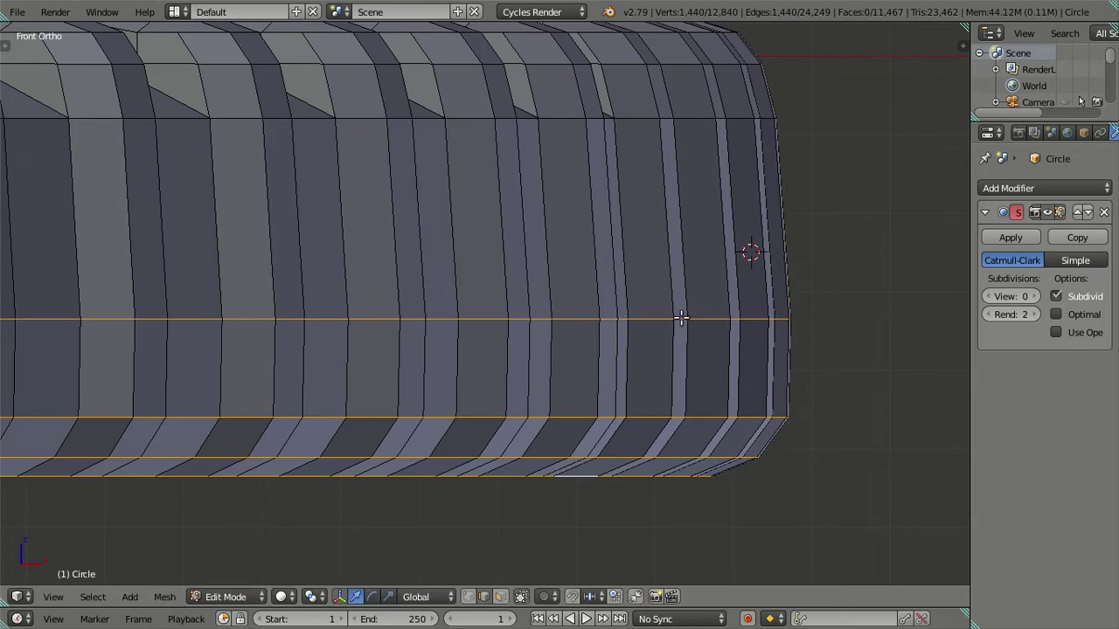
key("s")
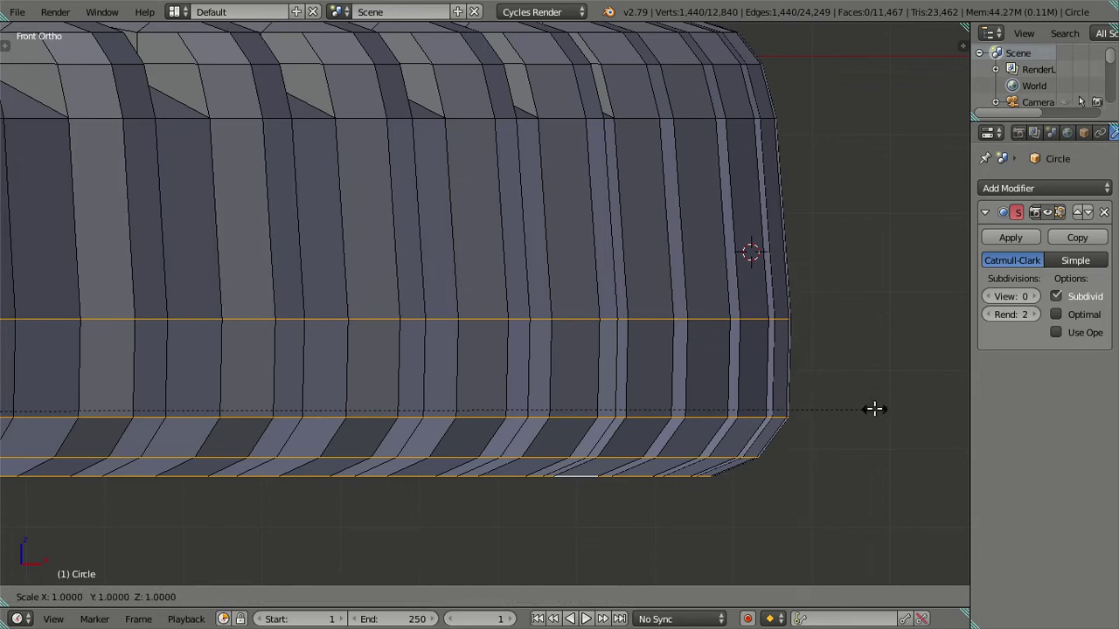
left_click(873, 408)
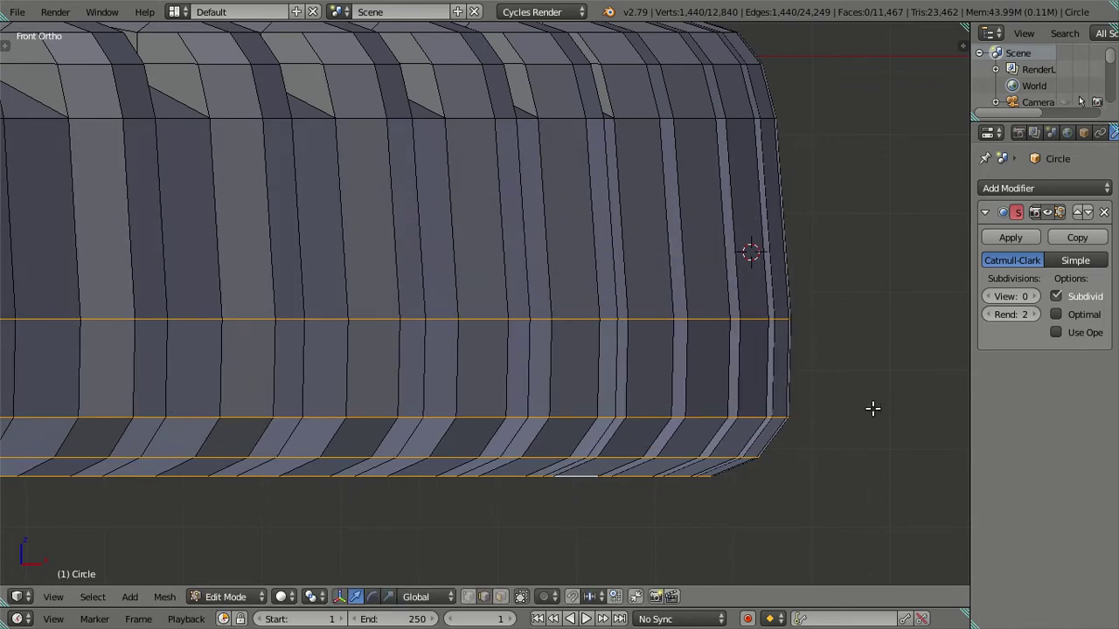
key("s")
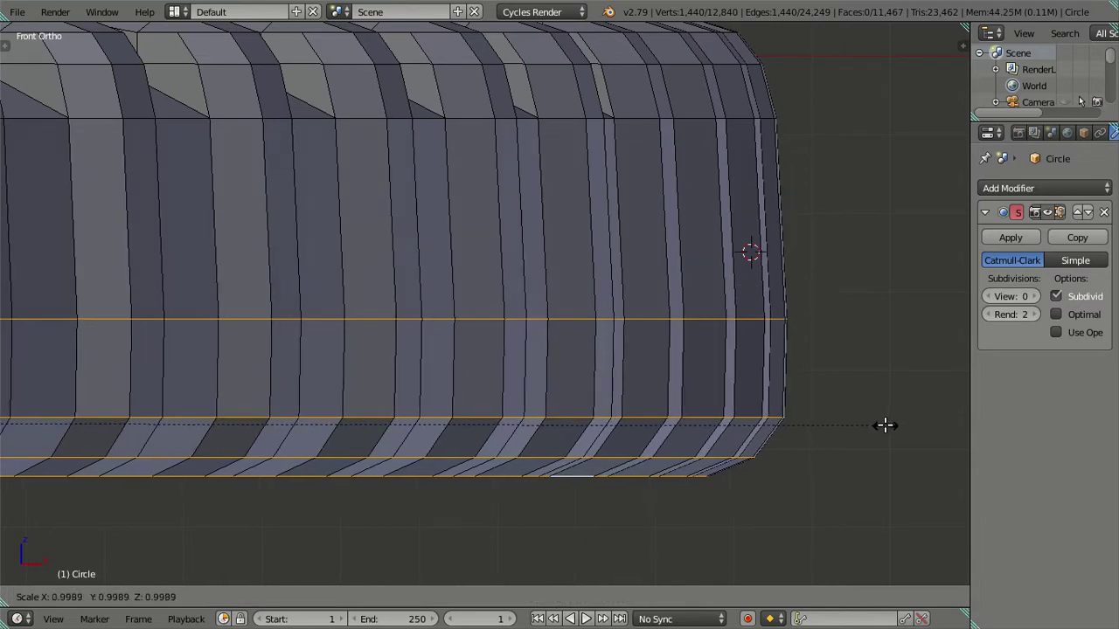
left_click(885, 425)
Step: Preview the rim at subdivision levels 1 and 2, then turn the smoothing preview off
key("Tab")
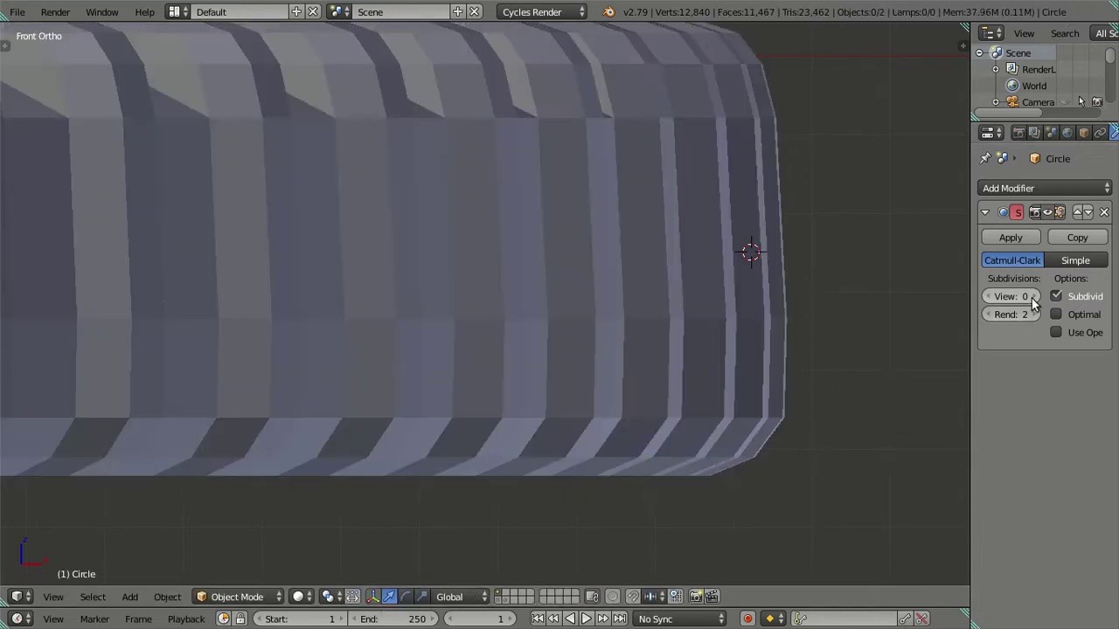
left_click(1032, 298)
key("ctrl+2")
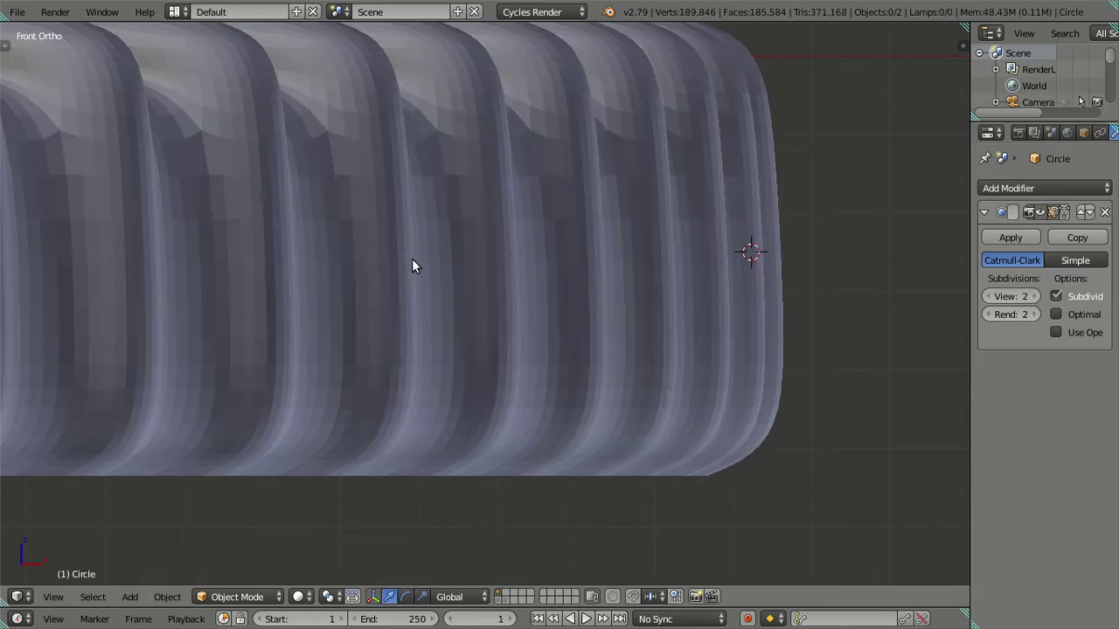
scroll(412, 258, "down", 4)
scroll(418, 254, "down", 4)
mouse_move(419, 255)
middle_mouse_down()
mouse_move(344, 297)
mouse_move(303, 279)
mouse_move(297, 240)
mouse_move(317, 215)
mouse_move(380, 240)
mouse_move(385, 298)
mouse_move(367, 400)
mouse_move(377, 257)
mouse_move(461, 247)
middle_mouse_up()
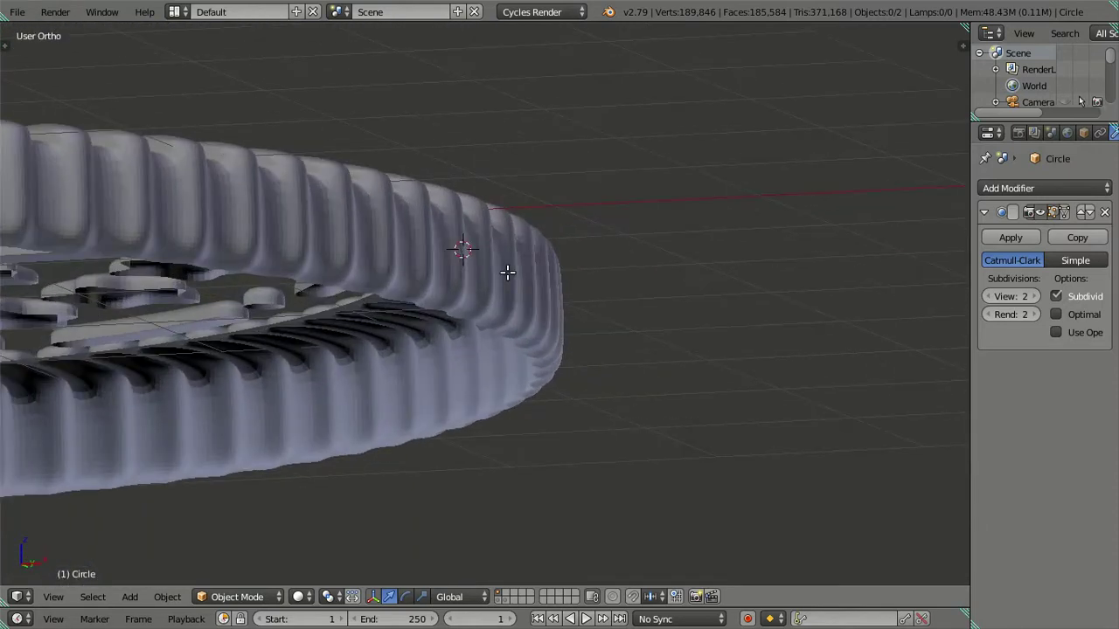
key("Tab")
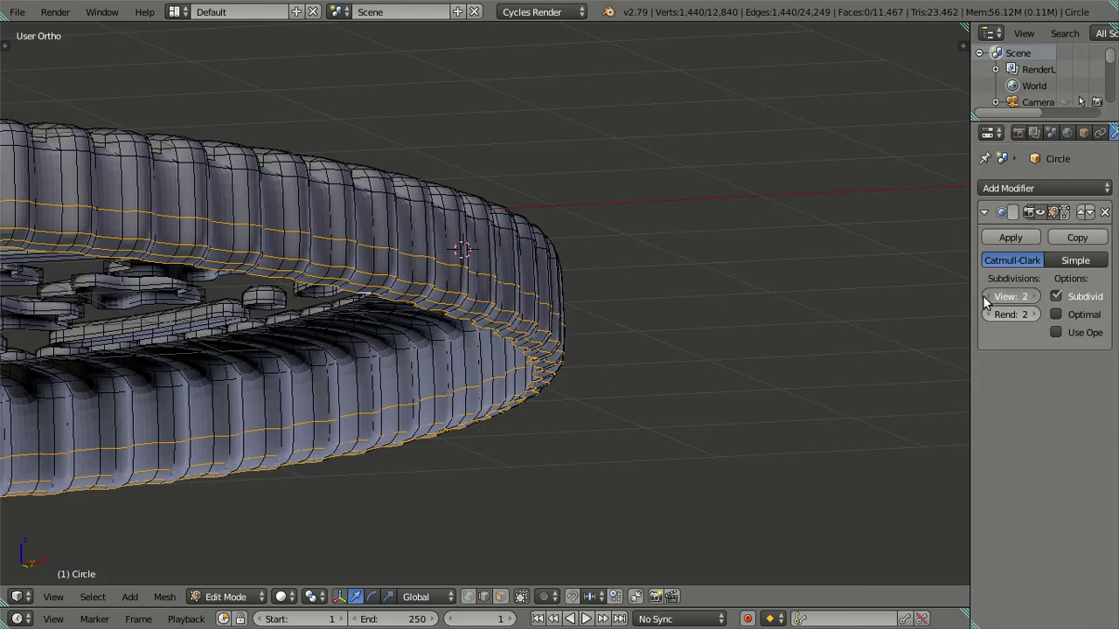
left_click(986, 298)
left_click(986, 298)
mouse_move(656, 312)
middle_mouse_down()
mouse_move(664, 237)
mouse_move(652, 170)
middle_mouse_up()
Step: Extrude a rim edge loop and scale the new loop slightly inward
key("a")
mouse_move(589, 290)
middle_mouse_down()
mouse_move(530, 267)
mouse_move(543, 203)
middle_mouse_up()
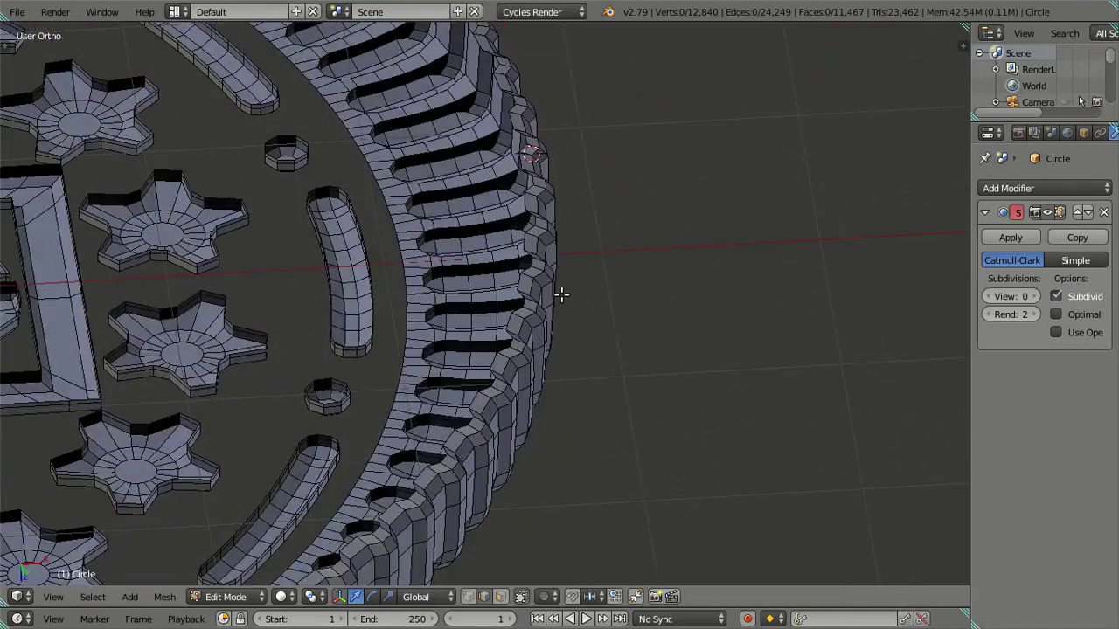
scroll(561, 295, "up", 3)
mouse_move(561, 294)
middle_mouse_down()
mouse_move(542, 262)
mouse_move(507, 341)
mouse_move(512, 375)
mouse_move(544, 304)
mouse_move(742, 299)
middle_mouse_up()
right_click(541, 294, "alt")
key("e")
key("s")
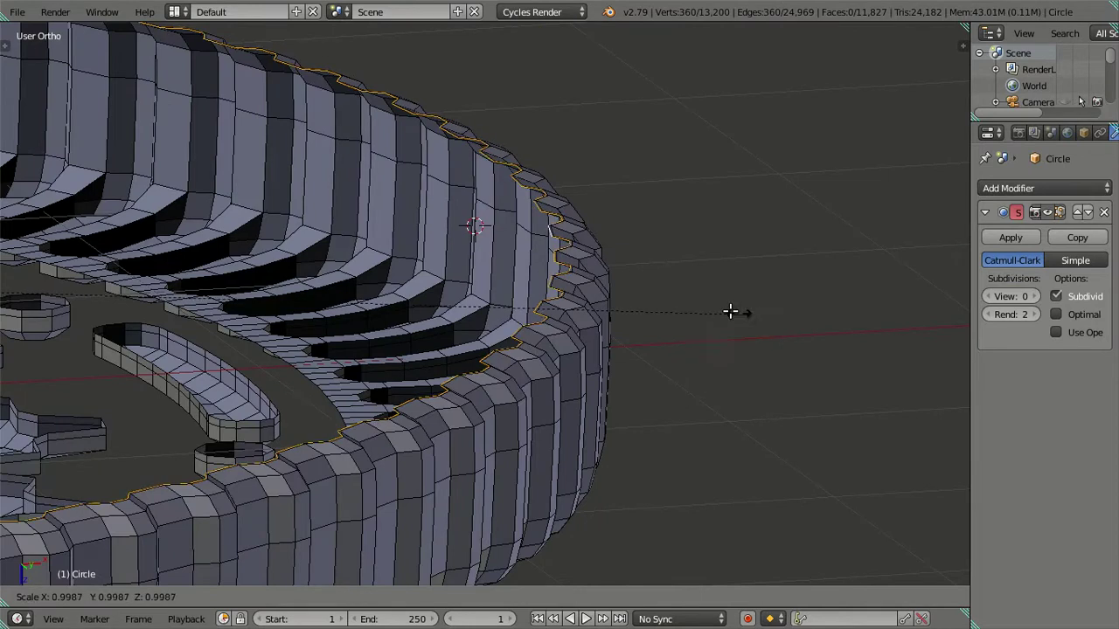
left_click(699, 313)
key("Tab")
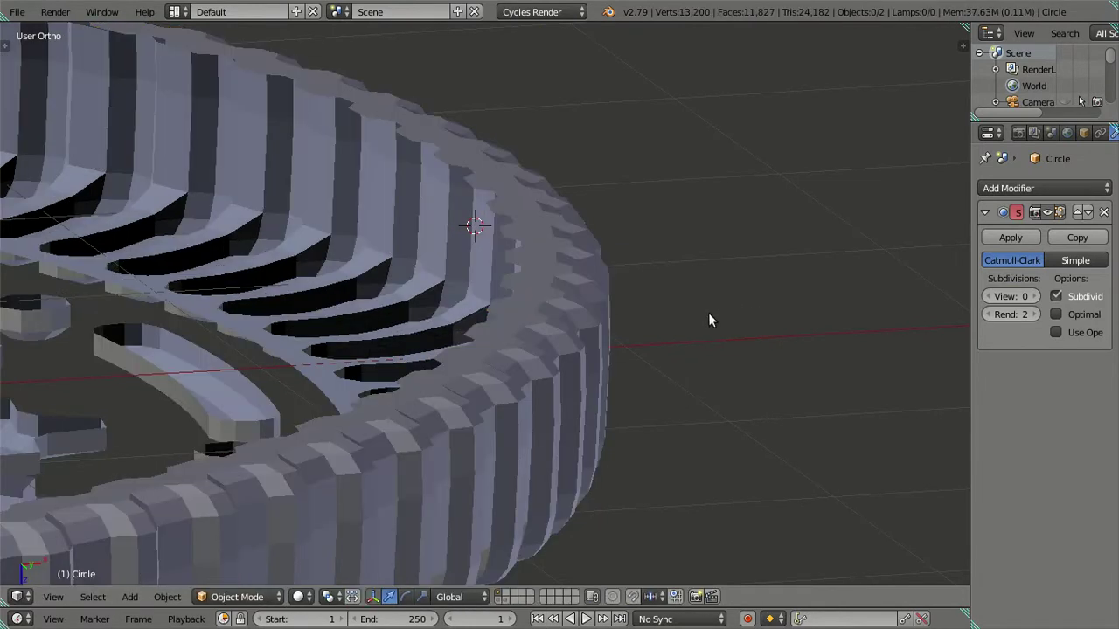
Step: Check the rim at subdivision preview level 1, then set it back to 0
left_click(1035, 295)
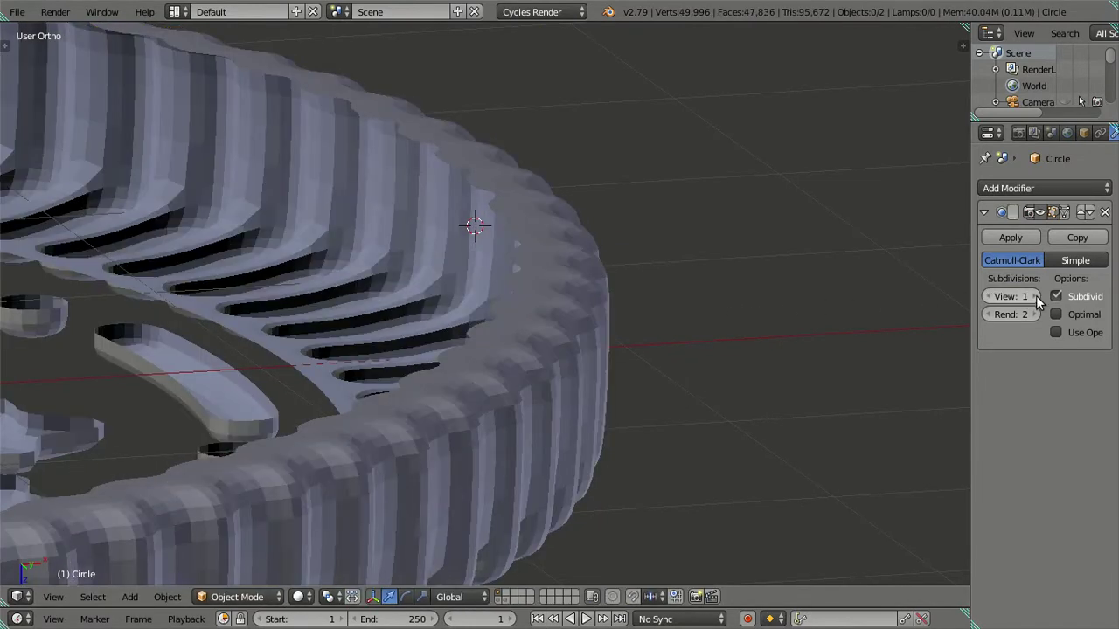
mouse_move(434, 274)
middle_mouse_down()
mouse_move(395, 328)
mouse_move(464, 424)
mouse_move(444, 370)
mouse_move(578, 467)
middle_mouse_up()
scroll(463, 424, "up", 3)
left_click(989, 295)
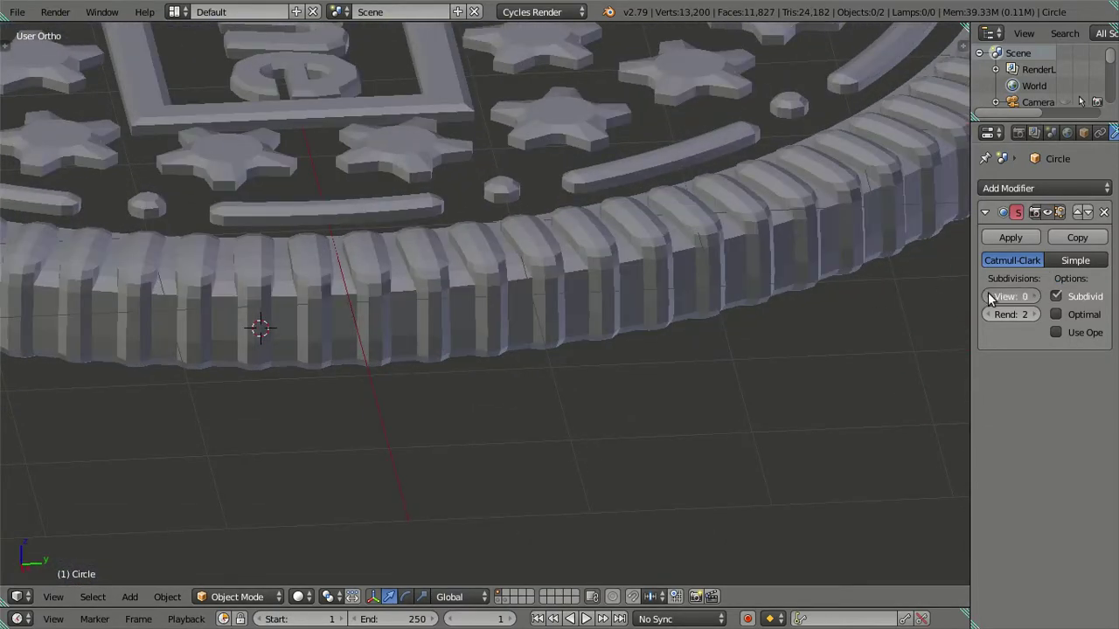
scroll(339, 285, "down", 5)
Step: Select the cookie and snap the 3D cursor to its centre
right_click(361, 307)
middle_click_drag(361, 307, 472, 294)
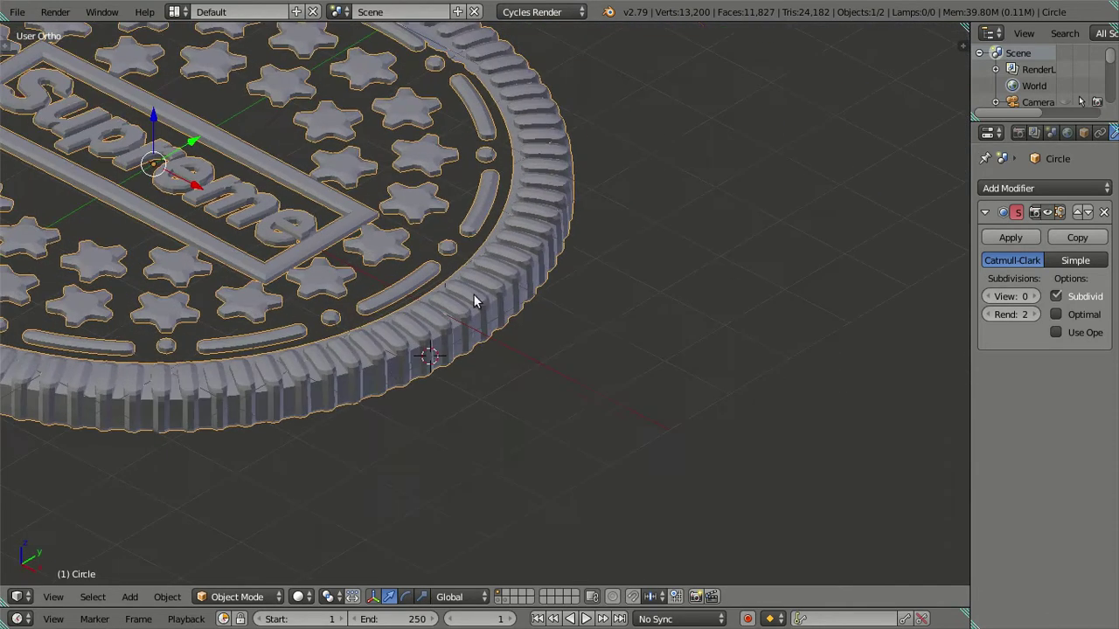
key("shift+s")
left_click(488, 252)
scroll(524, 244, "down", 4)
Step: Snap the cursor to the grid and add a new 60-vertex mesh circle, Circle.006
key("shift+s")
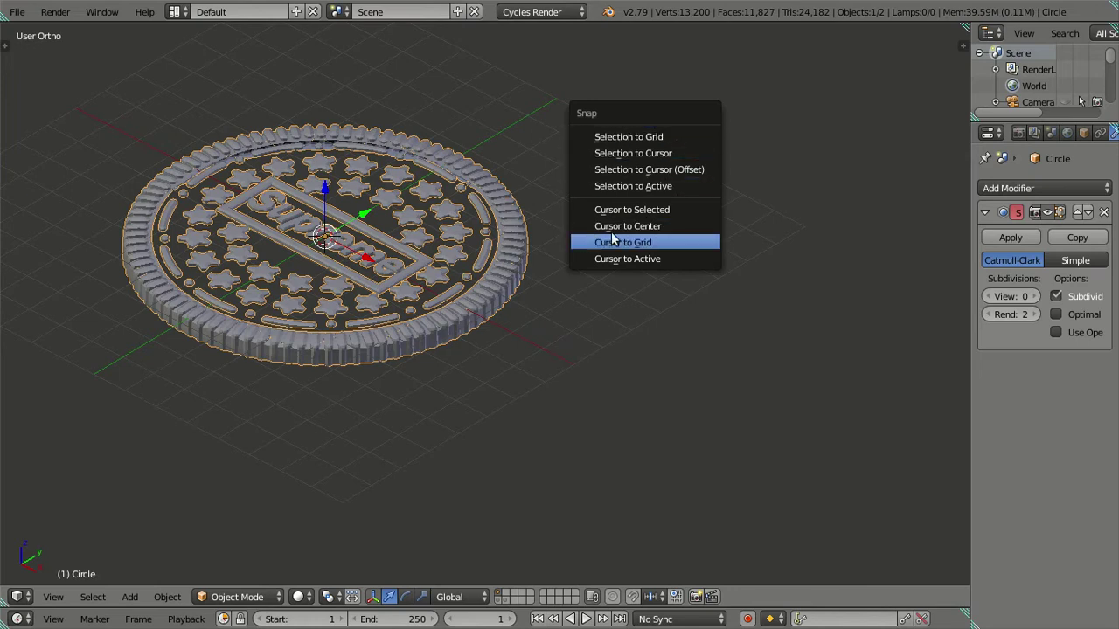
left_click(584, 242)
key("shift+a")
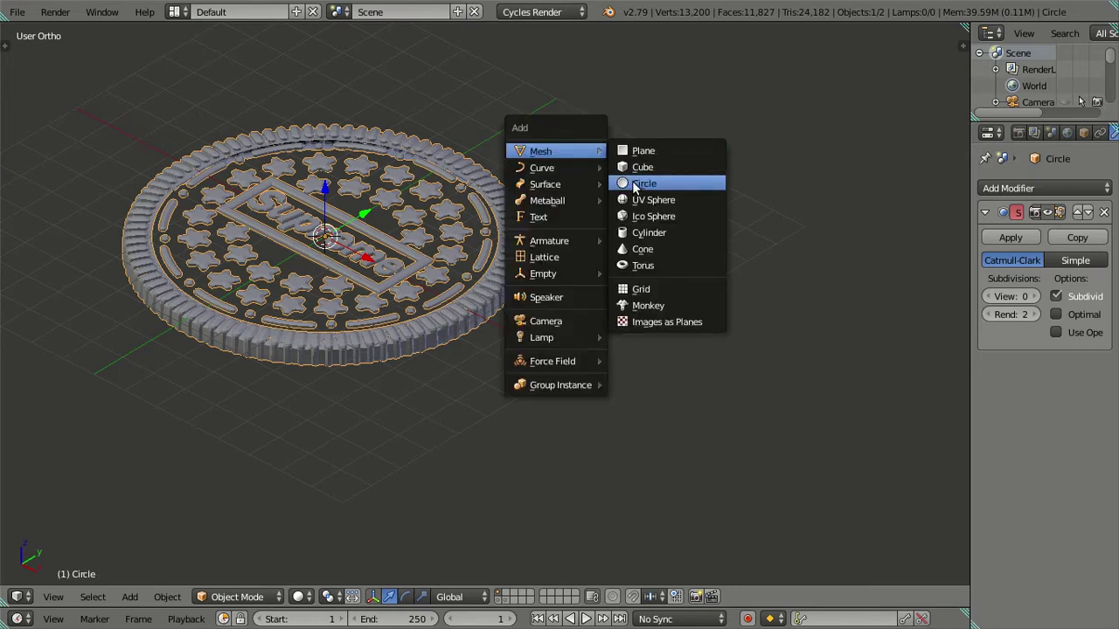
left_click(631, 183)
key("t")
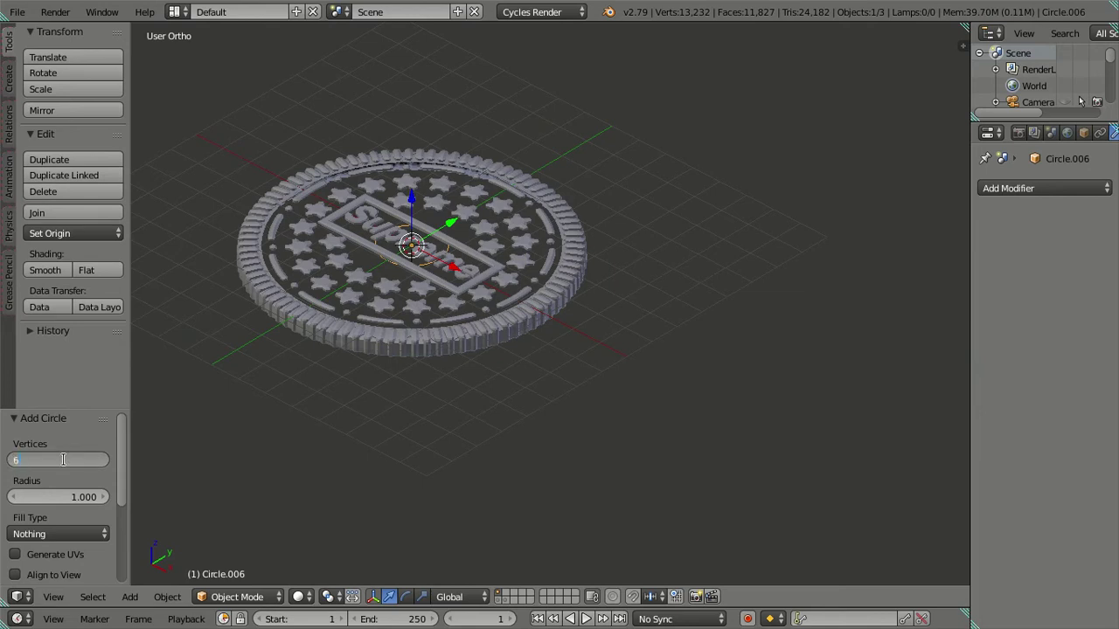
key("t")
Step: In top view, scale the circle to about 4.09 so it lines the rim's inner edge
mouse_move(492, 325)
middle_mouse_down()
mouse_move(534, 399)
mouse_move(524, 392)
middle_mouse_up()
scroll(523, 389, "up", 2)
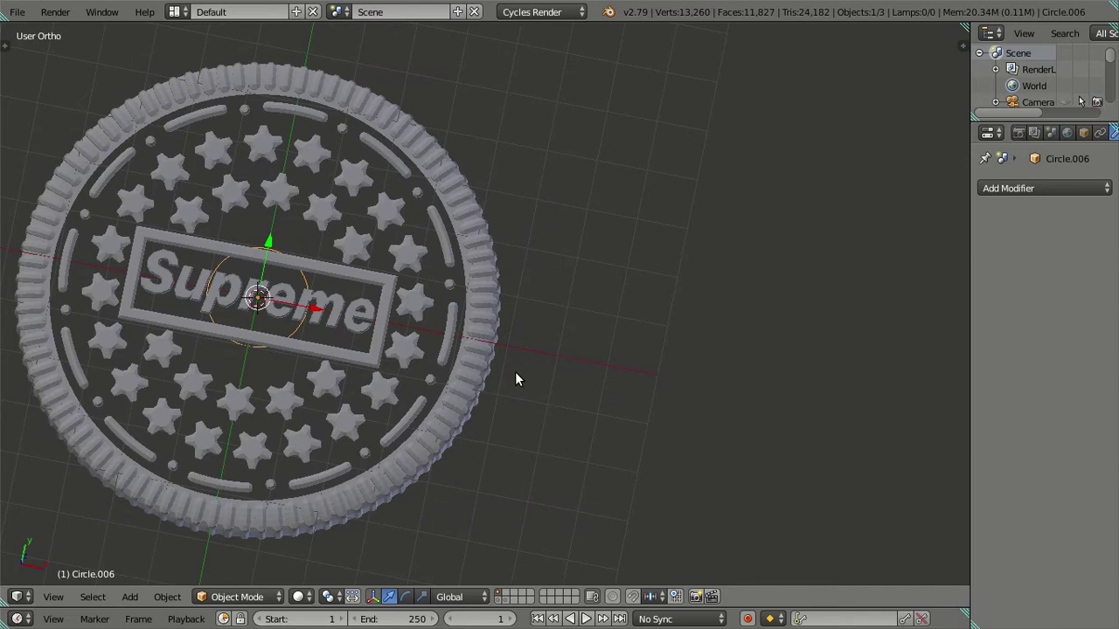
key("KP_7")
scroll(559, 354, "up", 2)
scroll(647, 306, "up", 2)
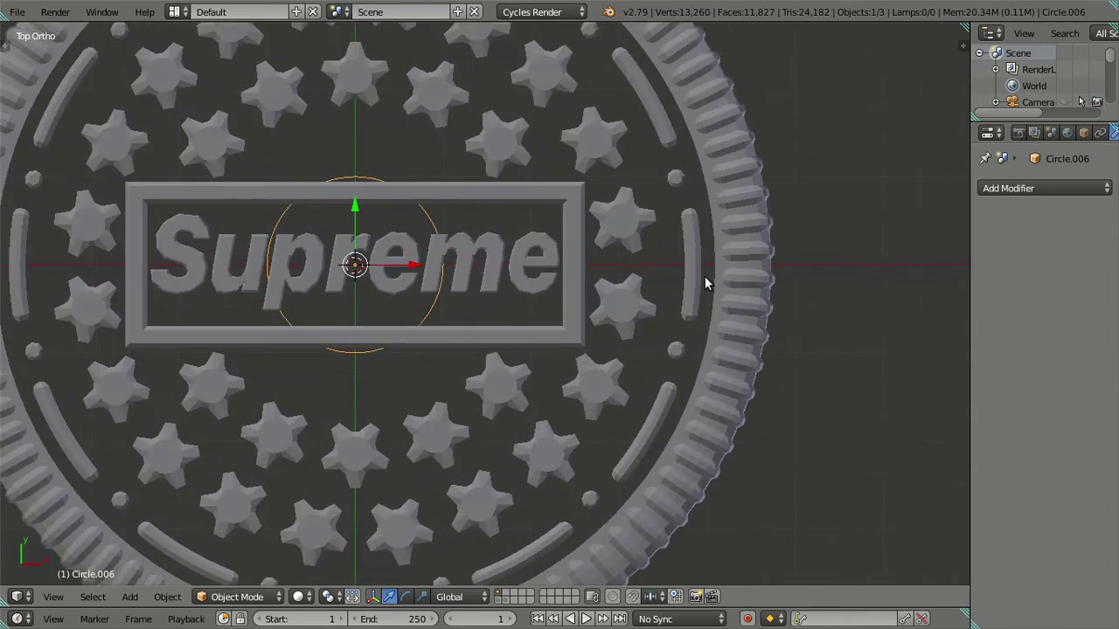
middle_click_drag(704, 276, 658, 312, "shift")
key("Tab")
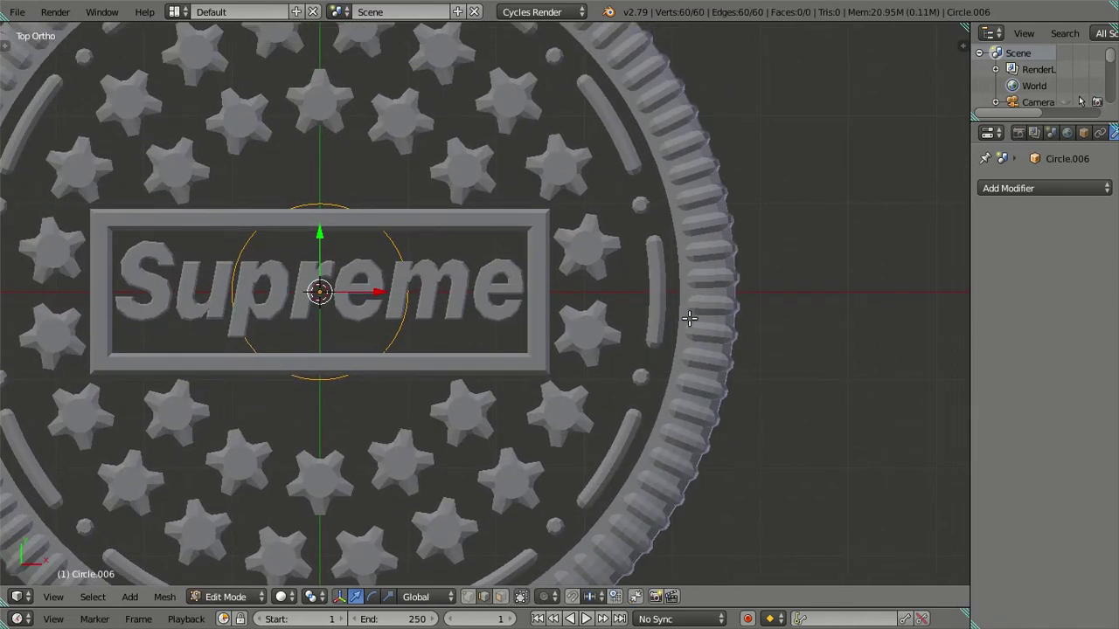
key("s")
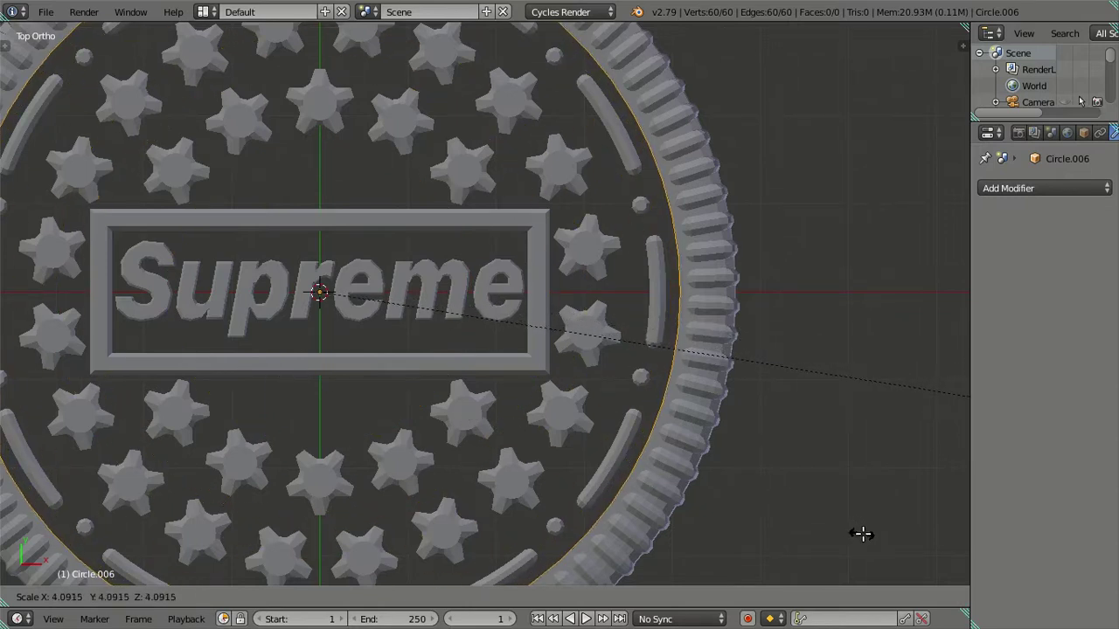
left_click(867, 539)
scroll(848, 268, "up", 2)
scroll(582, 274, "up", 3)
scroll(473, 273, "up", 3)
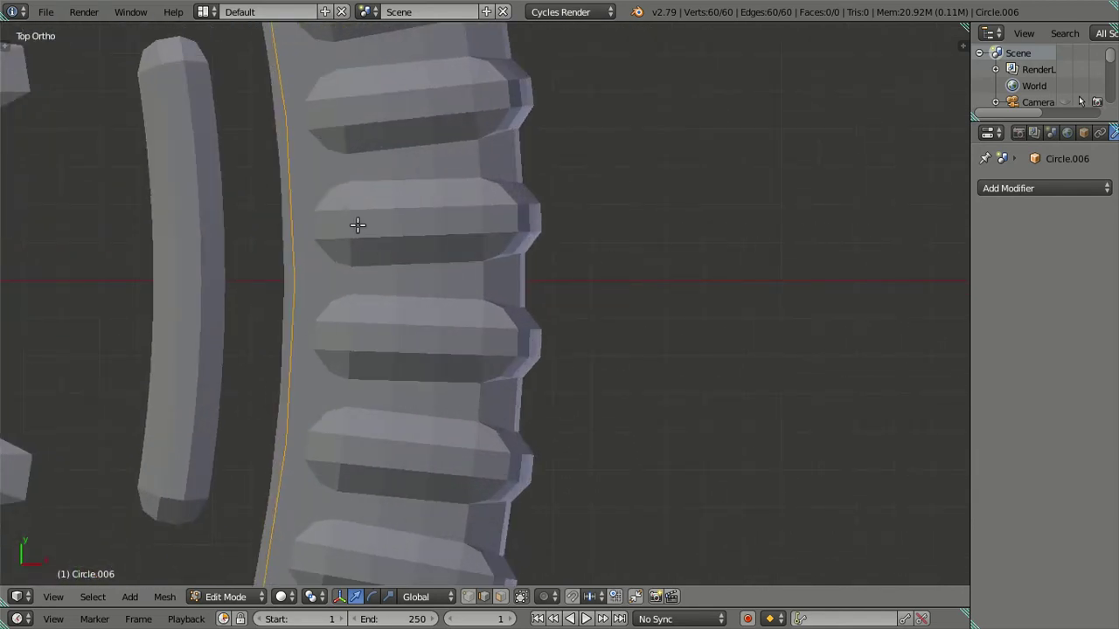
scroll(375, 253, "down", 2)
scroll(410, 268, "down", 2)
scroll(425, 268, "down", 2)
Step: Extrude the circle's edge into a new ring scaled slightly inward
key("e")
right_click(637, 340)
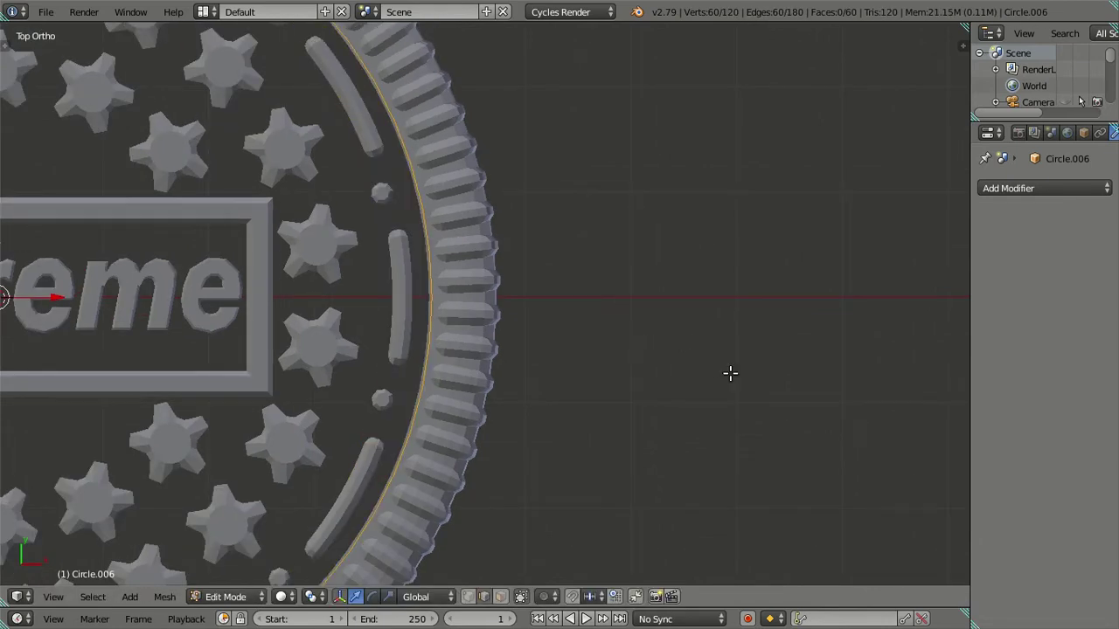
key("s")
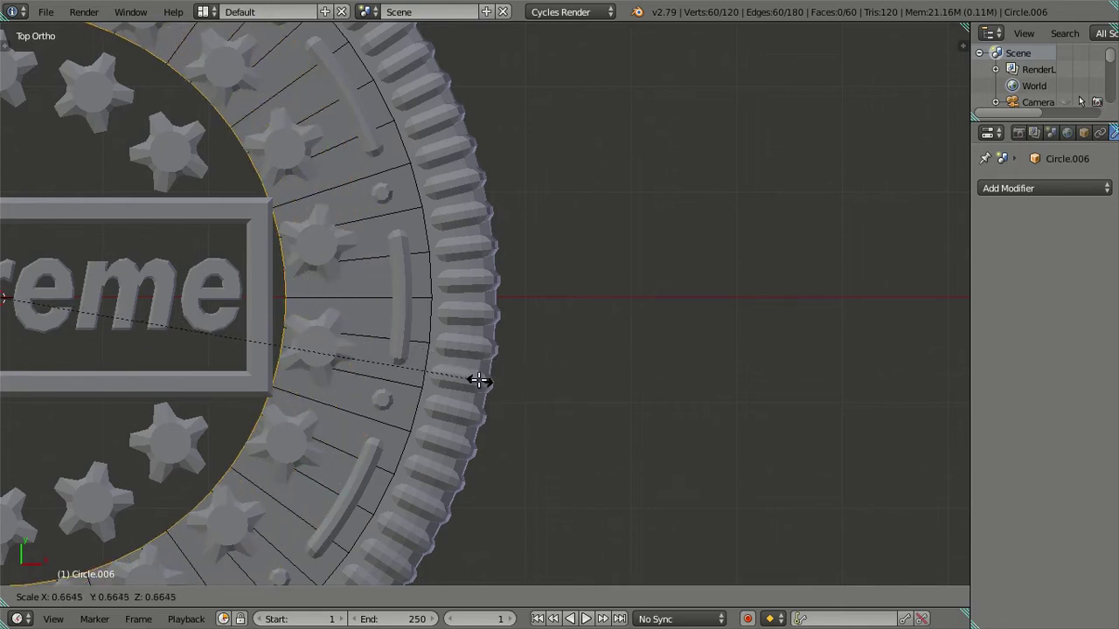
left_click(425, 382)
scroll(277, 357, "down", 5)
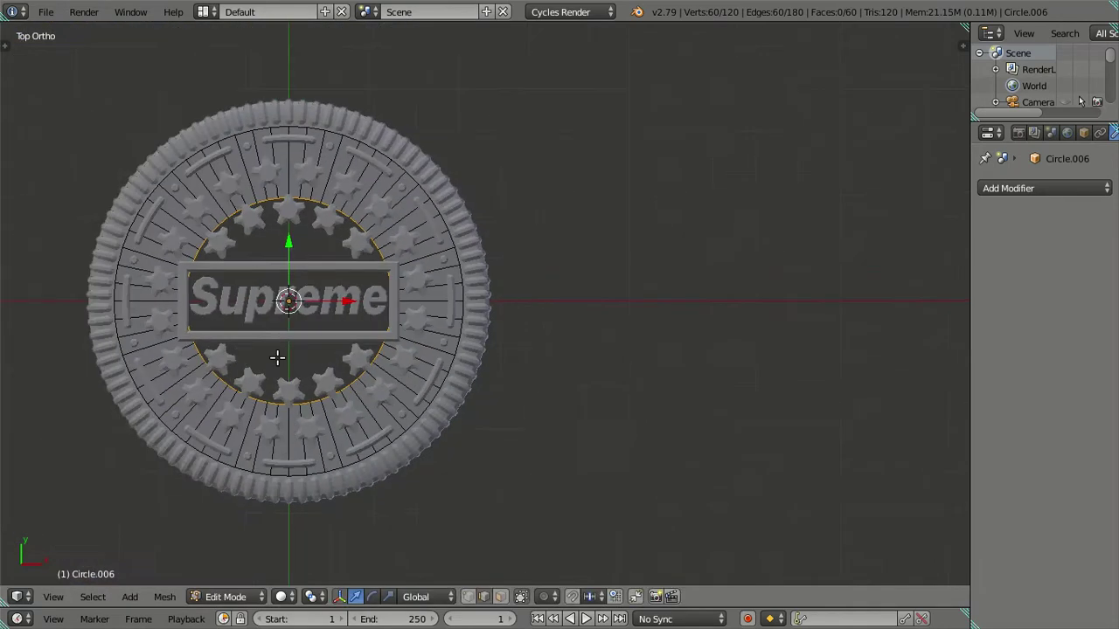
middle_click_drag(277, 357, 607, 422, "shift")
Step: Extrude a smaller inner ring, fill the centre with a face, and resize it
key("e")
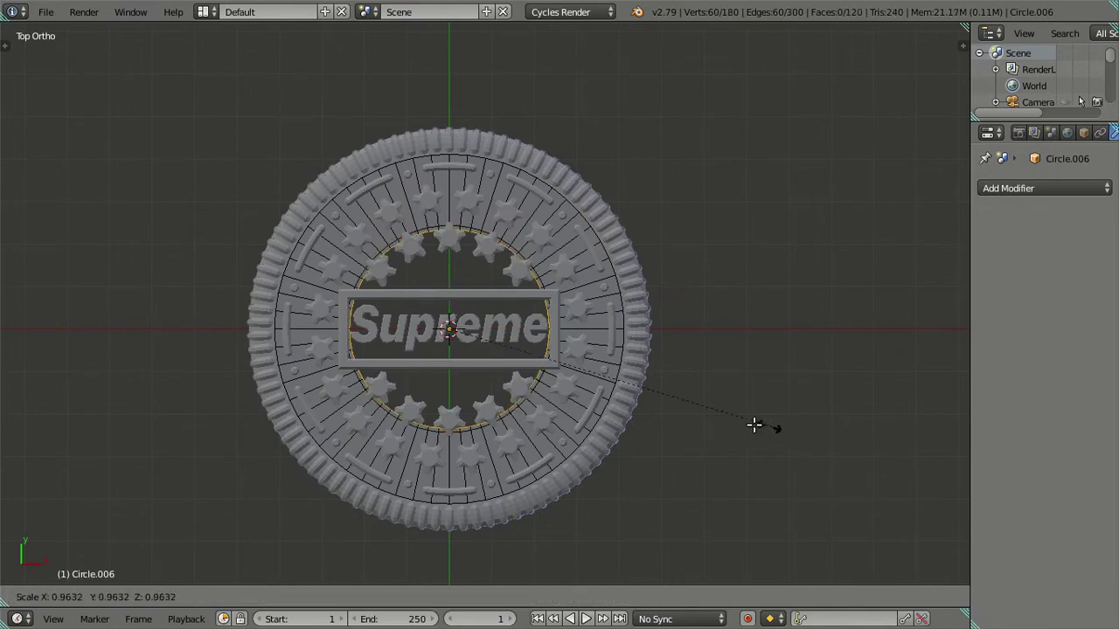
key("s")
left_click(581, 400)
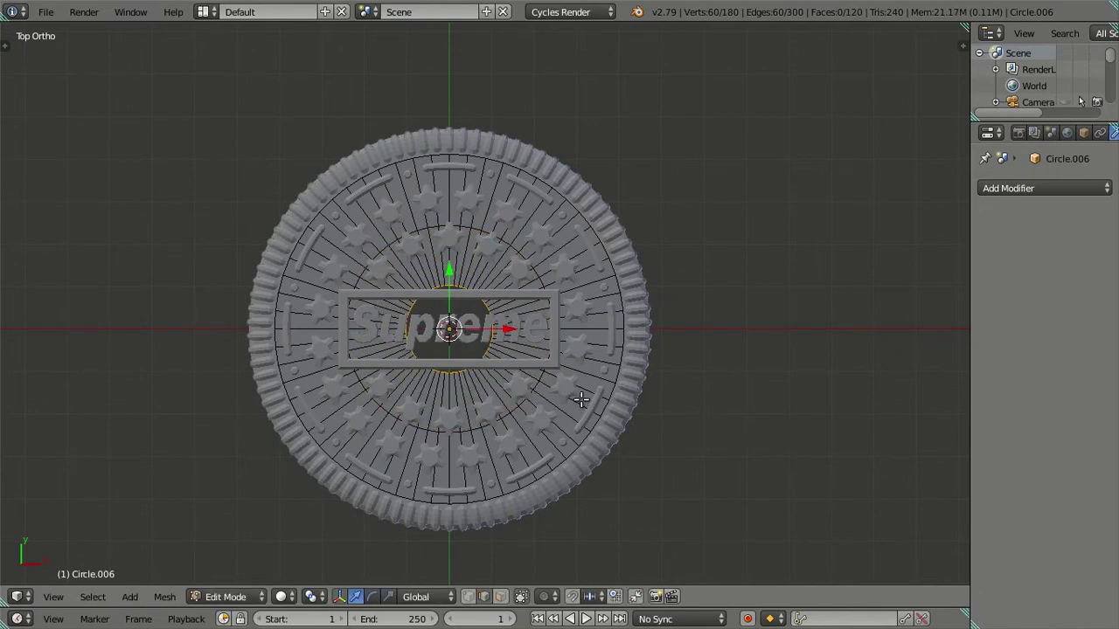
key("f")
key("s")
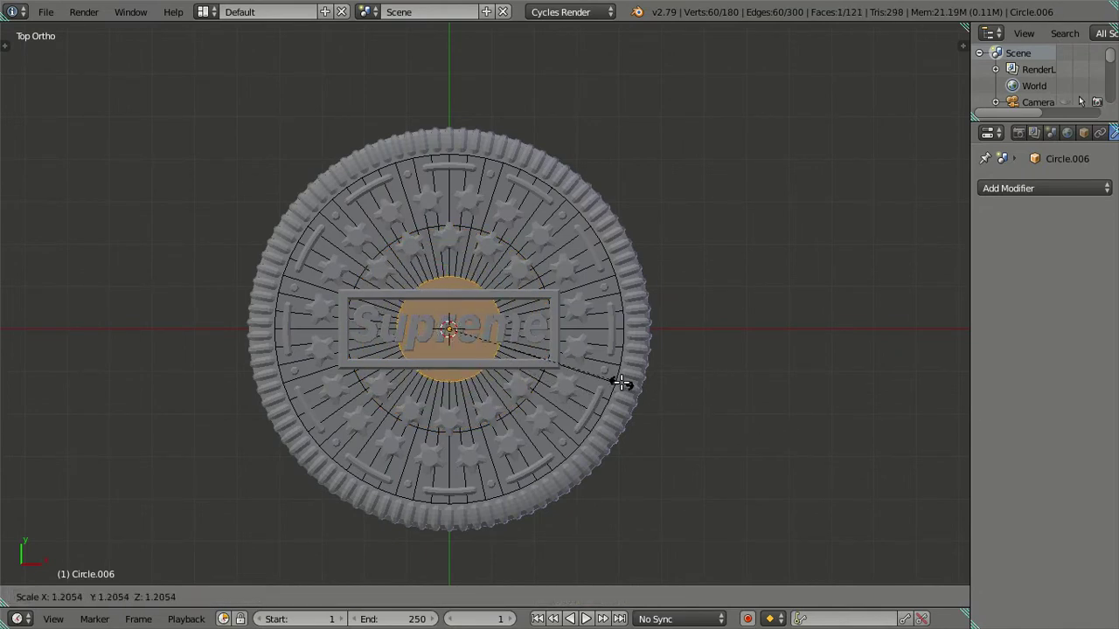
left_click(637, 389)
key("s")
left_click(706, 397)
Step: Deselect all of the disk's geometry
key("a")
scroll(705, 397, "up", 2)
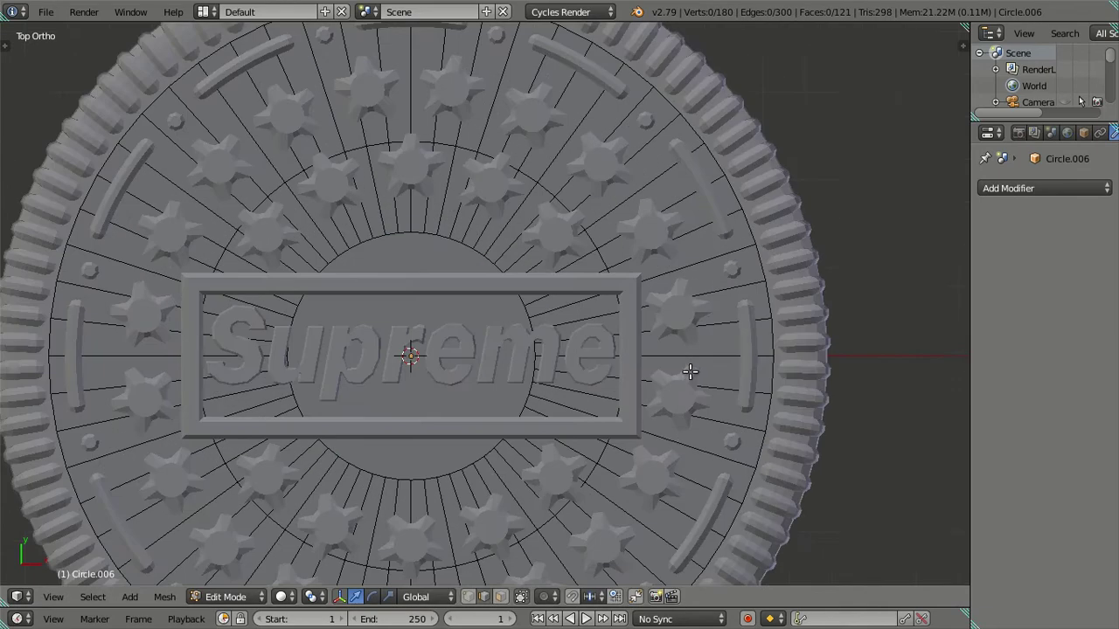
scroll(689, 369, "up", 2)
scroll(490, 341, "up", 2)
scroll(592, 343, "up", 2)
scroll(670, 323, "up", 2)
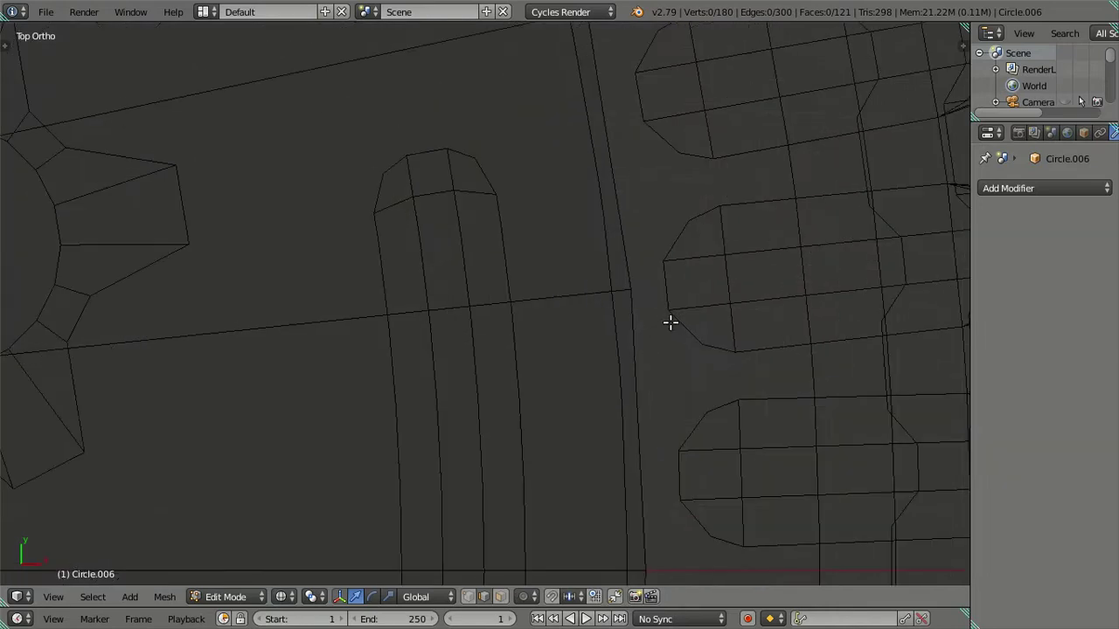
Step: Back in Object Mode, set the cookie rim's subdivision viewport level to 2
key("Tab")
right_click(699, 306)
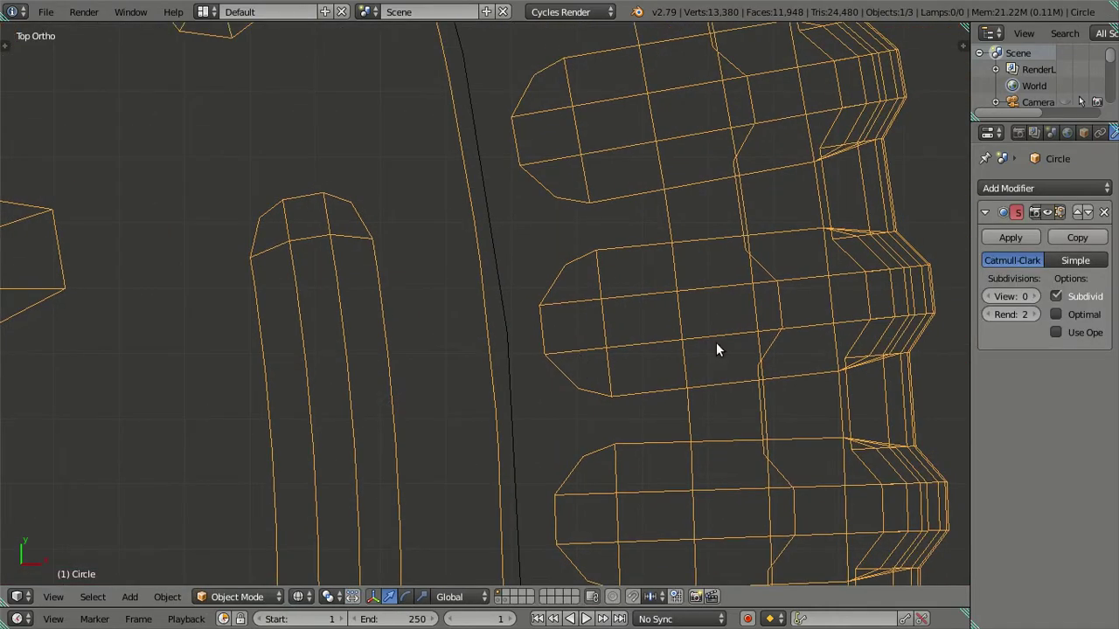
left_click(1034, 296)
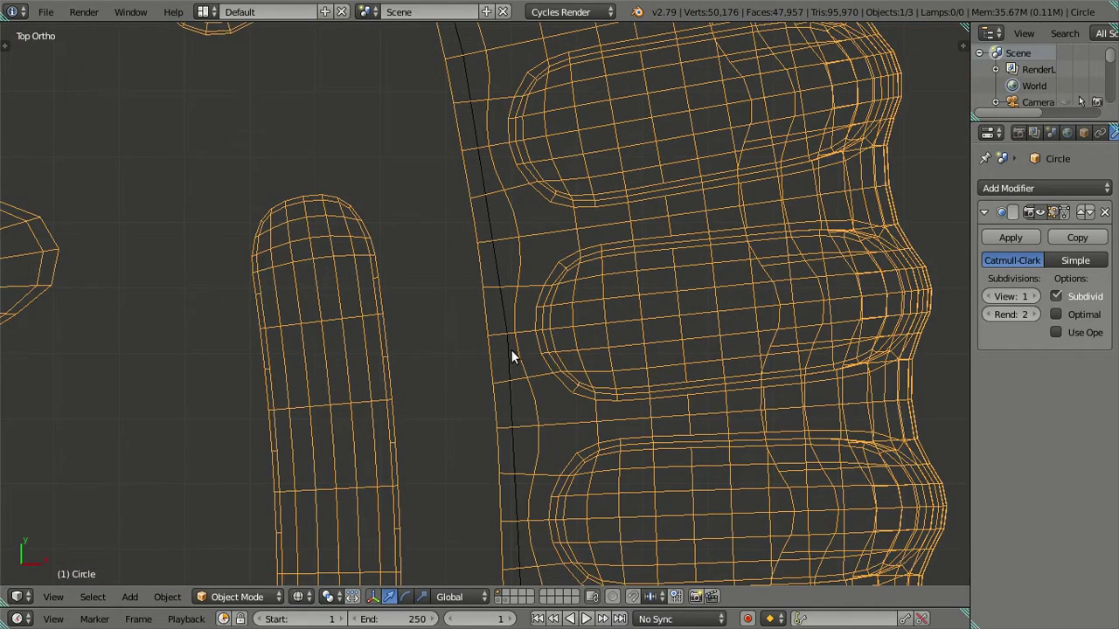
key("ctrl+2")
scroll(509, 315, "up", 2)
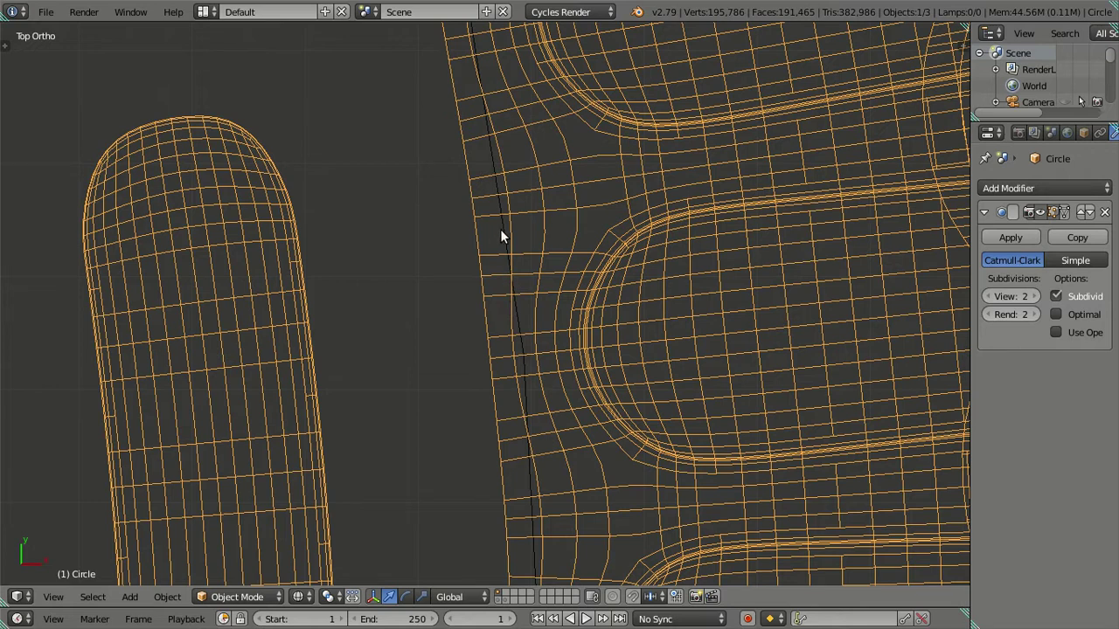
Step: Add a Subdivision Surface modifier to Circle.006 at viewport level 2, then edit it with all geometry selected
right_click(501, 232)
scroll(850, 247, "up", 2)
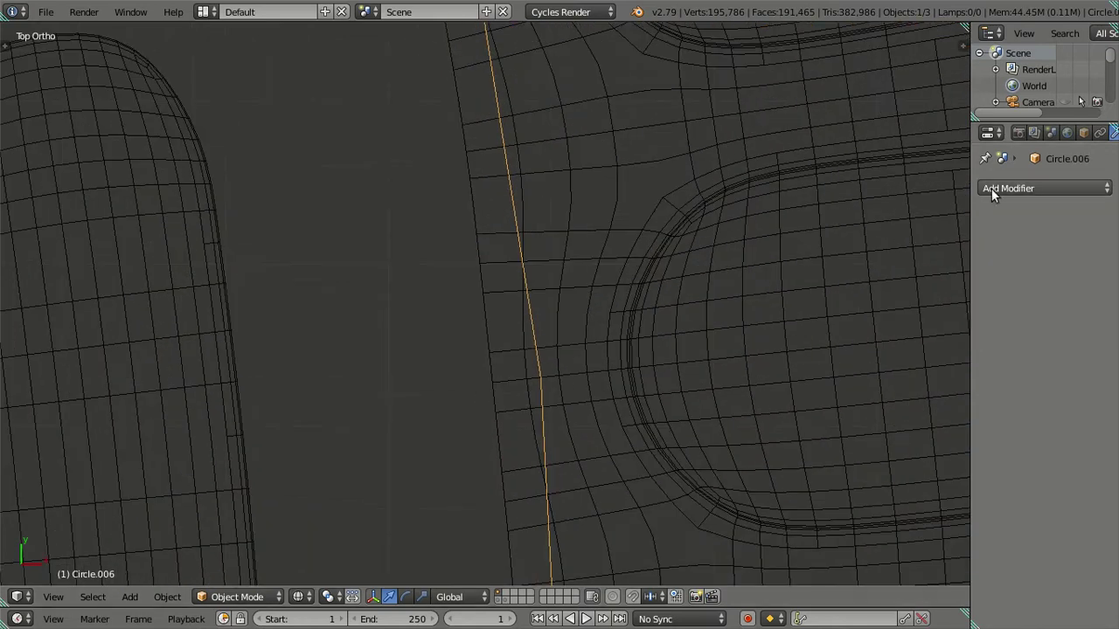
left_click(991, 188)
left_click(818, 460)
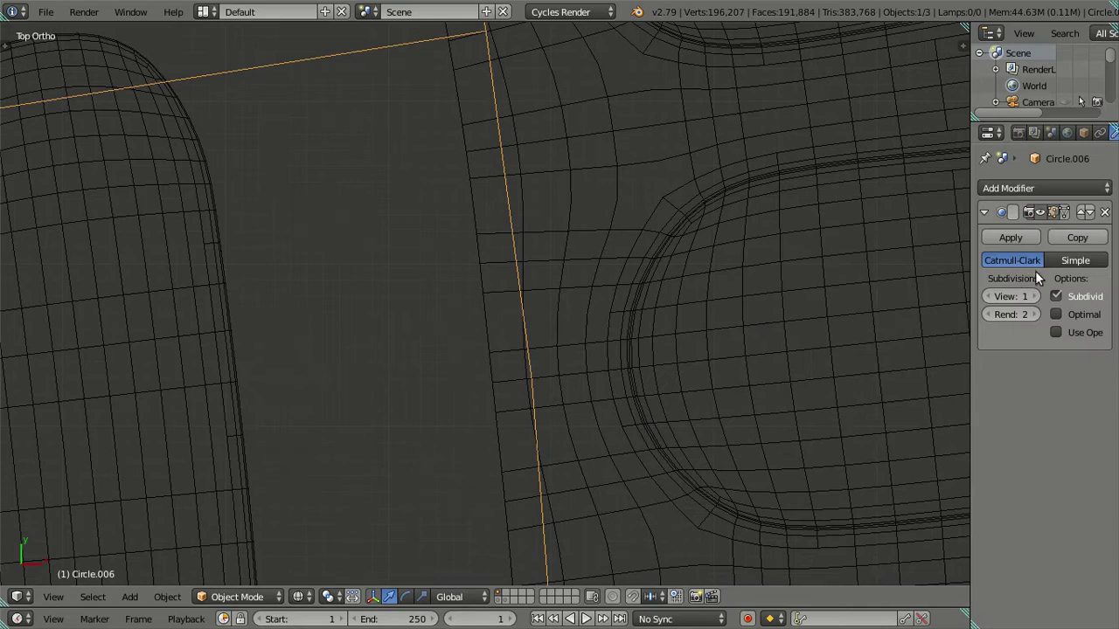
left_click(1034, 296)
scroll(694, 320, "up", 2)
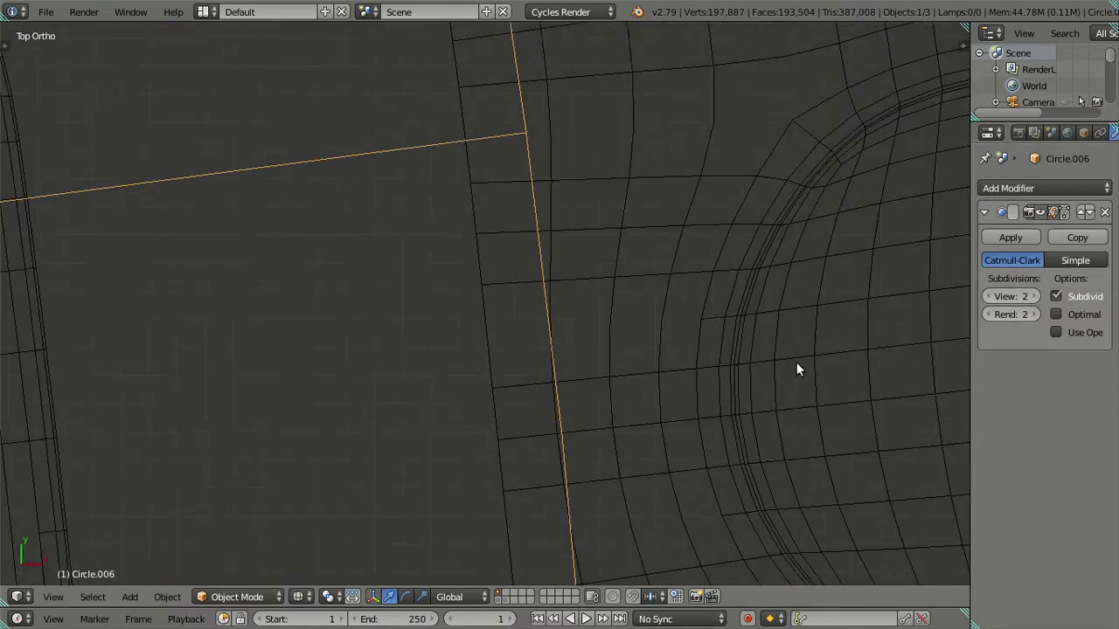
key("Tab")
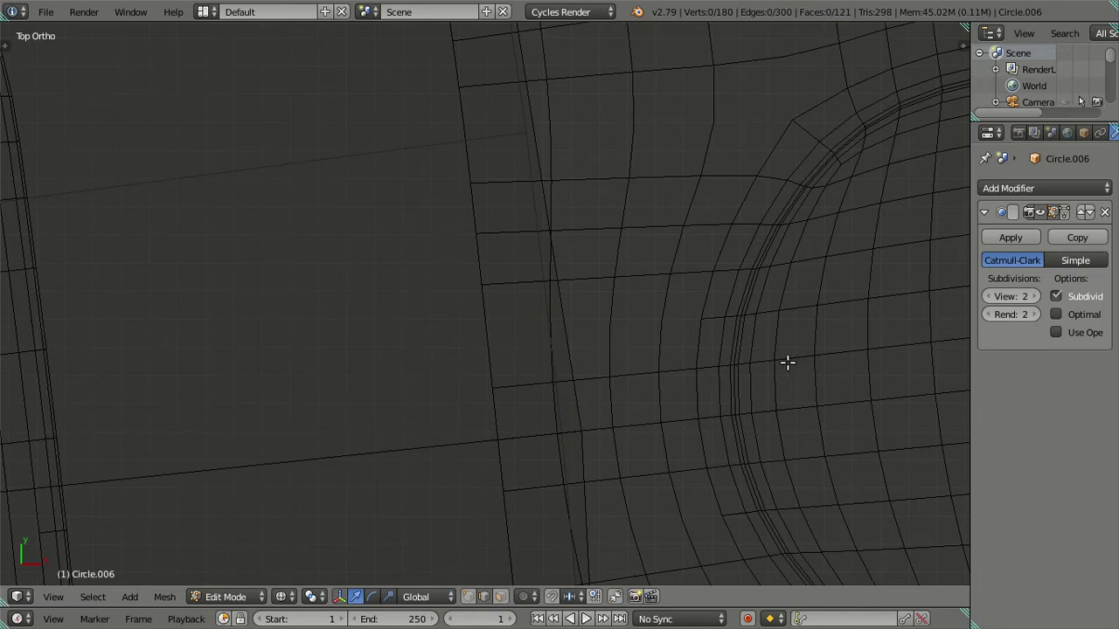
key("a")
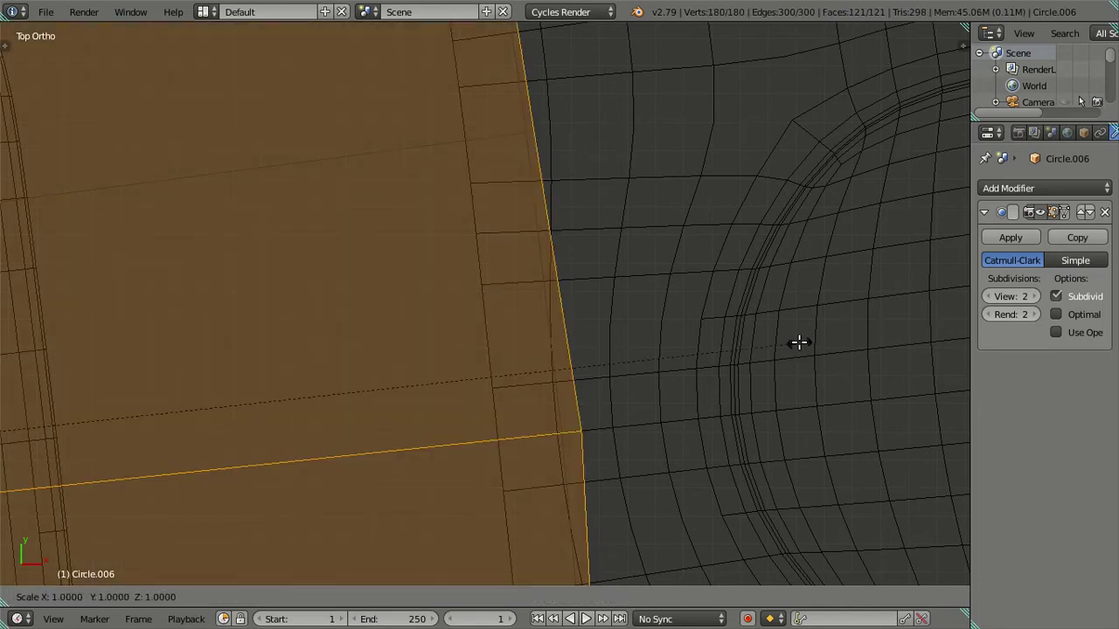
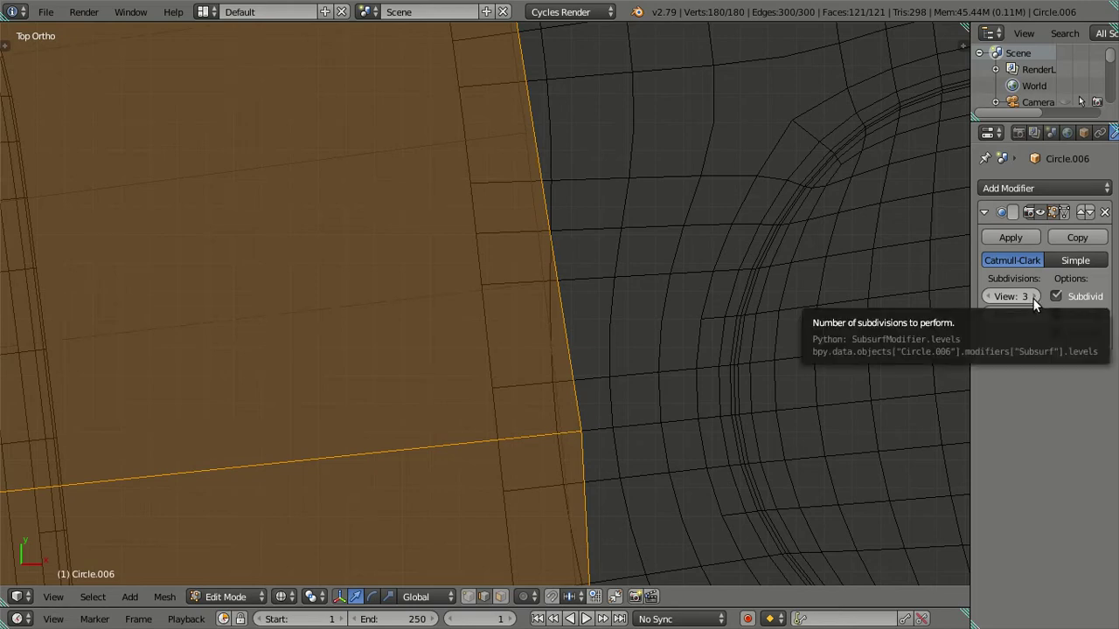
Step: Select the whole Circle.006 mesh and set its Subdivision Surface viewport level to 0
key("a")
scroll(781, 341, "up", 3)
scroll(631, 343, "down", 1)
key("a")
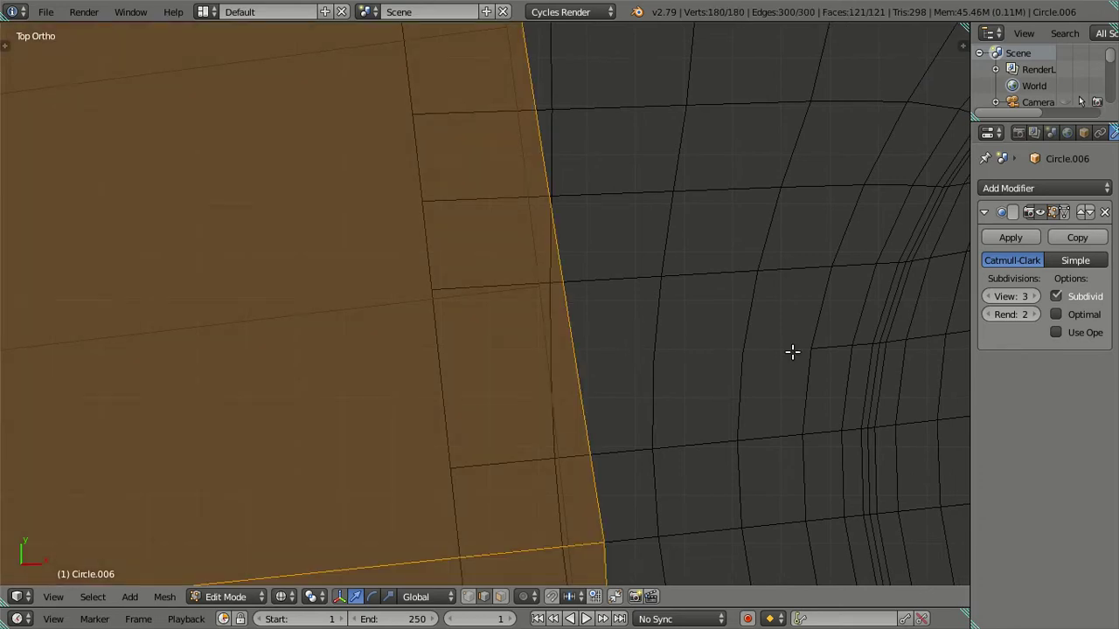
scroll(830, 360, "down", 1)
scroll(796, 365, "down", 2)
scroll(776, 370, "down", 1)
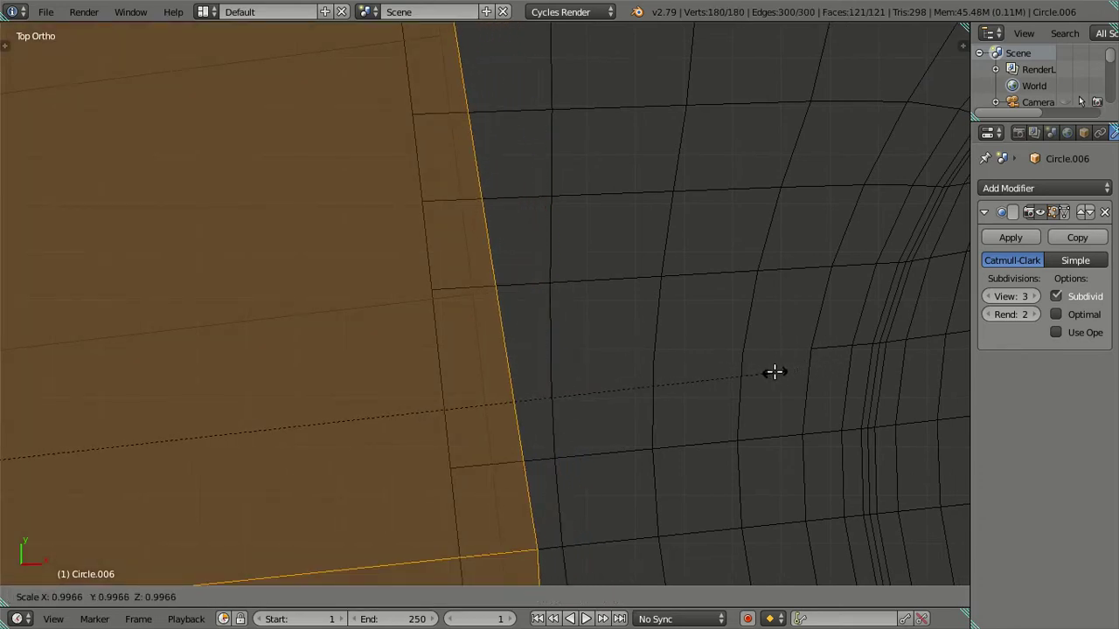
scroll(751, 362, "down", 1)
scroll(736, 361, "down", 1)
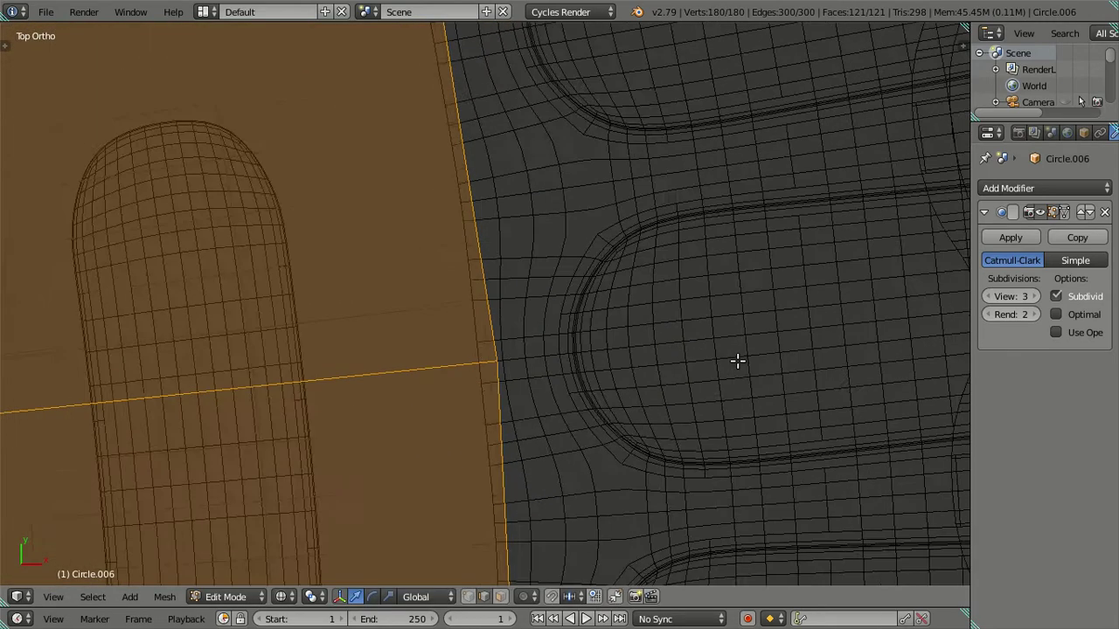
left_click(991, 300)
Step: Return to Object Mode, deselect everything and orbit out to view the embossed cookie
key("Tab")
scroll(694, 292, "down", 2)
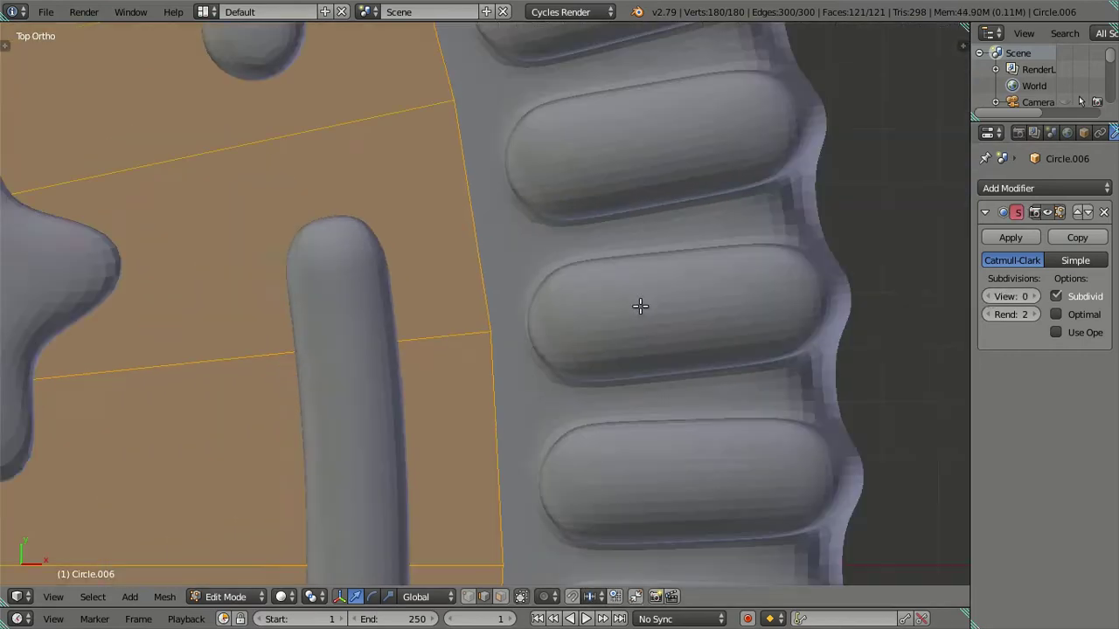
scroll(641, 309, "down", 3)
scroll(634, 297, "down", 2)
scroll(633, 297, "down", 8)
key("a")
mouse_move(583, 391)
middle_mouse_down()
mouse_move(548, 287)
mouse_move(455, 298)
mouse_move(498, 342)
mouse_move(498, 283)
mouse_move(527, 343)
mouse_move(551, 459)
mouse_move(507, 312)
middle_mouse_up()
scroll(525, 358, "up", 4)
mouse_move(525, 359)
middle_mouse_down()
mouse_move(534, 372)
mouse_move(551, 365)
mouse_move(515, 398)
mouse_move(473, 404)
middle_mouse_up()
Step: Select the Circle wafer in wireframe and set its Subsurf viewport level to 0
key("z")
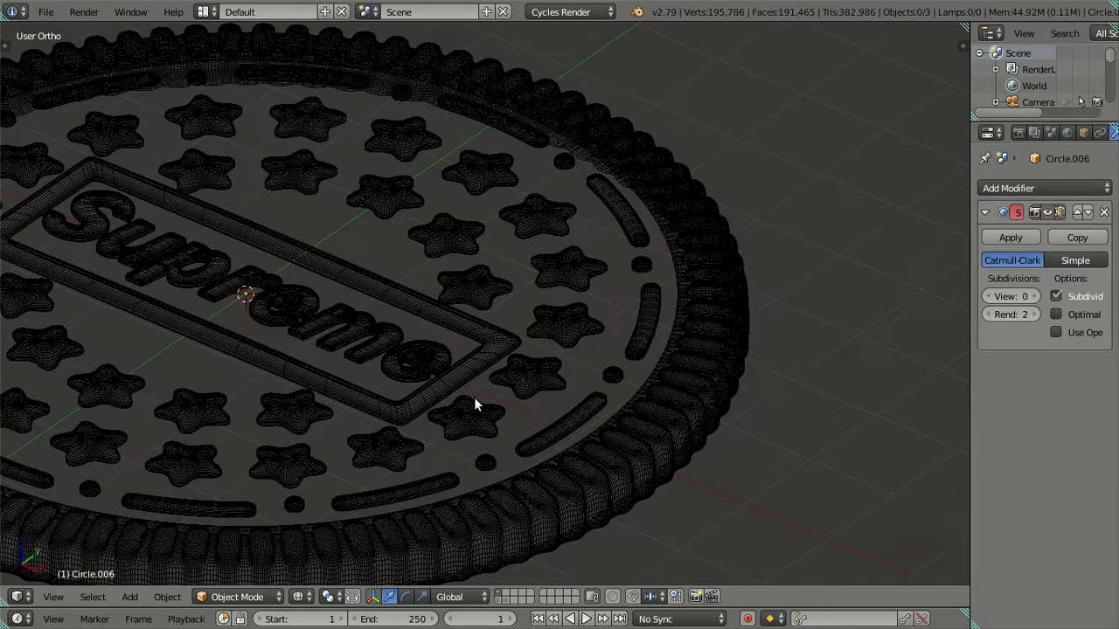
right_click(658, 421)
left_click(993, 297)
left_click(993, 297)
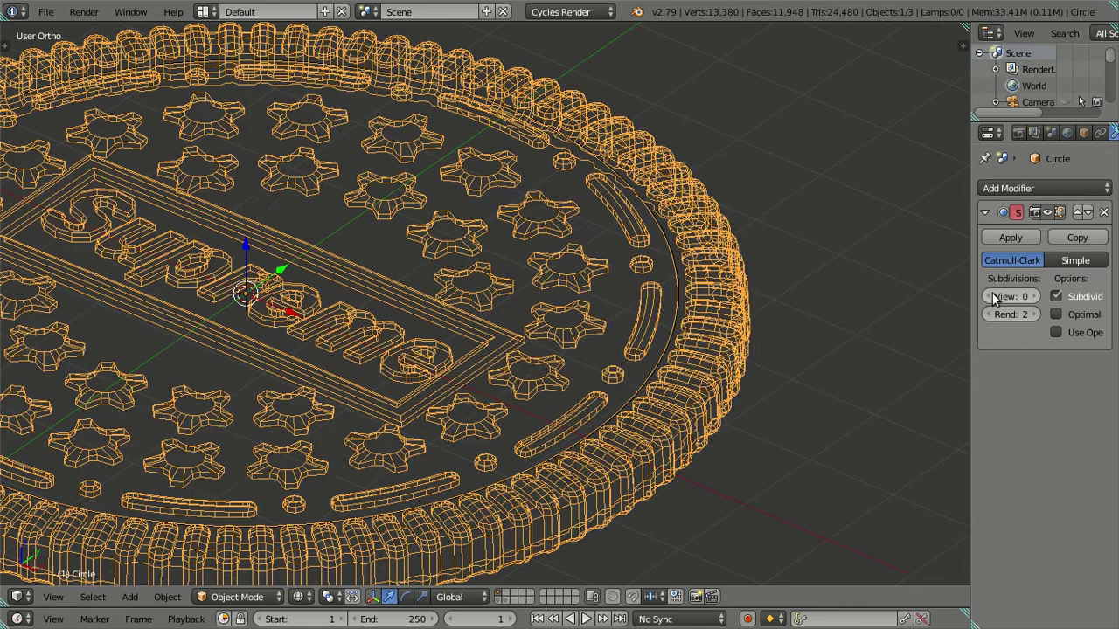
key("a")
key("z")
Step: Select both wafers with Circle active and enter Edit Mode on the Circle mesh
scroll(678, 350, "down", 3)
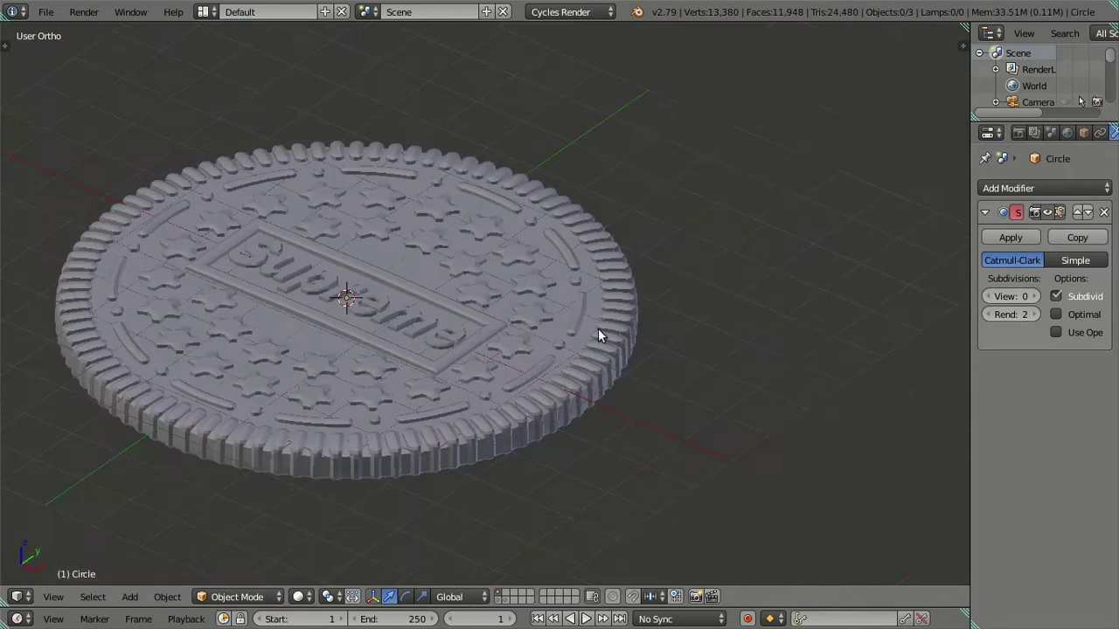
middle_click_drag(598, 329, 460, 392)
right_click(414, 229)
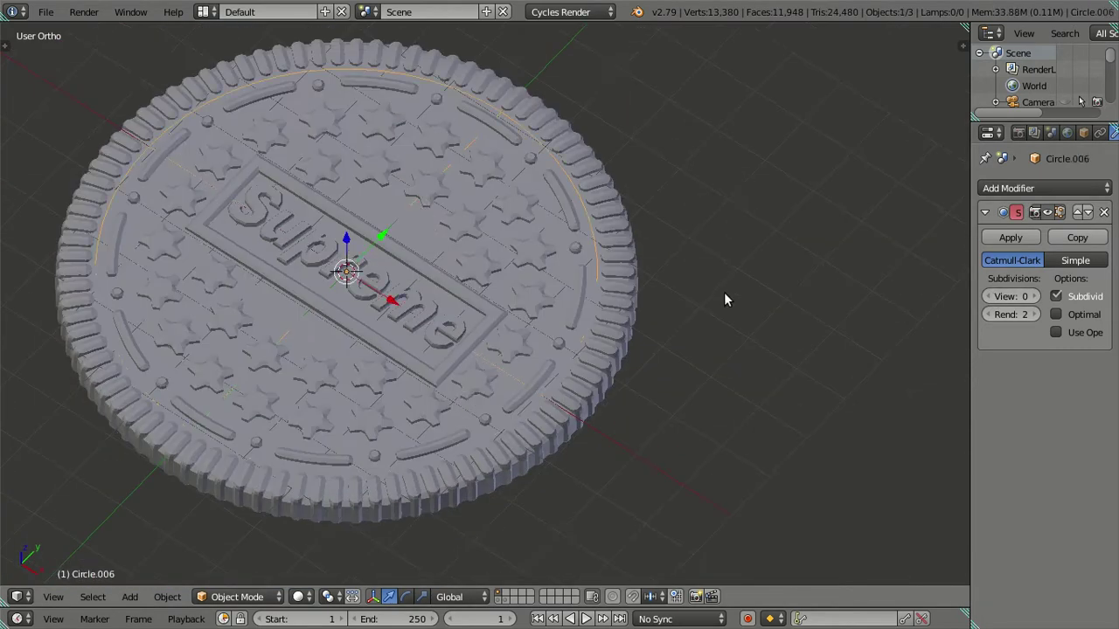
key("ctrl+i")
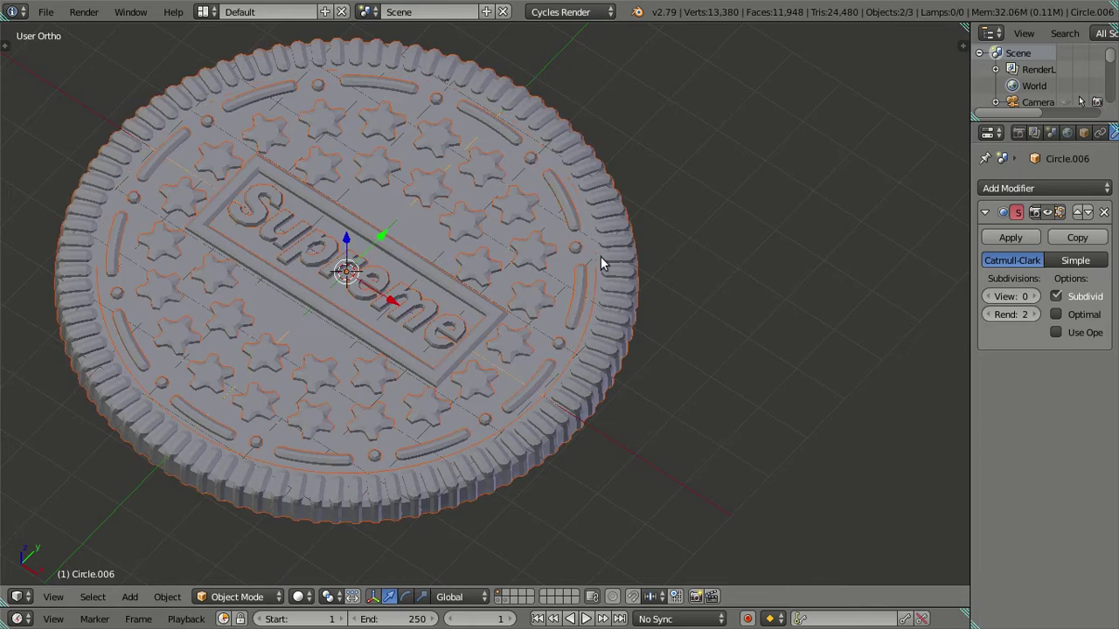
right_click(601, 256)
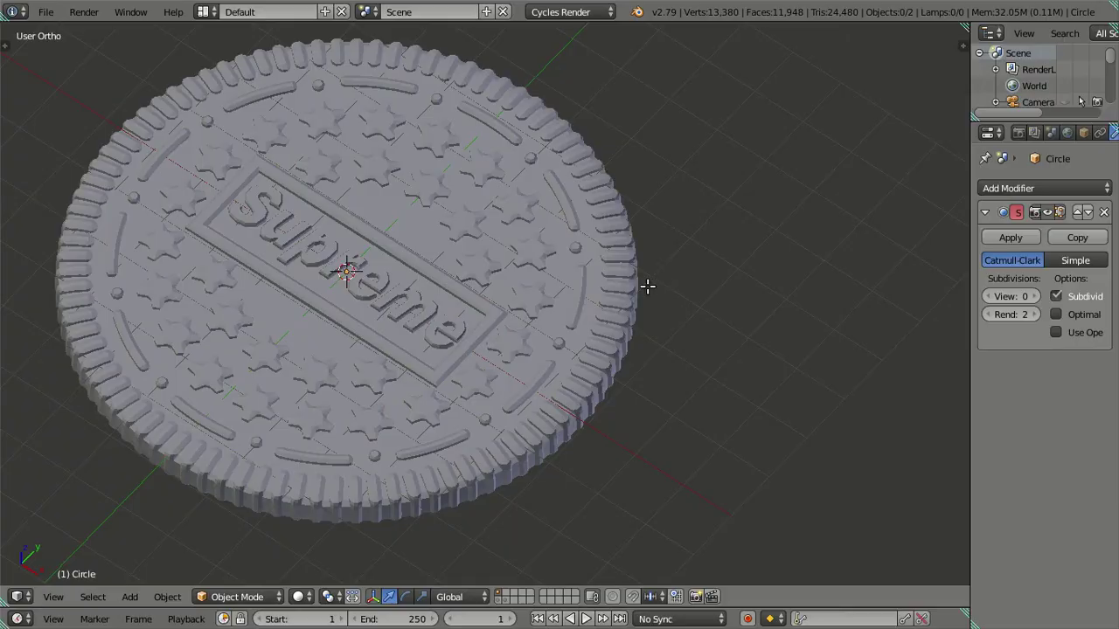
key("Tab")
middle_click_drag(574, 343, 589, 222)
scroll(576, 263, "up", 2)
scroll(557, 325, "up", 2)
middle_click_drag(557, 325, 581, 358)
Step: In front view, scale the whole Circle mesh down along Z into a thinner disc
key("KP_1")
key("a")
key("a")
key("Tab")
key("Tab")
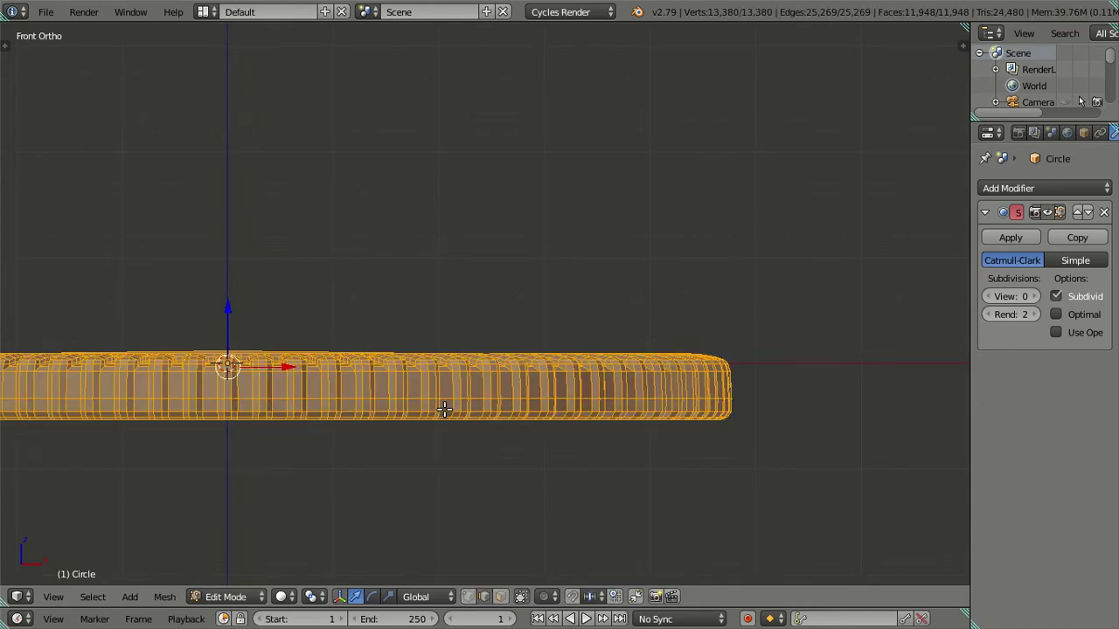
middle_click_drag(444, 408, 443, 432)
key("s")
key("z")
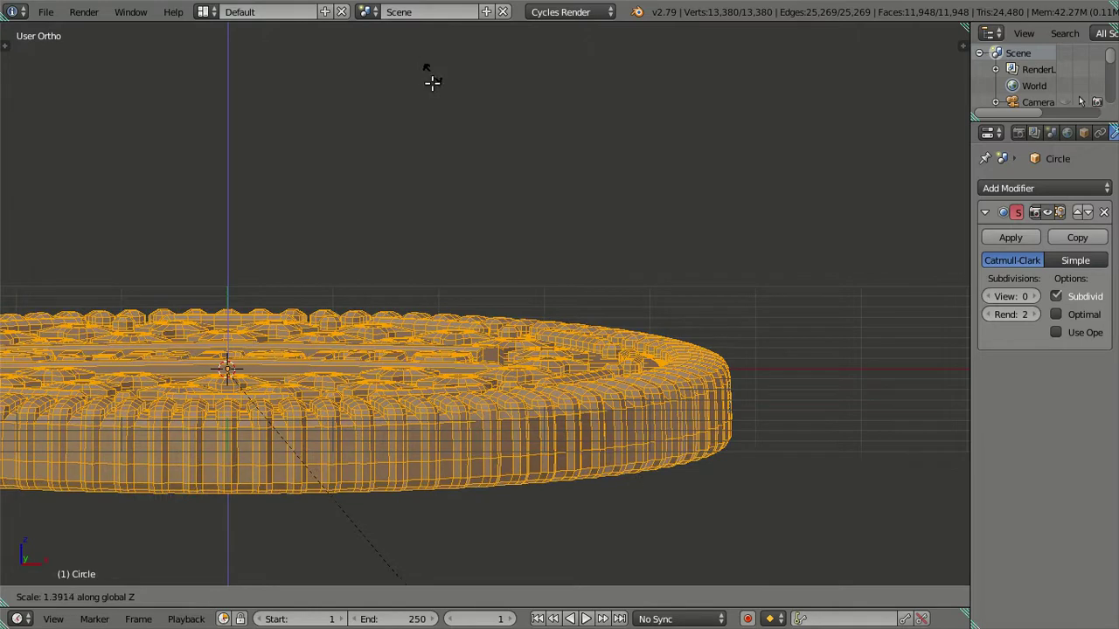
left_click(429, 192)
key("Tab")
Step: Scale the disc object along Z again in Object Mode to flatten it further
scroll(429, 192, "down", 4)
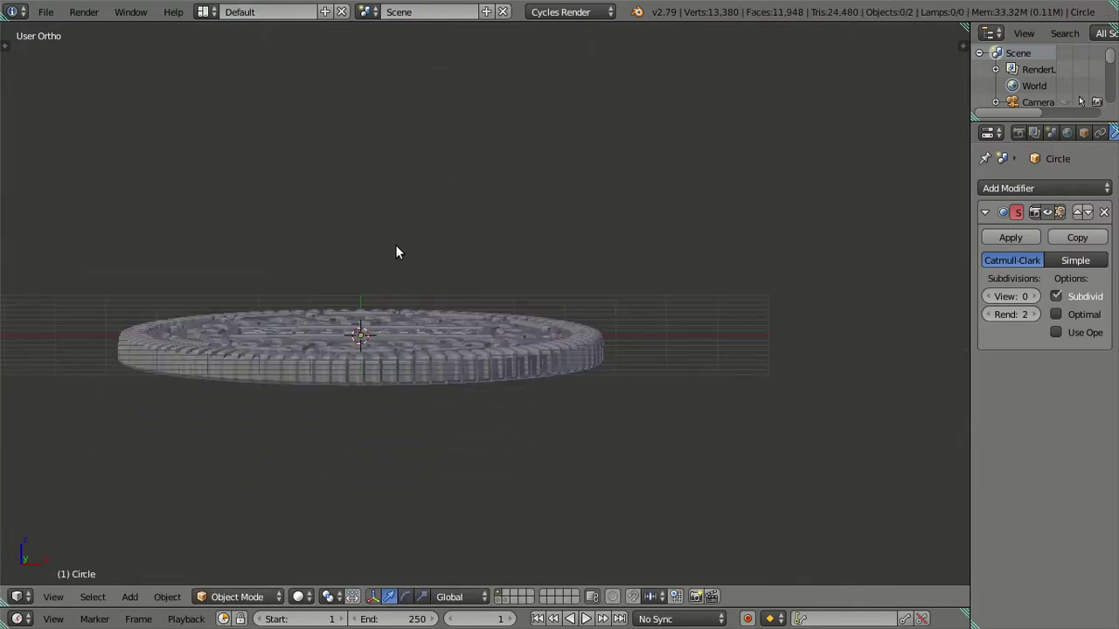
middle_click_drag(397, 250, 326, 267)
key("a")
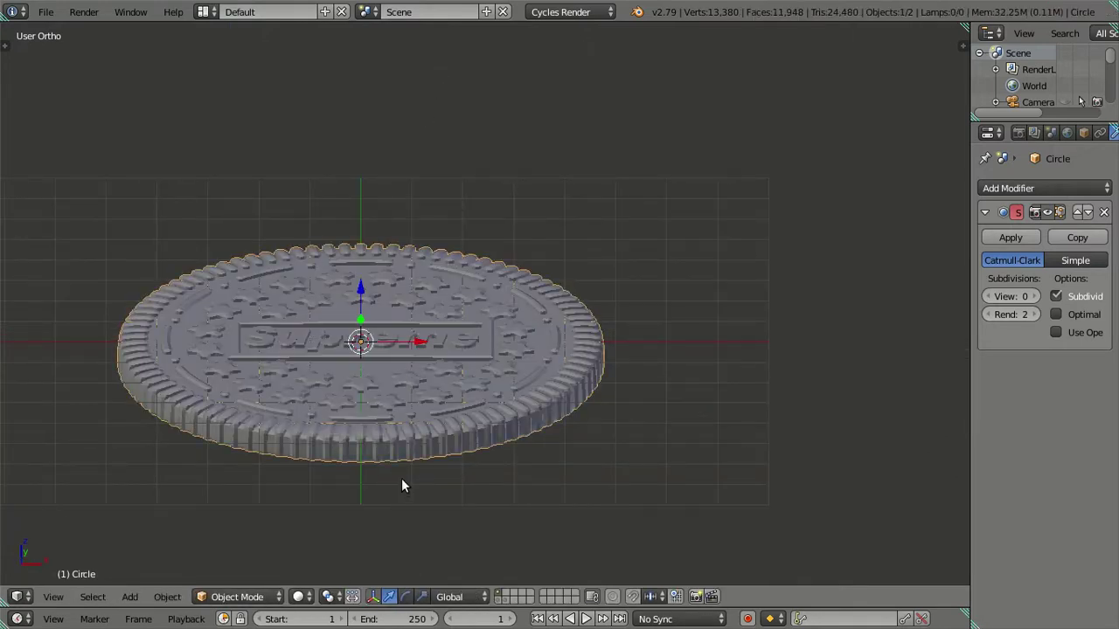
key("s")
key("z")
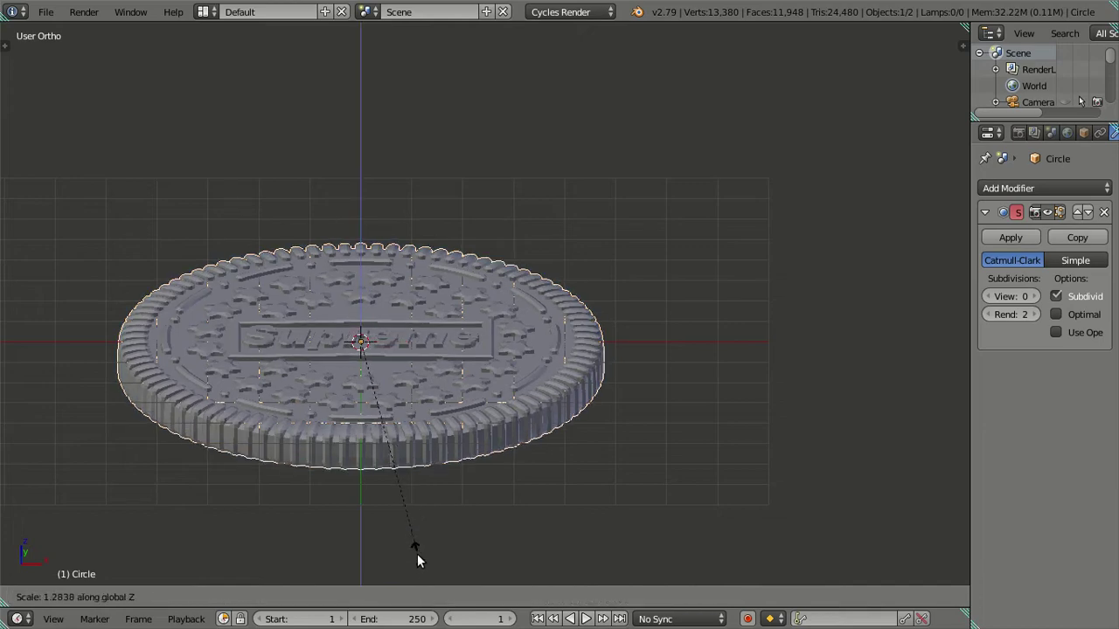
left_click(409, 321)
scroll(414, 319, "up", 1)
scroll(414, 318, "up", 1)
Step: Briefly enter Edit Mode, return to Object Mode and inspect the Supreme lettering up close
key("Tab")
scroll(414, 319, "up", 2)
mouse_move(387, 330)
middle_mouse_down()
mouse_move(499, 201)
mouse_move(586, 152)
mouse_move(658, 176)
mouse_move(894, 158)
mouse_move(677, 162)
middle_mouse_up()
scroll(530, 230, "up", 3)
scroll(531, 231, "down", 3)
key("Tab")
mouse_move(589, 163)
middle_mouse_down()
mouse_move(519, 245)
mouse_move(470, 250)
middle_mouse_up()
scroll(446, 306, "up", 3)
scroll(430, 346, "down", 5)
mouse_move(399, 230)
middle_mouse_down()
mouse_move(332, 182)
mouse_move(287, 180)
mouse_move(399, 195)
mouse_move(442, 183)
mouse_move(492, 210)
mouse_move(531, 210)
mouse_move(522, 270)
mouse_move(579, 190)
mouse_move(623, 180)
mouse_move(619, 169)
mouse_move(562, 162)
middle_mouse_up()
Step: Enter Edit Mode on the Circle mesh with the transform side panel shown and nothing selected
scroll(432, 124, "up", 3)
middle_click_drag(433, 125, 497, 330, "shift")
scroll(494, 352, "up", 2)
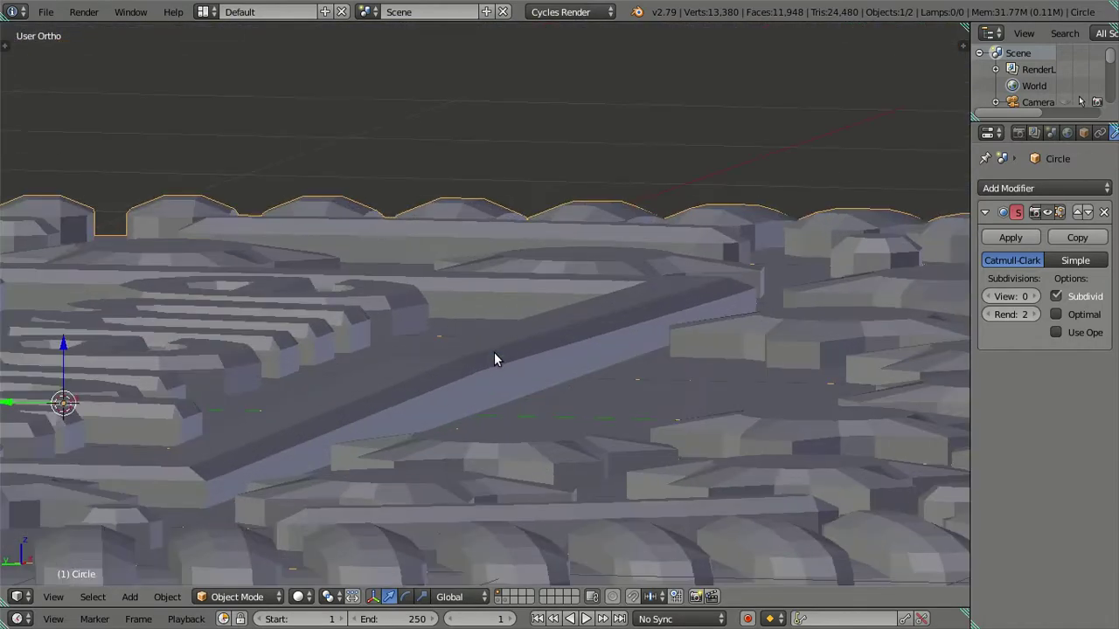
scroll(507, 358, "up", 2)
key("Tab")
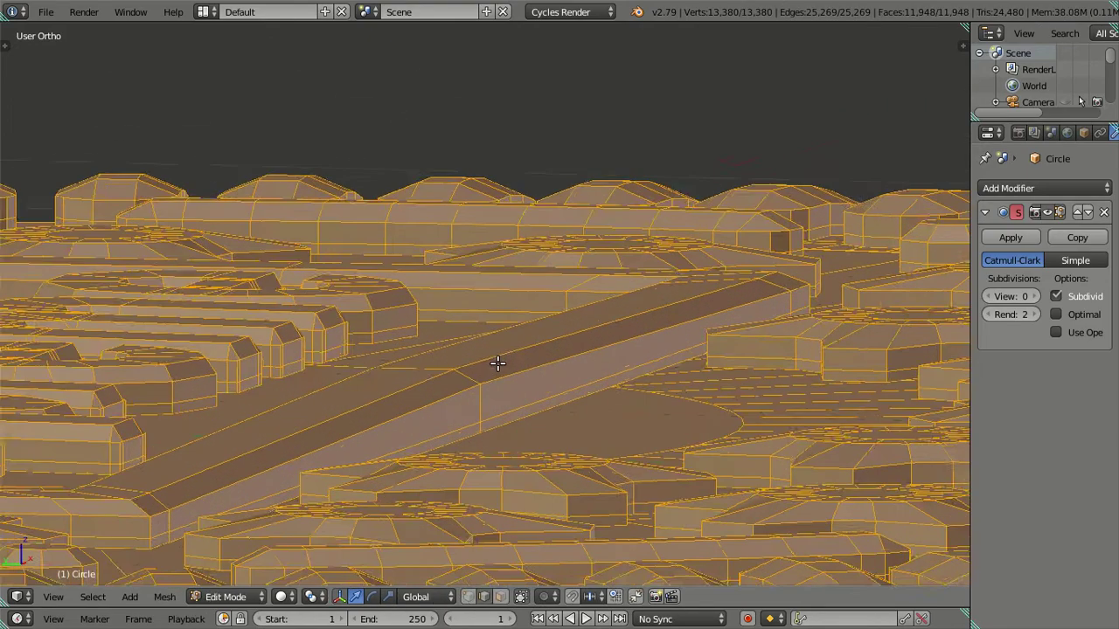
mouse_move(496, 362)
middle_mouse_down()
mouse_move(539, 367)
mouse_move(531, 357)
mouse_move(513, 366)
middle_mouse_up()
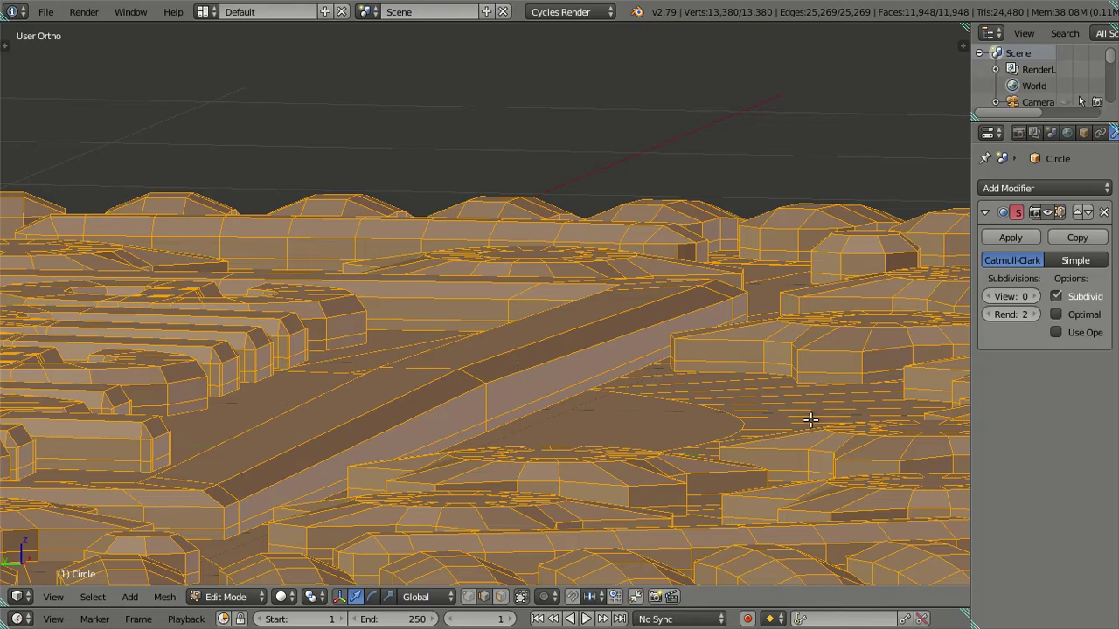
key("n")
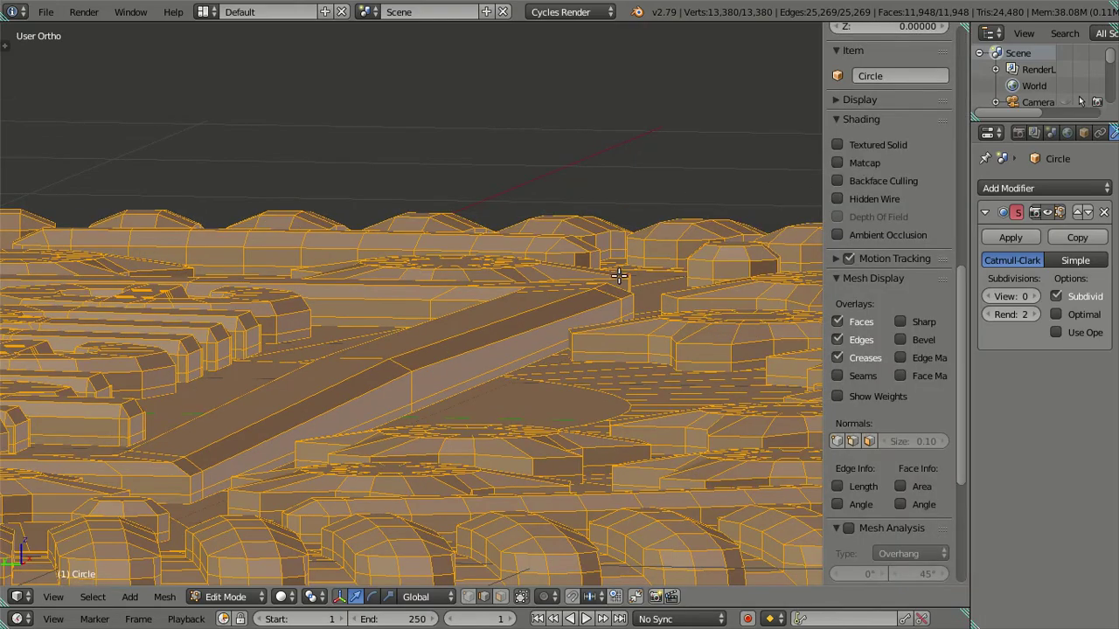
key("a")
Step: Select lettering and frame ridge vertices and lower the ridge edge to height 0.09
middle_click_drag(587, 292, 632, 307)
scroll(592, 308, "up", 2)
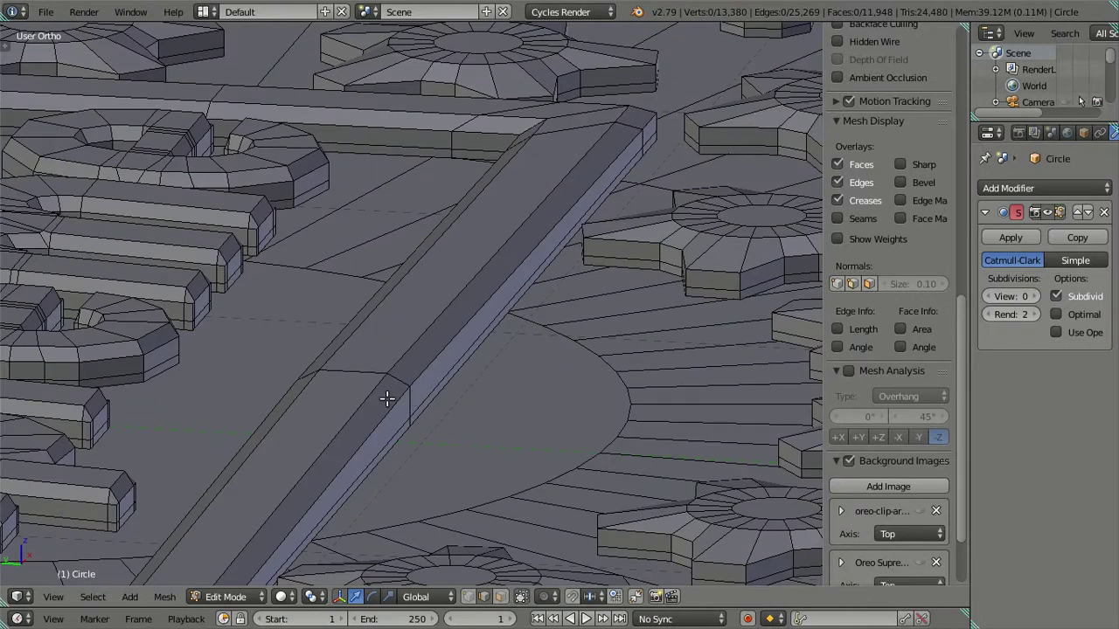
scroll(899, 128, "up", 4)
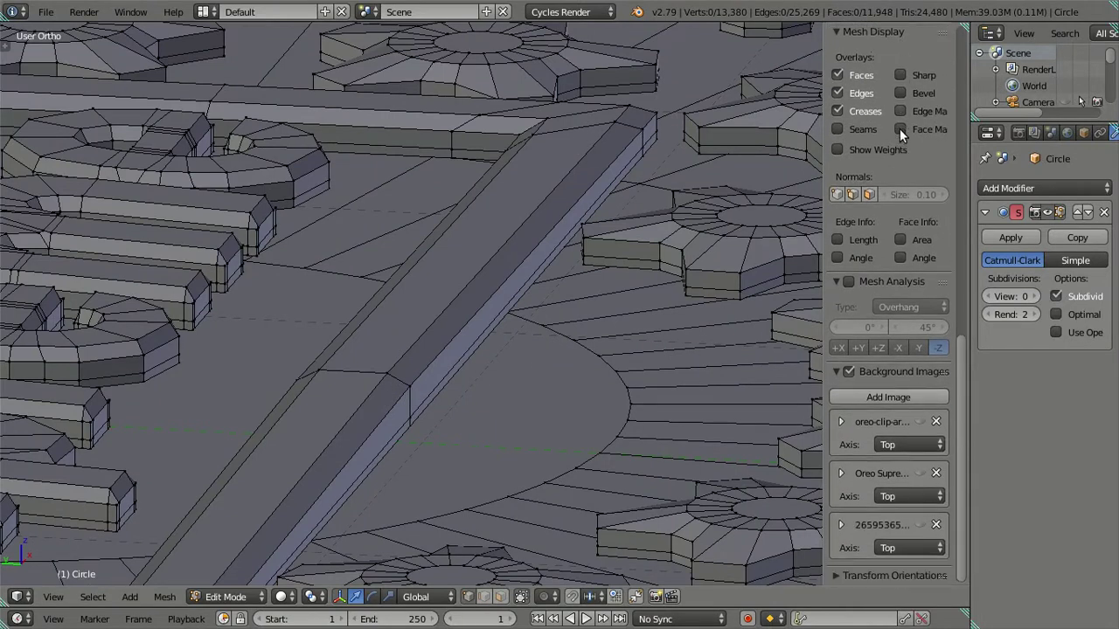
scroll(882, 151, "up", 5)
scroll(881, 153, "up", 5)
scroll(881, 153, "up", 5)
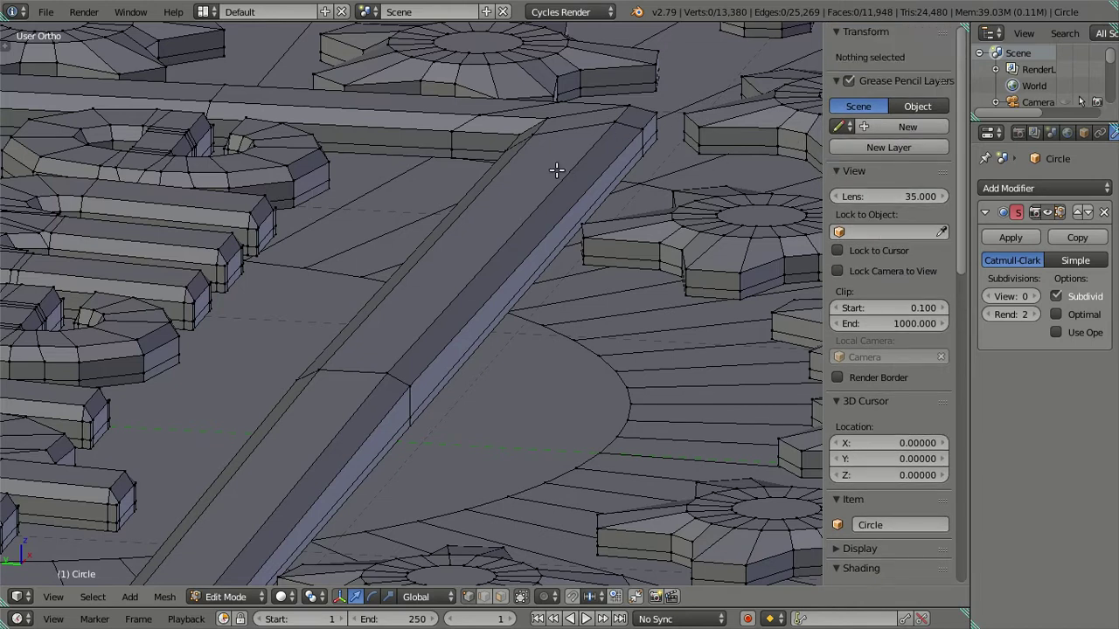
middle_click_drag(556, 170, 340, 276, "shift")
right_click(233, 259)
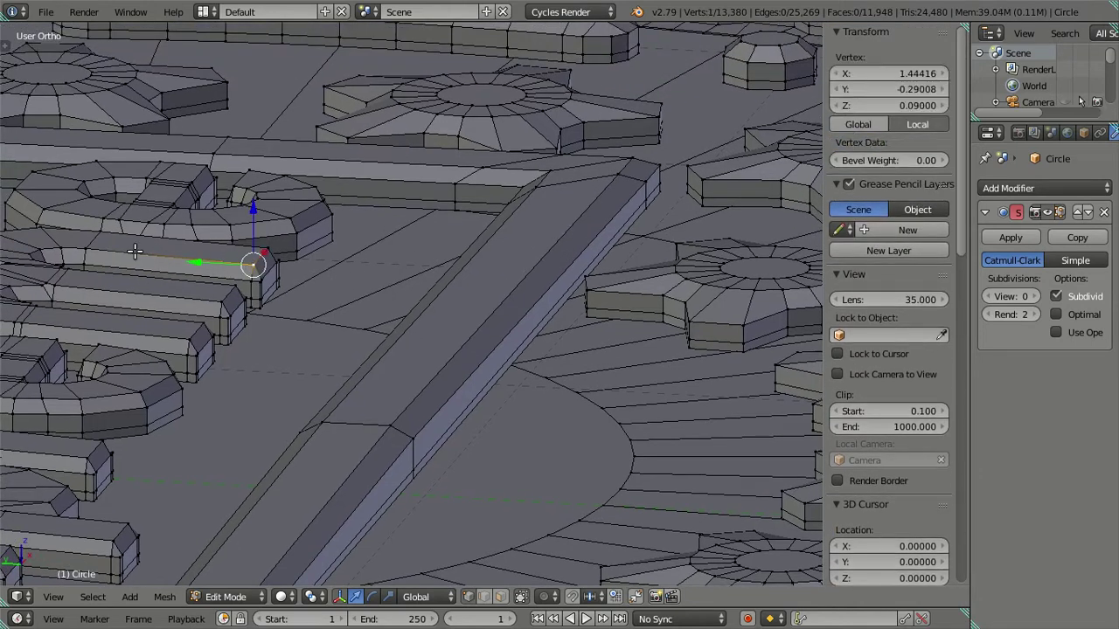
right_click(100, 249, "shift")
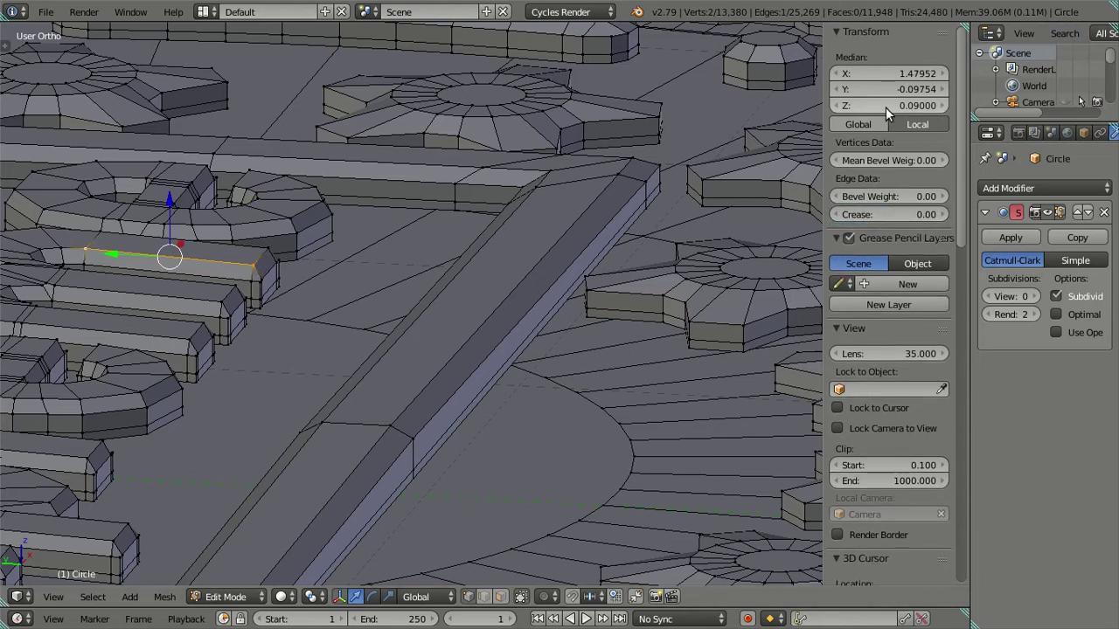
right_click(392, 418)
right_click(320, 419, "shift")
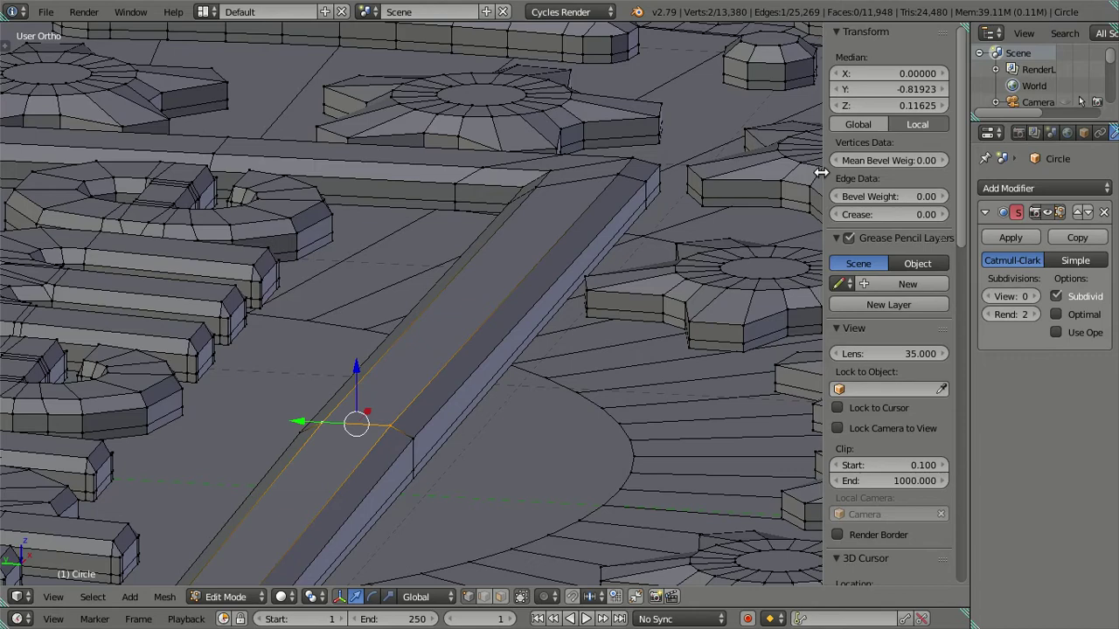
left_click_drag(879, 105, 865, 105)
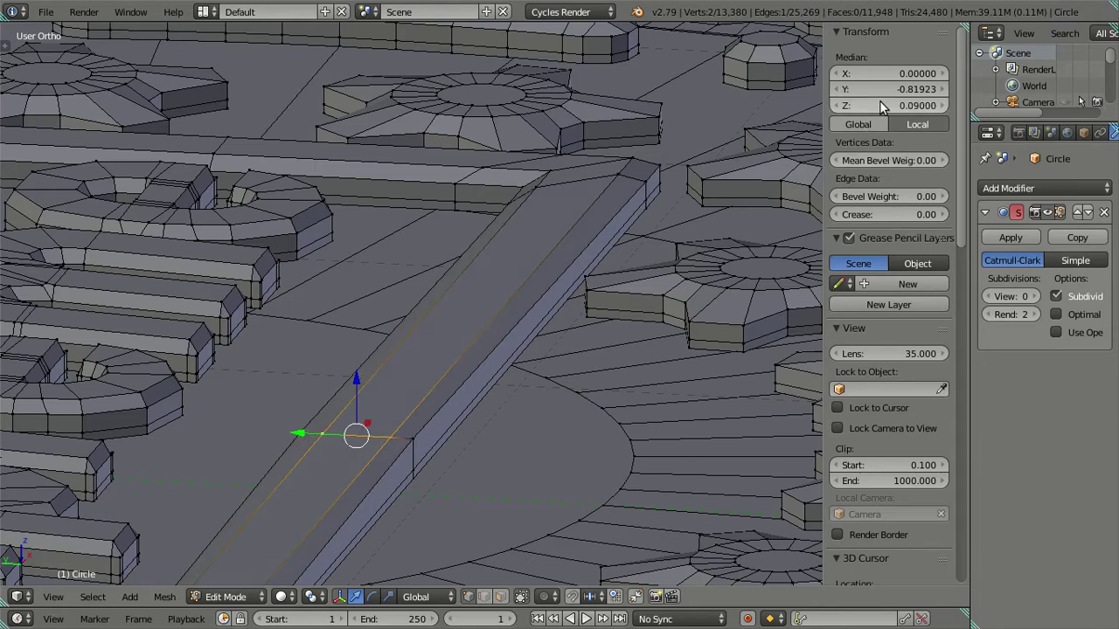
Step: Pick edges and vertices along the opposite ridge and lettering, then deselect all
middle_click_drag(399, 270, 577, 290)
right_click(323, 355)
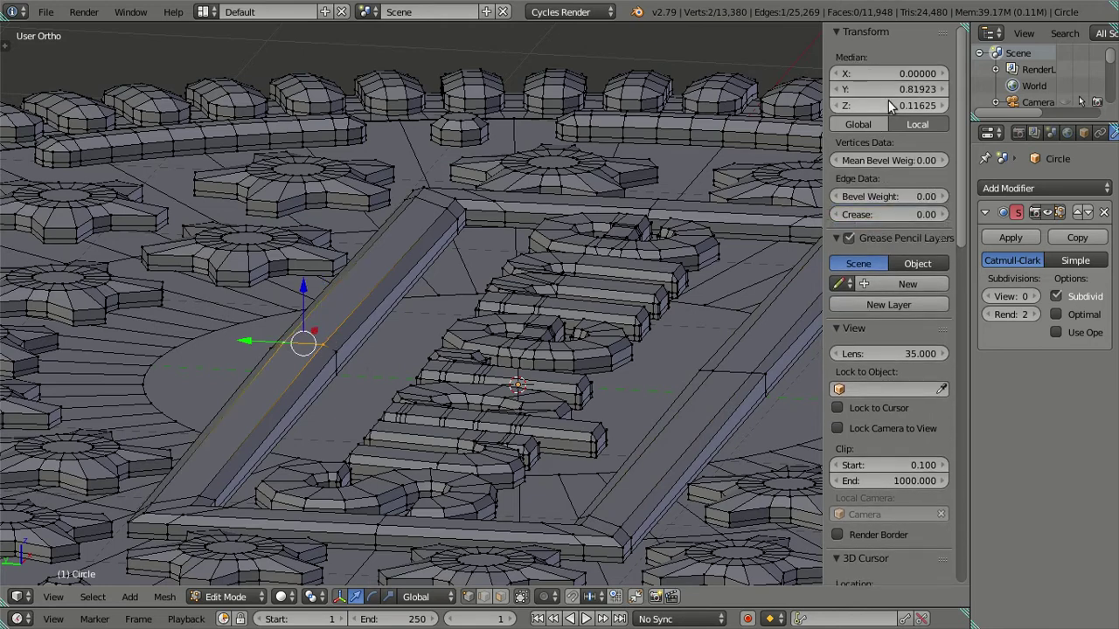
key("a")
scroll(371, 380, "up", 2)
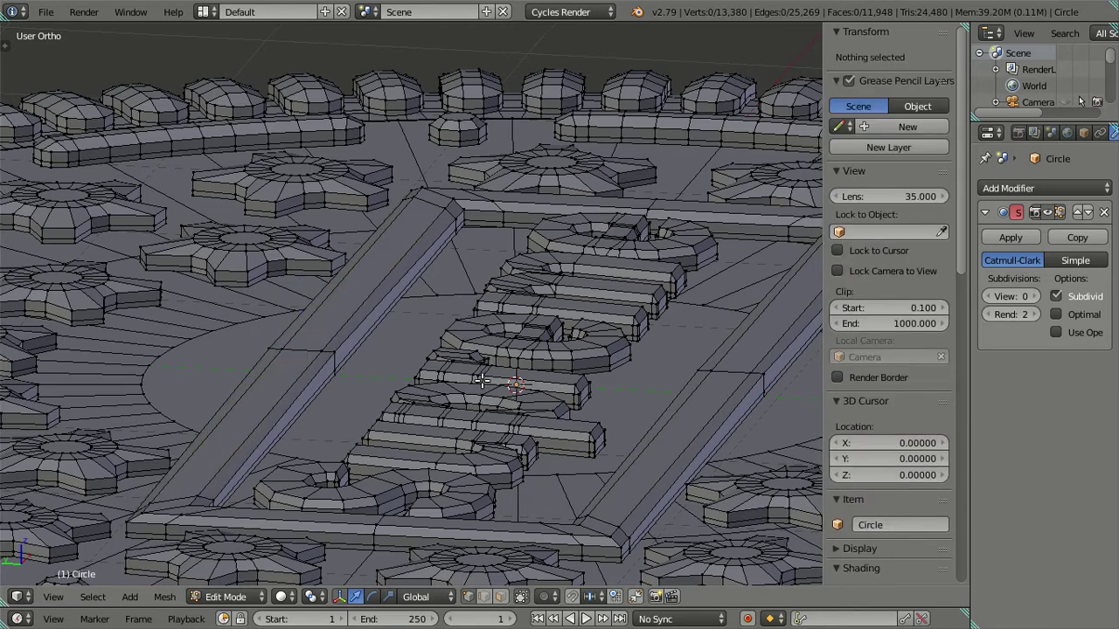
right_click(470, 343)
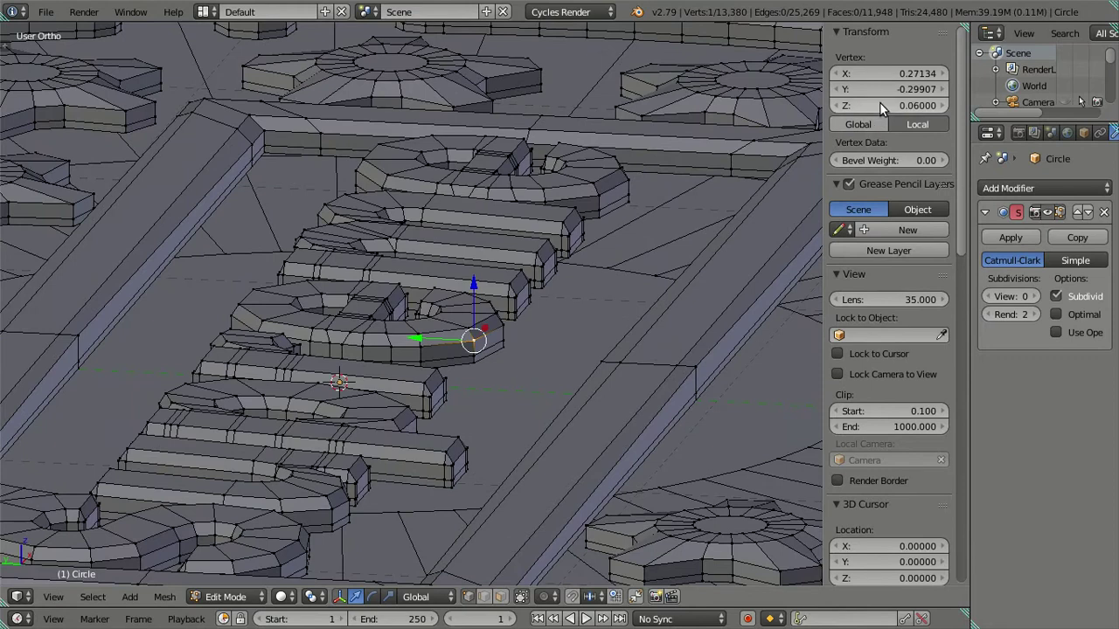
key("a")
right_click(697, 367)
right_click(599, 358, "shift")
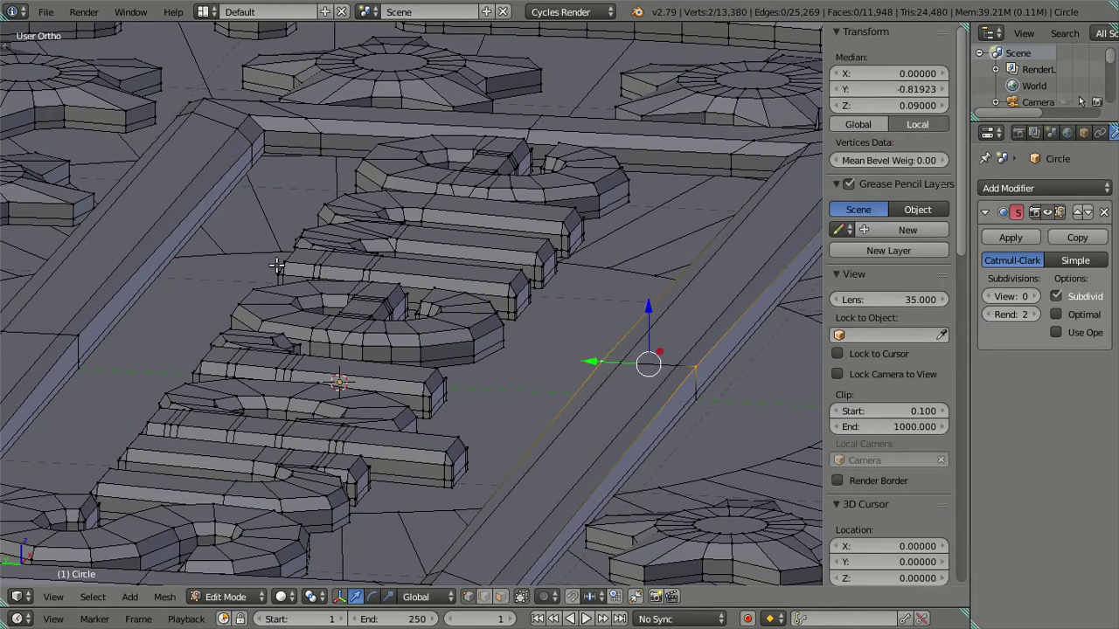
right_click(79, 329, "shift")
middle_click_drag(79, 329, 152, 329, "shift")
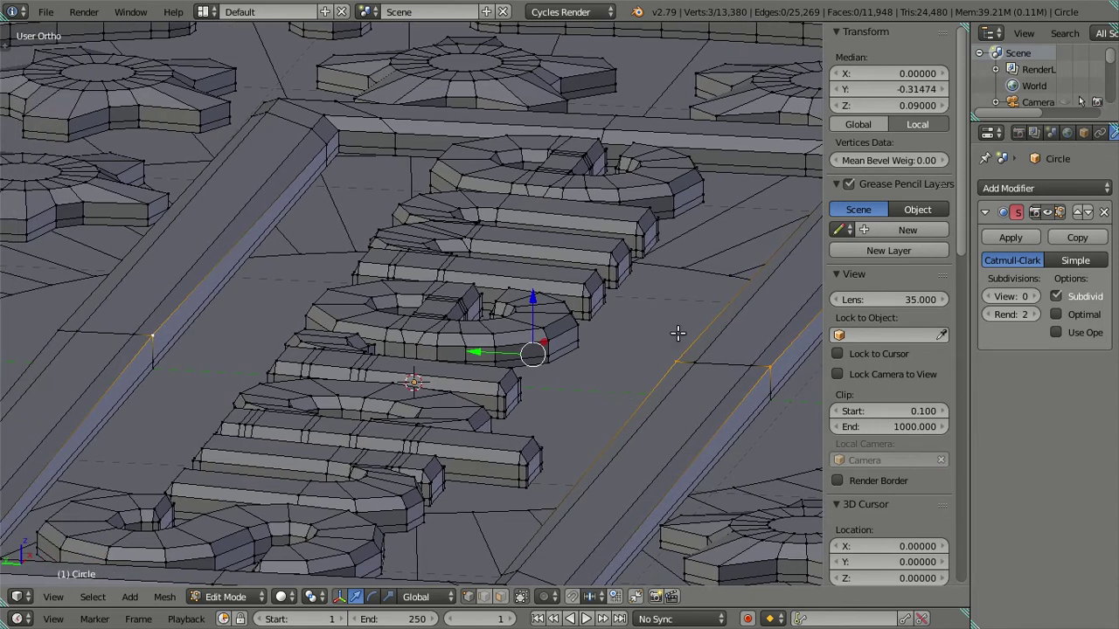
right_click(57, 331, "shift")
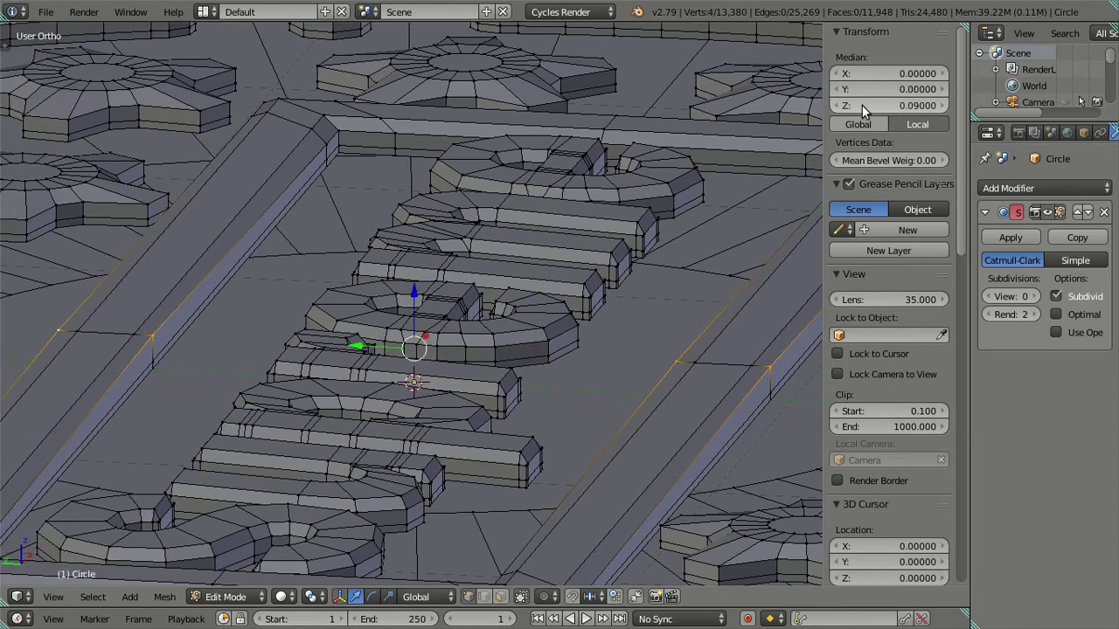
key("a")
scroll(637, 264, "down", 3)
Step: Back in Object Mode with the side panel hidden, select the plate and scale it along Z
key("Tab")
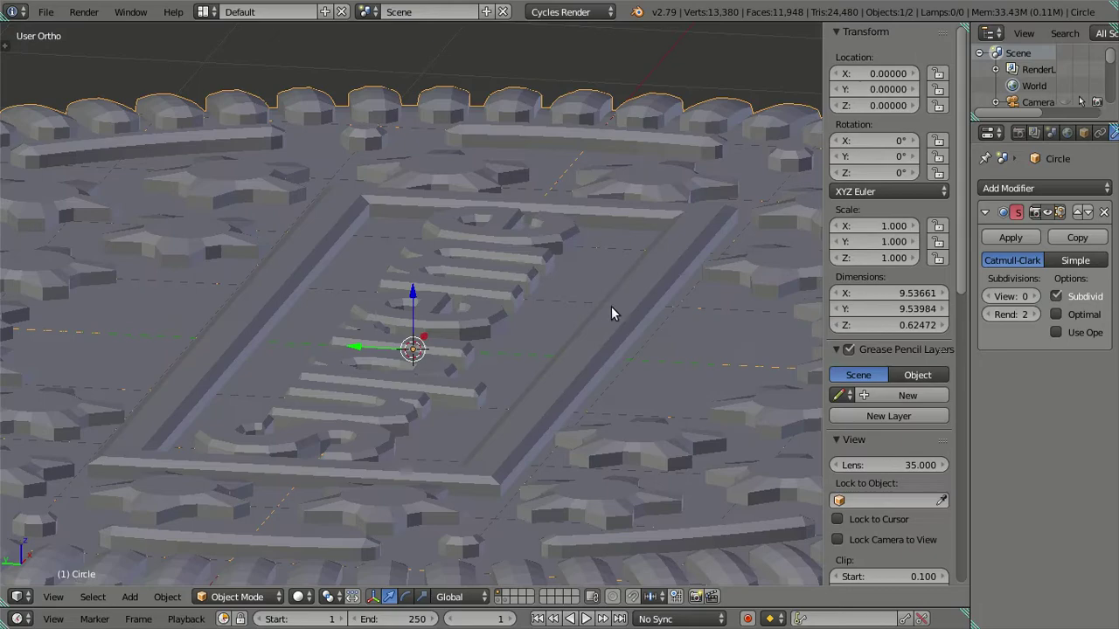
scroll(612, 312, "up", 2)
scroll(567, 361, "up", 3)
scroll(398, 281, "down", 5)
mouse_move(399, 275)
middle_mouse_down()
mouse_move(322, 301)
mouse_move(481, 291)
mouse_move(362, 326)
middle_mouse_up()
scroll(363, 326, "down", 2)
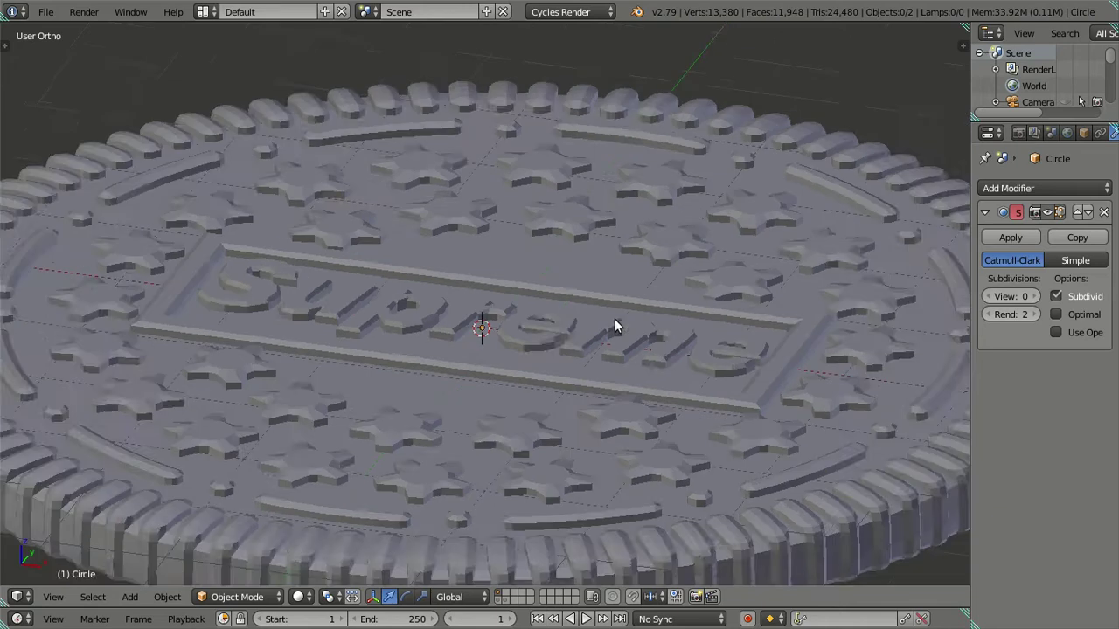
scroll(603, 349, "down", 2)
key("n")
right_click(560, 489)
key("s")
key("z")
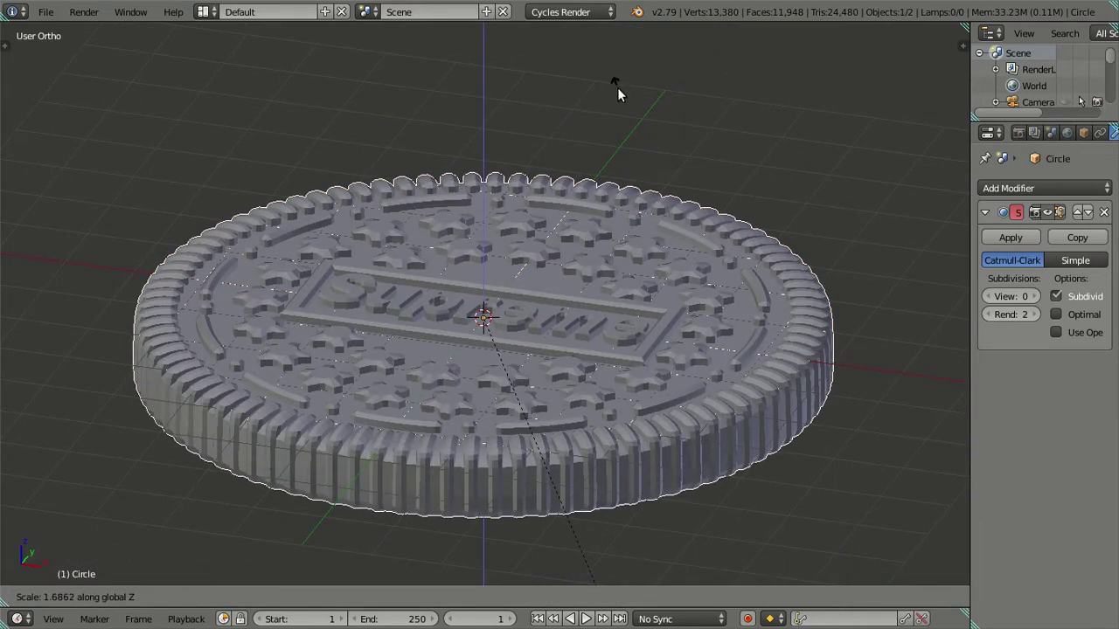
left_click(549, 87)
Step: In front view, scale the cookie 1.5 times along Z with sz1.5
mouse_move(385, 282)
middle_mouse_down()
mouse_move(415, 224)
mouse_move(445, 364)
mouse_move(453, 303)
mouse_move(559, 277)
middle_mouse_up()
key("z")
scroll(561, 374, "up", 3)
scroll(512, 380, "up", 2)
scroll(512, 383, "down", 2)
key("z")
mouse_move(512, 380)
middle_mouse_down()
mouse_move(555, 377)
mouse_move(544, 399)
middle_mouse_up()
key("KP_1")
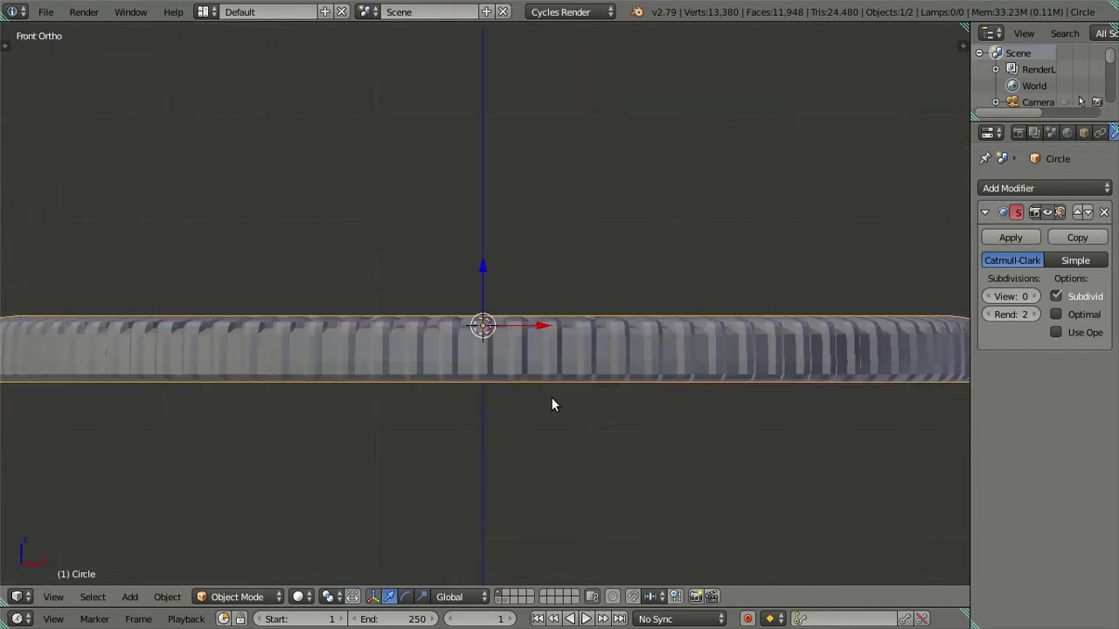
type("sz")
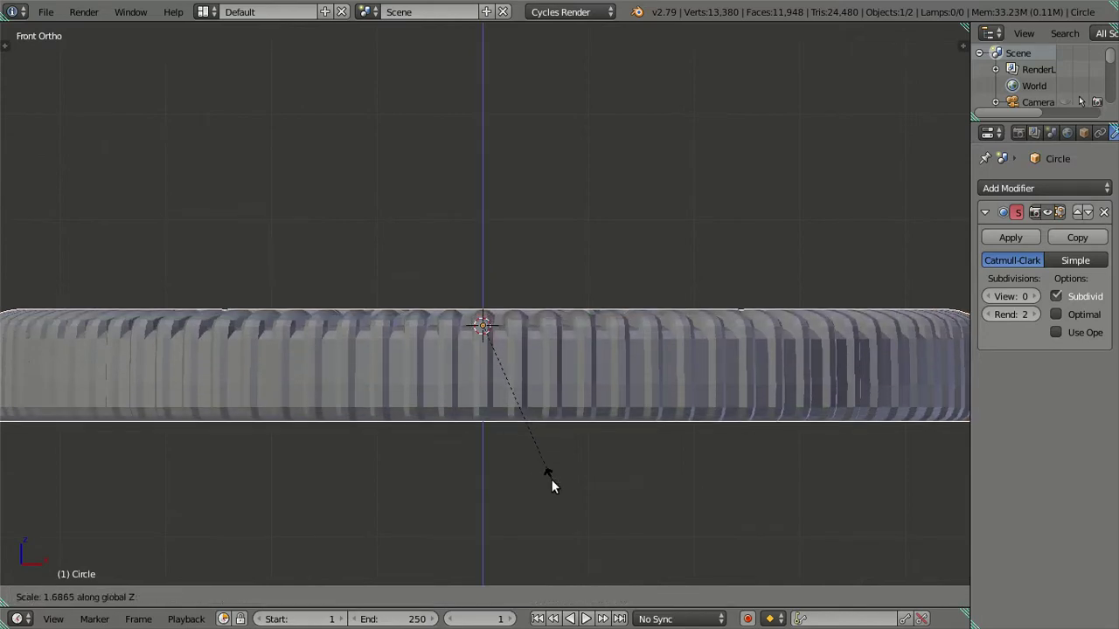
type("1.5")
key("Return")
Step: Set the cookie's viewport subdivision level to 2 and inspect the smoothed lettering
mouse_move(551, 478)
middle_mouse_down()
mouse_move(513, 379)
mouse_move(604, 411)
mouse_move(559, 455)
middle_mouse_up()
key("ctrl+1")
key("ctrl+2")
scroll(611, 398, "up", 3)
mouse_move(623, 376)
middle_mouse_down()
mouse_move(612, 397)
mouse_move(579, 340)
middle_mouse_up()
scroll(611, 398, "down", 3)
Step: Set the cookie's viewport subdivision level back to 0 and deselect it
scroll(572, 338, "up", 1)
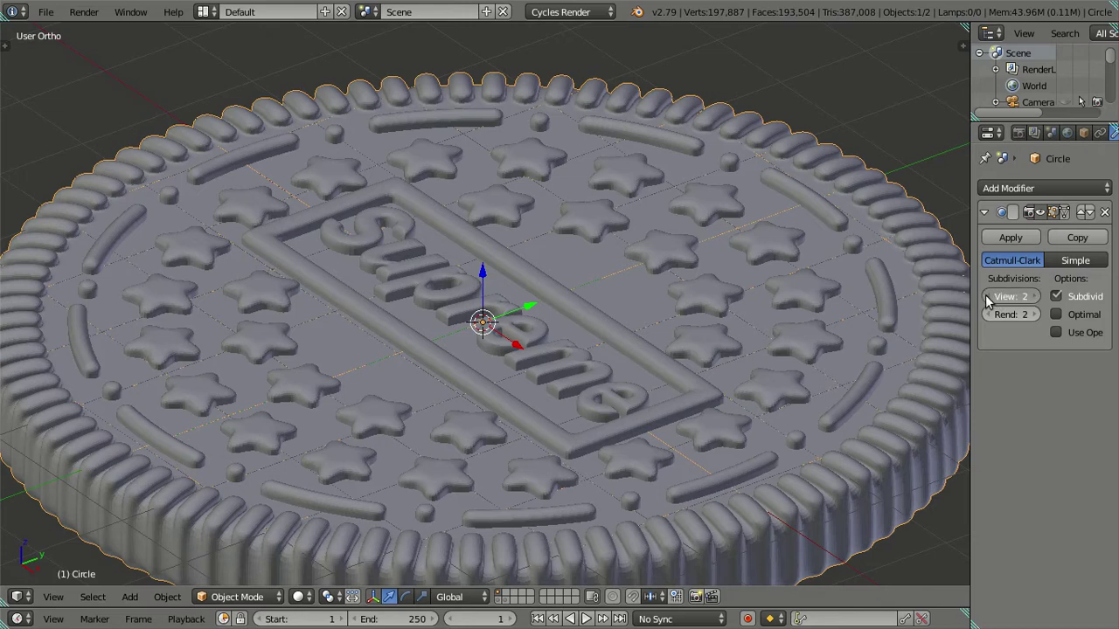
left_click_drag(988, 300, 912, 297)
key("ctrl+1")
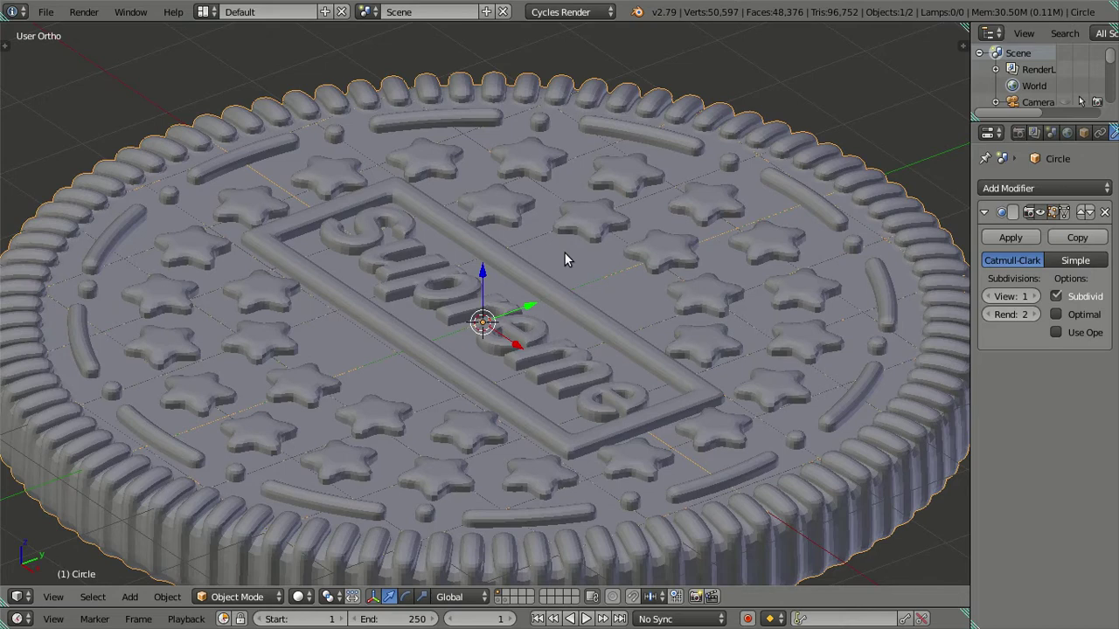
key("ctrl+0")
scroll(563, 252, "down", 1)
scroll(564, 252, "down", 2)
scroll(564, 252, "down", 1)
key("a")
Step: In front wireframe view, select the cookie and begin scaling it along Z
mouse_move(558, 284)
middle_mouse_down()
mouse_move(606, 382)
mouse_move(637, 270)
mouse_move(670, 210)
middle_mouse_up()
key("KP_1")
key("z")
scroll(511, 336, "up", 3)
scroll(472, 328, "up", 2)
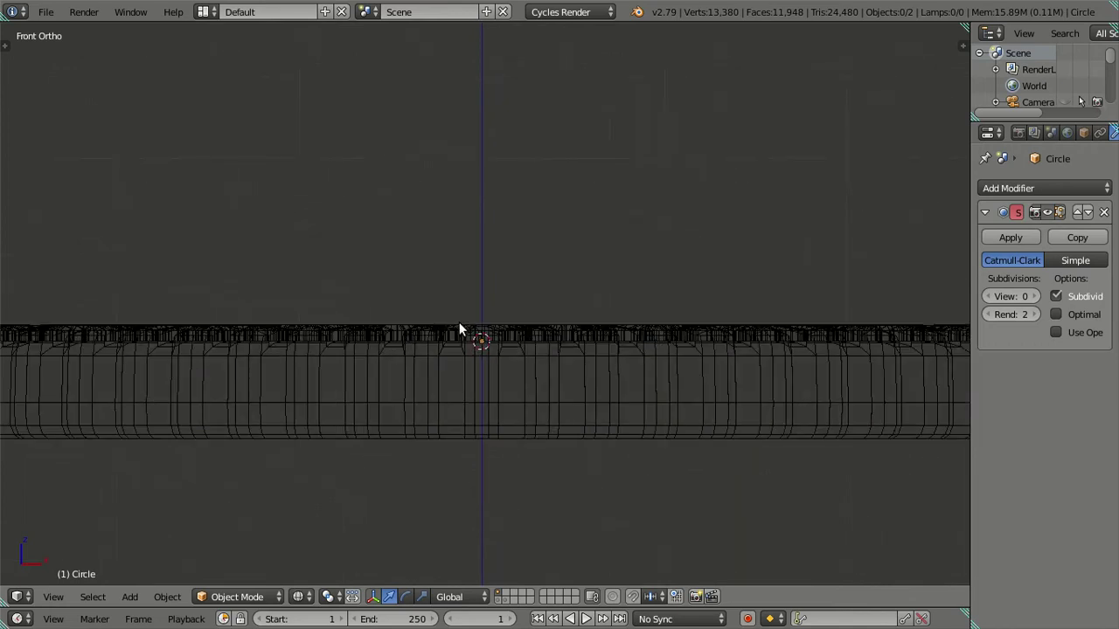
middle_click_drag(496, 437, 456, 270, "shift")
scroll(458, 267, "up", 3)
scroll(450, 232, "down", 6)
right_click(483, 257)
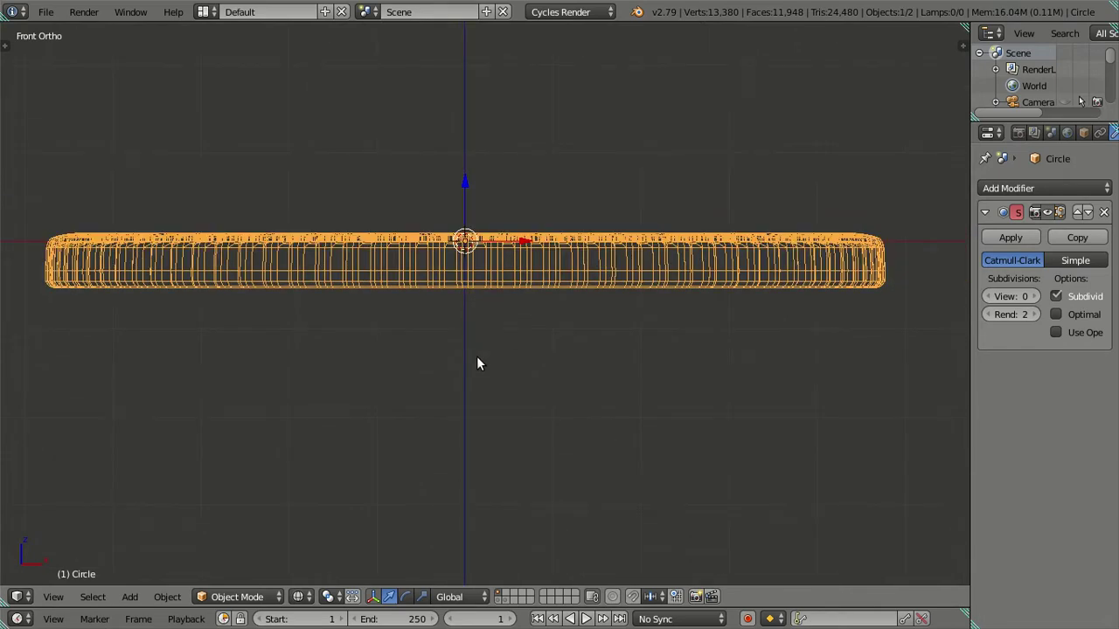
key("s")
key("z")
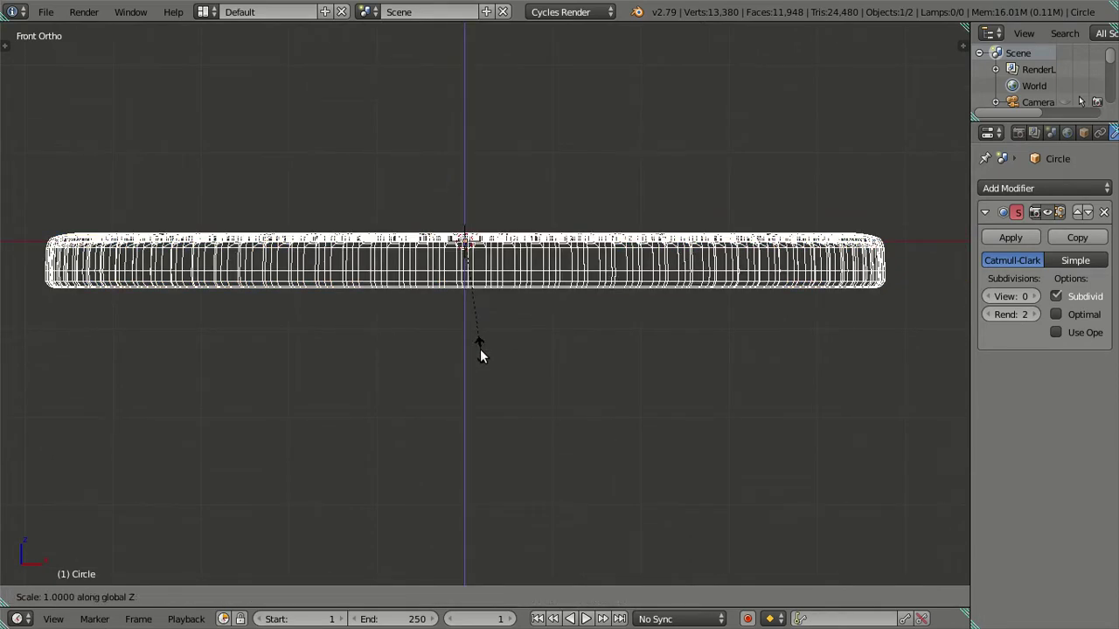
Step: Cancel the vertical scaling and reframe the view on the cookie's right end
right_click(493, 402)
middle_click_drag(752, 338, 476, 398, "shift")
scroll(476, 402, "up", 2)
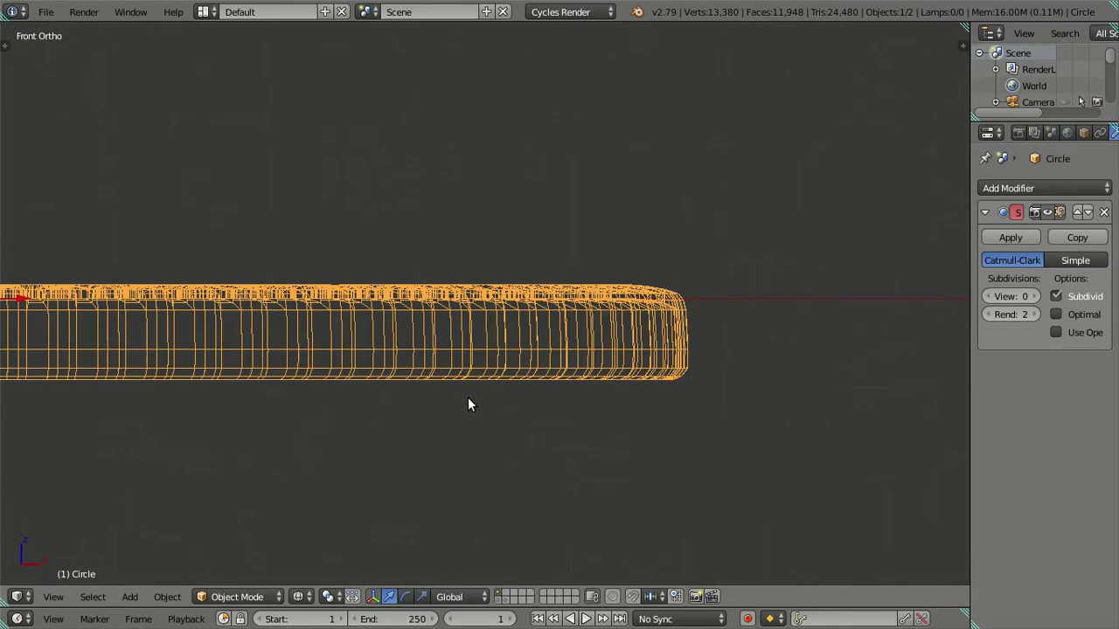
scroll(469, 397, "up", 3)
middle_click_drag(662, 369, 496, 372, "shift")
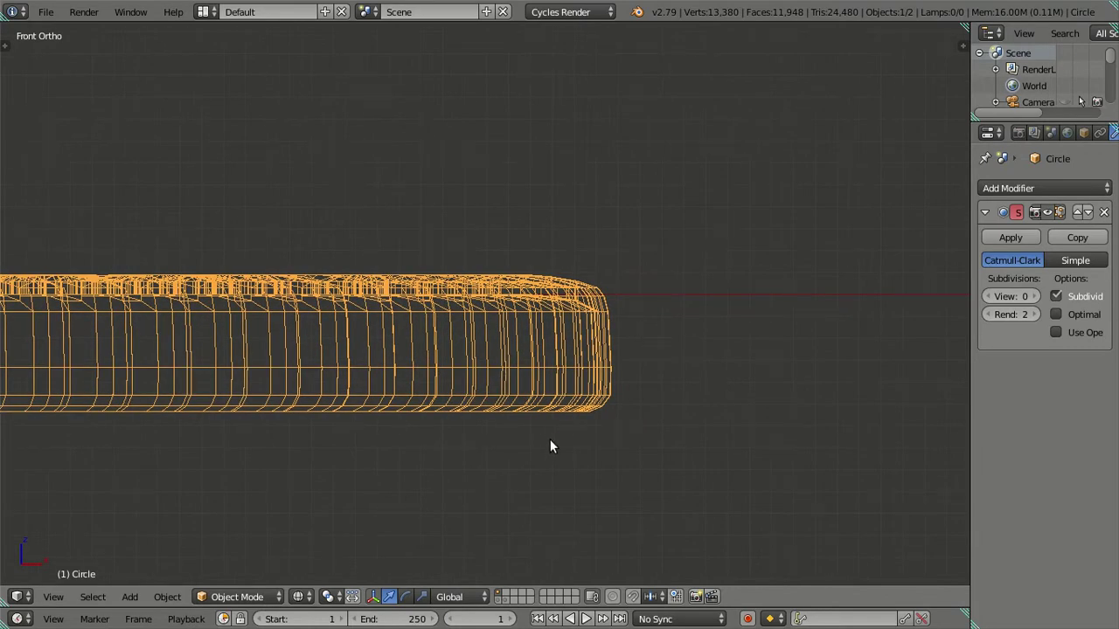
Step: Scale the cookie slightly taller along Z, then open its mesh in solid shading with nothing selected
key("s")
key("z")
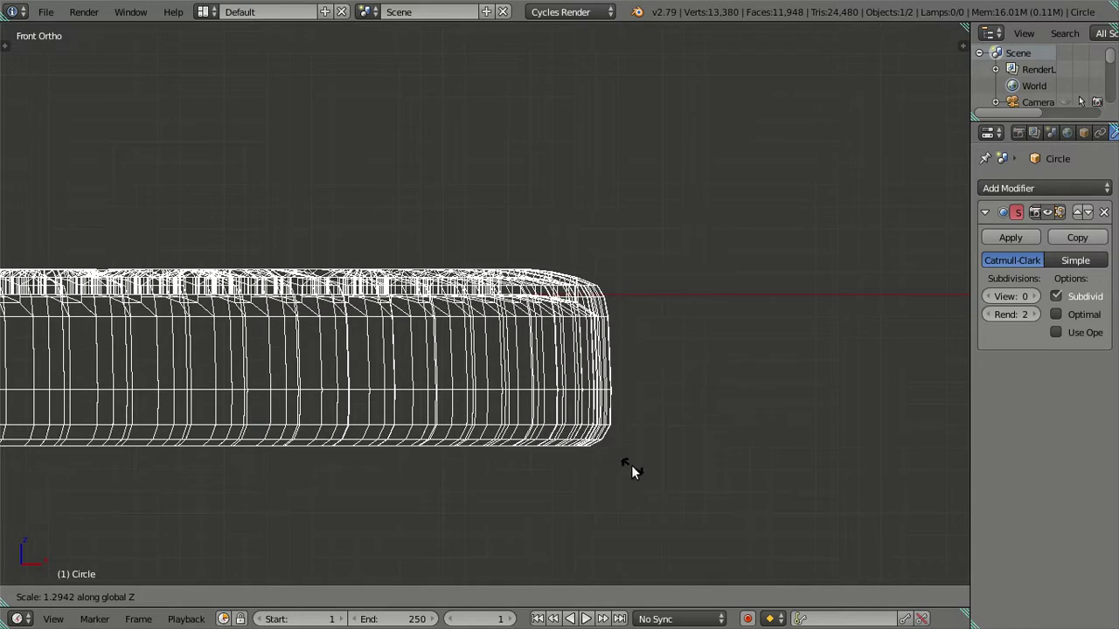
left_click(665, 210)
key("a")
key("z")
key("Tab")
key("a")
key("a")
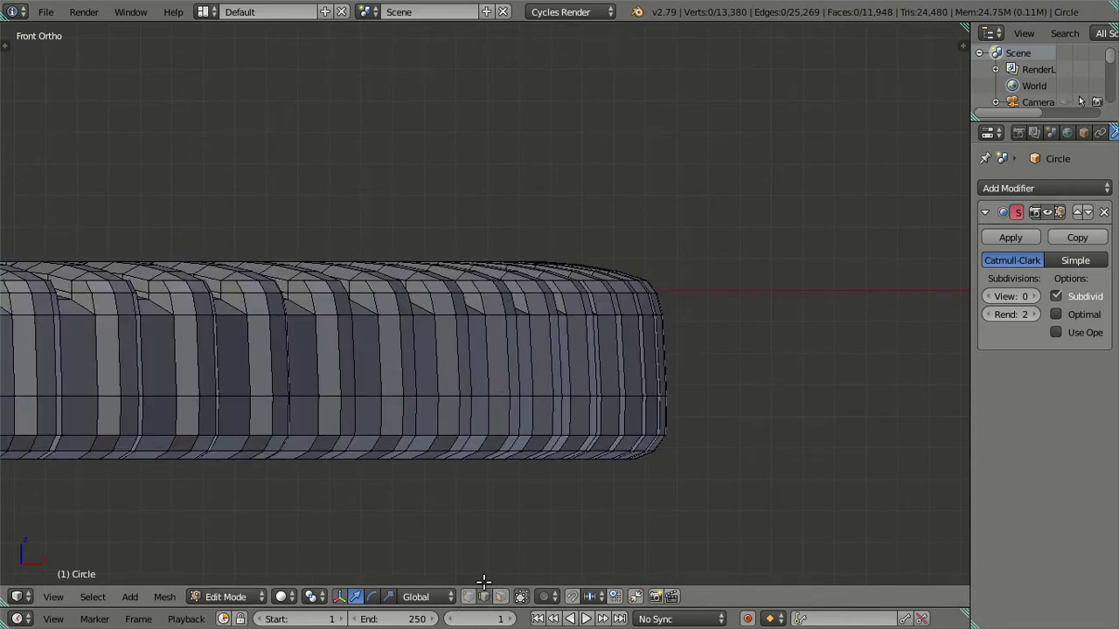
Step: Select several rim edge loops plus a lower loop, viewed from the front in wireframe
mouse_move(484, 504)
middle_mouse_down()
mouse_move(482, 463)
mouse_move(562, 395)
middle_mouse_up()
right_click(573, 361, "alt")
right_click(606, 324, "alt+shift")
right_click(623, 305, "alt+shift")
right_click(616, 297, "alt+shift")
middle_click_drag(603, 262, 580, 291)
key("KP_1")
key("z")
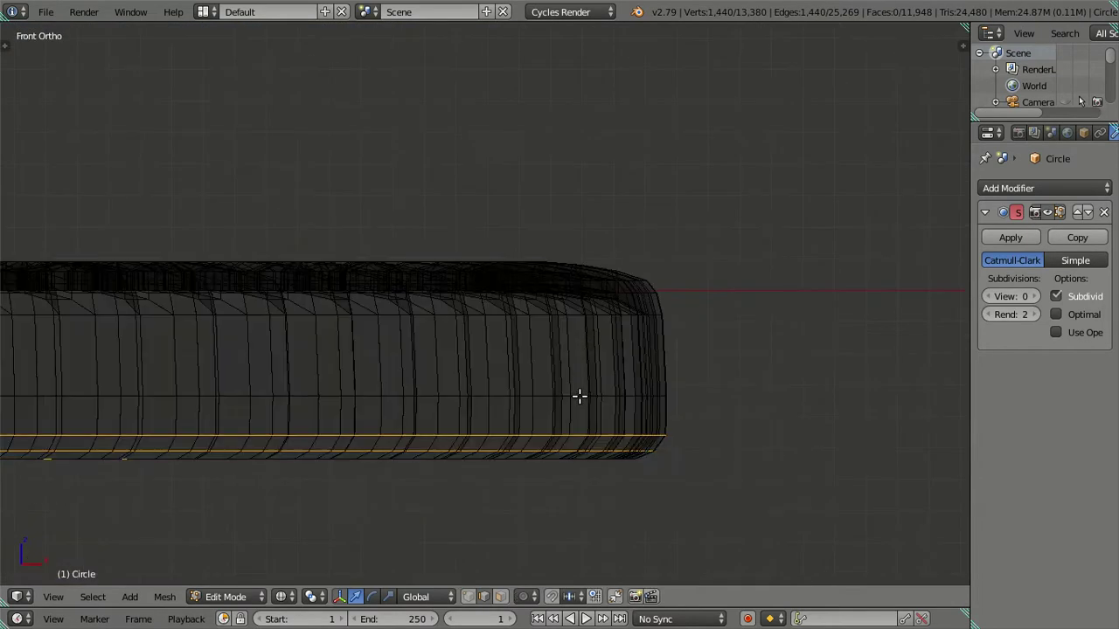
right_click(582, 395, "alt+shift")
scroll(612, 384, "up", 2)
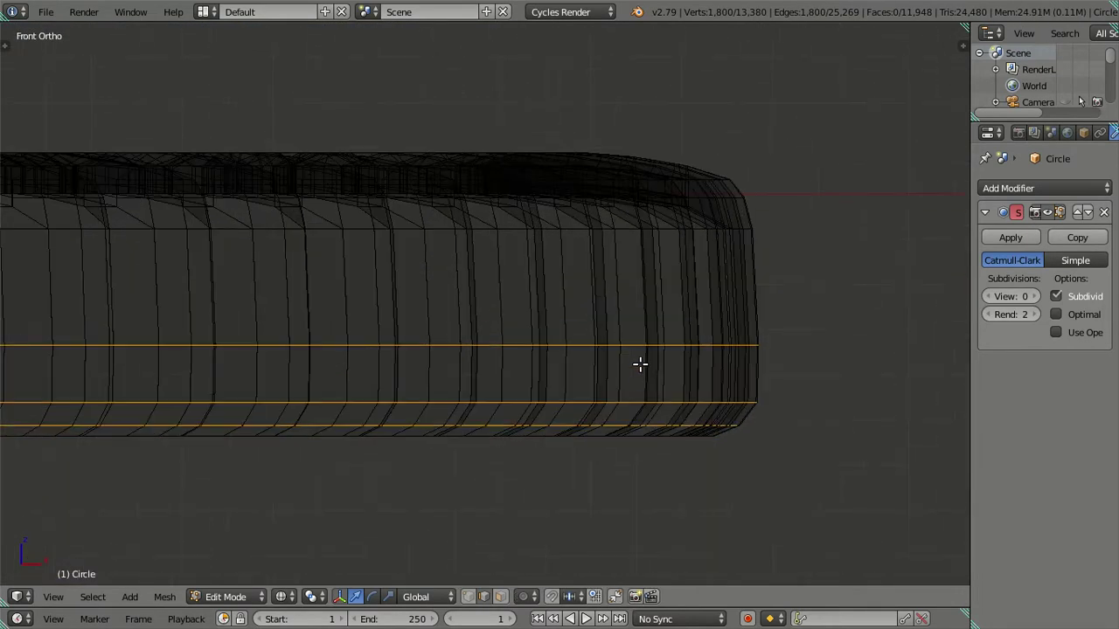
Step: Nudge the selected rim loops slightly down along Z, then return to solid shading and Object Mode
key("g")
key("z")
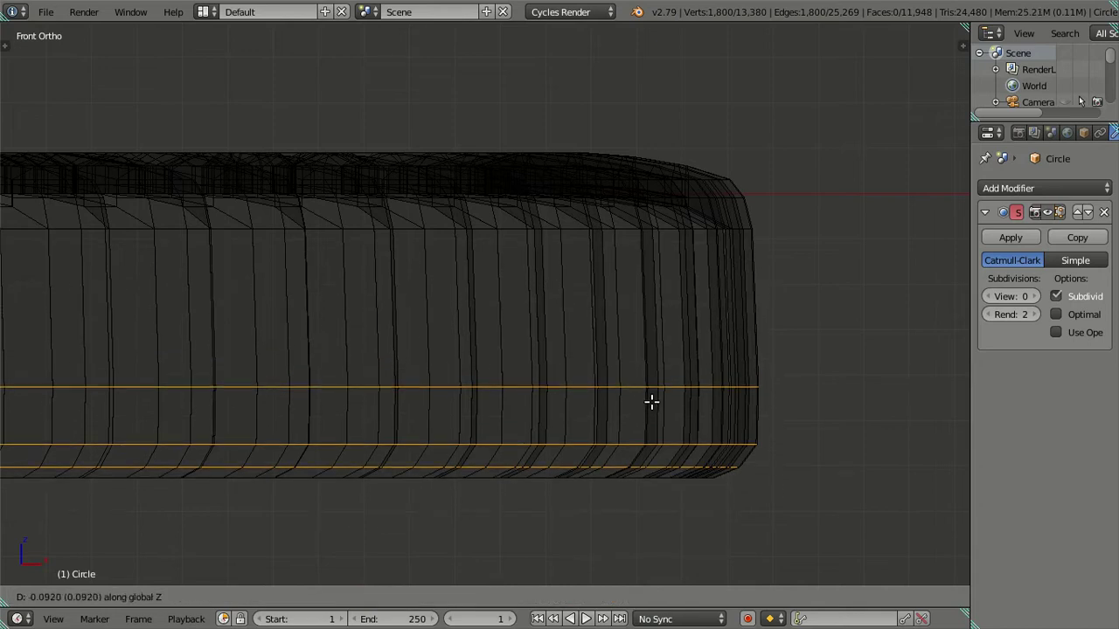
left_click(651, 402)
right_click(634, 387, "alt+shift")
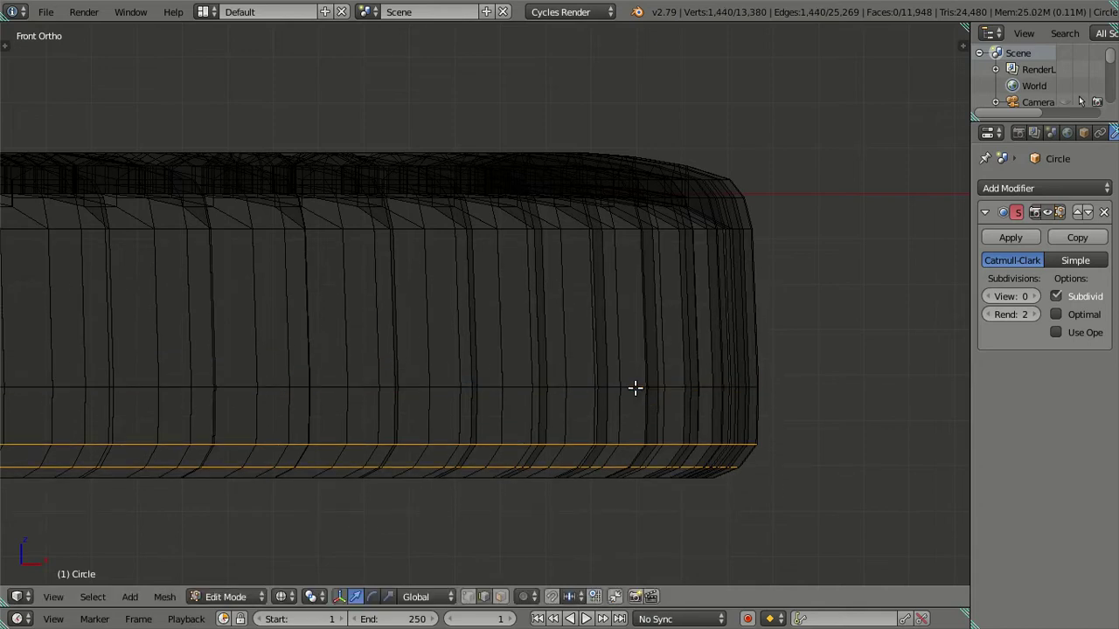
key("g")
key("z")
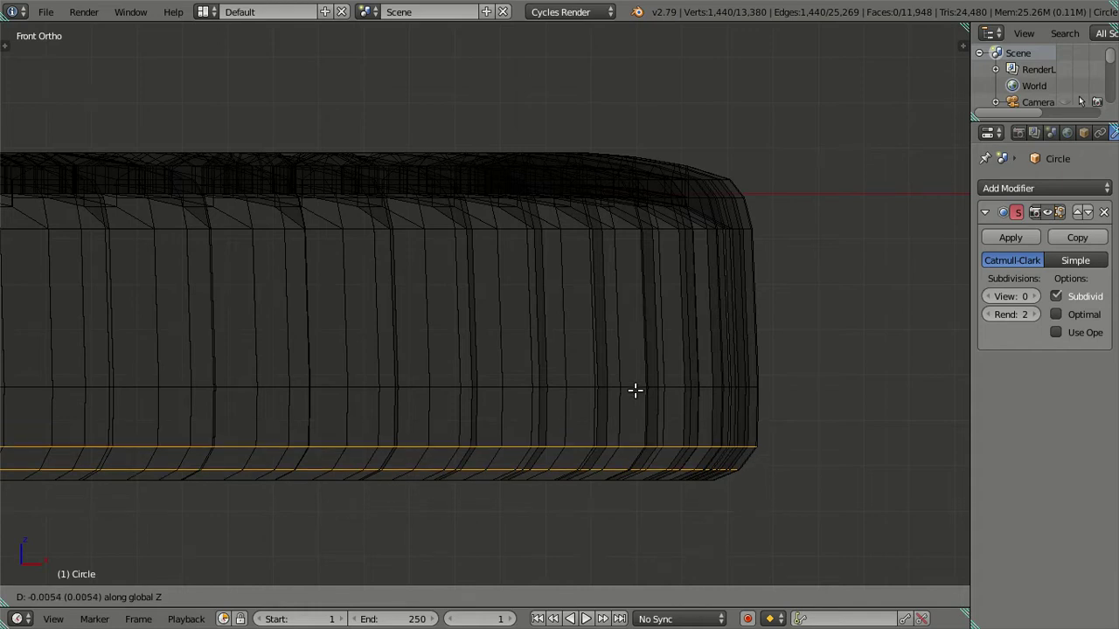
left_click(634, 391)
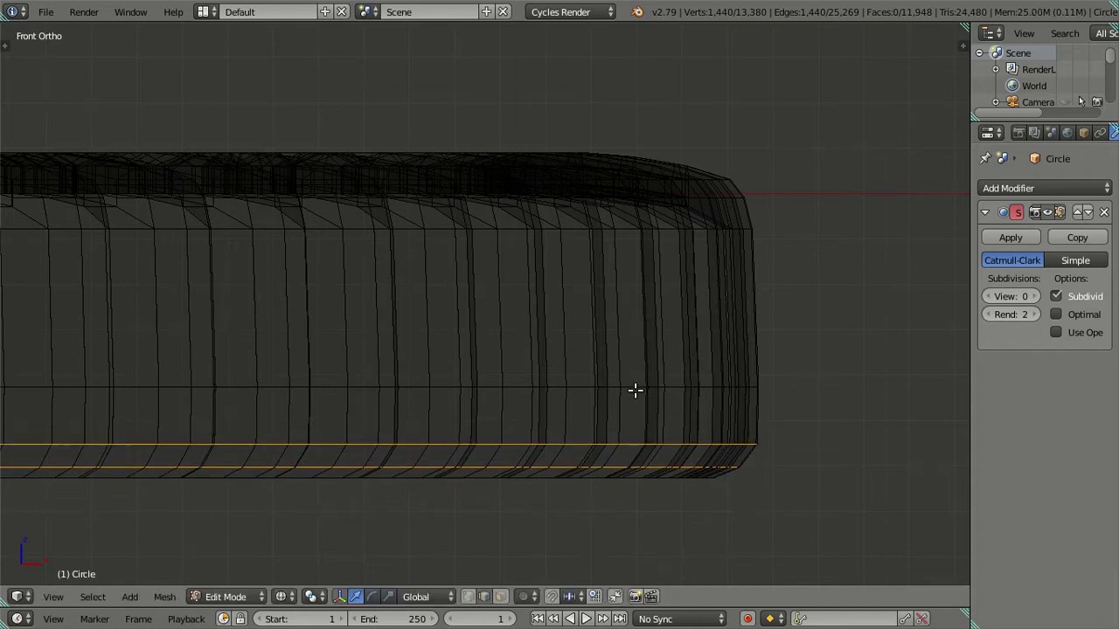
key("g")
key("z")
left_click(686, 416)
key("z")
key("Tab")
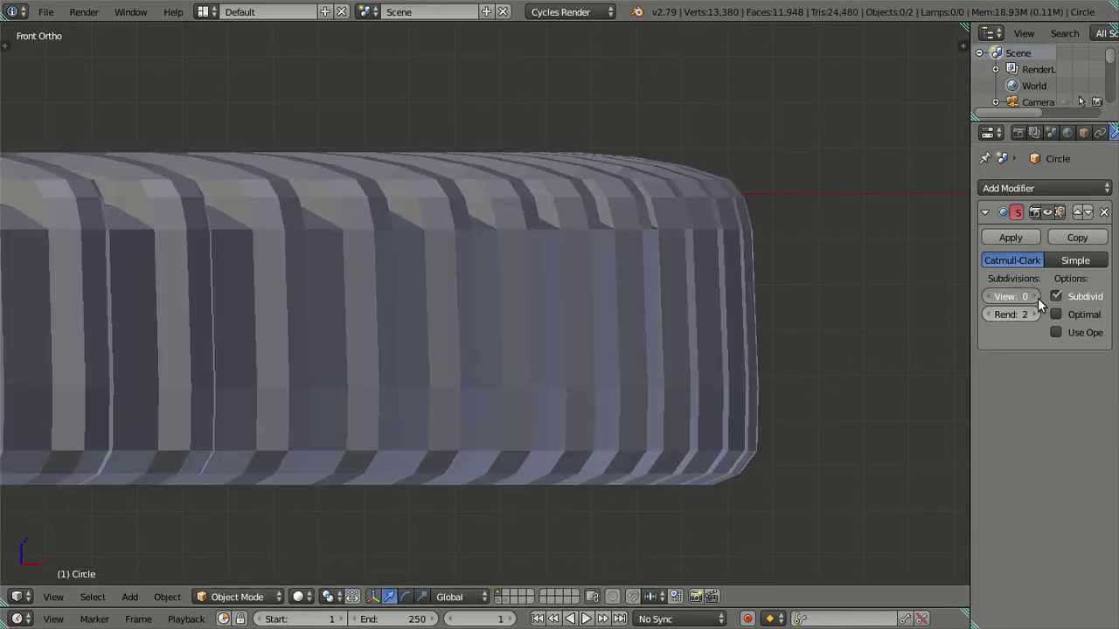
Step: Preview subdivision level 2, then move the bottom two rim loops down along Z
left_click(1035, 297)
left_click(1036, 296)
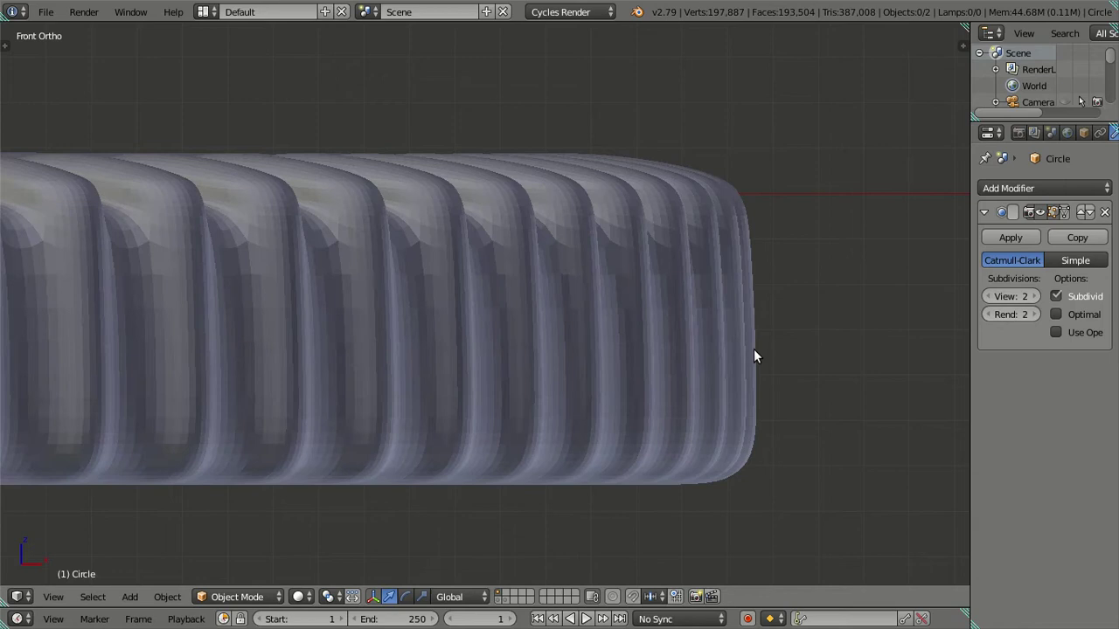
key("Tab")
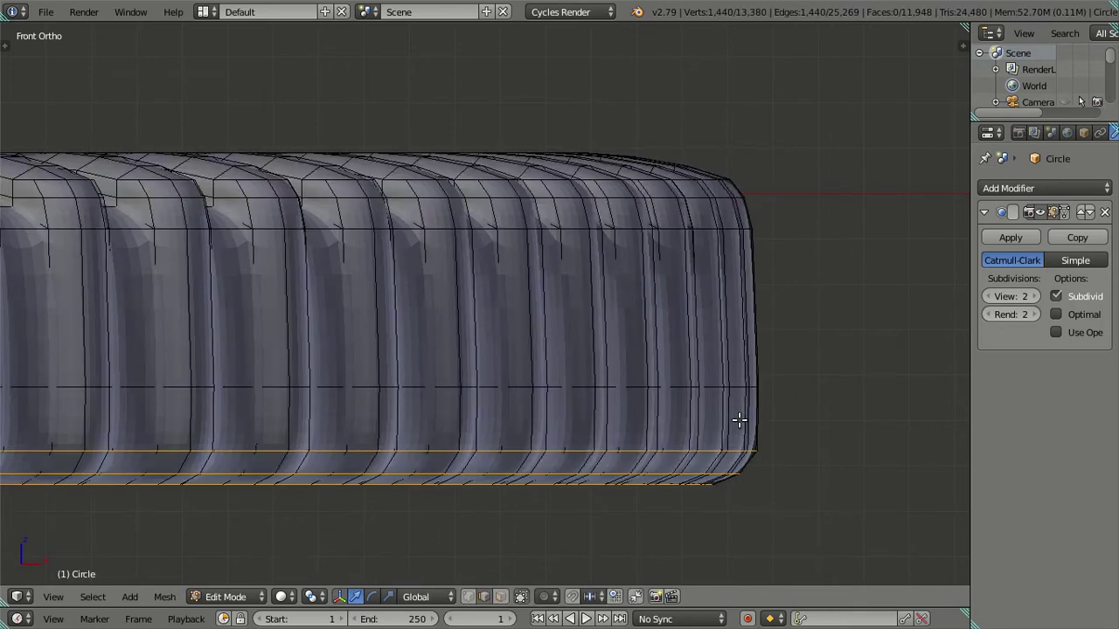
key("a")
right_click(691, 470, "alt")
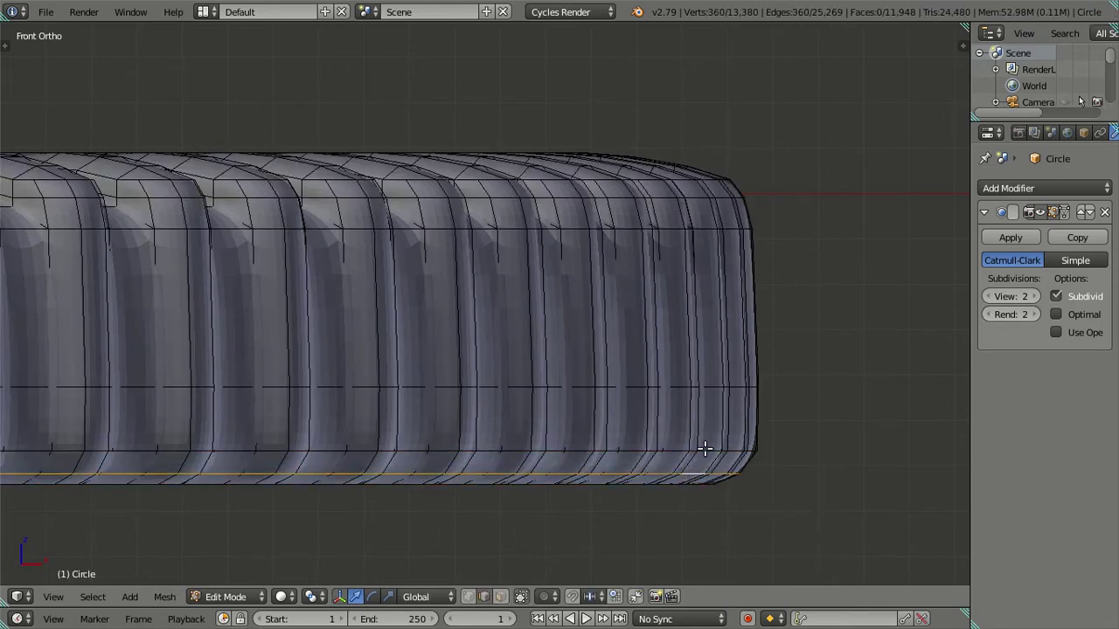
right_click(706, 447, "alt+shift")
key("g")
key("z")
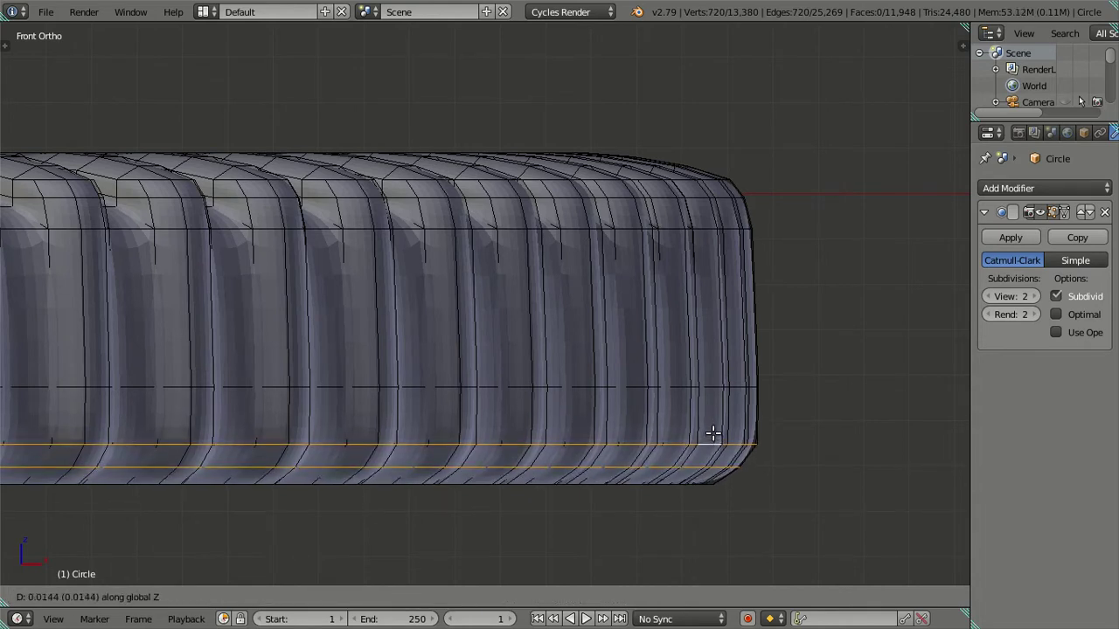
left_click(717, 458)
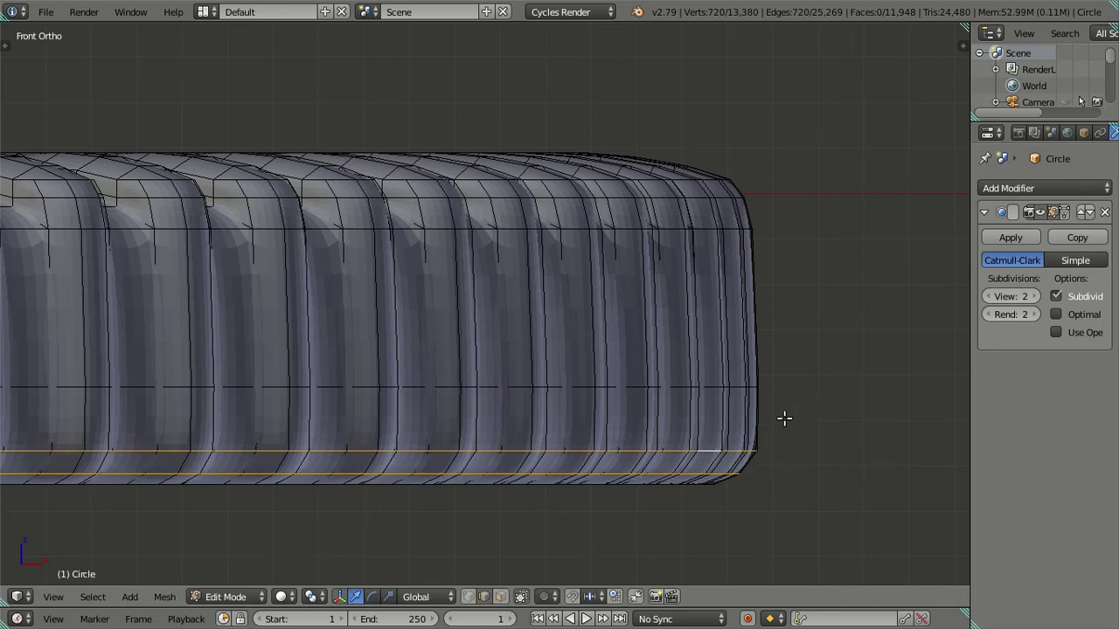
Step: Set the viewport subdivision level to 0 and nudge the selected loops along Z again
left_click(1011, 296)
type("0")
key("Return")
scroll(776, 394, "up", 3)
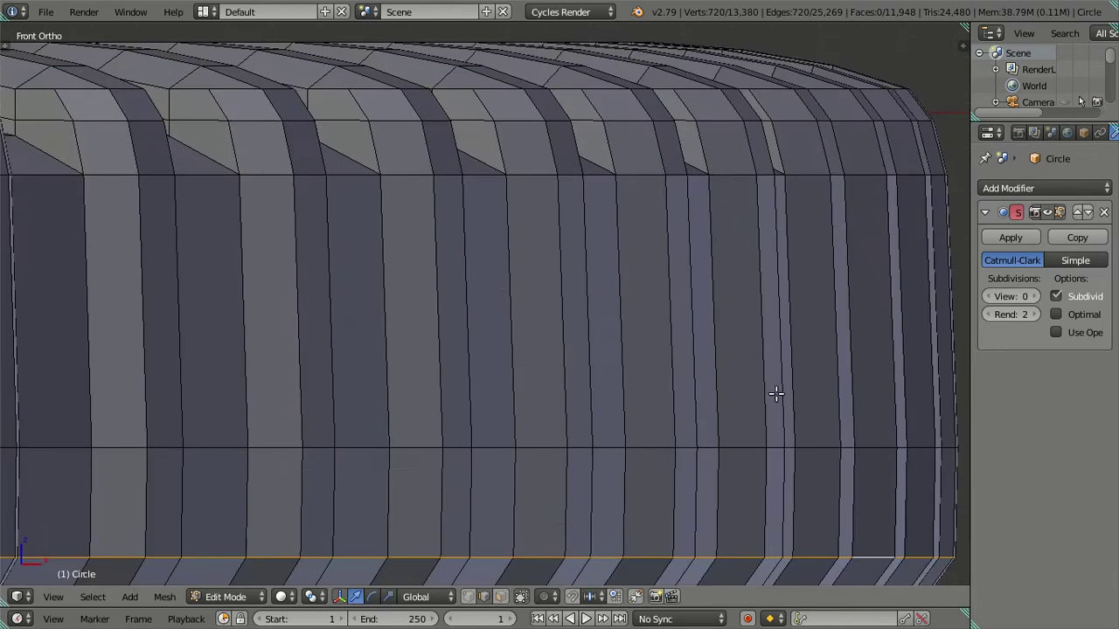
middle_click_drag(785, 558, 649, 349, "shift")
key("g")
key("z")
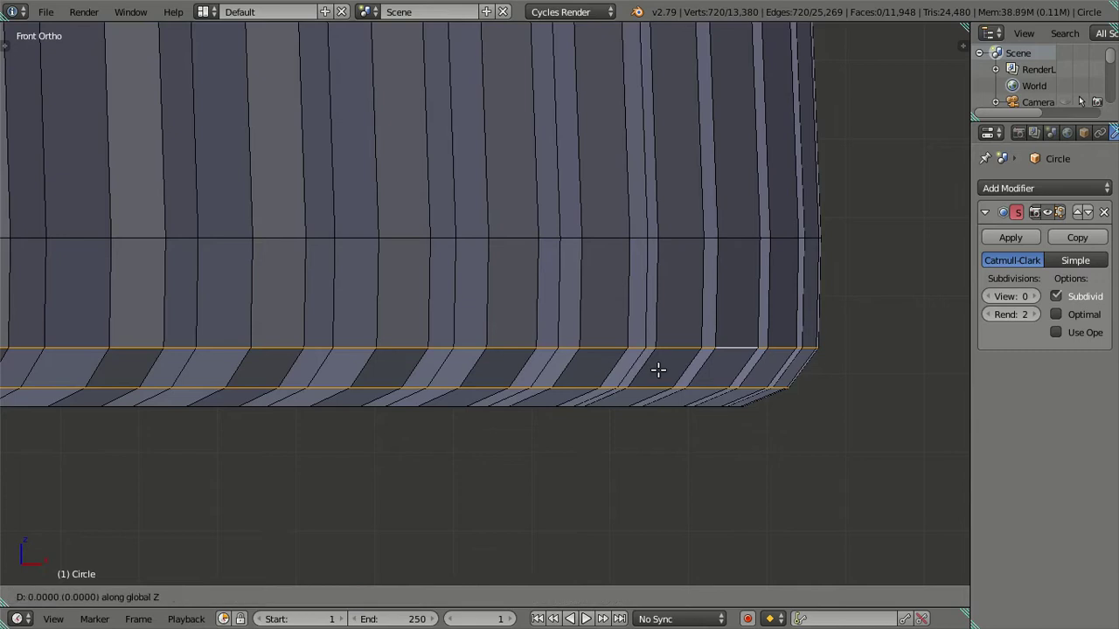
key("Return")
Step: Select only the rim's bottom edge loop and adjust its height along Z
key("a")
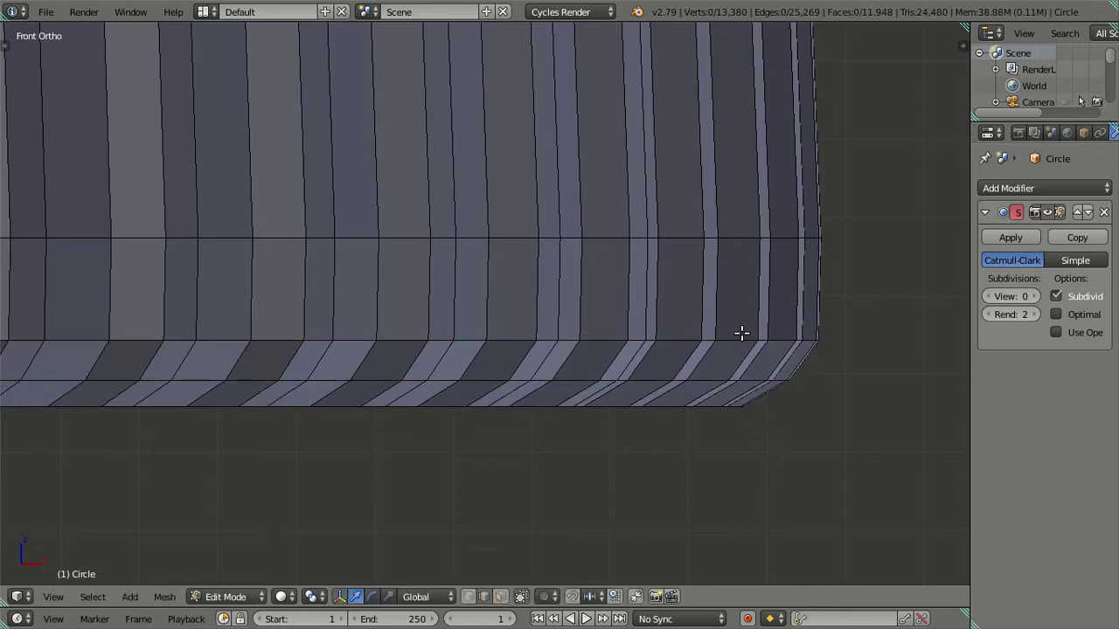
right_click(740, 332, "alt")
key("g")
key("z")
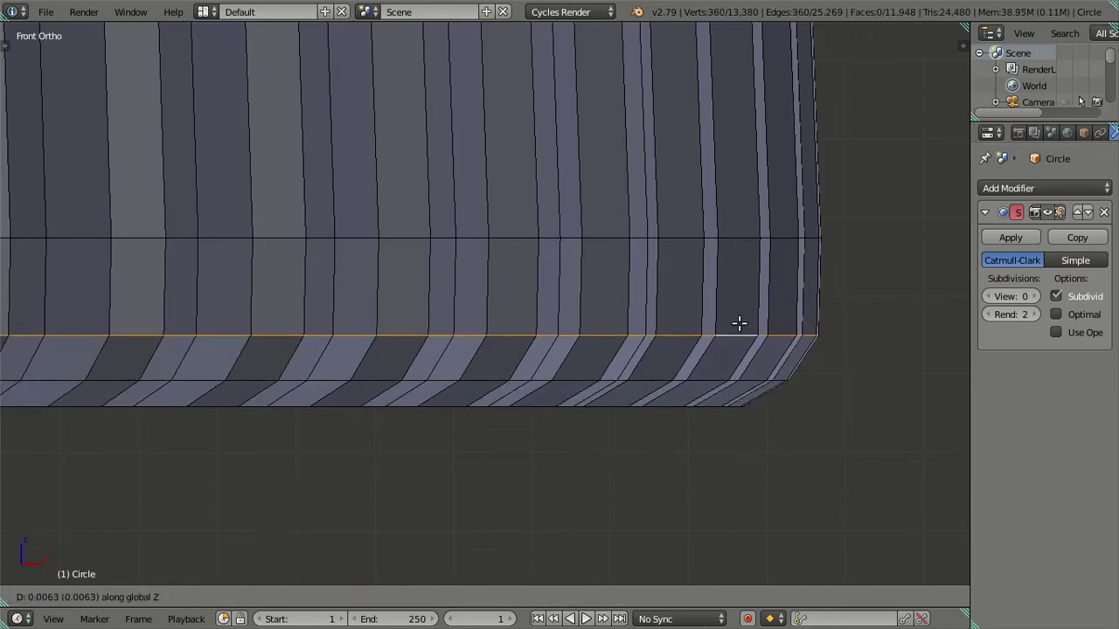
key("Return")
key("g")
key("z")
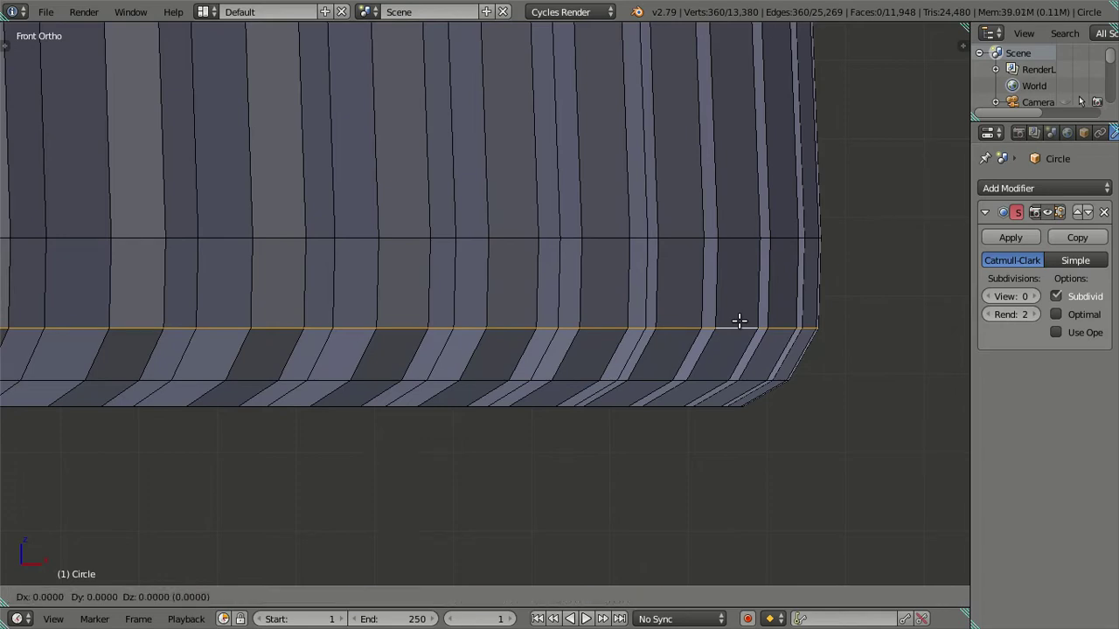
key("Return")
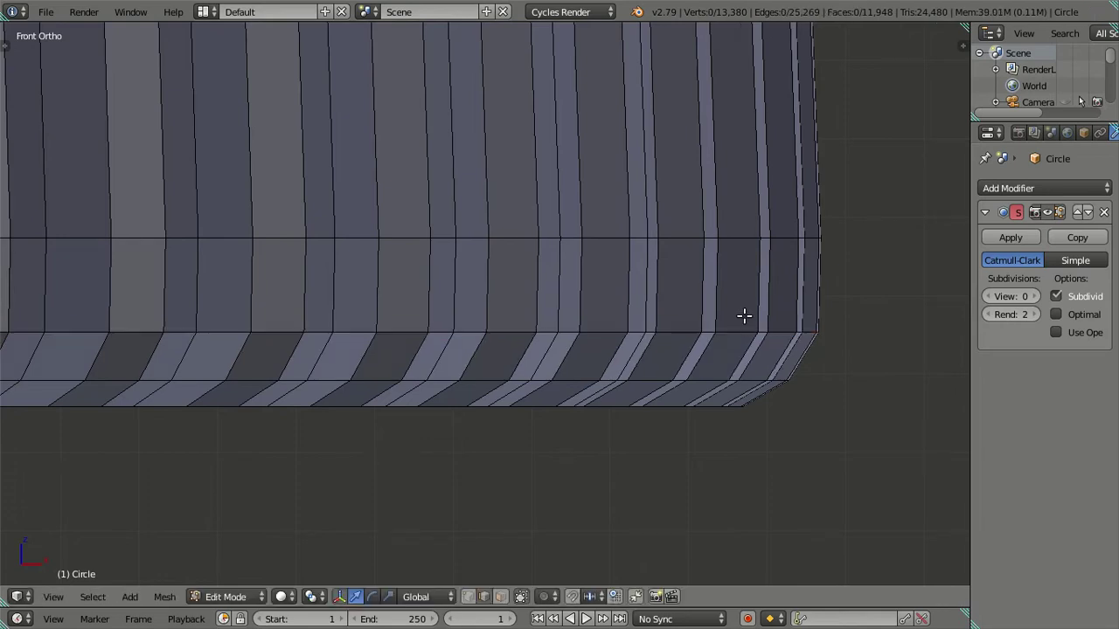
Step: Preview the reshaped rim at subdivision level 2 in Object Mode, then reset it to 0
key("Tab")
scroll(889, 310, "down", 3)
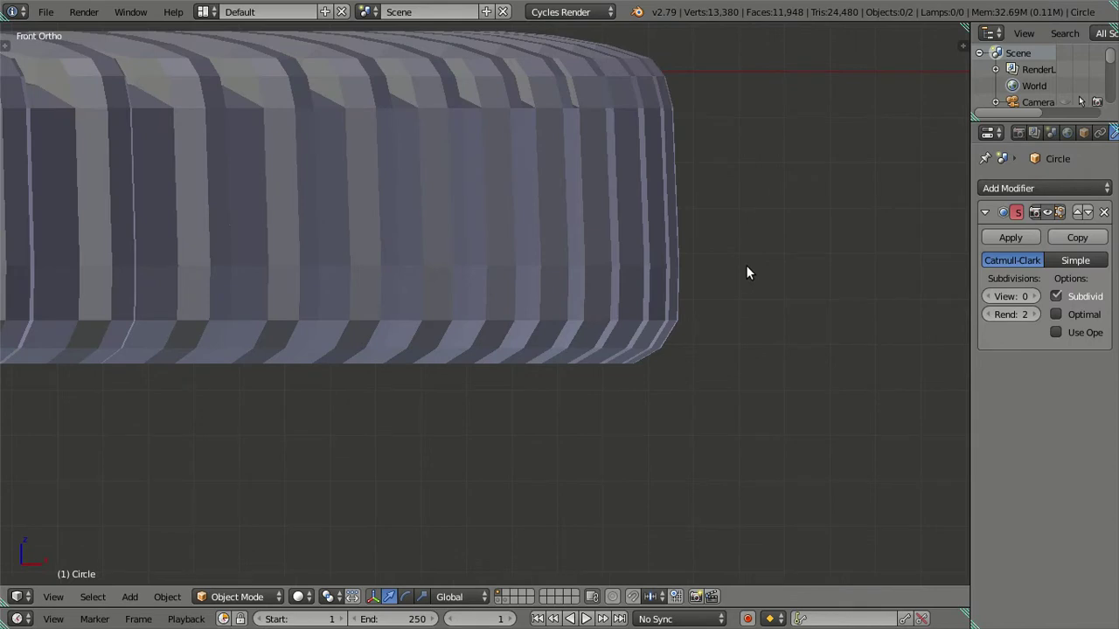
middle_click_drag(731, 207, 716, 261, "shift")
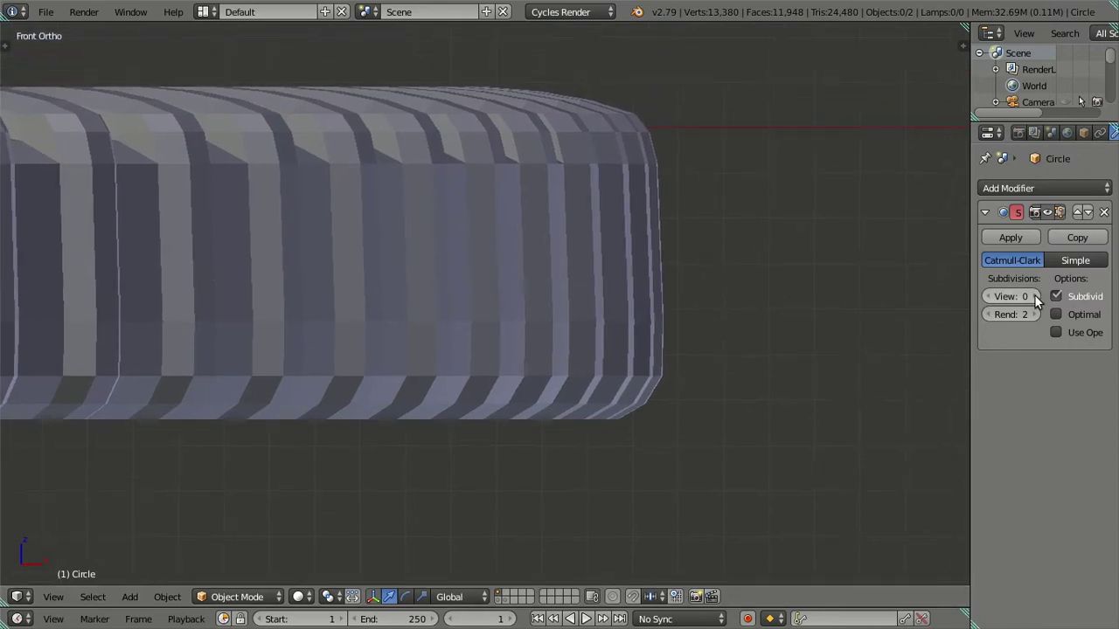
left_click(1028, 292)
left_click(1030, 293)
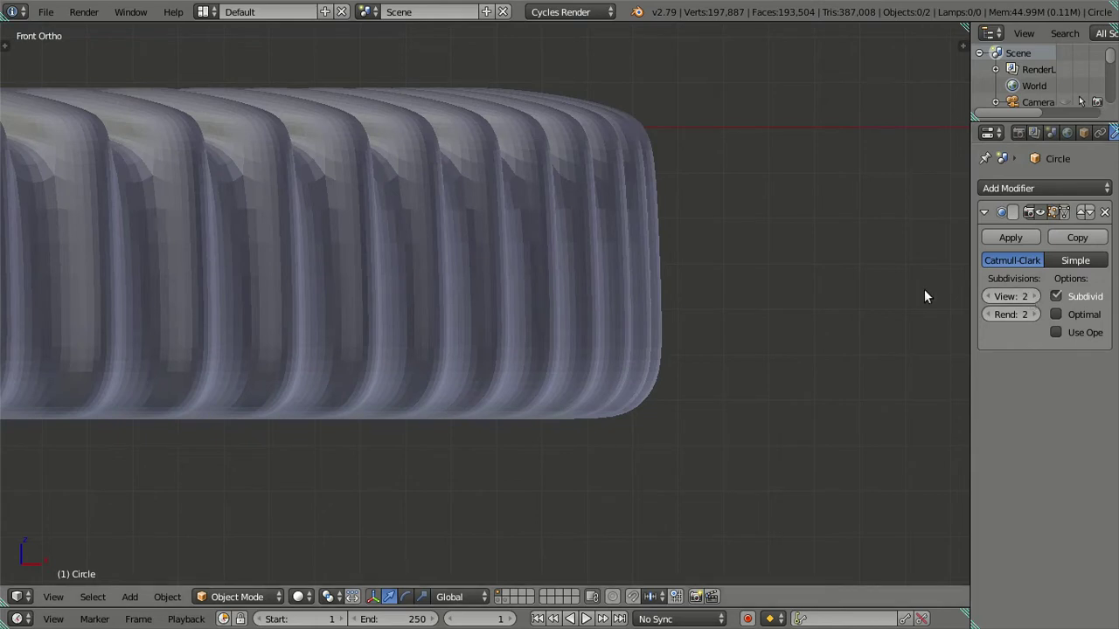
left_click(988, 296)
left_click(988, 295)
Step: Re-enter Edit Mode and select the middle ring of faces on the rim in front view
key("Tab")
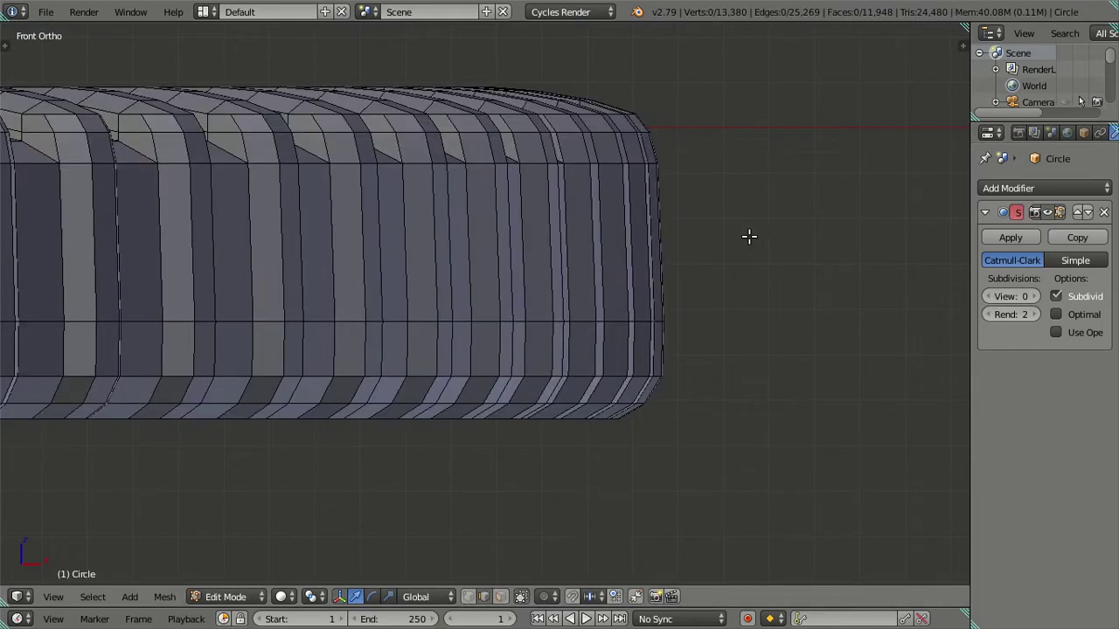
scroll(597, 387, "up", 2)
scroll(582, 384, "down", 3)
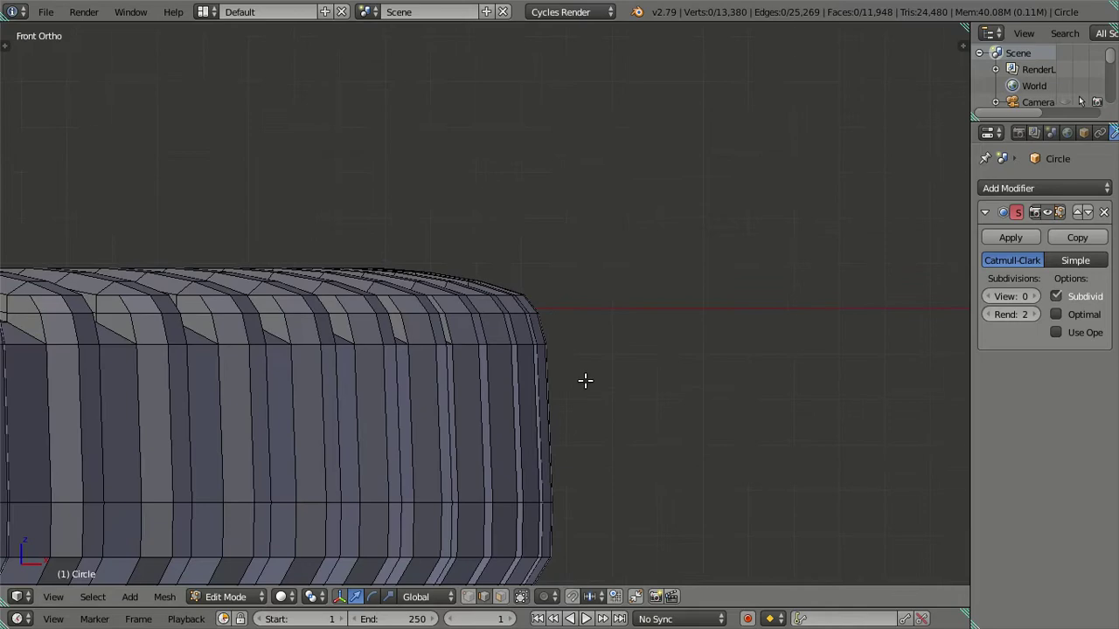
mouse_move(586, 372)
middle_mouse_down()
mouse_move(554, 374)
mouse_move(495, 429)
middle_mouse_up()
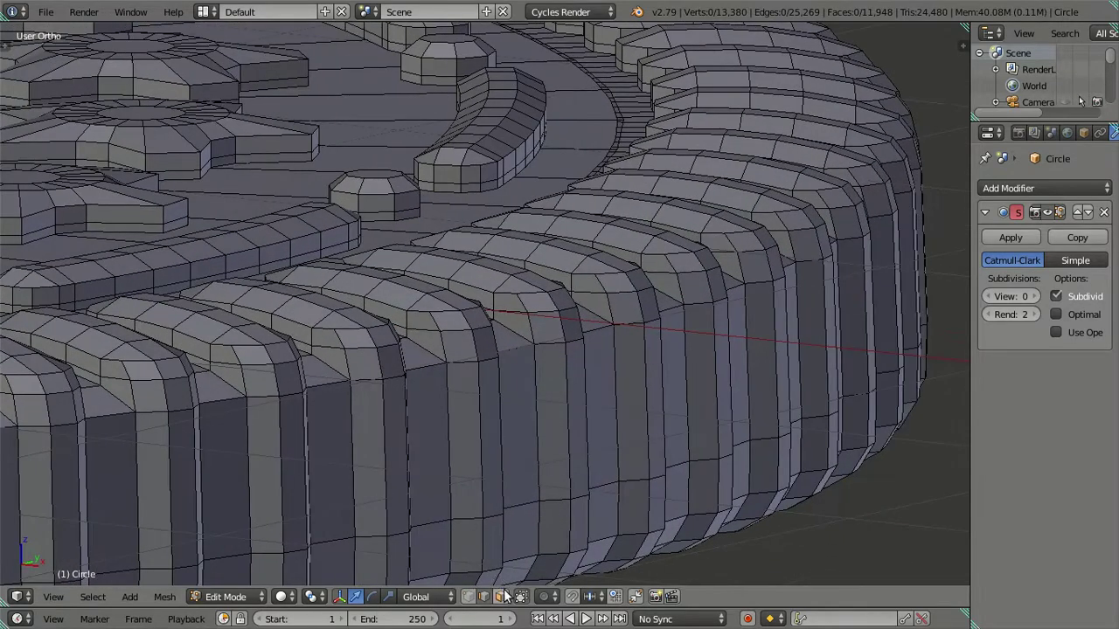
right_click(504, 457, "alt")
key("KP_1")
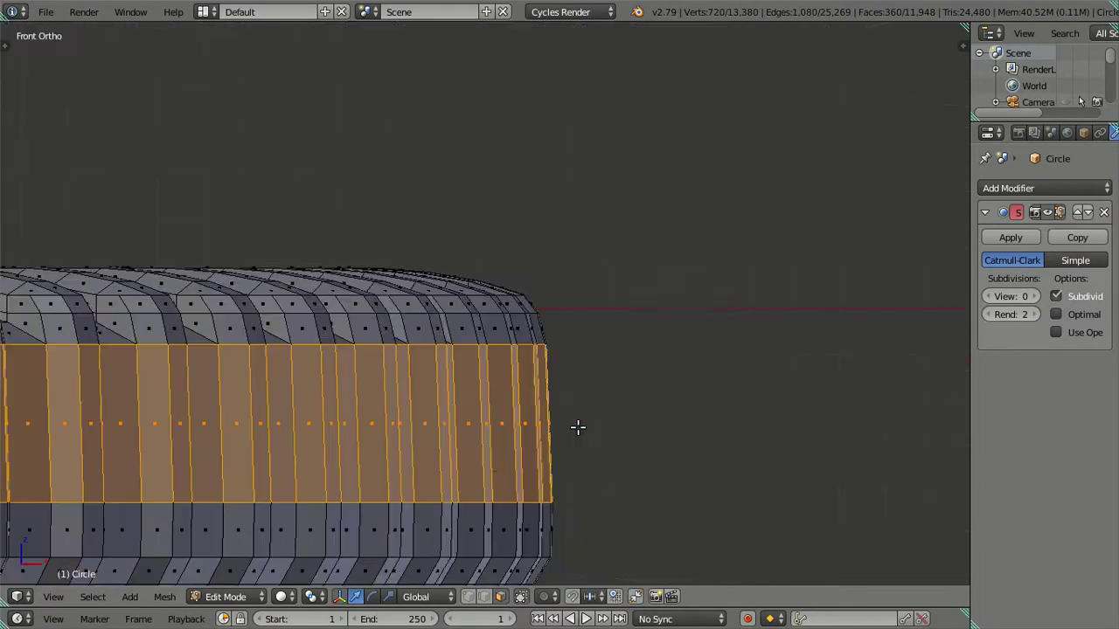
scroll(517, 477, "up", 1)
scroll(541, 533, "up", 1)
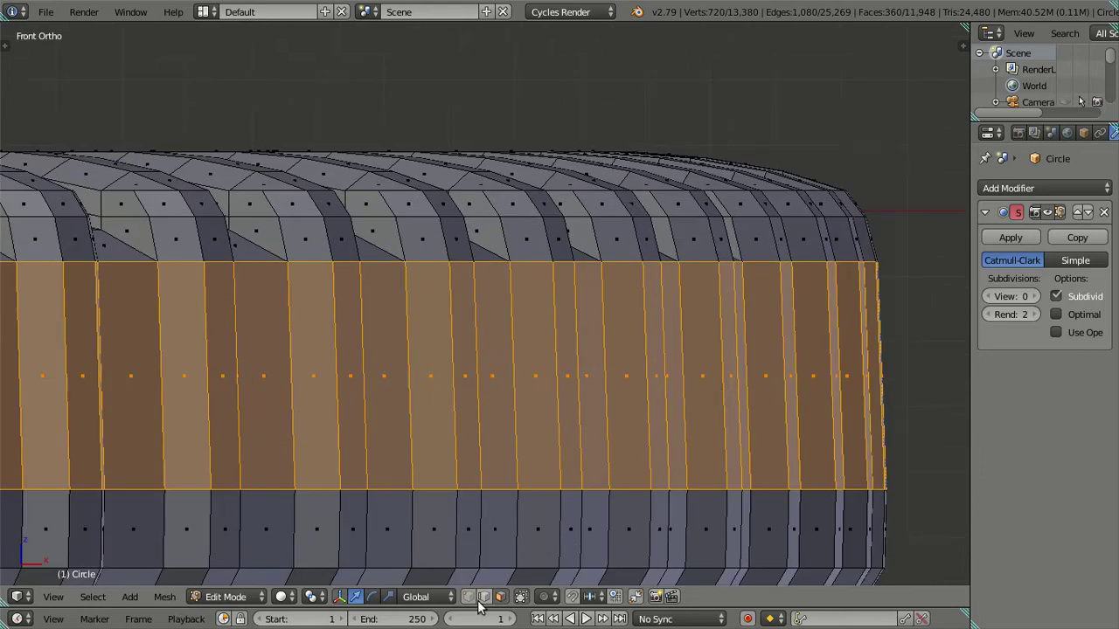
Step: Switch to edge selection and scale the rim's top edge loop slightly
key("ctrl+Tab")
key("ctrl+z")
middle_click_drag(719, 347, 664, 352, "shift")
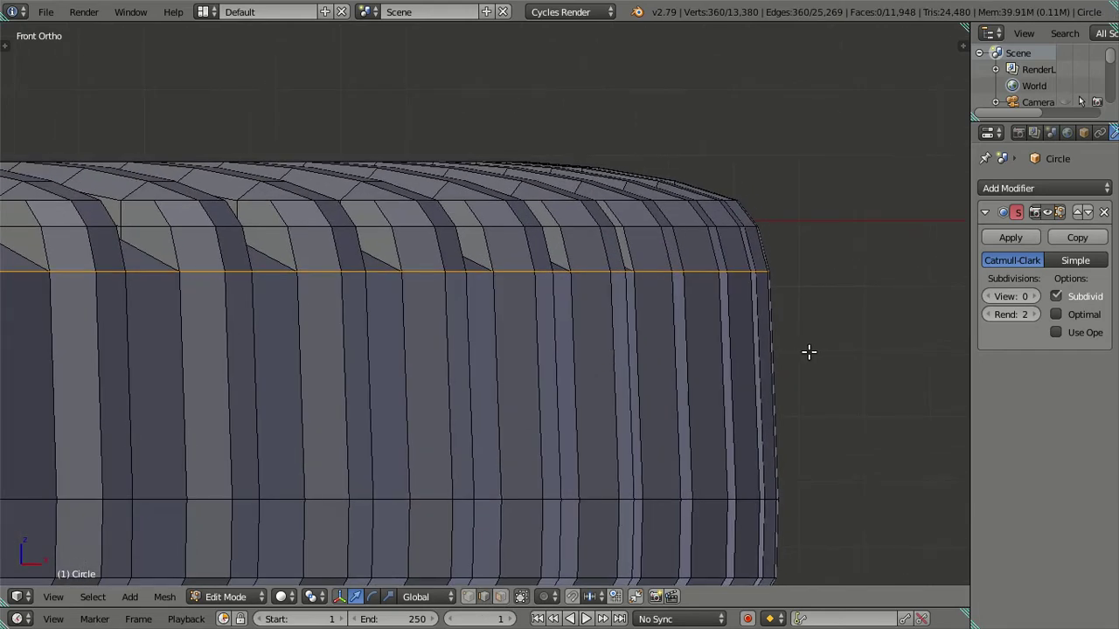
key("s")
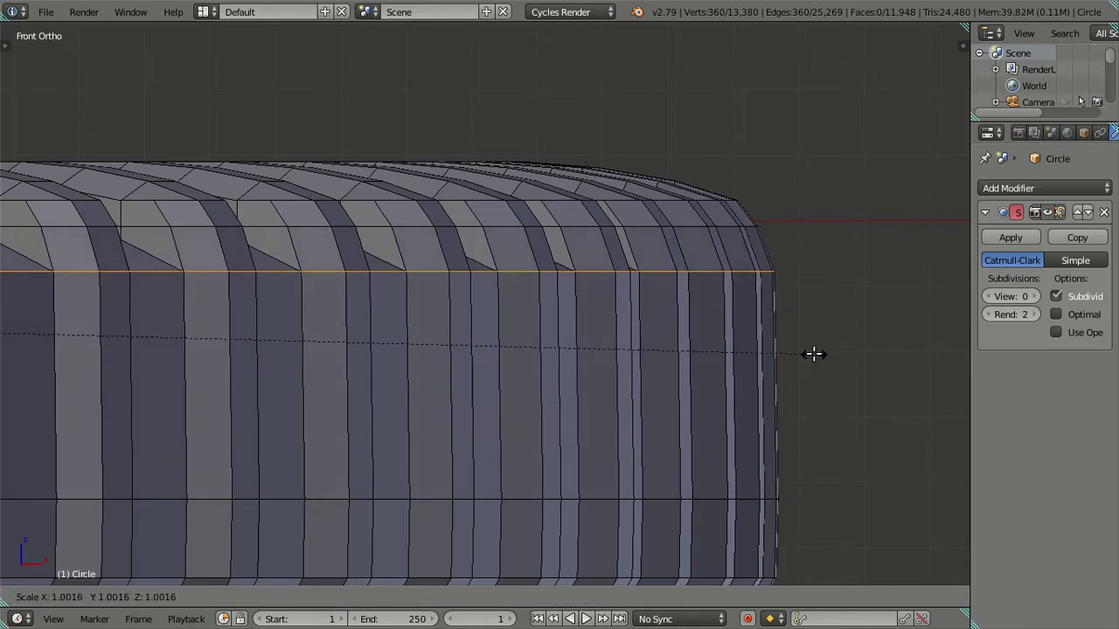
left_click(812, 354)
Step: Add a horizontal loop cut across the rim and enlarge the new loop slightly
key("a")
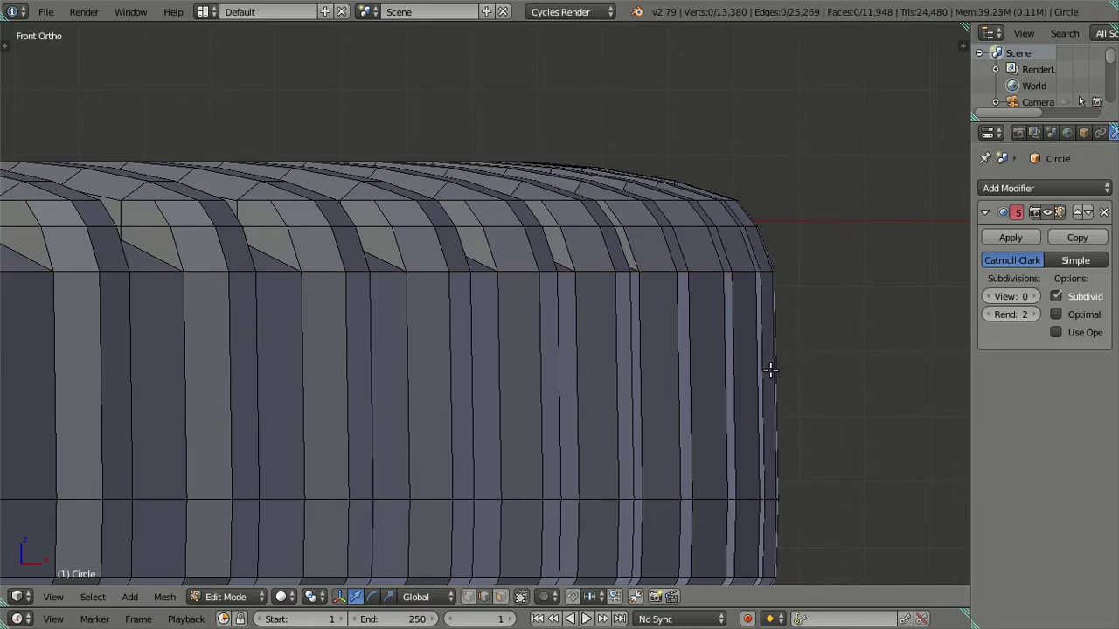
middle_click_drag(769, 369, 726, 299, "shift")
key("ctrl+r")
left_click(734, 304)
right_click(737, 306)
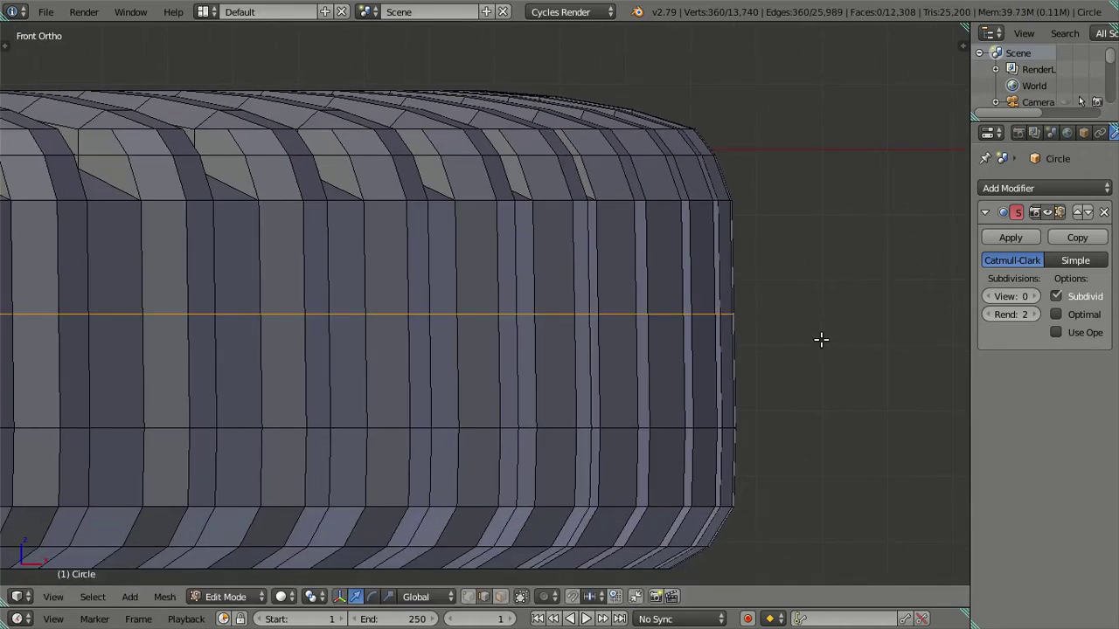
key("s")
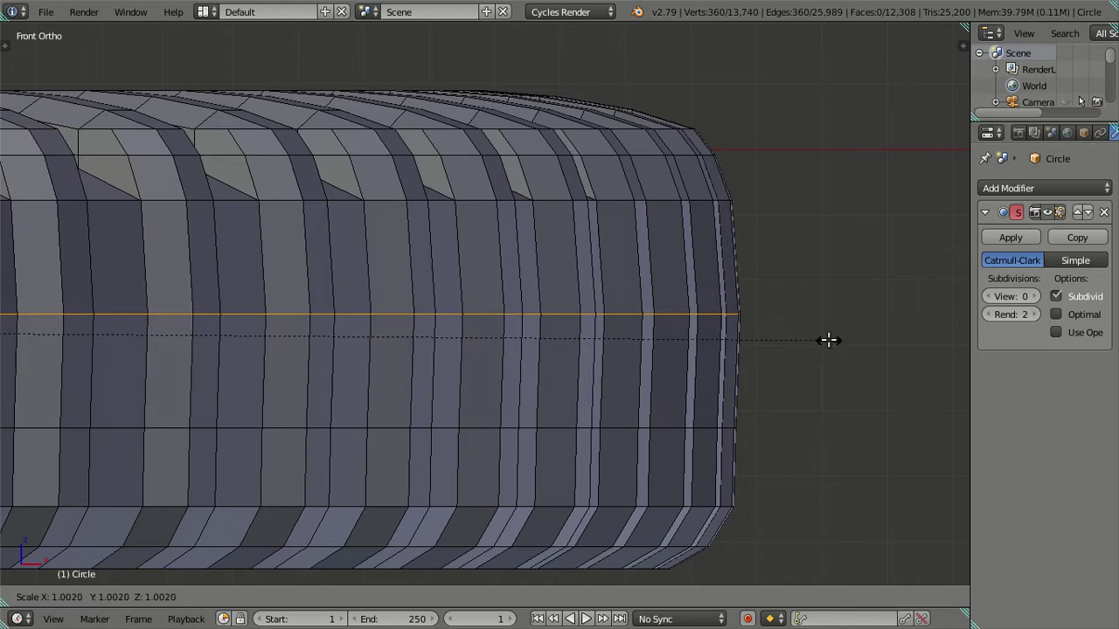
left_click(826, 339)
Step: Select five lower rim edge loops and enlarge them slightly
right_click(623, 424, "alt")
right_click(610, 504, "alt+shift")
right_click(600, 537, "alt+shift")
middle_click_drag(599, 537, 564, 352)
right_click(542, 323, "alt+shift")
right_click(490, 323, "alt+shift")
key("KP_1")
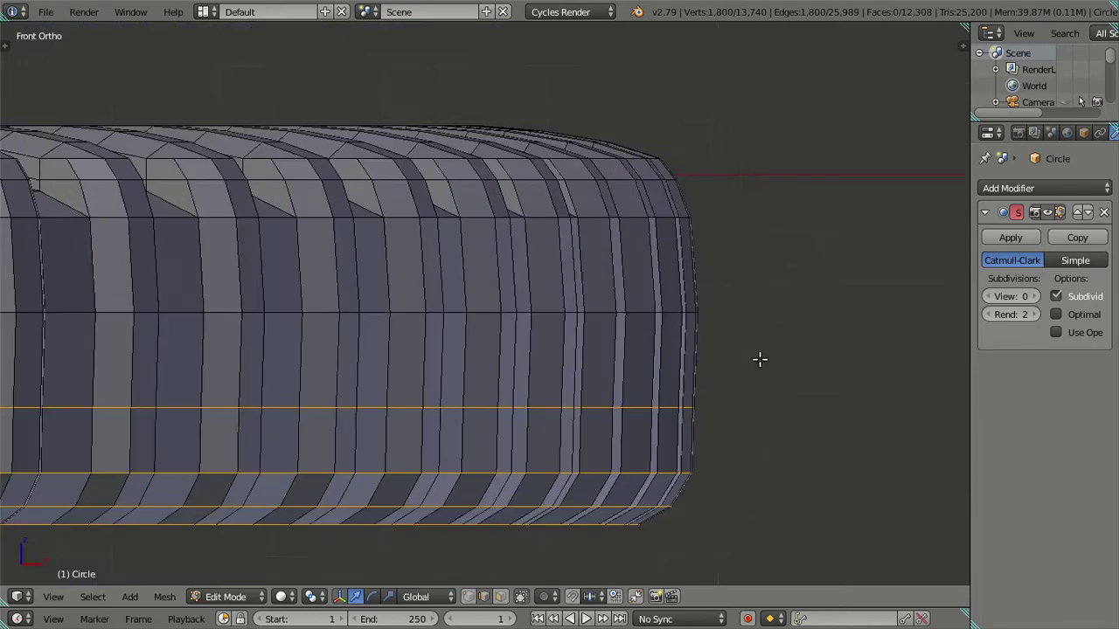
scroll(759, 359, "up", 1)
key("s")
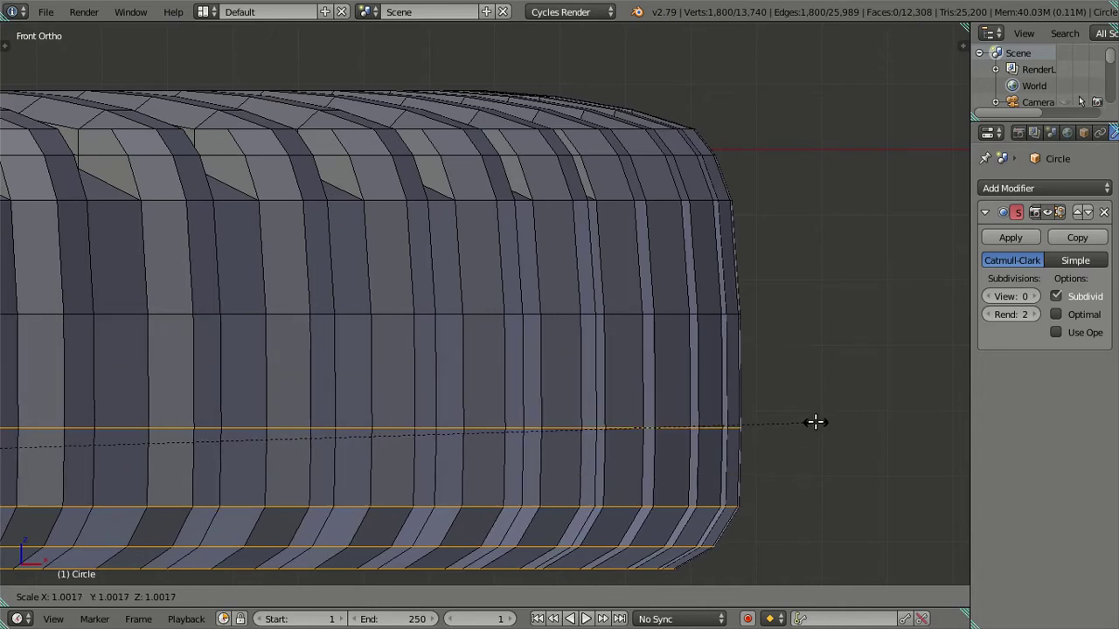
left_click(816, 421)
Step: Preview the rim at subdivision level 2 in Object Mode, then reset the preview to 0
key("a")
key("Tab")
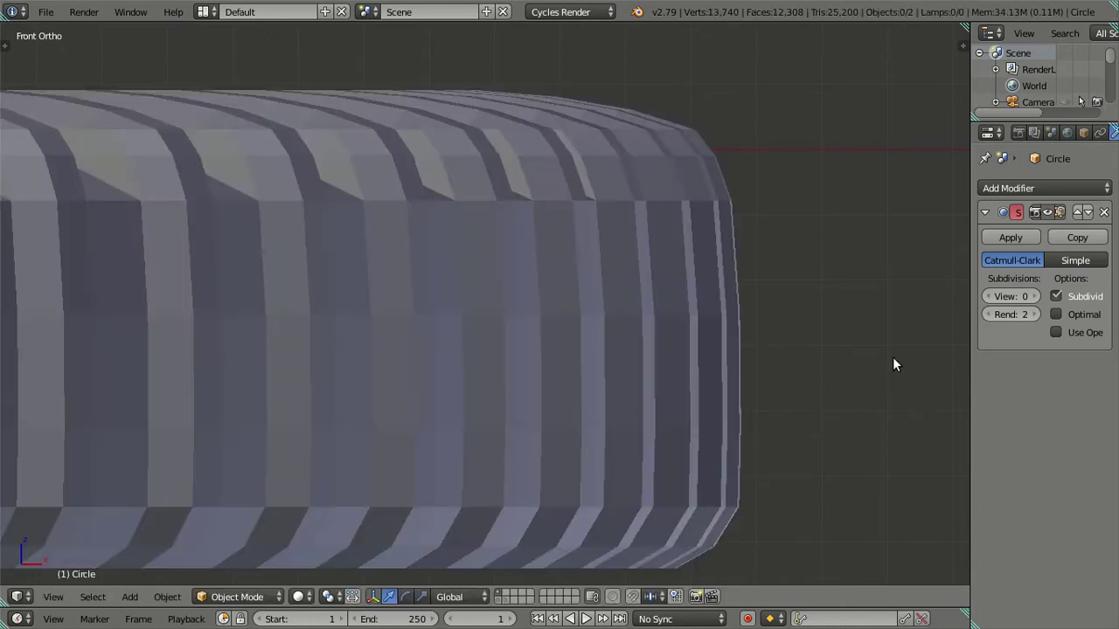
left_click(1033, 296)
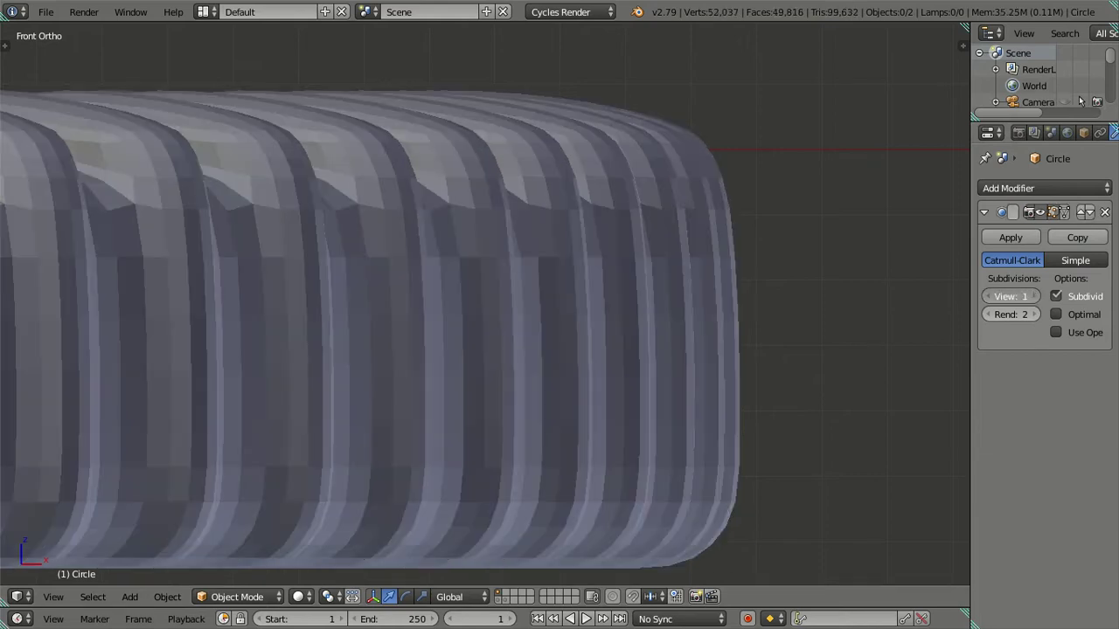
key("ctrl+2")
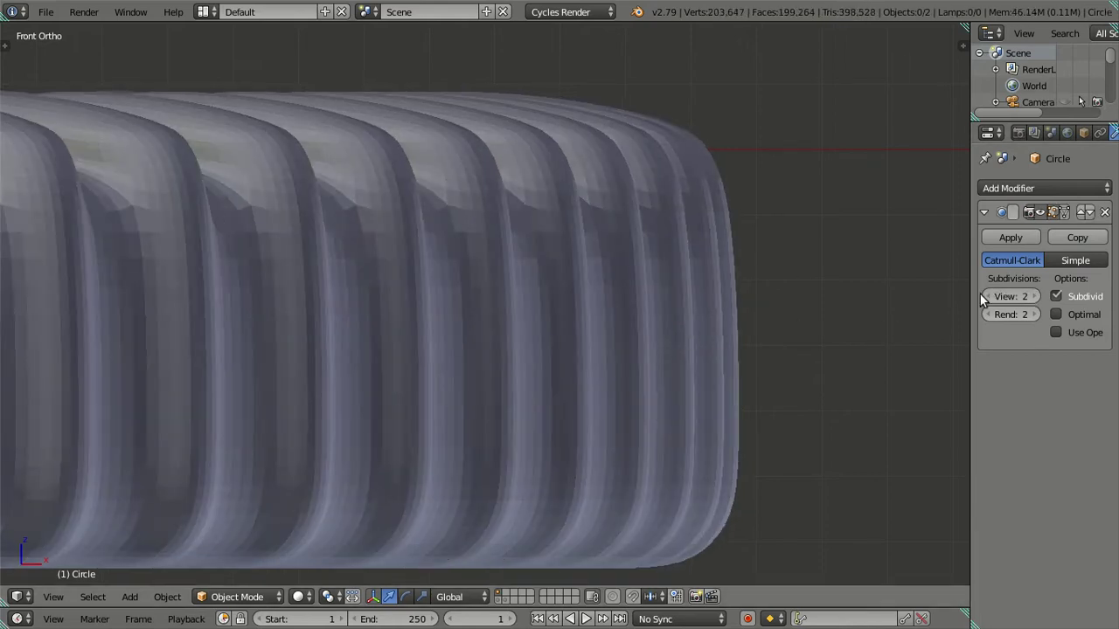
left_click(990, 296)
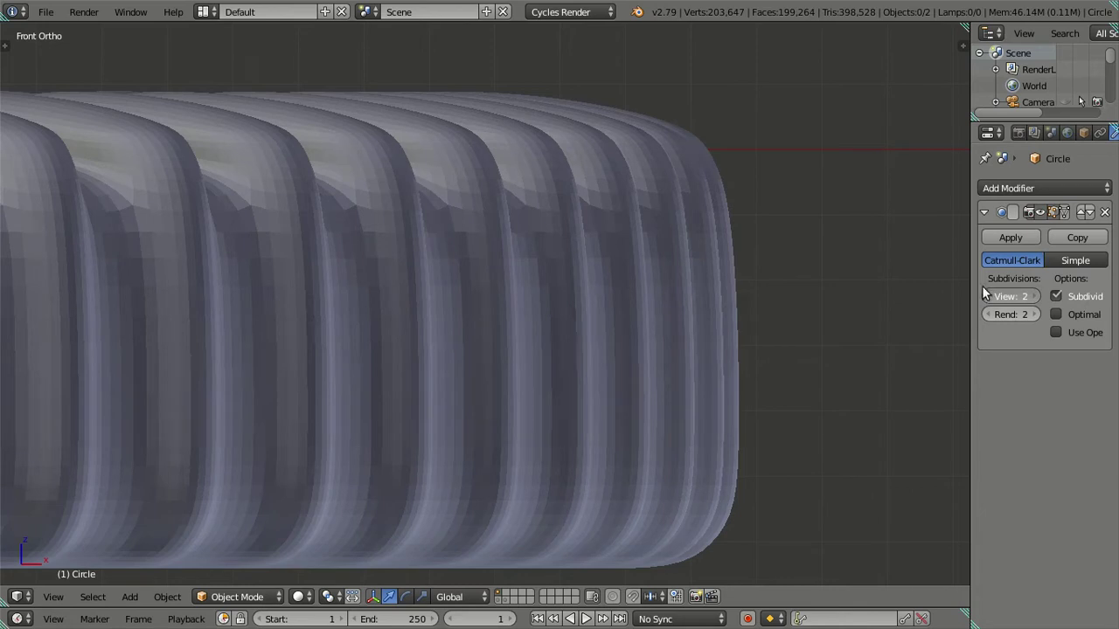
left_click(986, 295)
Step: Restore the lower loop selection, drop the uppermost loop, and shrink the rest slightly
key("Tab")
key("ctrl+z")
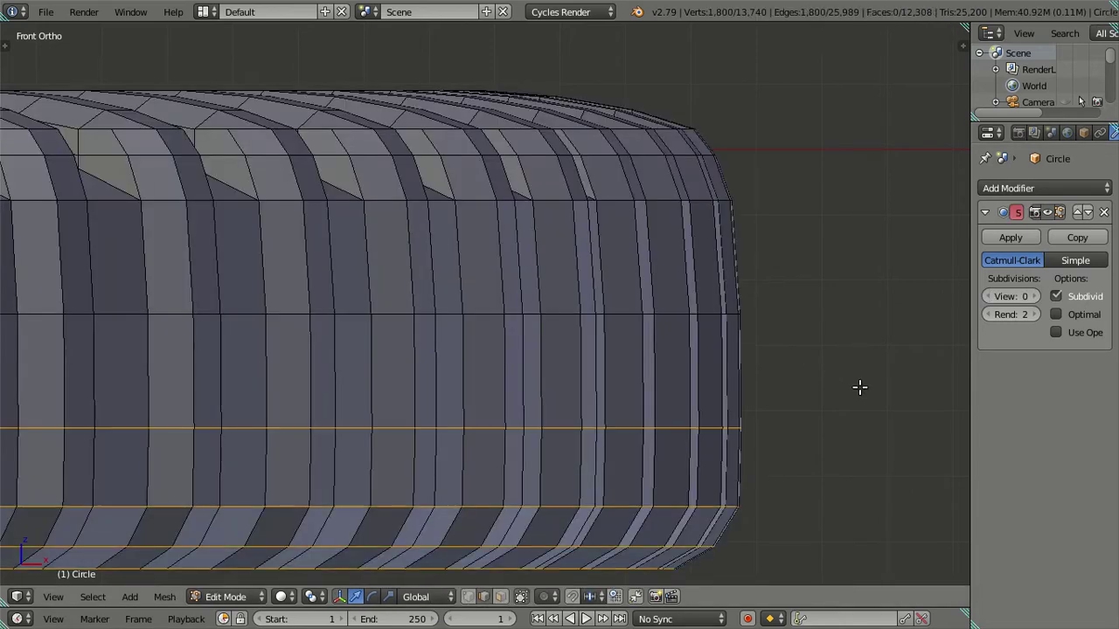
middle_click_drag(792, 525, 655, 299, "shift")
left_click(621, 288, "alt+shift")
key("s")
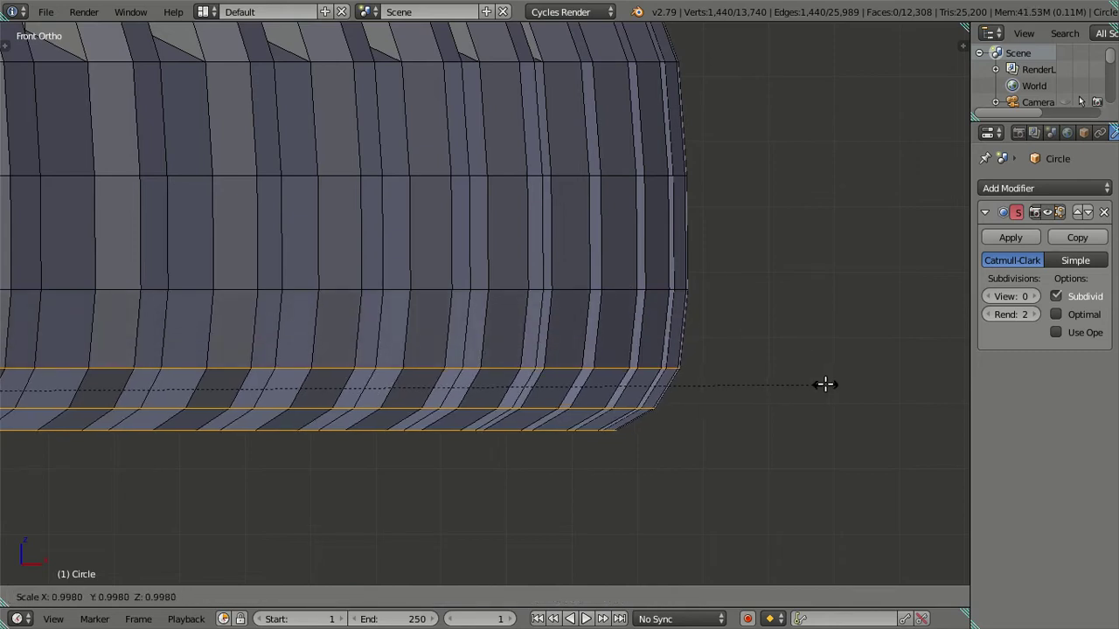
left_click(815, 384)
Step: Inspect the cookie from above in Object Mode, then zoom onto the rim back in Edit Mode
key("Tab")
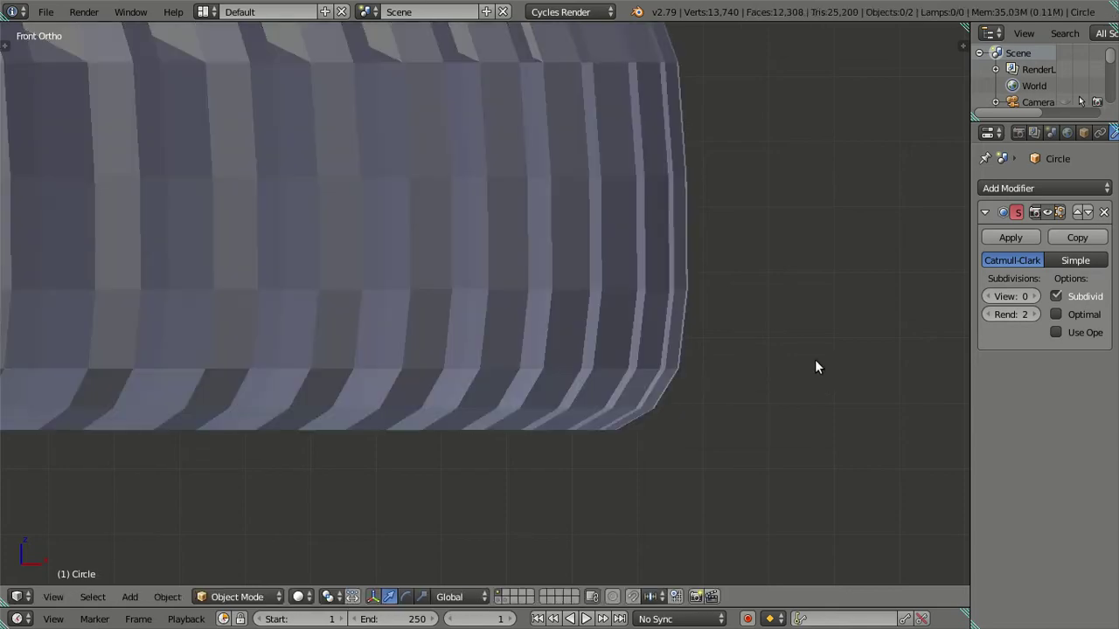
scroll(710, 318, "down", 3)
mouse_move(710, 317)
middle_mouse_down()
mouse_move(357, 279)
mouse_move(376, 345)
mouse_move(507, 293)
mouse_move(632, 268)
middle_mouse_up()
key("Tab")
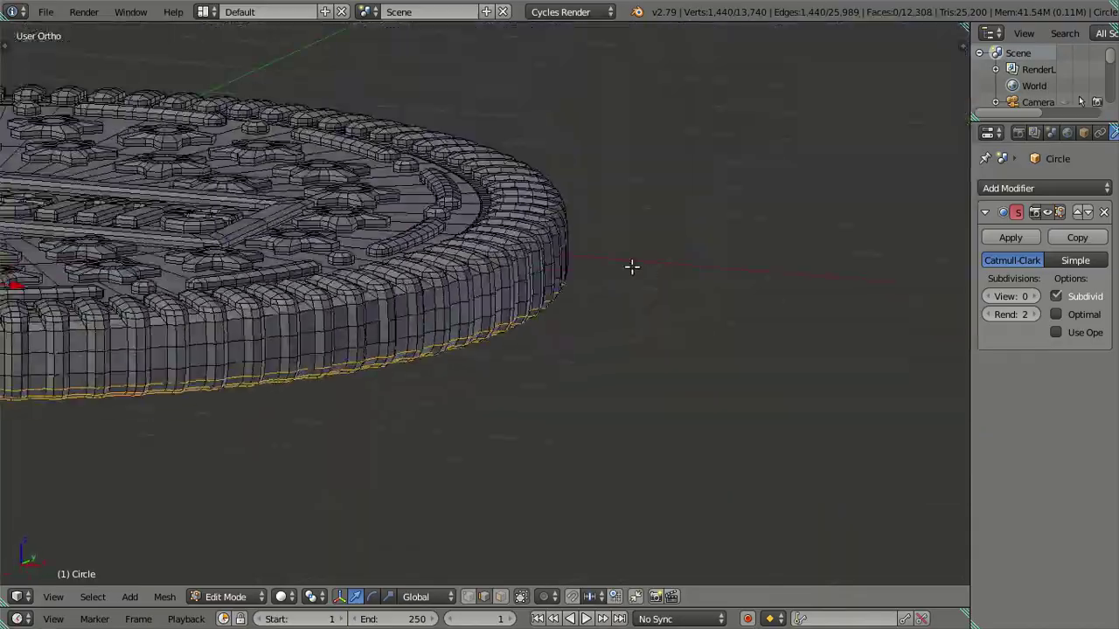
scroll(594, 274, "up", 2)
mouse_move(568, 200)
middle_mouse_down()
mouse_move(567, 163)
mouse_move(485, 271)
mouse_move(559, 245)
middle_mouse_up()
scroll(485, 271, "up", 2)
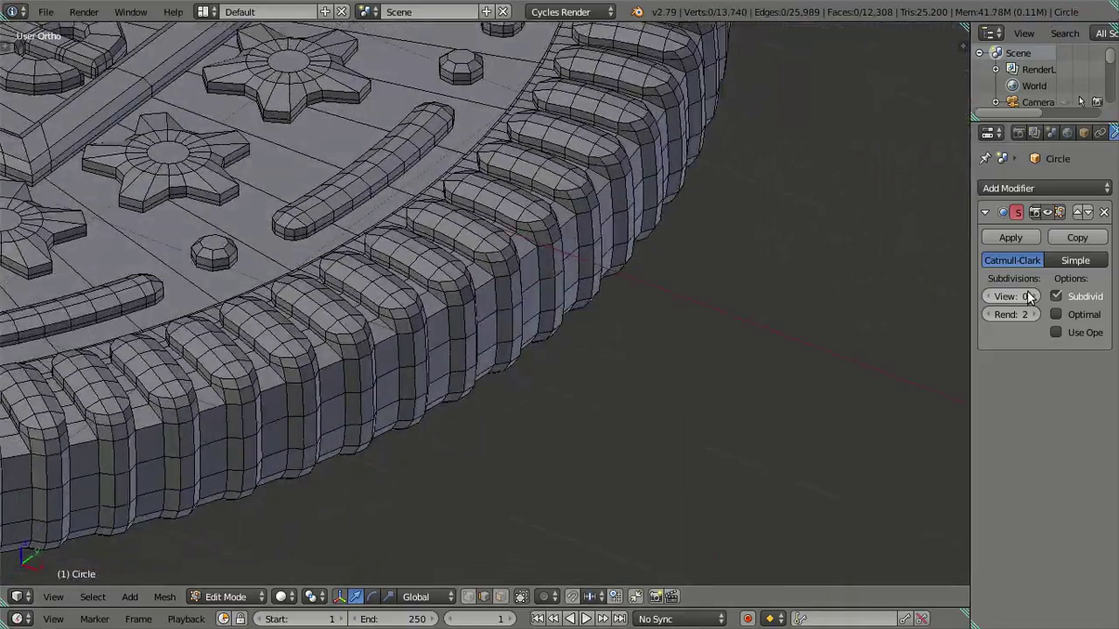
Step: Set subdivision preview to level 2, return to Object Mode, and orbit to a low rim view
left_click(1033, 296)
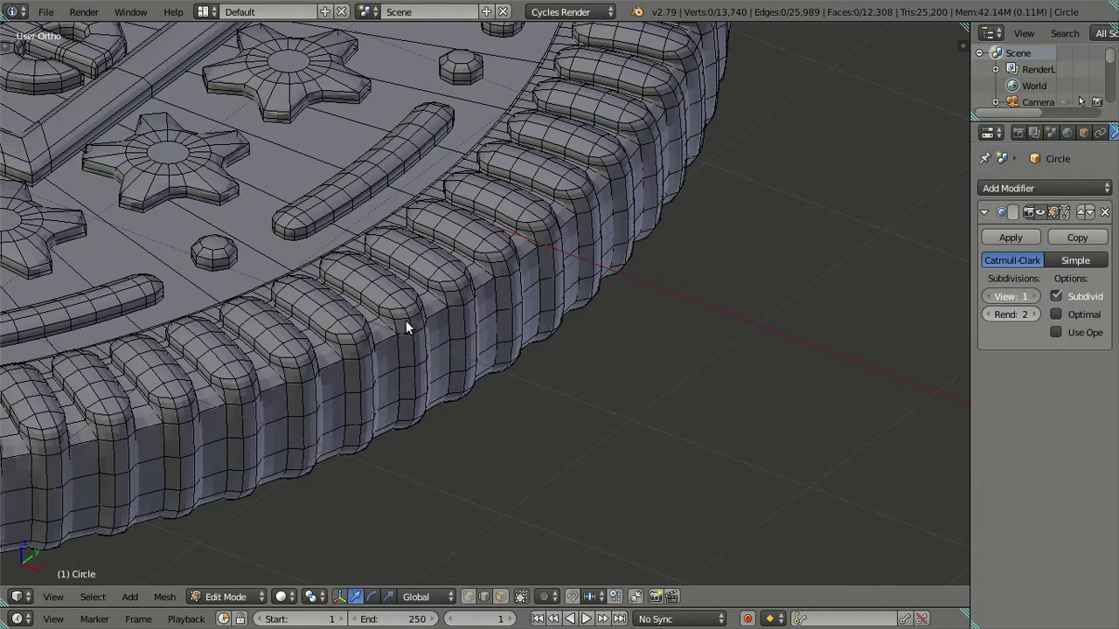
key("ctrl+2")
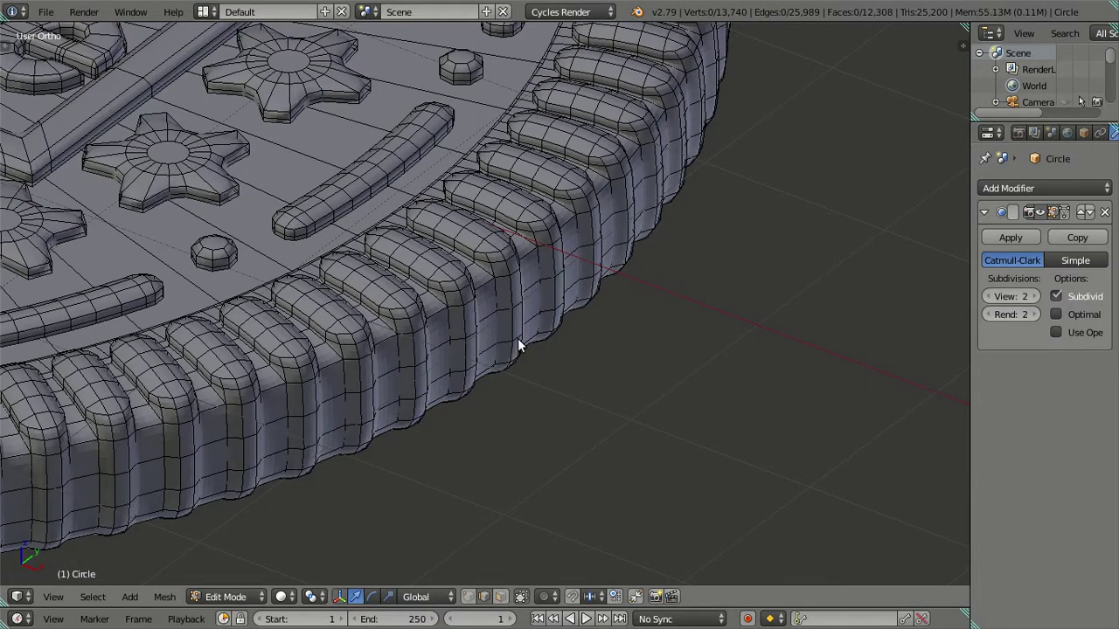
key("Tab")
mouse_move(498, 347)
middle_mouse_down()
mouse_move(506, 306)
mouse_move(461, 252)
mouse_move(361, 268)
mouse_move(275, 324)
mouse_move(461, 325)
mouse_move(521, 381)
mouse_move(536, 435)
mouse_move(592, 340)
mouse_move(558, 378)
middle_mouse_up()
scroll(459, 324, "down", 4)
scroll(593, 340, "down", 1)
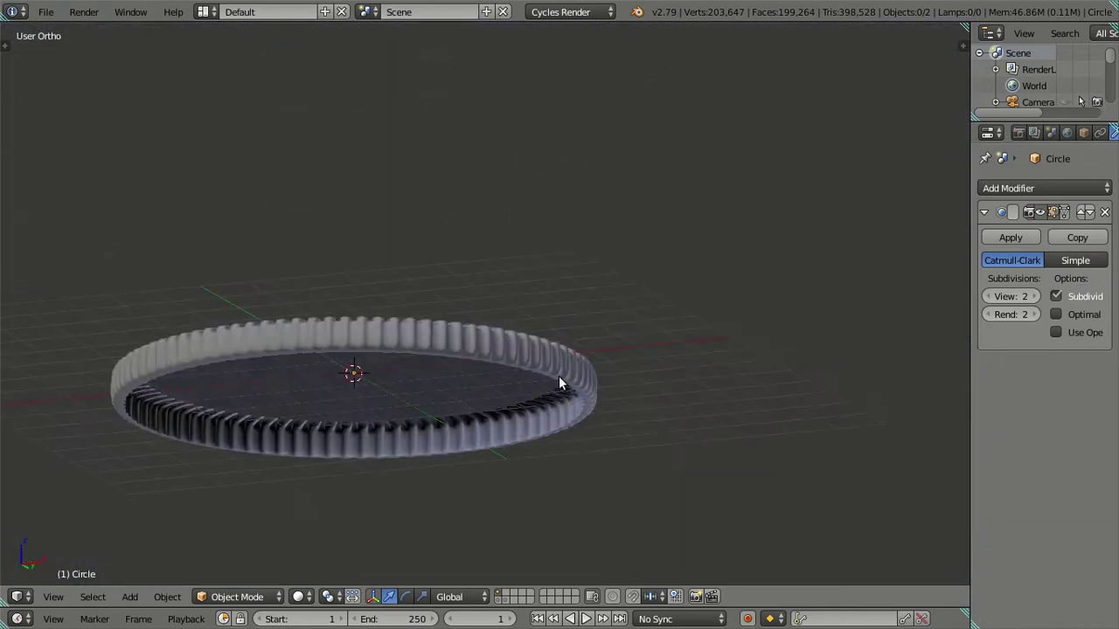
scroll(559, 377, "up", 3)
Step: Set the ring's viewport subdivision to 0 and select its base edge loop
left_click(987, 296)
left_click(987, 296)
middle_click_drag(667, 445, 678, 173)
scroll(667, 275, "up", 3)
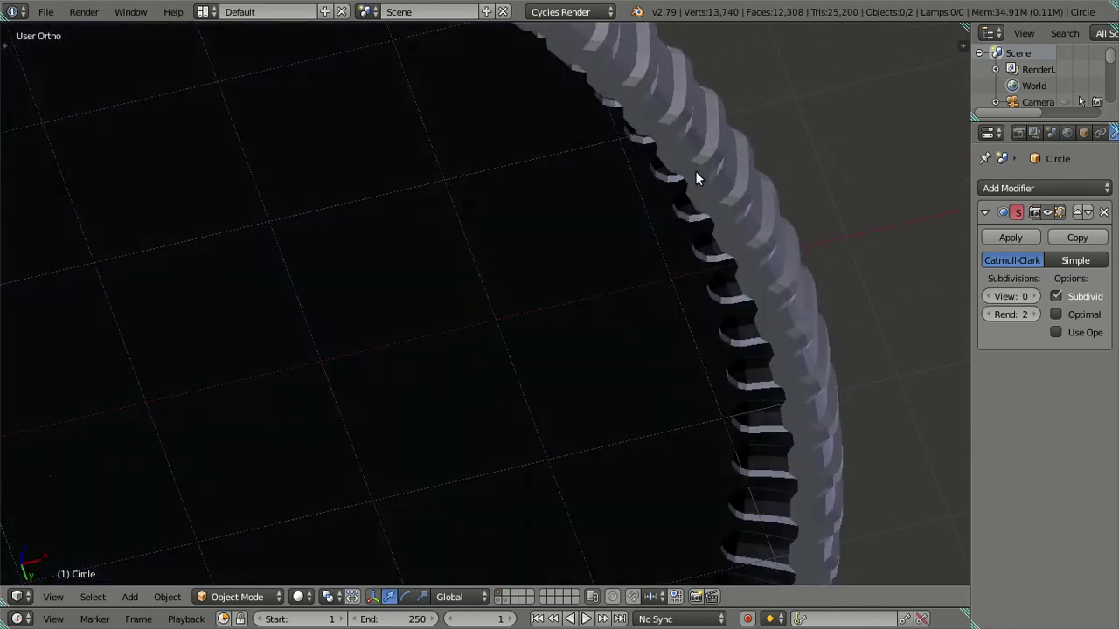
key("Tab")
scroll(695, 173, "up", 2)
right_click(841, 127, "alt")
Step: Snap the 3D cursor to the loop's centre and set the ring's origin there
scroll(639, 250, "down", 5)
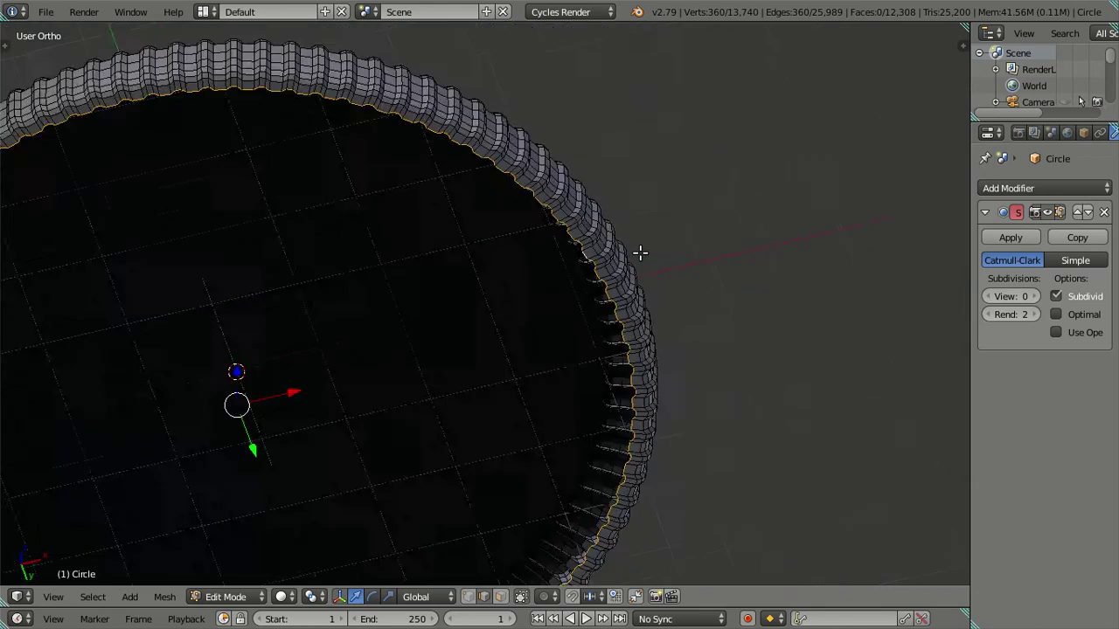
scroll(664, 267, "down", 3)
key("shift+s")
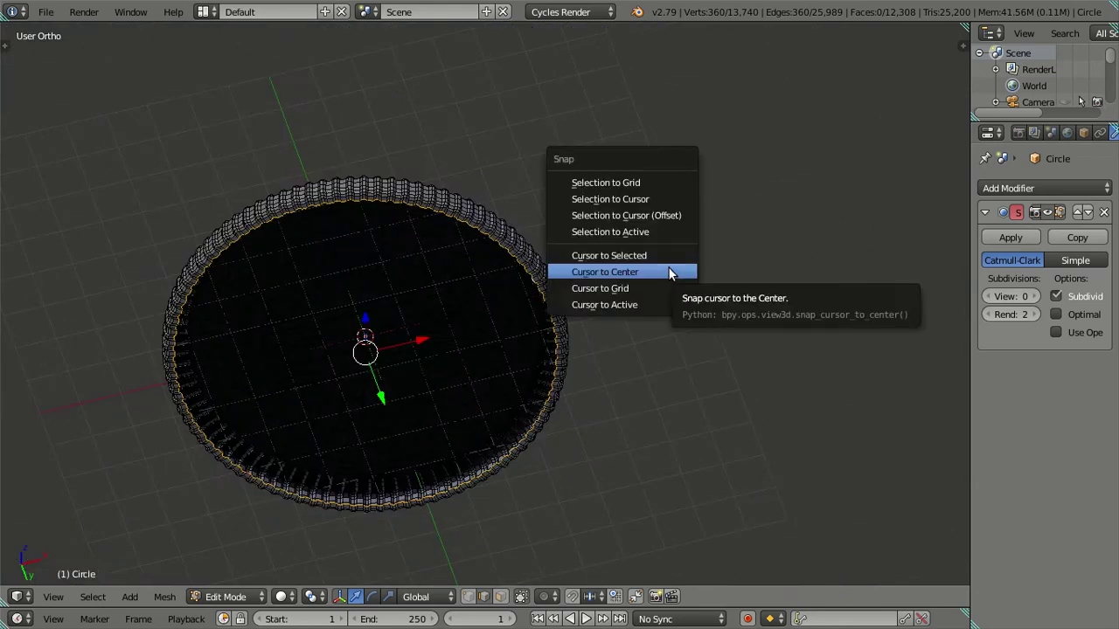
left_click(666, 255)
mouse_move(647, 247)
middle_mouse_down()
mouse_move(607, 341)
mouse_move(616, 326)
middle_mouse_up()
key("a")
key("Tab")
right_click(507, 257)
key("ctrl+shift+alt+c")
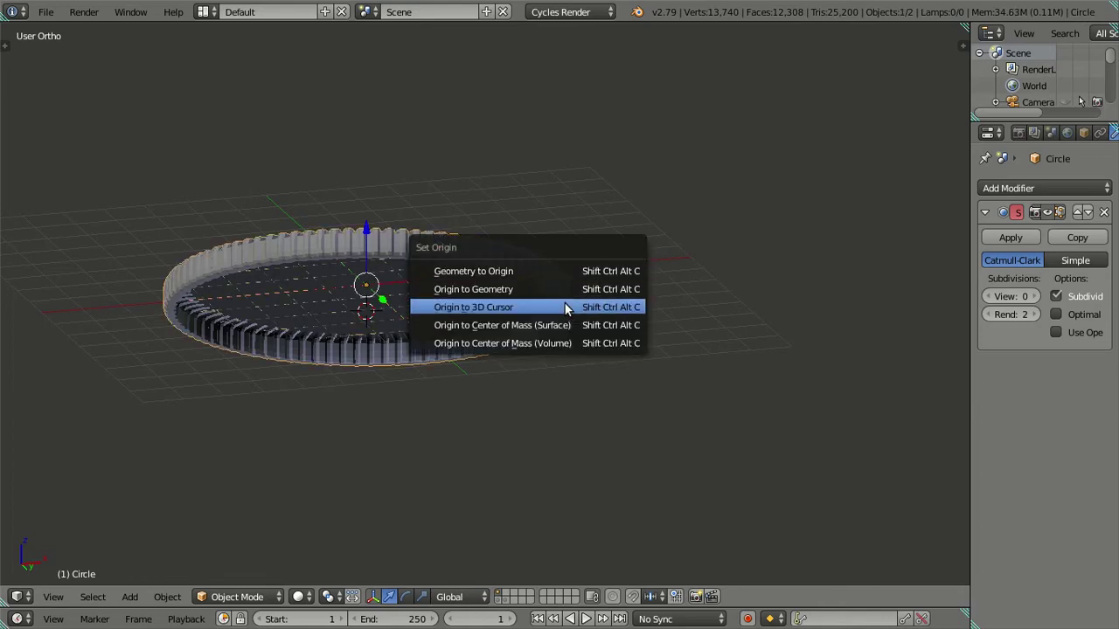
left_click(569, 307)
Step: Send the 3D cursor to world centre and move the ring onto it
middle_click_drag(499, 292, 475, 324)
key("shift+s")
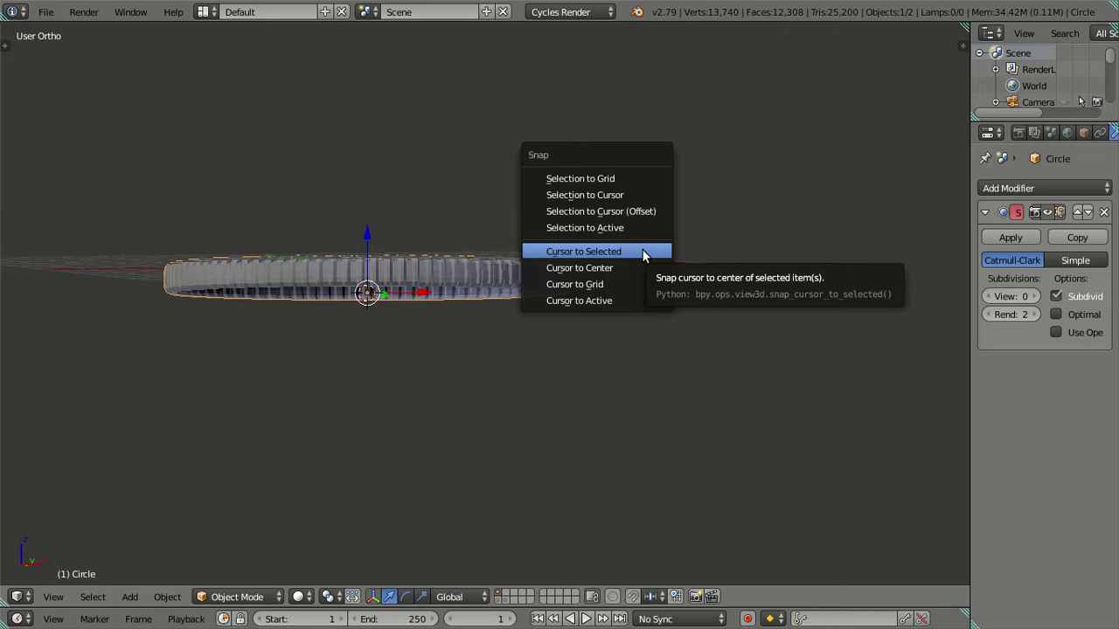
left_click(633, 257)
key("shift+s")
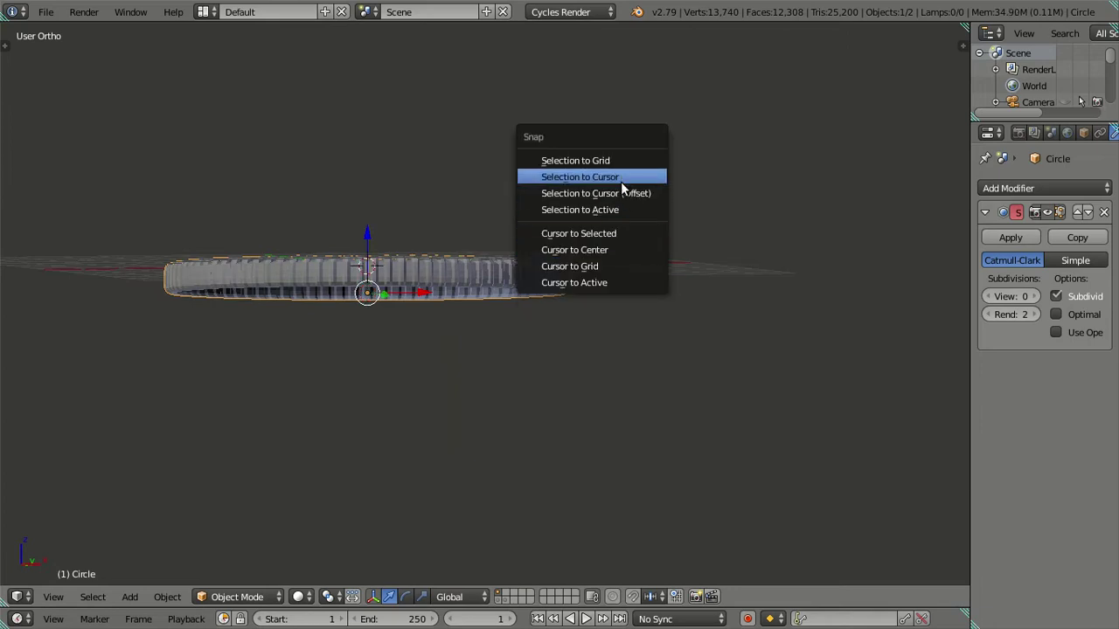
left_click(620, 177)
key("KP_1")
middle_click_drag(521, 261, 601, 308, "shift")
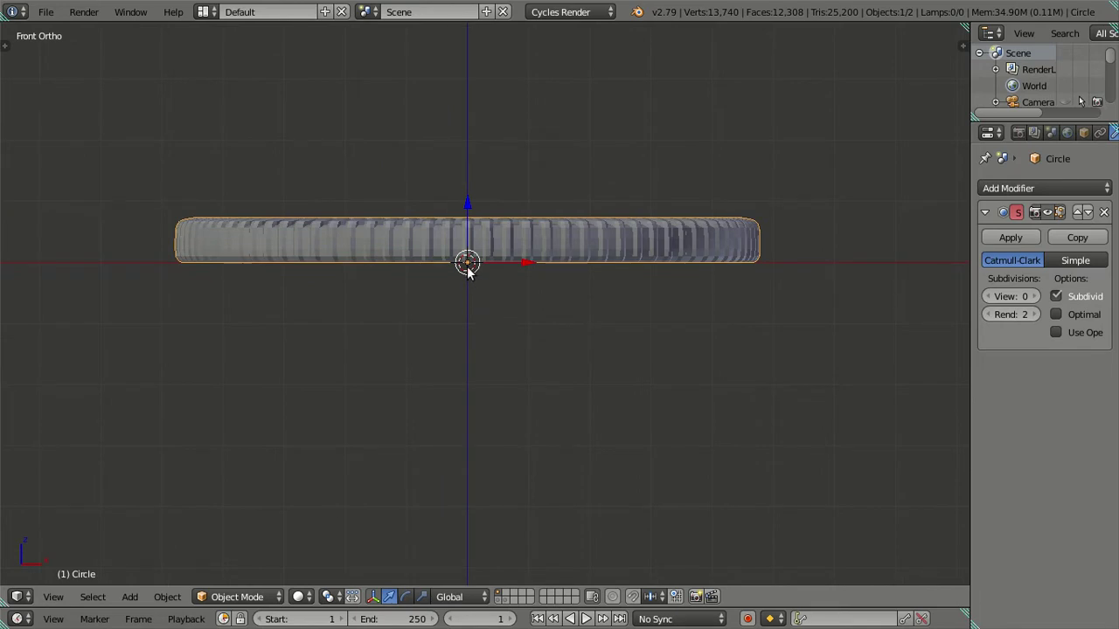
Step: Add a new mesh circle at the scene centre
key("shift+a")
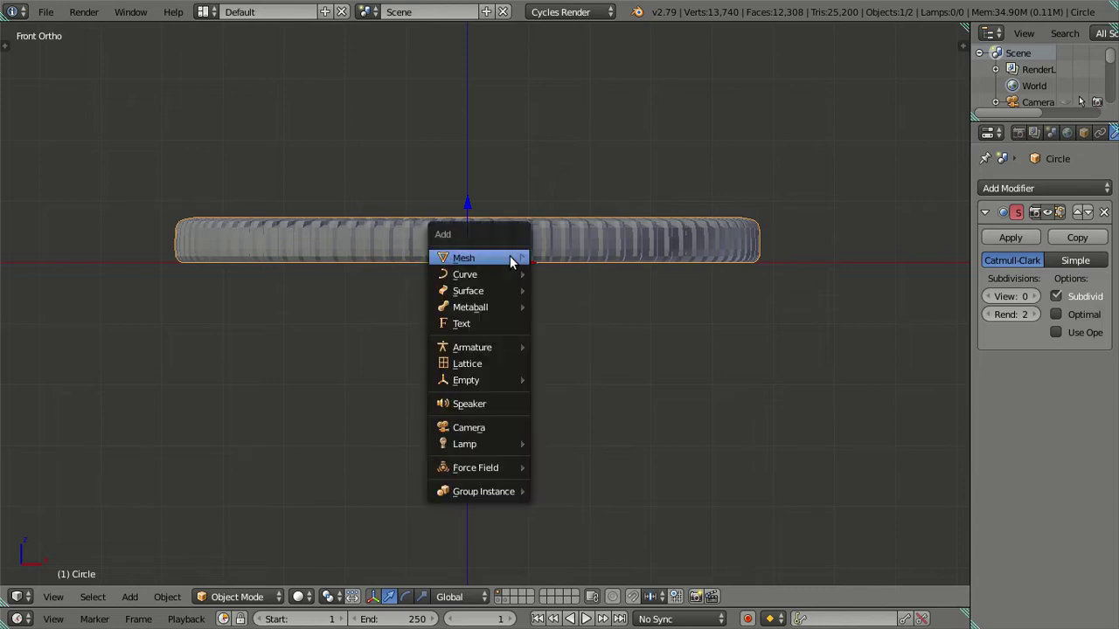
mouse_move(463, 258)
left_click(566, 285)
key("t")
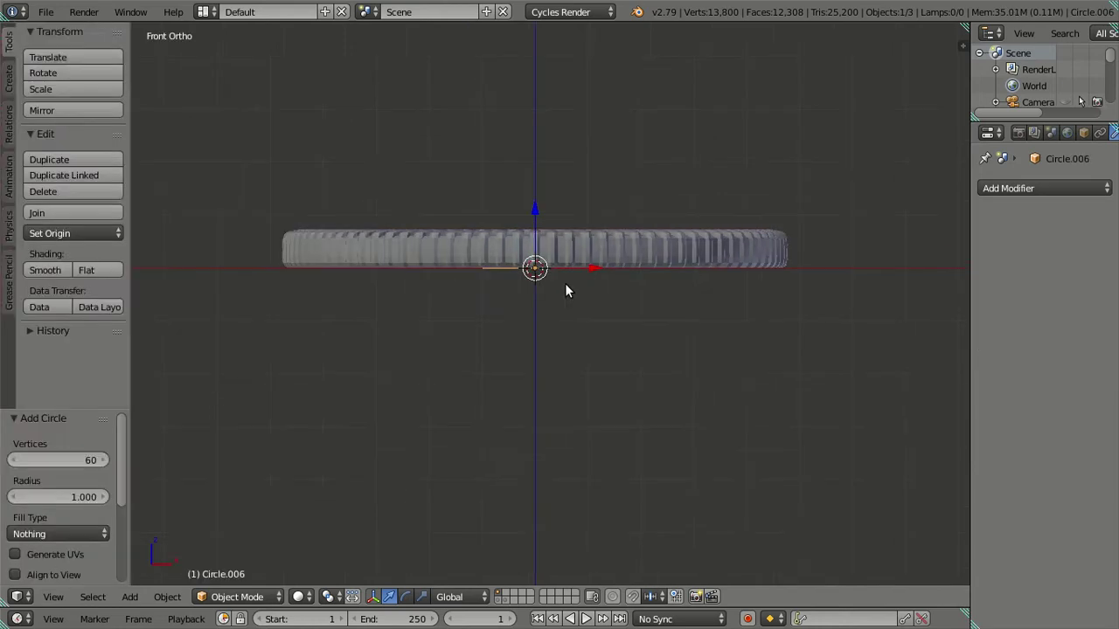
mouse_move(390, 367)
middle_mouse_down()
mouse_move(484, 364)
mouse_move(492, 414)
mouse_move(506, 355)
mouse_move(508, 382)
mouse_move(581, 248)
middle_mouse_up()
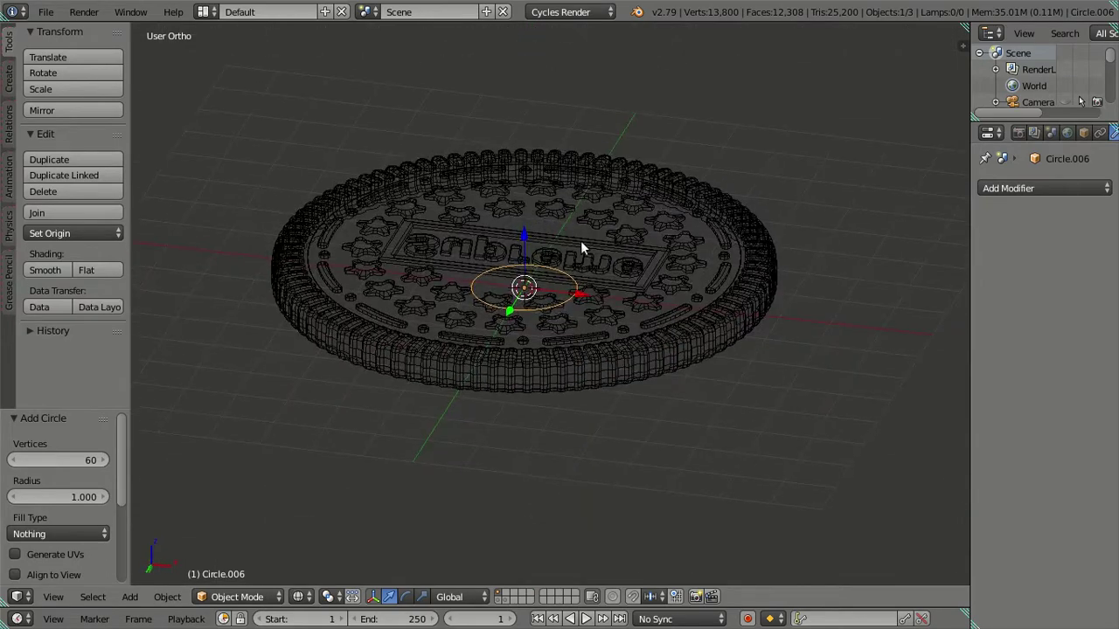
Step: In top view, scale the circle's vertices by 4.7 to match the cookie rim
key("Tab")
key("a")
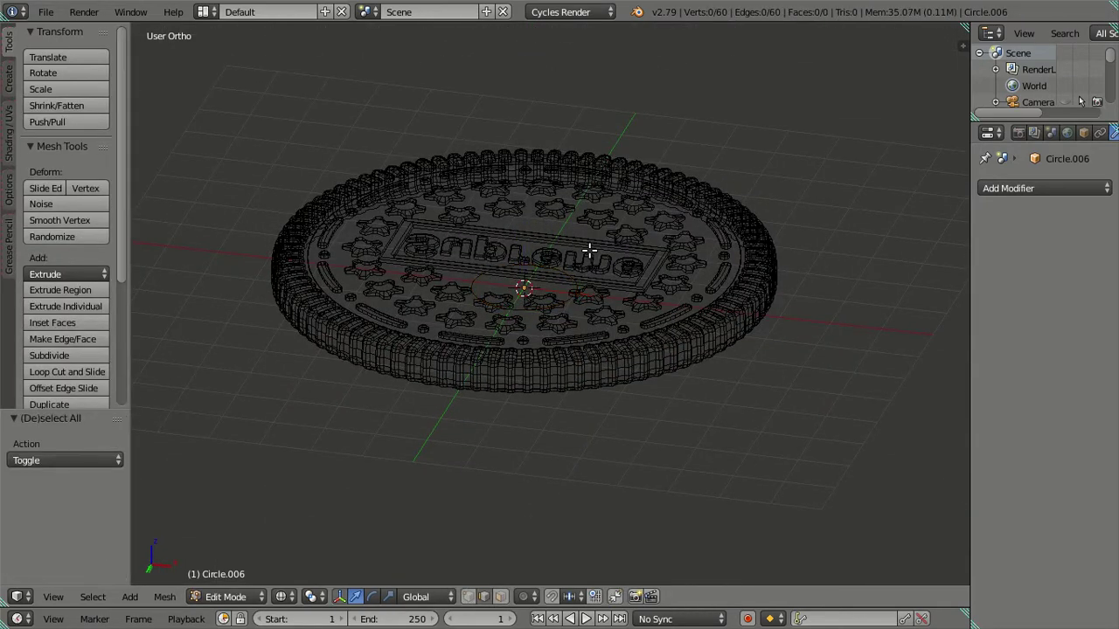
key("a")
type("s4")
key("Escape")
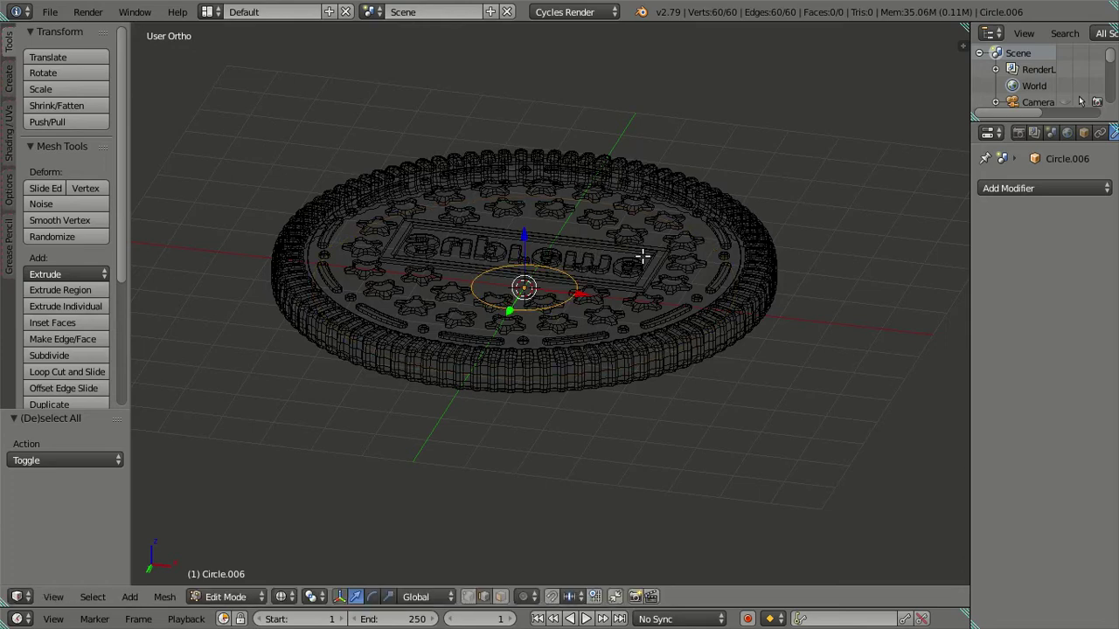
middle_click_drag(643, 256, 629, 388)
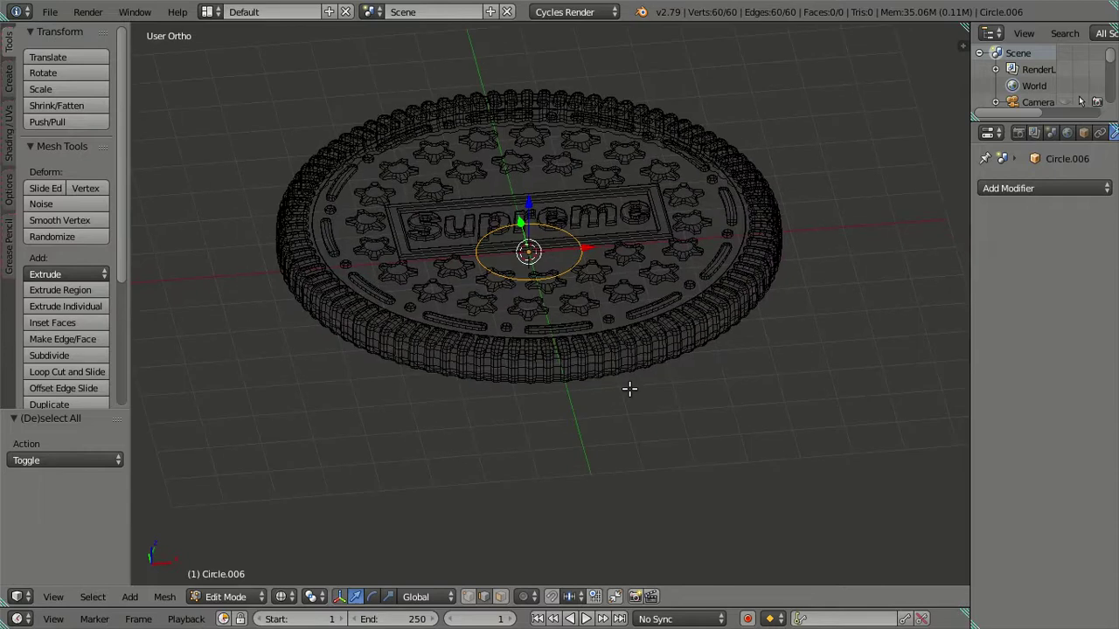
key("KP_7")
key("s")
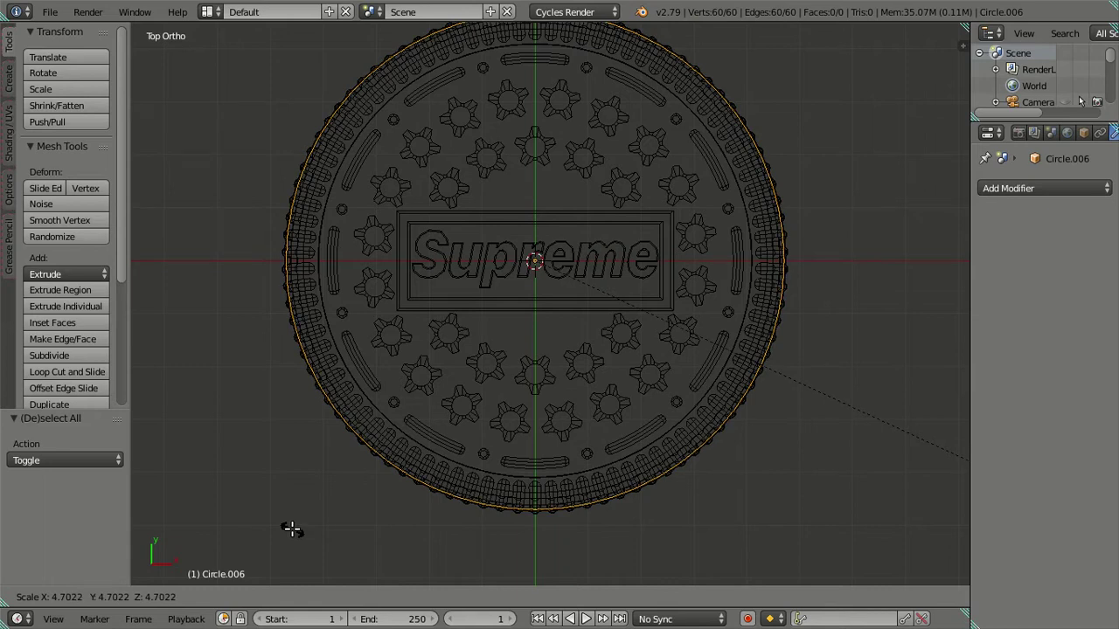
type("4")
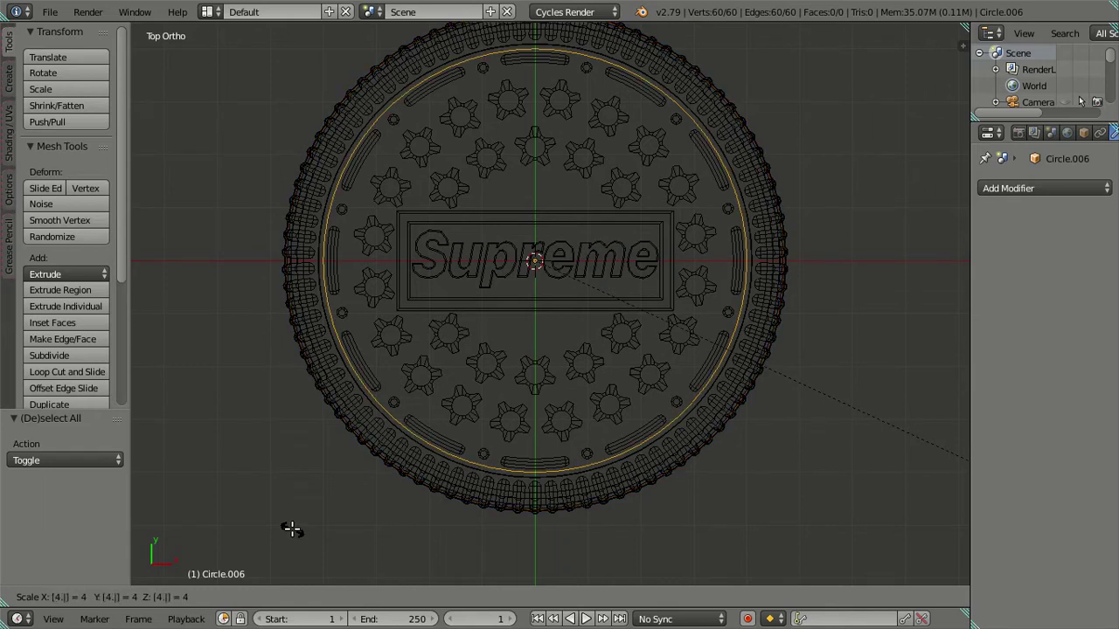
type(".6")
key("BackSpace")
type("7")
key("Return")
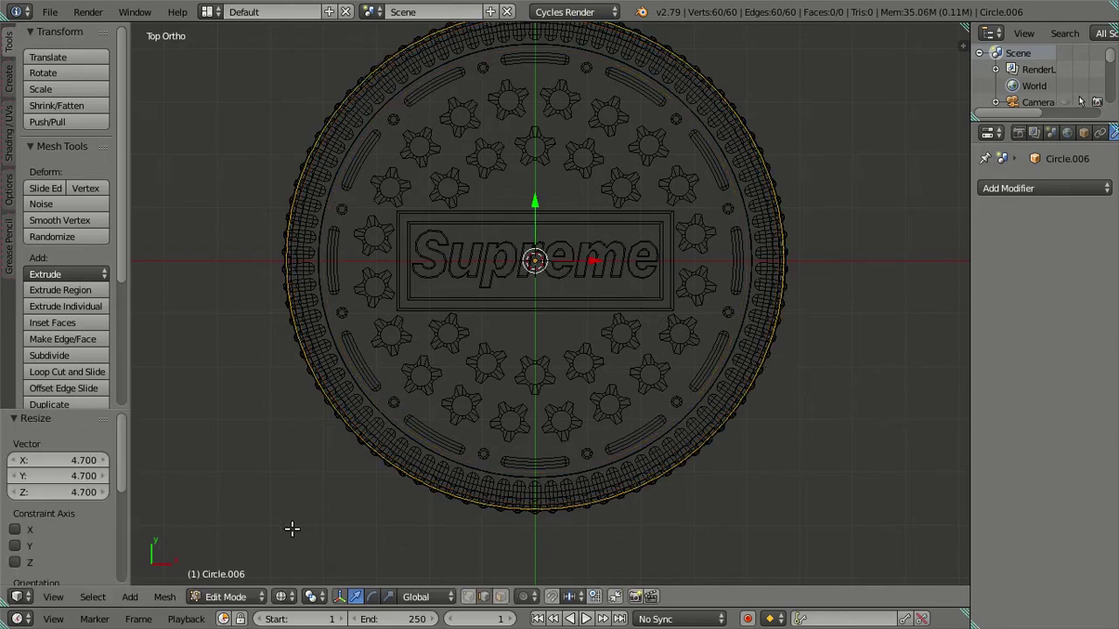
Step: In a solid front view, try extruding the circle downward, cancelling the move
mouse_move(310, 569)
middle_mouse_down()
mouse_move(326, 469)
mouse_move(323, 382)
mouse_move(352, 365)
middle_mouse_up()
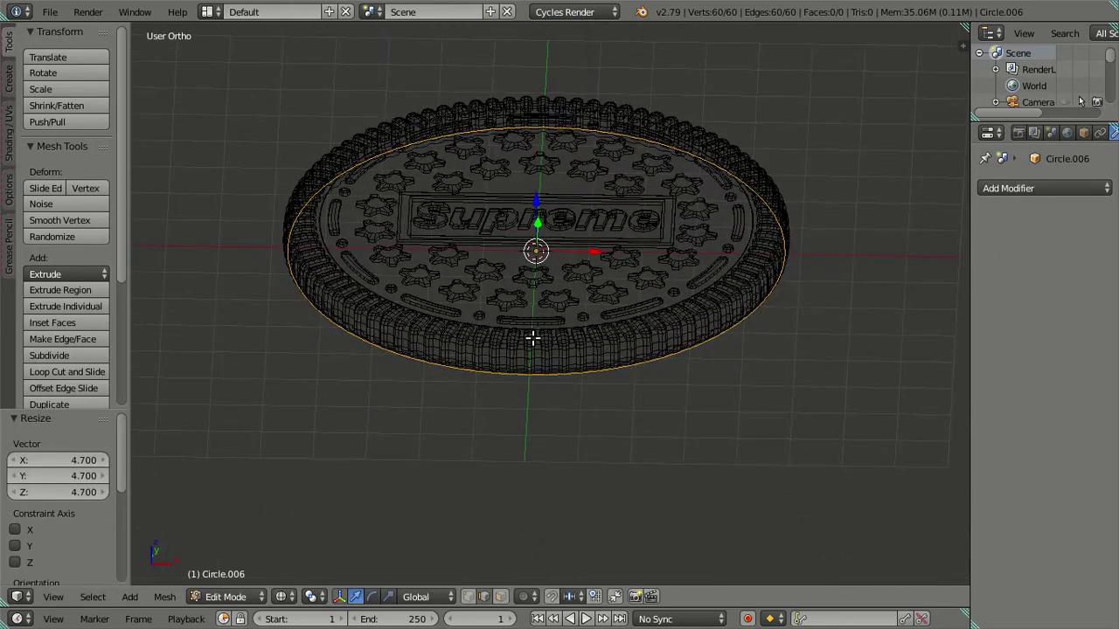
middle_click_drag(533, 339, 548, 298)
key("z")
key("KP_1")
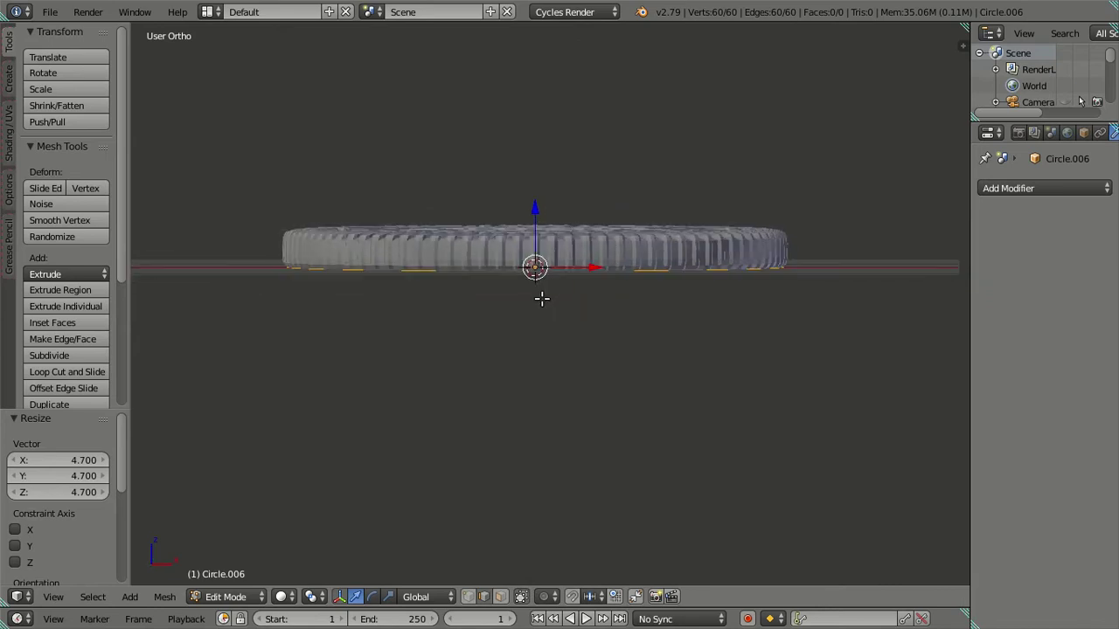
scroll(542, 299, "up", 2)
scroll(488, 280, "down", 2)
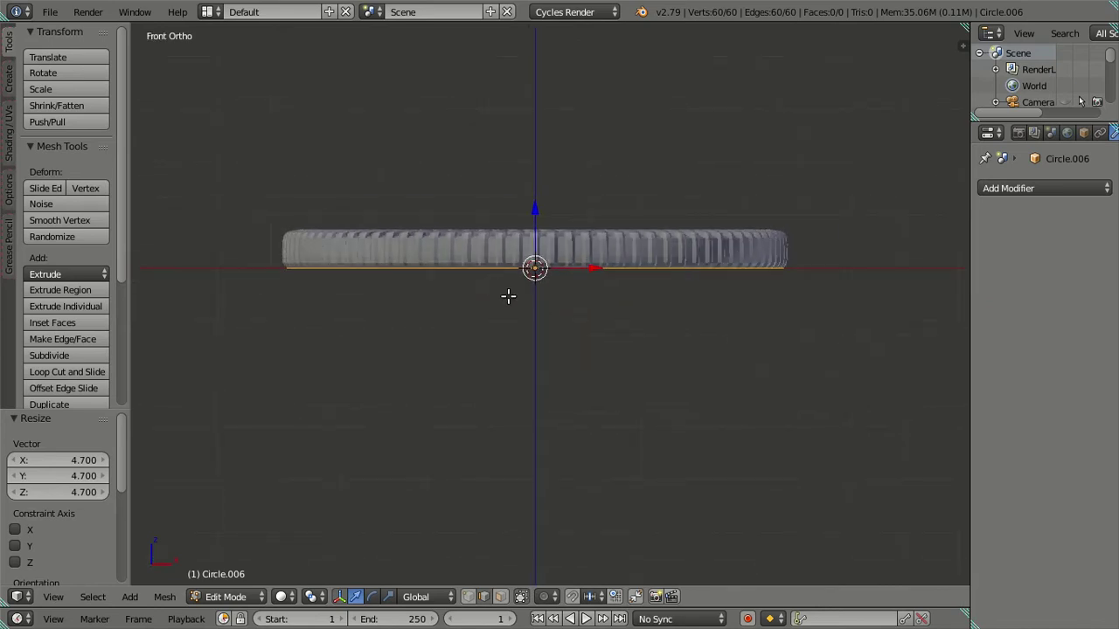
key("e")
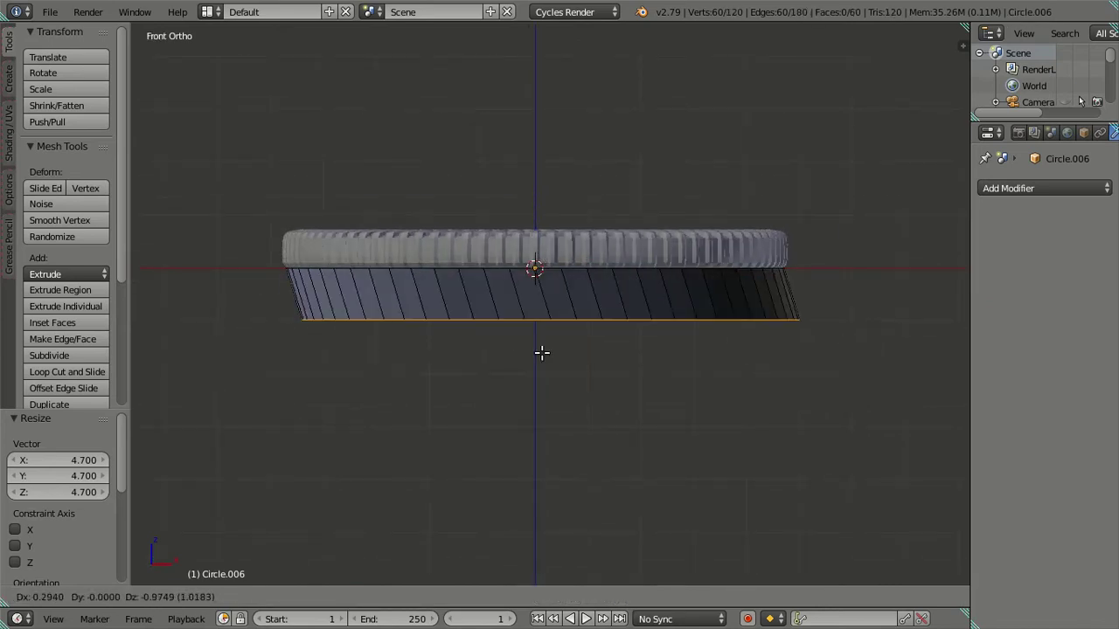
right_click(541, 349)
key("g")
key("z")
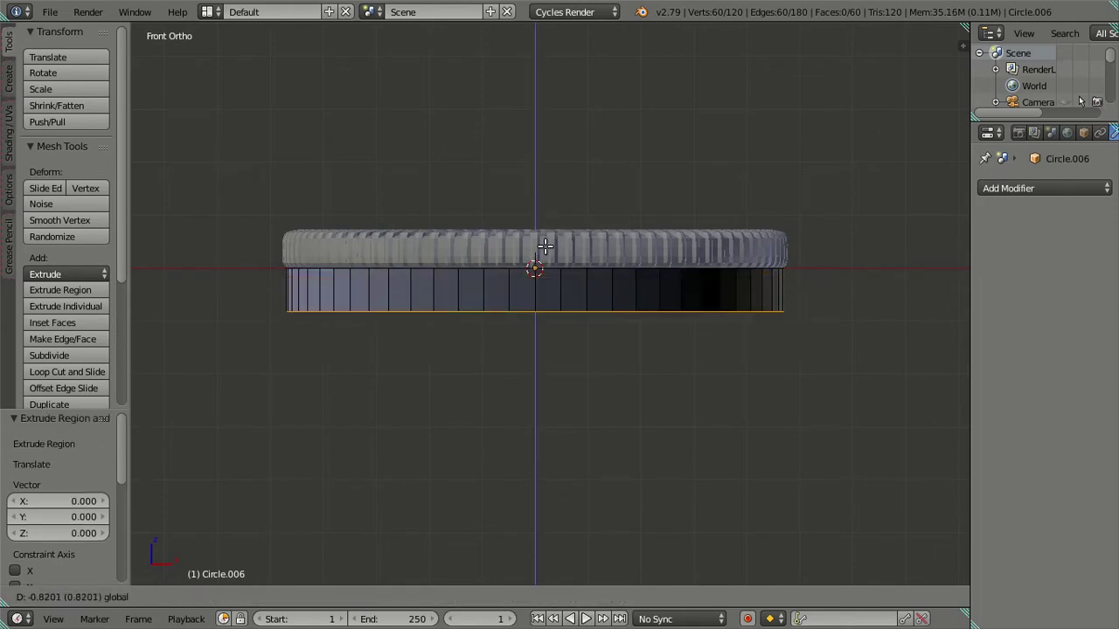
right_click(544, 246)
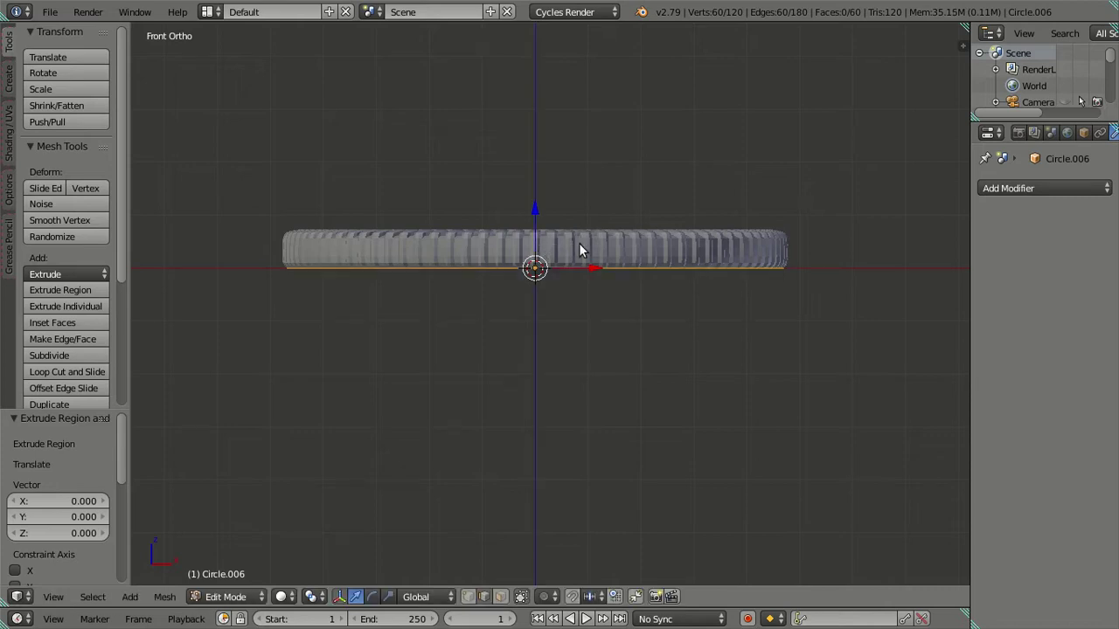
Step: Attempt another extrusion of the circle, cancel it, and return to object mode
key("Tab")
key("Tab")
key("e")
right_click(536, 292)
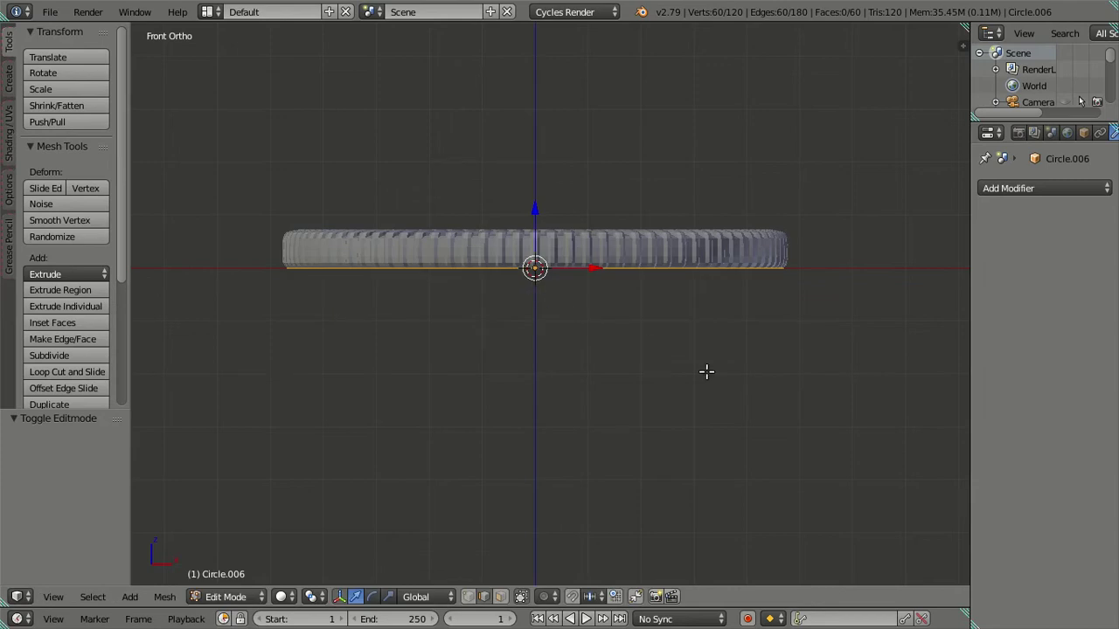
key("s")
key("Escape")
key("Tab")
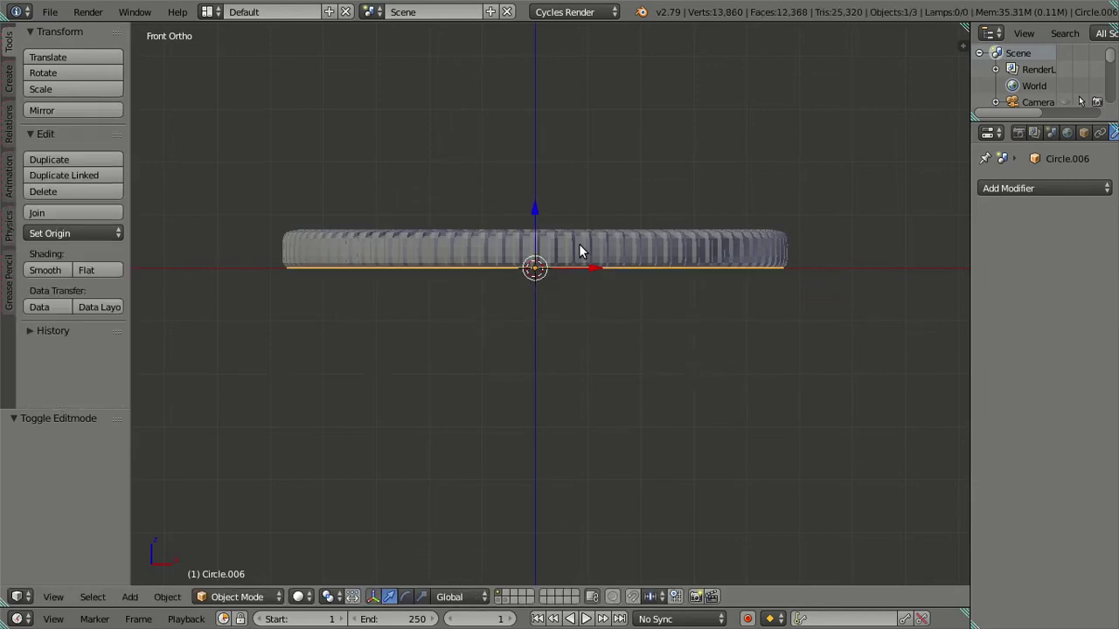
Step: Temporarily hide the subdivided wafer, then unhide it and toggle its mesh selection
left_click(582, 252)
key("h")
mouse_move(582, 241)
middle_mouse_down()
mouse_move(594, 430)
mouse_move(555, 260)
mouse_move(609, 240)
mouse_move(609, 192)
mouse_move(602, 221)
middle_mouse_up()
key("alt+h")
key("Tab")
key("a")
key("a")
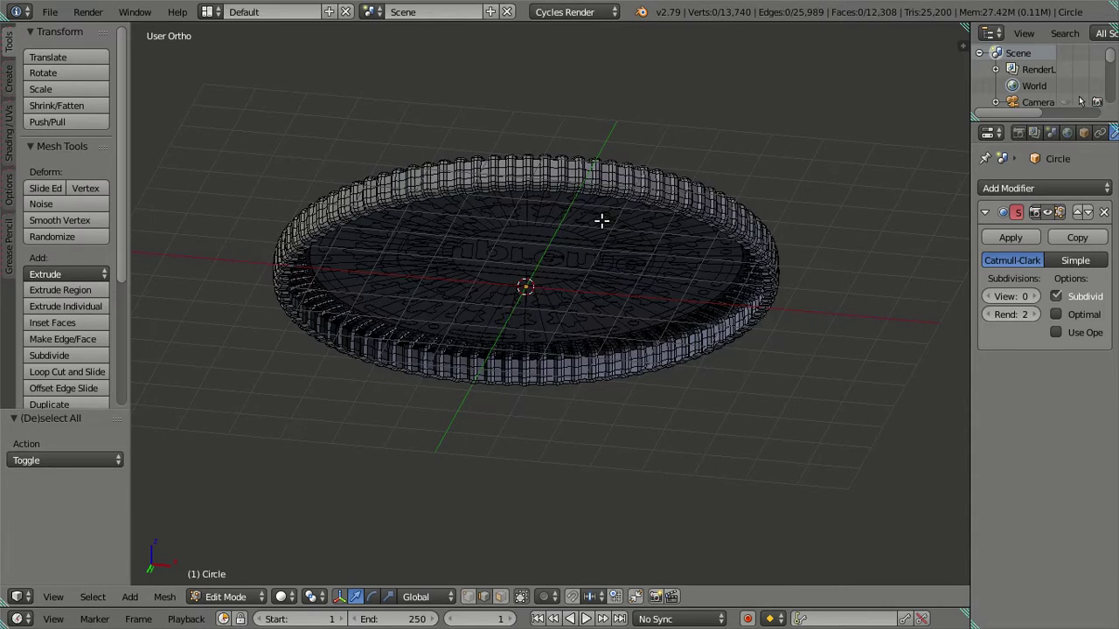
key("a")
key("a")
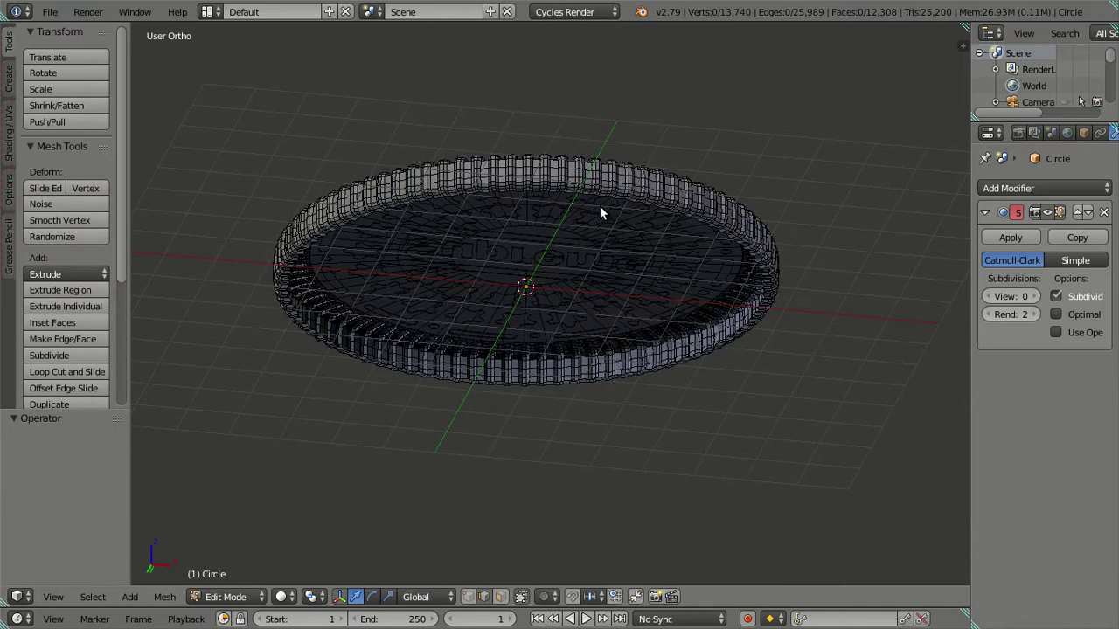
key("Tab")
mouse_move(576, 200)
middle_mouse_down()
mouse_move(548, 311)
mouse_move(554, 345)
middle_mouse_up()
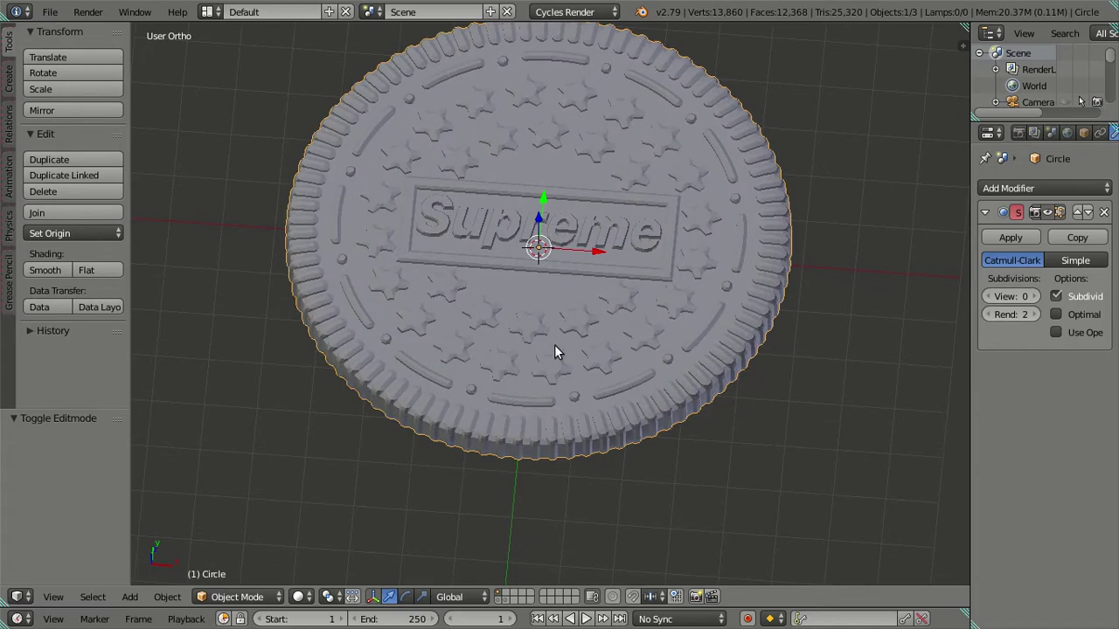
Step: Hide the wafer, select the circle and edit it from the top view
key("2")
middle_click_drag(561, 263, 617, 400)
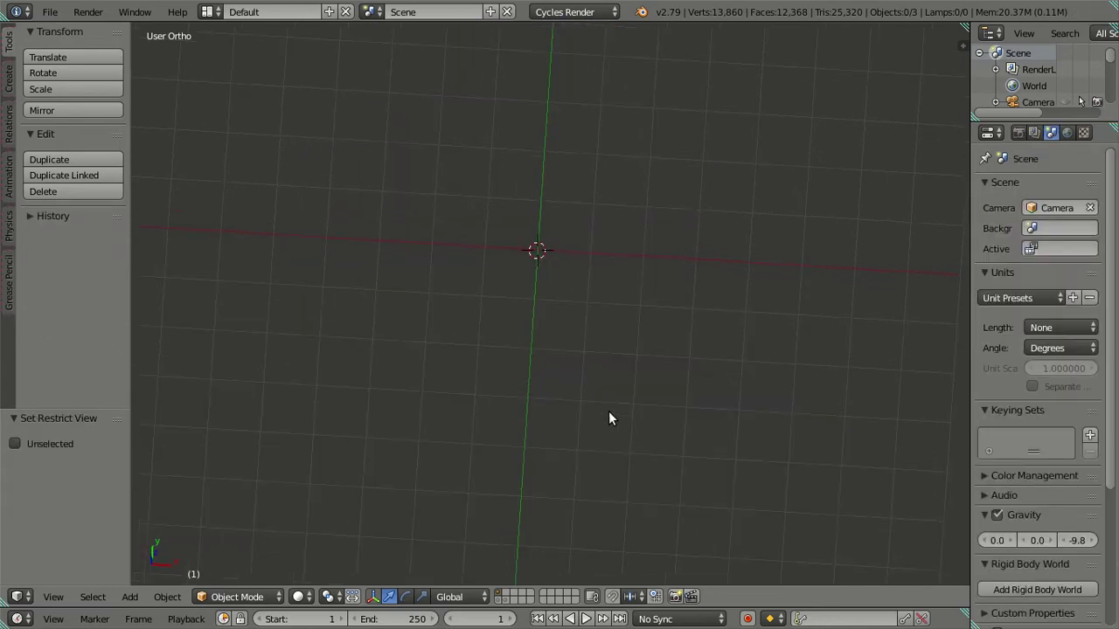
key("a")
right_click(762, 367)
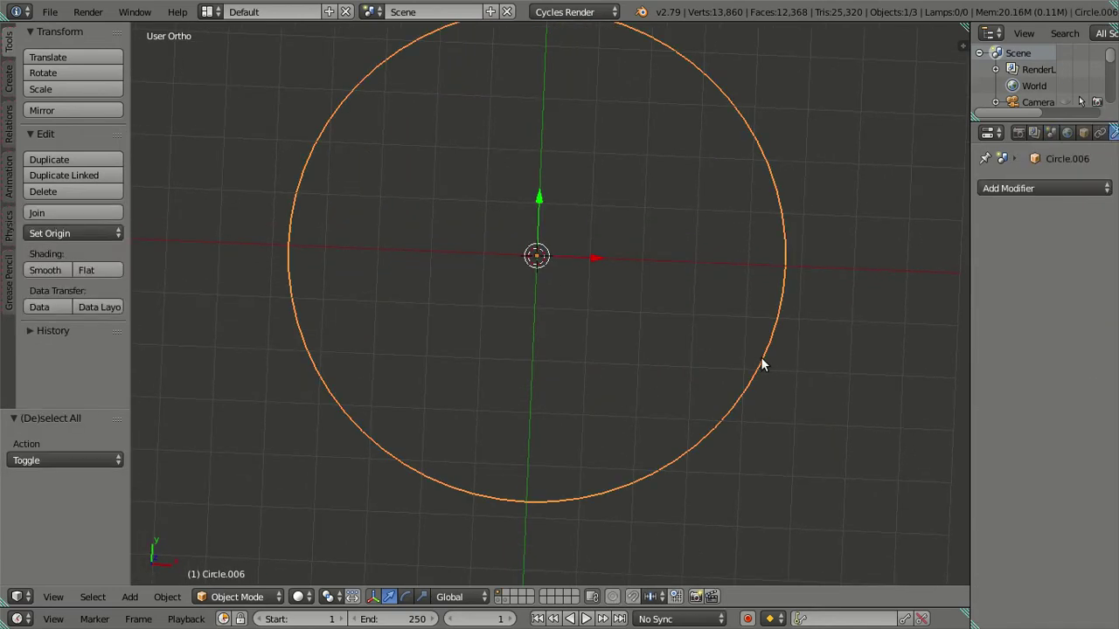
key("KP_7")
key("Tab")
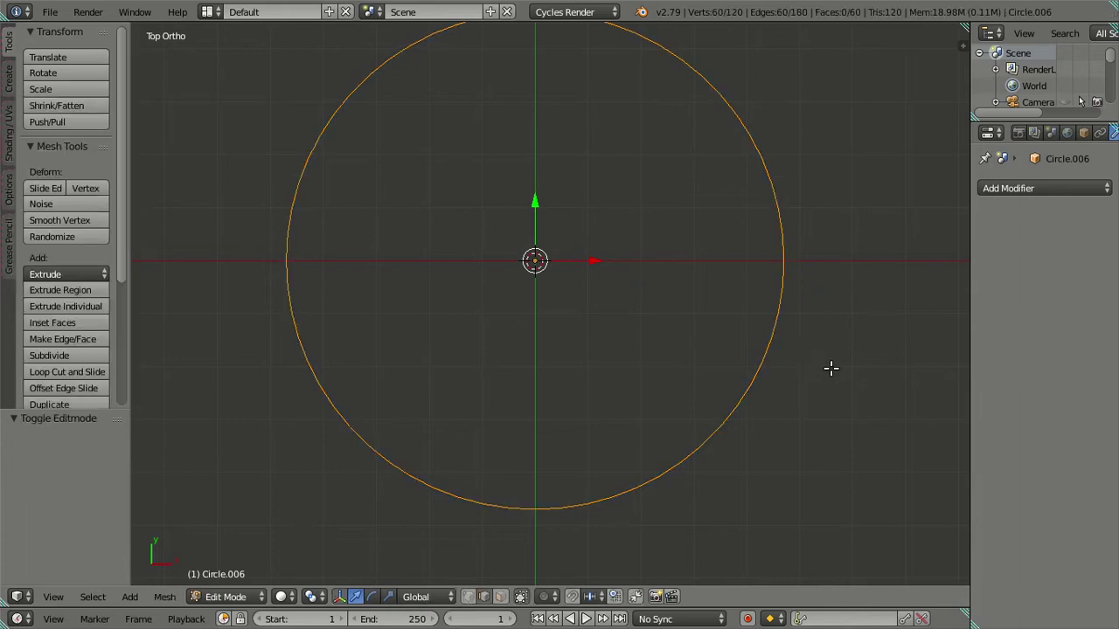
key("t")
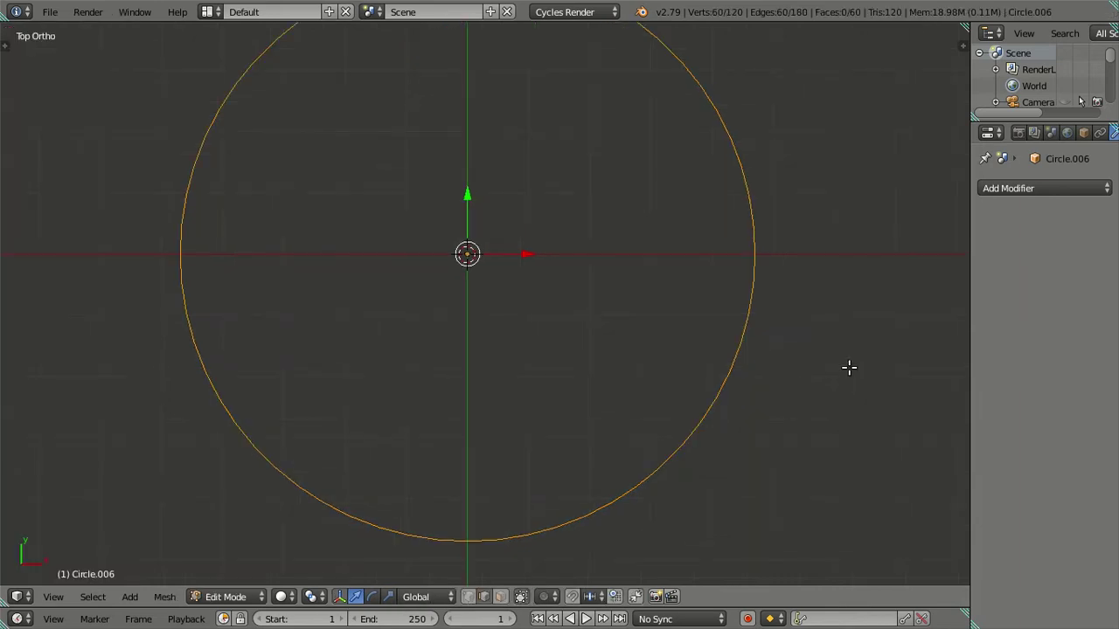
Step: Extrude and shrink the circle edge inward twice into a flat two-band ring
key("s")
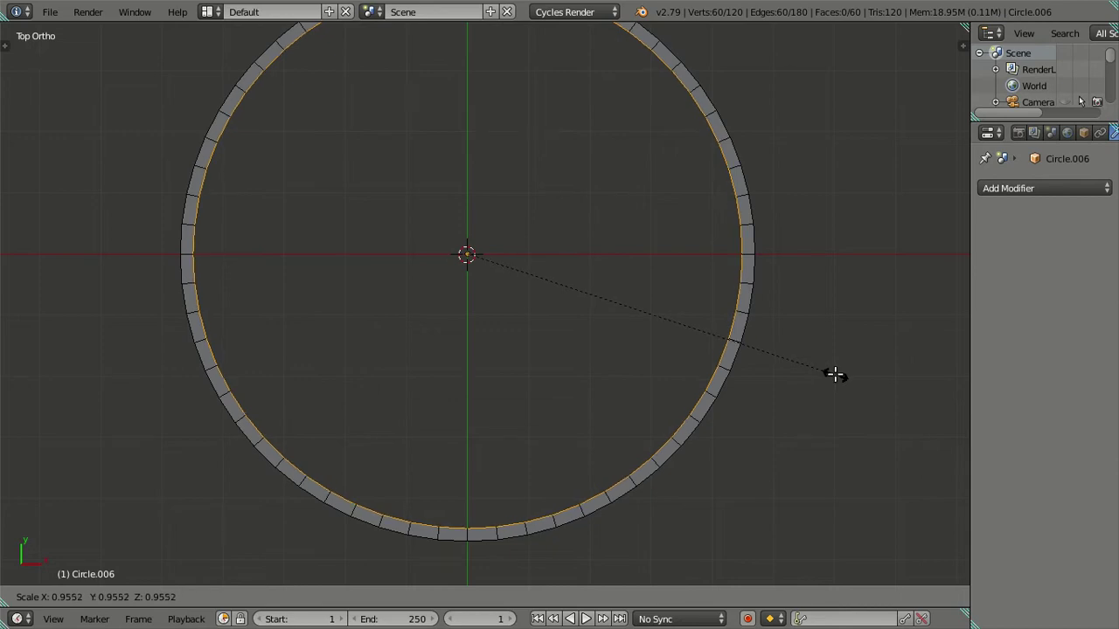
left_click(834, 374)
key("e")
key("s")
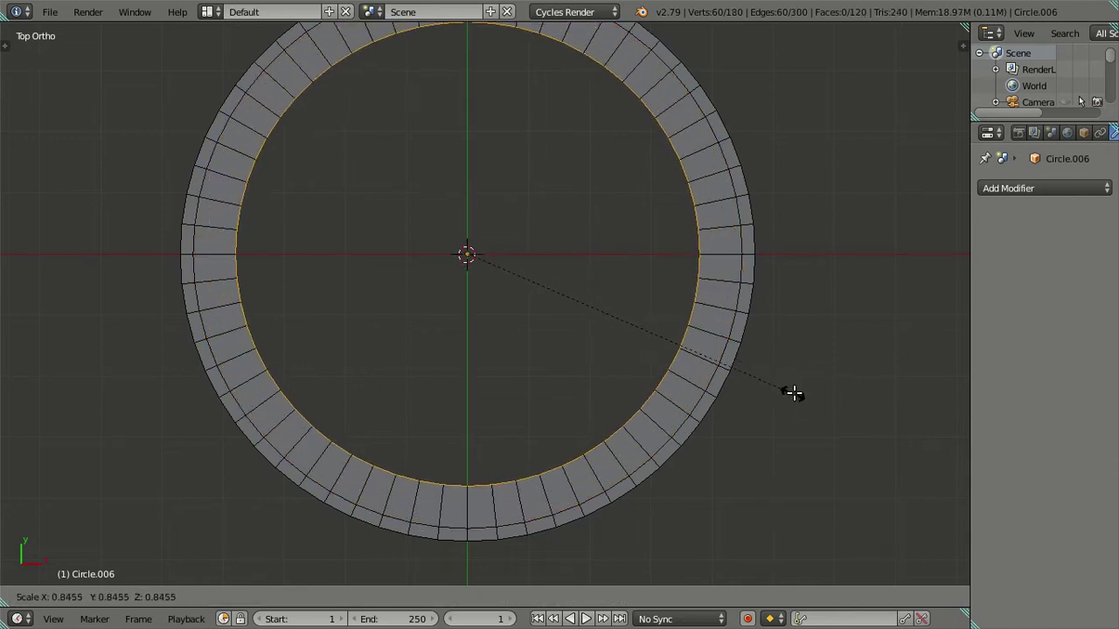
left_click(834, 414)
key("a")
mouse_move(706, 425)
middle_mouse_down()
mouse_move(699, 362)
mouse_move(714, 303)
middle_mouse_up()
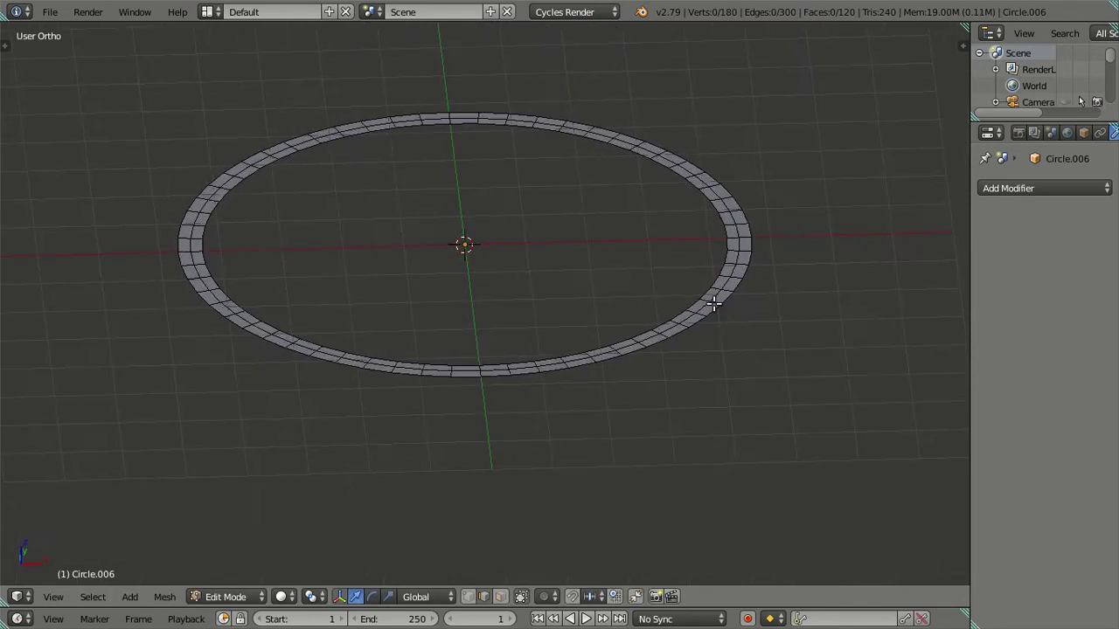
Step: Extrude the whole ring straight down along Z into a thick band
key("a")
key("KP_1")
key("e")
key("Escape")
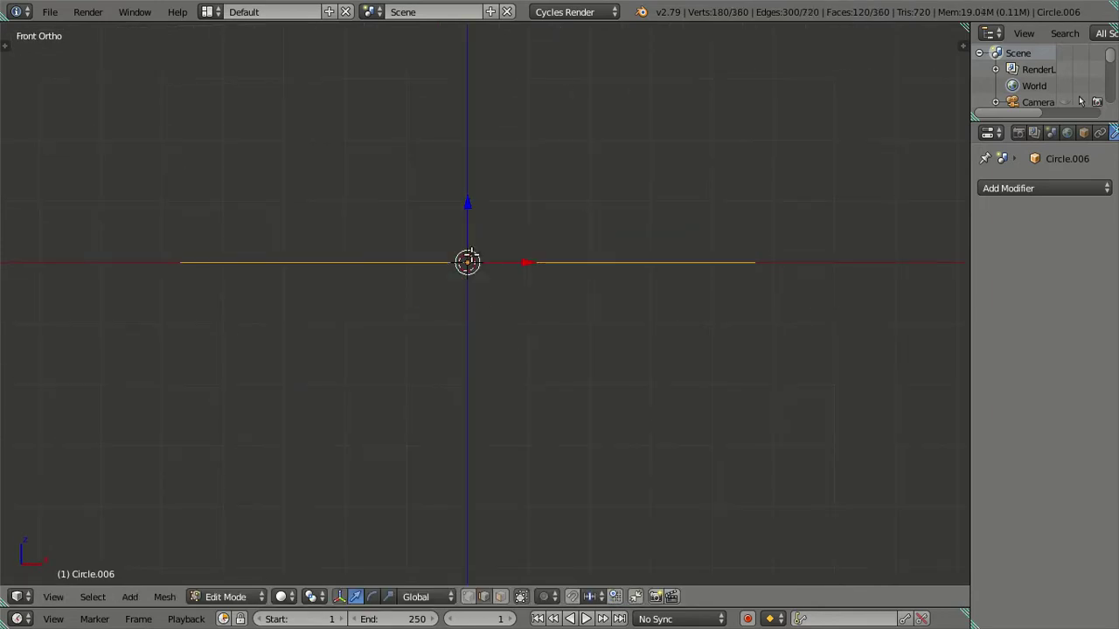
key("g")
key("z")
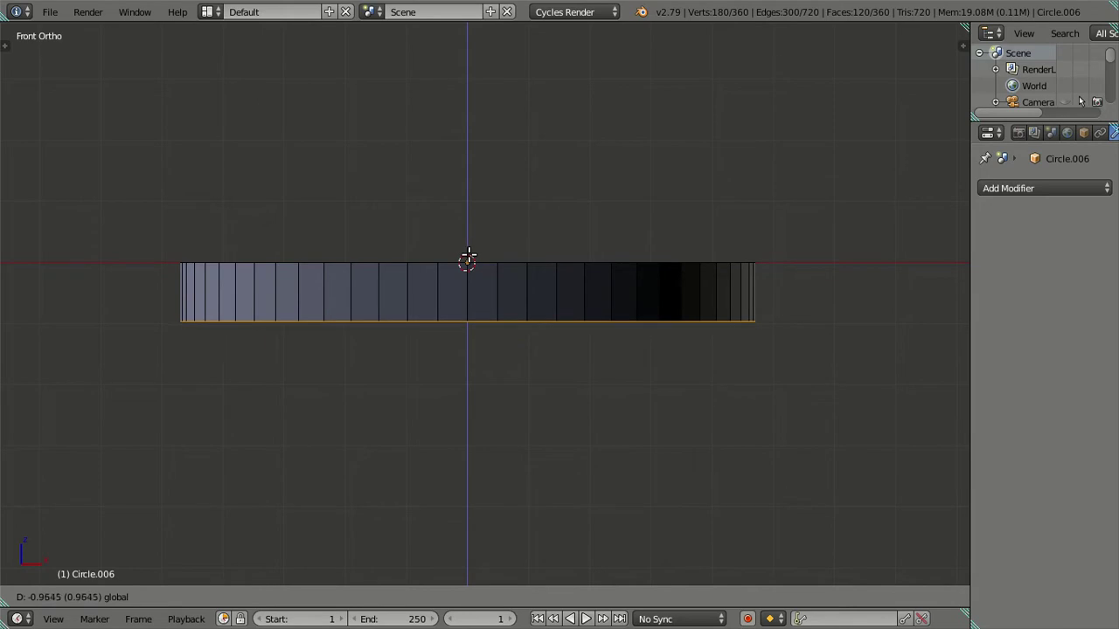
left_click(467, 256)
Step: Add evenly spaced loop cuts around the ring's side, then select the top and bottom rim loops
scroll(731, 298, "up", 2)
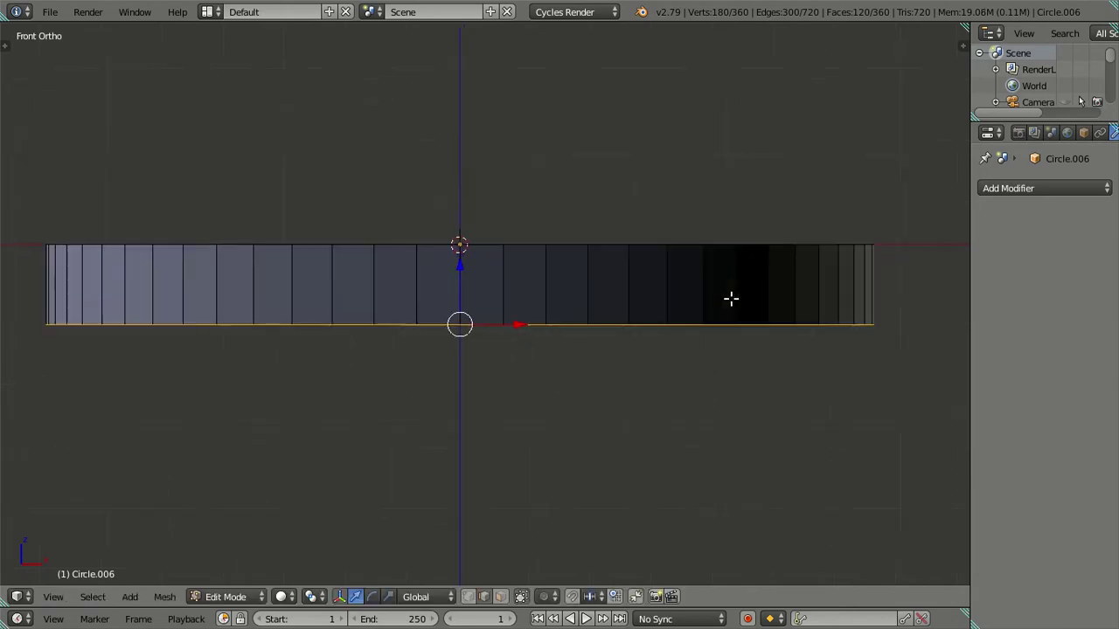
key("ctrl+r")
scroll(783, 287, "up", 1)
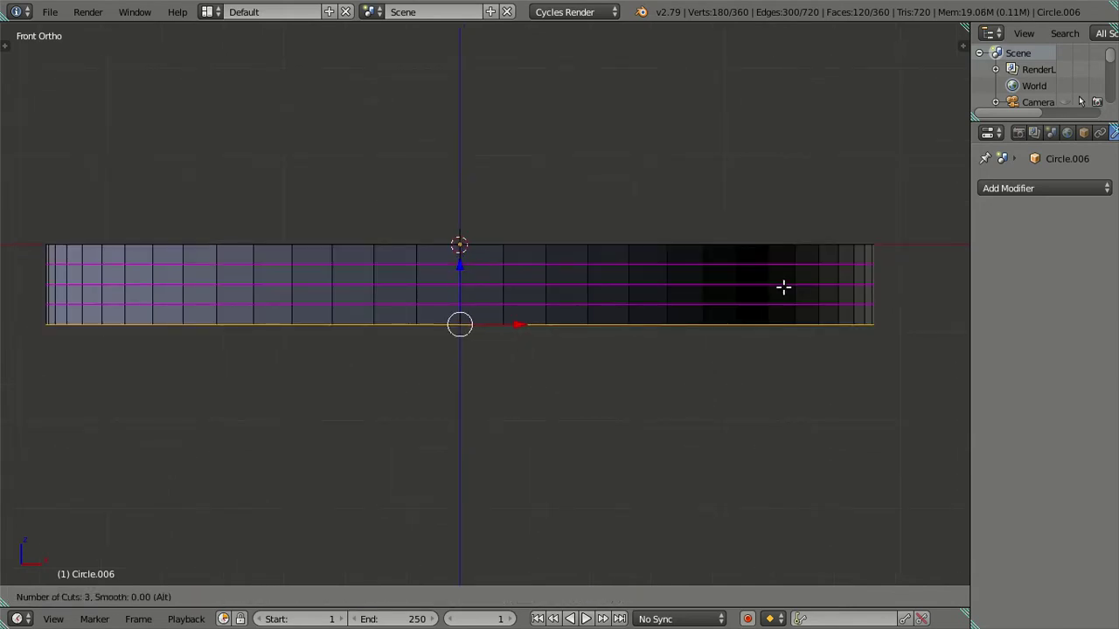
left_click(783, 287)
right_click(783, 287)
key("a")
mouse_move(798, 255)
middle_mouse_down()
mouse_move(761, 270)
mouse_move(763, 289)
mouse_move(854, 270)
middle_mouse_up()
right_click(823, 272, "alt")
right_click(826, 351, "alt+shift")
Step: Scale the rim loops along Z and shrink them slightly inward to round the edges
key("KP_1")
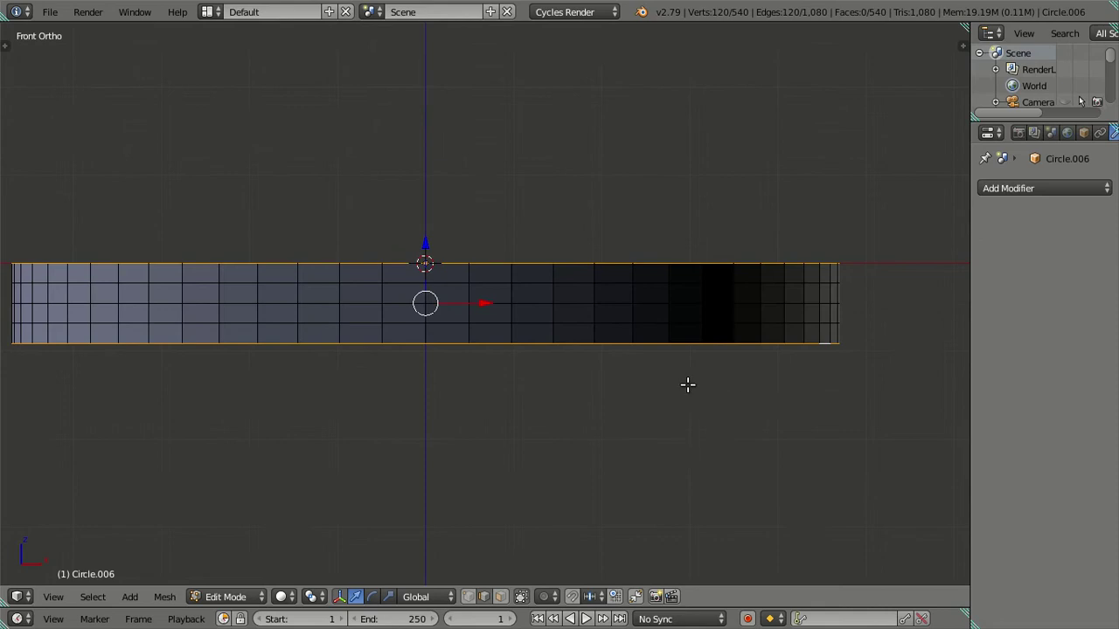
key("s")
key("z")
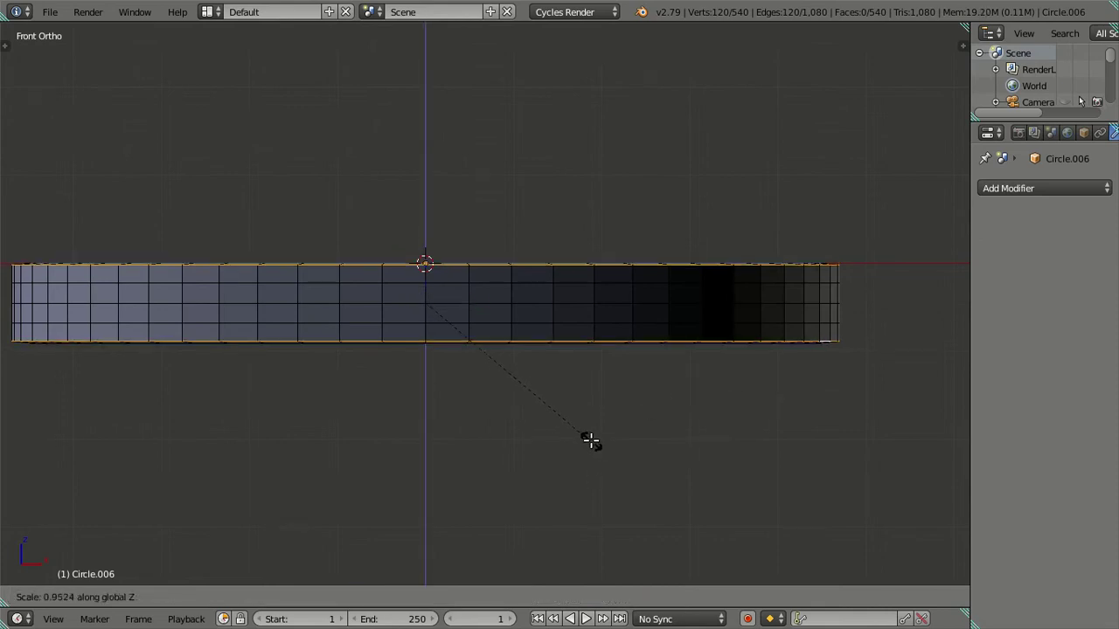
left_click(572, 423)
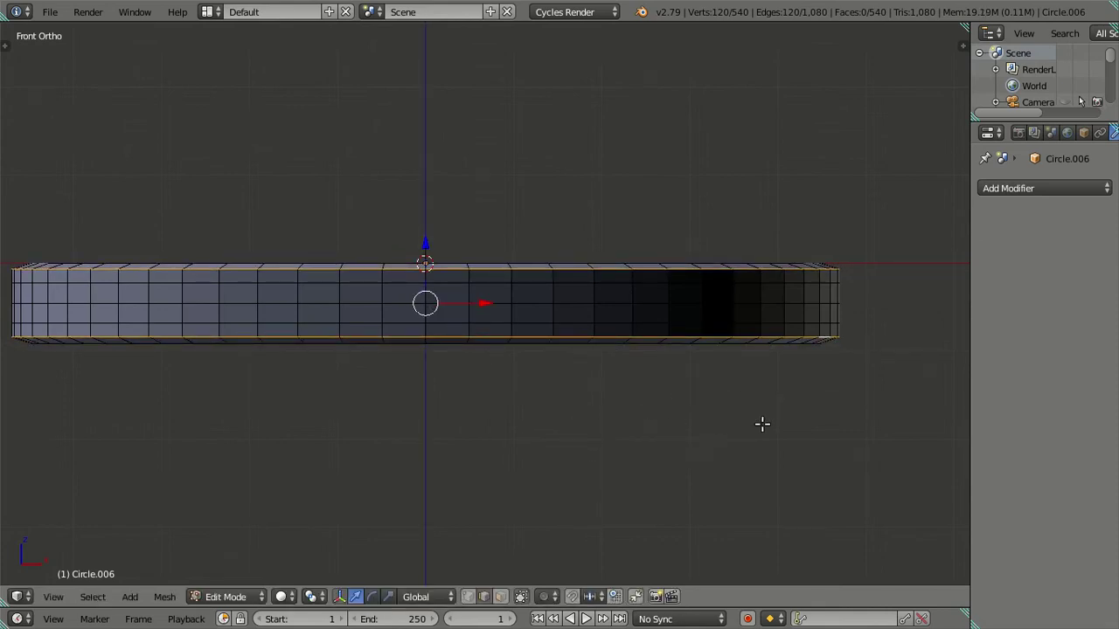
key("s")
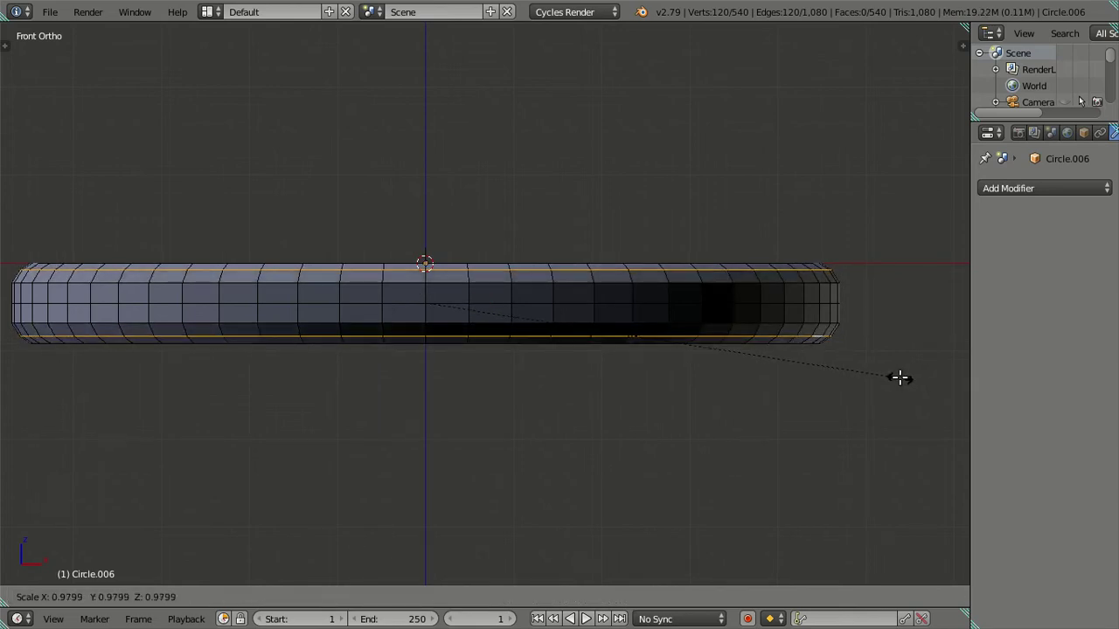
left_click(899, 377)
Step: Select two side edge loops and spread them apart vertically
scroll(751, 327, "up", 1)
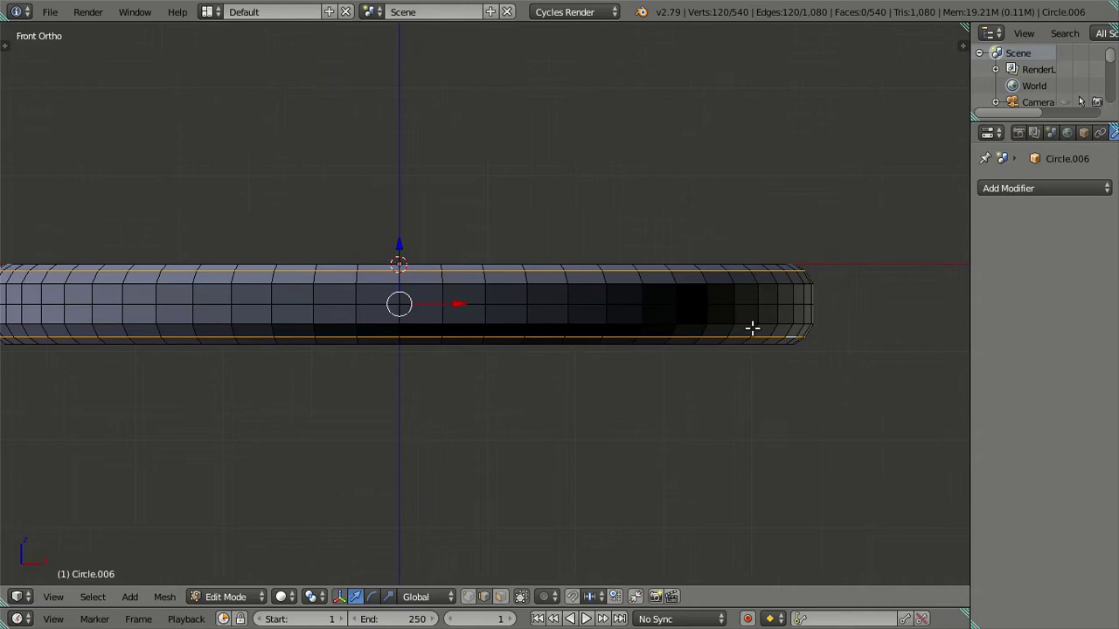
scroll(739, 325, "up", 1)
scroll(767, 312, "up", 1)
scroll(664, 332, "up", 2)
right_click(717, 301, "alt")
right_click(733, 389, "alt+shift")
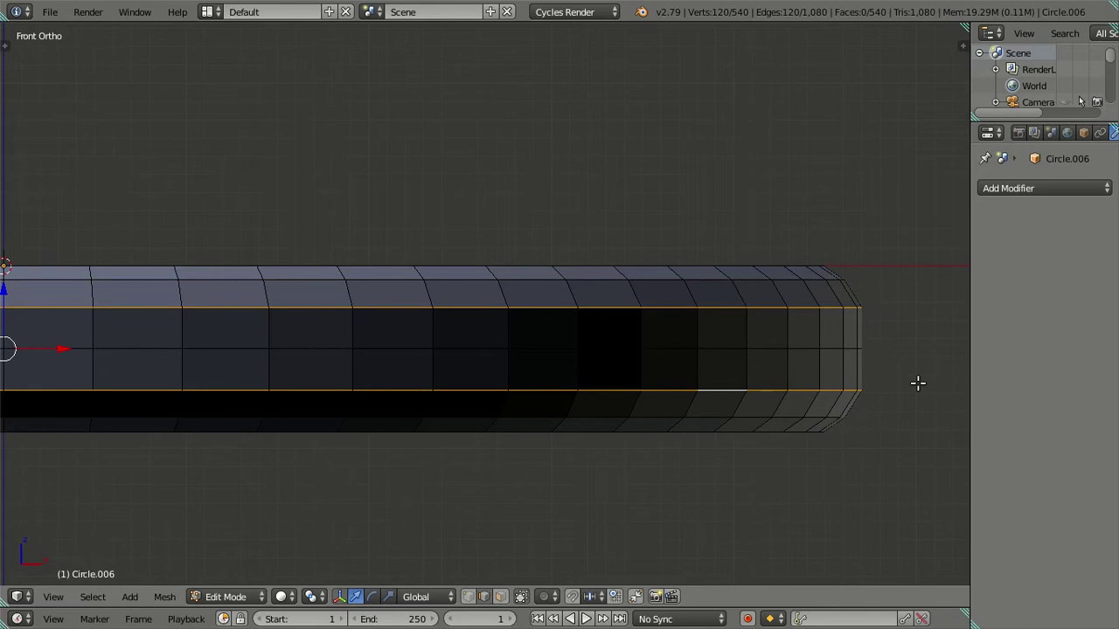
key("s")
key("Escape")
key("s")
key("z")
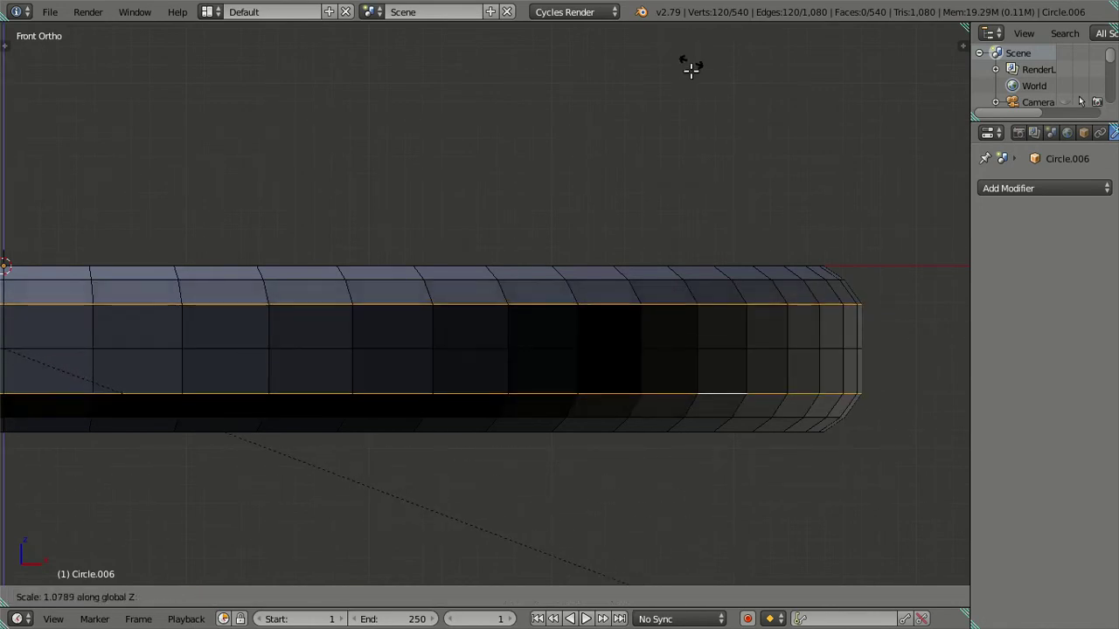
left_click(691, 158)
Step: Bulge the upper and lower side loops slightly outward and adjust their vertical spacing
key("a")
right_click(653, 280, "alt")
right_click(707, 414, "alt+shift")
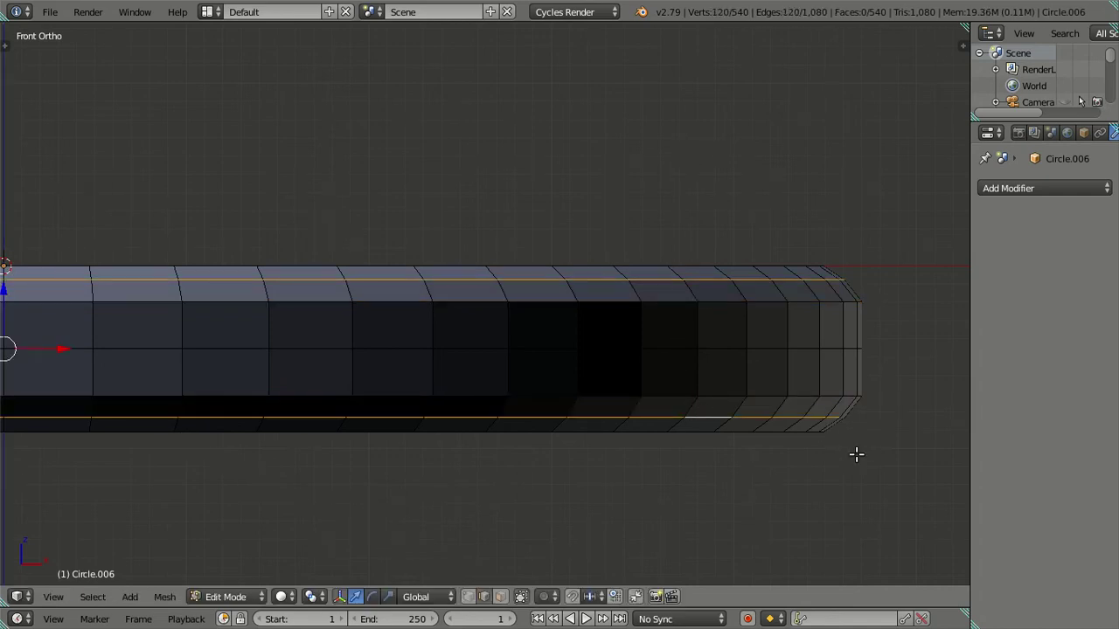
key("s")
left_click(865, 460)
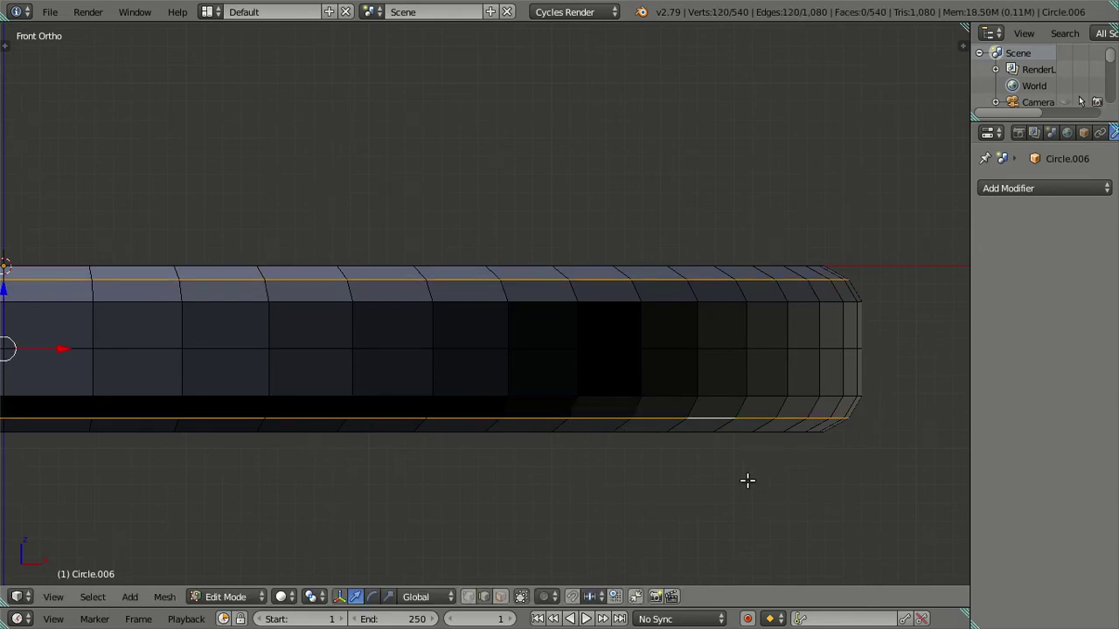
key("s")
key("z")
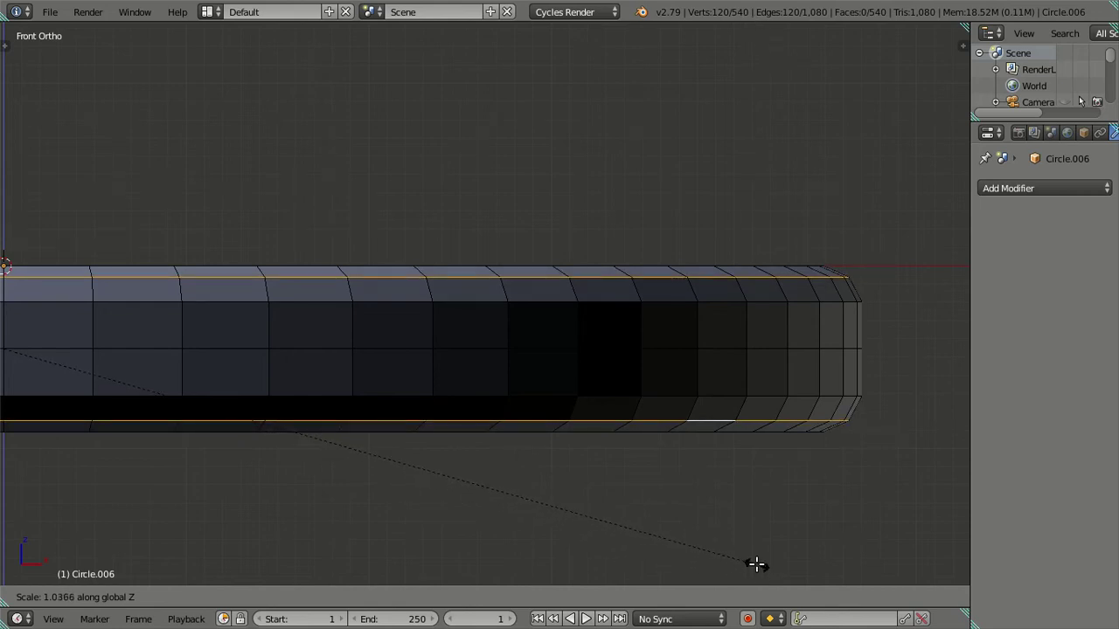
left_click(755, 565)
Step: Inspect the rounded ring and return to object mode
key("a")
scroll(551, 357, "down", 2)
mouse_move(402, 320)
middle_mouse_down()
mouse_move(407, 440)
mouse_move(360, 312)
mouse_move(372, 347)
mouse_move(388, 345)
mouse_move(381, 333)
middle_mouse_up()
scroll(359, 312, "down", 3)
key("Tab")
key("Tab")
Step: Snap the 3D cursor to a ring edge loop and centre the ring's origin on its geometry
key("a")
key("a")
right_click(381, 333, "alt")
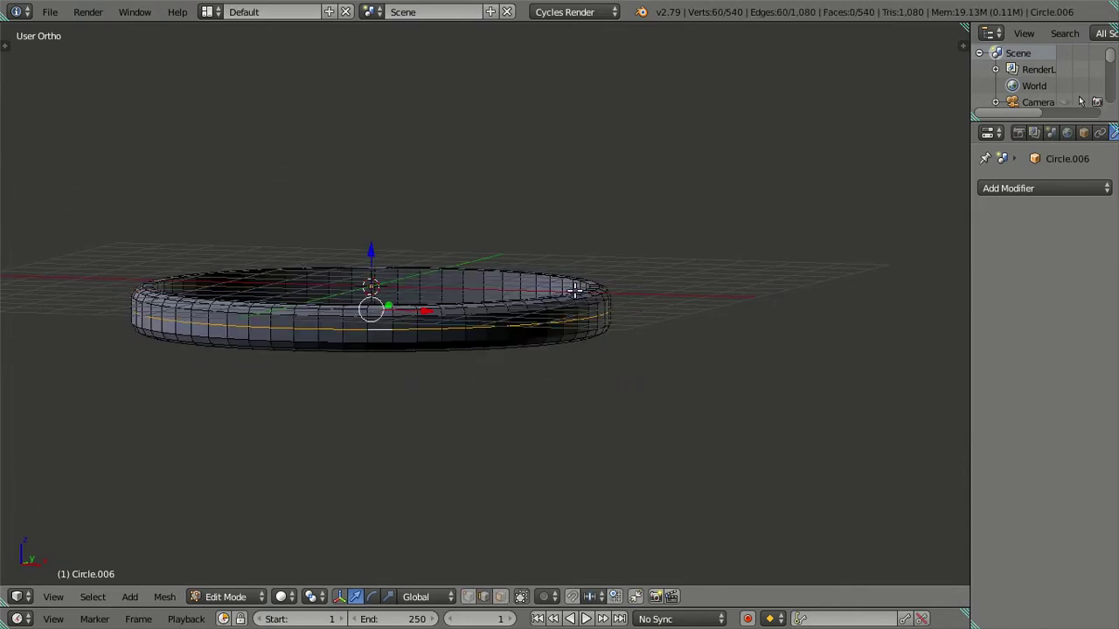
key("shift+a")
key("shift+s")
left_click(599, 334)
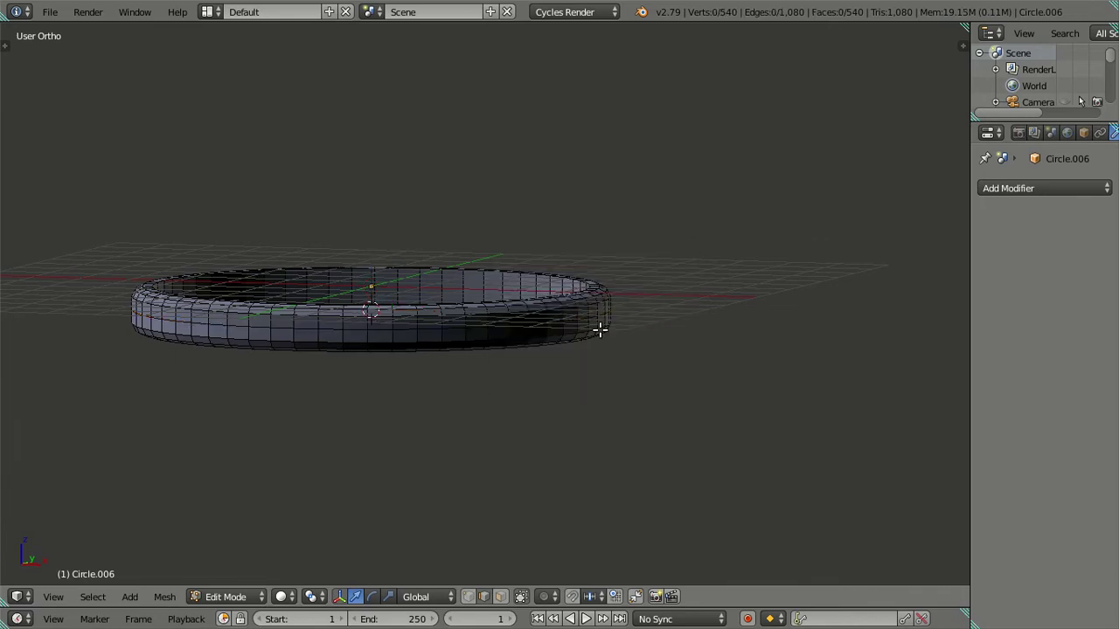
key("Tab")
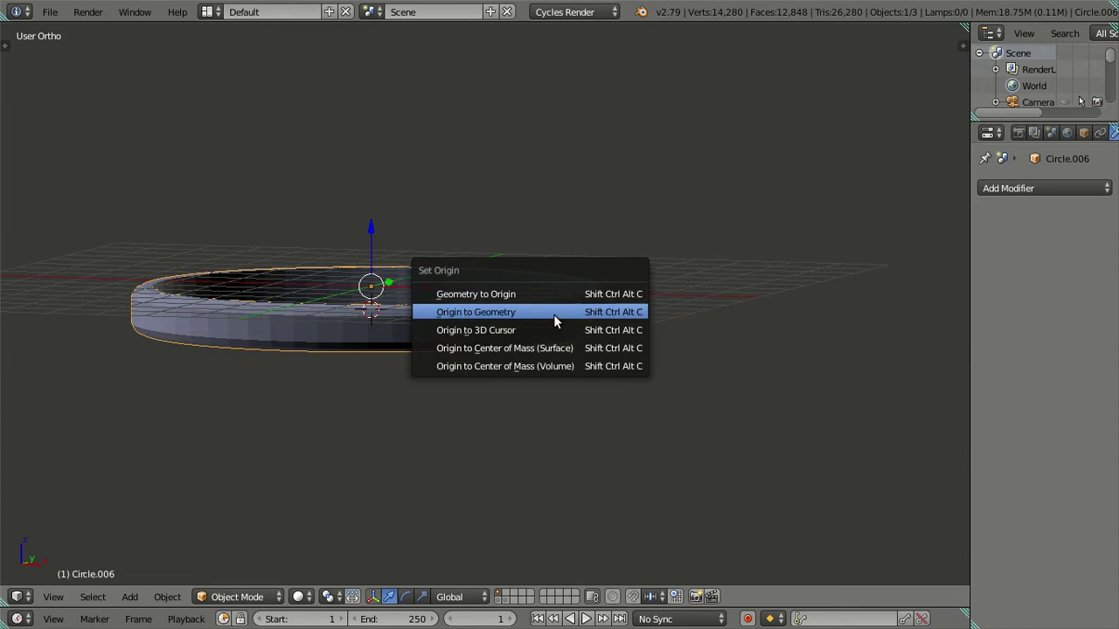
left_click(553, 313)
Step: Hide the camera and show a wireframe front view of the stacked rings
mouse_move(551, 327)
middle_mouse_down()
mouse_move(489, 370)
mouse_move(488, 312)
middle_mouse_up()
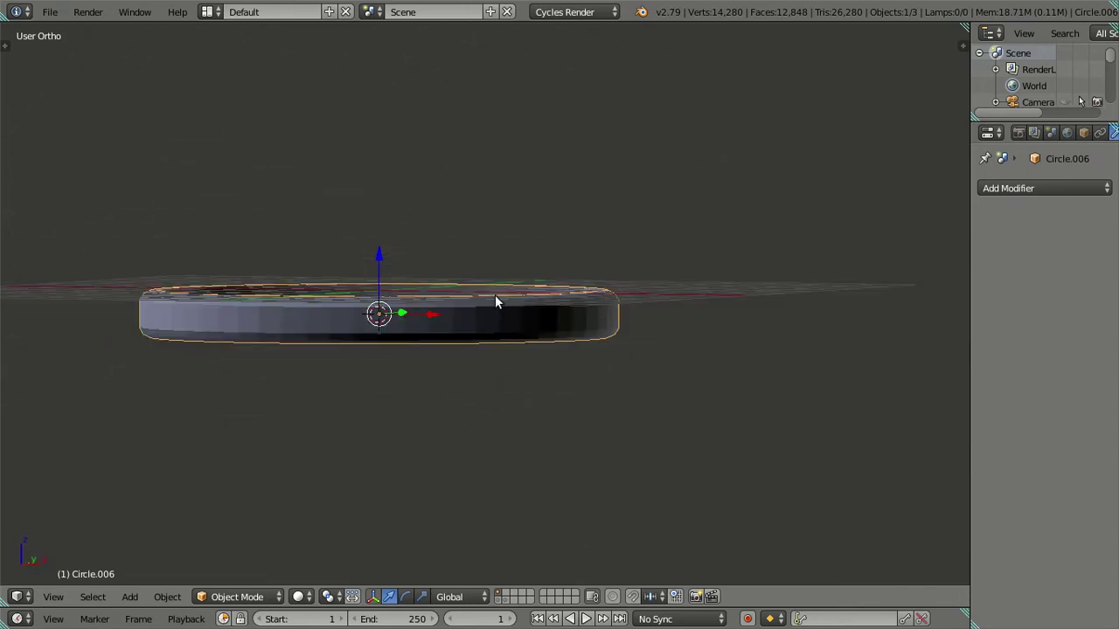
scroll(497, 301, "down", 4)
right_click(529, 180)
key("h")
key("KP_1")
key("z")
scroll(489, 295, "up", 2)
scroll(422, 312, "up", 1)
Step: Select the top ring and try moving its origin to the 3D cursor, then undo it
middle_click_drag(406, 319, 532, 294, "shift")
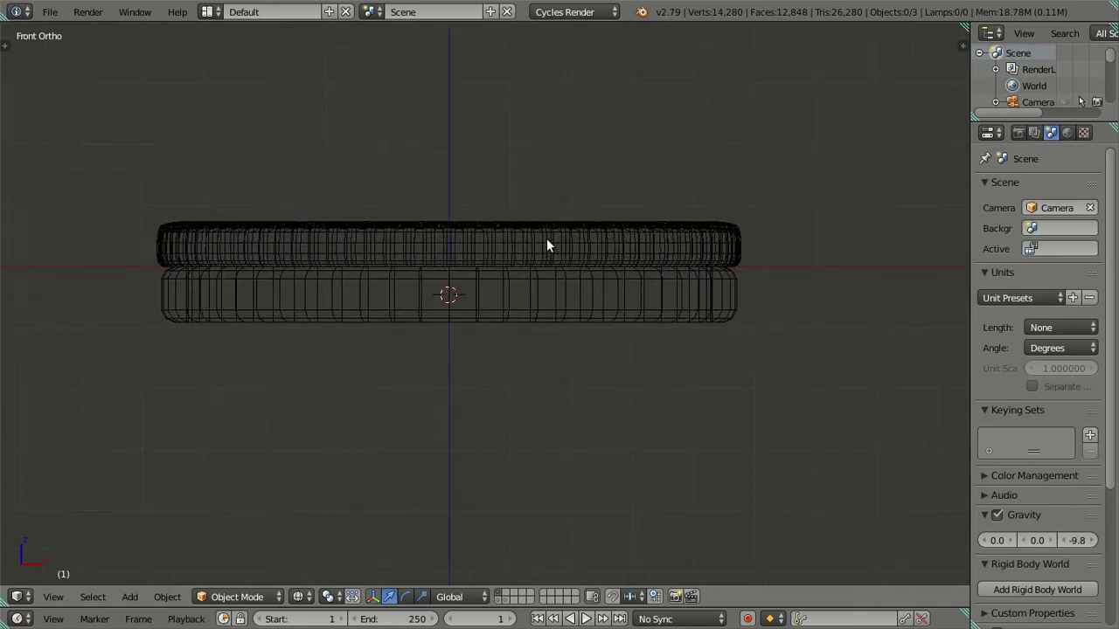
right_click(546, 245)
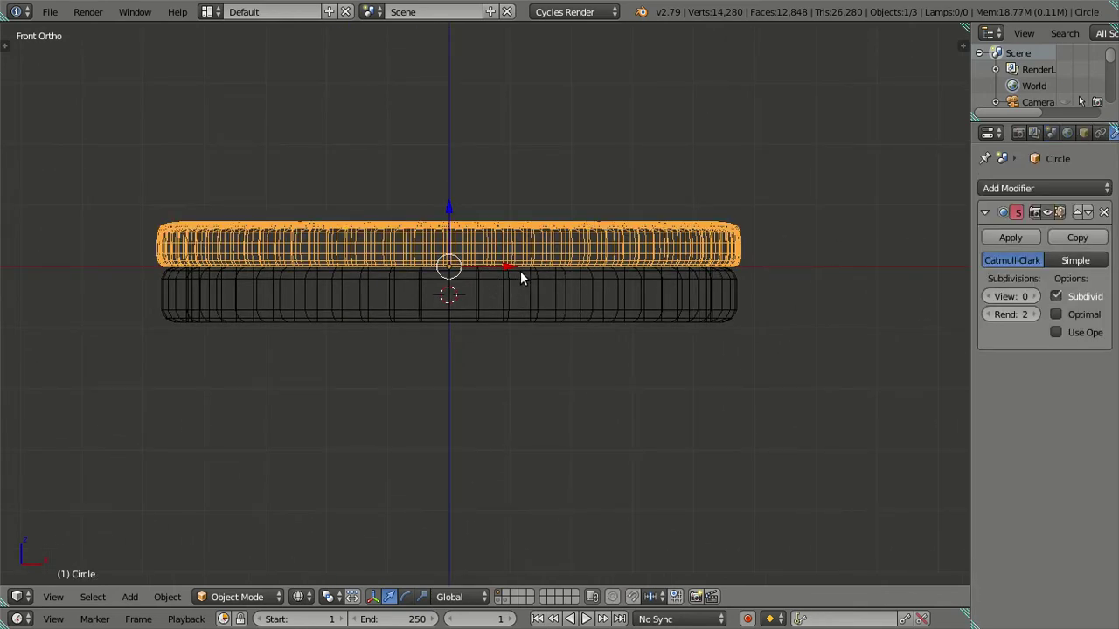
key("ctrl+shift+alt+c")
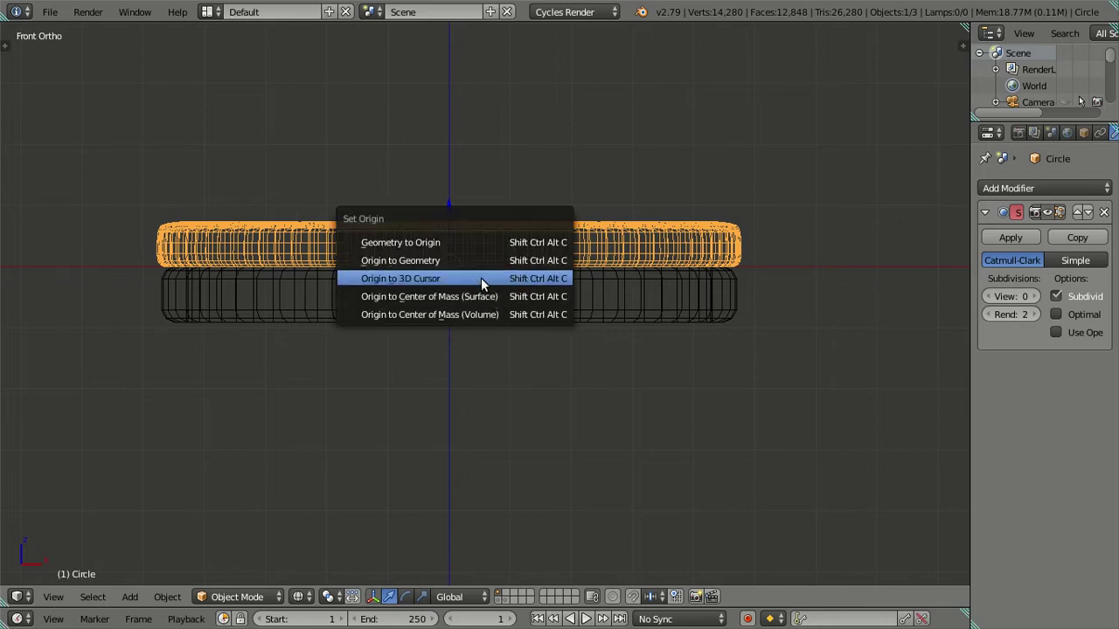
left_click(482, 275)
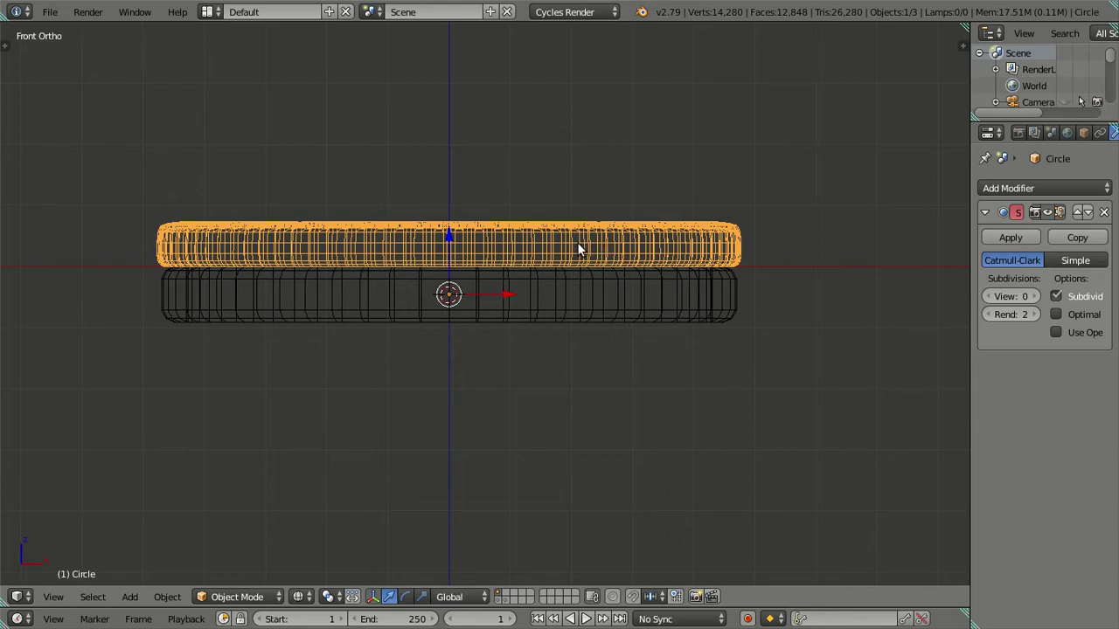
key("ctrl+z")
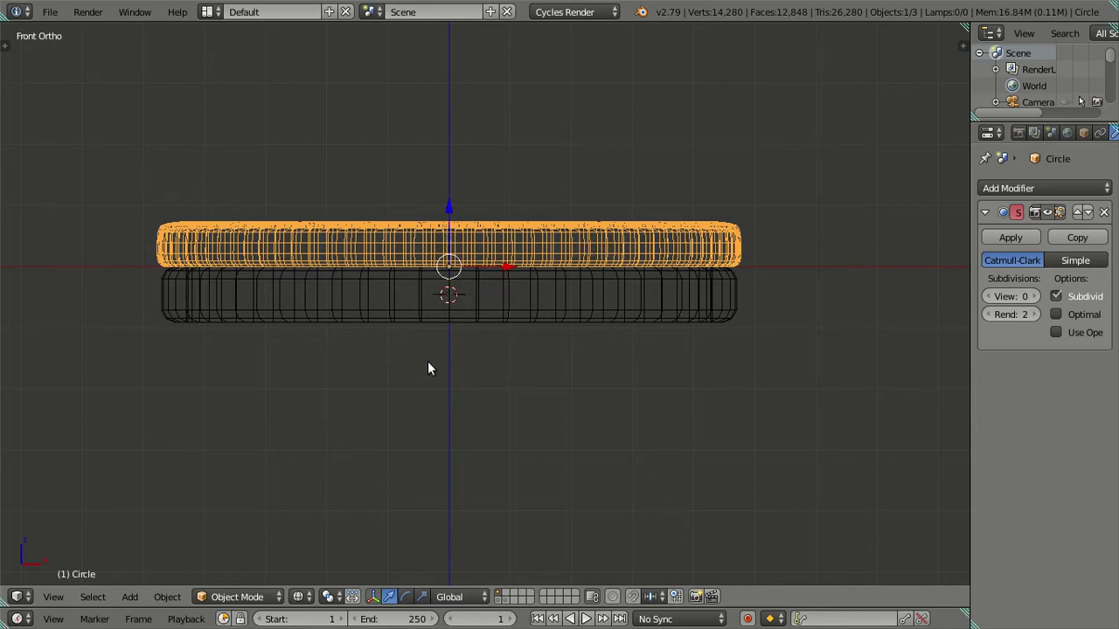
Step: Scale the top wafer ring along Z to change its height
key("s")
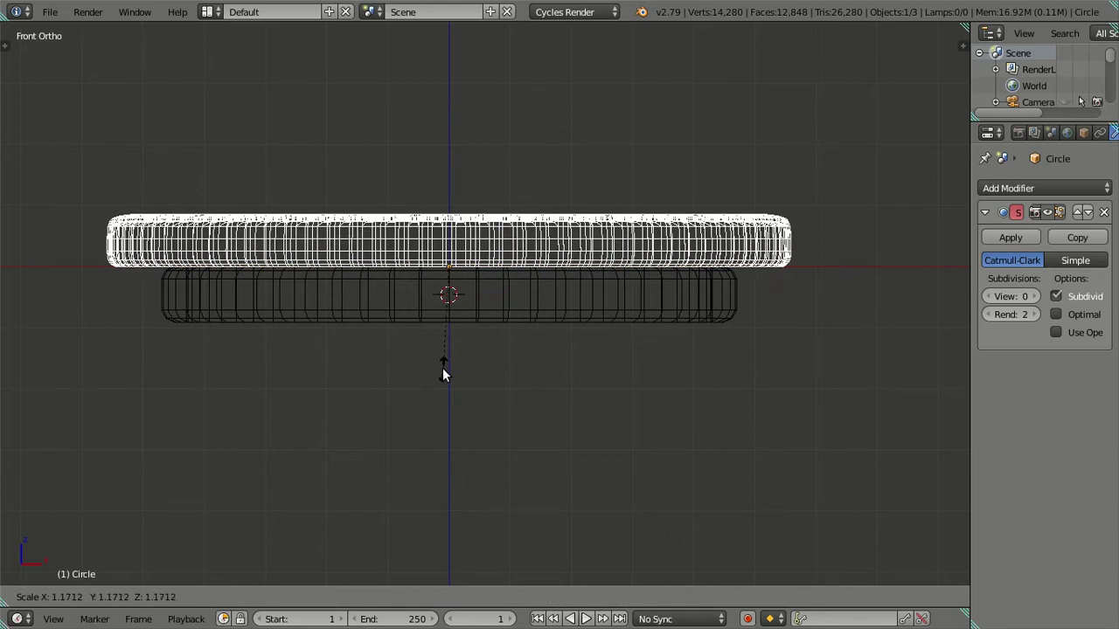
key("Escape")
key("s")
key("z")
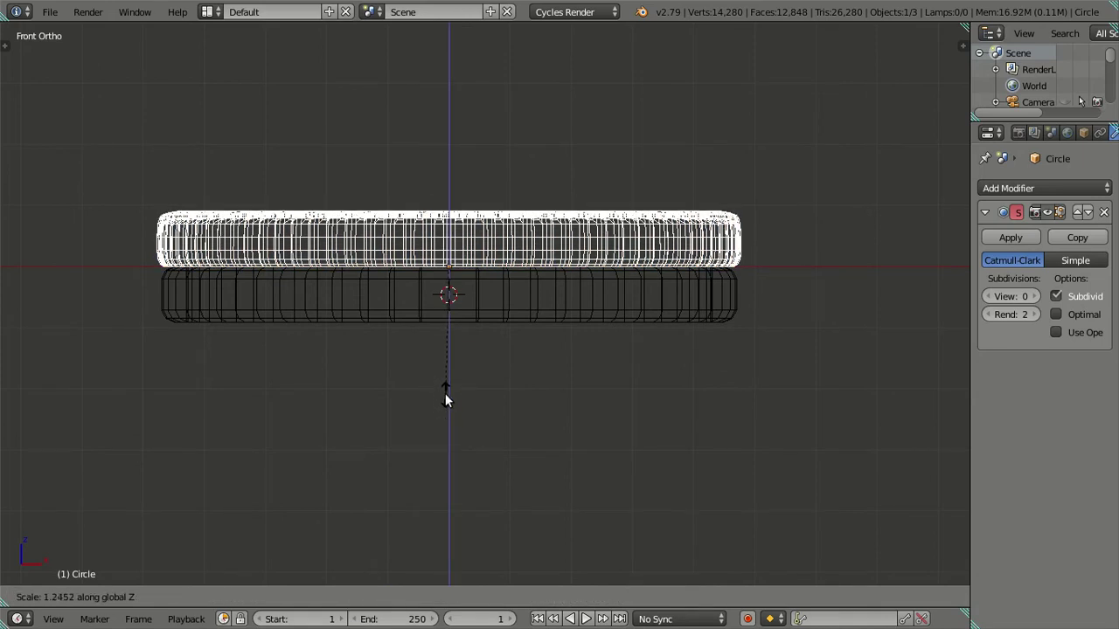
left_click(445, 393)
Step: Try flattening the cream ring along Z, undo it, and reselect the top wafer
right_click(488, 307)
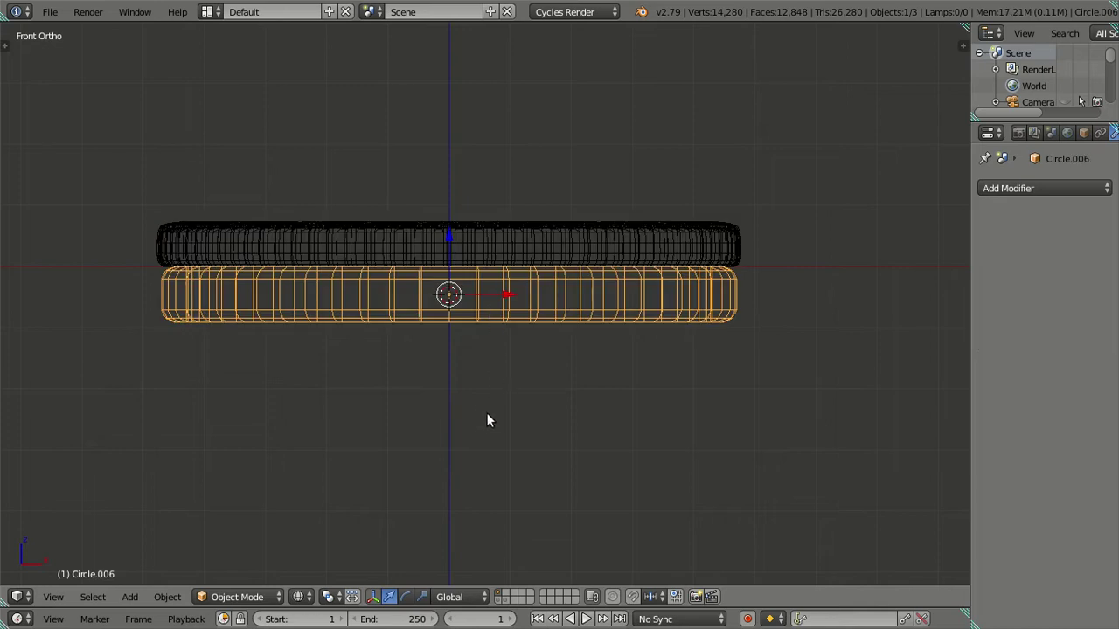
key("s")
key("z")
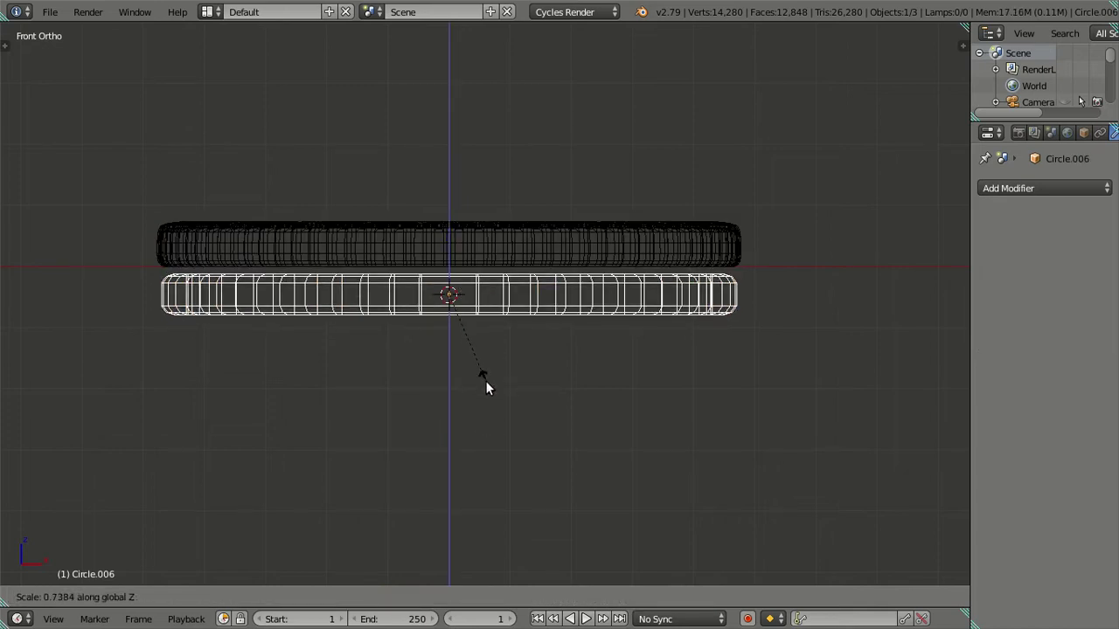
left_click(486, 382)
key("ctrl+z")
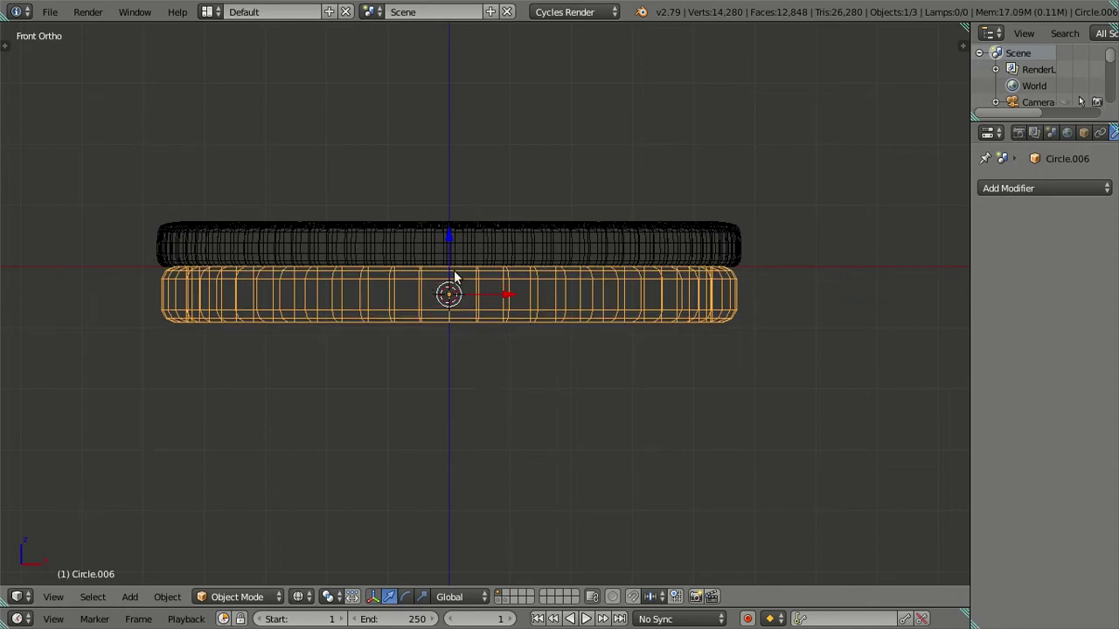
right_click(517, 251)
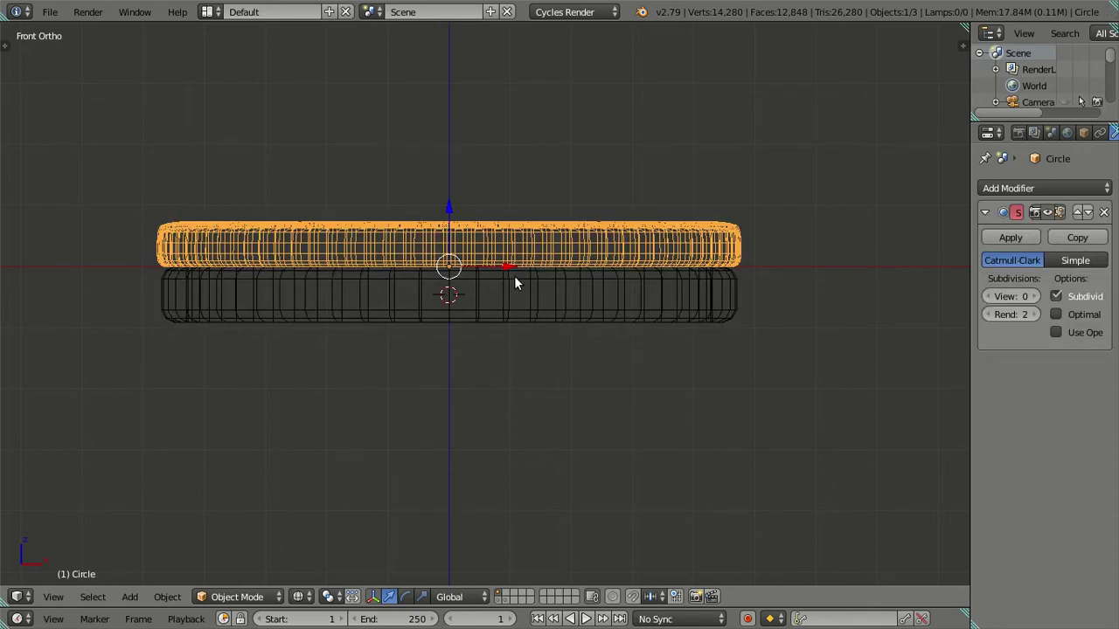
Step: Duplicate the top wafer and flip the copy 180° around Y
key("shift+d")
key("Escape")
type("ry")
type("180")
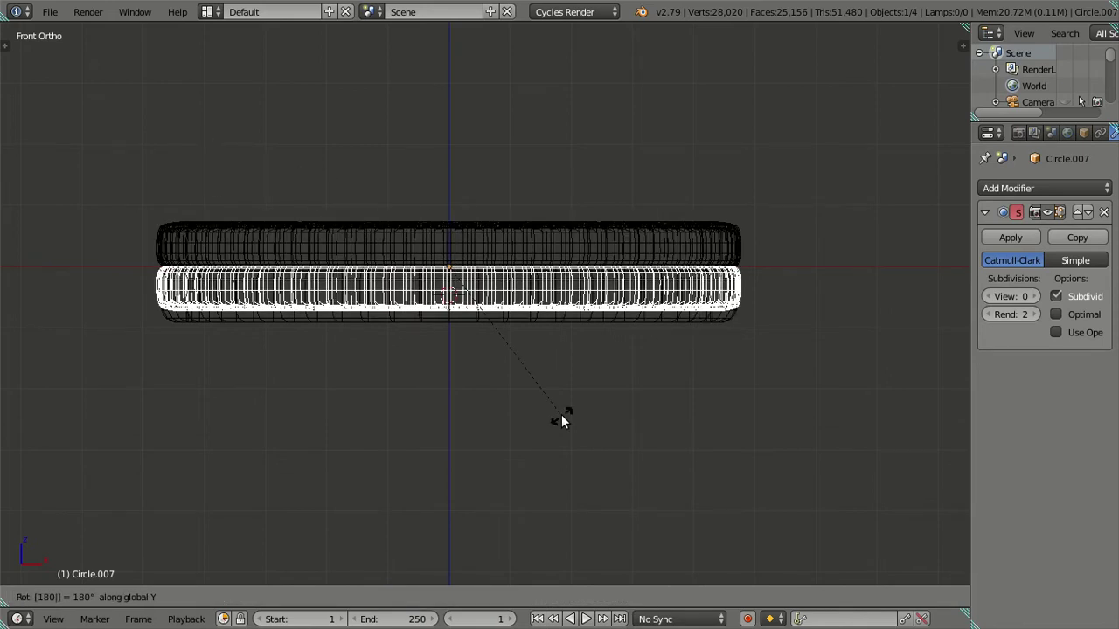
key("Return")
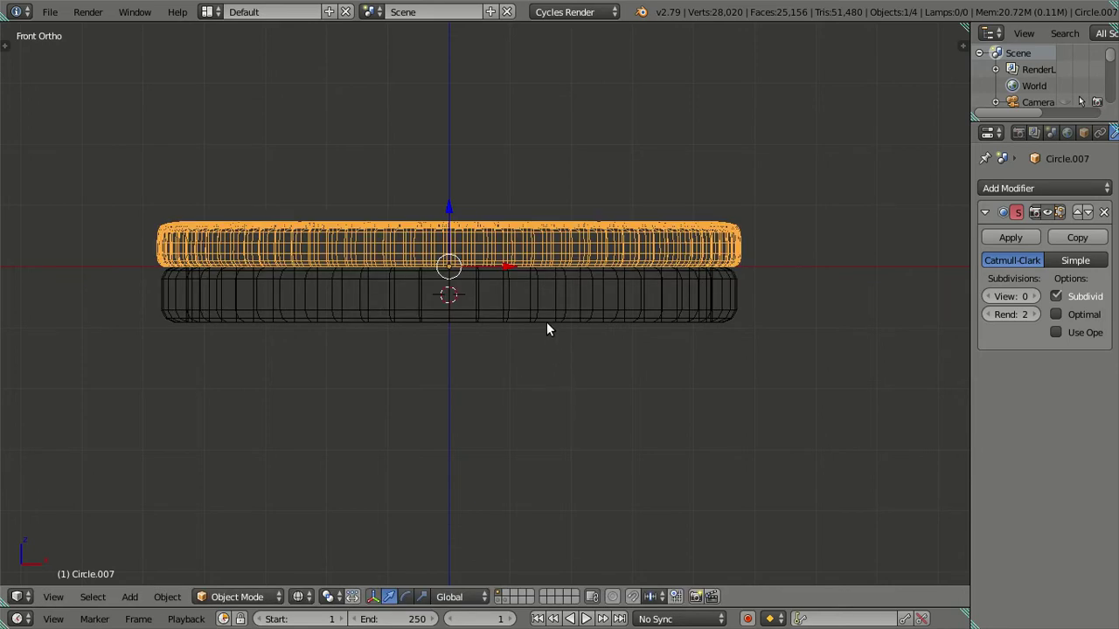
Step: Set the copy's origin to the 3D cursor and rotate it 180° on Y below the cream ring
key("shift+ctrl+alt+c")
left_click(546, 321)
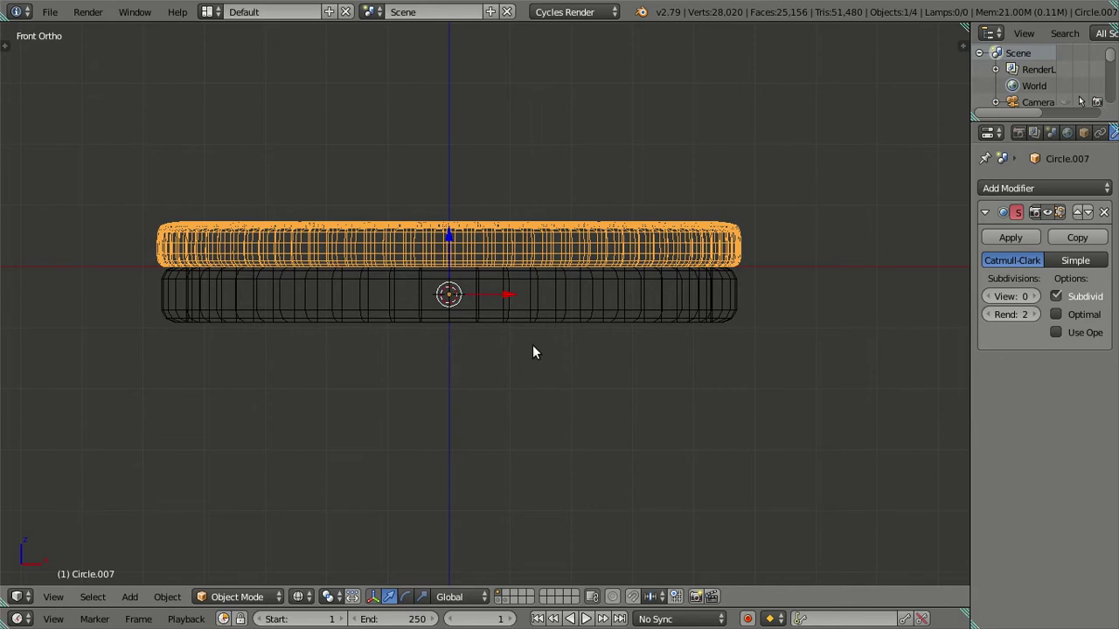
type("ry180")
key("Return")
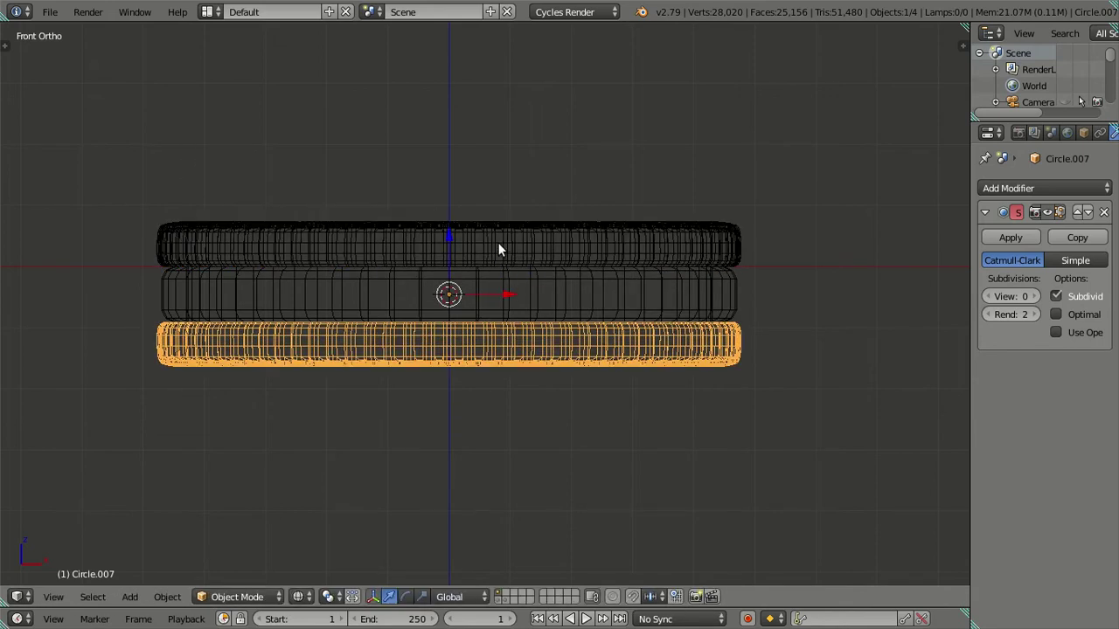
Step: Select the top and bottom wafers together with the cream ring
right_click(500, 252)
right_click(517, 353, "shift")
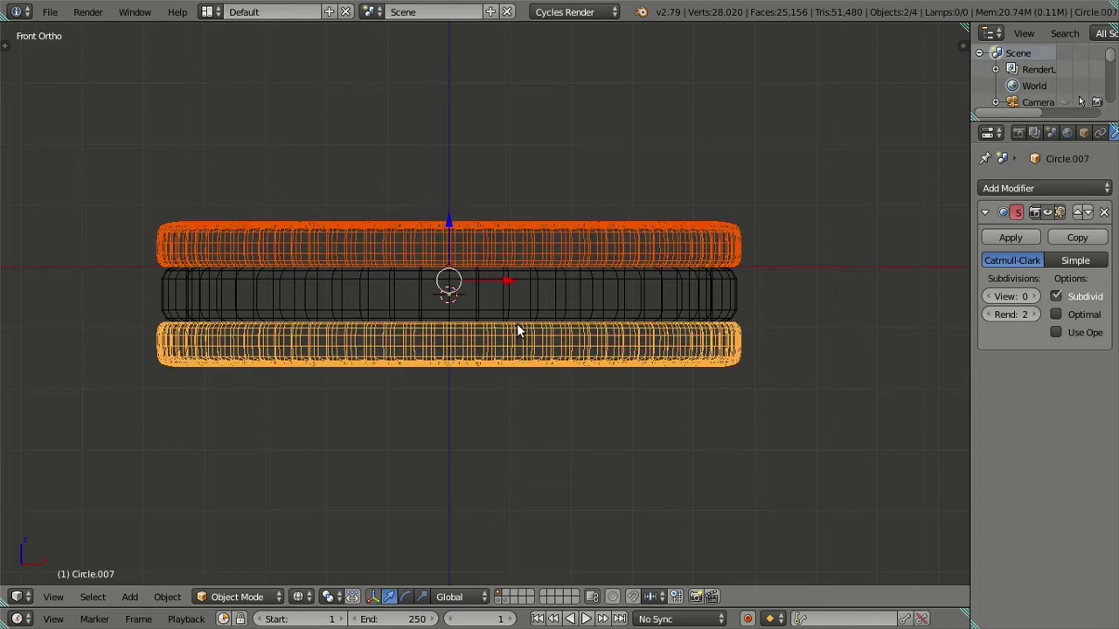
right_click(515, 287, "shift")
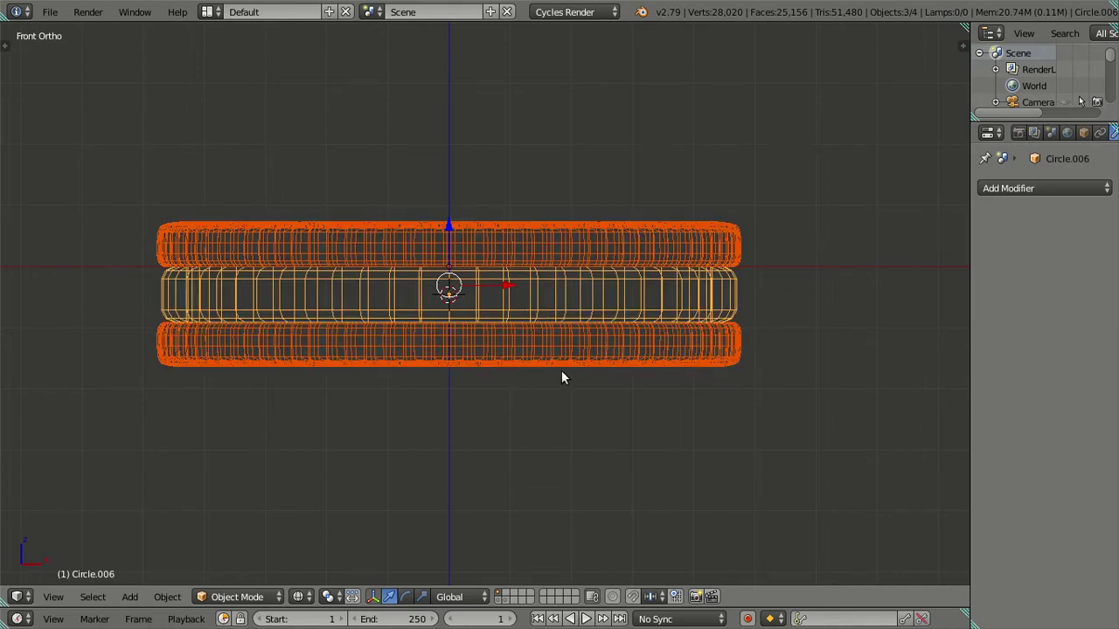
right_click(504, 336)
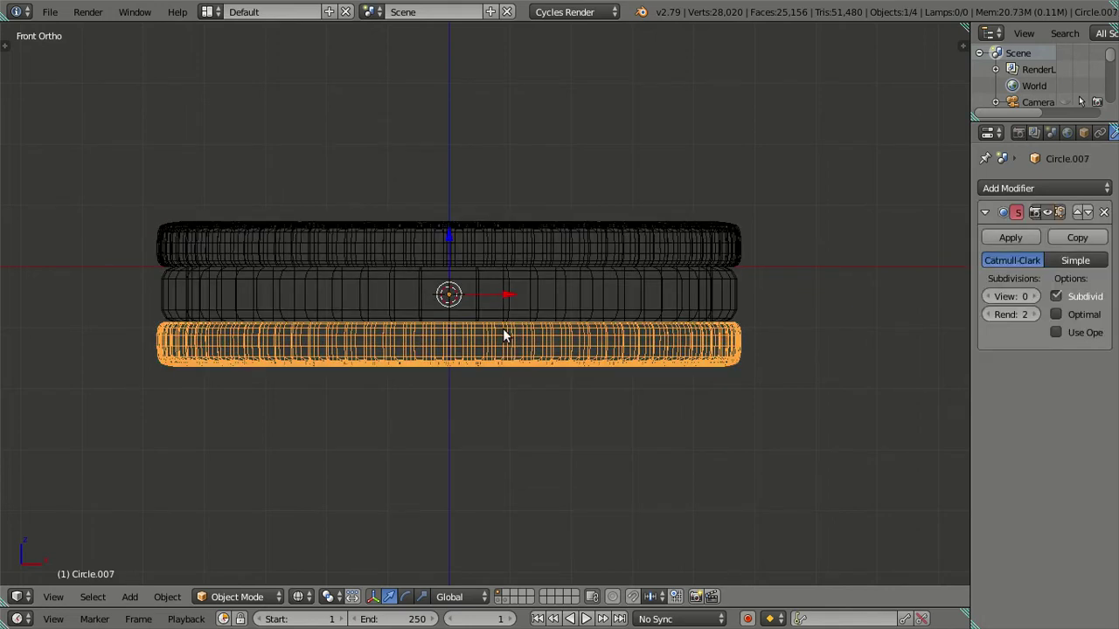
right_click(503, 253)
right_click(513, 347, "shift")
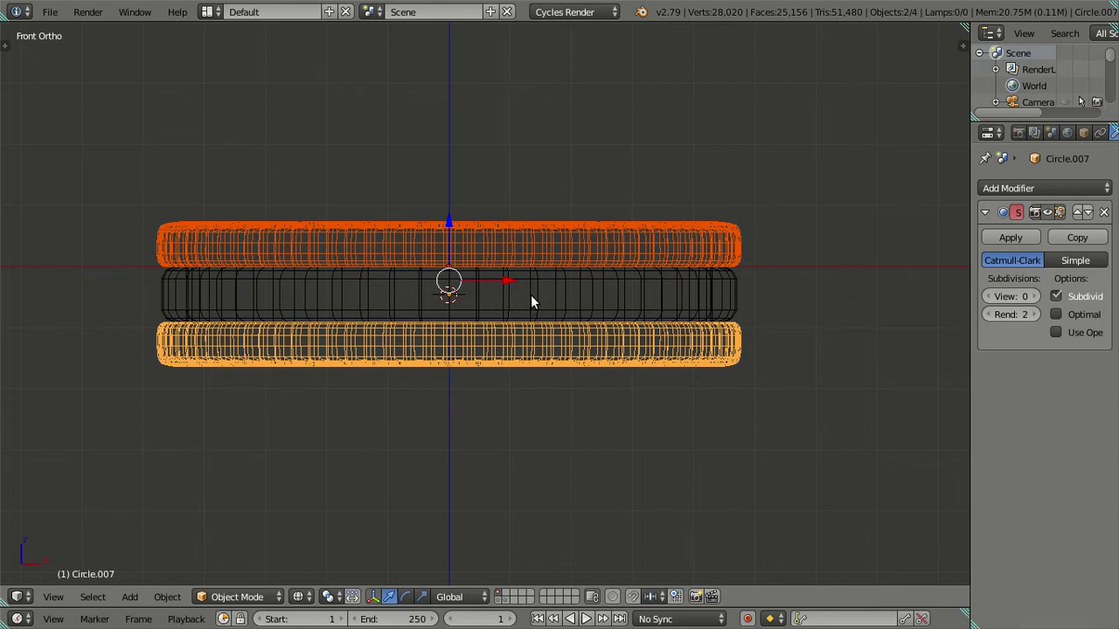
Step: Join the three rings into one cookie object and stretch it taller along Z
right_click(530, 294, "shift")
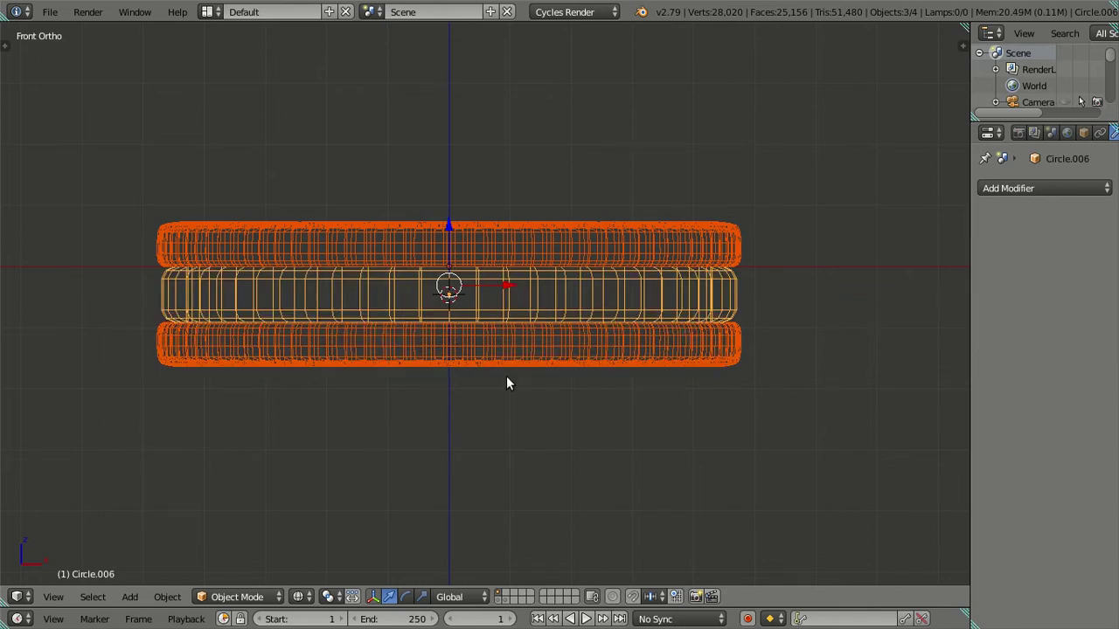
key("ctrl+j")
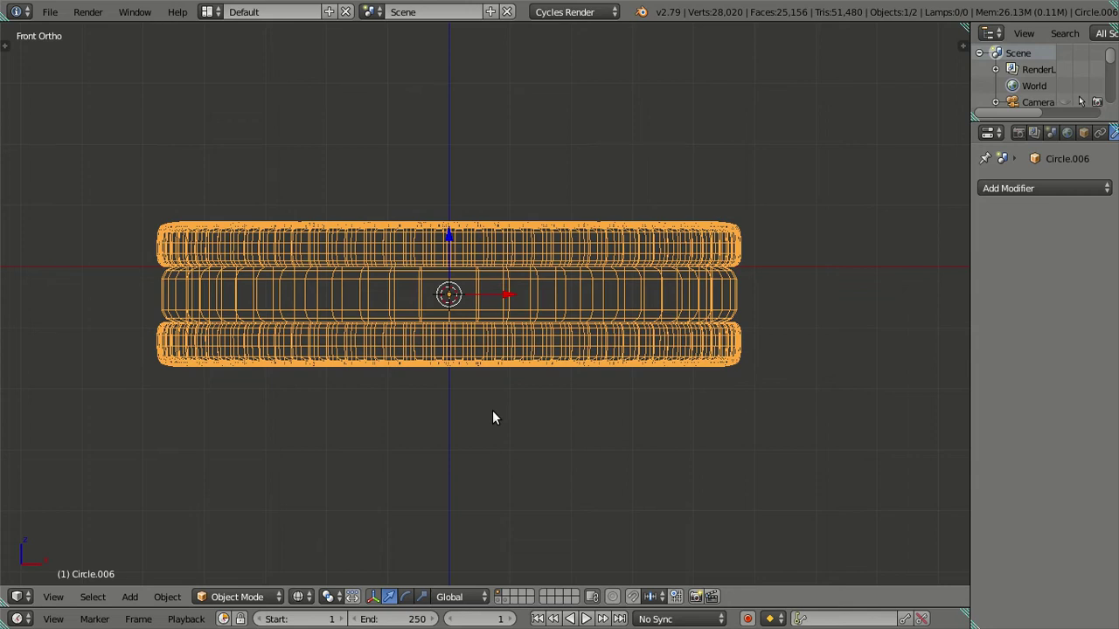
key("a")
key("a")
key("s")
key("z")
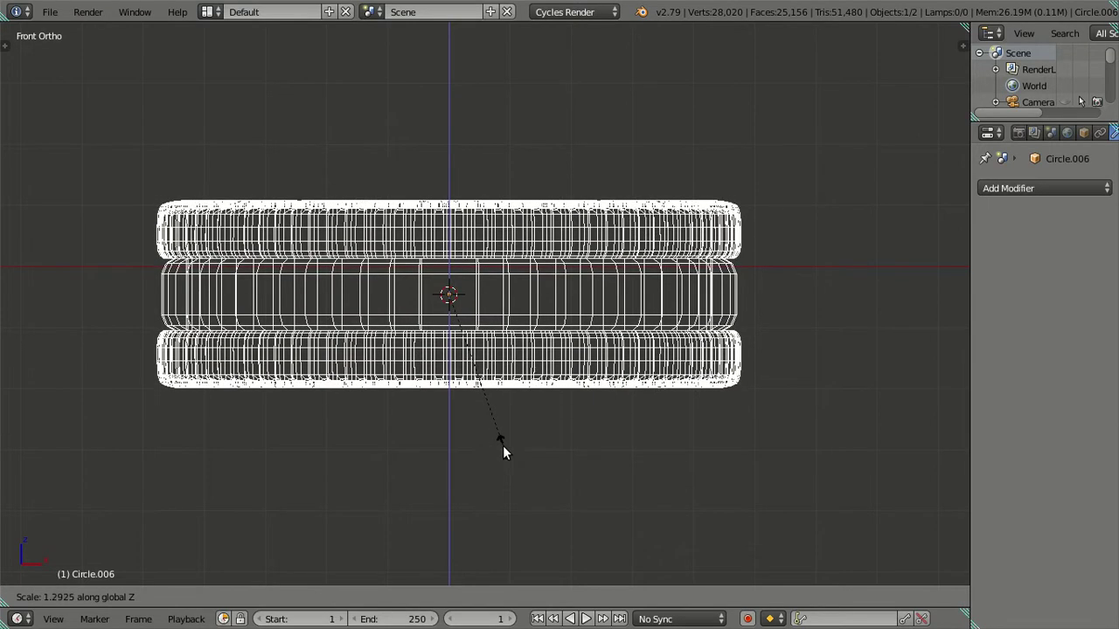
key("Escape")
key("s")
key("z")
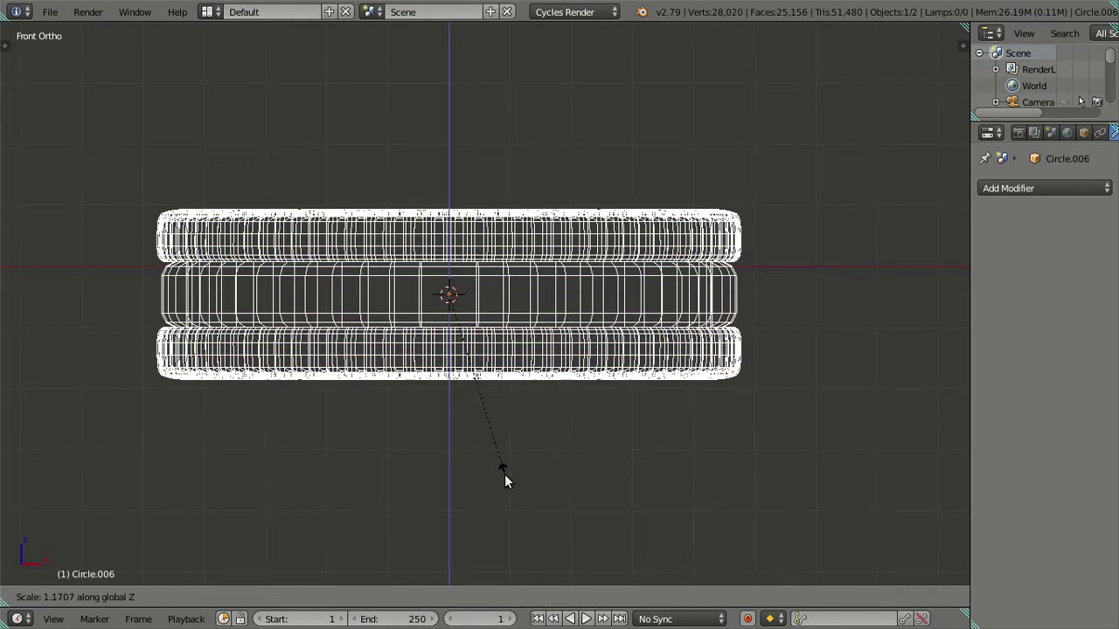
left_click(506, 482)
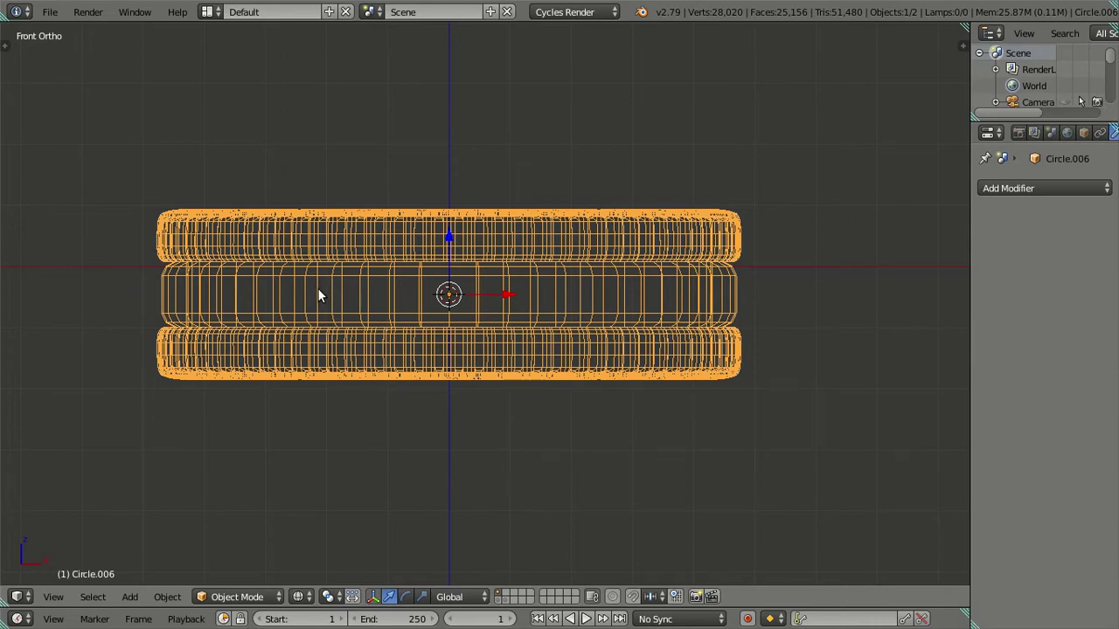
Step: Box-select the whole cookie and enter Edit Mode
key("a")
key("b")
left_click_drag(105, 171, 889, 290)
key("Tab")
Step: Inspect the cookie mesh from an angle in wireframe and solid shading, test-selecting the wafers
key("a")
key("a")
key("a")
key("a")
middle_click_drag(433, 247, 541, 311)
key("z")
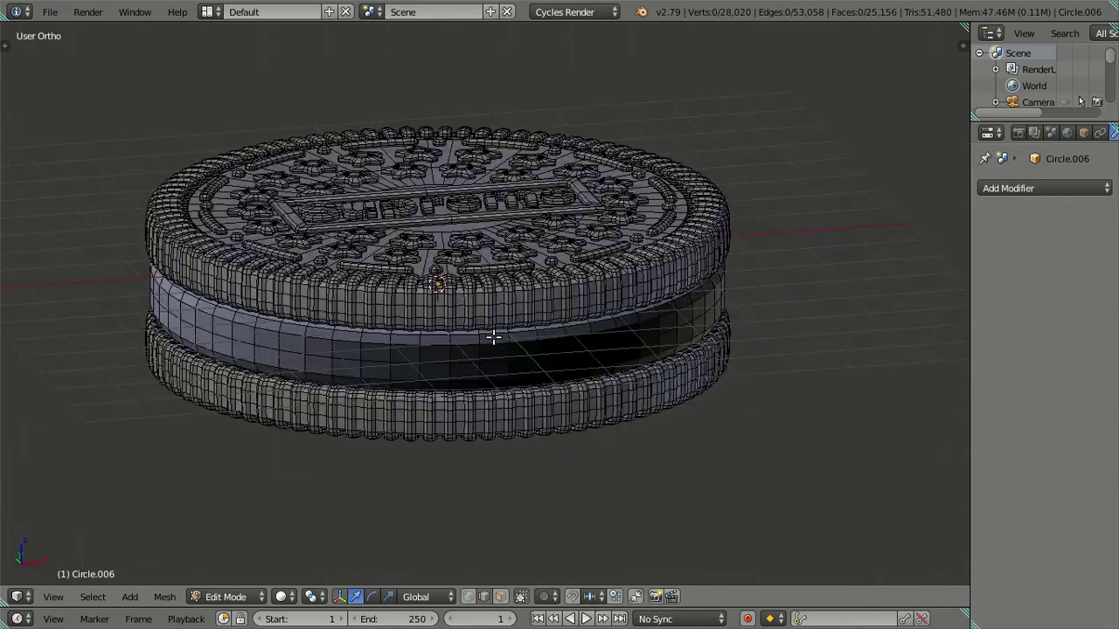
scroll(559, 306, "up", 3)
key("z")
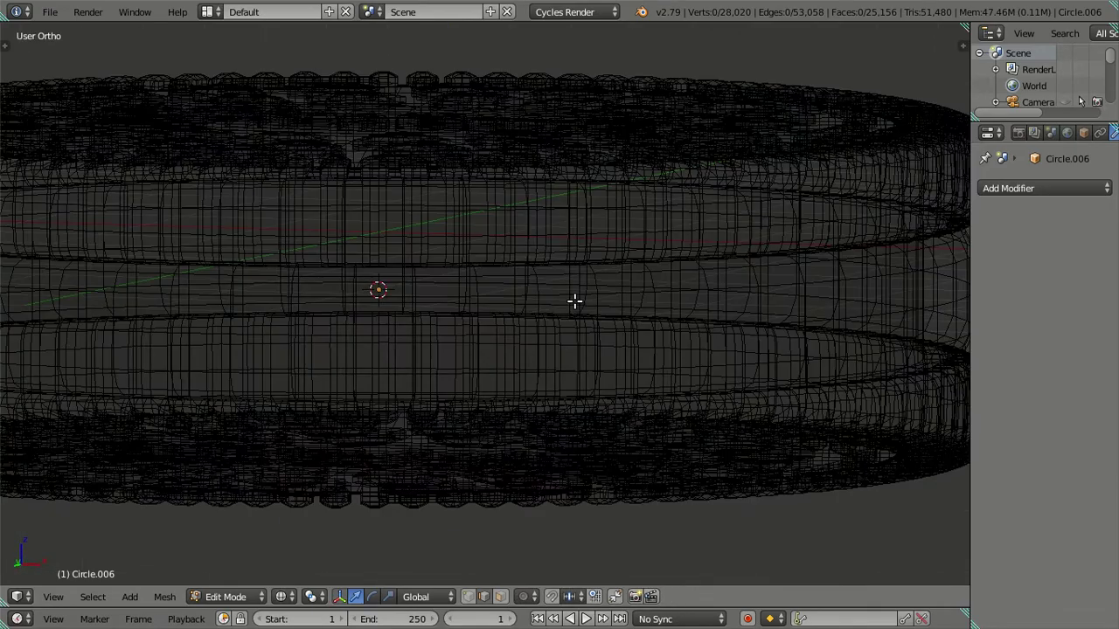
middle_click_drag(632, 298, 340, 277, "shift")
scroll(474, 340, "up", 3)
scroll(499, 330, "up", 2)
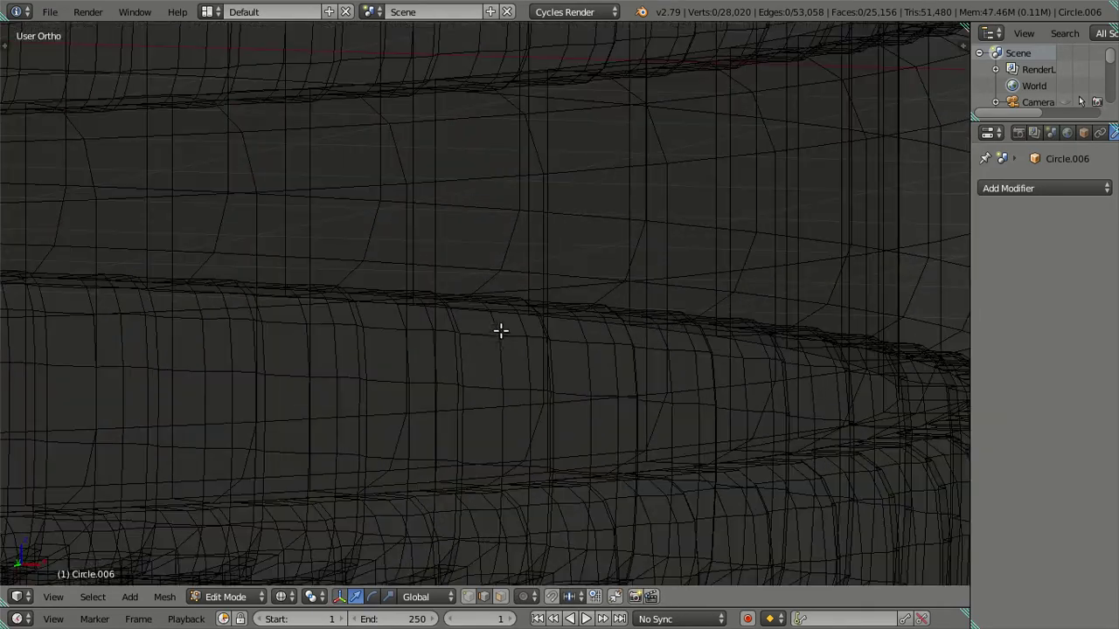
scroll(492, 335, "down", 5)
key("z")
right_click(357, 351)
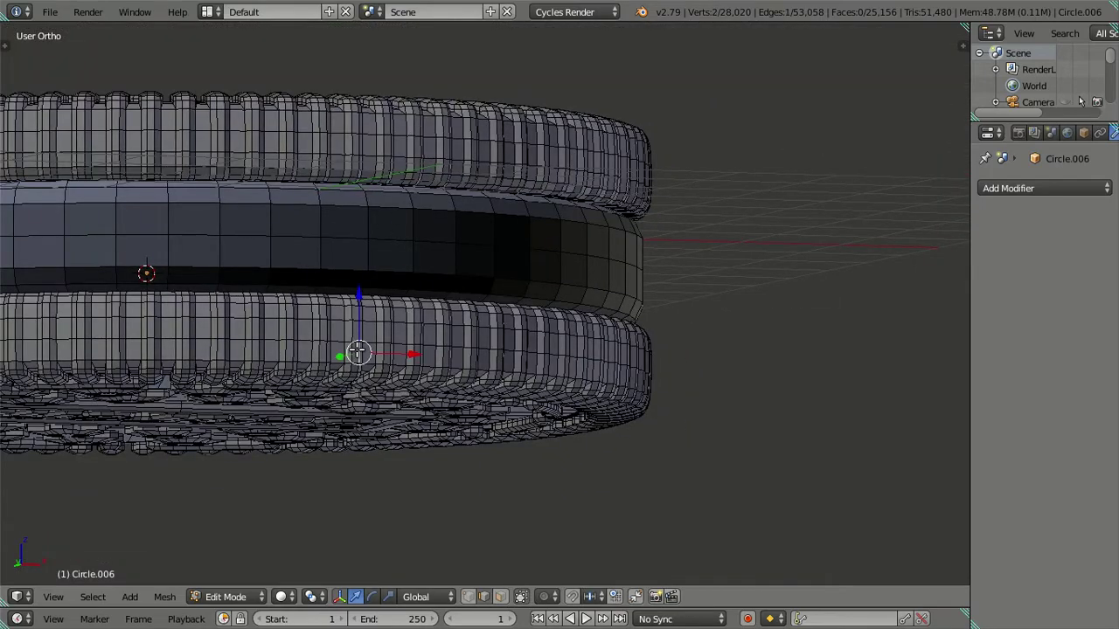
key("l")
key("l")
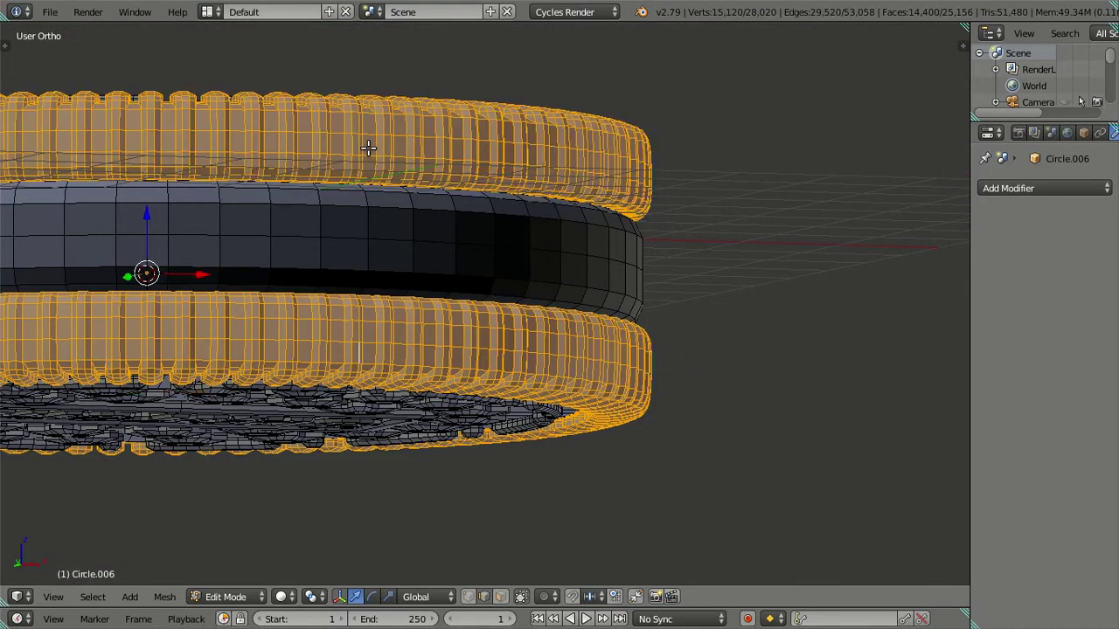
key("a")
Step: Delete the 60-face inner loop of the cream ring in face select mode
middle_click_drag(382, 234, 410, 271)
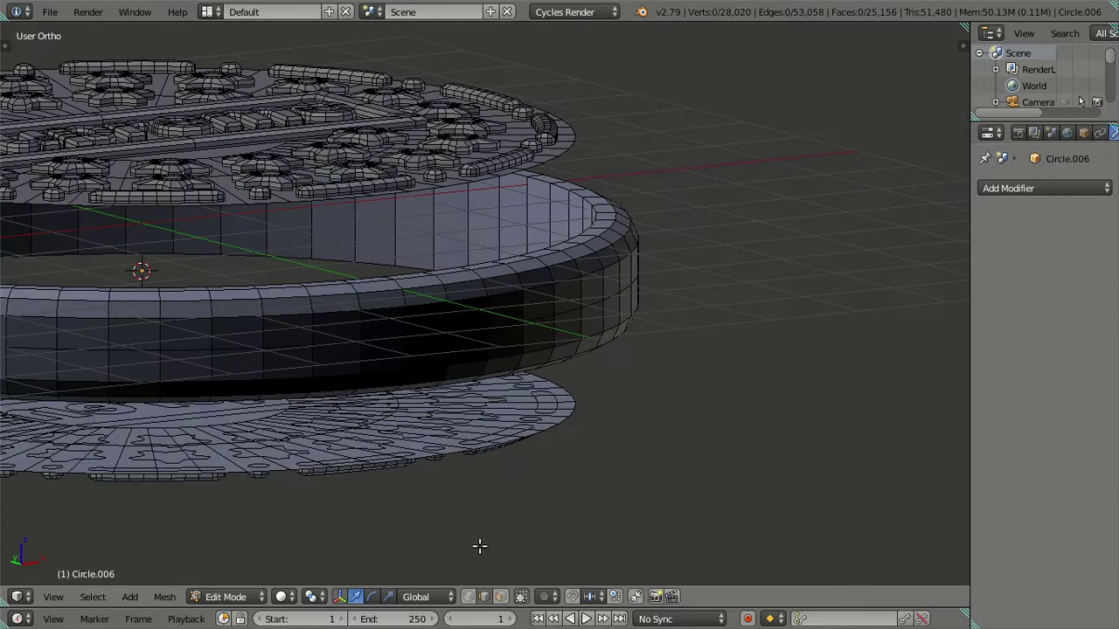
left_click(500, 595)
right_click(521, 236, "alt")
key("x")
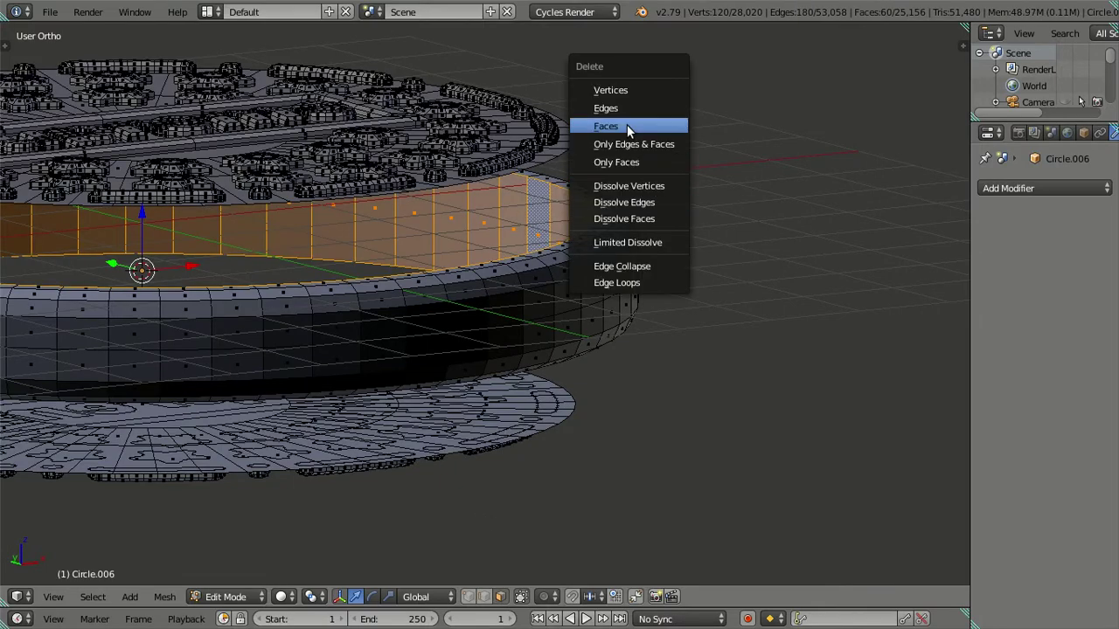
left_click(627, 124)
middle_click_drag(584, 268, 469, 232)
key("l")
scroll(472, 231, "down", 4)
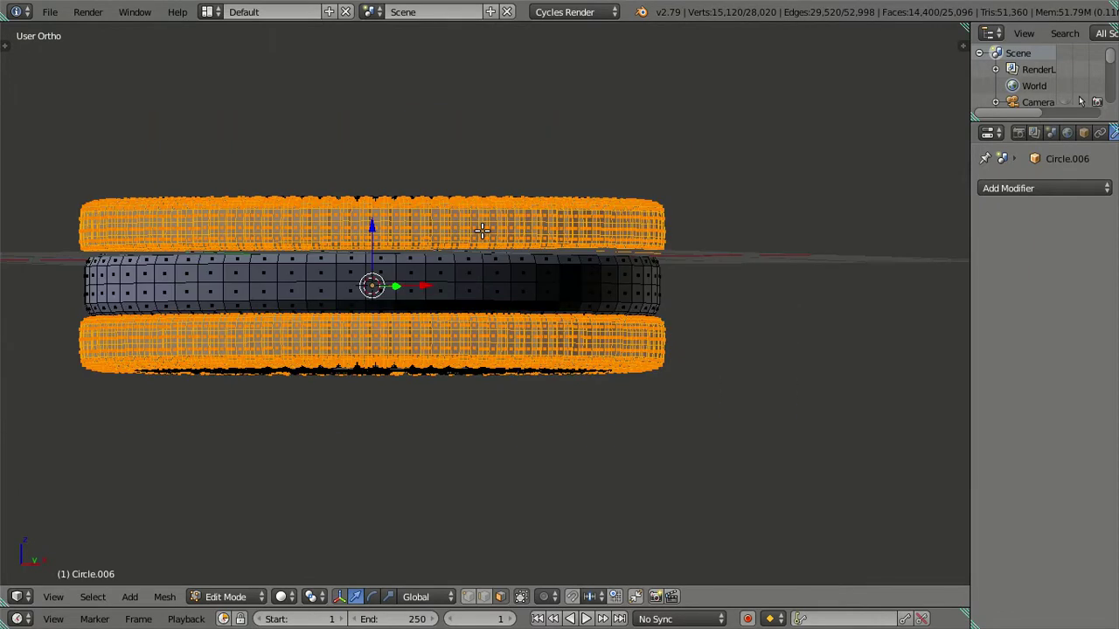
Step: In front wireframe view, box-select the top wafer ring
key("a")
key("KP_1")
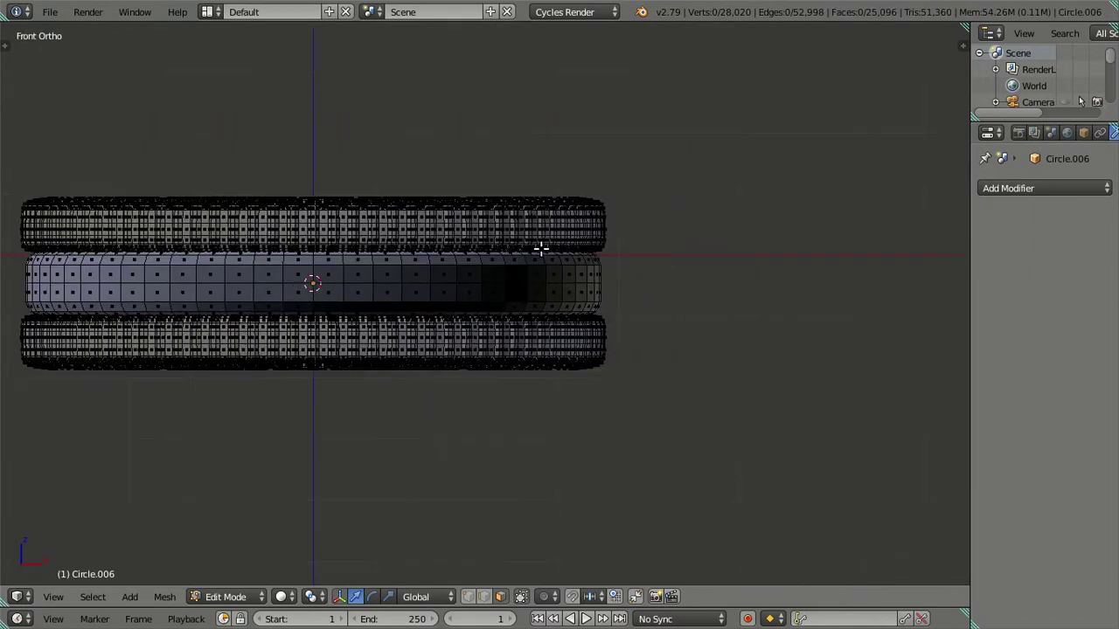
key("z")
middle_click_drag(449, 282, 566, 328, "shift")
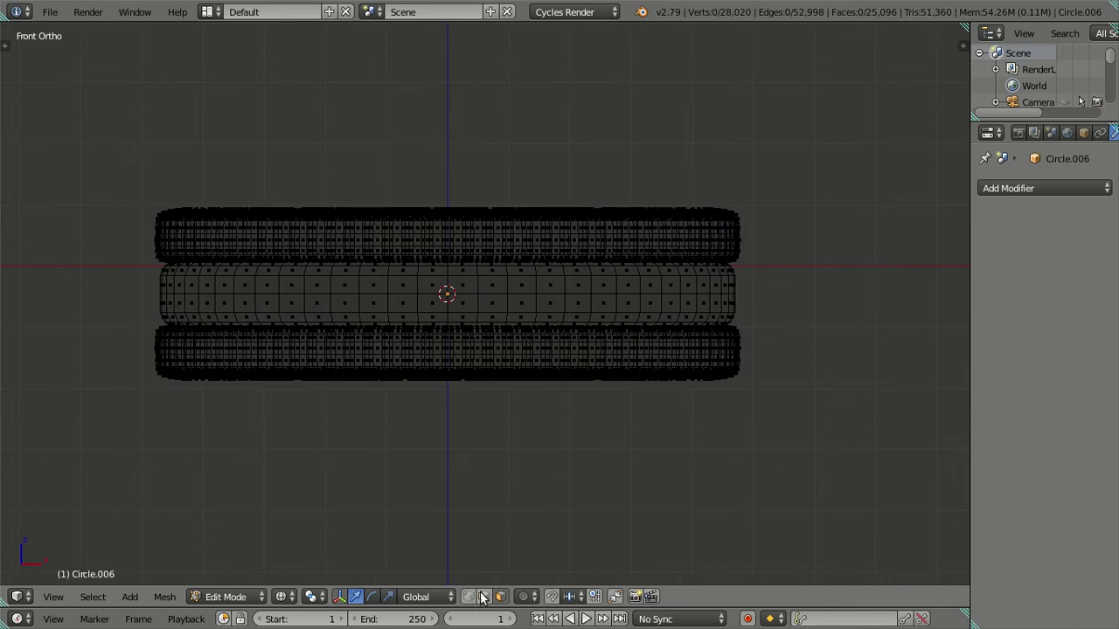
scroll(469, 542, "up", 3)
scroll(419, 464, "down", 1)
scroll(406, 451, "down", 1)
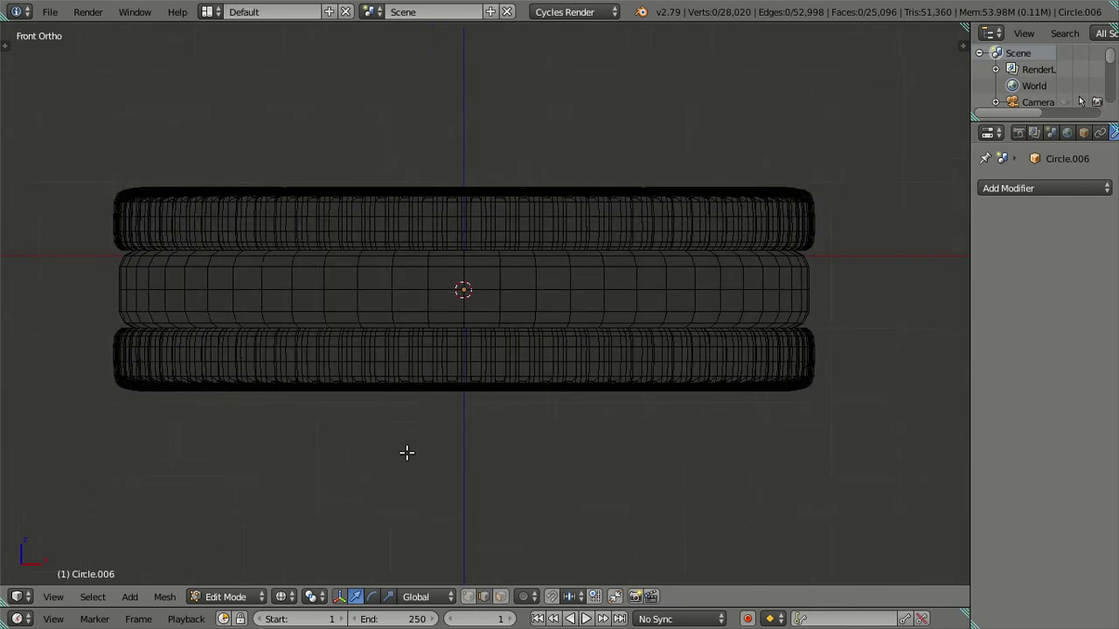
scroll(407, 452, "down", 1)
key("b")
mouse_move(96, 160)
left_mouse_down()
mouse_move(245, 195)
mouse_move(801, 249)
mouse_move(847, 283)
left_mouse_up()
Step: Move the top ring down by -1 and extrude it by -0.25
scroll(498, 215, "up", 2)
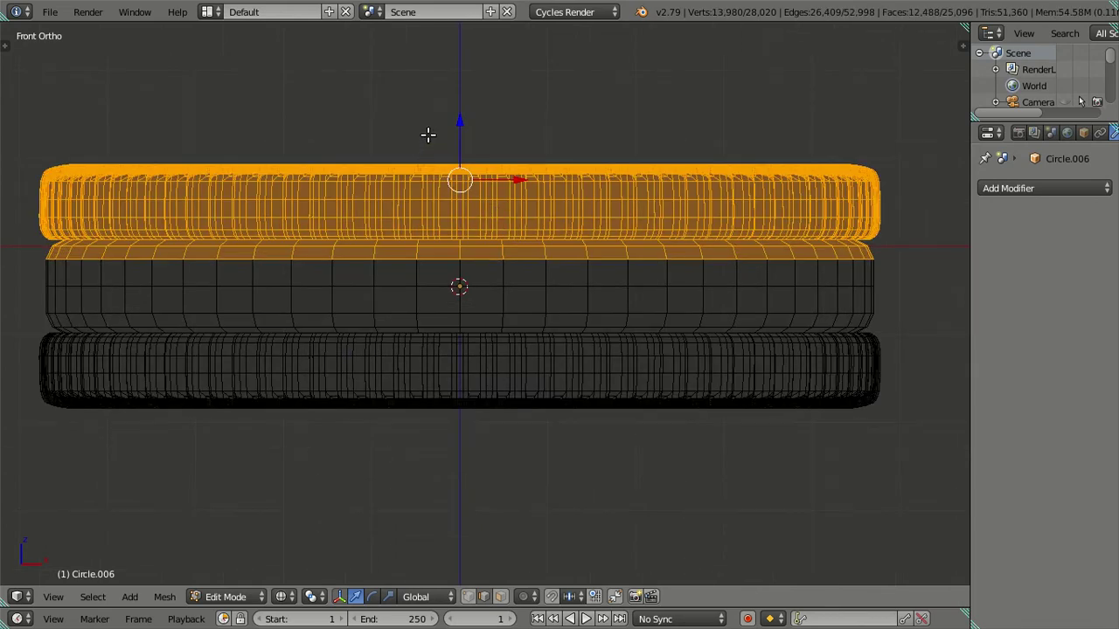
left_click_drag(462, 117, 472, 131)
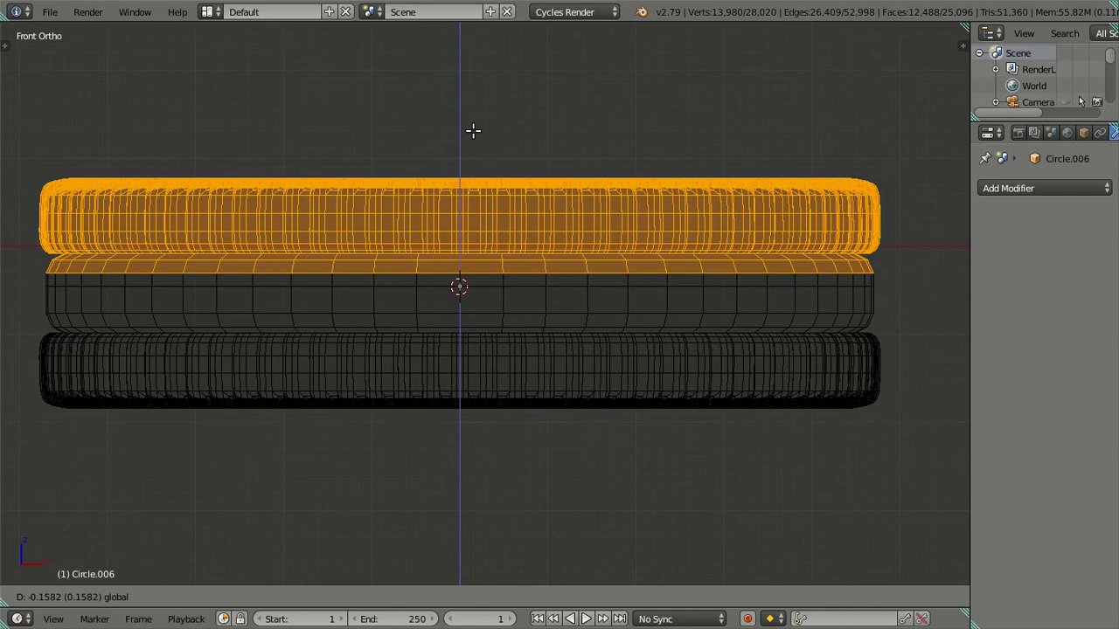
type("-1")
key("Return")
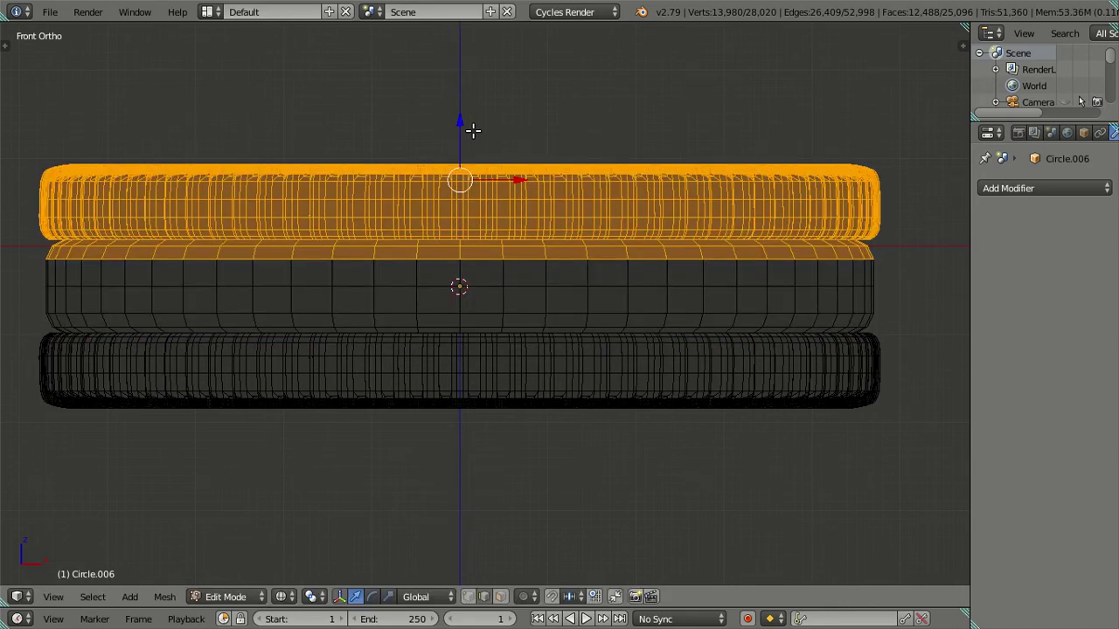
key("e")
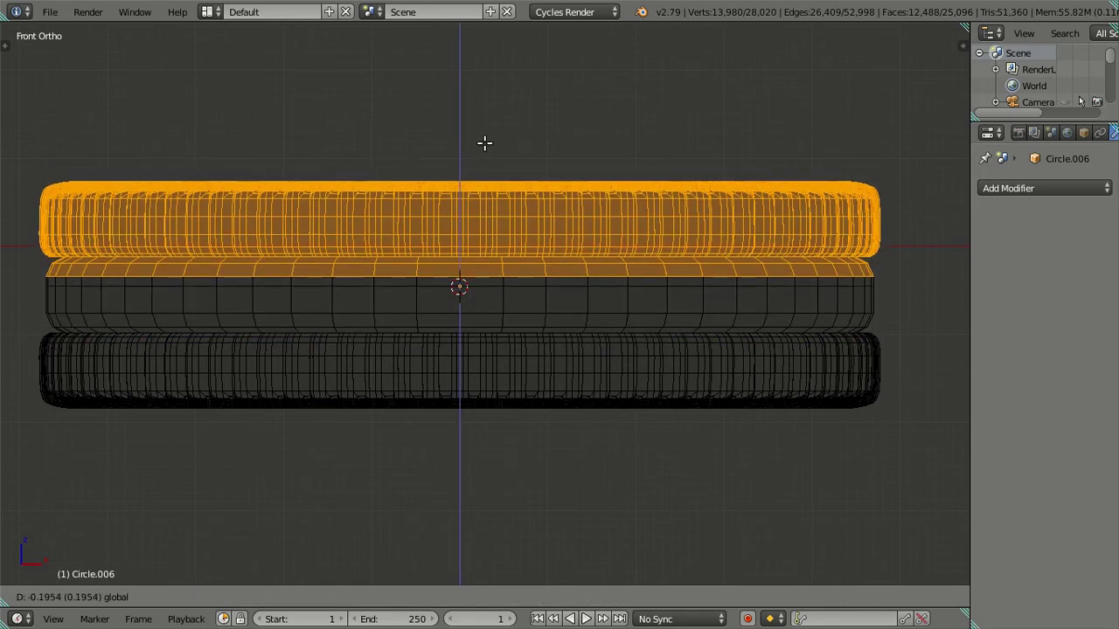
type("-0.25")
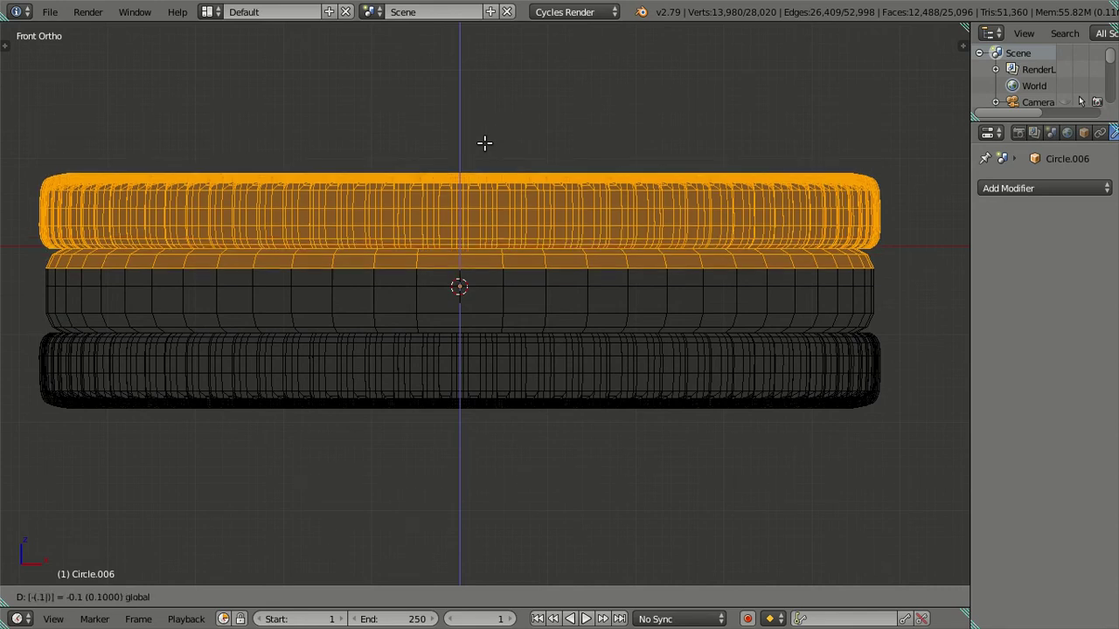
key("Return")
Step: Move the bottom wafer ring up against the cream ring and return to solid Object Mode
key("a")
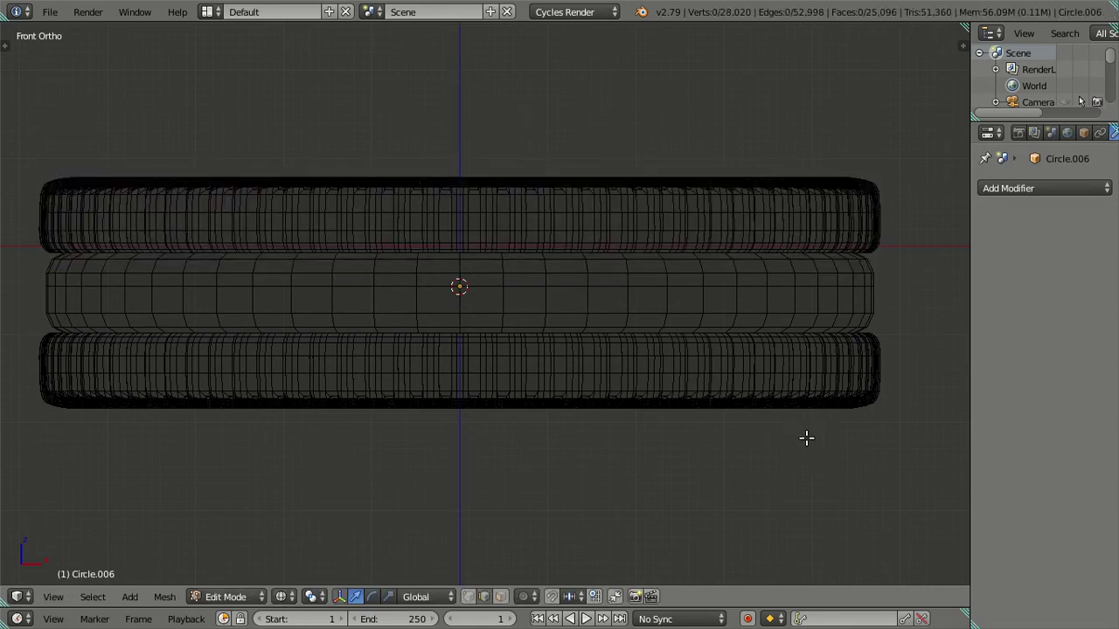
key("b")
left_click_drag(929, 481, 15, 304)
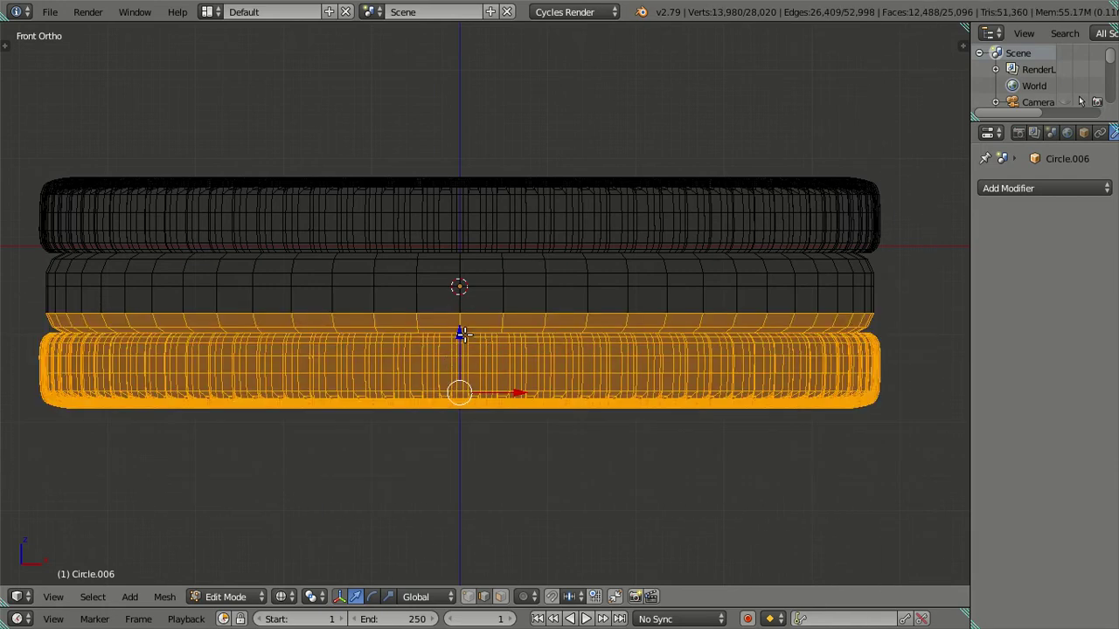
key("g")
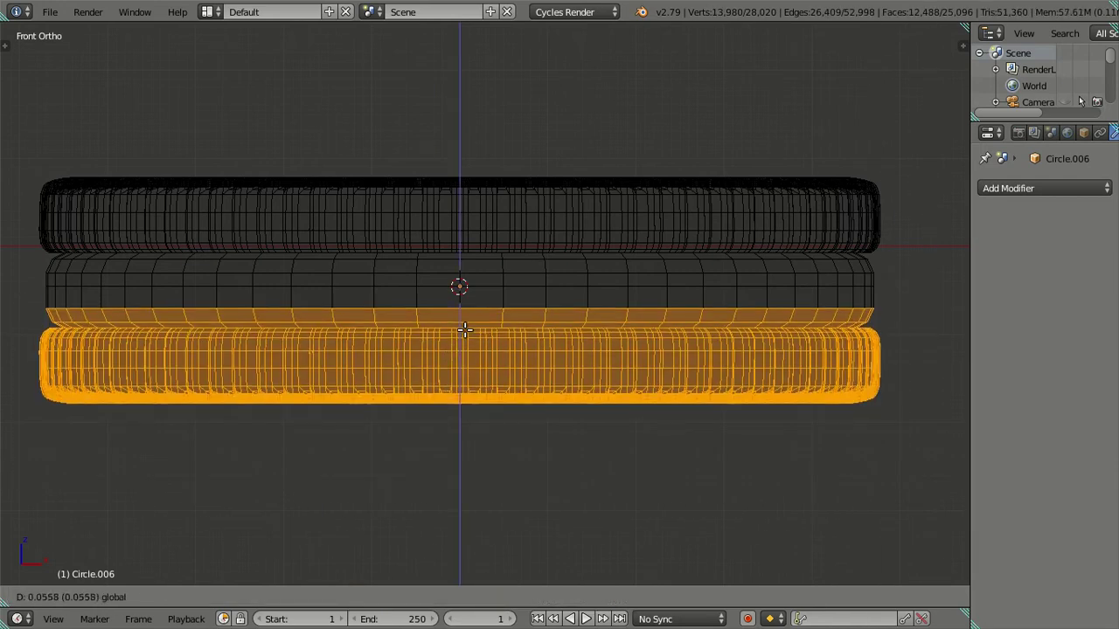
left_click(462, 322)
key("a")
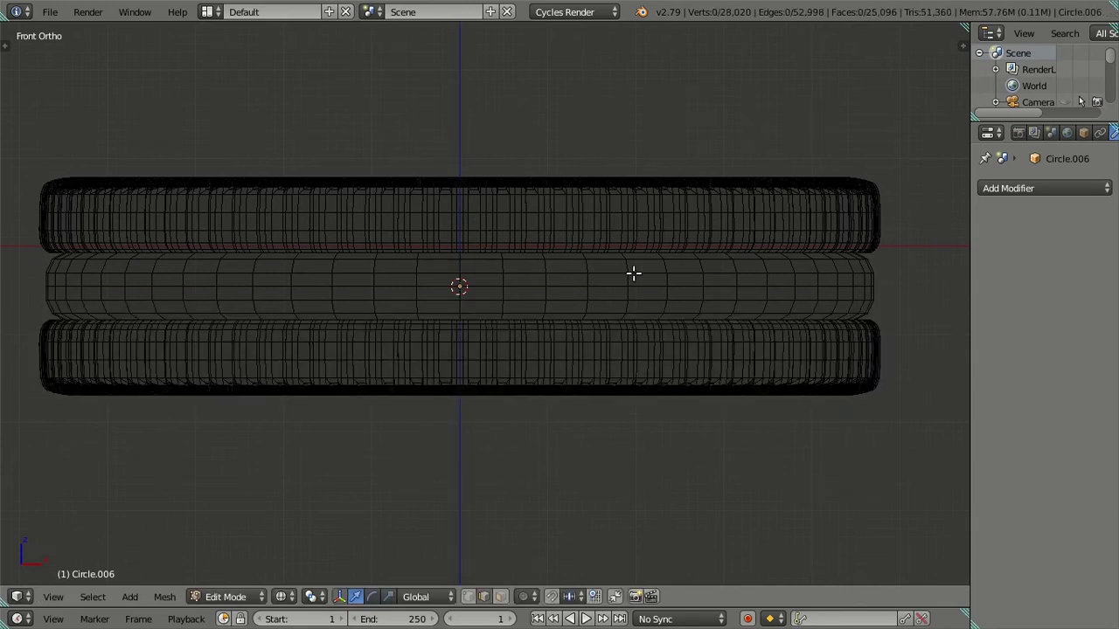
key("z")
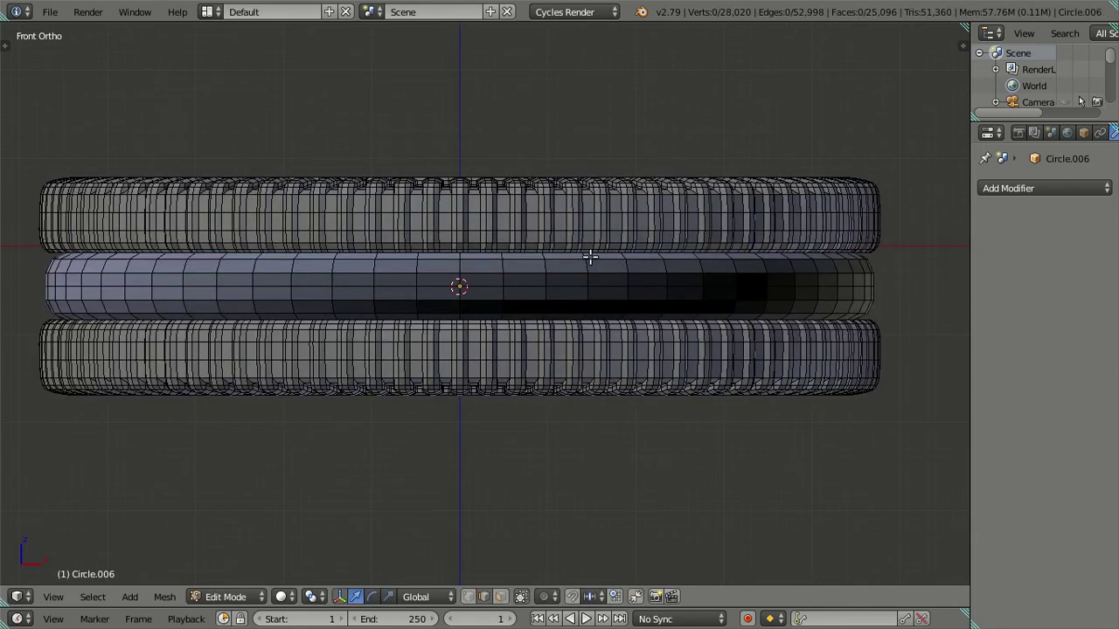
key("Tab")
mouse_move(506, 251)
middle_mouse_down()
mouse_move(592, 301)
mouse_move(499, 312)
mouse_move(522, 242)
mouse_move(534, 365)
mouse_move(474, 332)
middle_mouse_up()
Step: Enter camera view, enable Lock Camera to View, and orbit around the cookie
key("a")
key("KP_0")
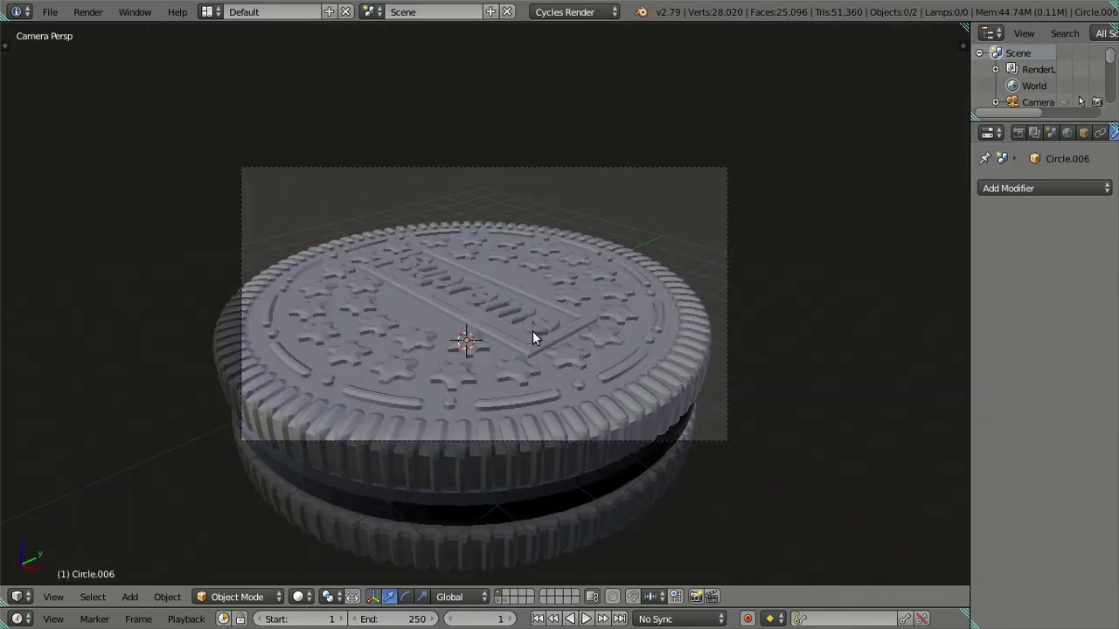
key("n")
left_click(853, 538)
scroll(723, 372, "up", 2)
key("n")
scroll(678, 358, "down", 3)
scroll(673, 357, "down", 2)
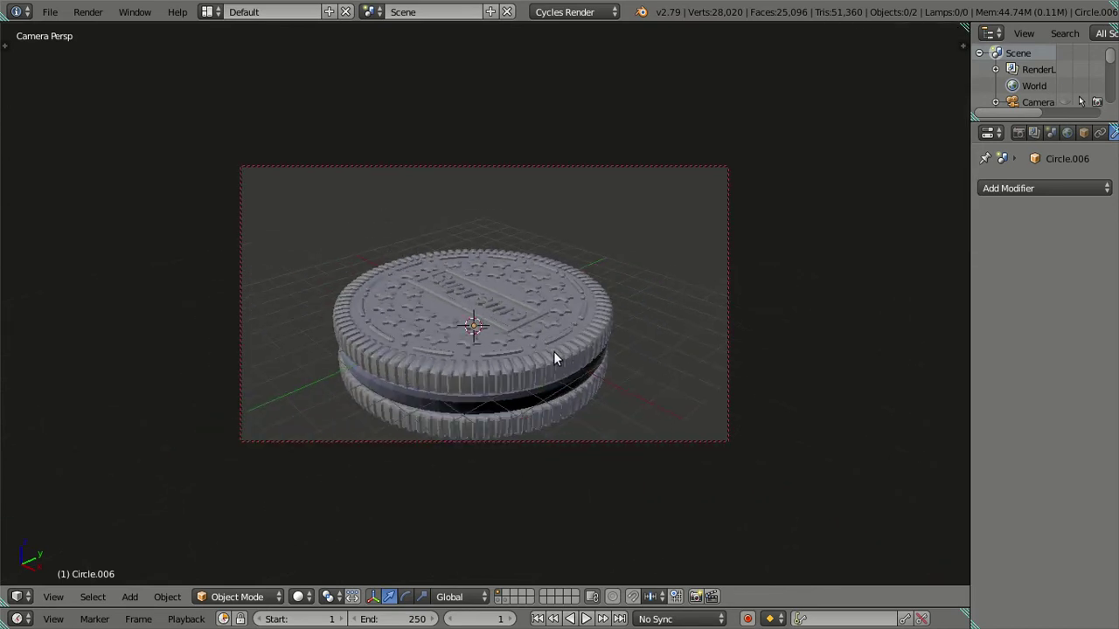
mouse_move(553, 351)
middle_mouse_down()
mouse_move(534, 308)
mouse_move(537, 350)
mouse_move(499, 289)
mouse_move(491, 340)
mouse_move(578, 327)
mouse_move(588, 296)
mouse_move(492, 306)
mouse_move(622, 327)
mouse_move(730, 292)
mouse_move(652, 354)
mouse_move(547, 354)
mouse_move(449, 322)
mouse_move(451, 305)
mouse_move(554, 342)
mouse_move(515, 328)
middle_mouse_up()
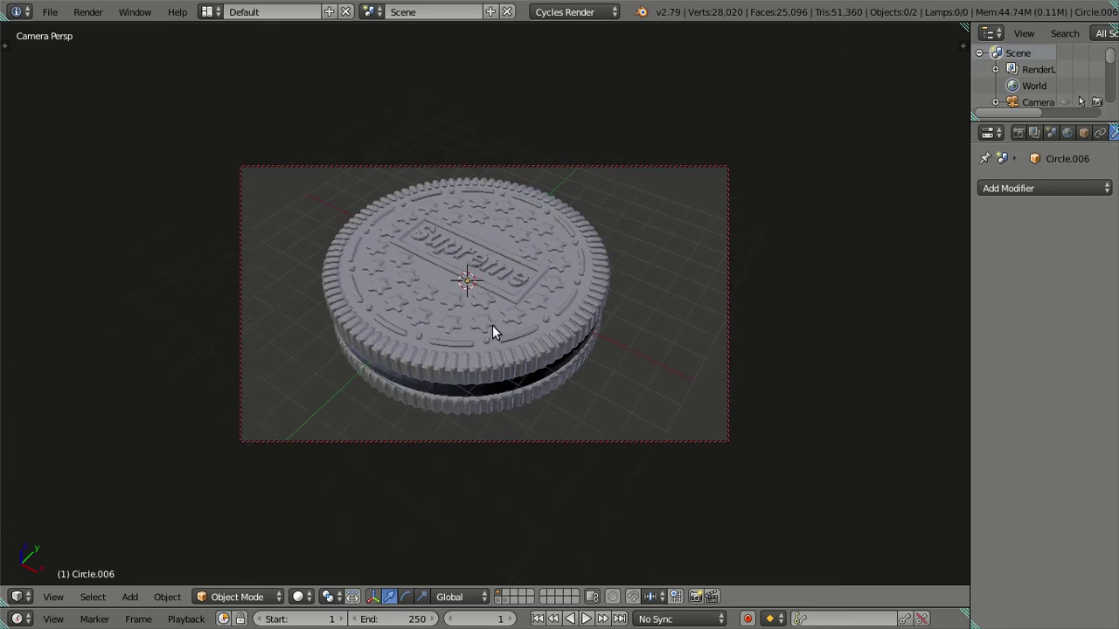
Step: Fit the camera frame to the viewport with Home
key("n")
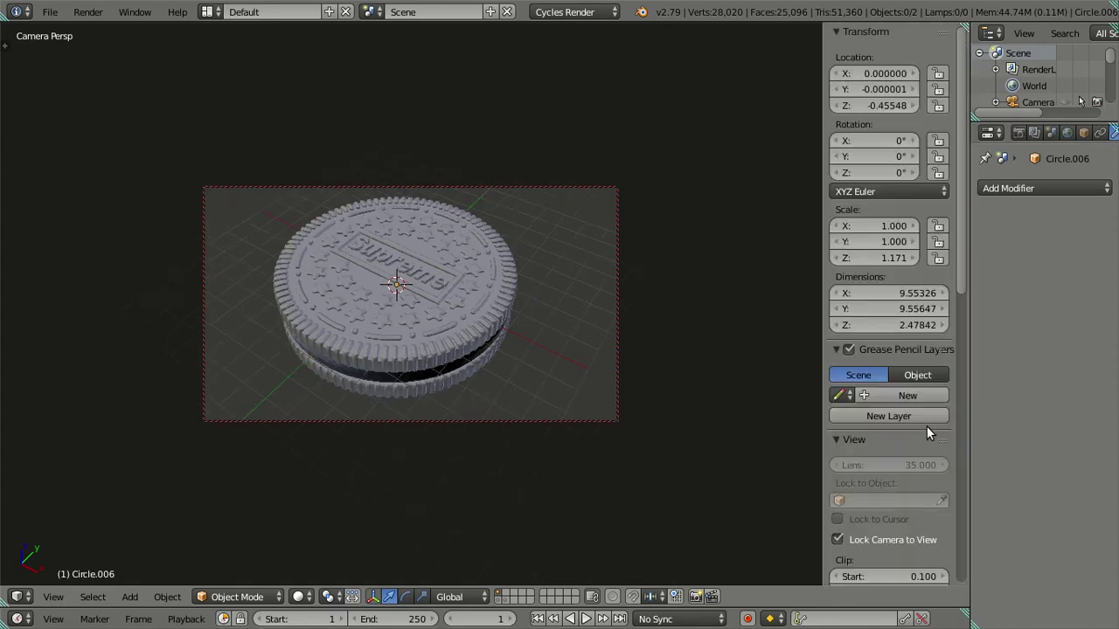
key("Home")
key("n")
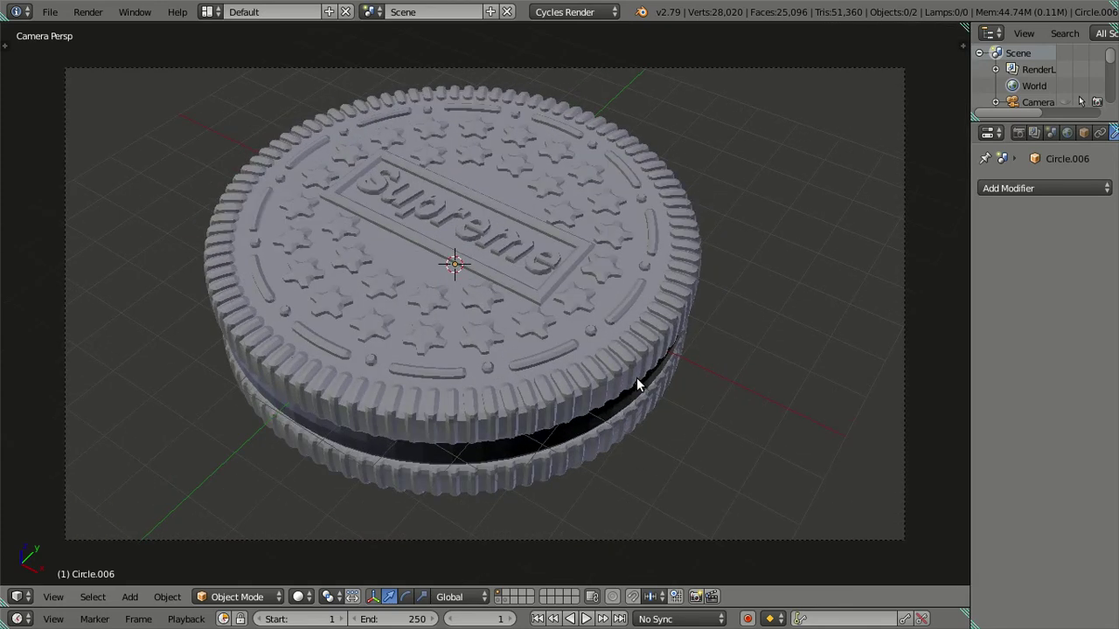
scroll(637, 385, "up", 3)
scroll(639, 379, "down", 1)
key("n")
key("Home")
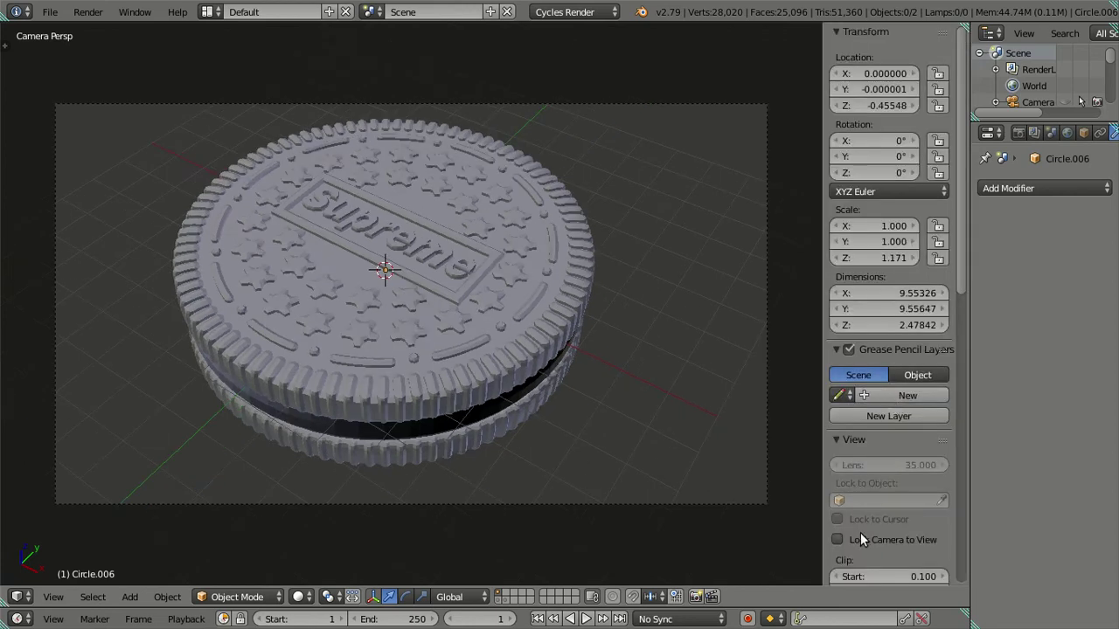
Step: Re-lock the camera to the view and orbit to a tilted shot filling the frame
right_click(762, 427)
key("a")
key("KP_0")
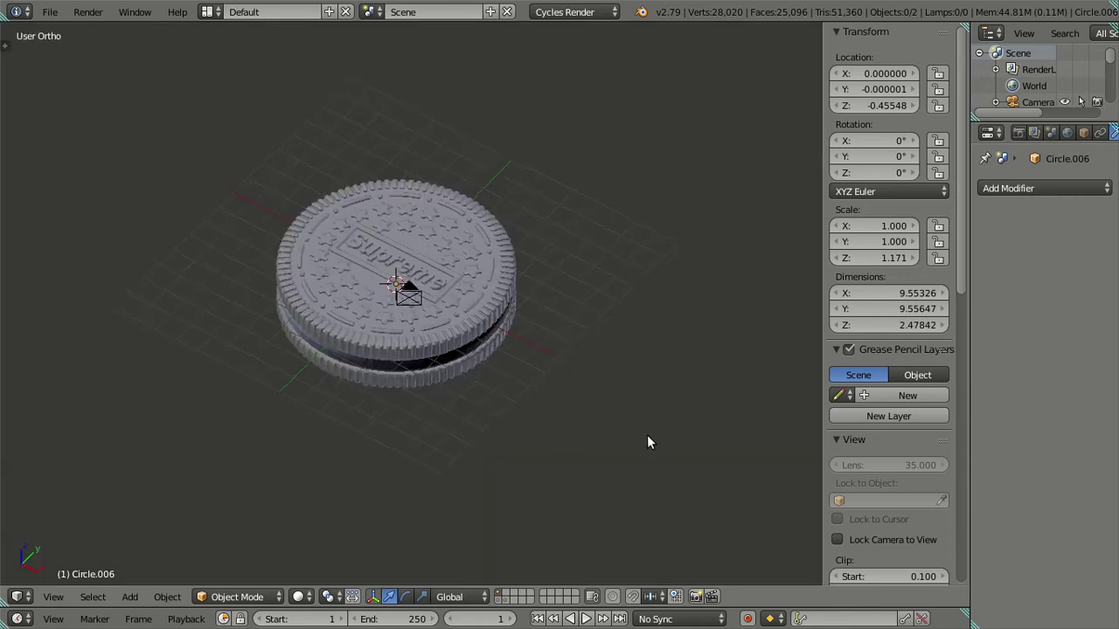
key("KP_0")
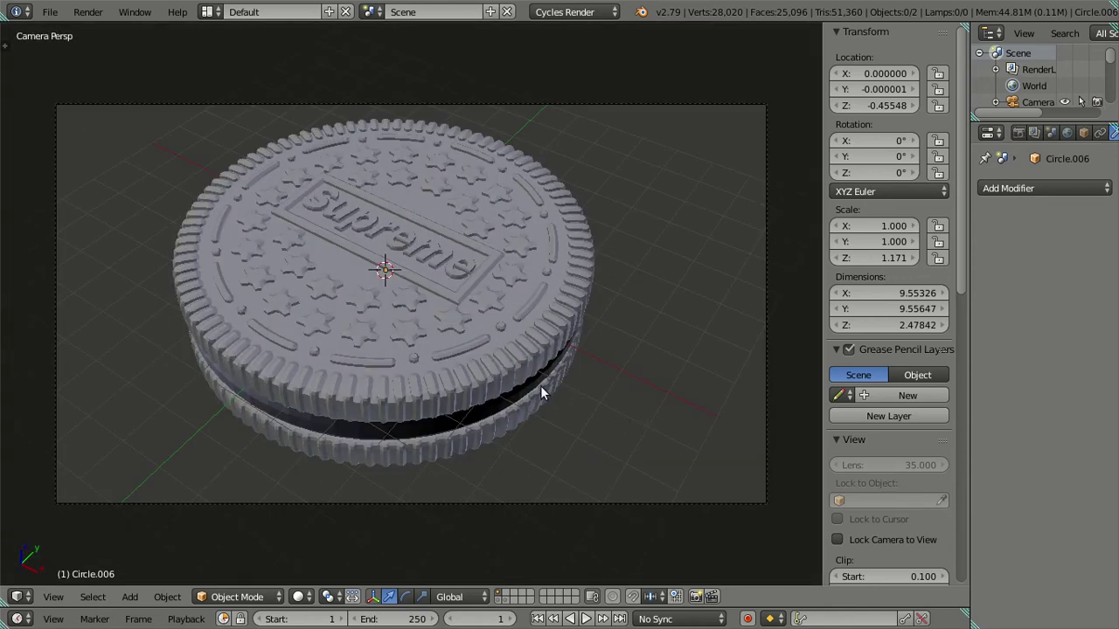
left_click(836, 539)
key("n")
mouse_move(607, 379)
middle_mouse_down()
mouse_move(545, 357)
mouse_move(654, 371)
mouse_move(822, 342)
mouse_move(822, 332)
mouse_move(647, 292)
mouse_move(611, 319)
middle_mouse_up()
mouse_move(503, 319)
middle_mouse_down()
mouse_move(257, 294)
mouse_move(227, 320)
mouse_move(387, 341)
mouse_move(428, 297)
middle_mouse_up()
Step: Rotate the camera and orbit the locked view until the Supreme lettering faces the shot
right_click(586, 74)
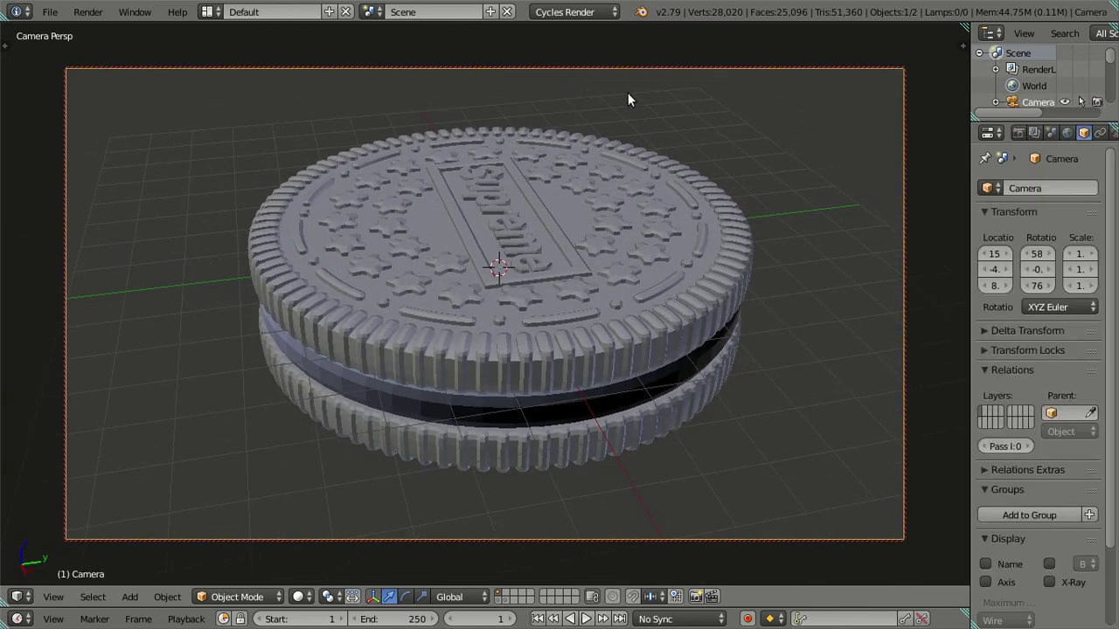
key("r")
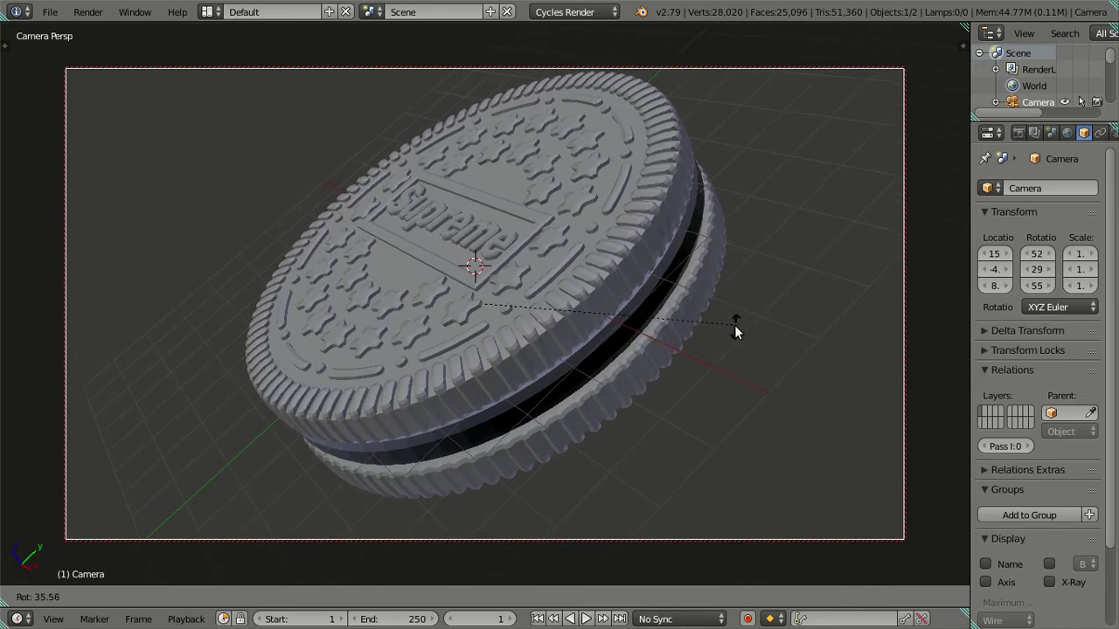
left_click(734, 331)
mouse_move(734, 326)
middle_mouse_down()
mouse_move(618, 330)
mouse_move(638, 340)
mouse_move(627, 304)
middle_mouse_up()
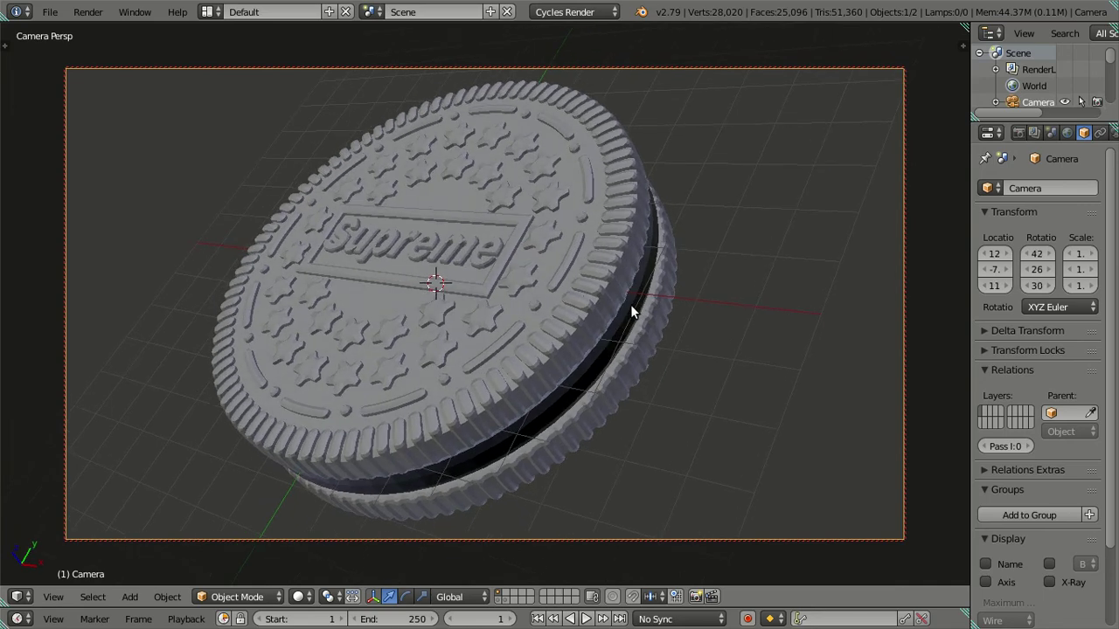
mouse_move(630, 304)
middle_mouse_down()
mouse_move(649, 330)
mouse_move(638, 317)
mouse_move(869, 307)
mouse_move(7, 278)
mouse_move(913, 287)
mouse_move(576, 319)
mouse_move(612, 289)
mouse_move(645, 297)
mouse_move(616, 316)
mouse_move(595, 306)
mouse_move(615, 310)
middle_mouse_up()
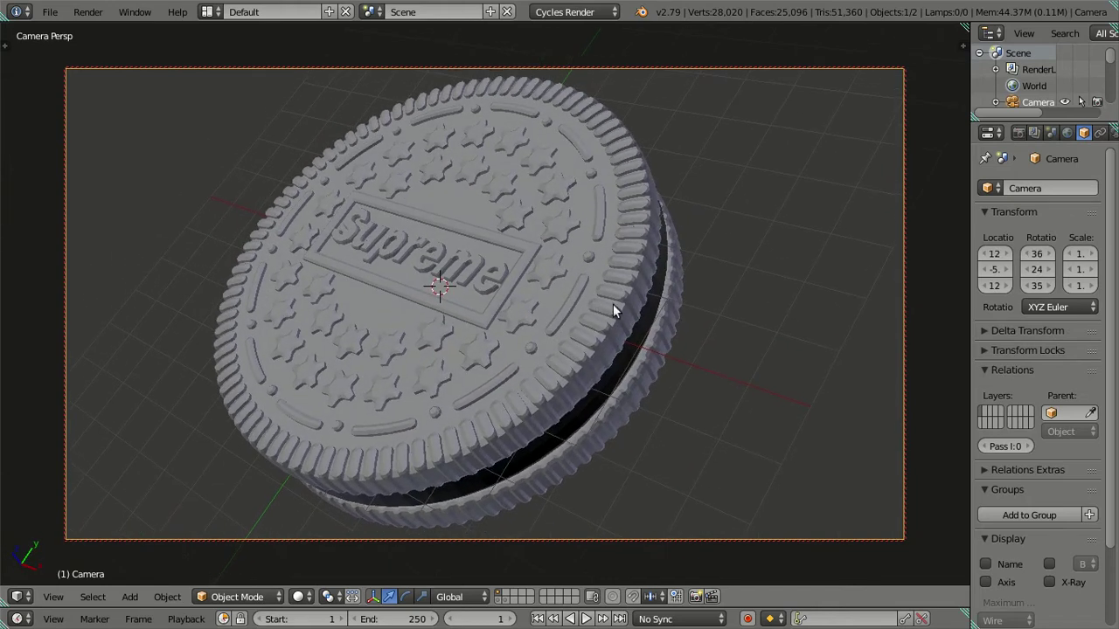
right_click(666, 315)
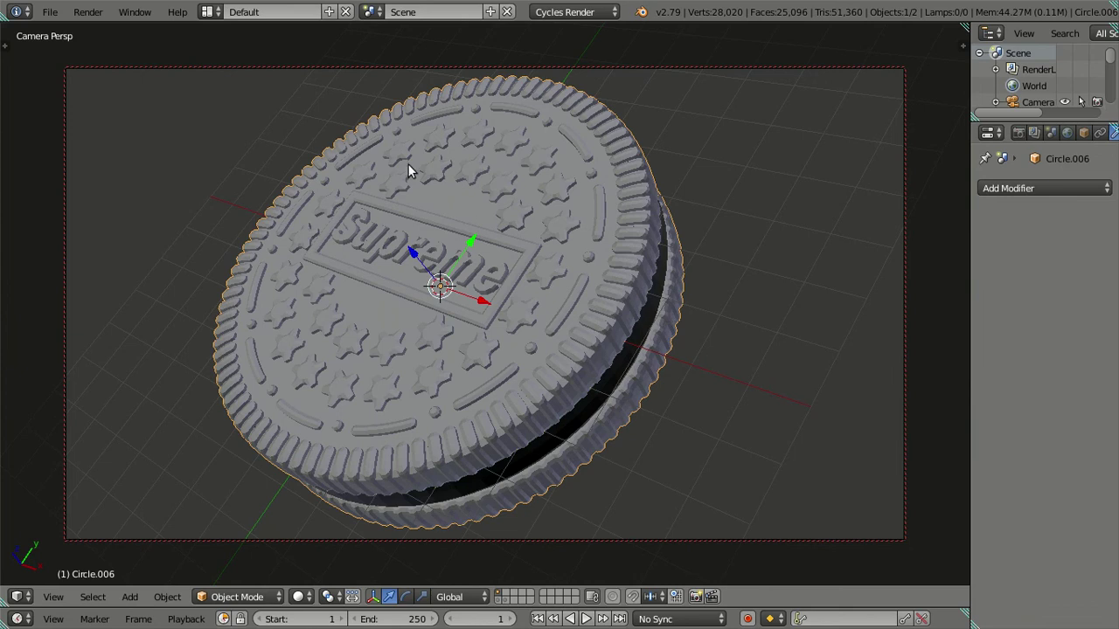
Step: Flat-shade the cookie and add a level-2 Catmull-Clark Subdivision Surface modifier
key("t")
left_click(92, 269)
key("t")
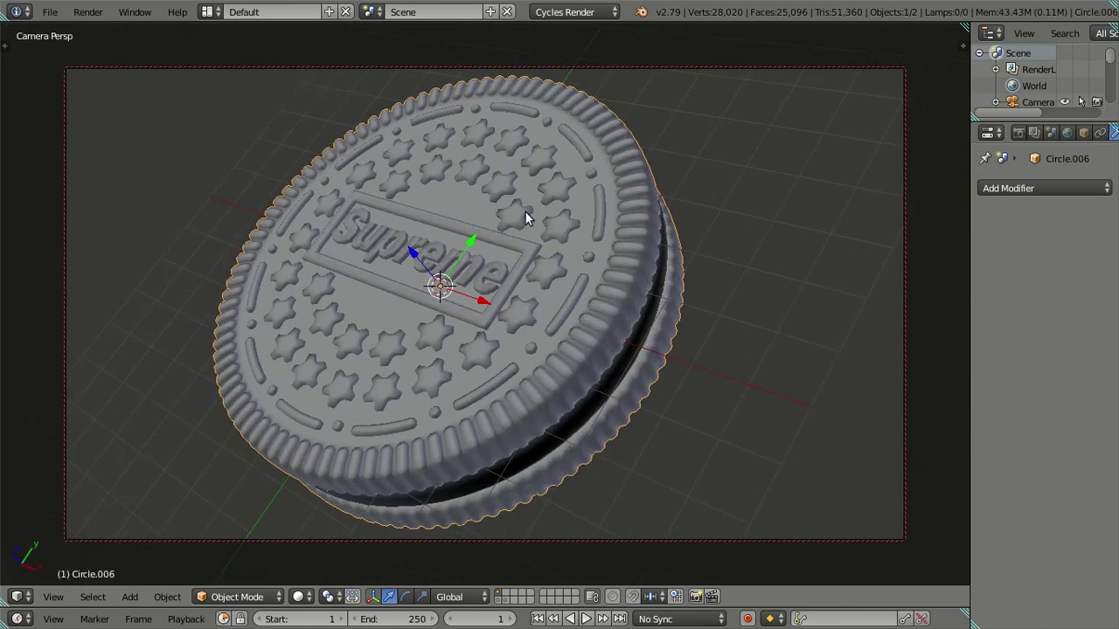
left_click(1003, 189)
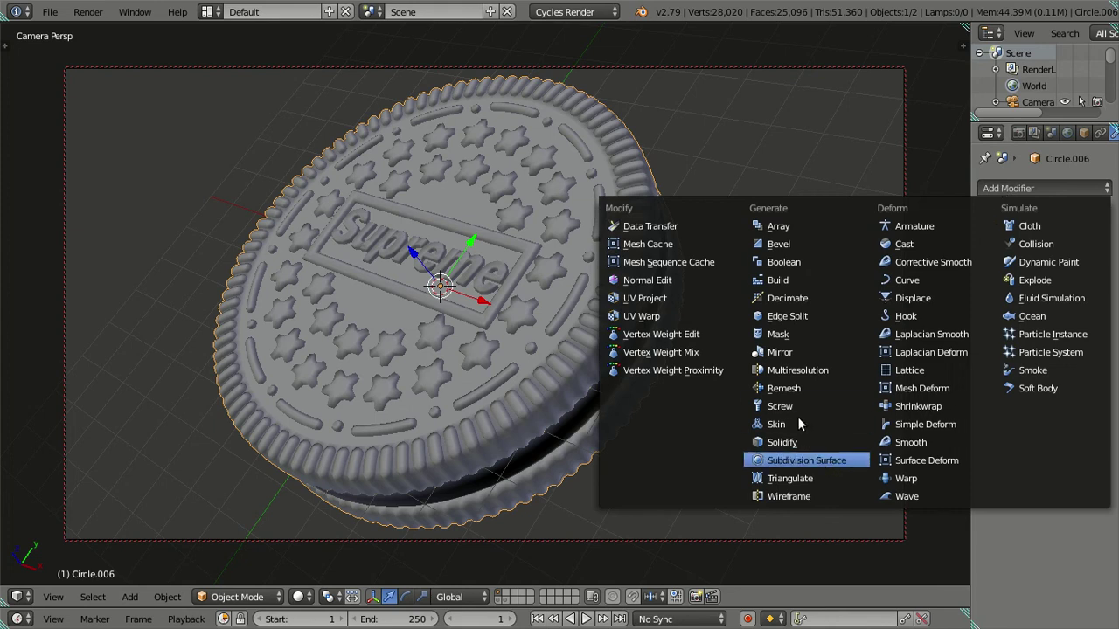
left_click(798, 460)
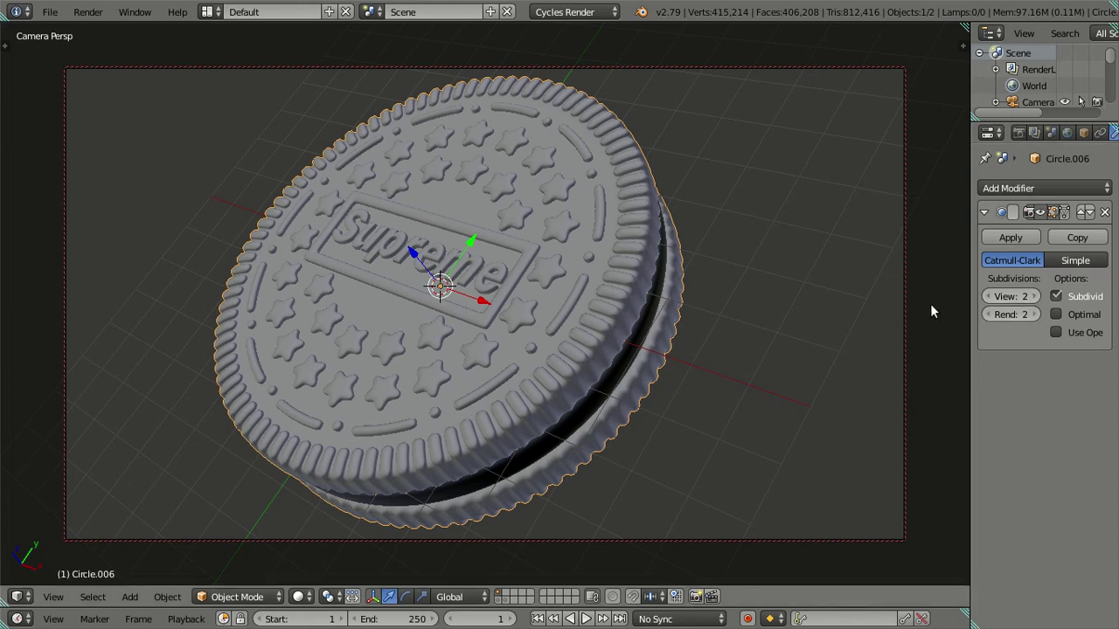
key("n")
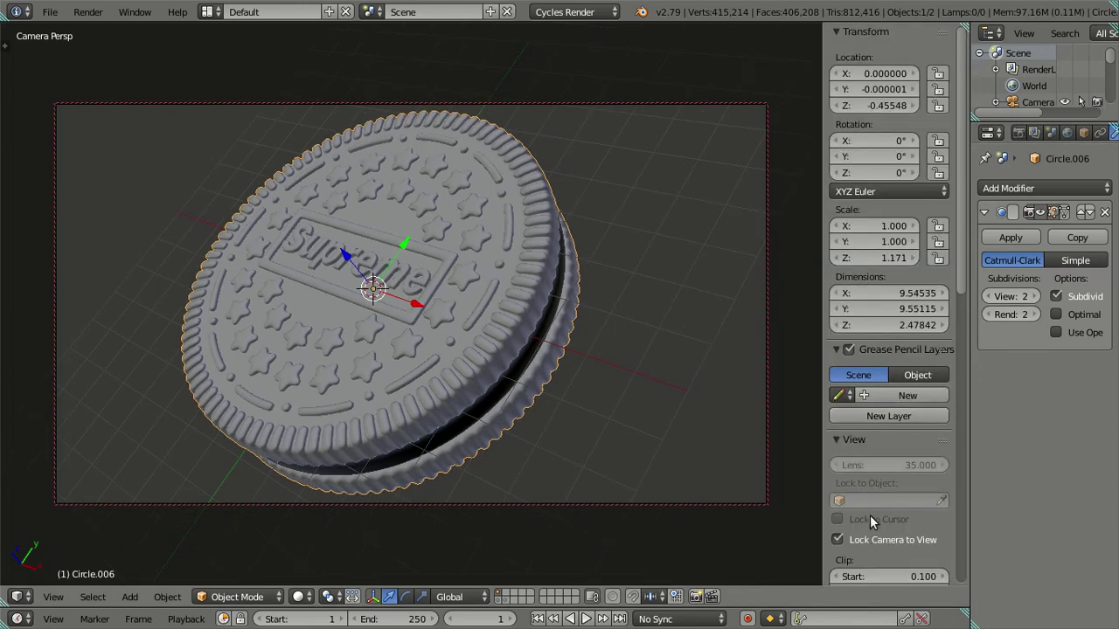
key("n")
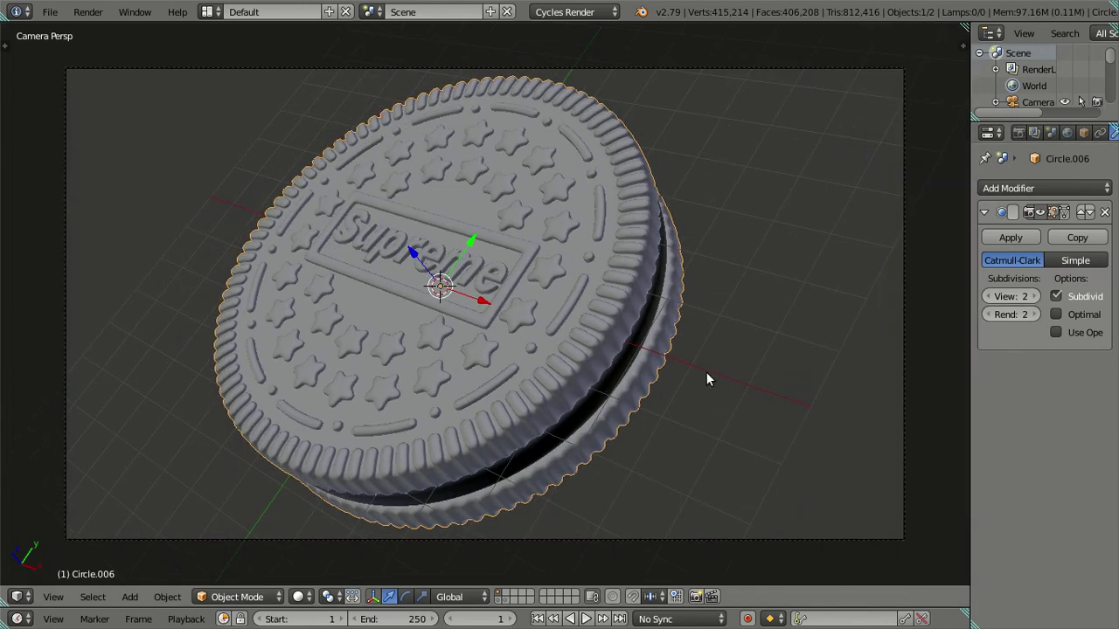
key("a")
Step: Save over Oreo Supreme.blend and leave fullscreen mode
key("ctrl+s")
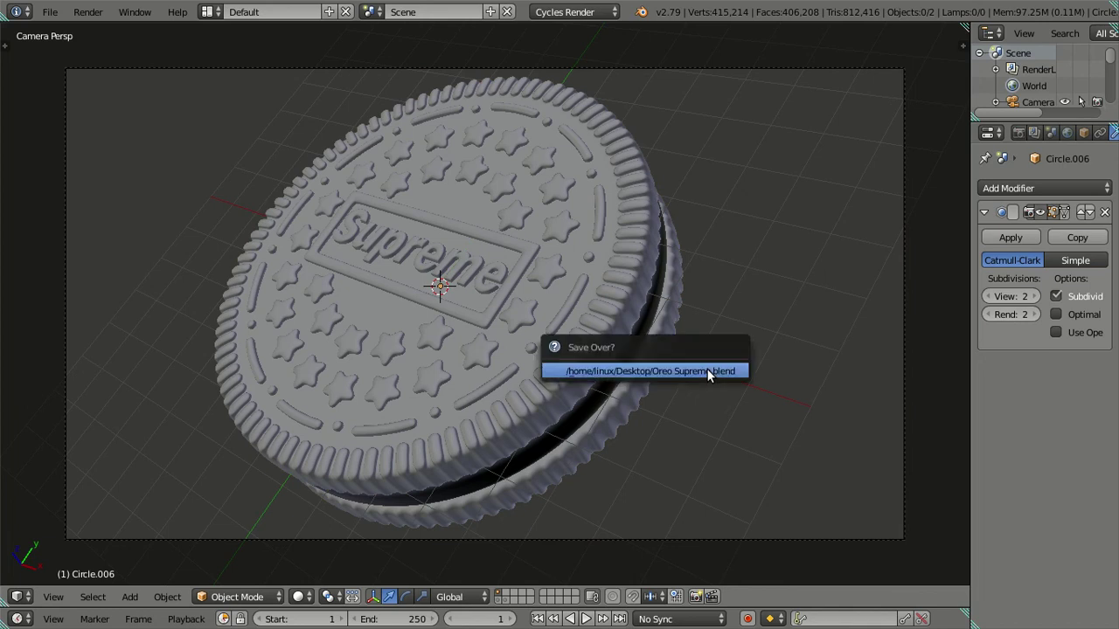
left_click(707, 371)
left_click(123, 12)
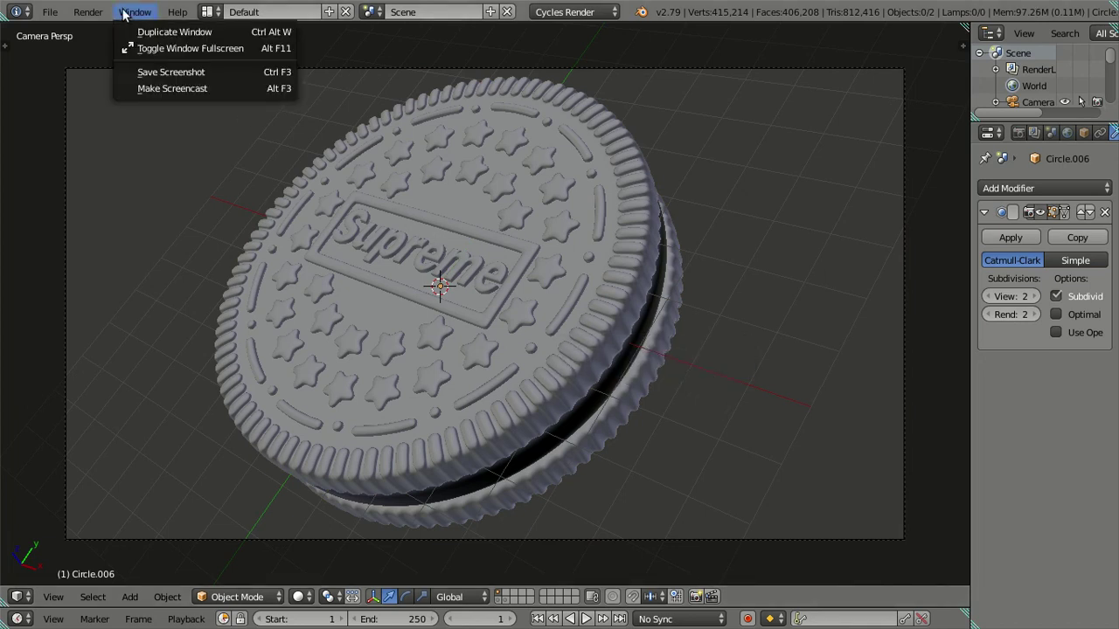
left_click(146, 46)
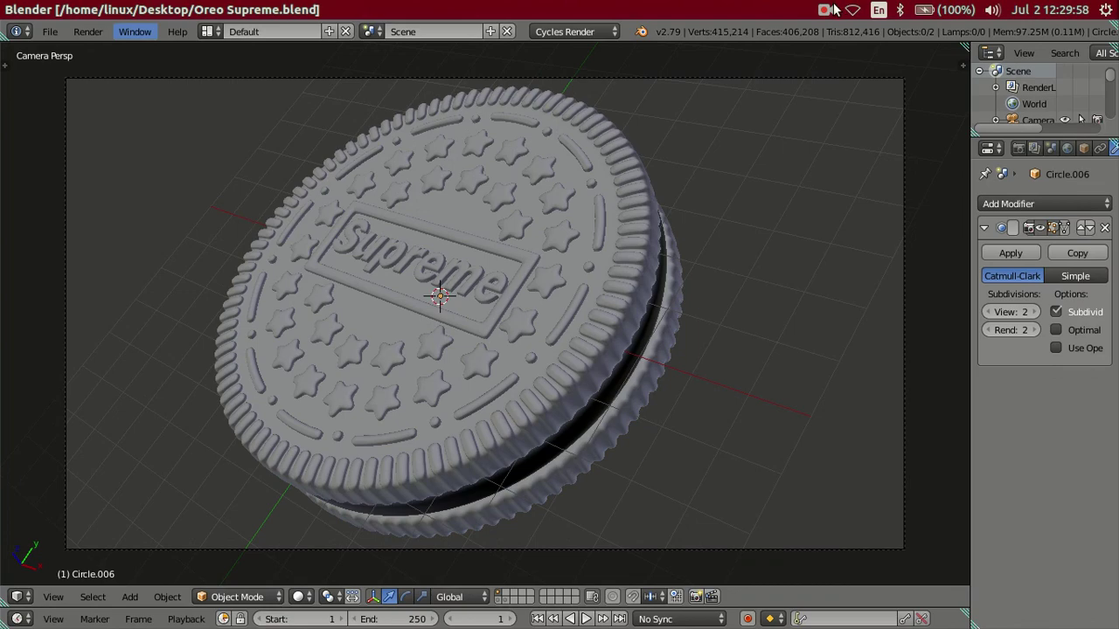